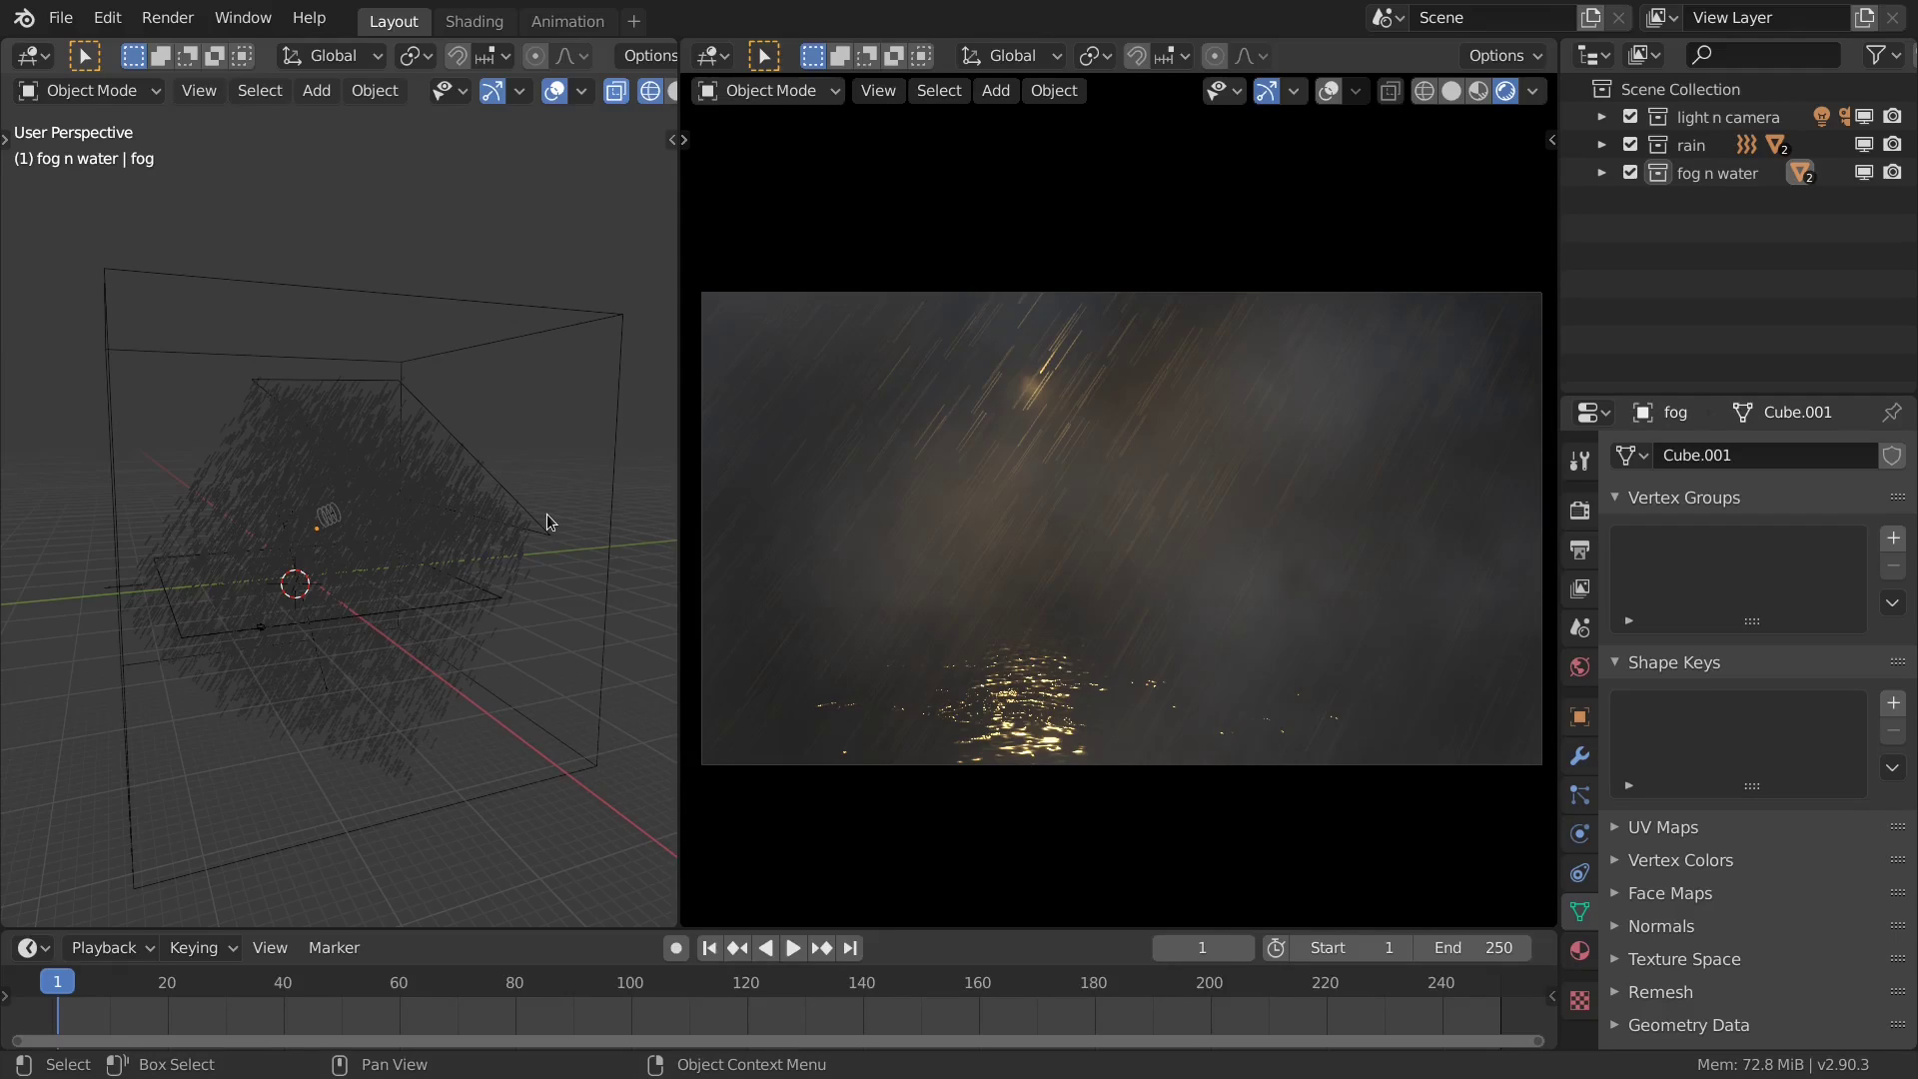
# Examine the fog cube, the rain particle emitter and the separate rain drop object in the finished scene.
pyautogui.click(601, 486)
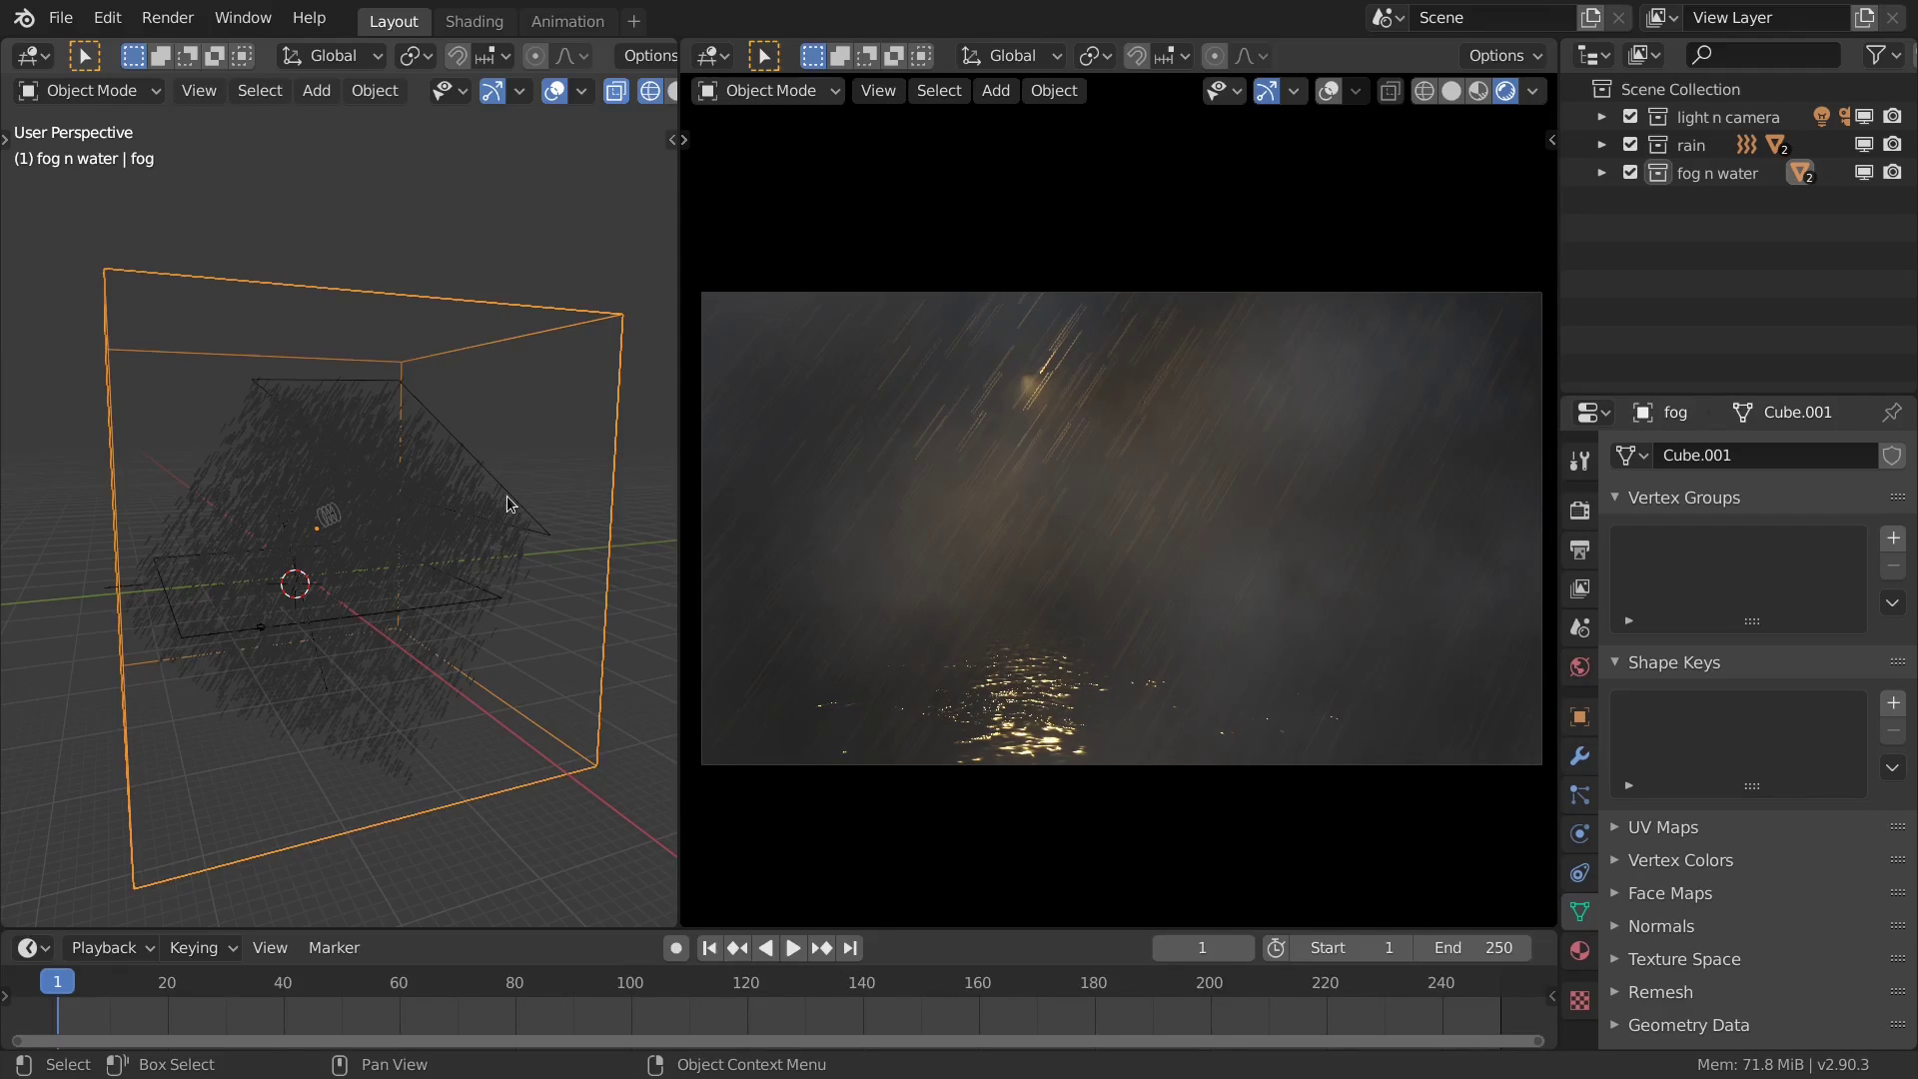
pyautogui.click(486, 615)
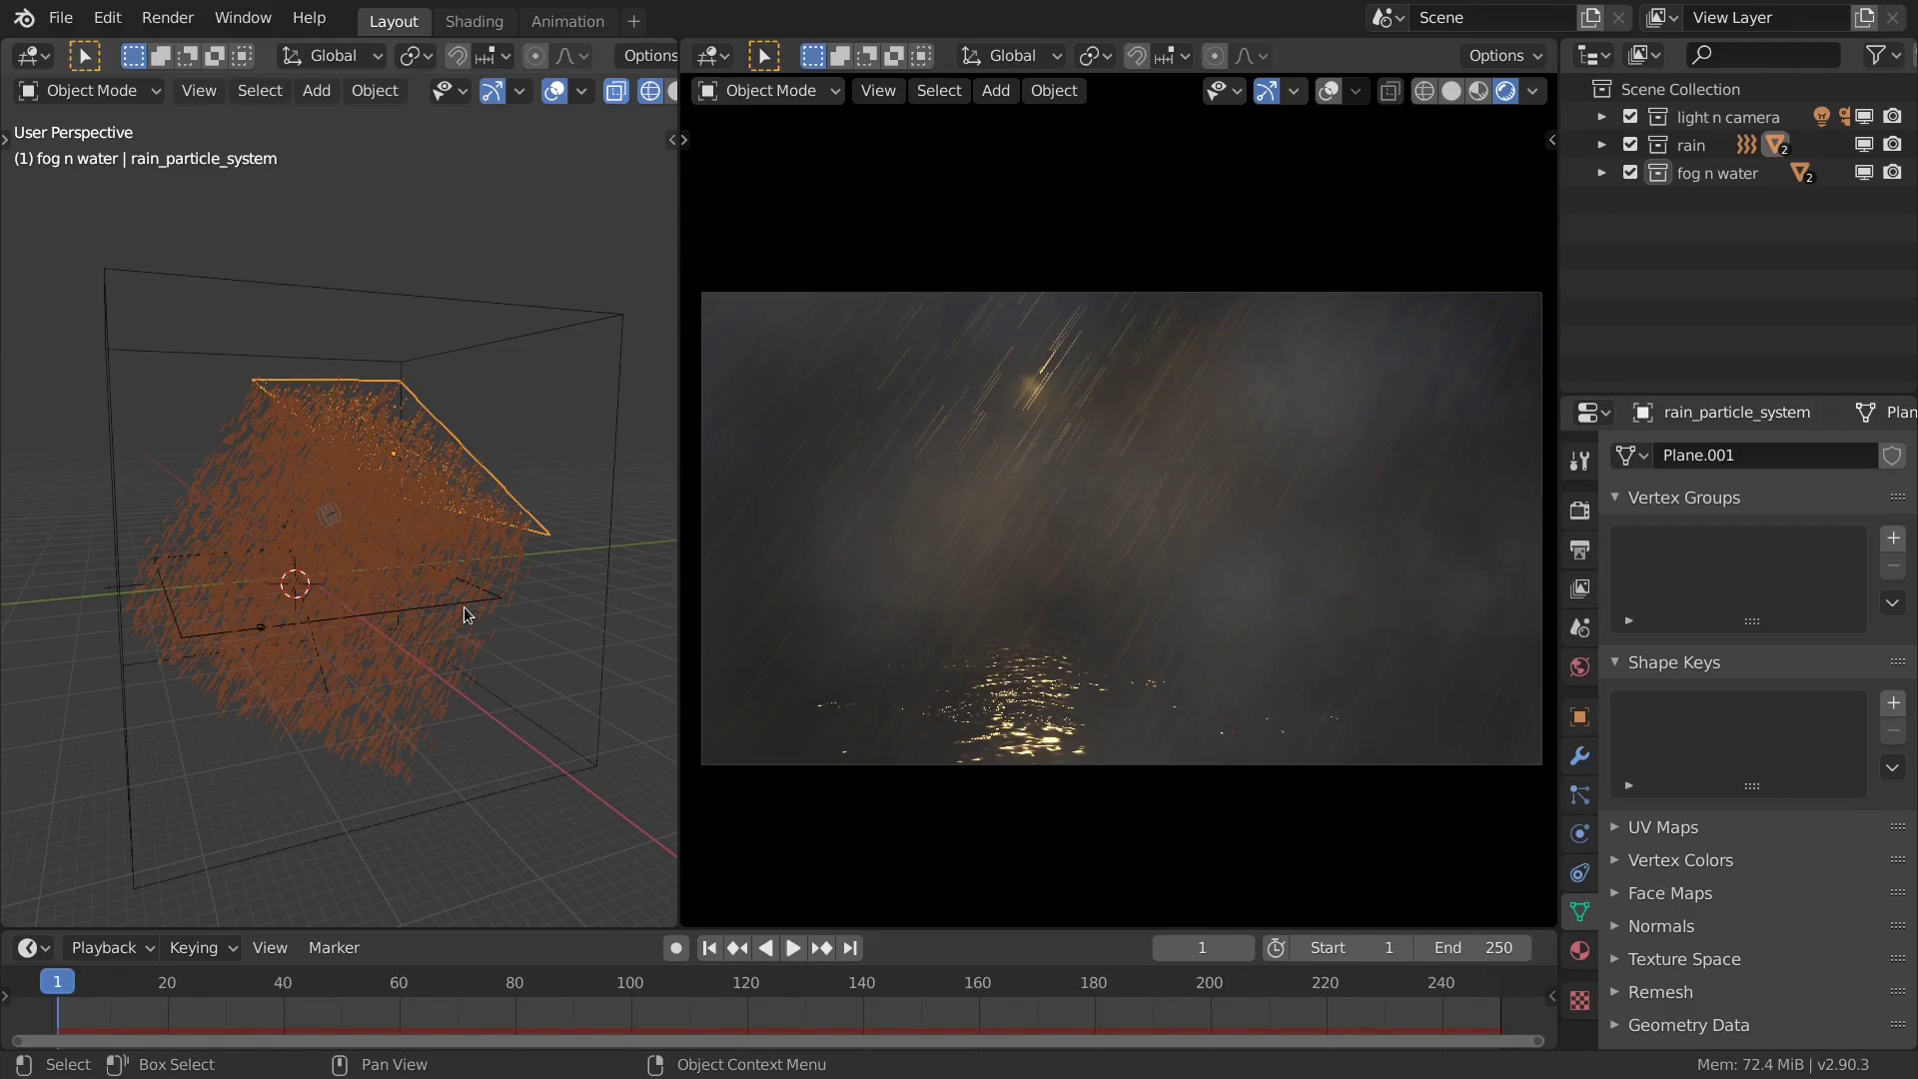
pyautogui.click(458, 582)
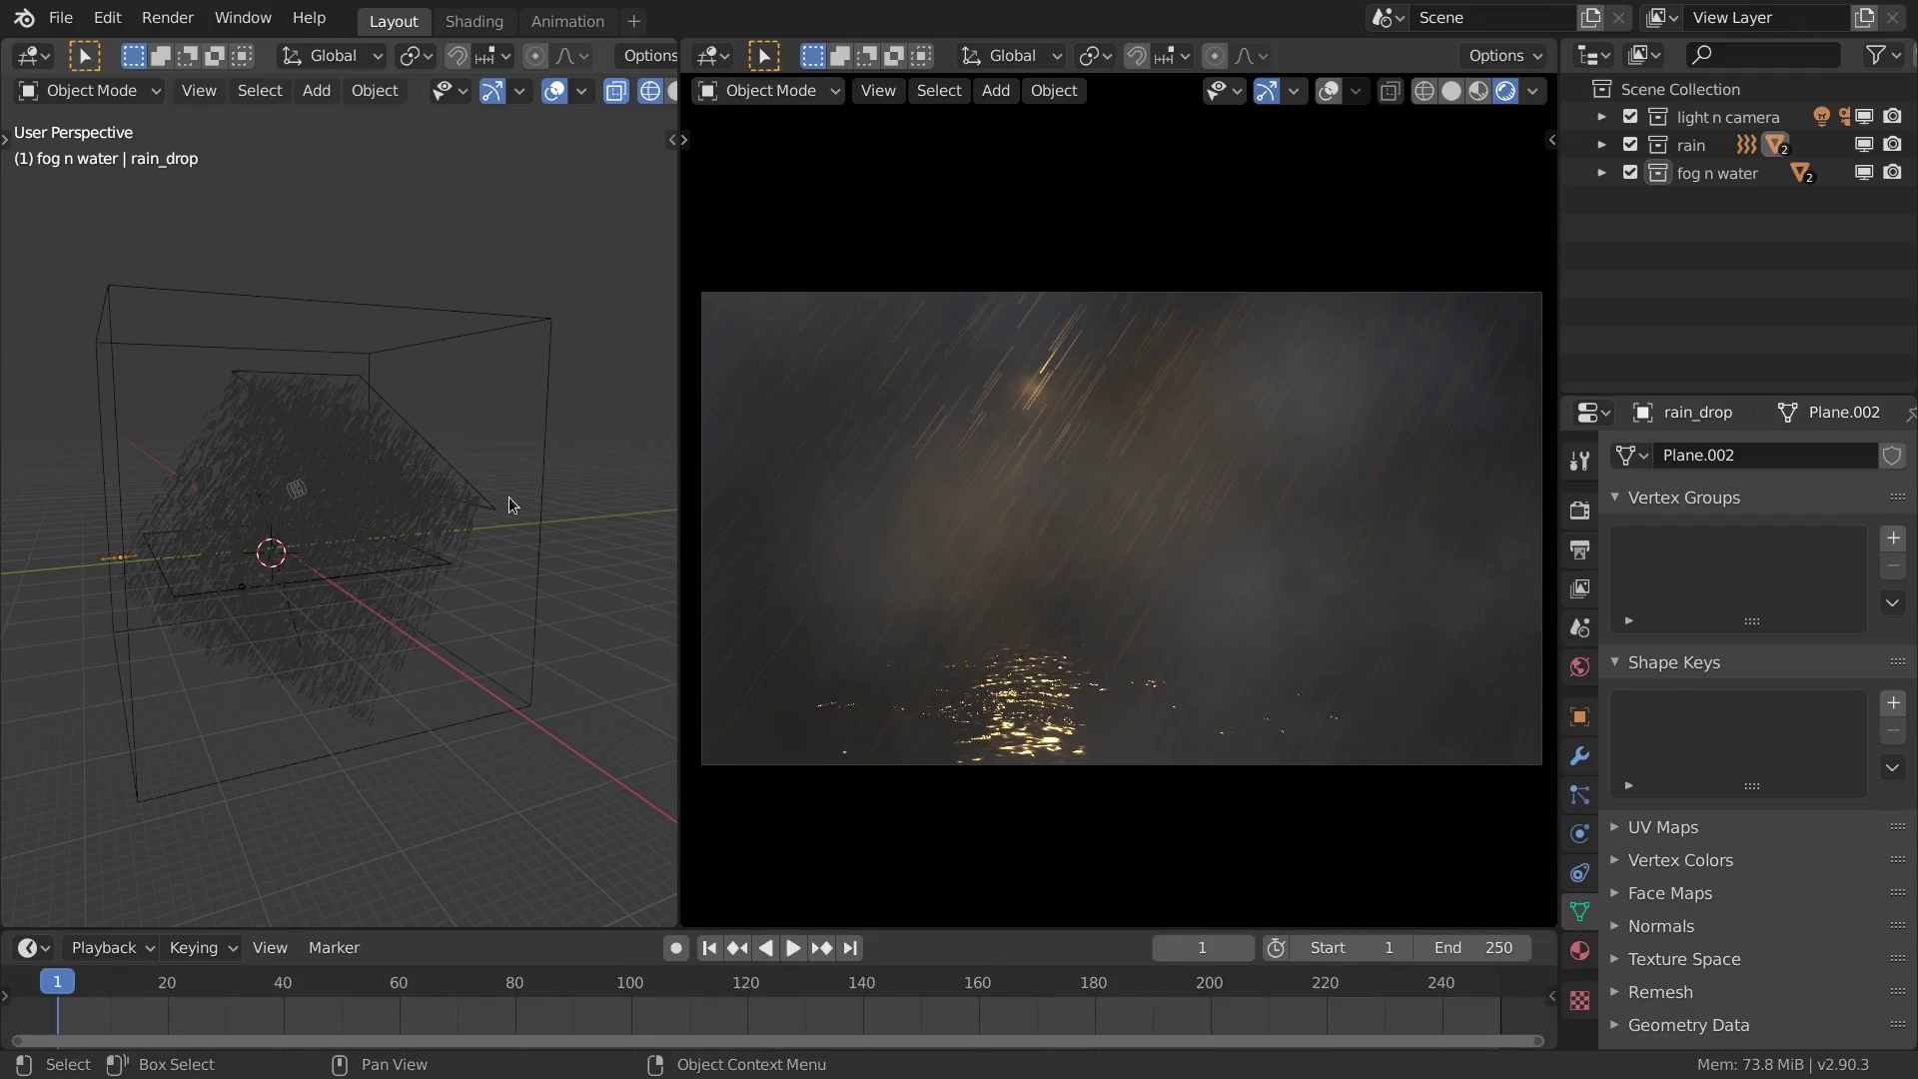
pyautogui.click(456, 478)
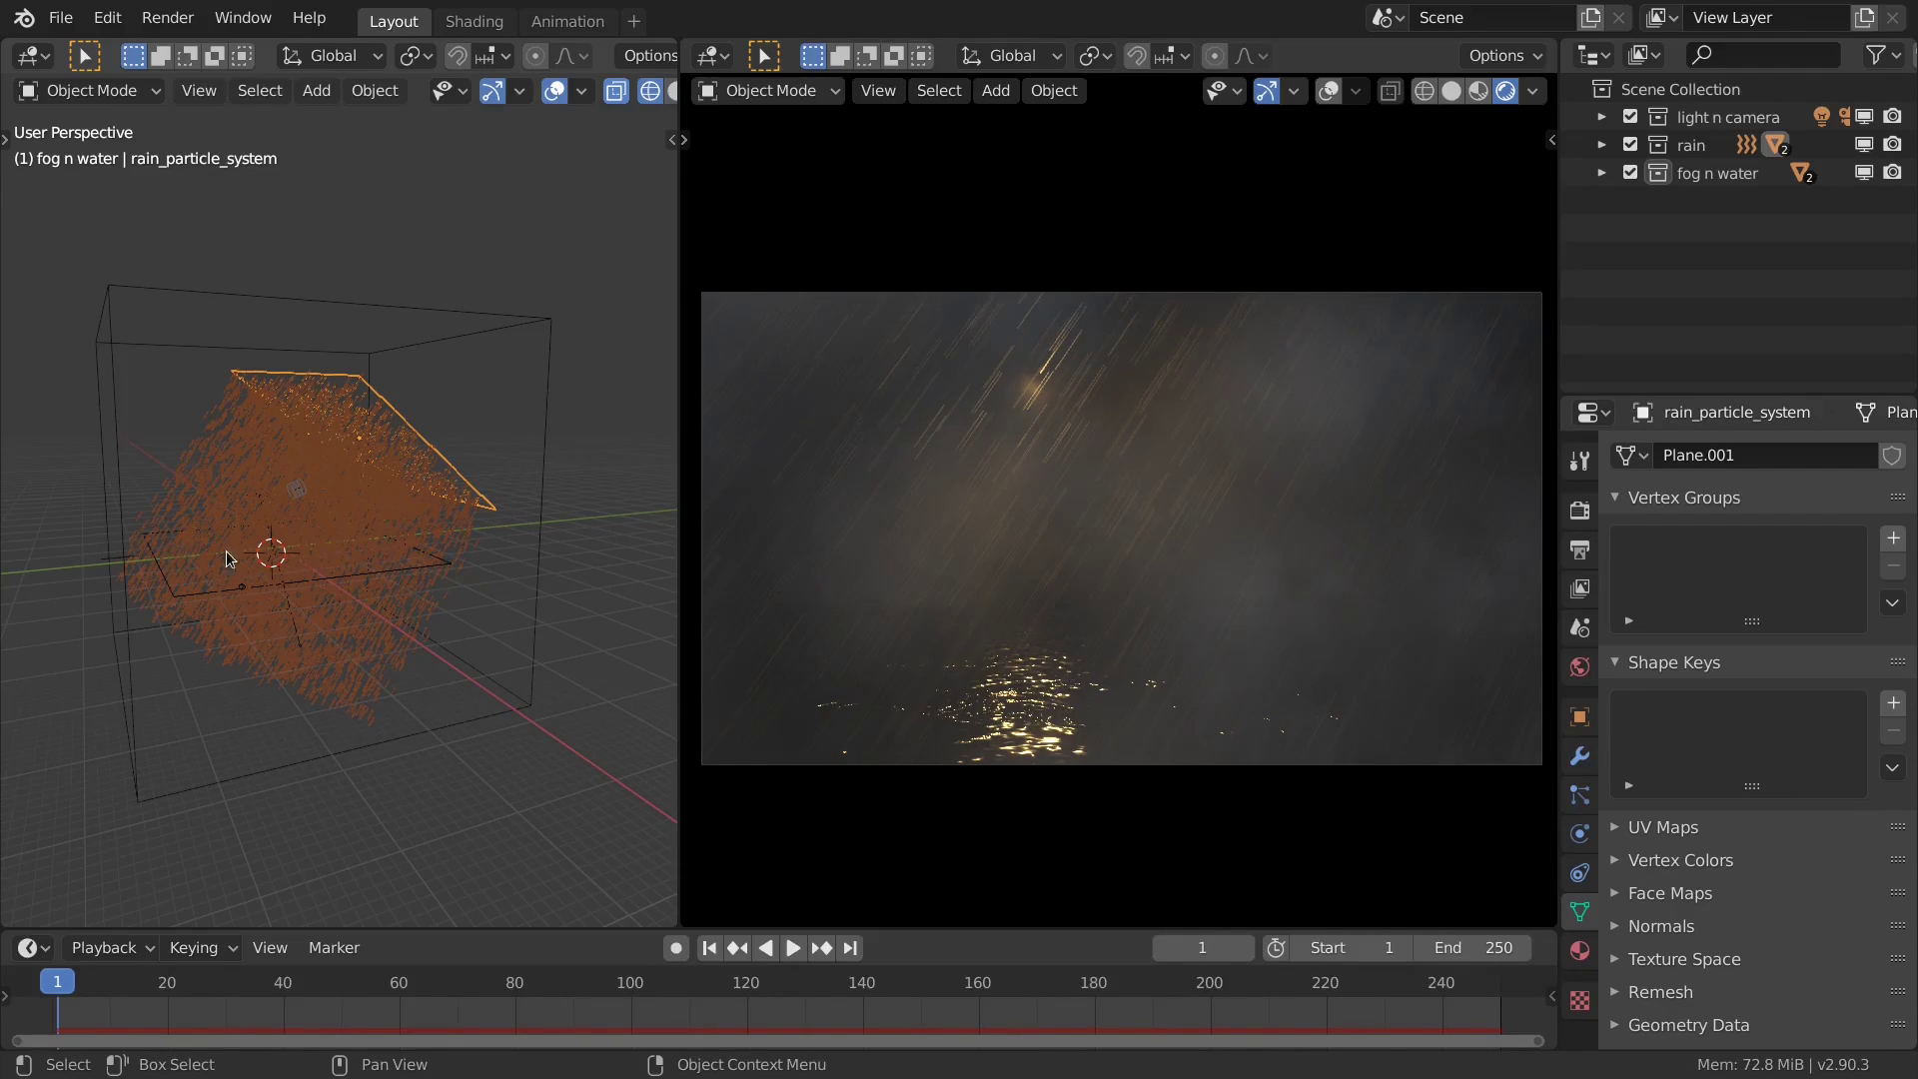
pyautogui.scroll(6, 118, 559)
pyautogui.click(43, 568)
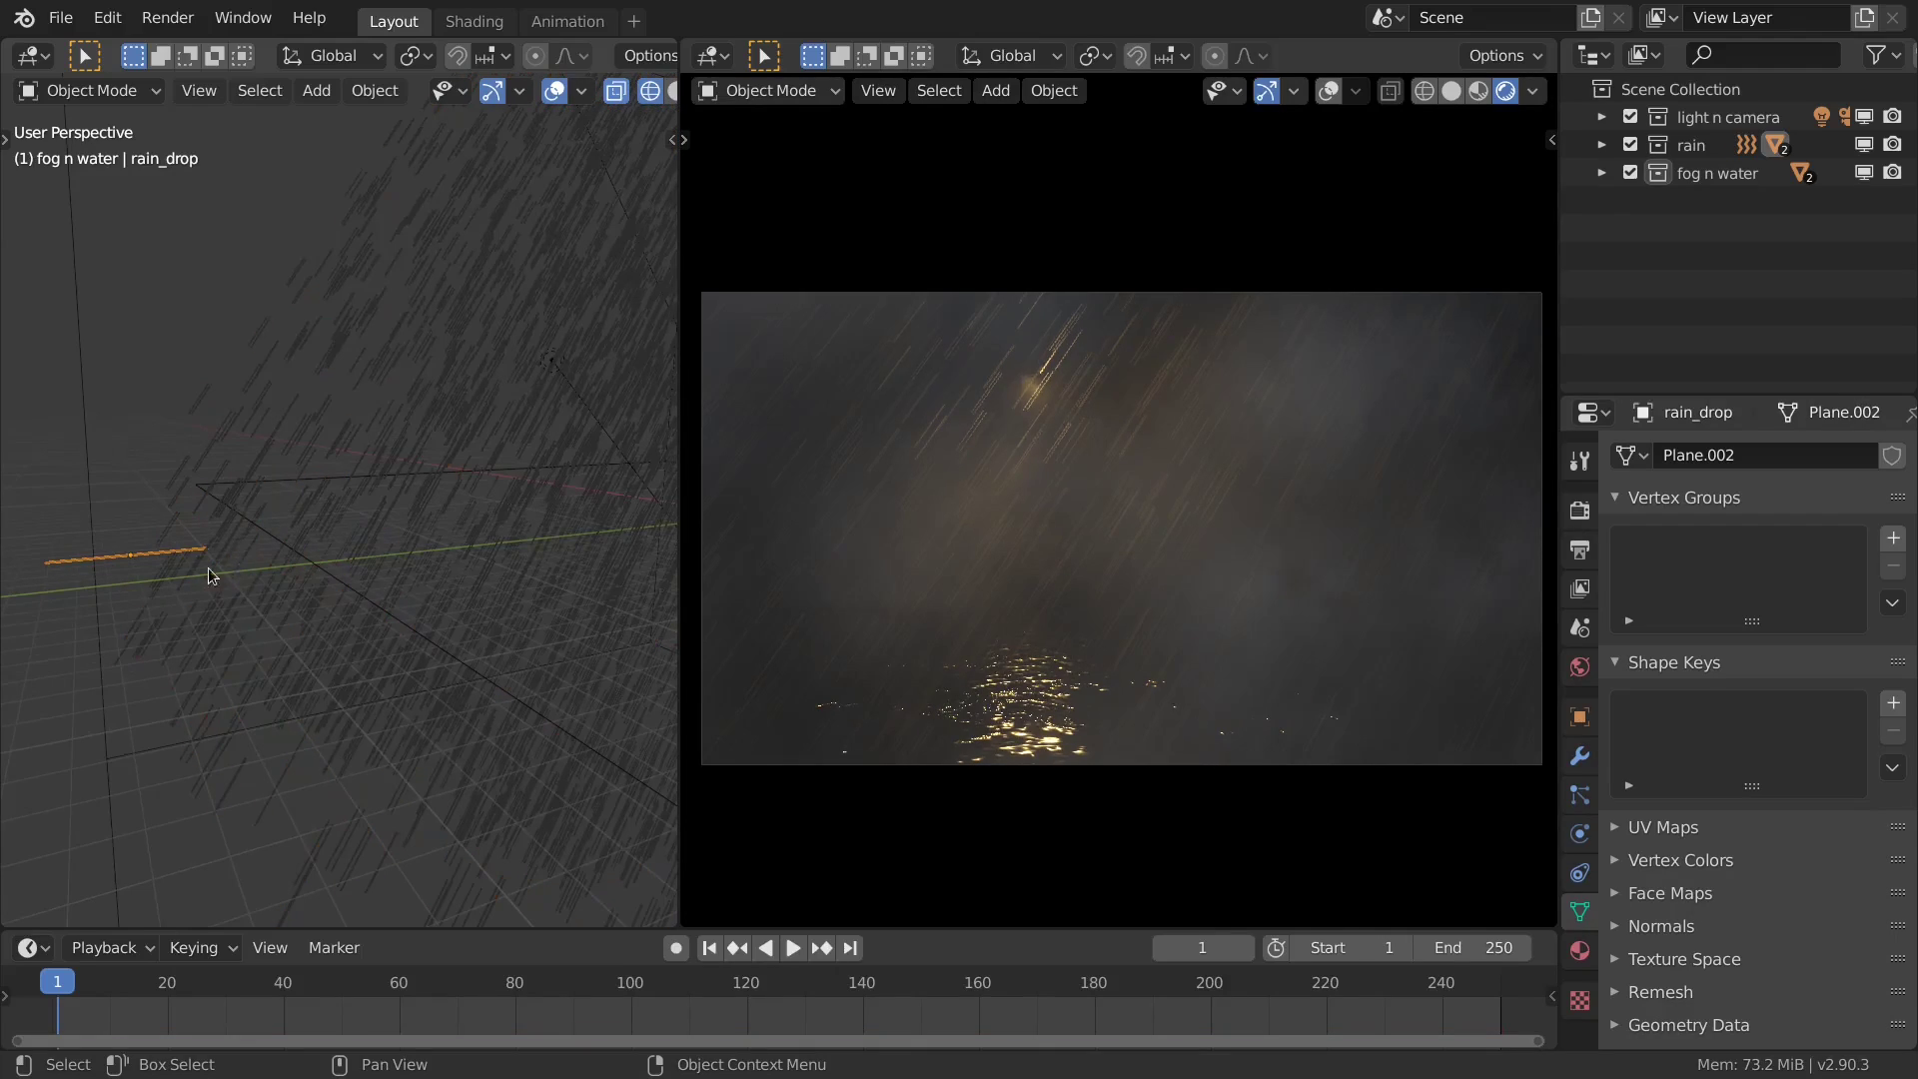
pyautogui.scroll(4, 111, 574)
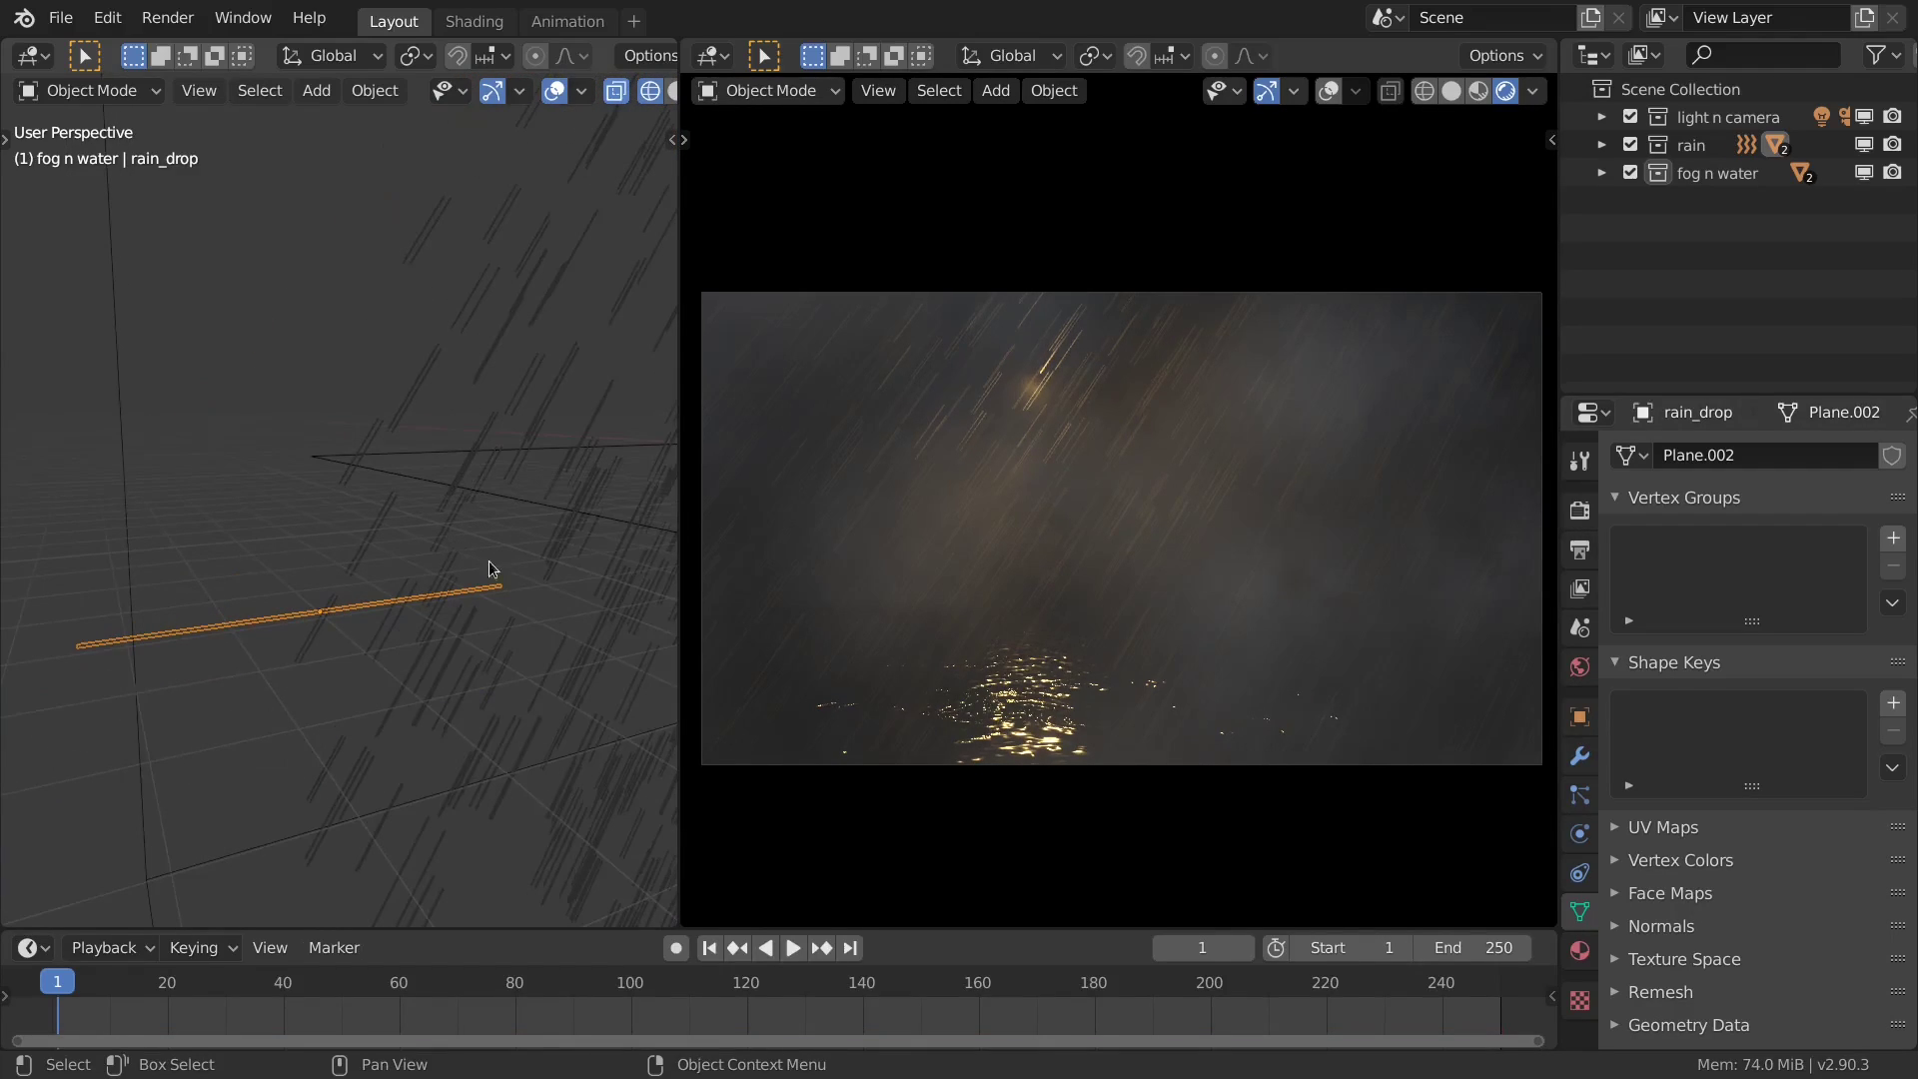
pyautogui.scroll(-6, 504, 590)
# Inspect the fog cube's volume material node tree from its mapping and texture nodes to Principled Volume, with a rendered preview.
pyautogui.click(423, 696)
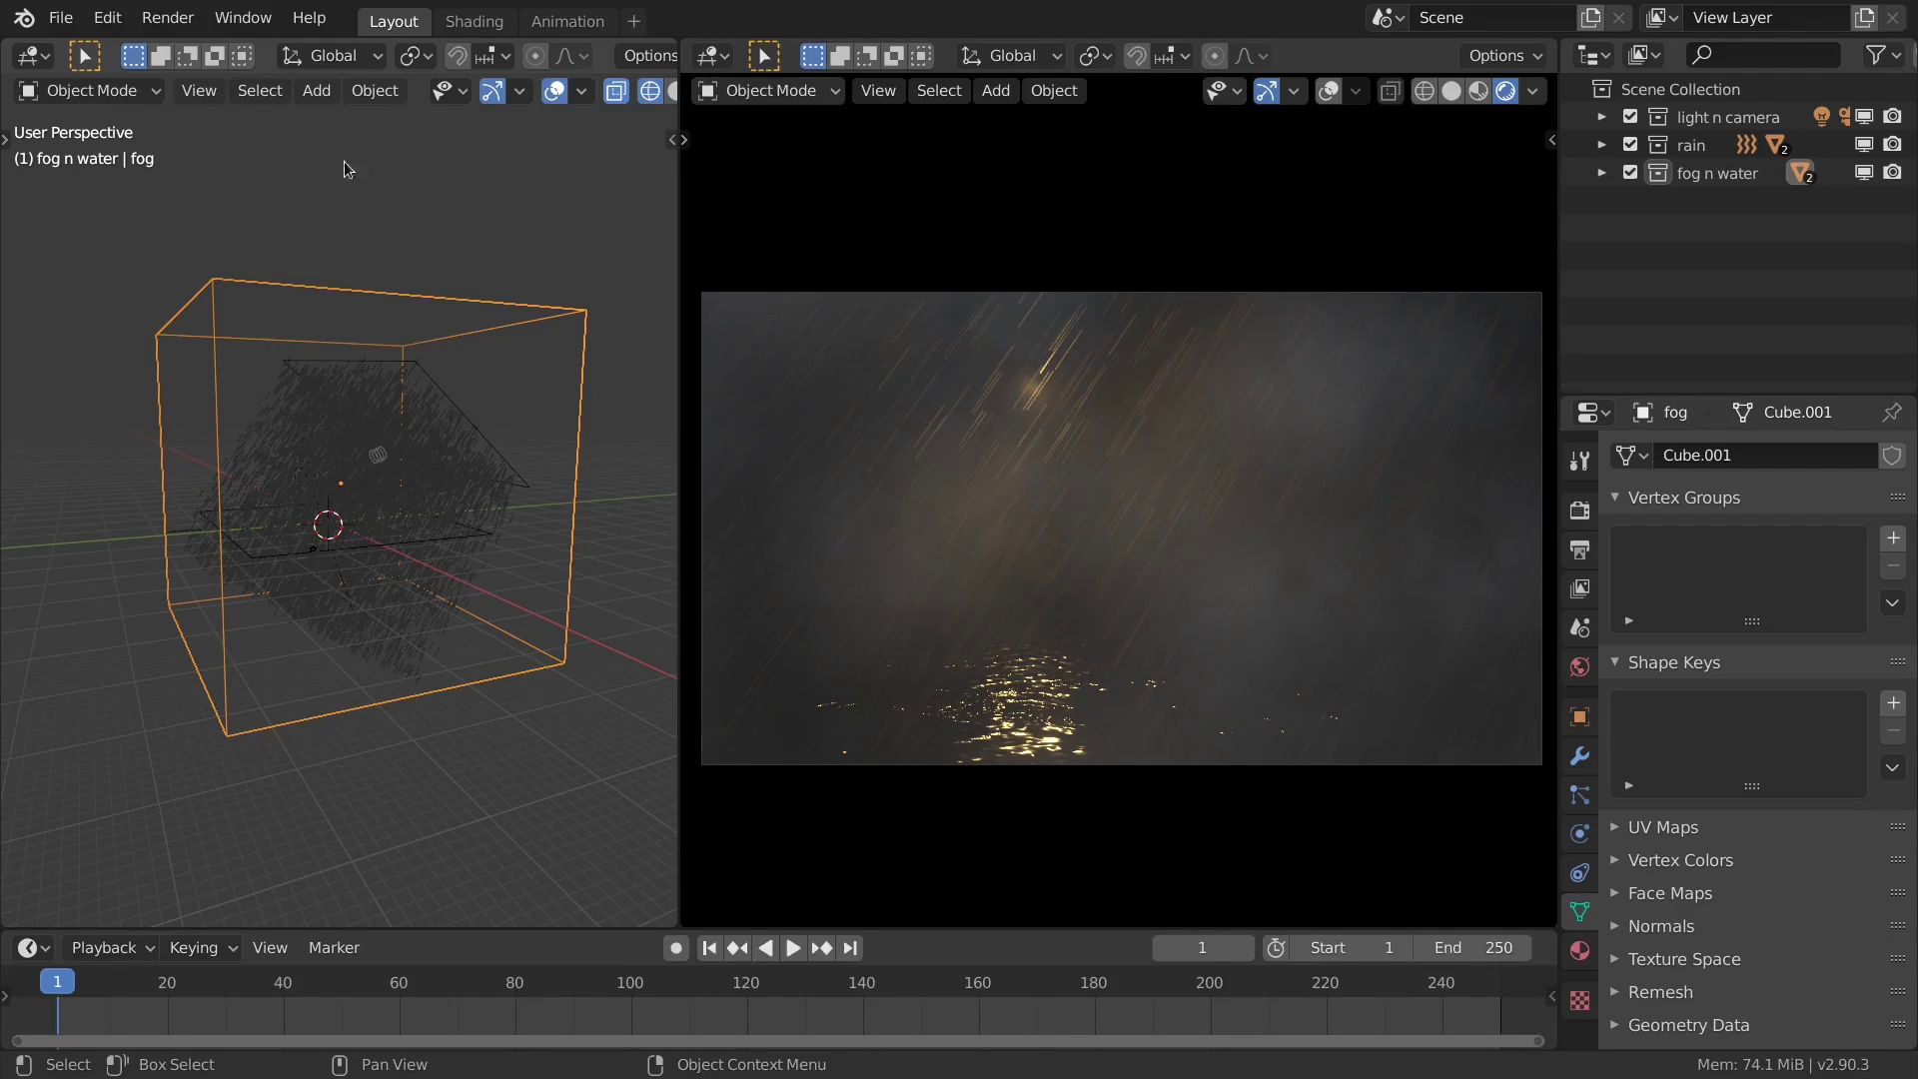
pyautogui.click(453, 22)
pyautogui.scroll(-4, 589, 537)
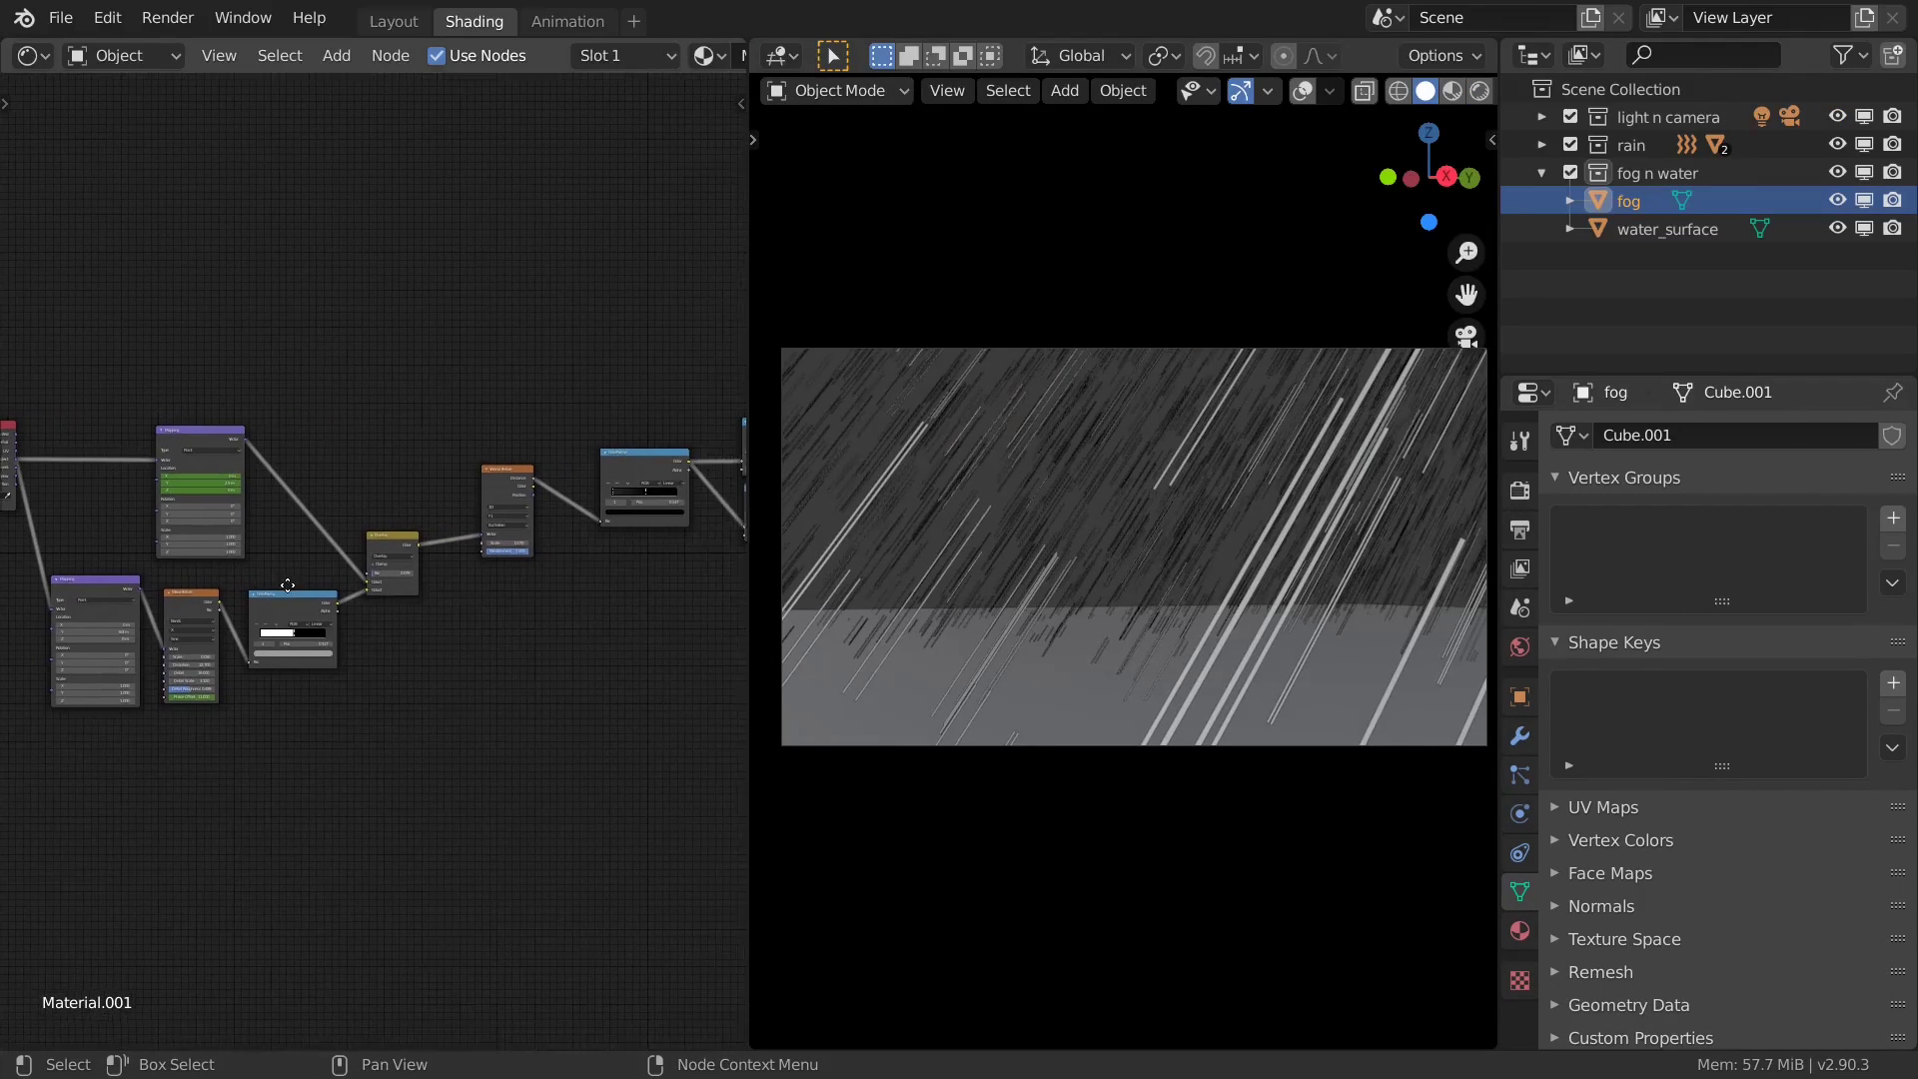
pyautogui.moveTo(590, 537); pyautogui.dragTo(228, 524, button='middle')
pyautogui.moveTo(136, 569); pyautogui.dragTo(299, 515, button='middle')
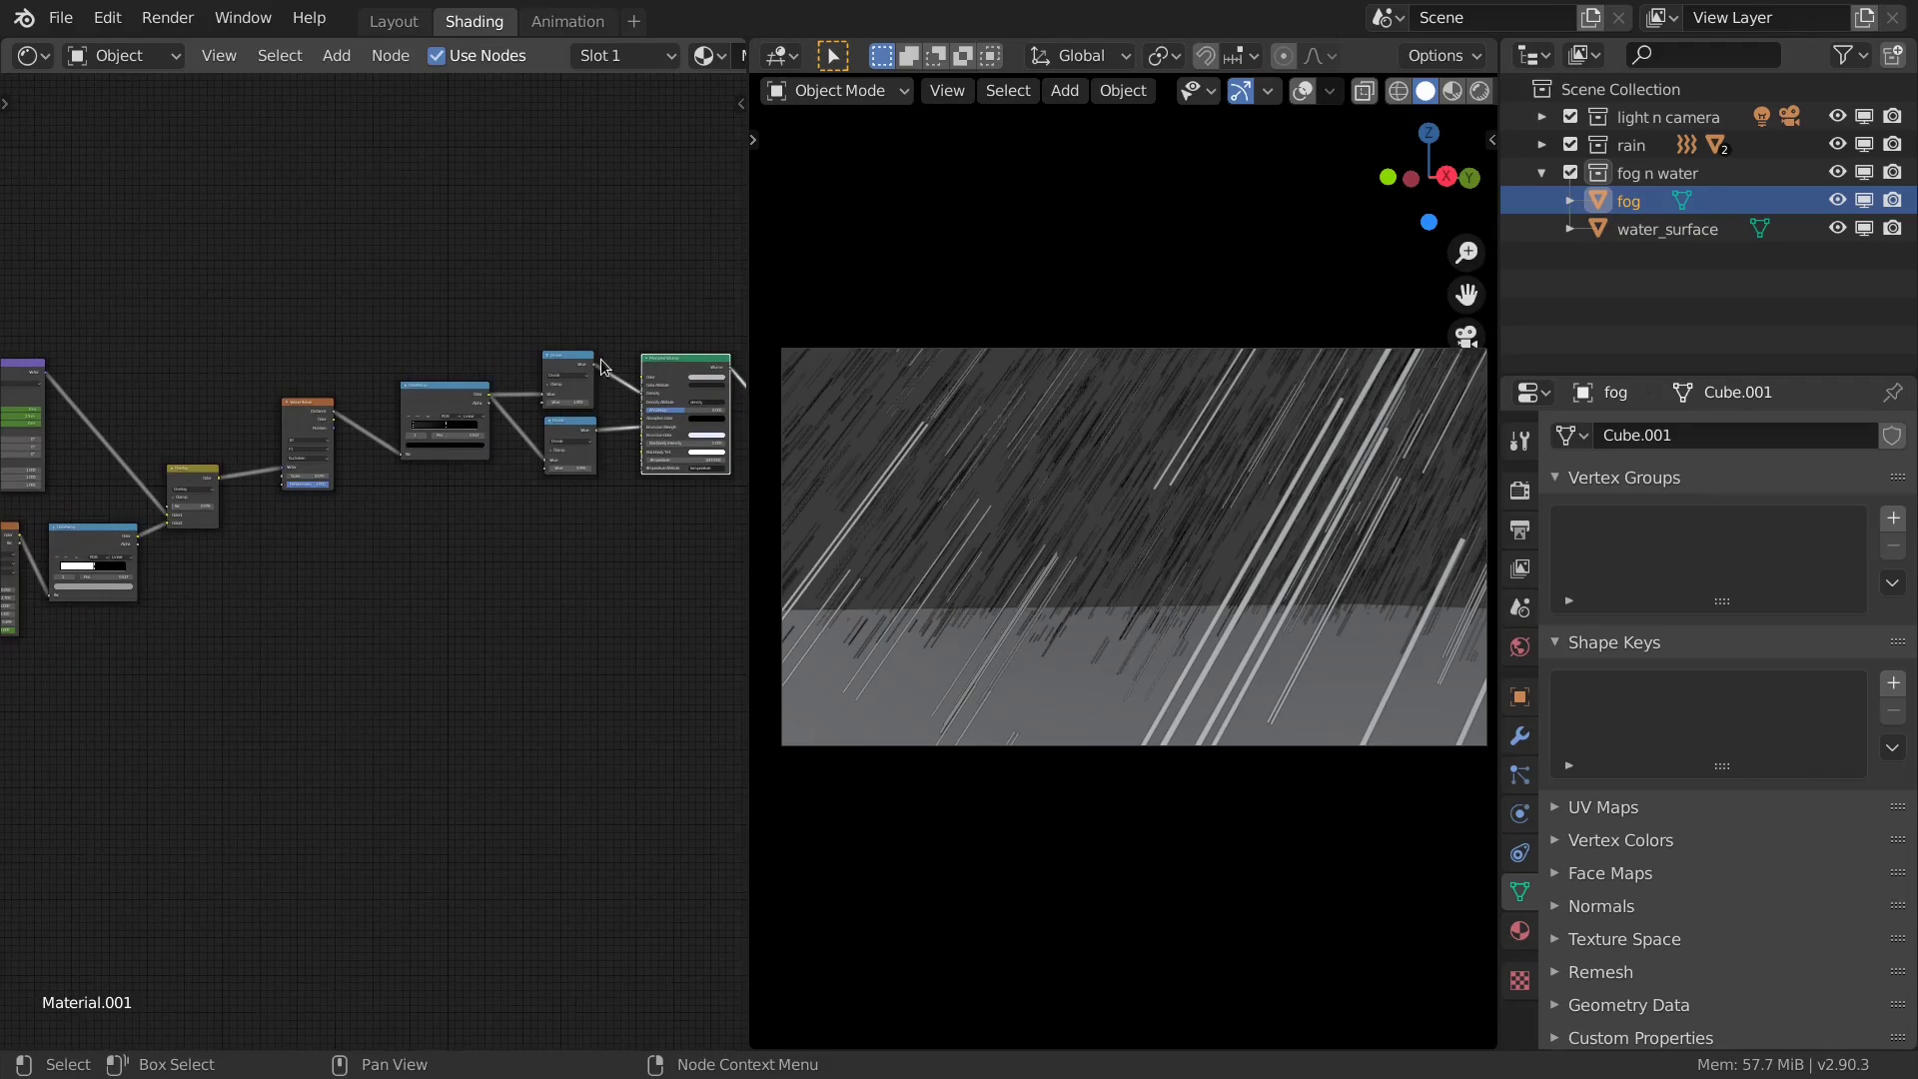
pyautogui.moveTo(668, 368); pyautogui.dragTo(348, 441, button='middle')
pyautogui.moveTo(197, 576); pyautogui.dragTo(508, 532, button='middle')
pyautogui.moveTo(281, 632); pyautogui.dragTo(414, 633, button='middle')
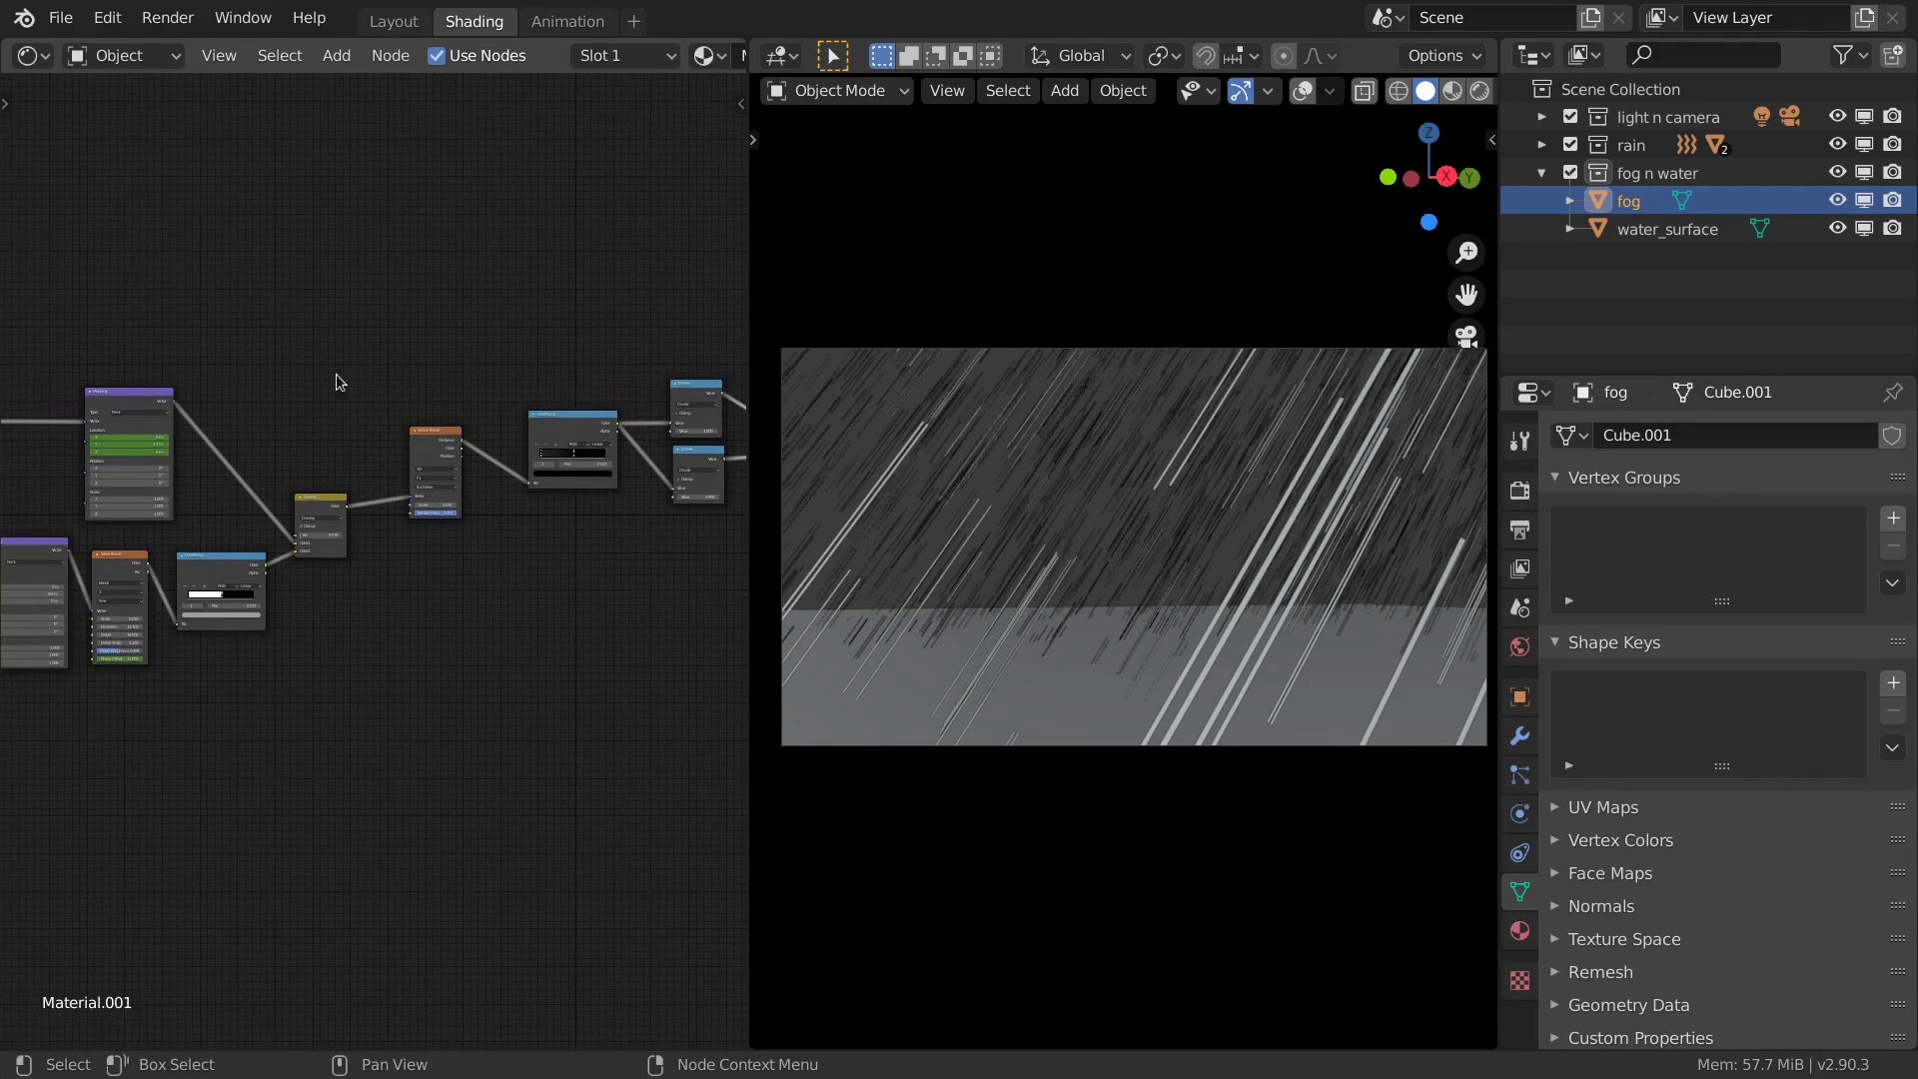
pyautogui.scroll(3, 444, 662)
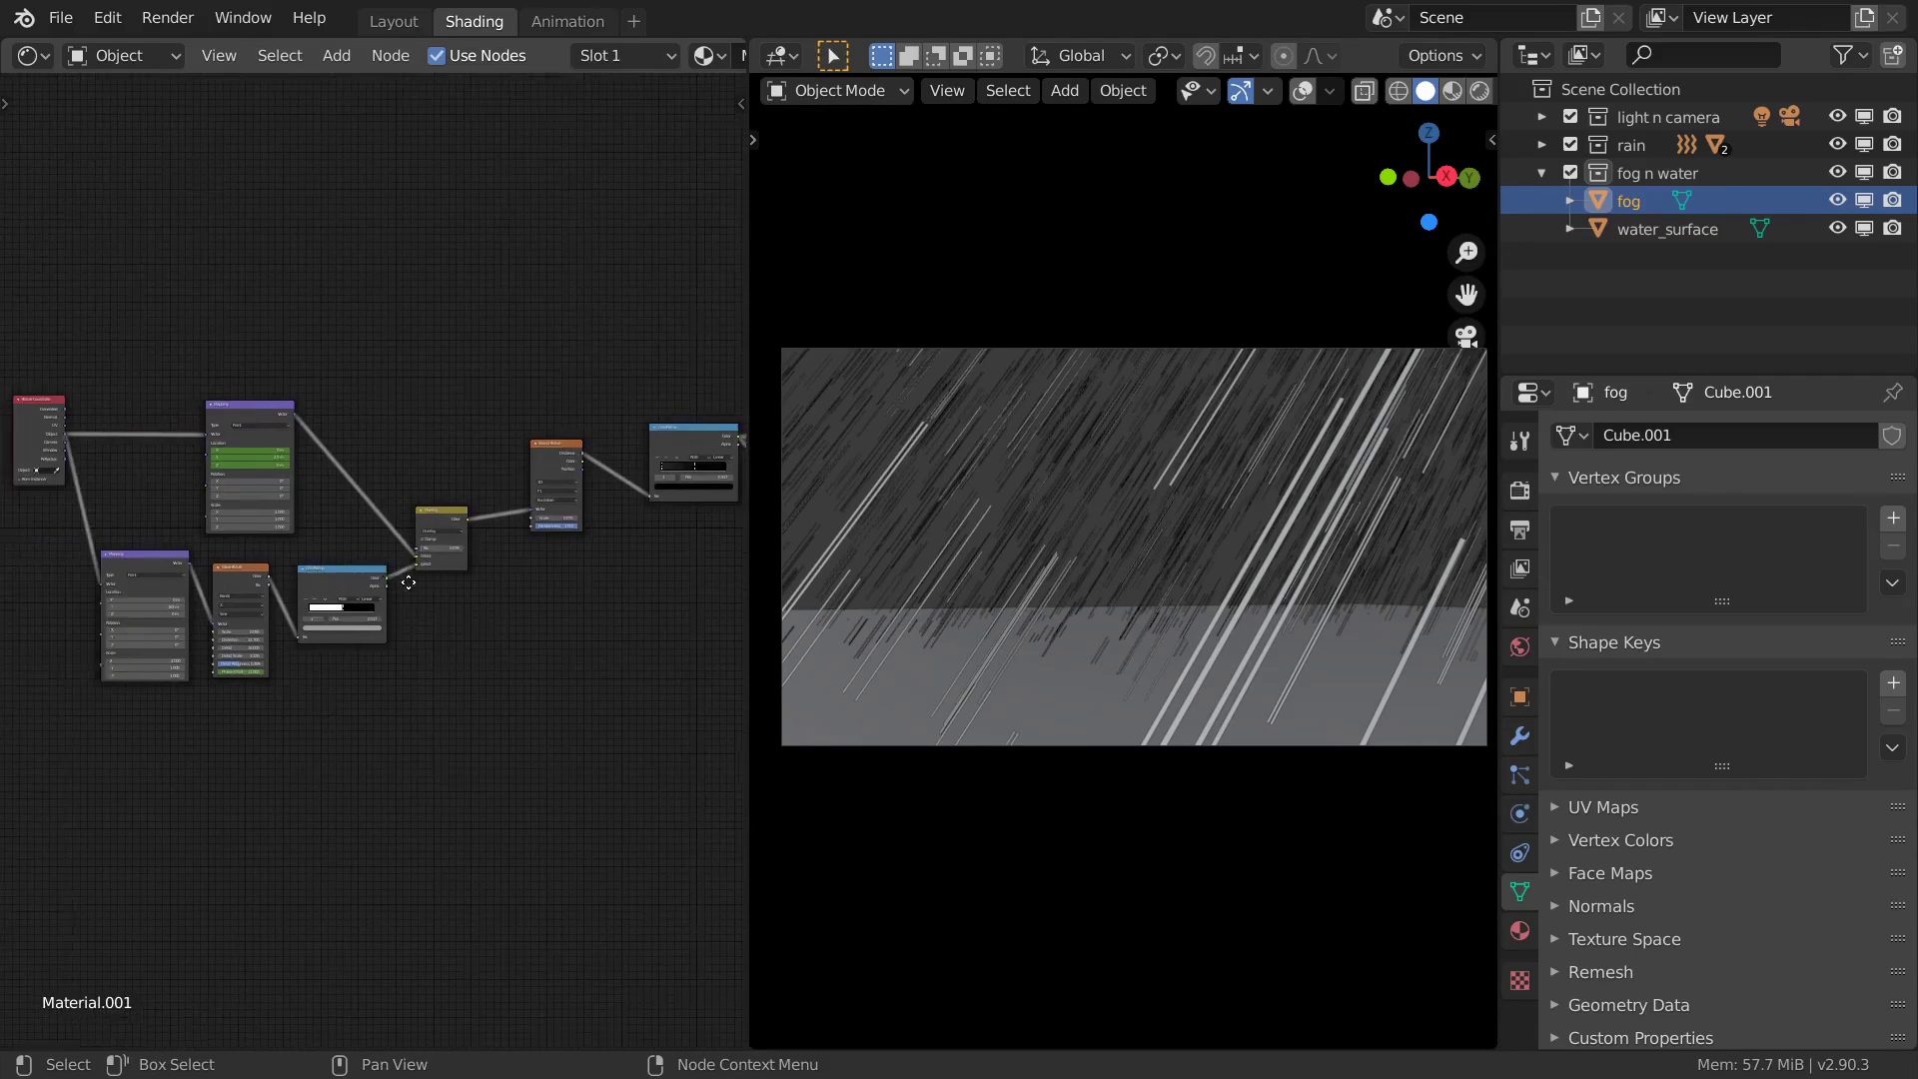
pyautogui.click(1477, 92)
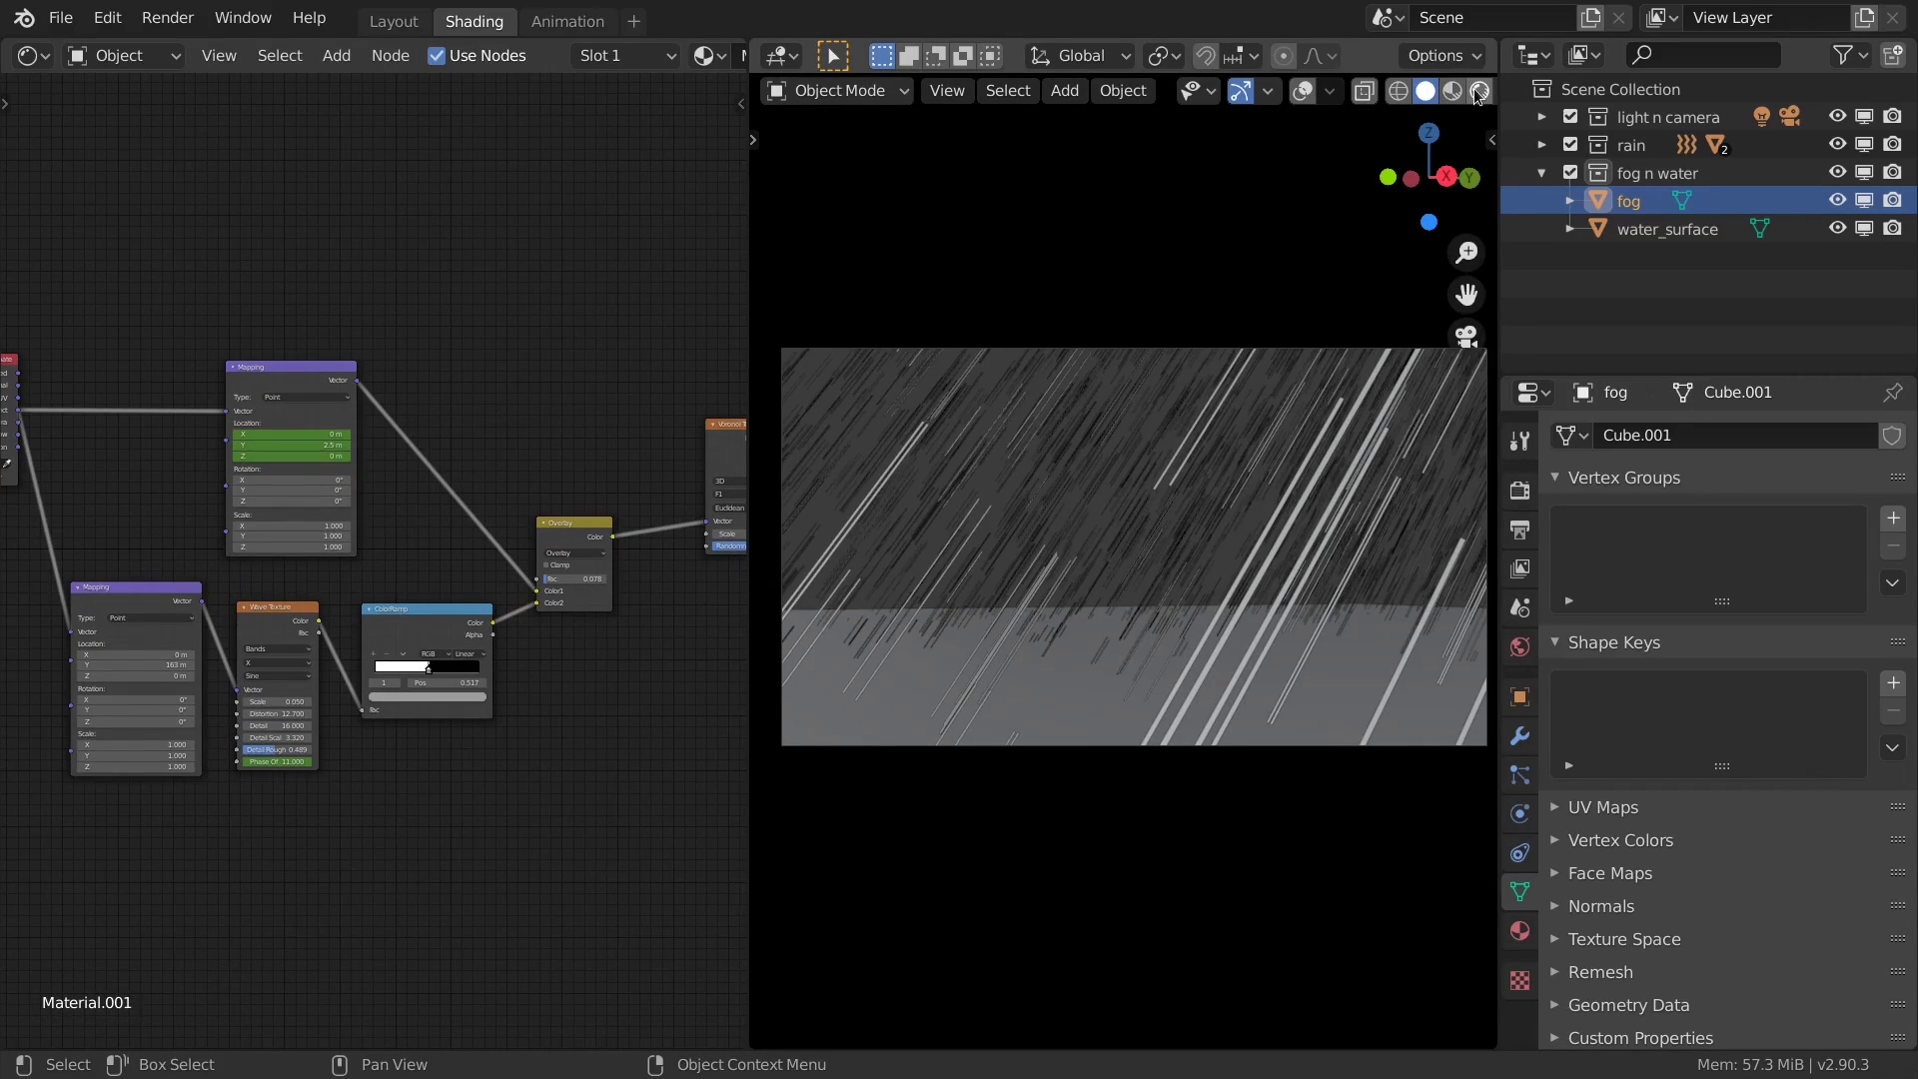
pyautogui.scroll(3, 287, 442)
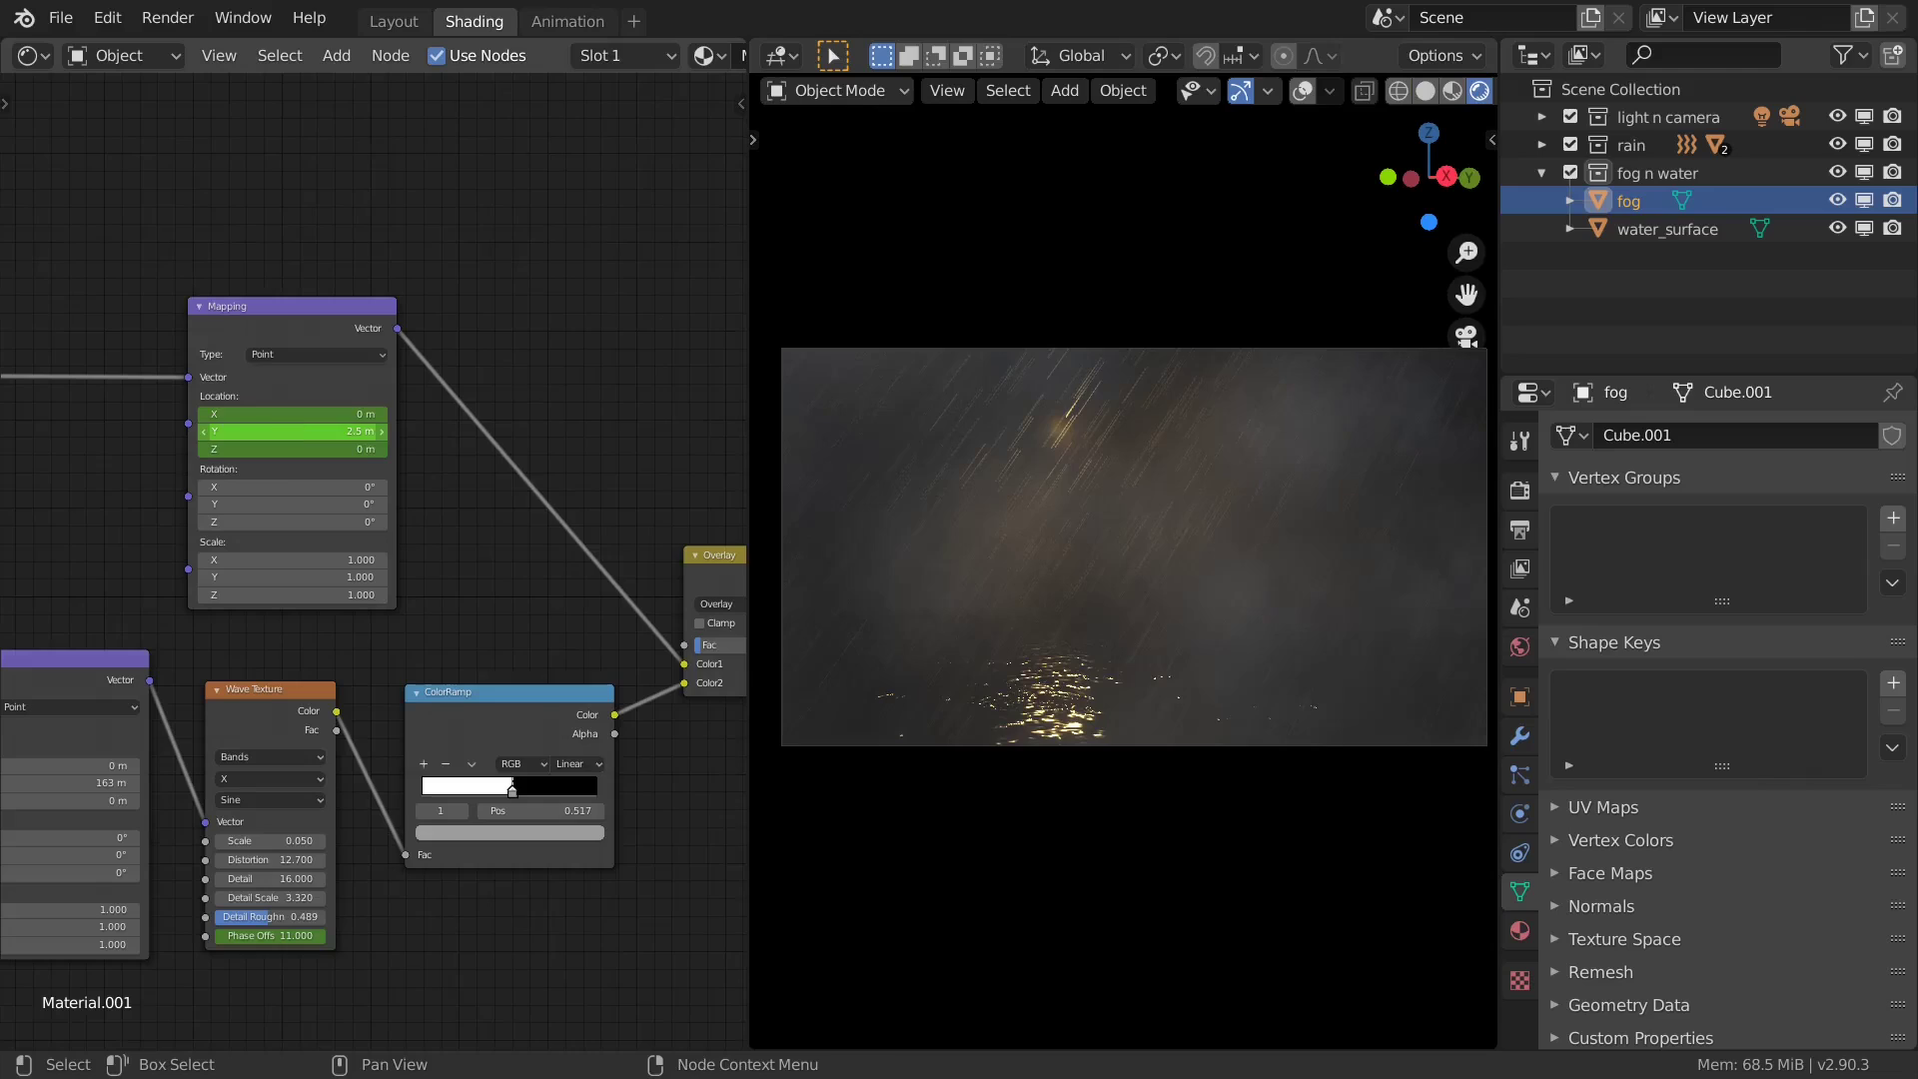
# Try shifting the Y location of the fog material's upper Mapping node to about 61 m.
pyautogui.moveTo(287, 431); pyautogui.dragTo(389, 431)
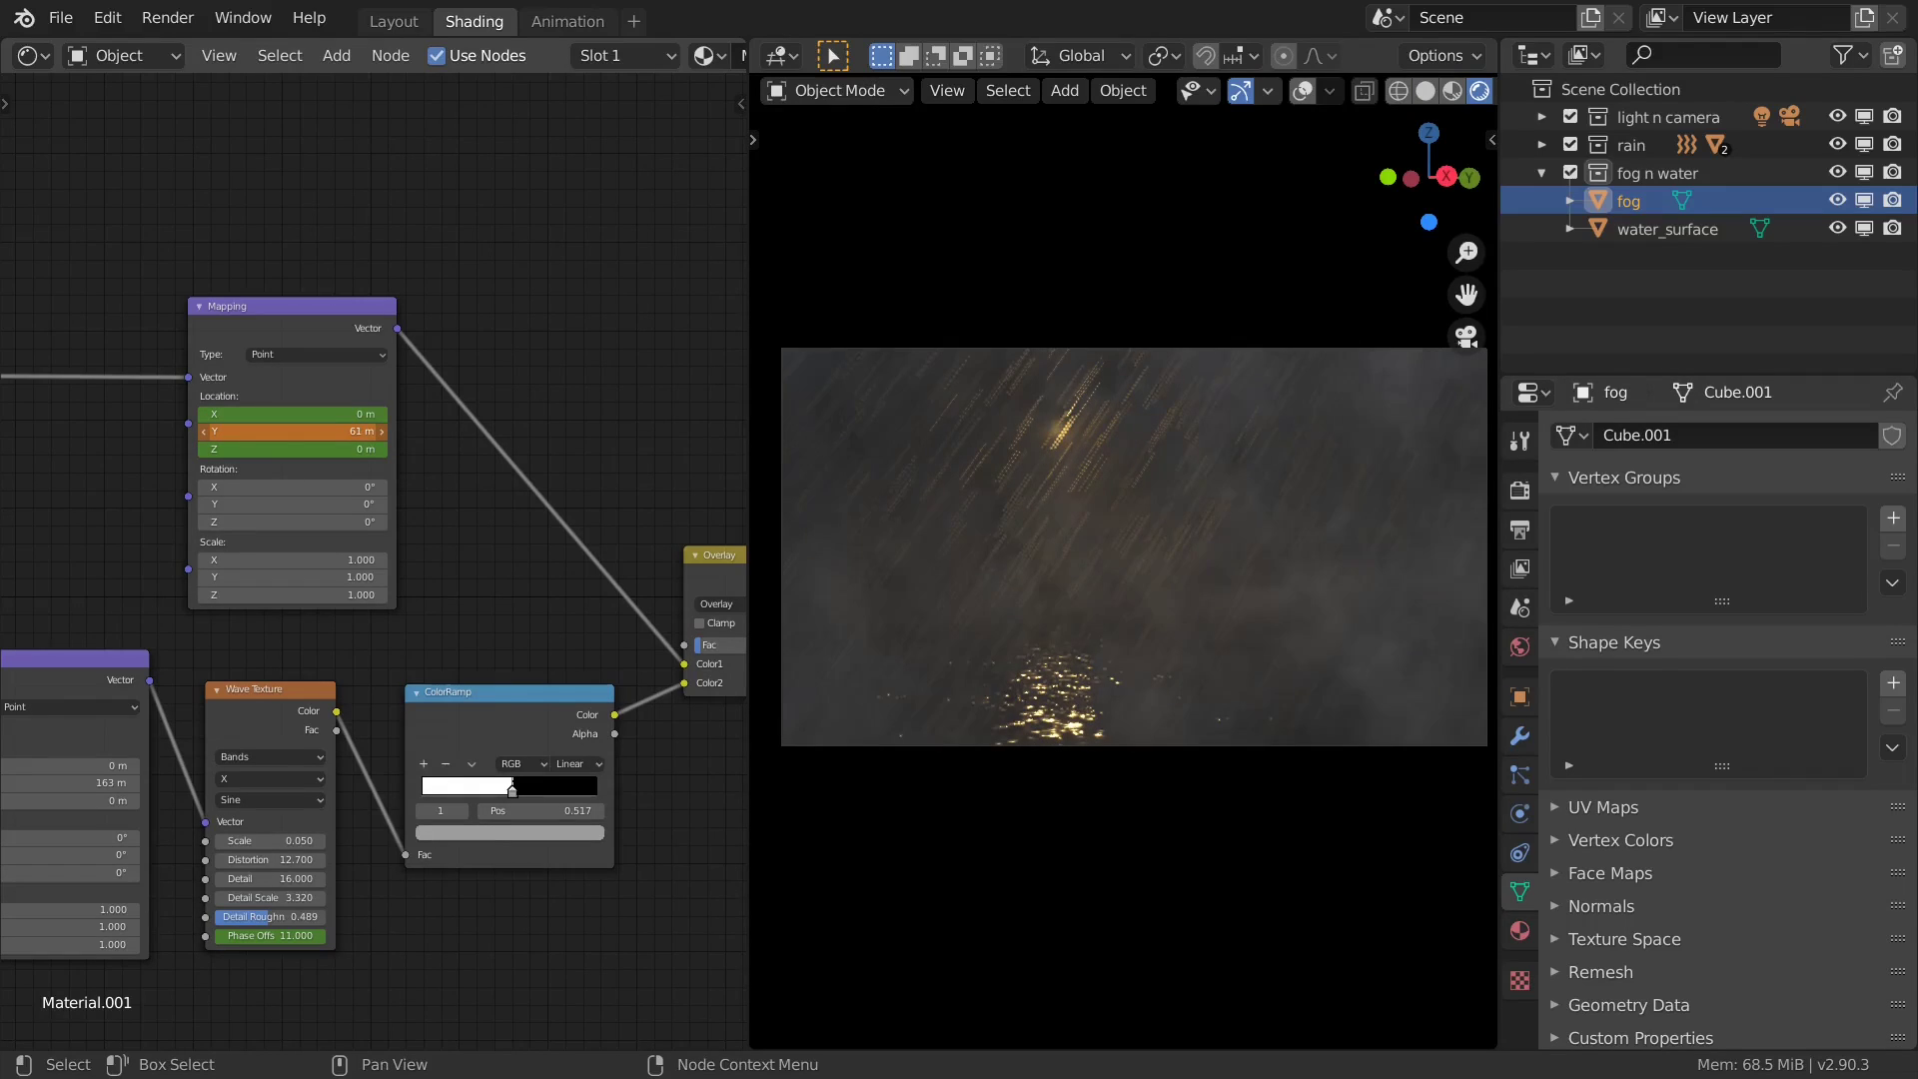
pyautogui.press('Escape')
# Inspect the animation curves of the fog Mapping node's location in the Graph Editor.
pyautogui.click(558, 27)
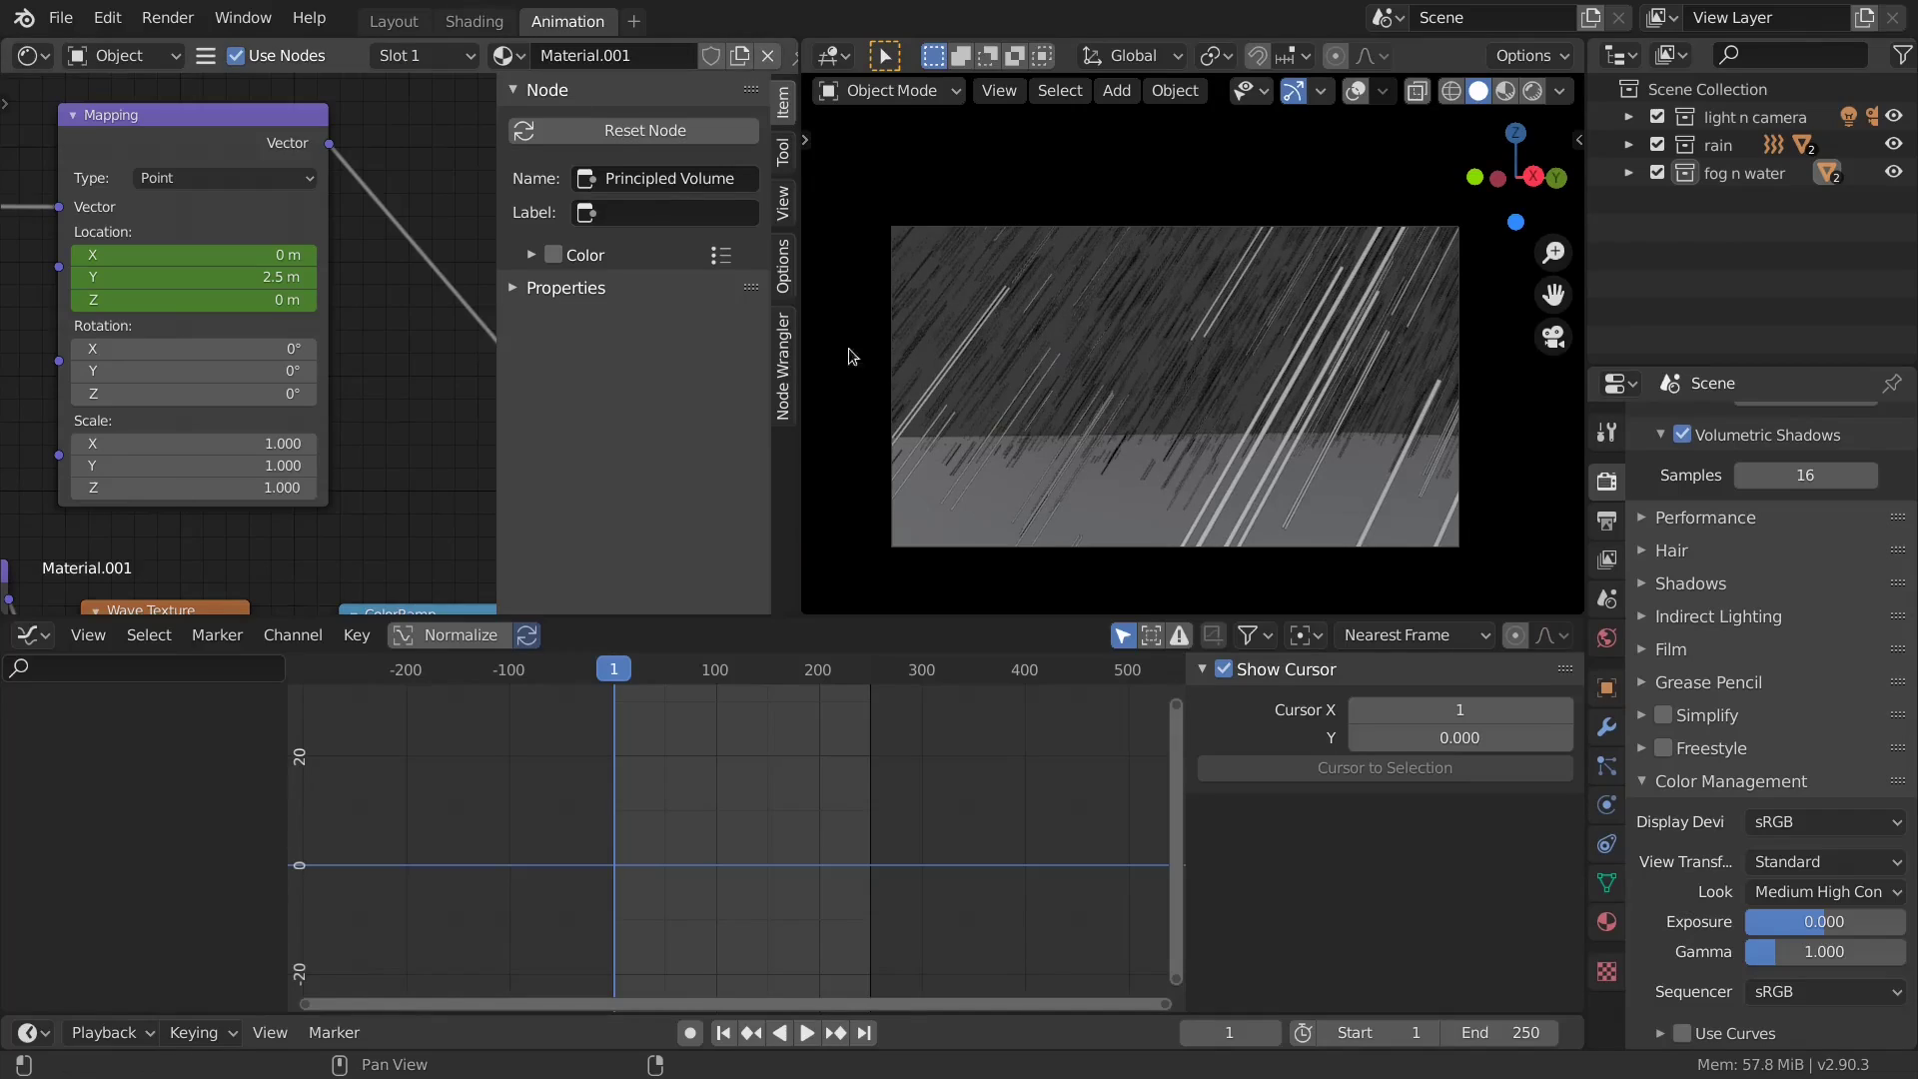
pyautogui.click(213, 142)
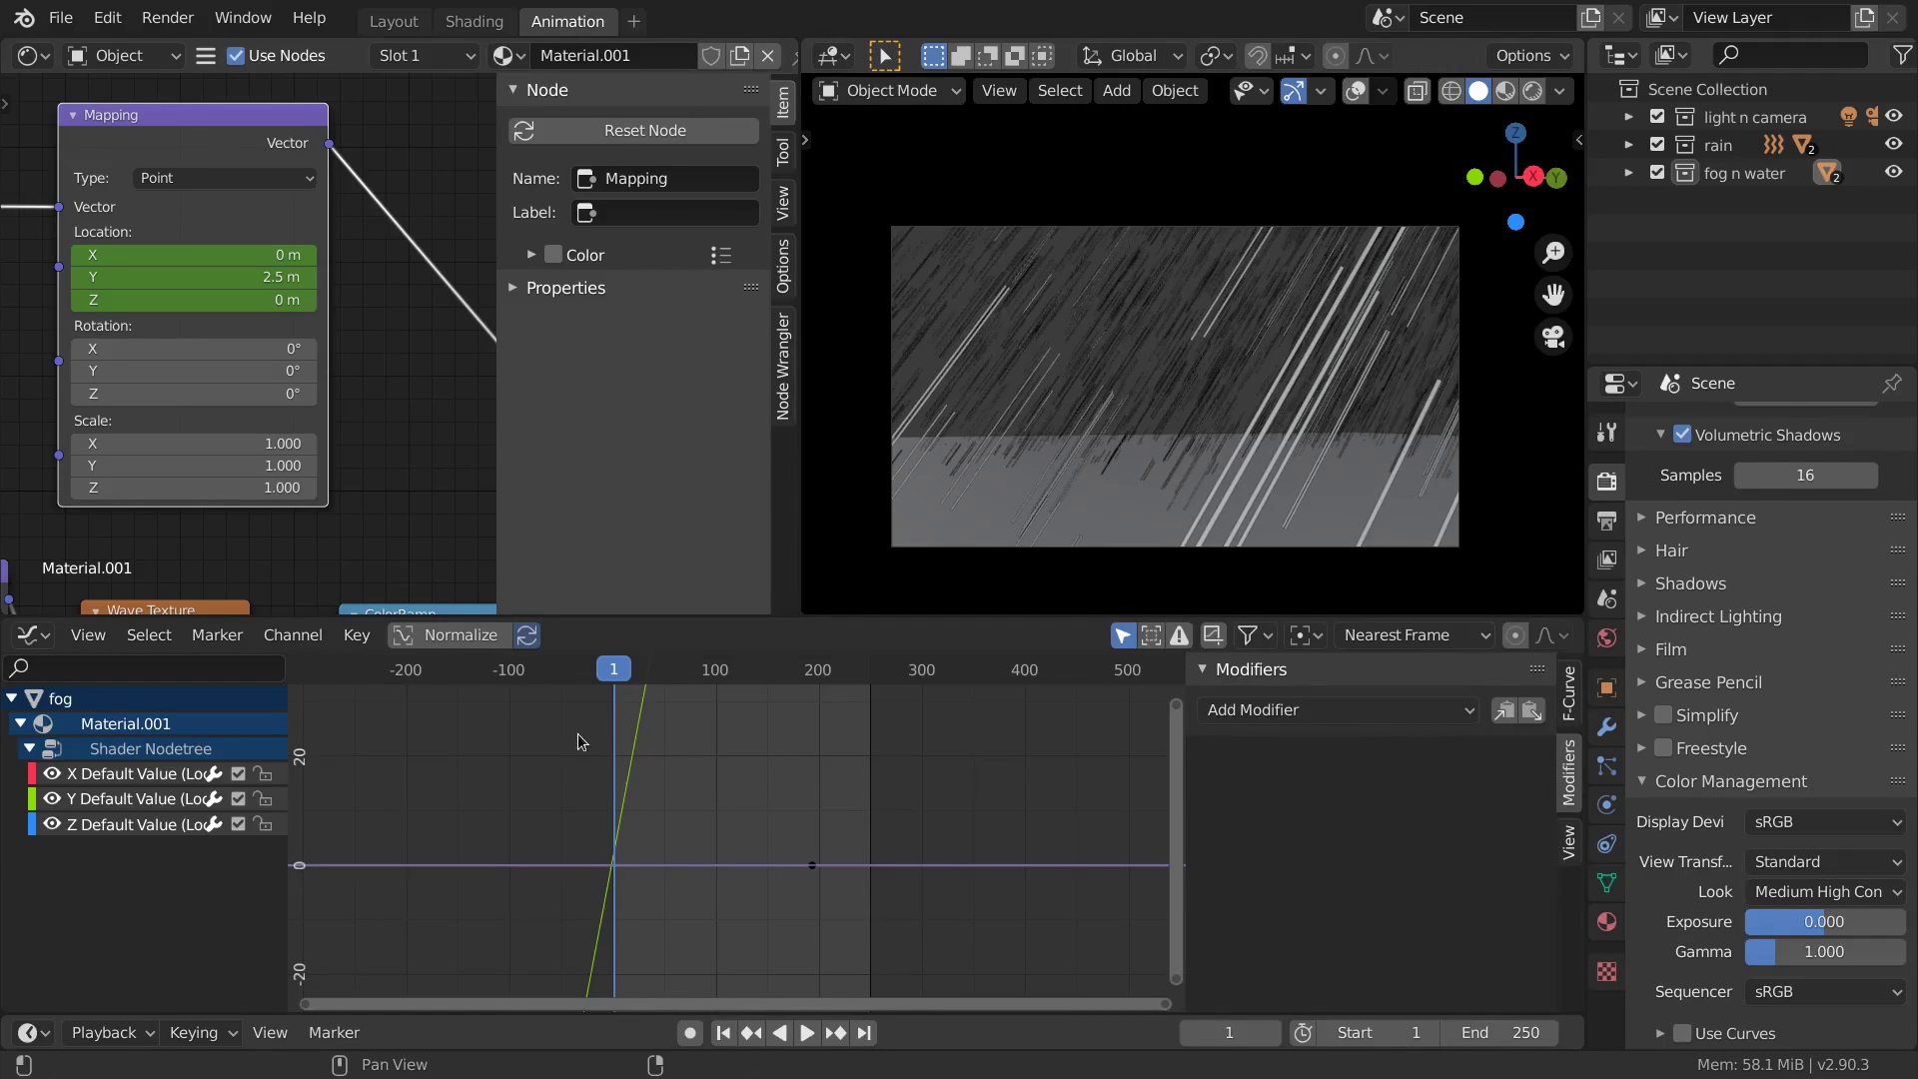
pyautogui.scroll(-3, 690, 767)
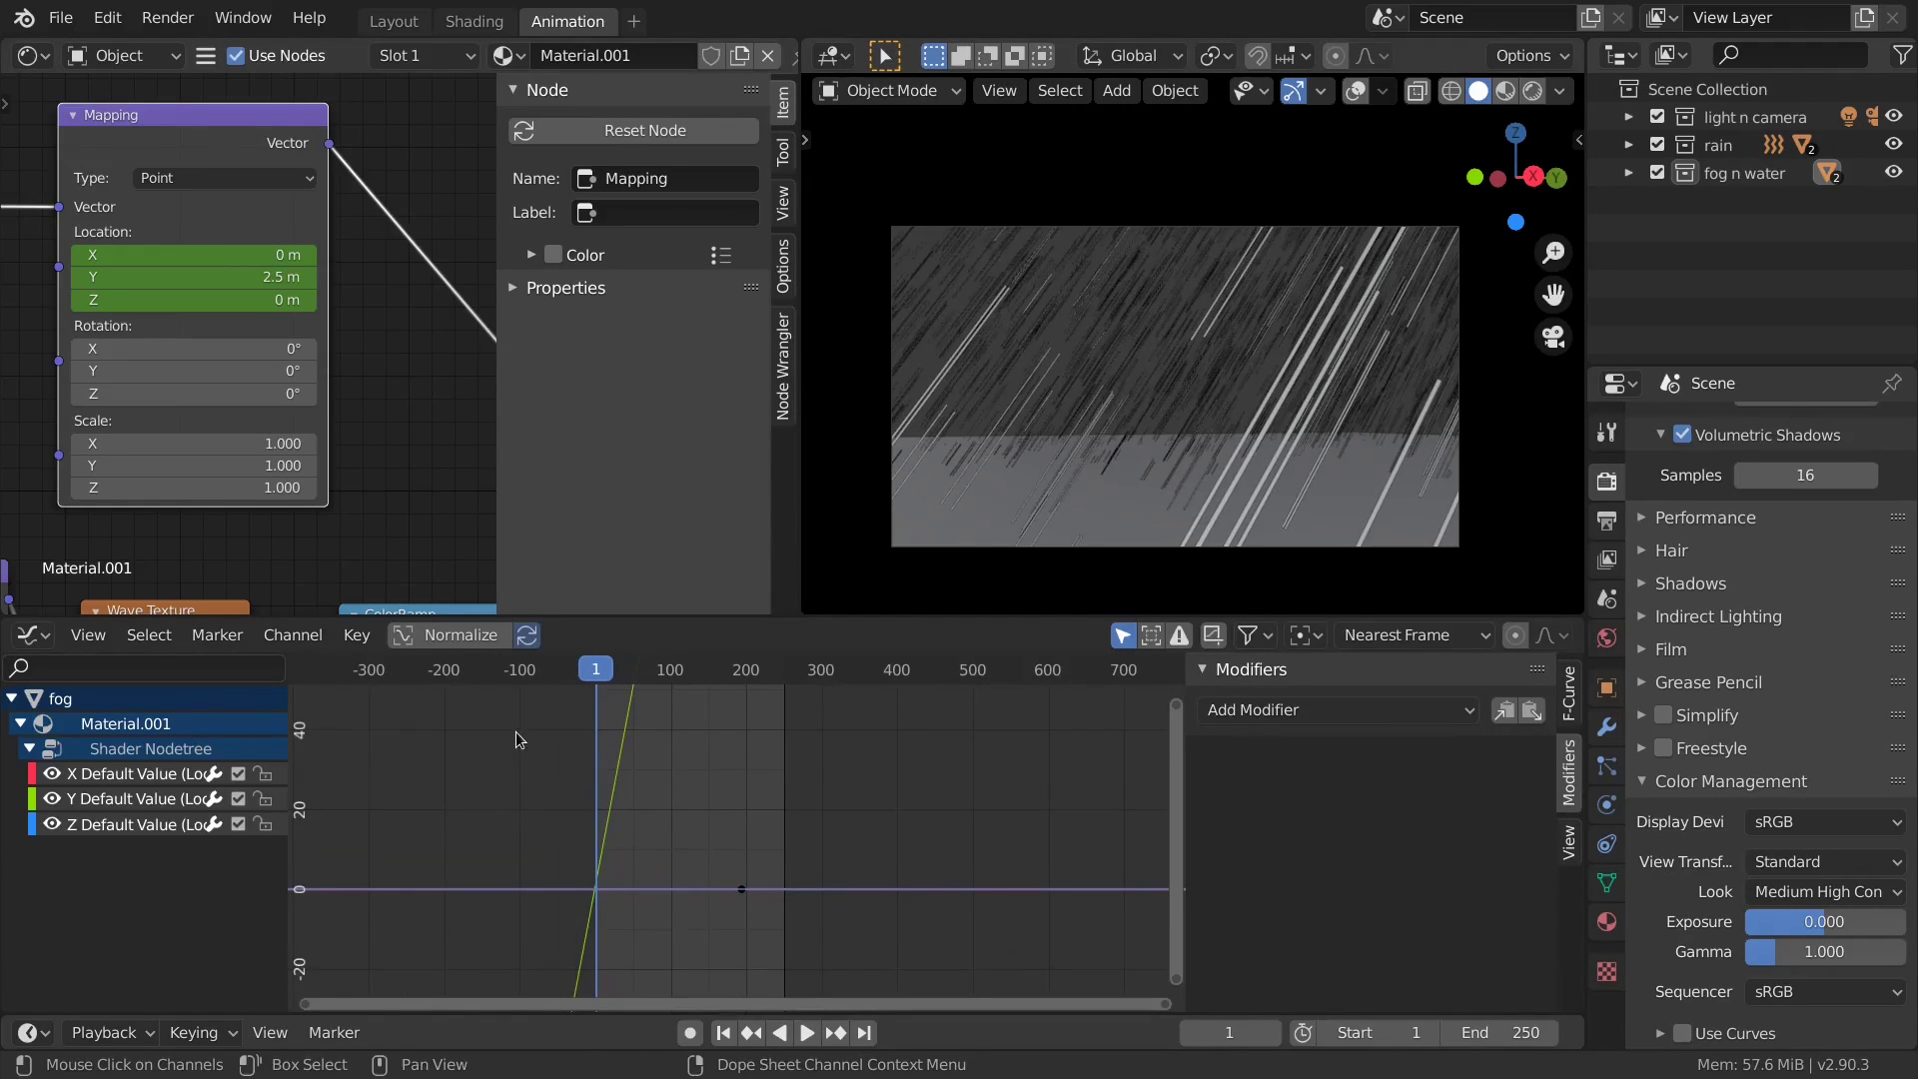
# Examine the objects inside the light n camera, rain, and fog n water collections of the layout scene.
pyautogui.click(394, 24)
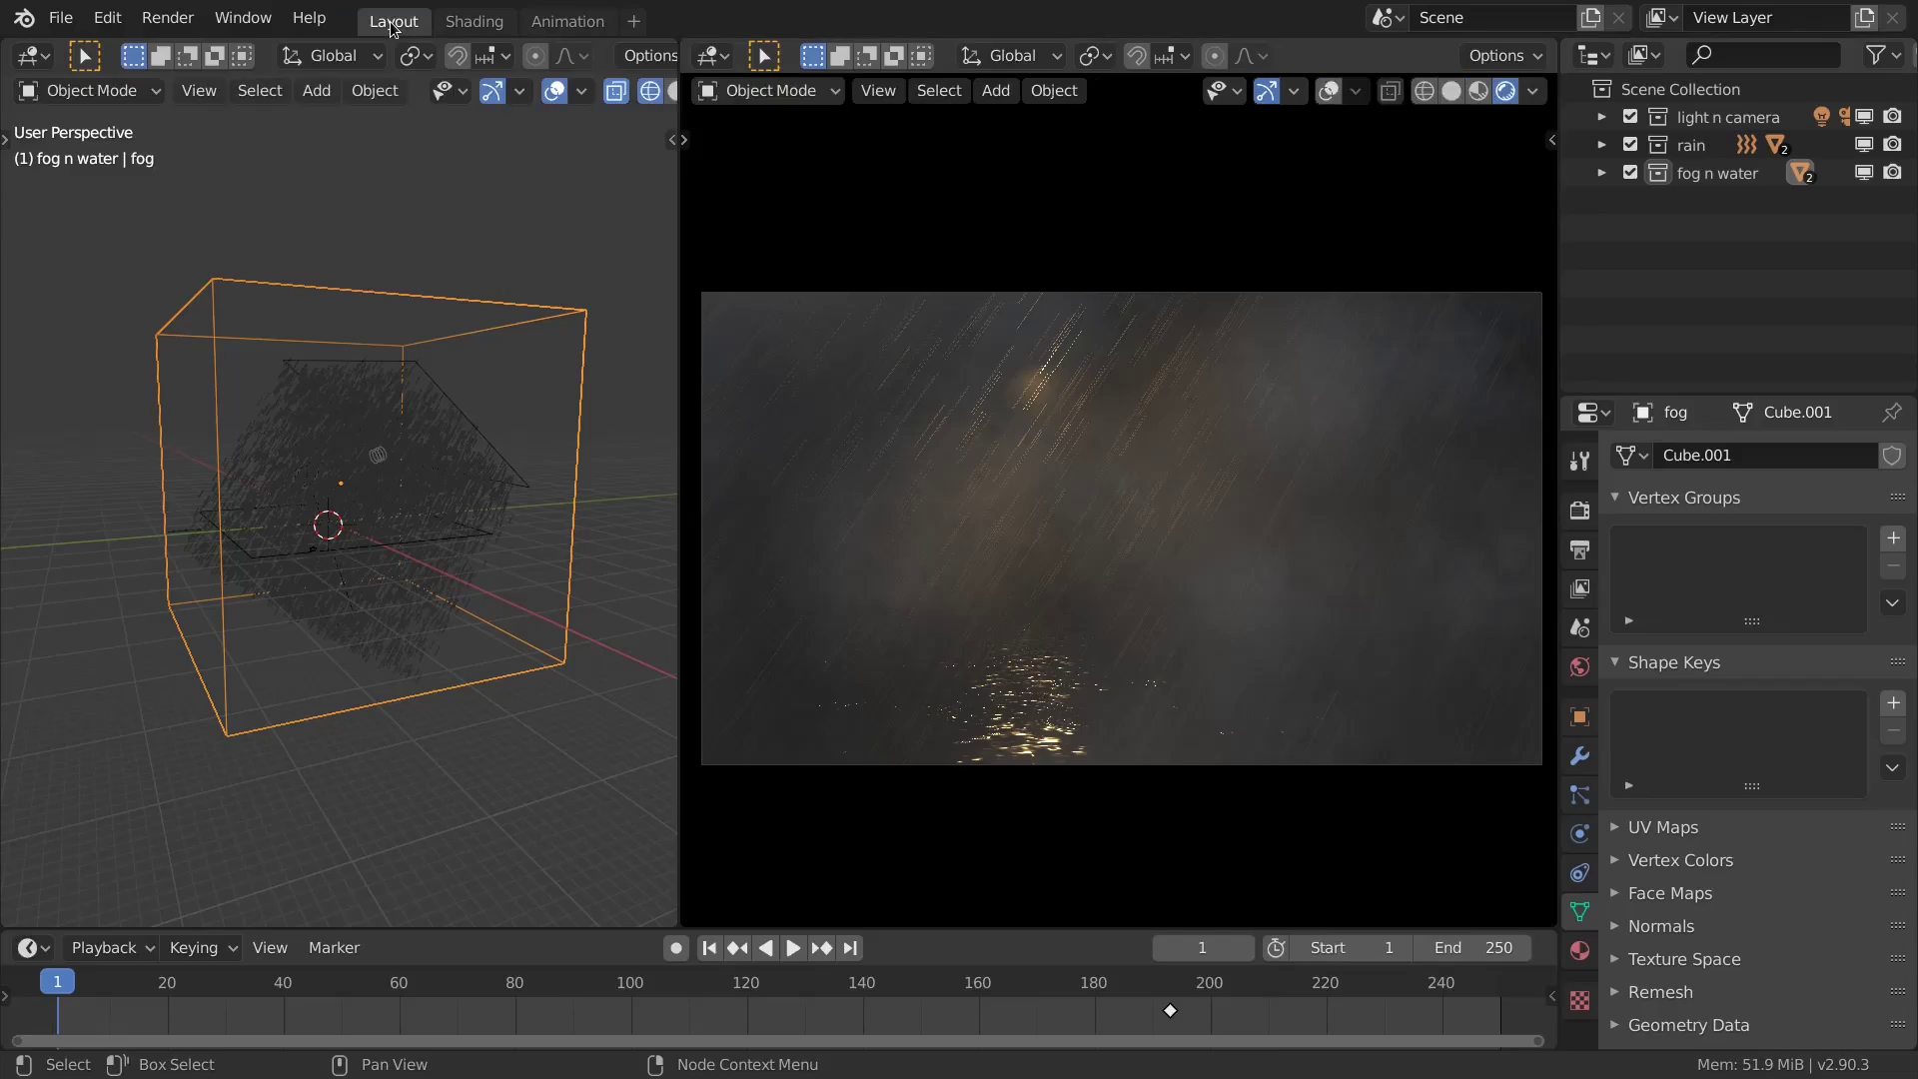
pyautogui.click(1604, 118)
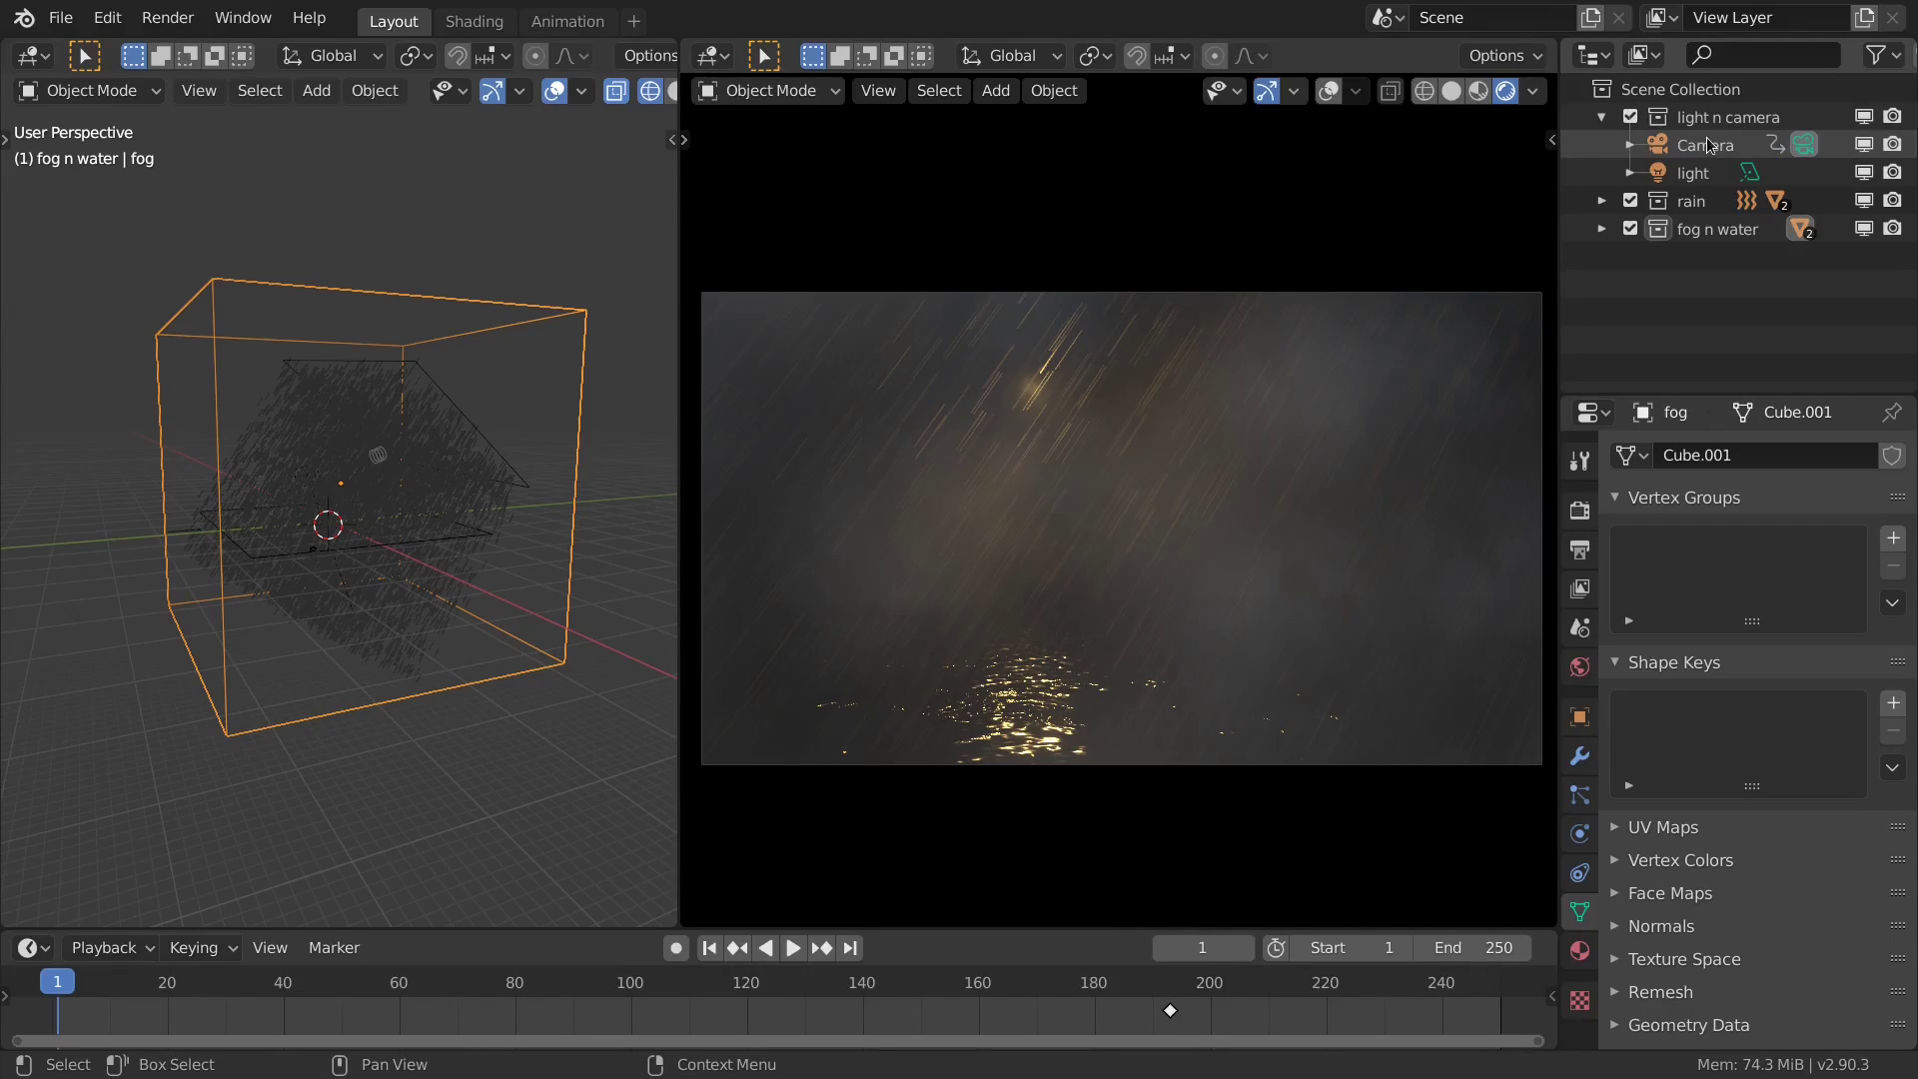
pyautogui.click(1604, 118)
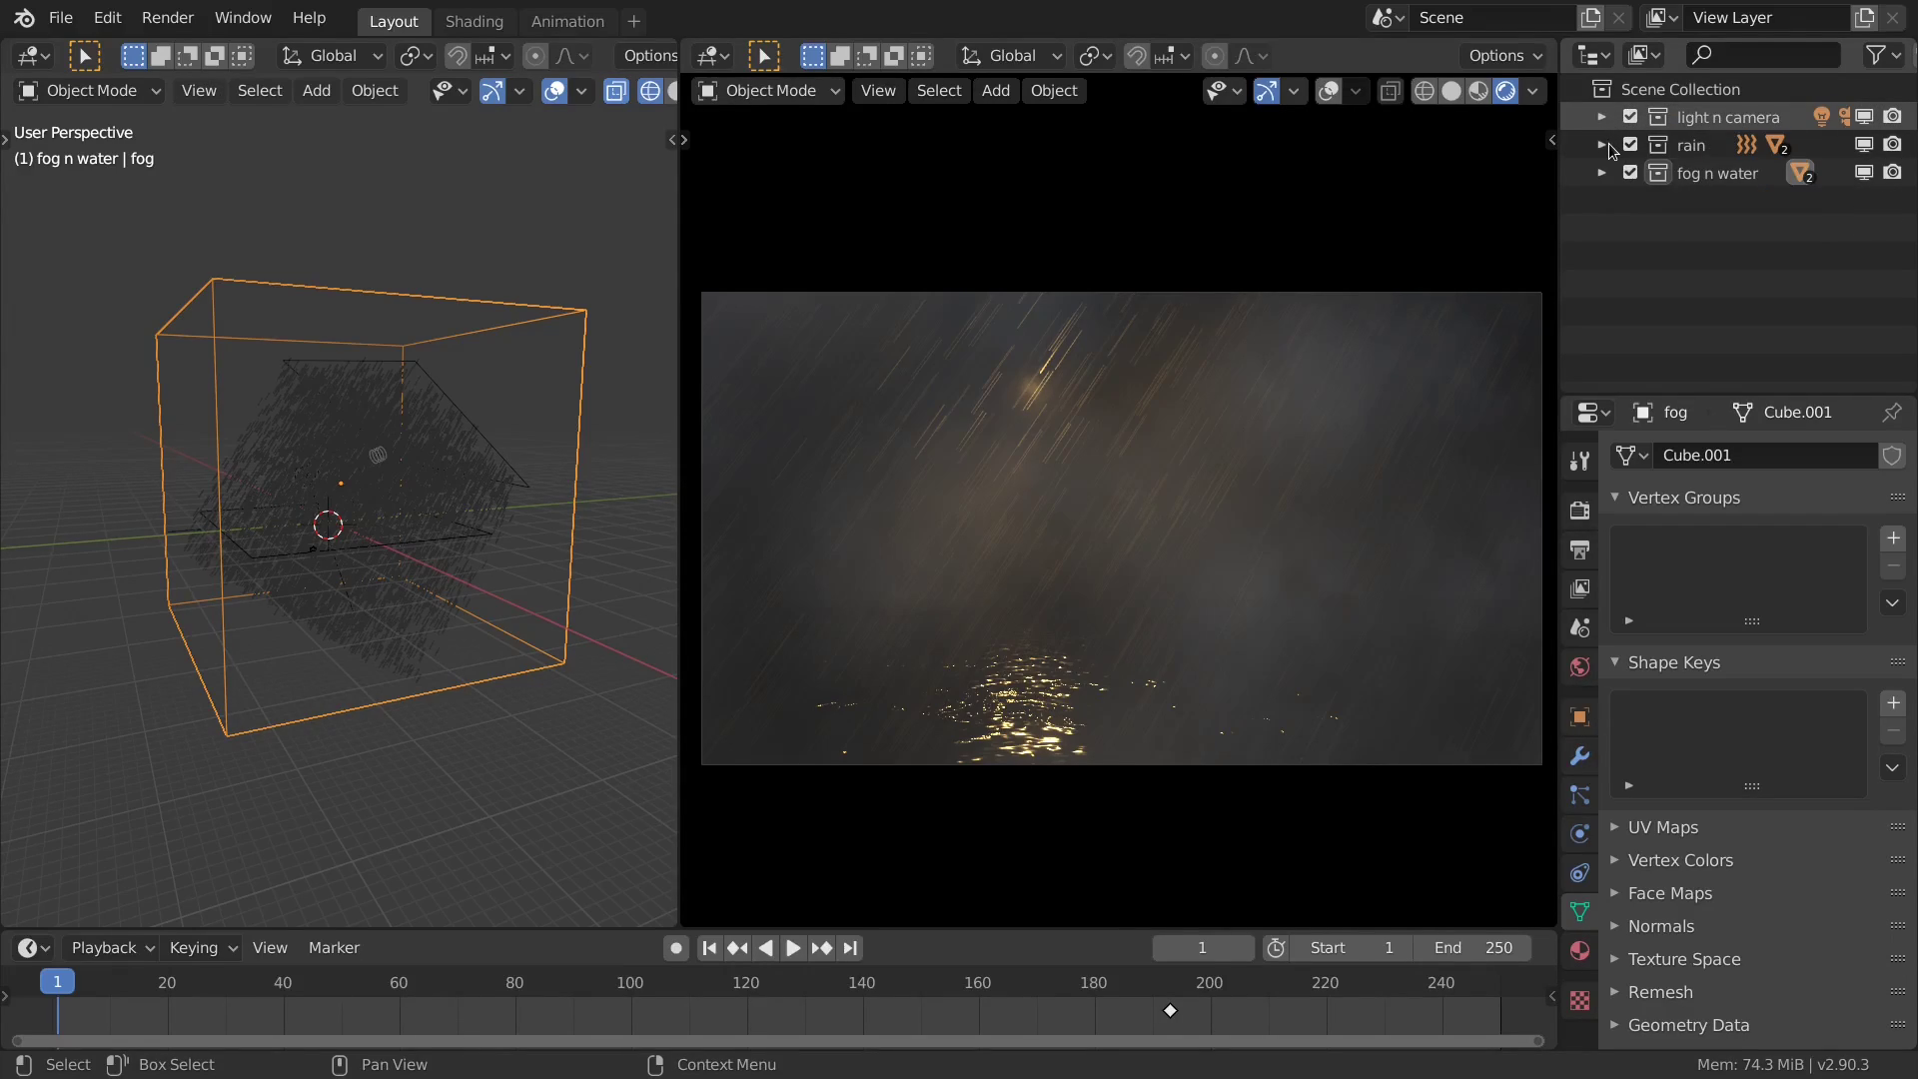
pyautogui.click(1603, 146)
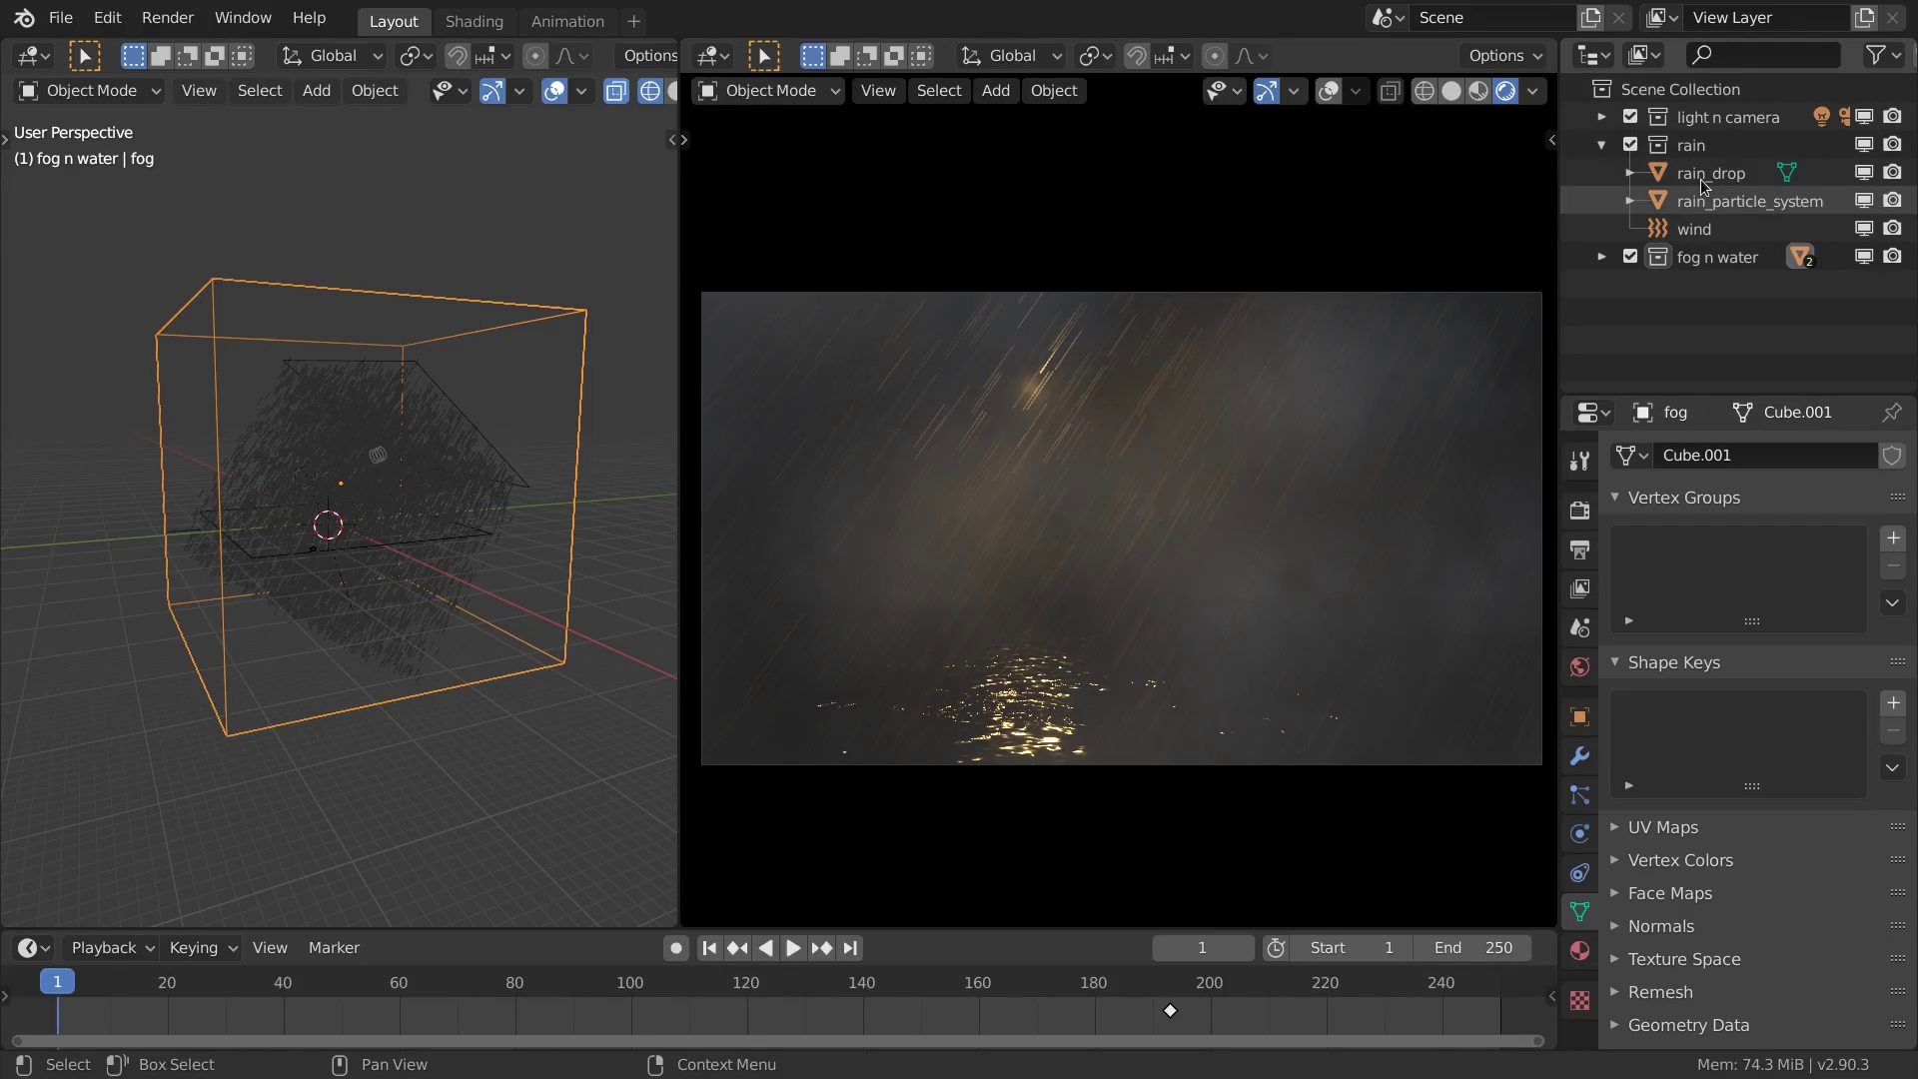
pyautogui.click(1704, 180)
pyautogui.click(1719, 205)
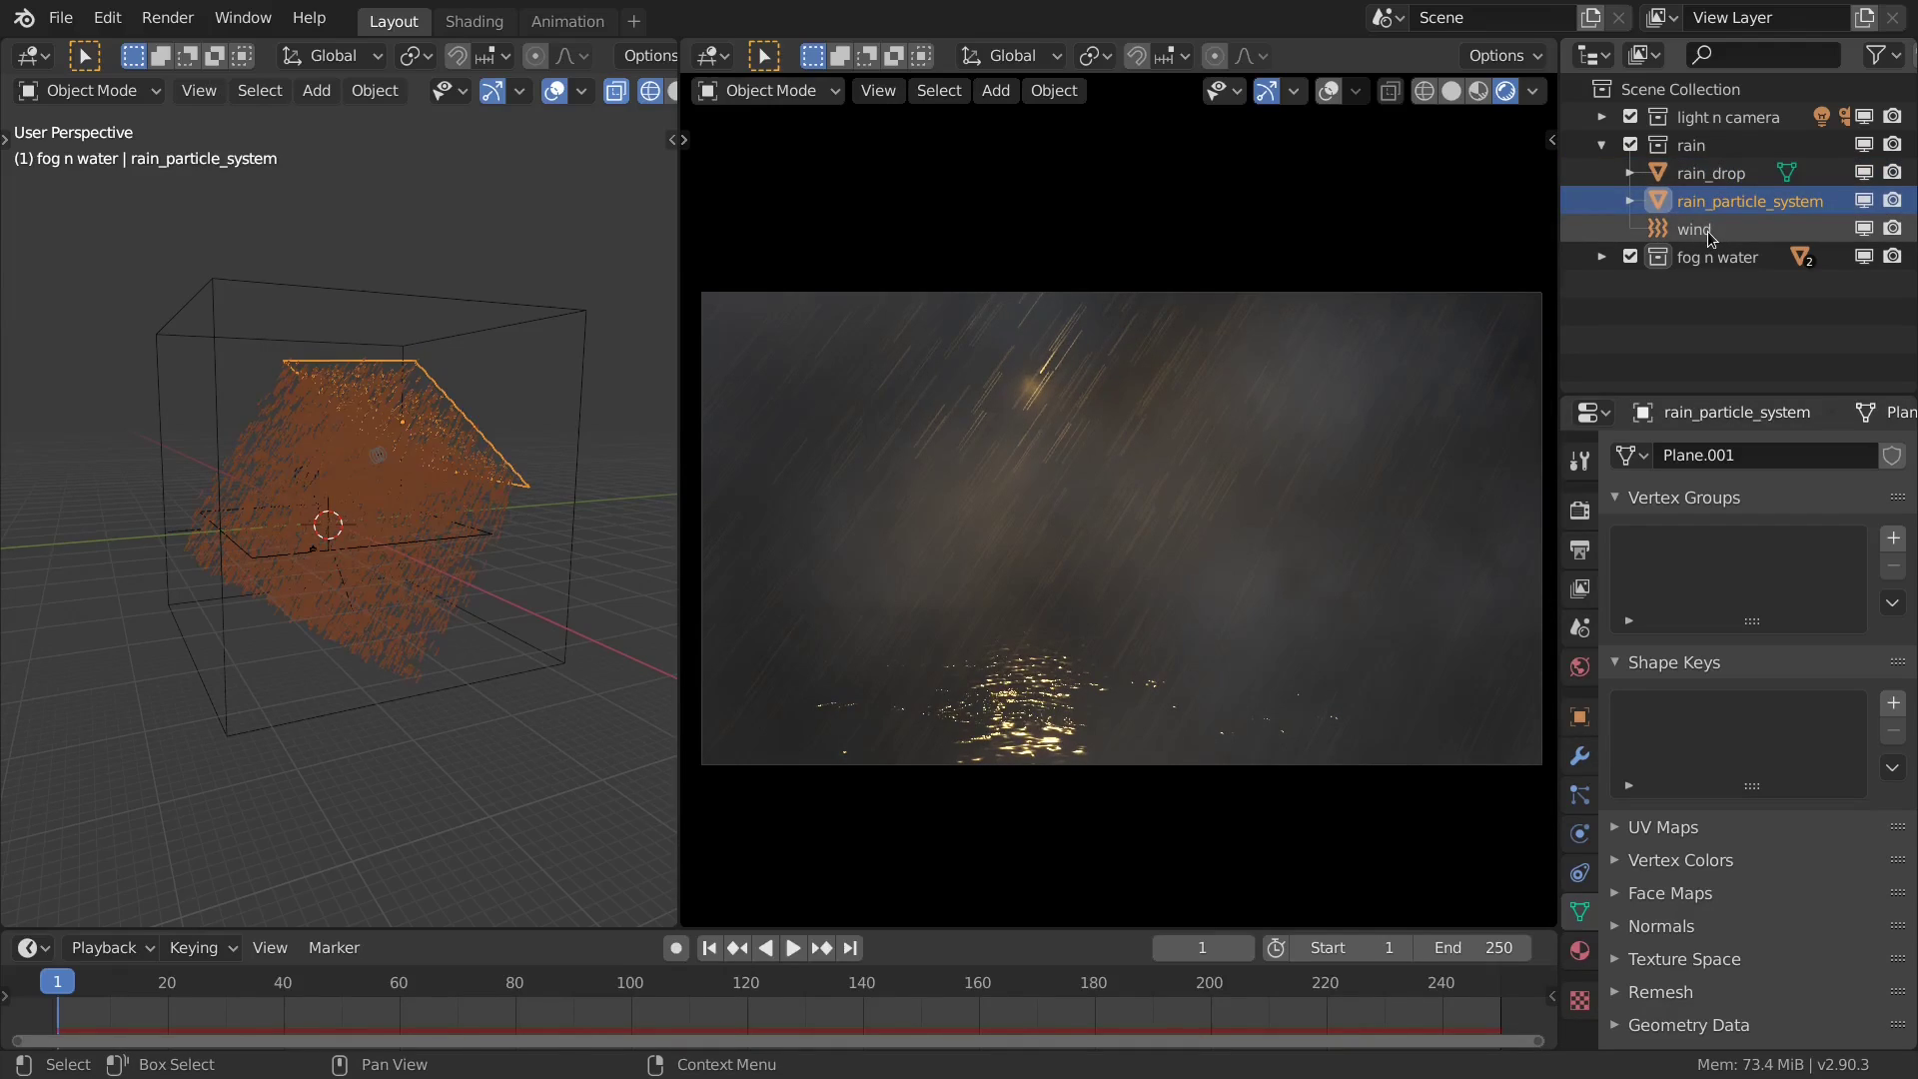
pyautogui.click(1710, 235)
pyautogui.click(1603, 147)
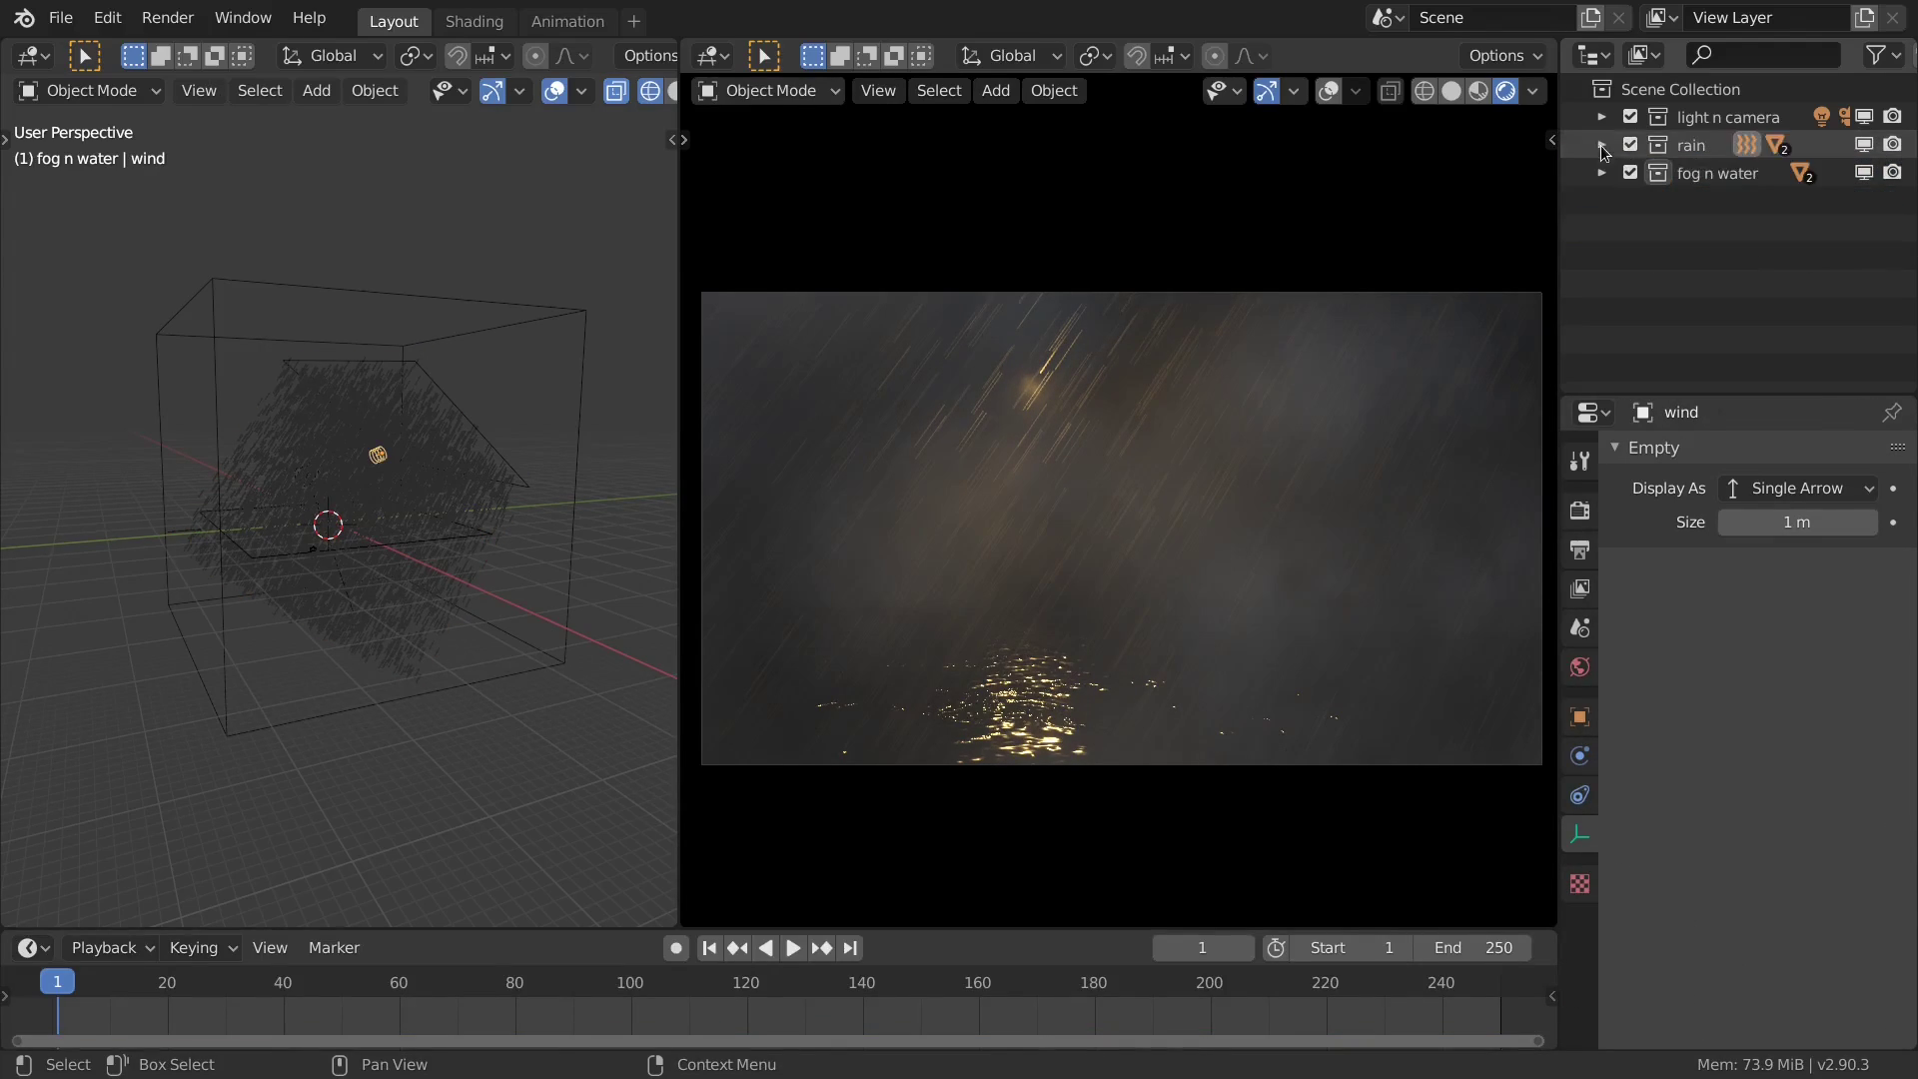
pyautogui.click(1603, 174)
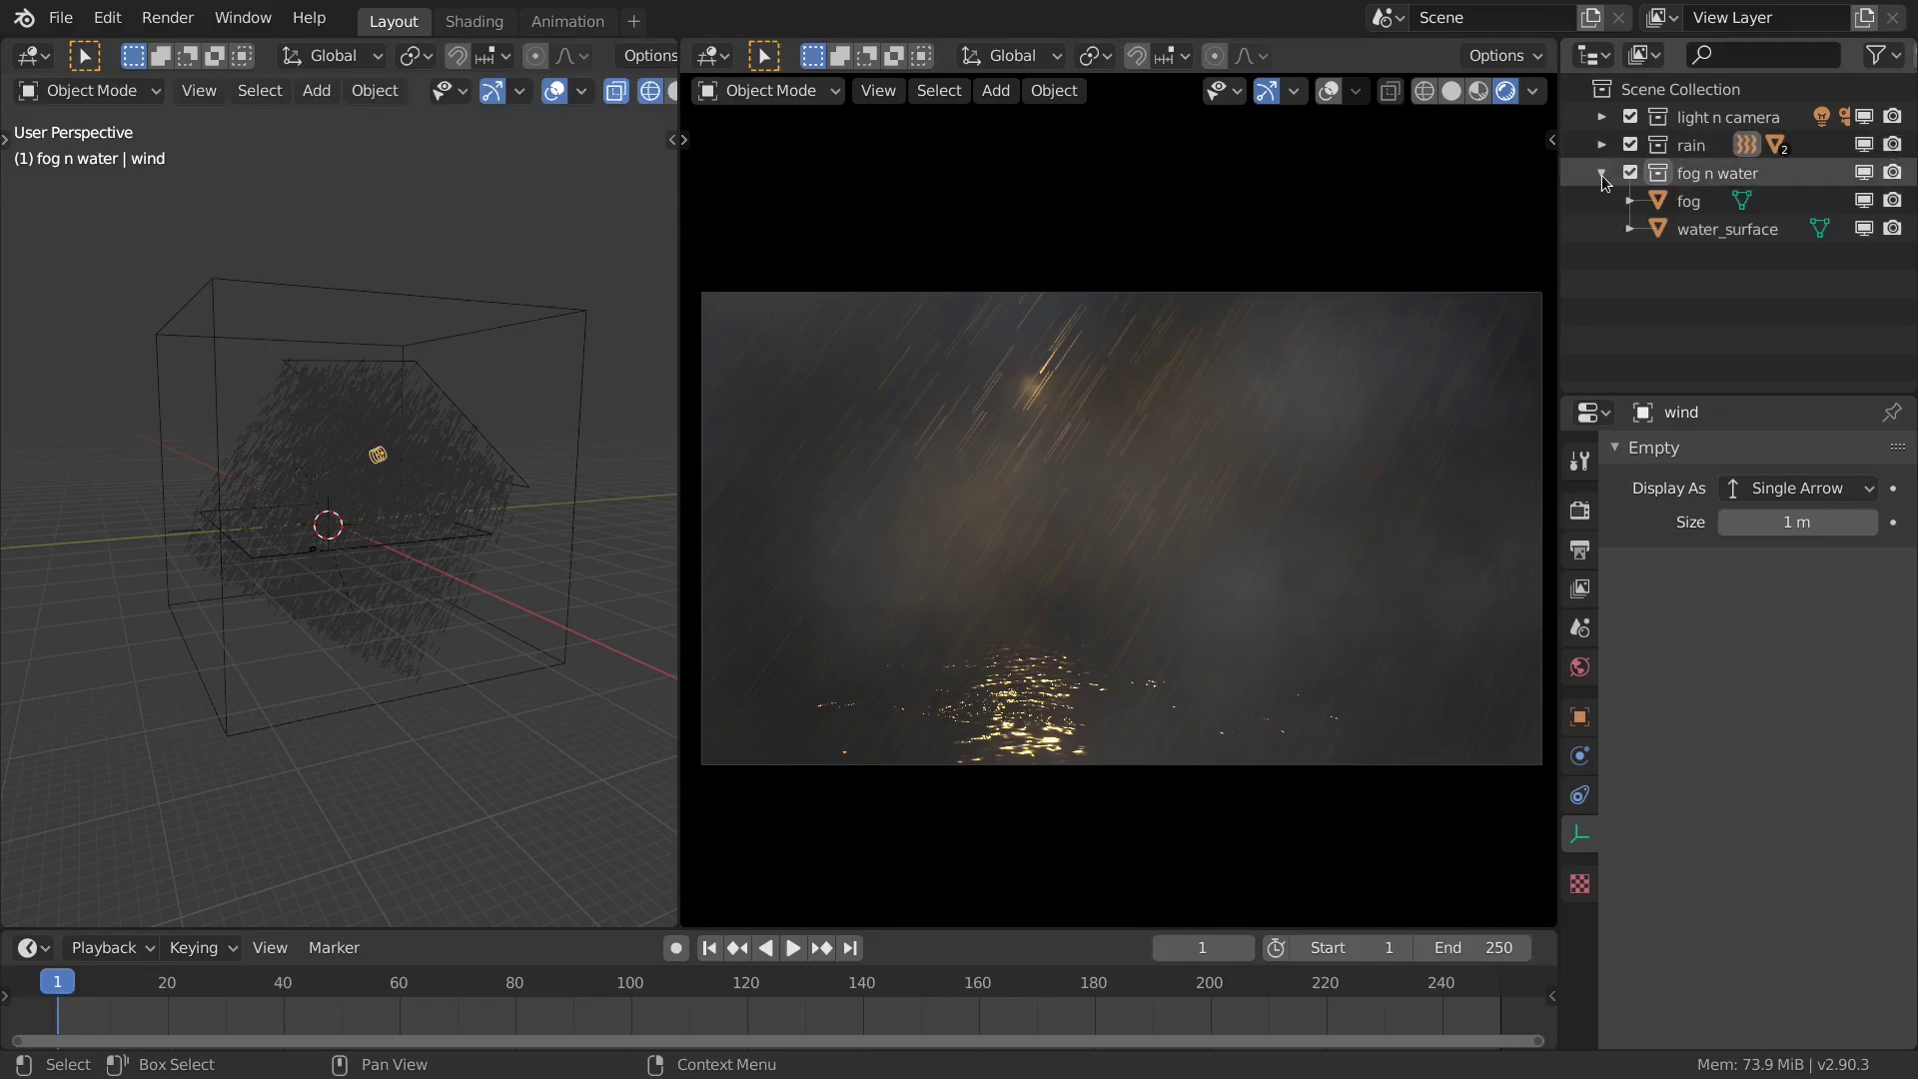
pyautogui.click(1683, 203)
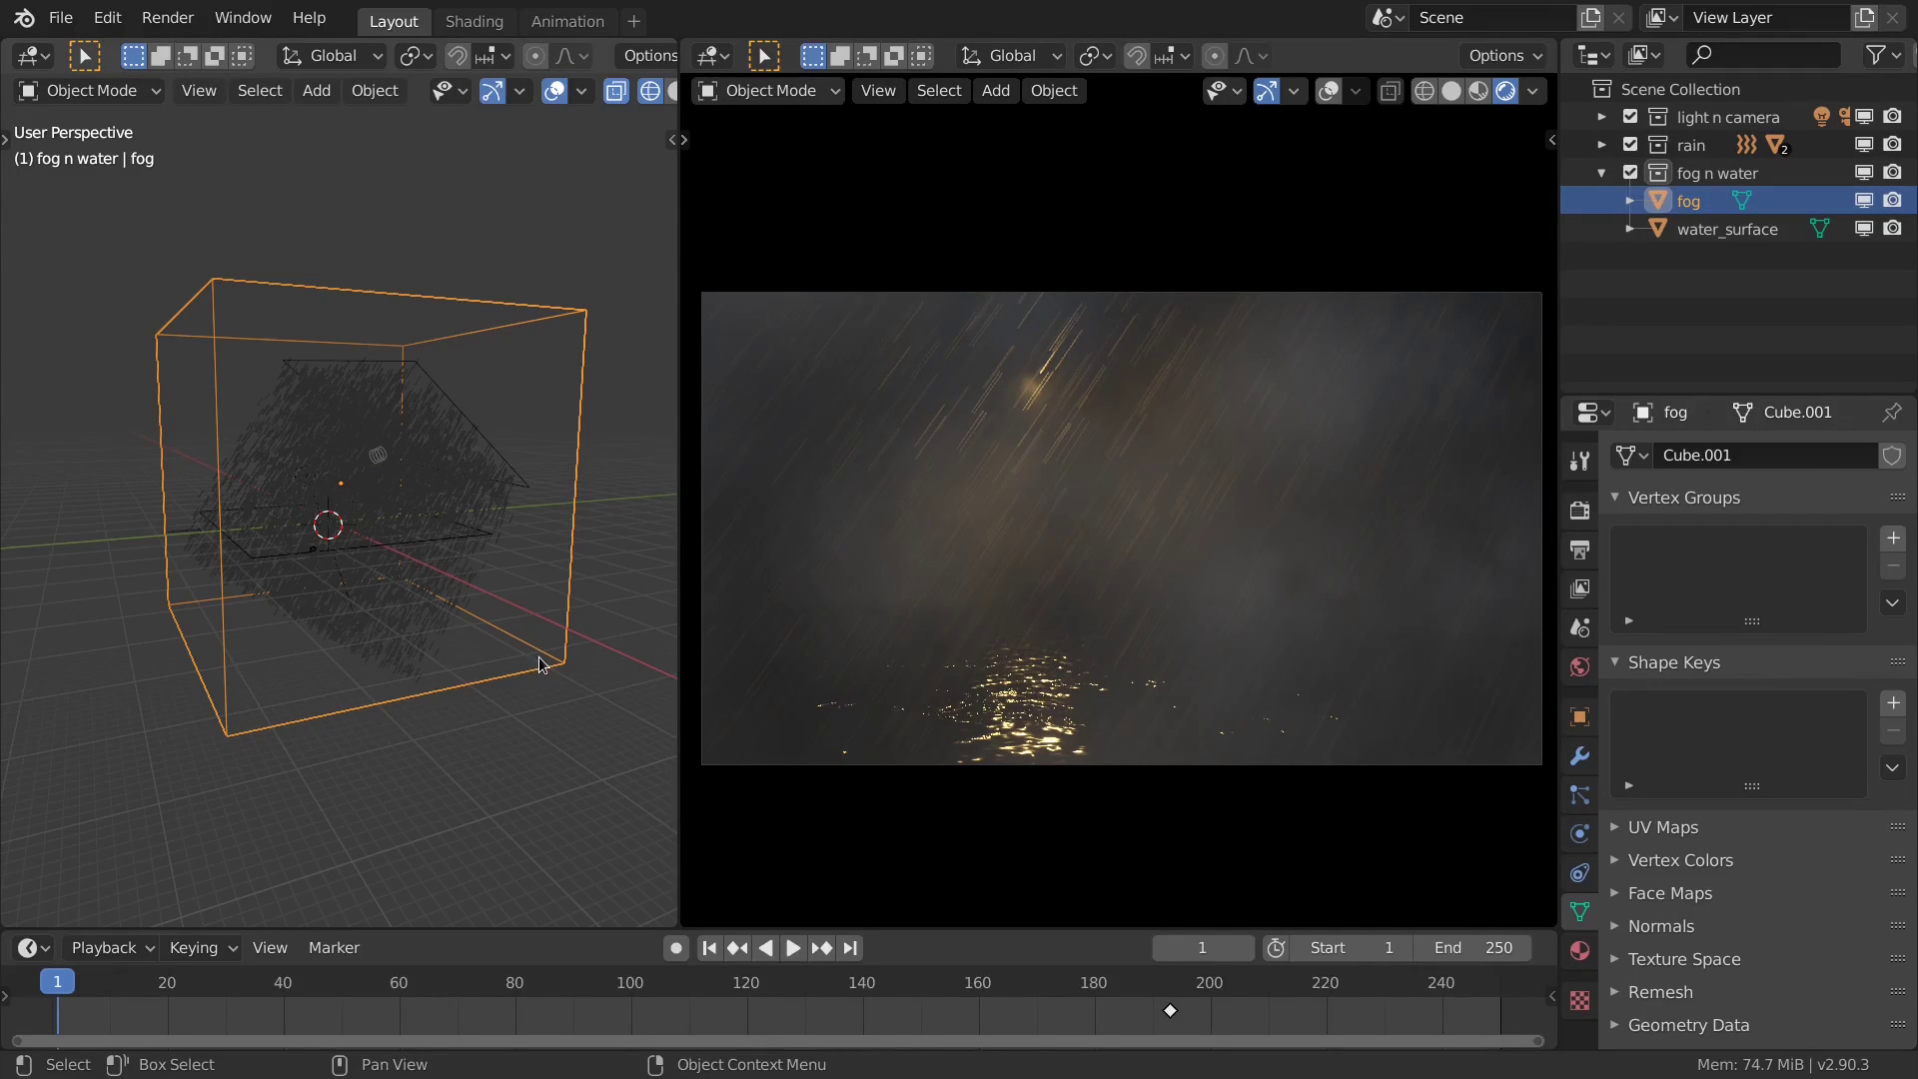
pyautogui.click(1706, 231)
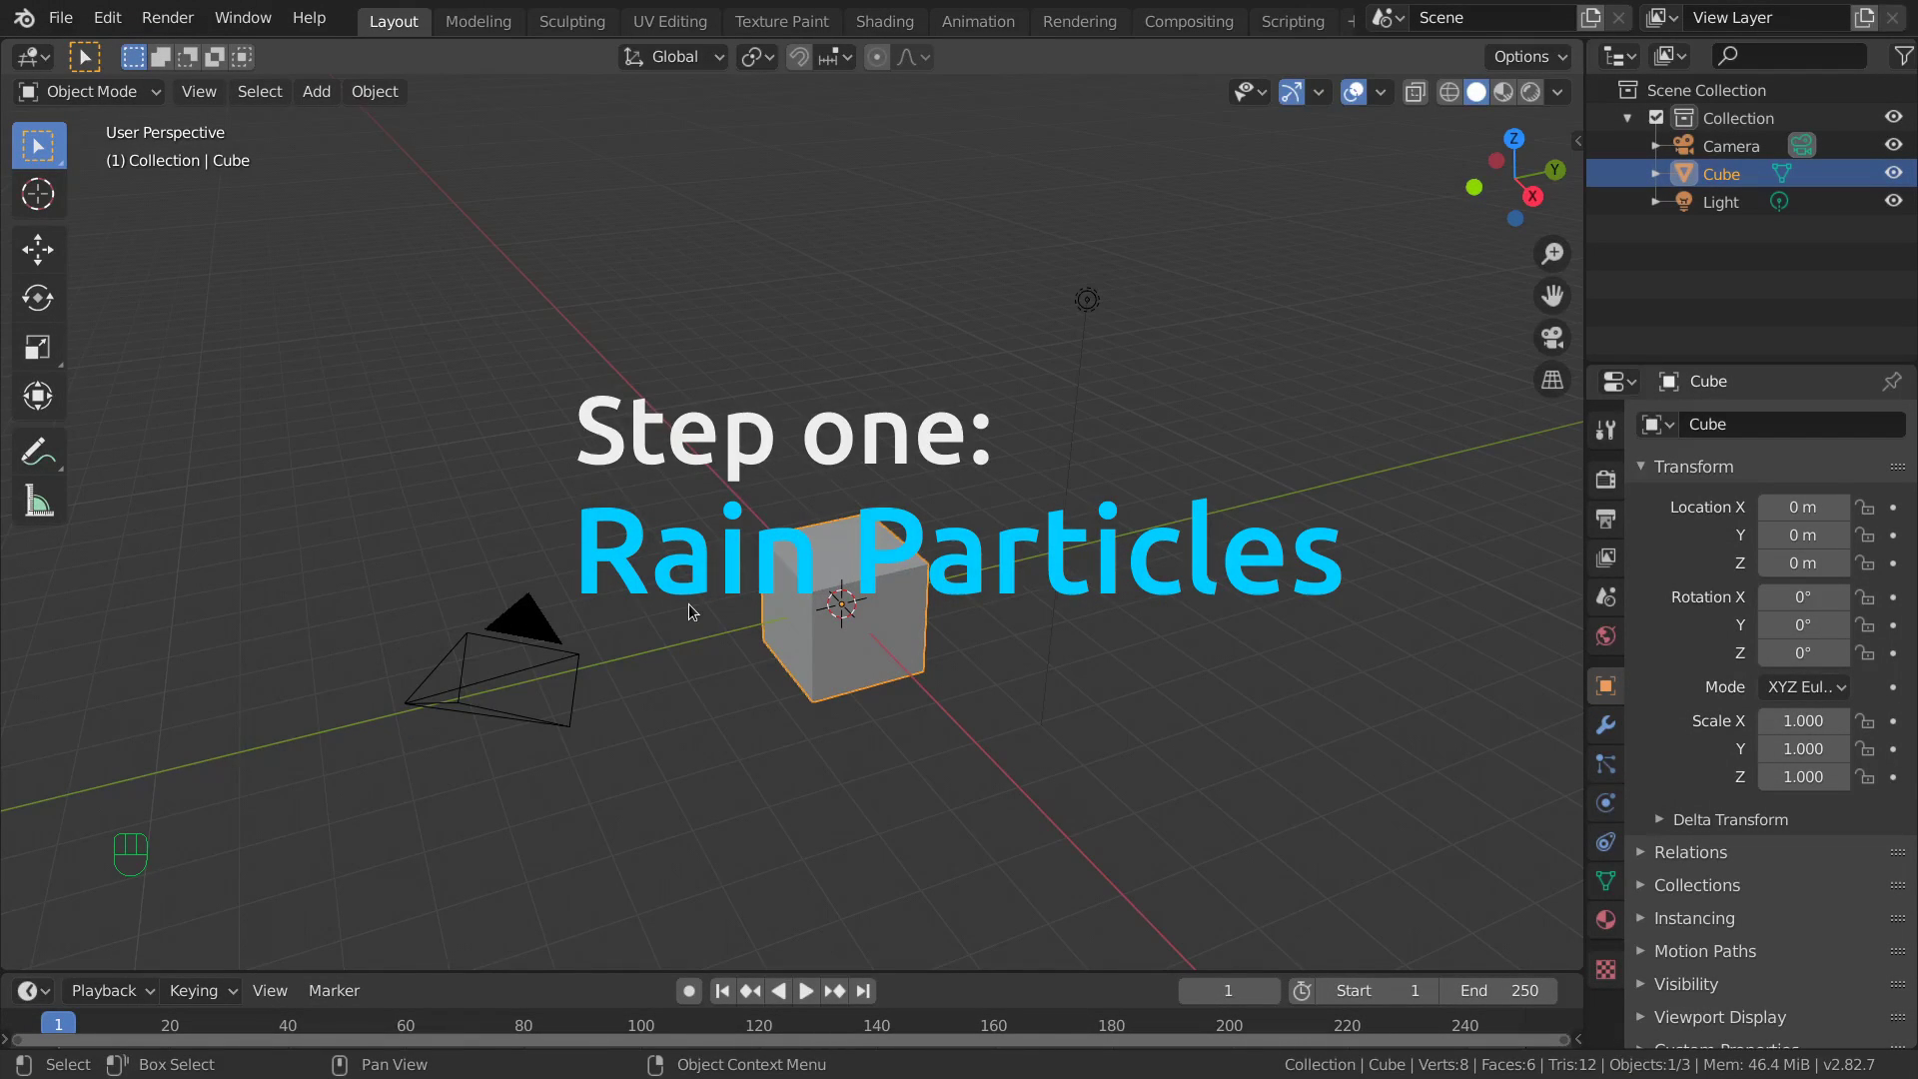
# Delete the default cube, camera and light from the new scene.
pyautogui.press('a')
pyautogui.press('x')
pyautogui.click(929, 398)
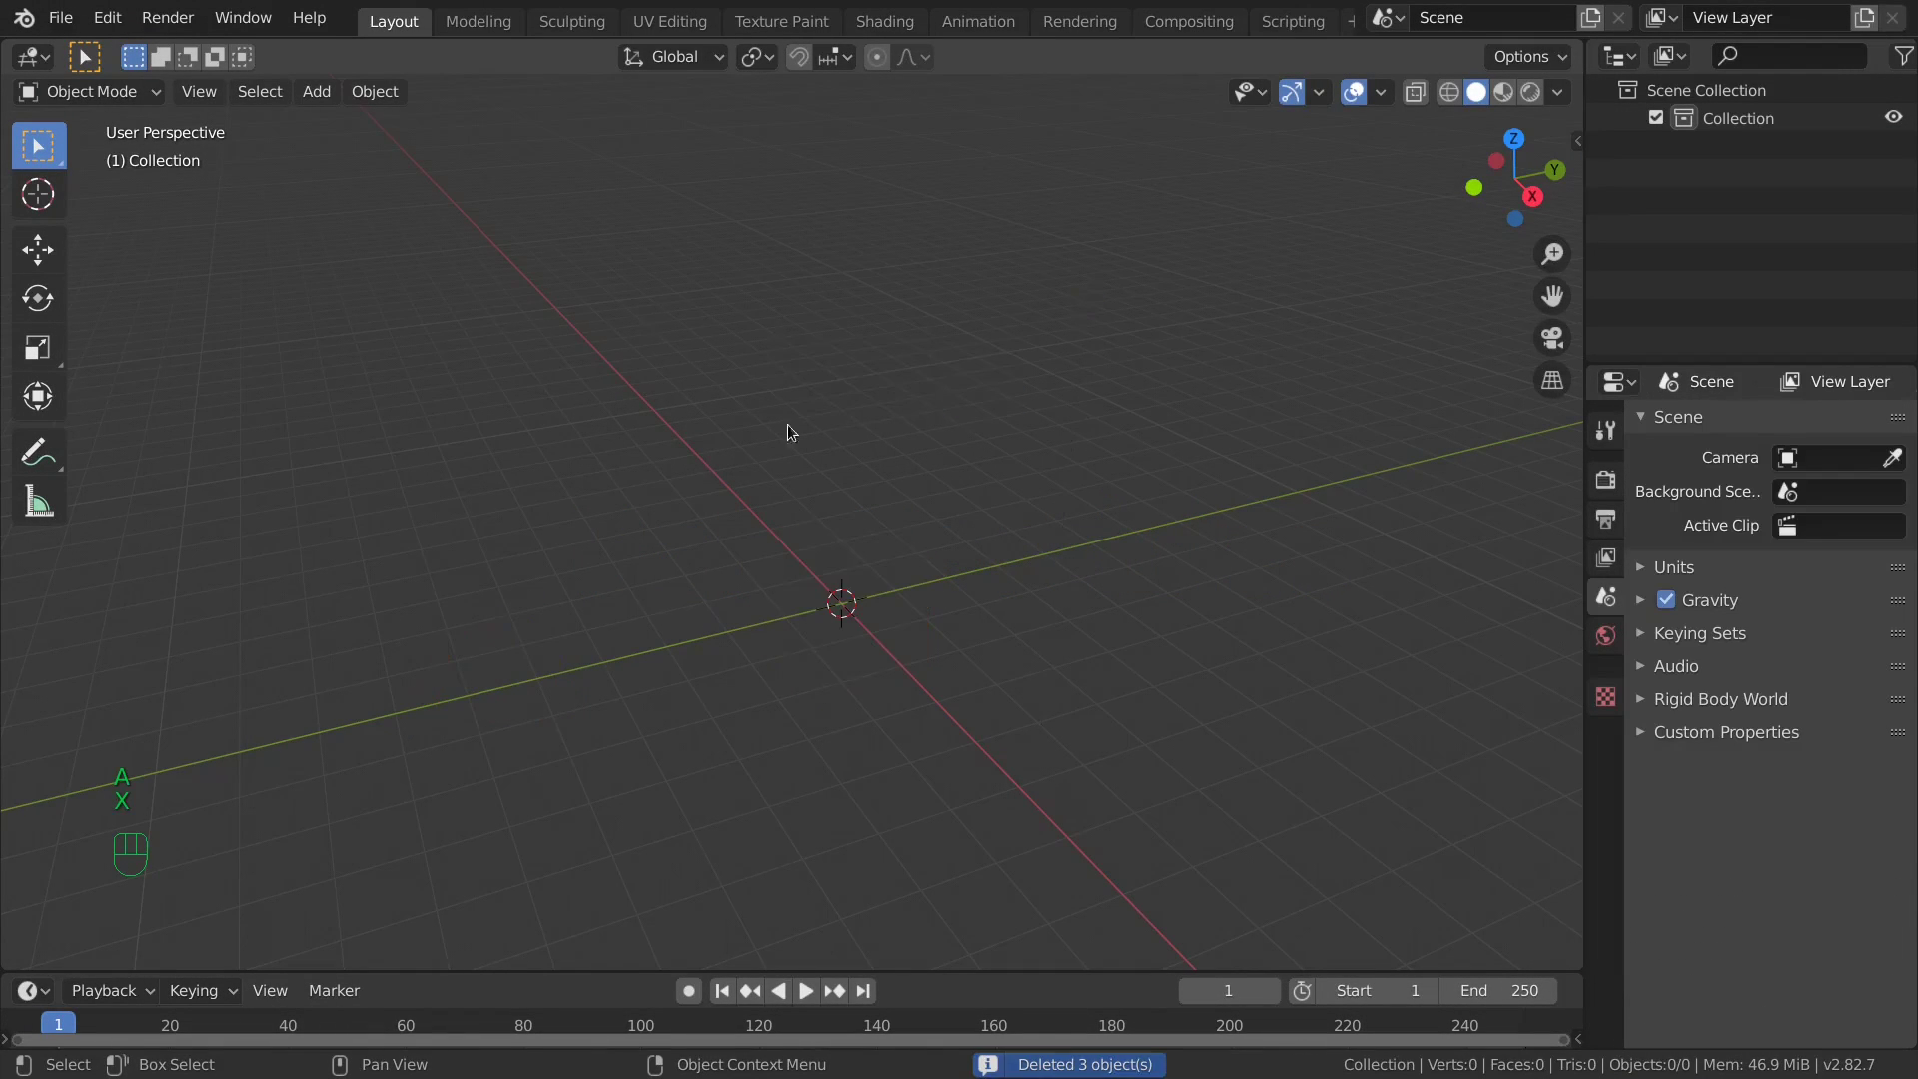
# Add a mesh plane at the world origin.
pyautogui.hotkey('shift', 'a')
pyautogui.moveTo(751, 429)
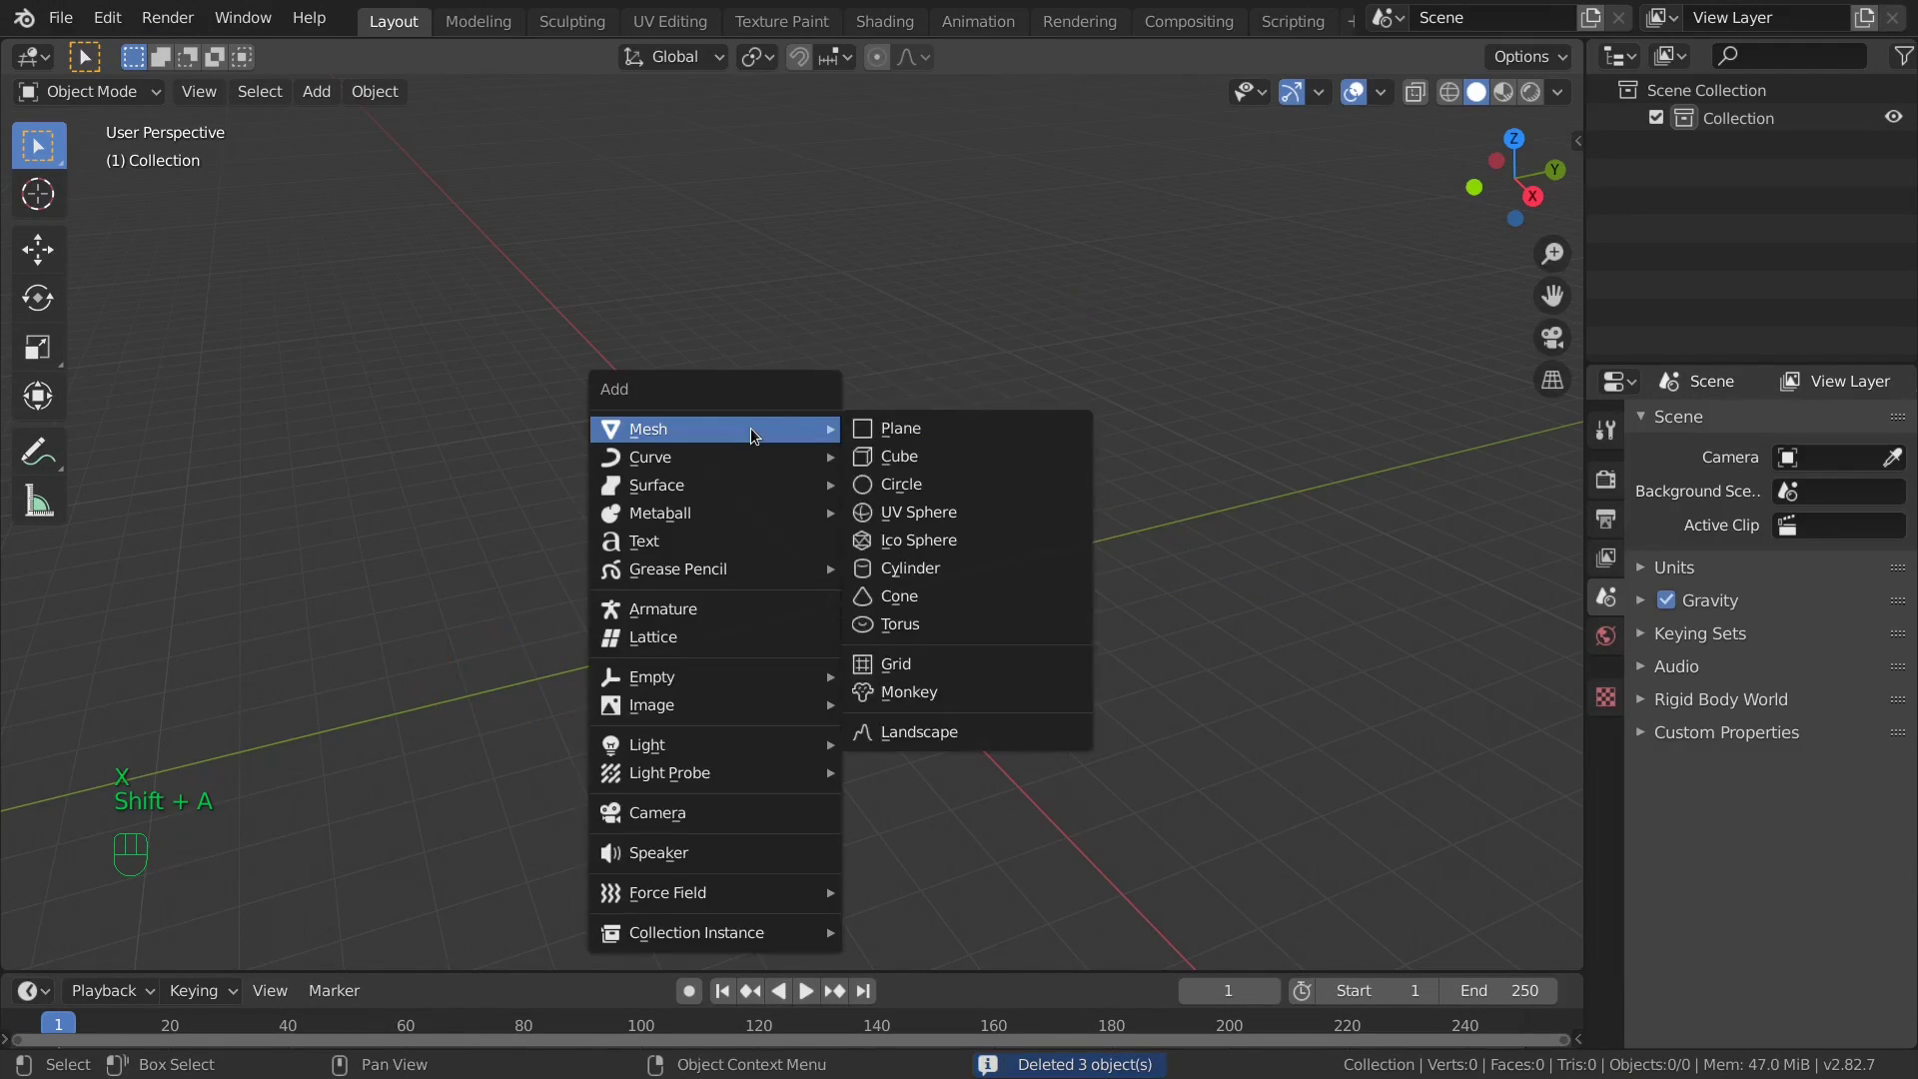
pyautogui.click(889, 428)
pyautogui.keyDown('shift'); pyautogui.moveTo(967, 656); pyautogui.dragTo(906, 499, button='middle'); pyautogui.keyUp('shift')
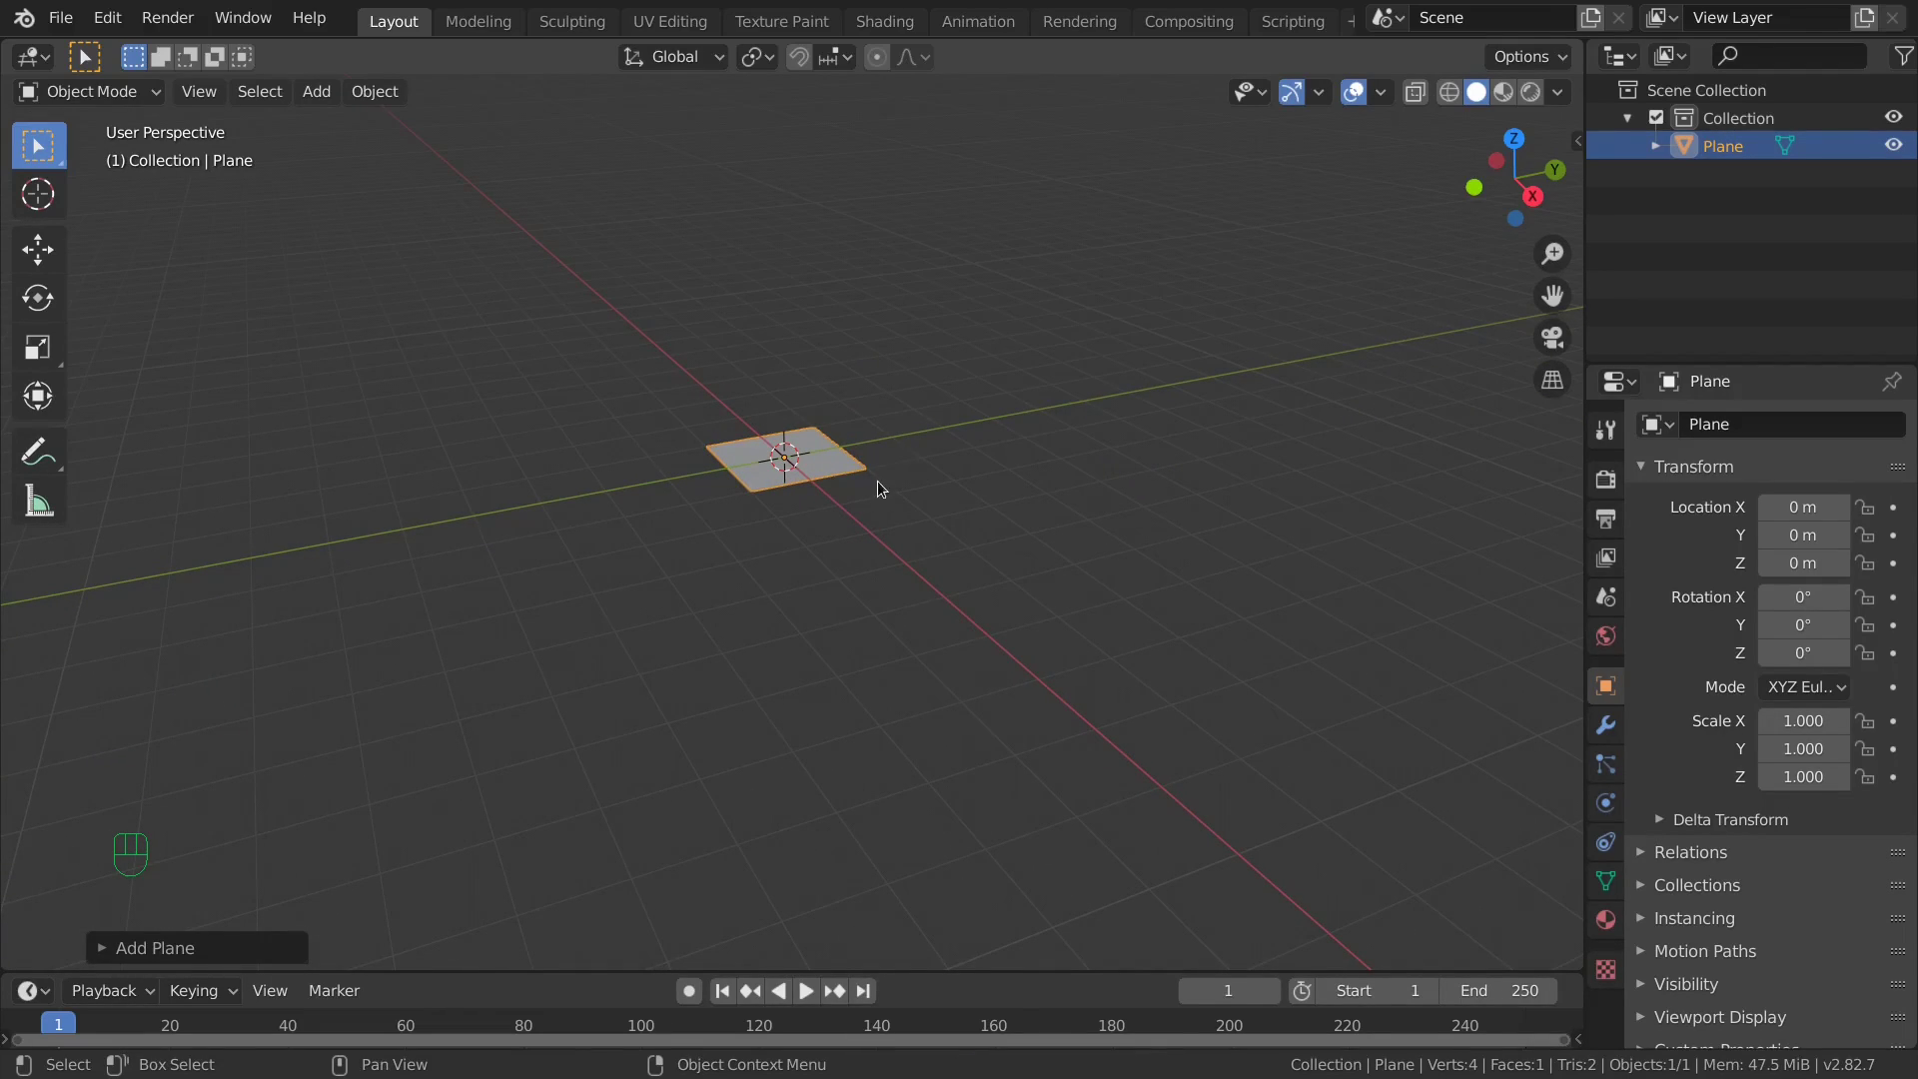
pyautogui.scroll(-2, 869, 490)
pyautogui.keyDown('shift'); pyautogui.moveTo(884, 494); pyautogui.dragTo(813, 513, button='middle'); pyautogui.keyUp('shift')
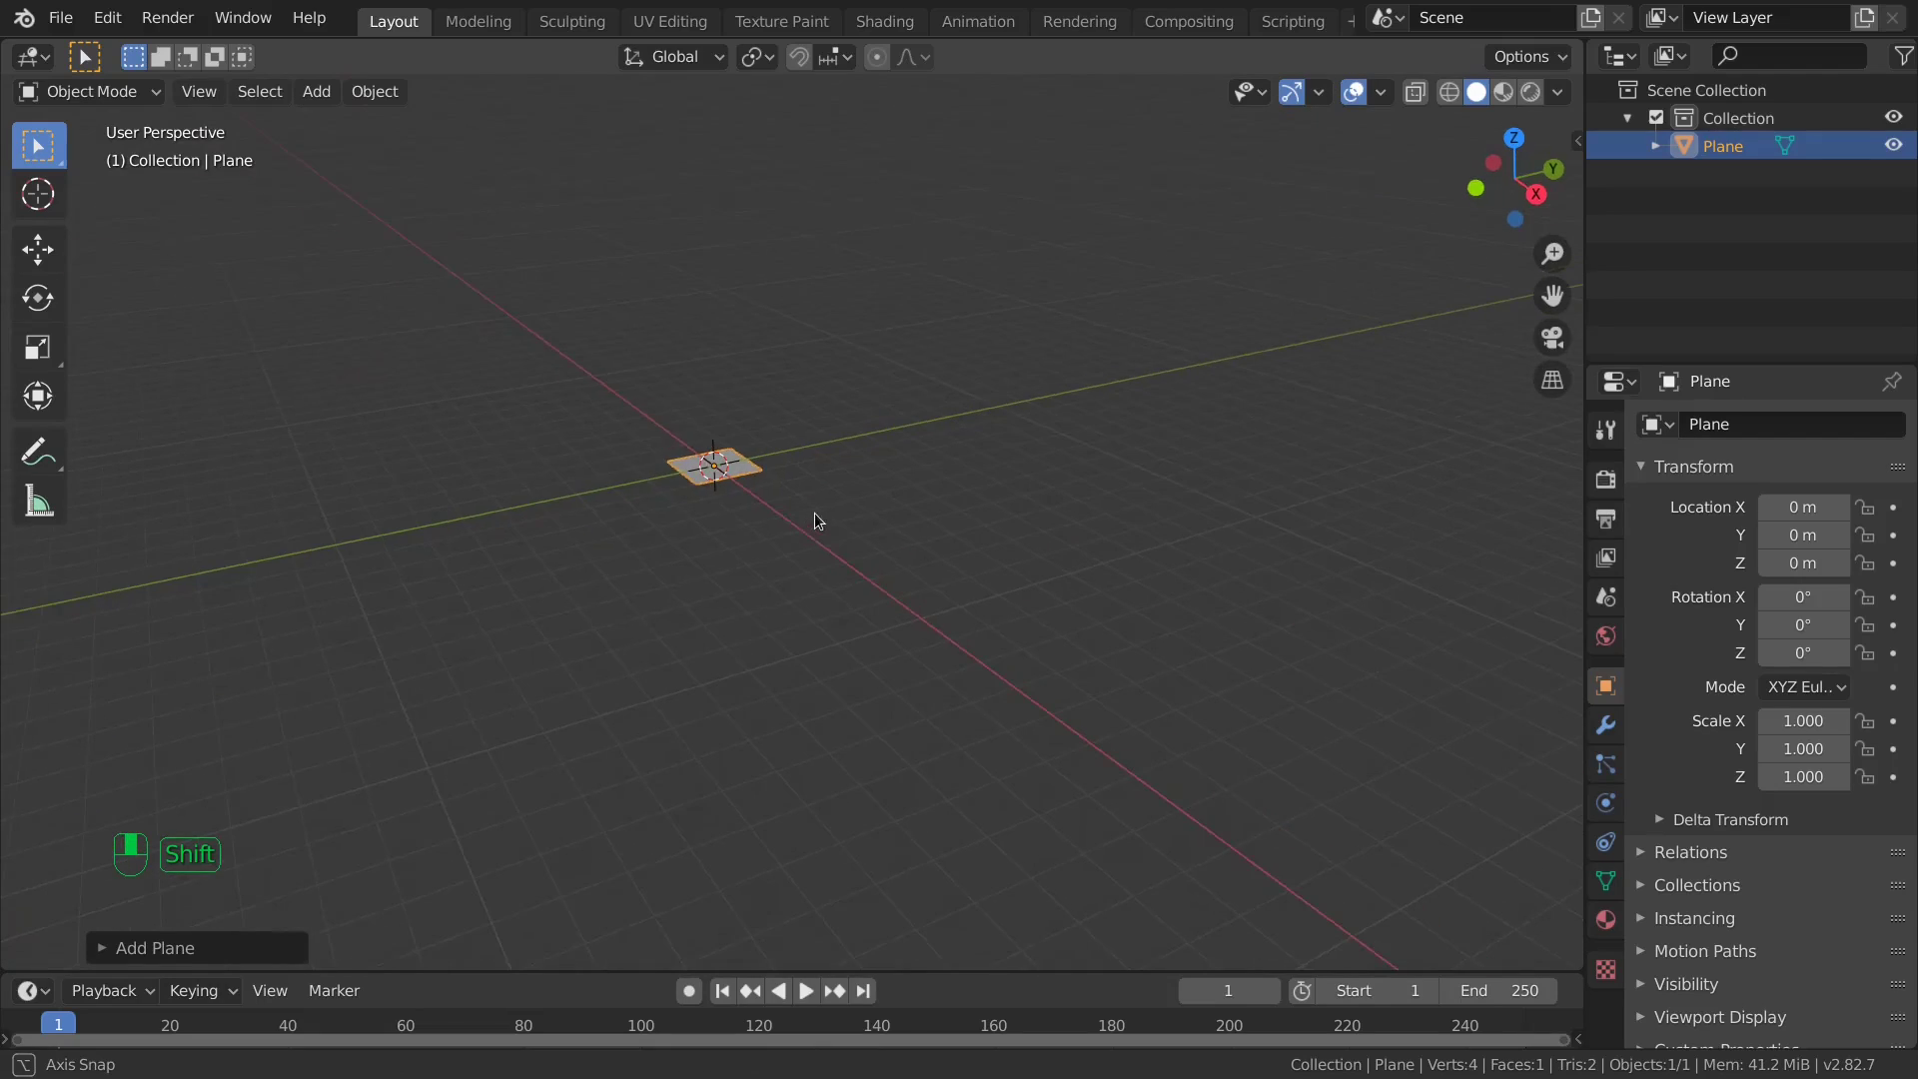
# Set the plane's X and Y dimensions to 50 m and switch to the front orthographic view.
pyautogui.press('n')
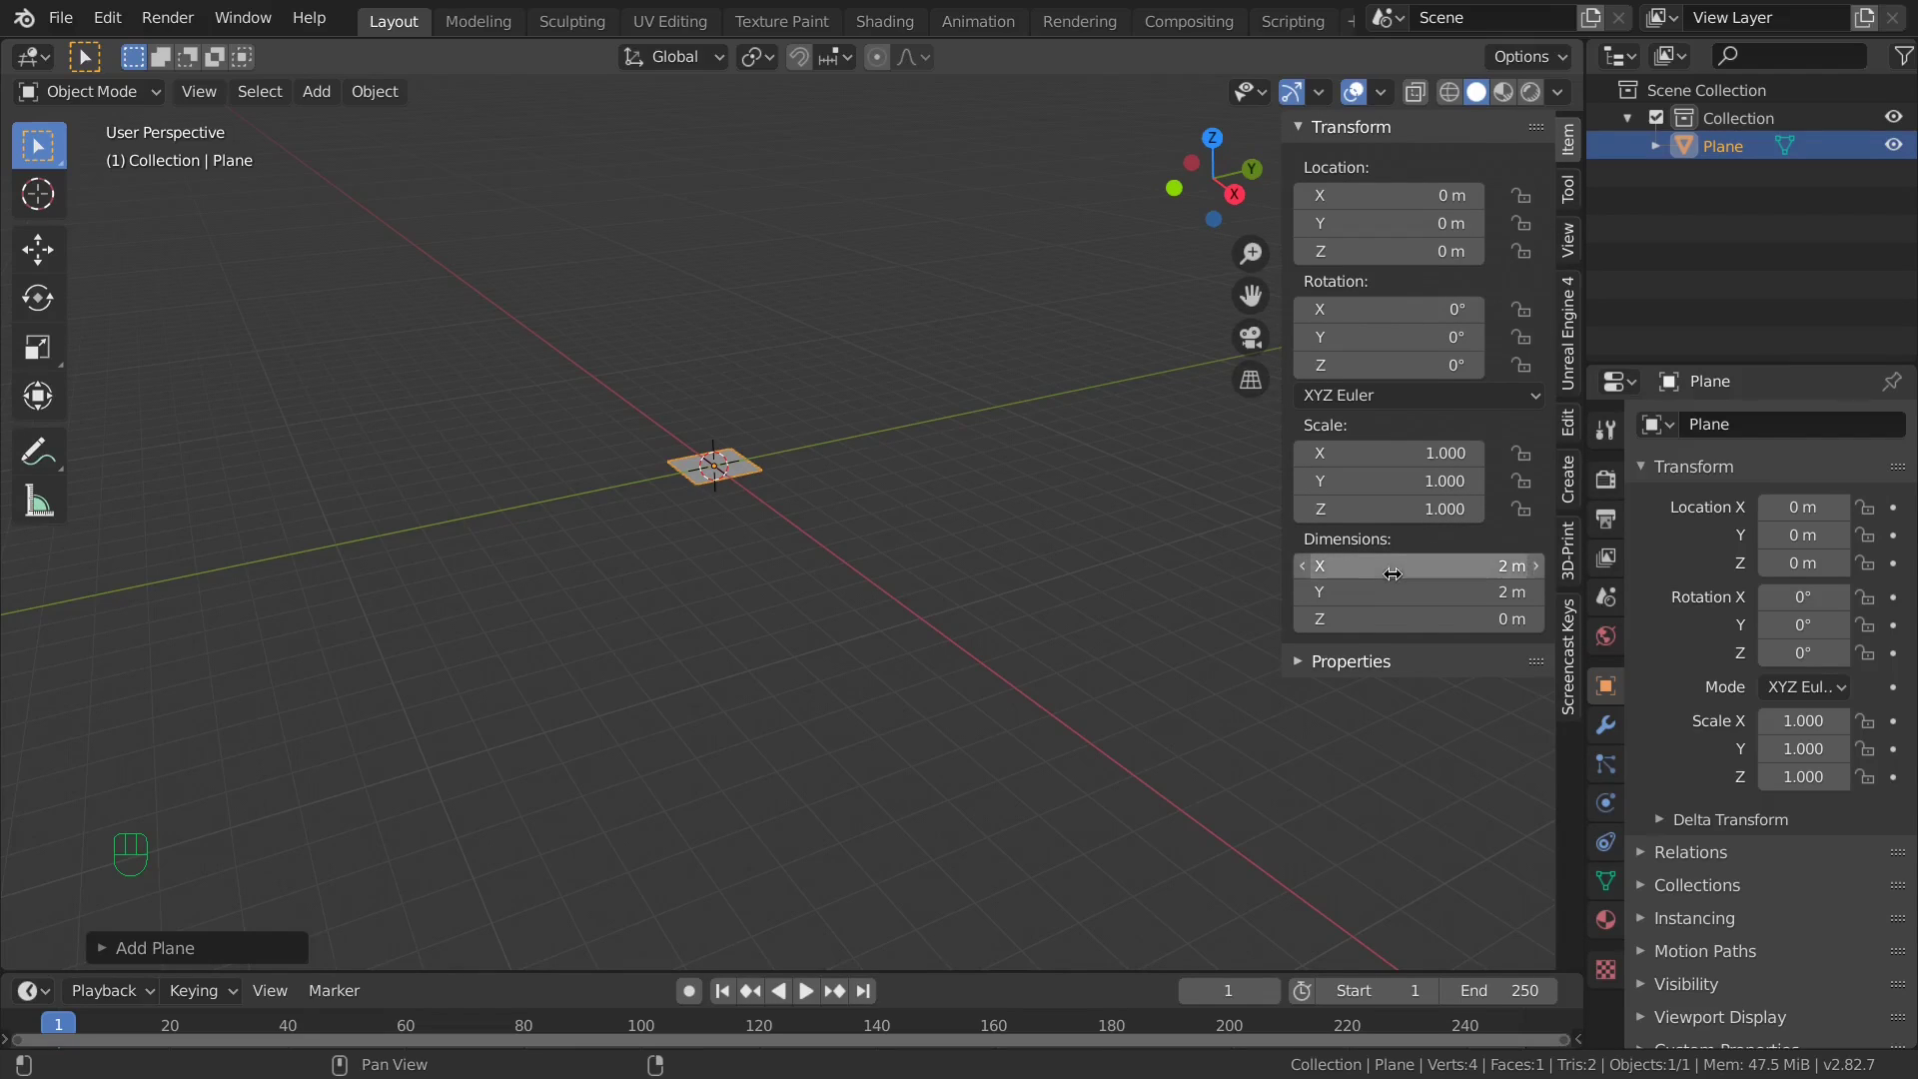
pyautogui.moveTo(1469, 566); pyautogui.dragTo(1469, 591)
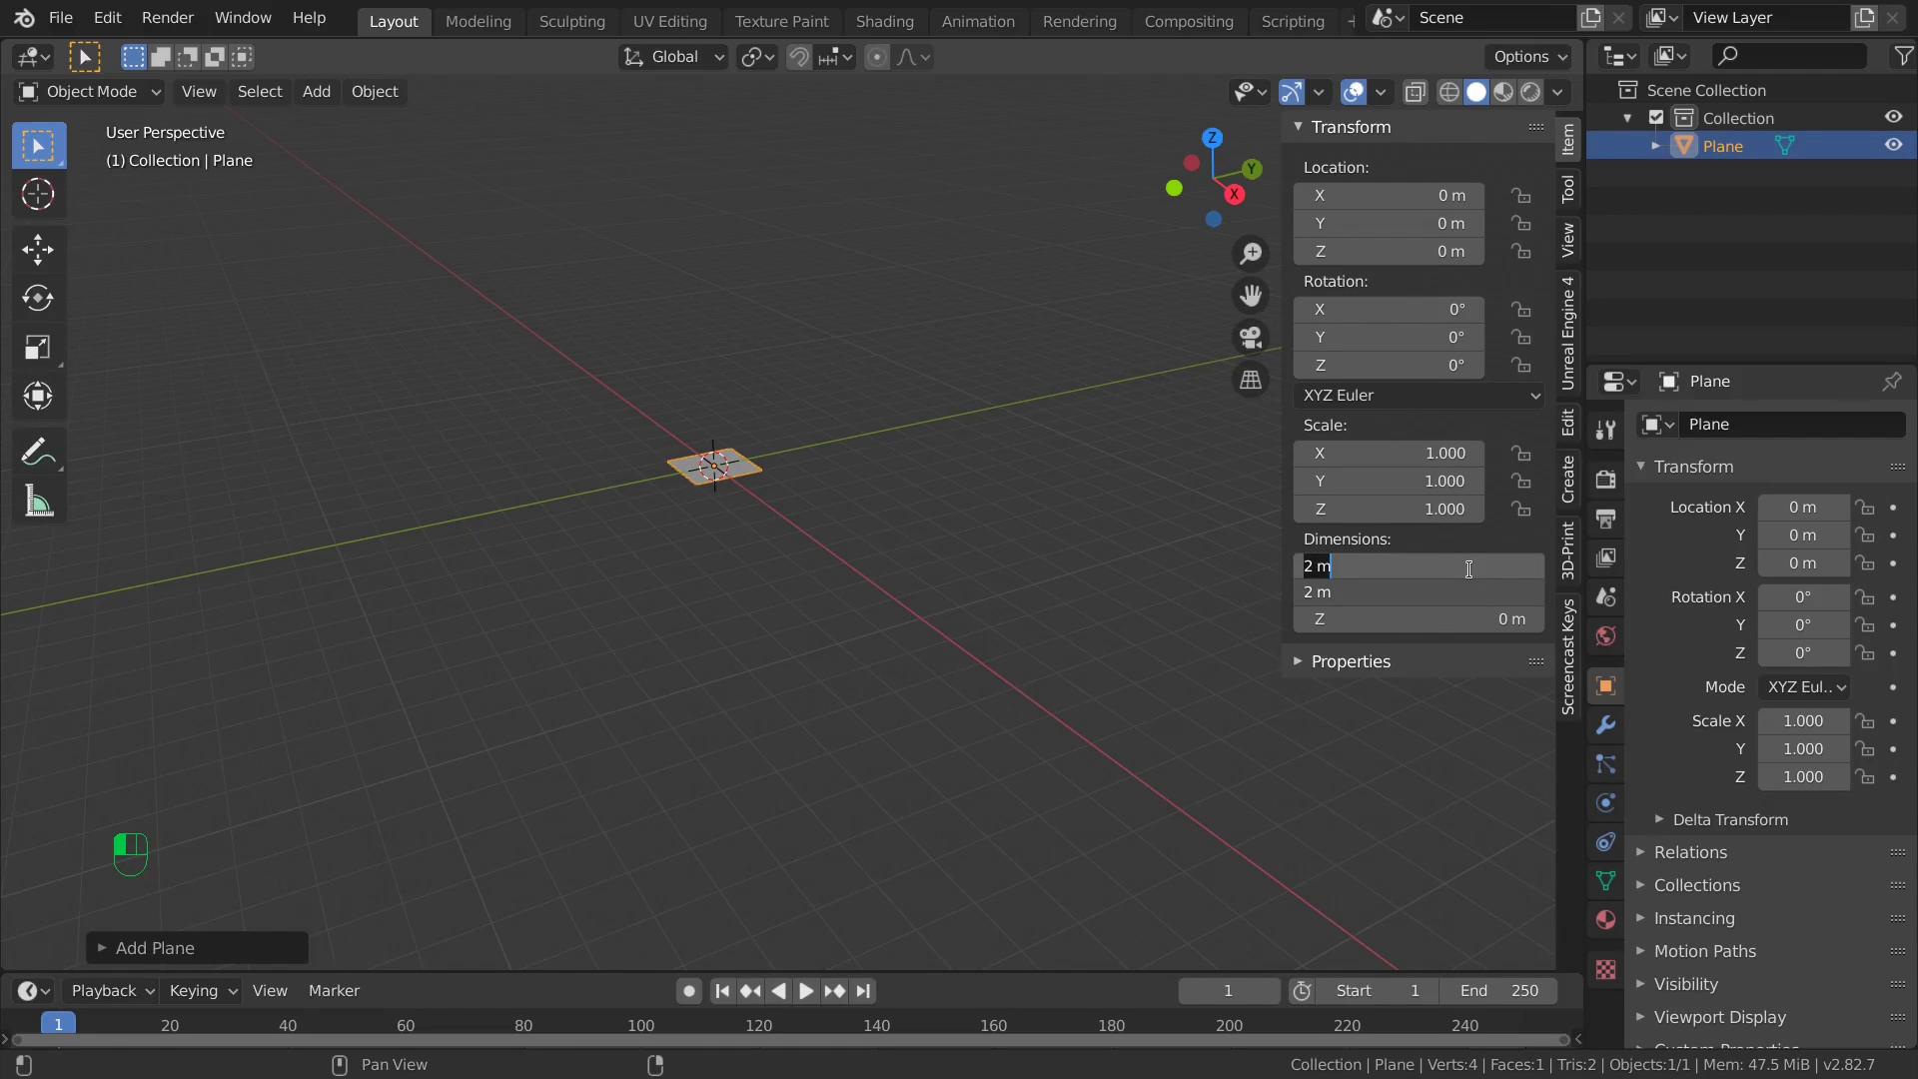
pyautogui.write('50')
pyautogui.press('Return')
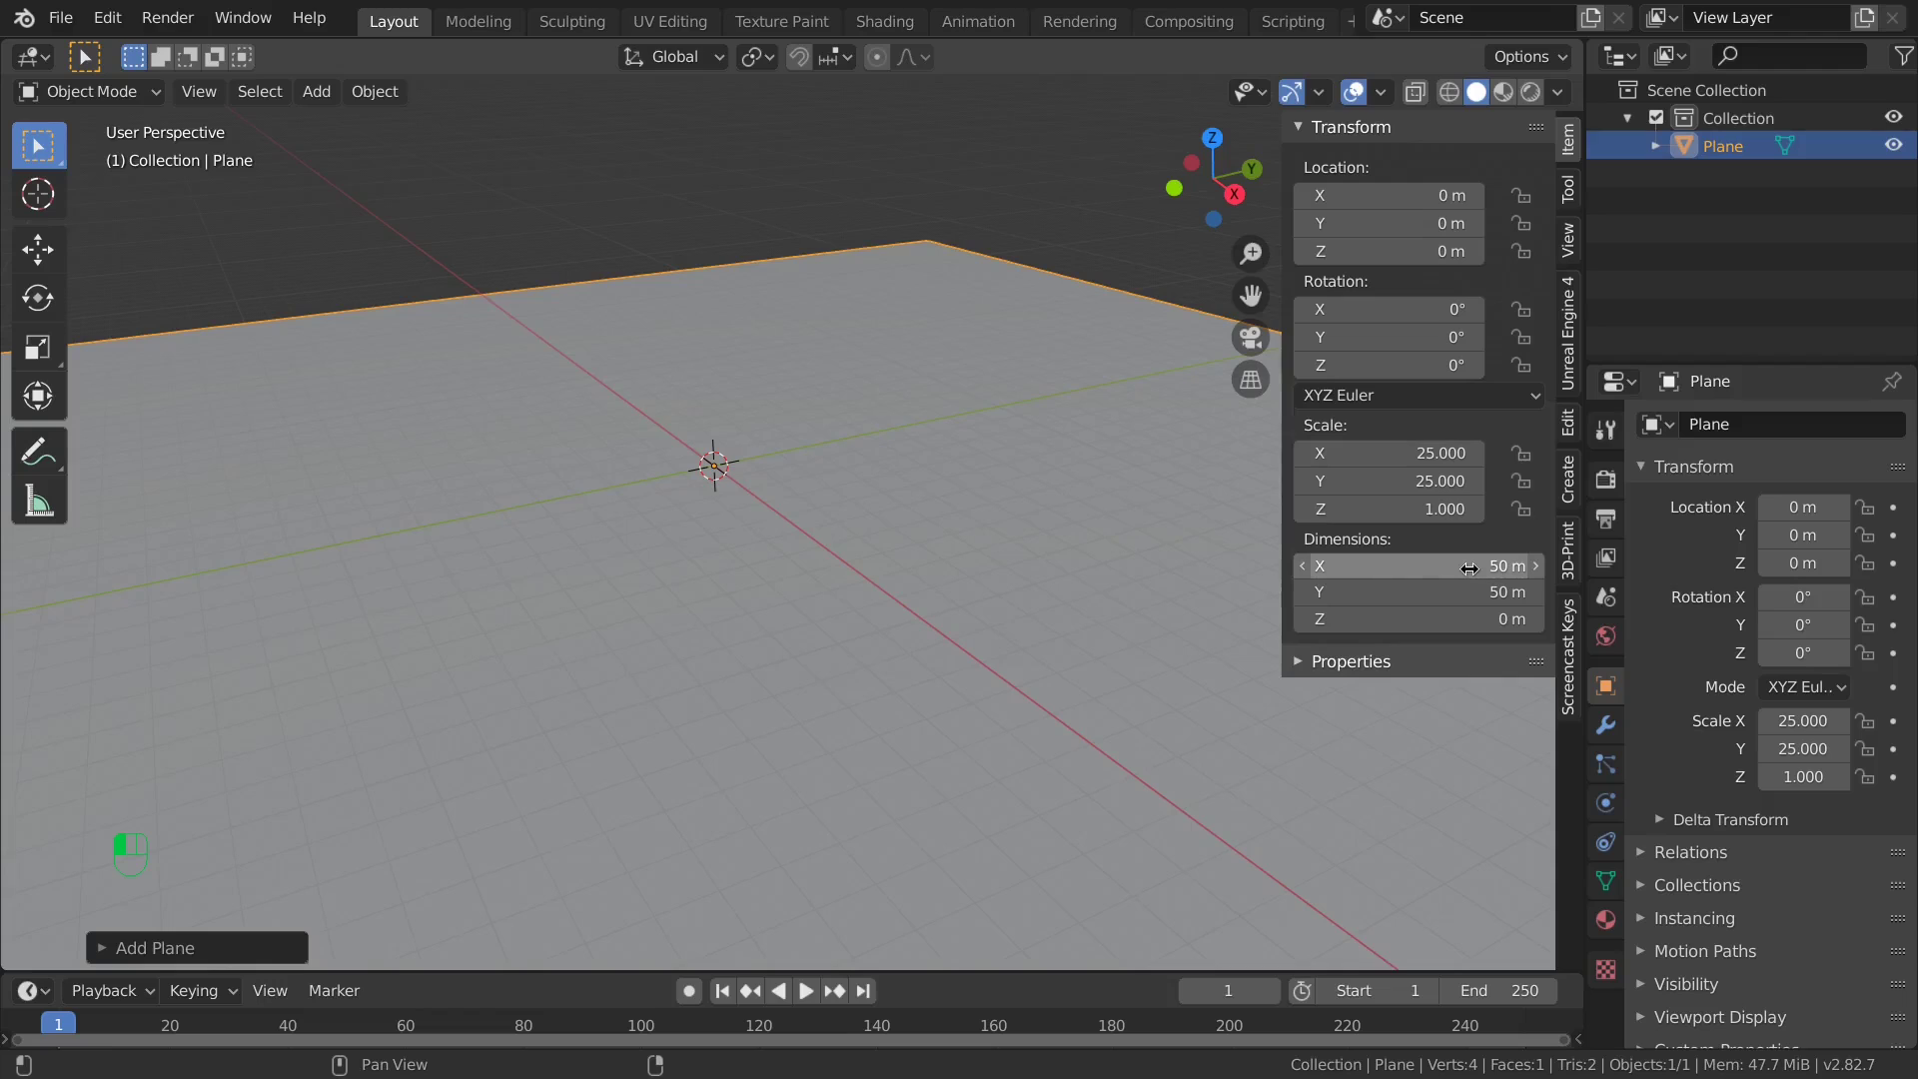
pyautogui.scroll(-5, 782, 591)
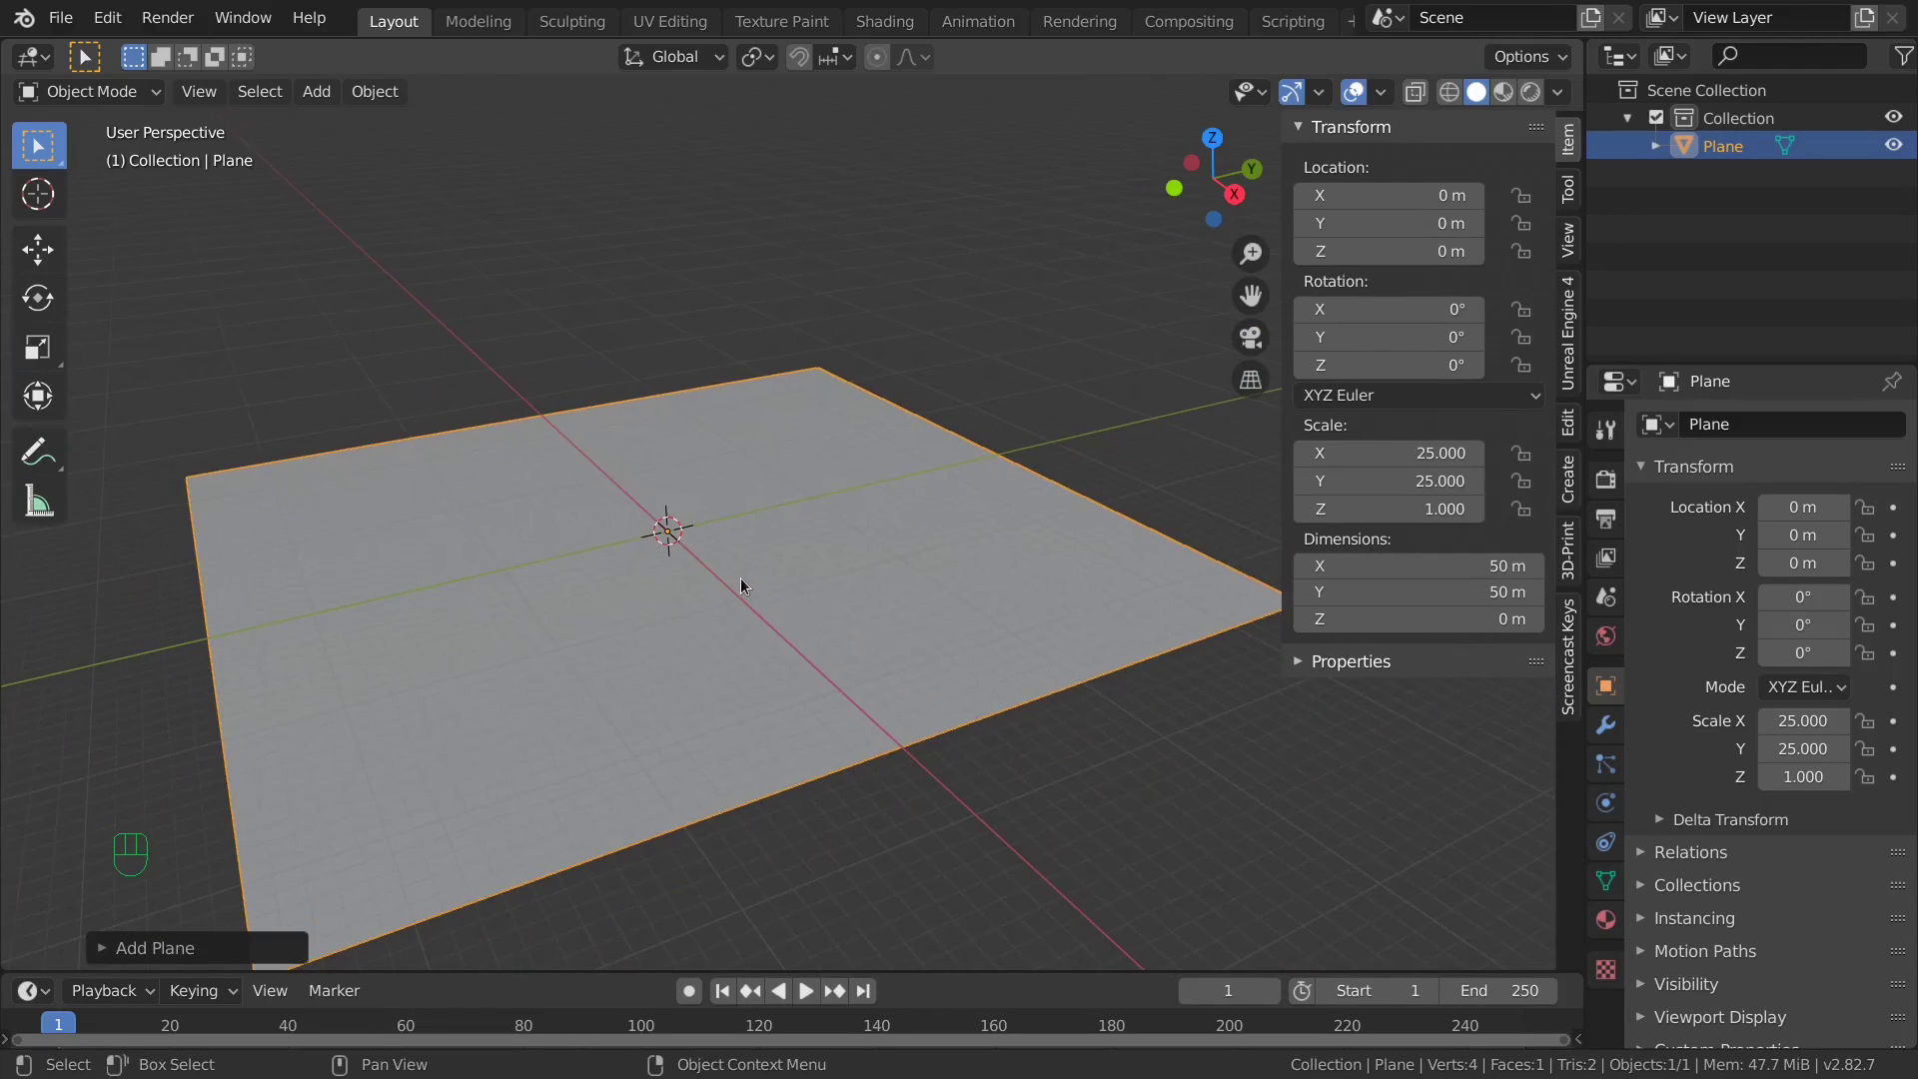
pyautogui.press('n')
pyautogui.press('KP_1')
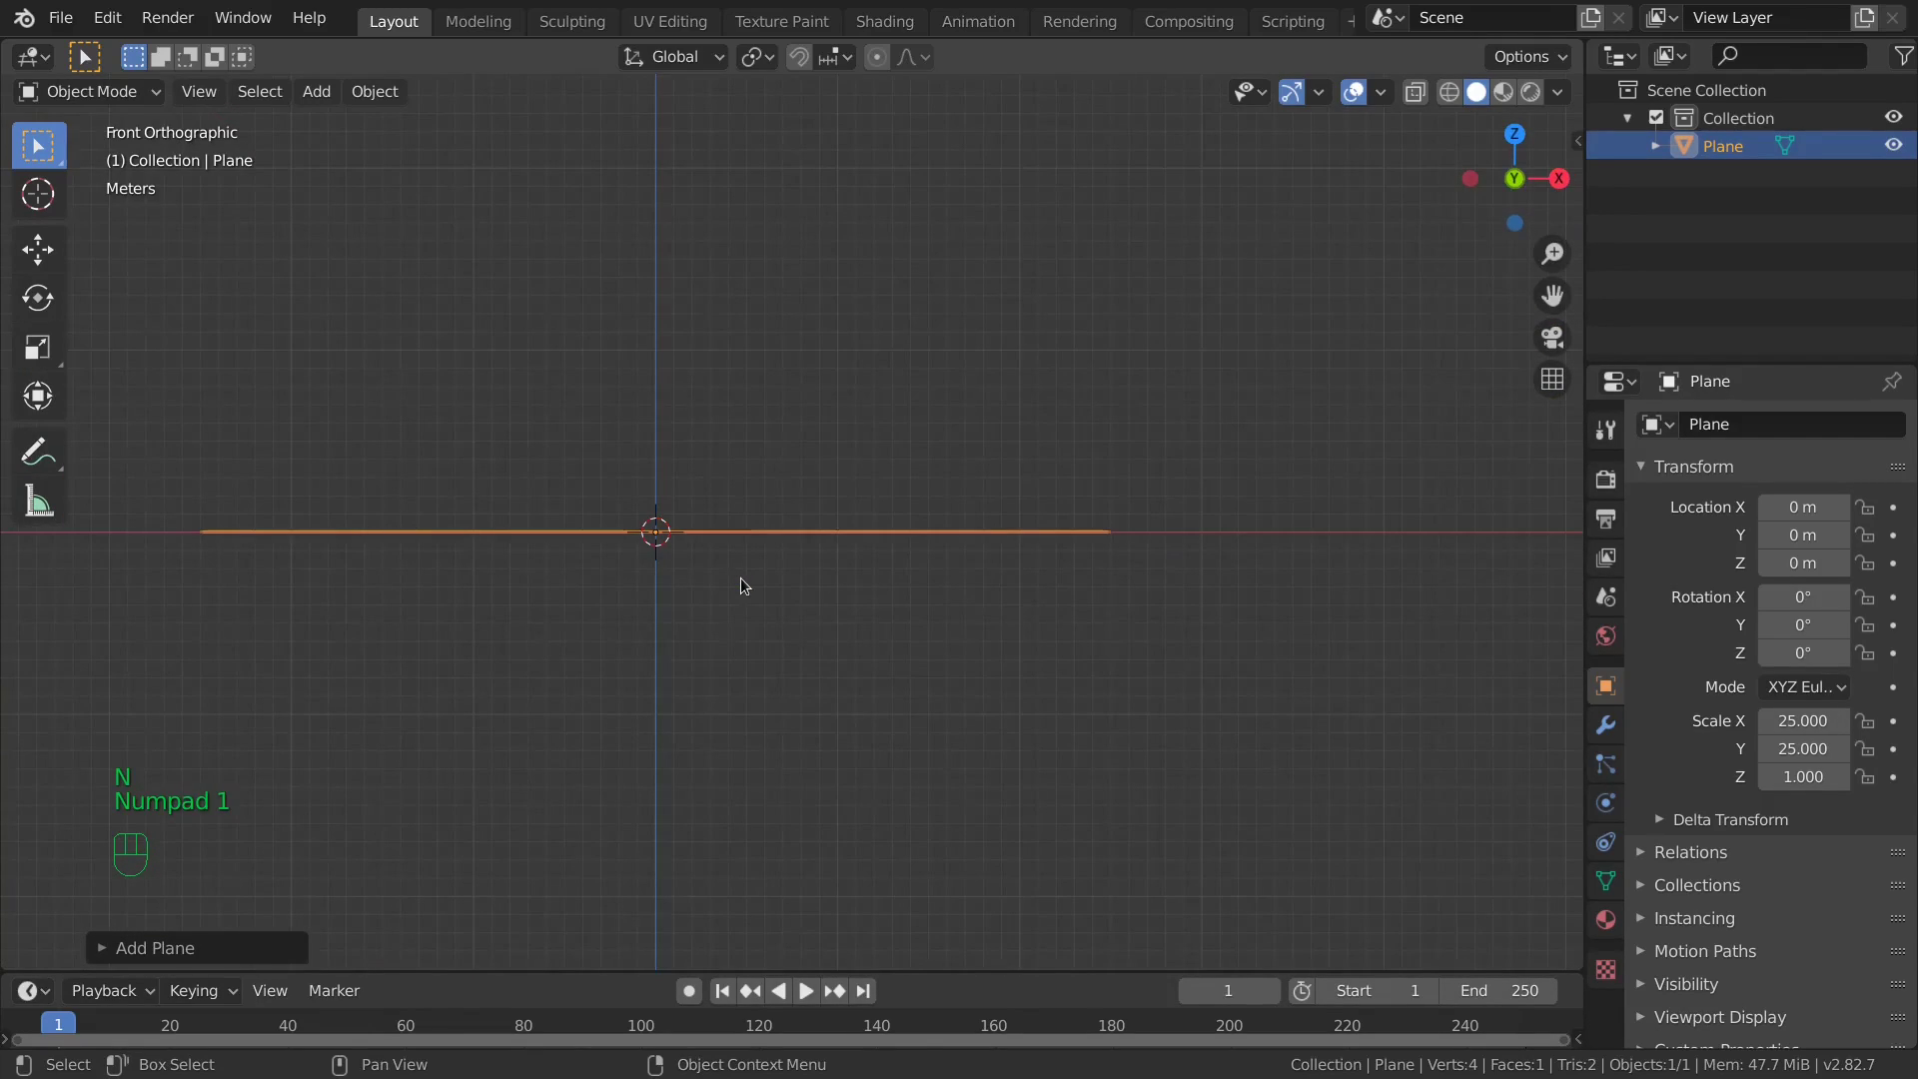
# Move the large plane above the origin to about X 18.8 m, Z 33 m and rotate it to about -157° around Y.
pyautogui.press('g')
pyautogui.click(1191, 383)
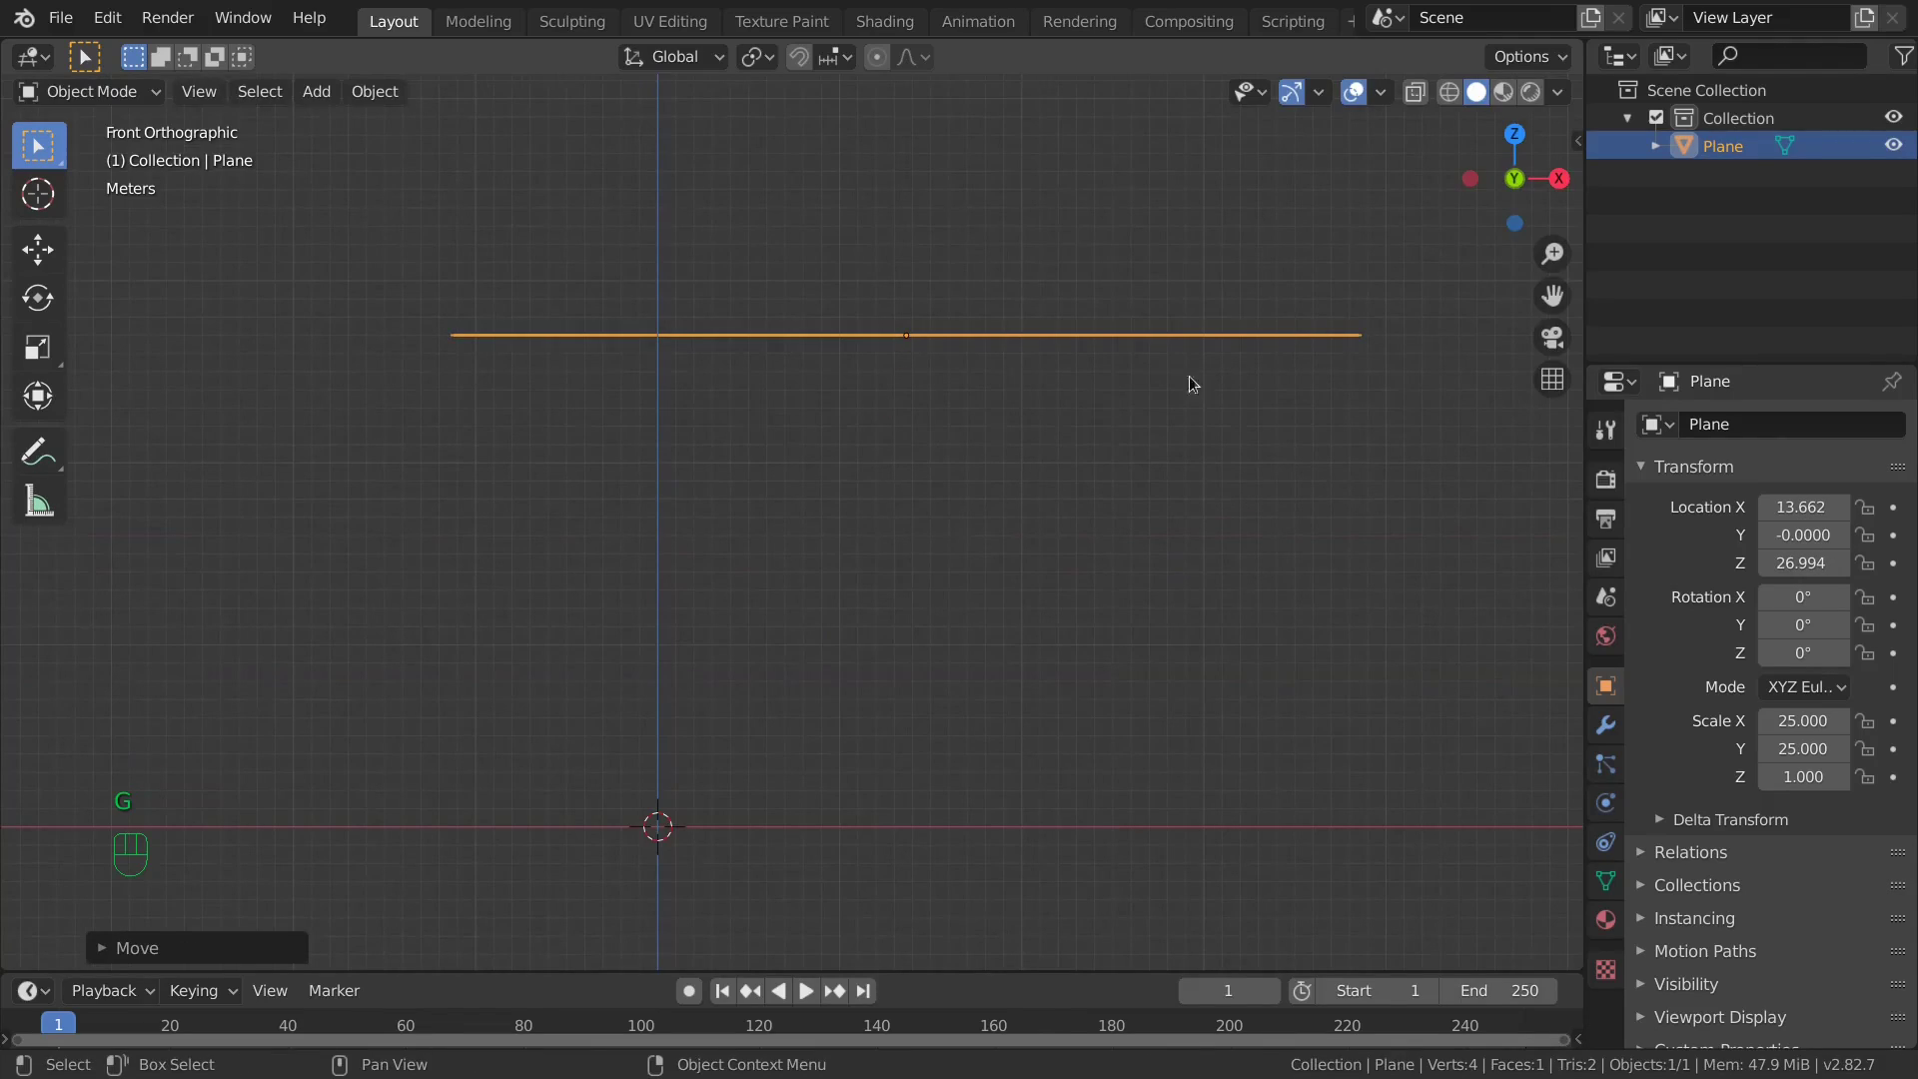
pyautogui.press('r')
pyautogui.click(690, 310)
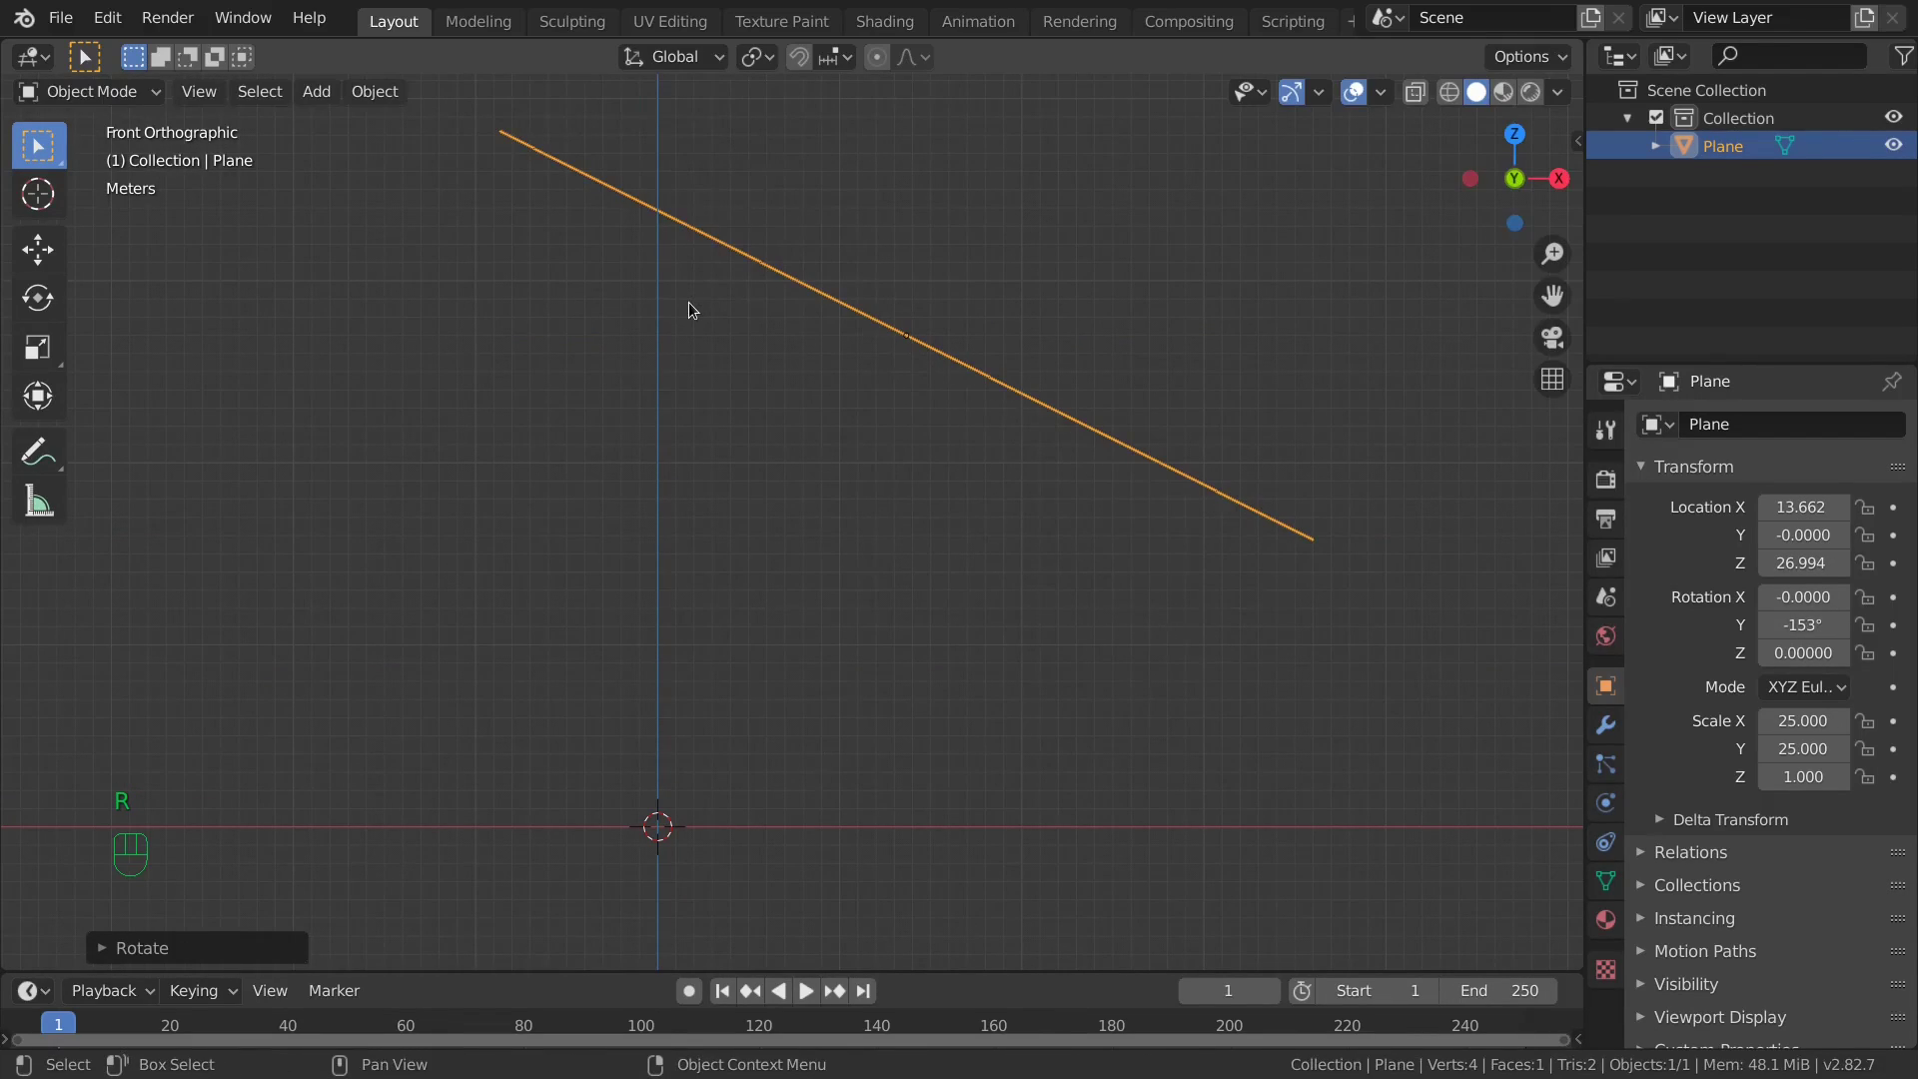
pyautogui.scroll(-3, 819, 445)
pyautogui.press('g')
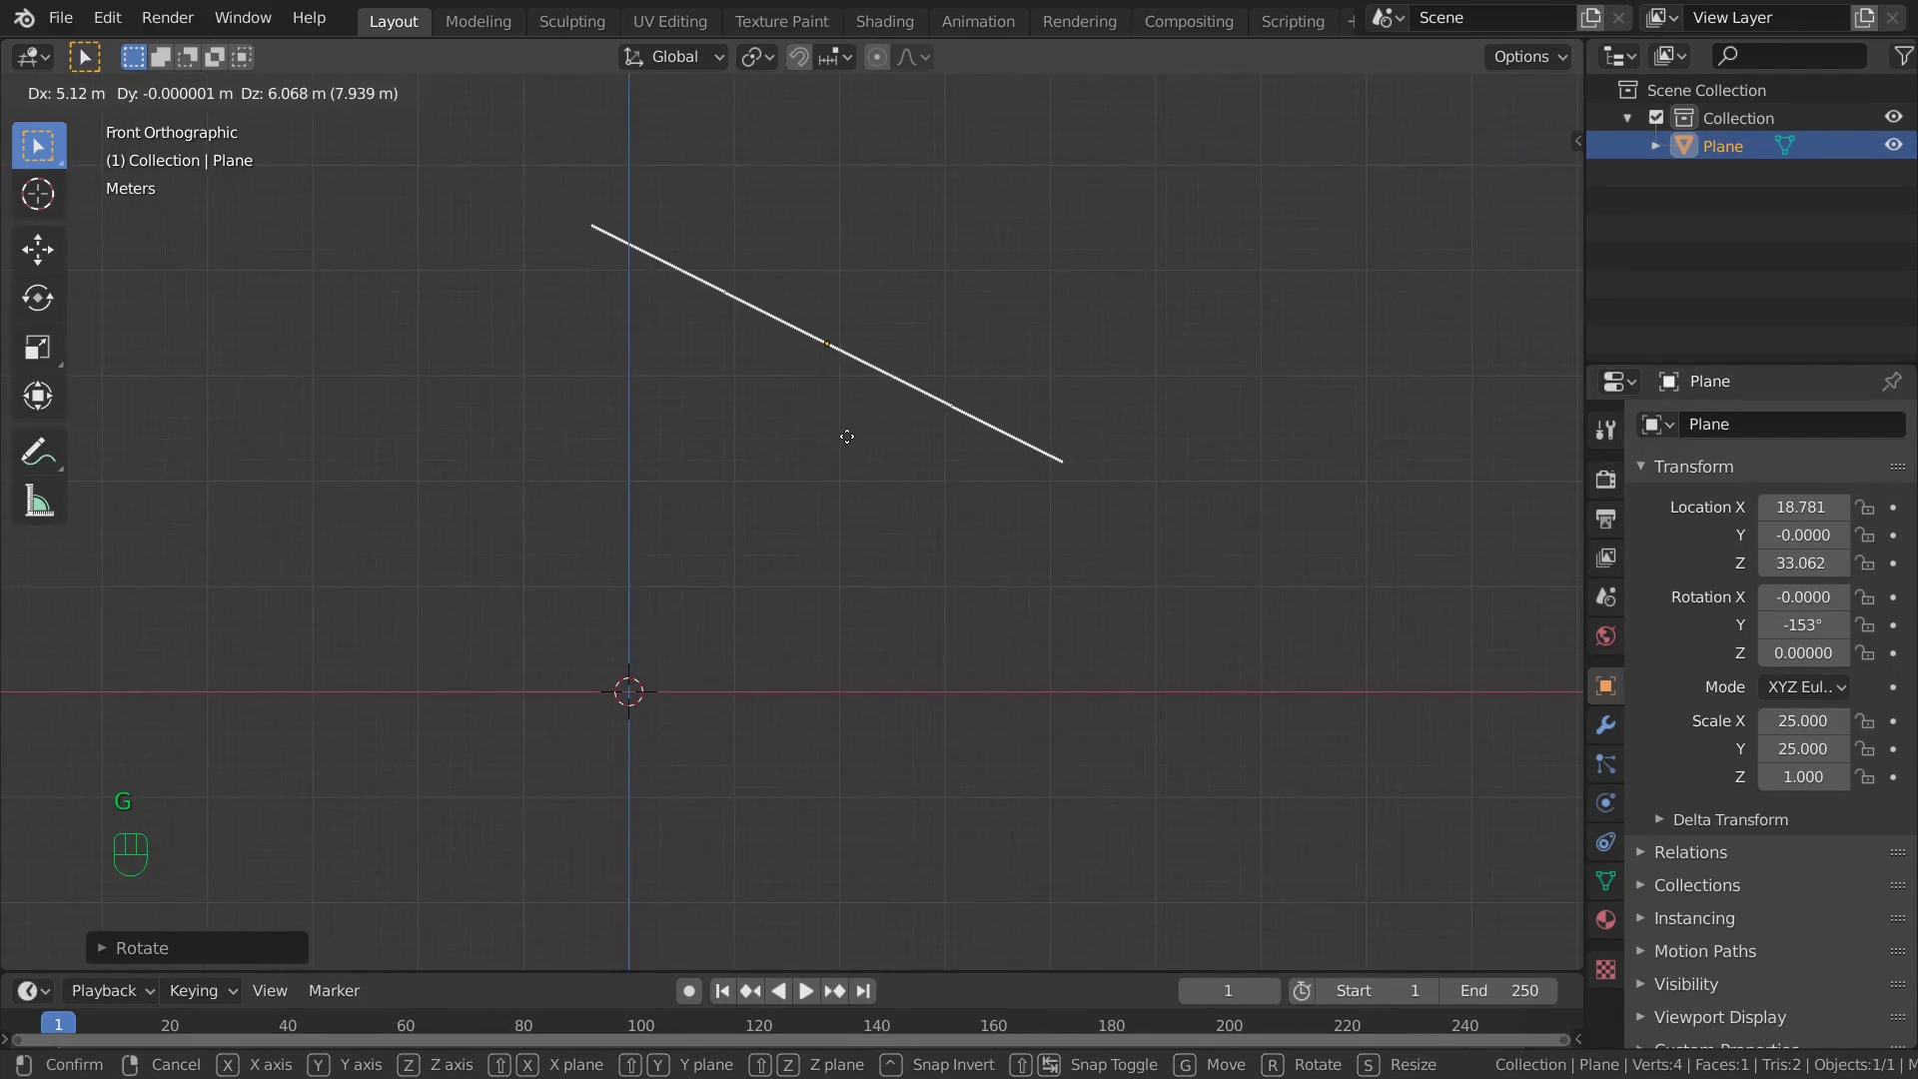
pyautogui.click(847, 436)
pyautogui.press('r')
pyautogui.click(1044, 425)
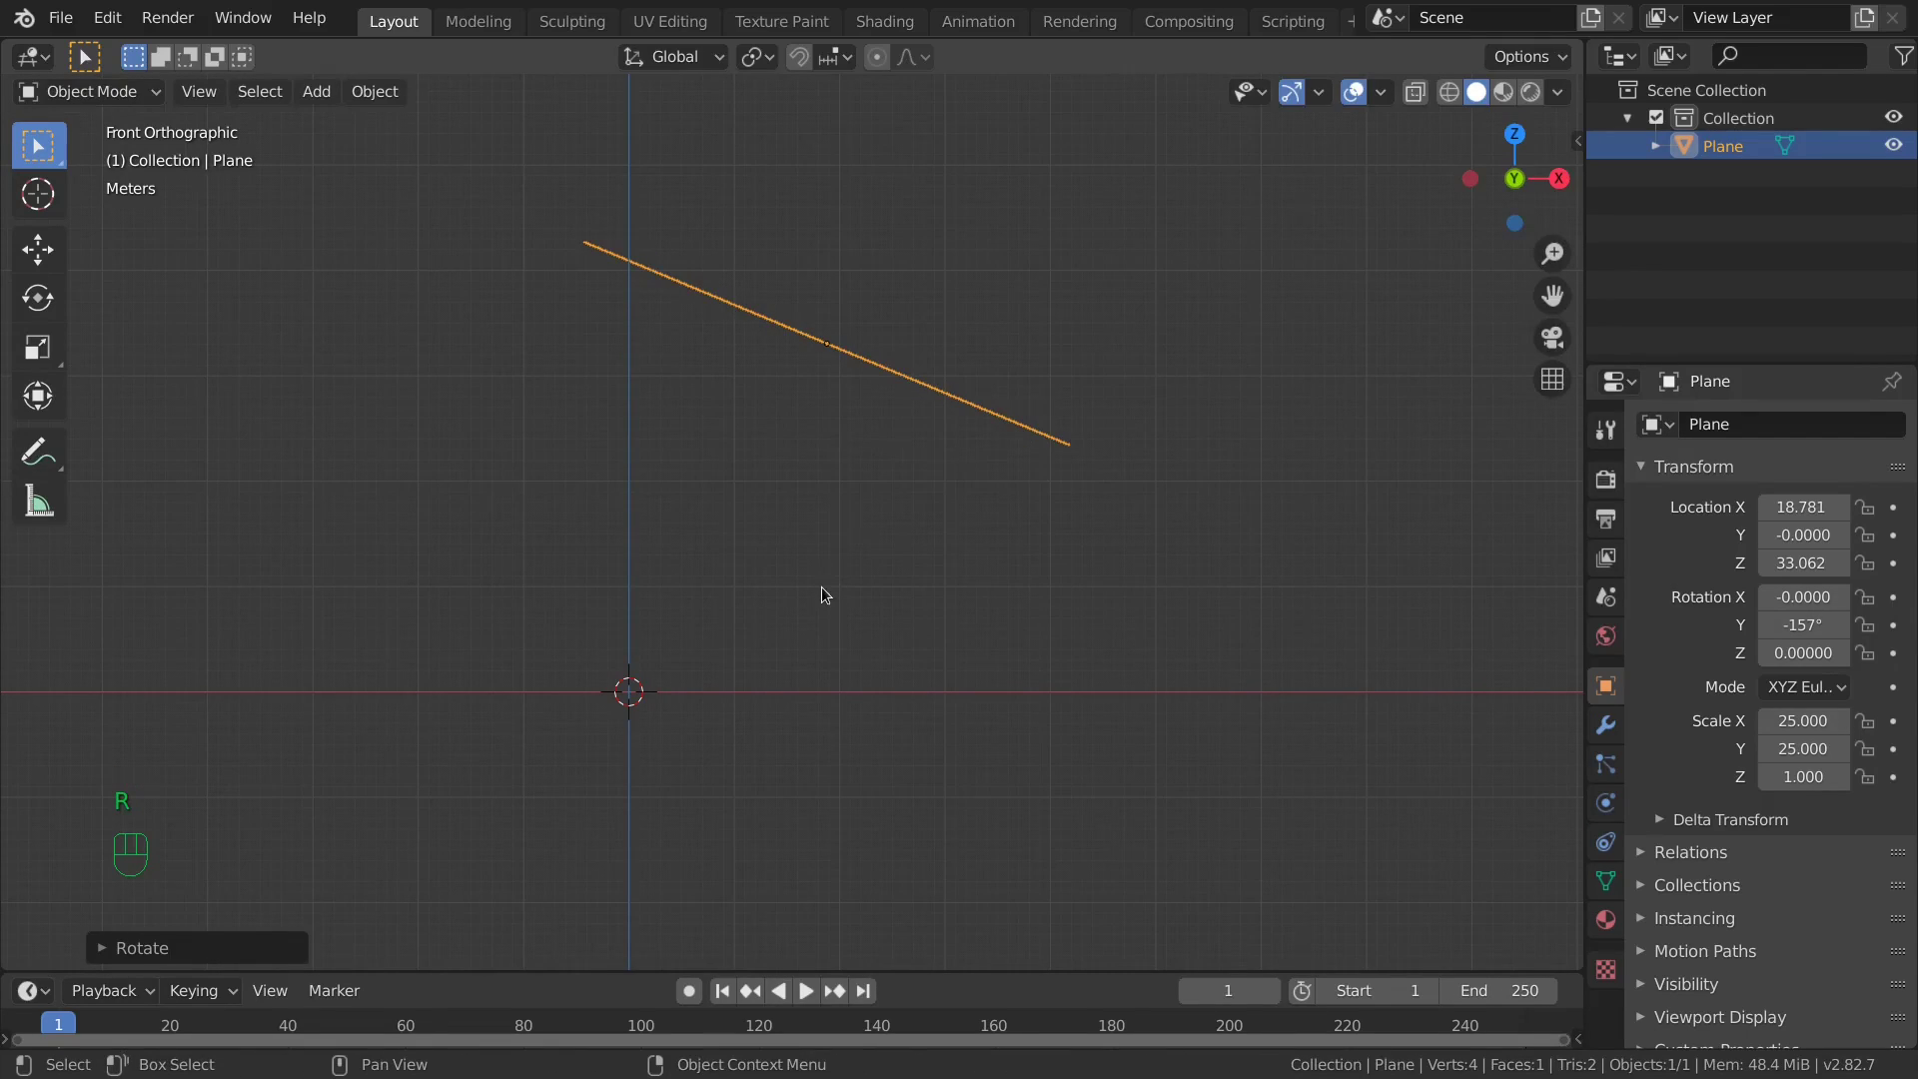
# Add a second mesh plane at the world origin.
pyautogui.moveTo(818, 590); pyautogui.dragTo(663, 672, button='middle')
pyautogui.hotkey('shift', 'a')
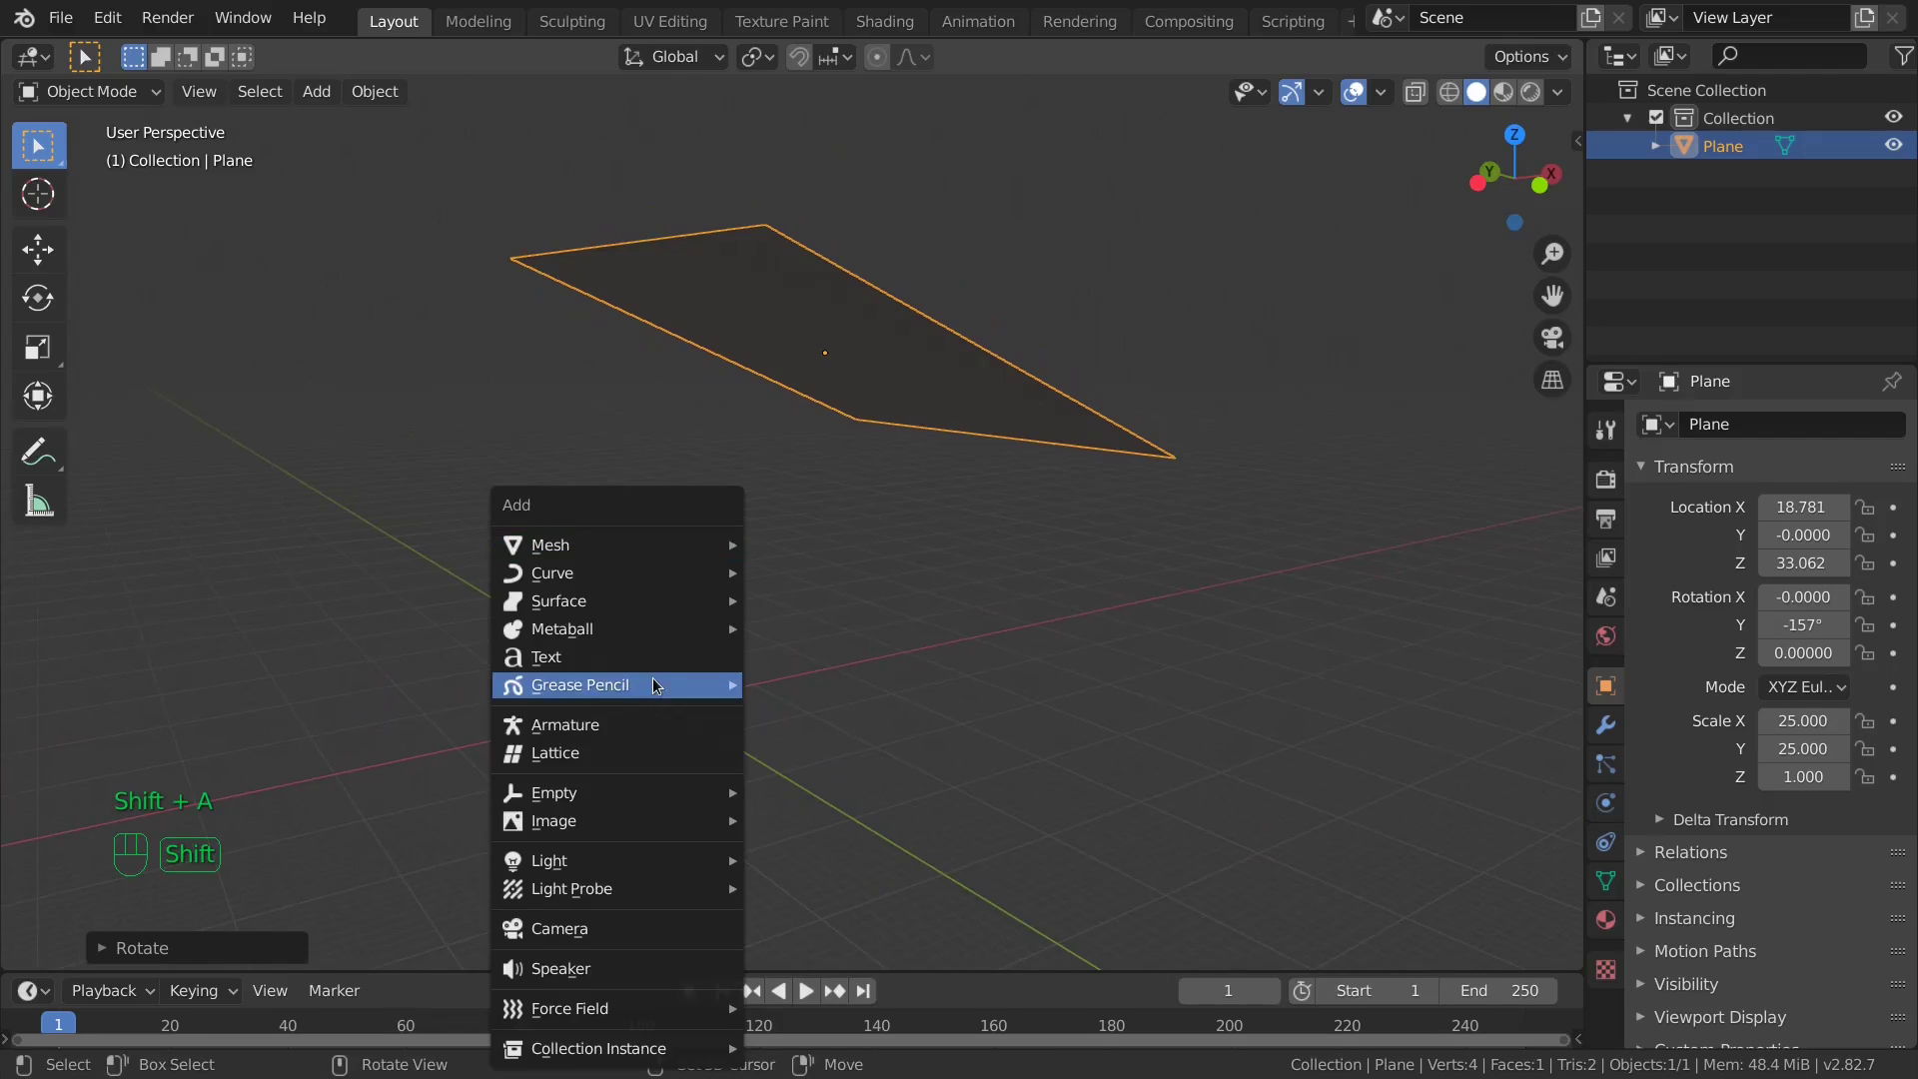
pyautogui.moveTo(639, 572)
pyautogui.moveTo(599, 545)
pyautogui.click(789, 544)
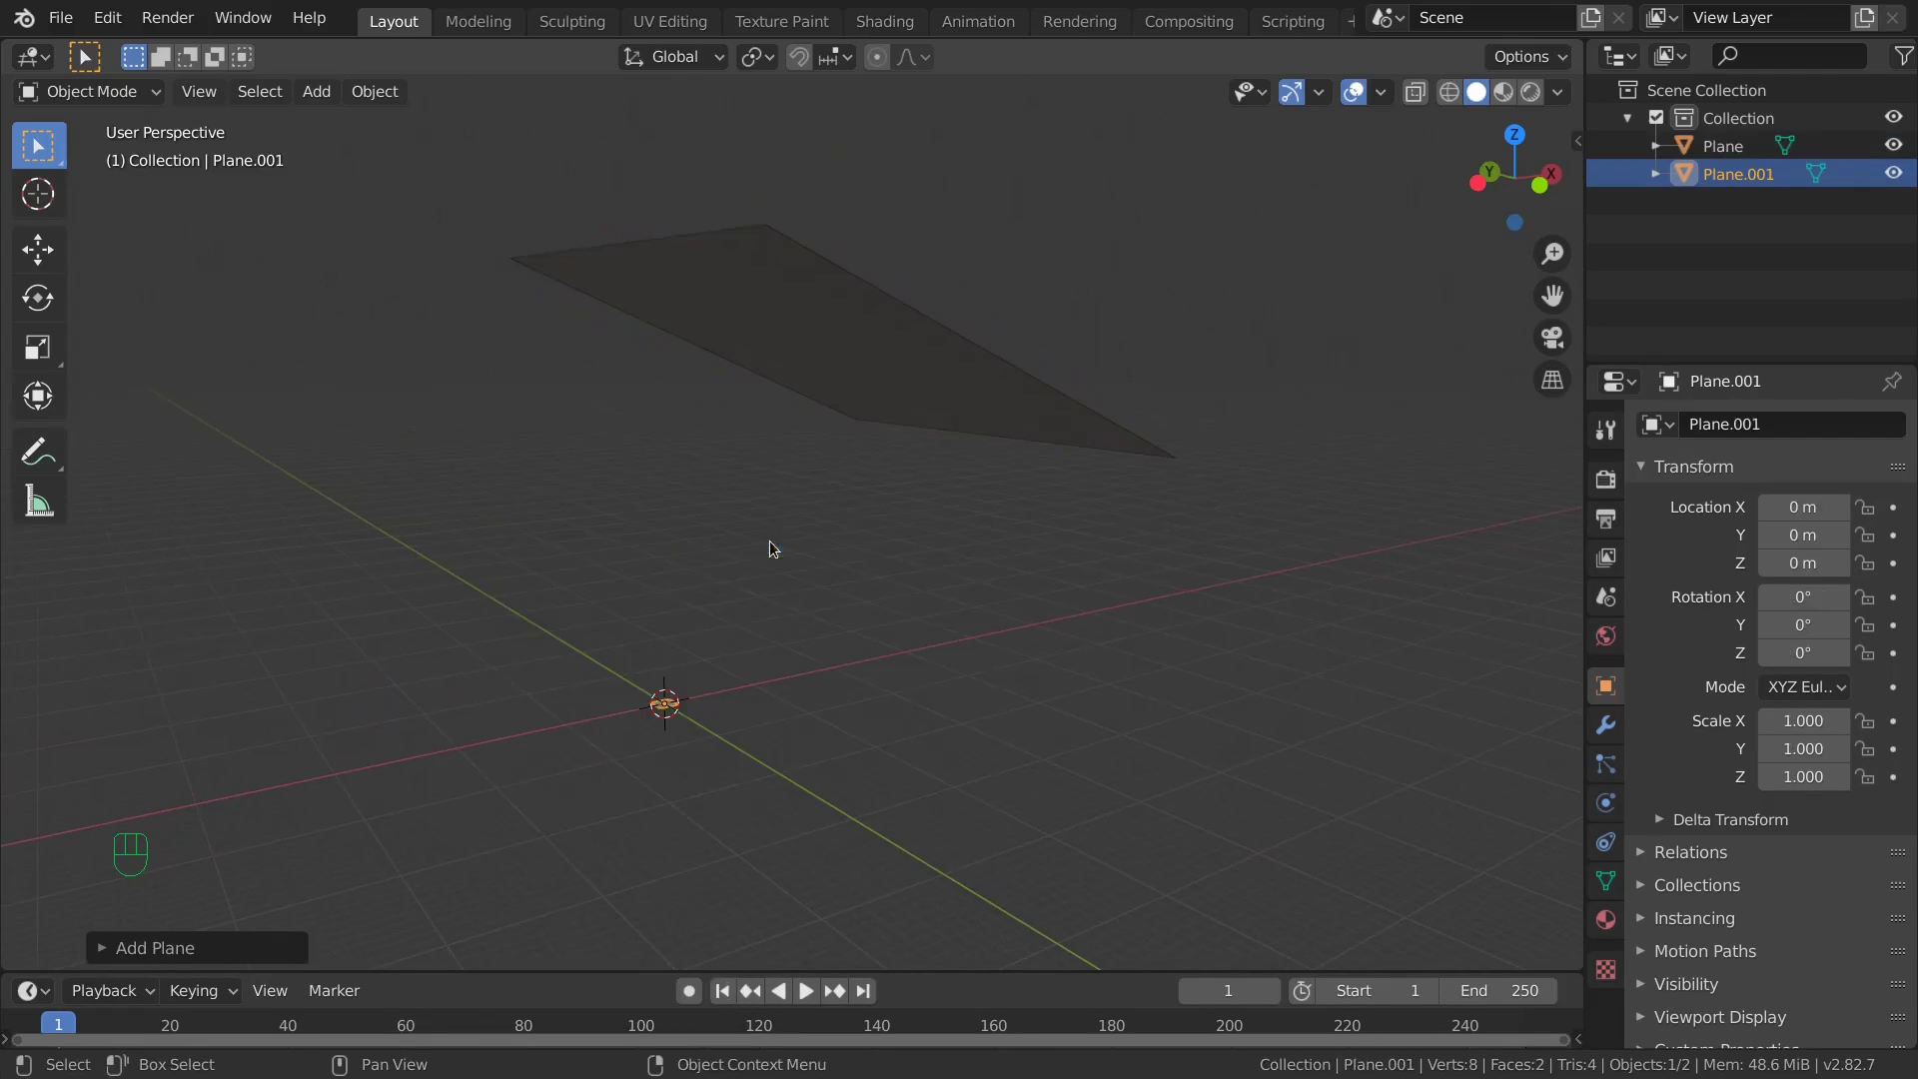
# Scale the new small plane along the X axis to about 0.038, forming a thin strip.
pyautogui.scroll(3, 739, 684)
pyautogui.scroll(4, 974, 645)
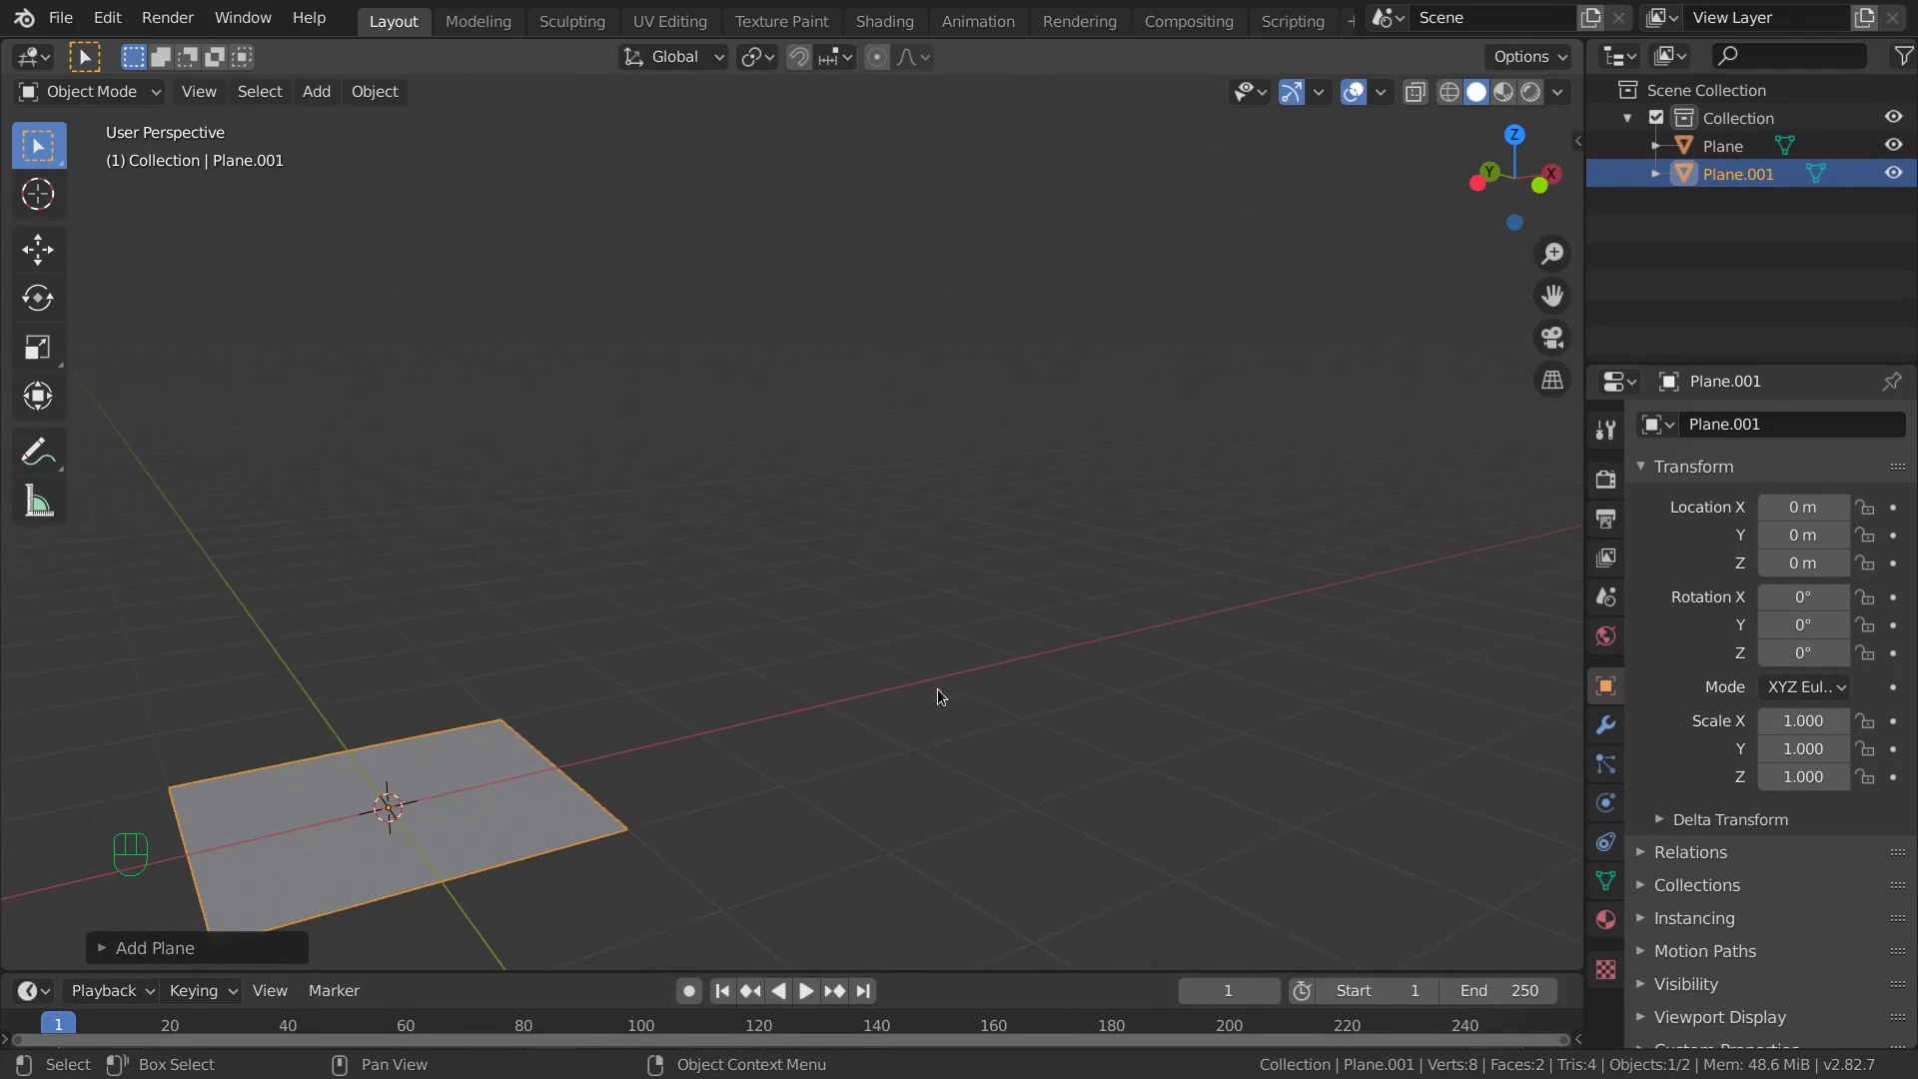
pyautogui.press('s')
pyautogui.press('x')
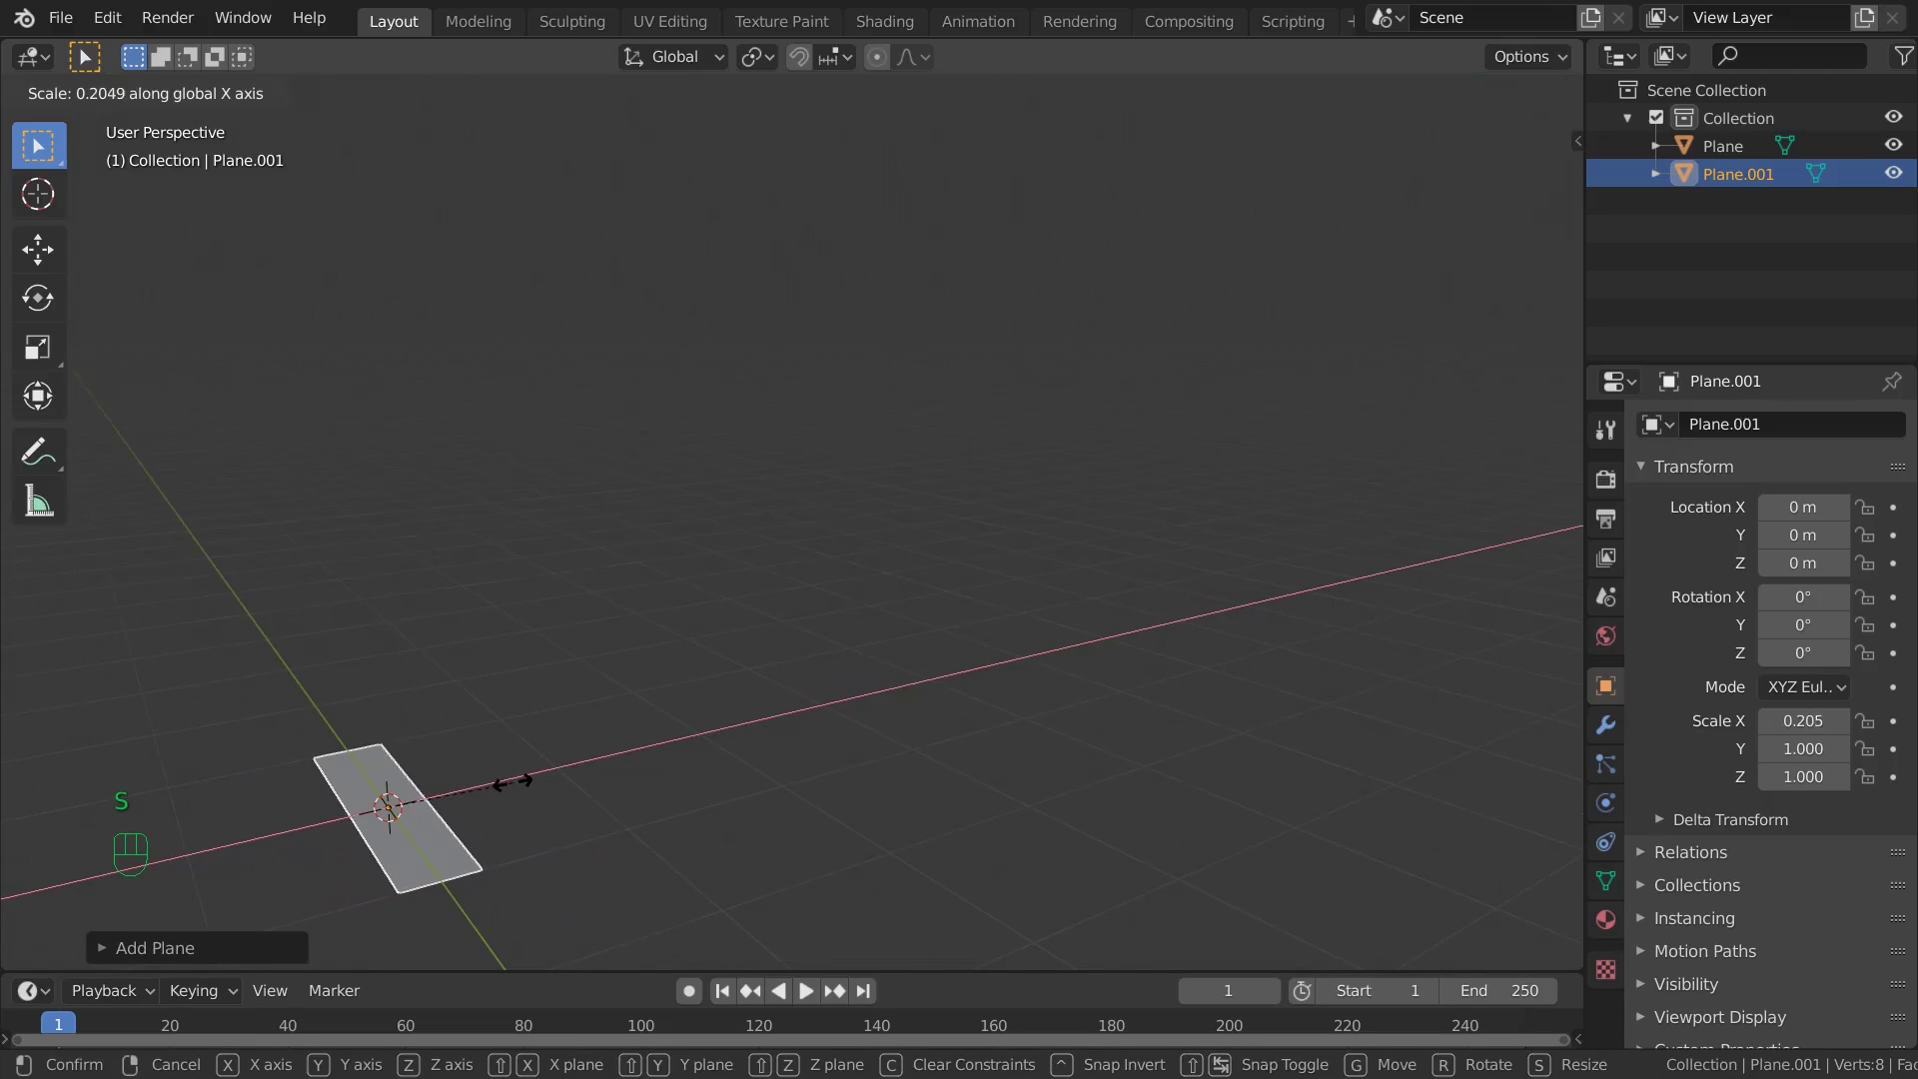
pyautogui.click(416, 799)
# Rename the large tilted plane as rain_emitter.
pyautogui.keyDown('shift'); pyautogui.moveTo(416, 833); pyautogui.dragTo(642, 717, button='middle'); pyautogui.keyUp('shift')
pyautogui.scroll(-12, 625, 717)
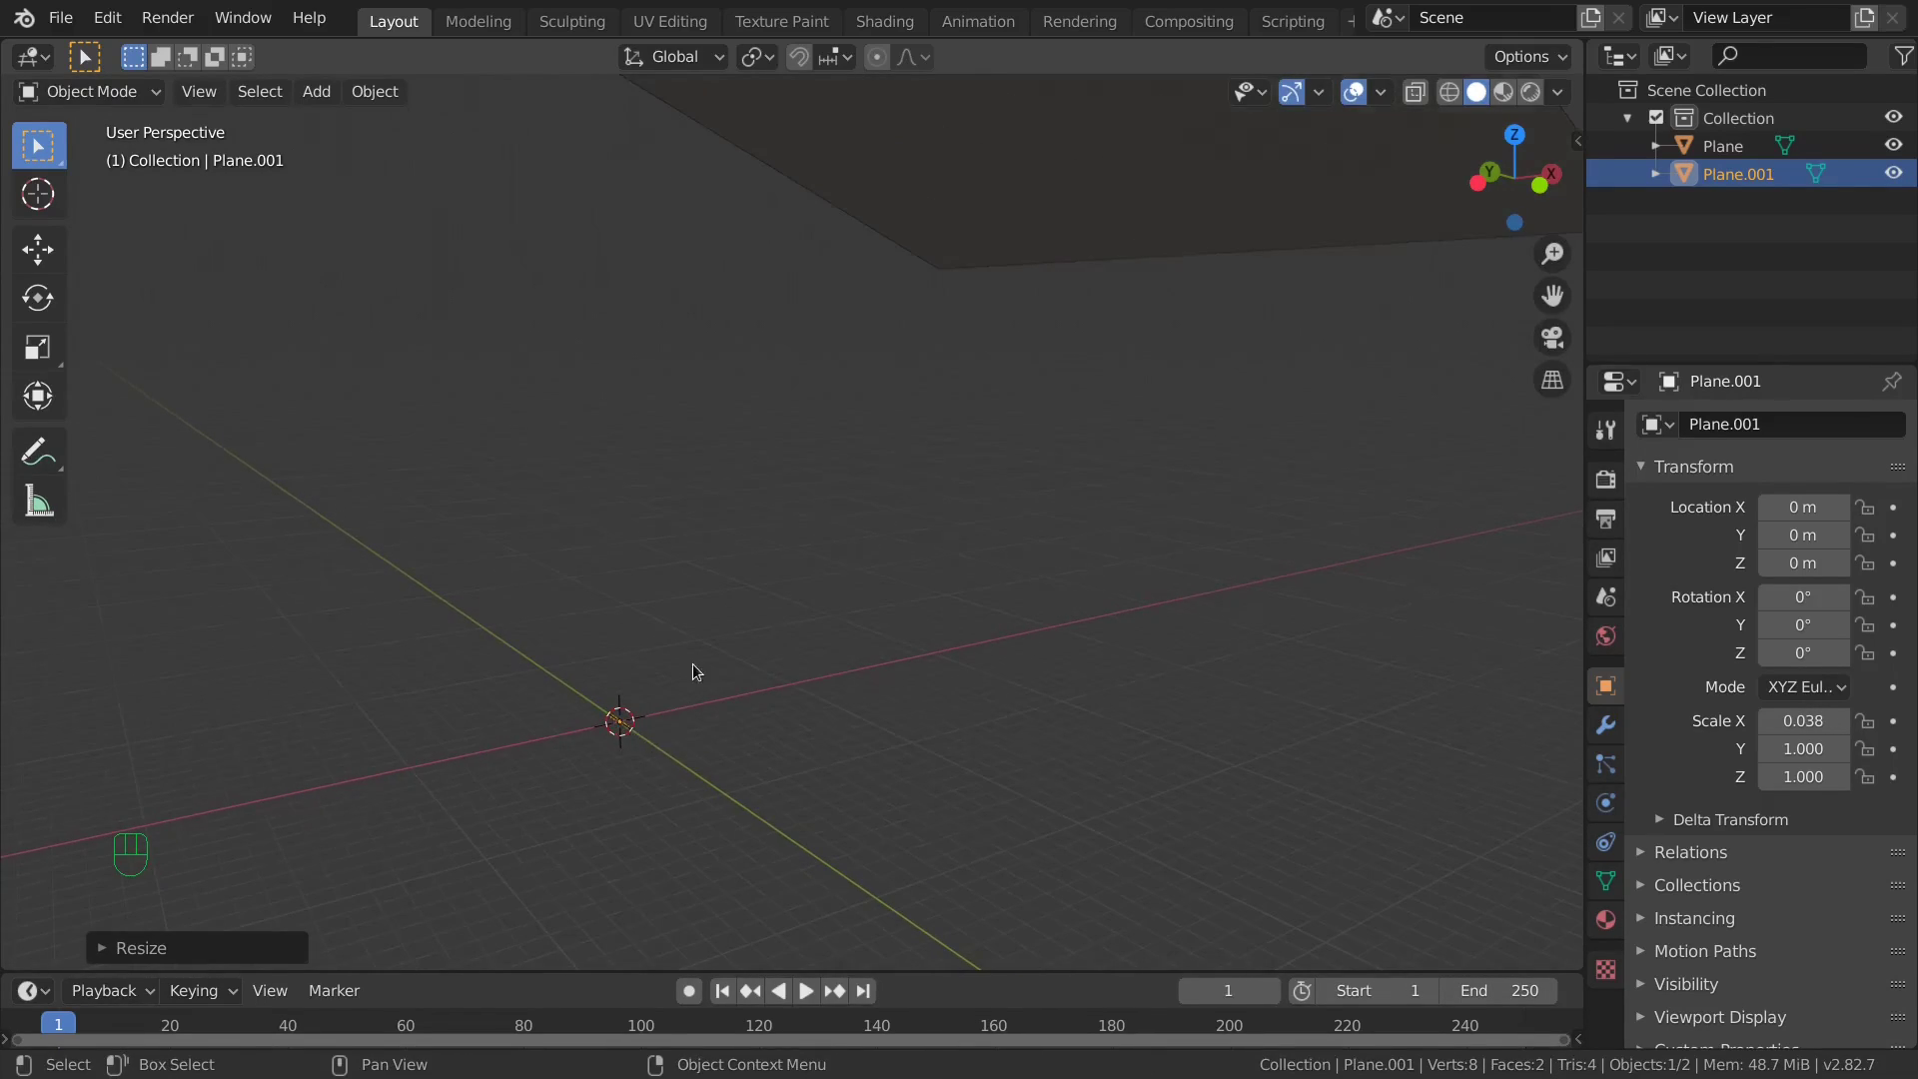
pyautogui.scroll(-3, 720, 629)
pyautogui.doubleClick(1719, 147)
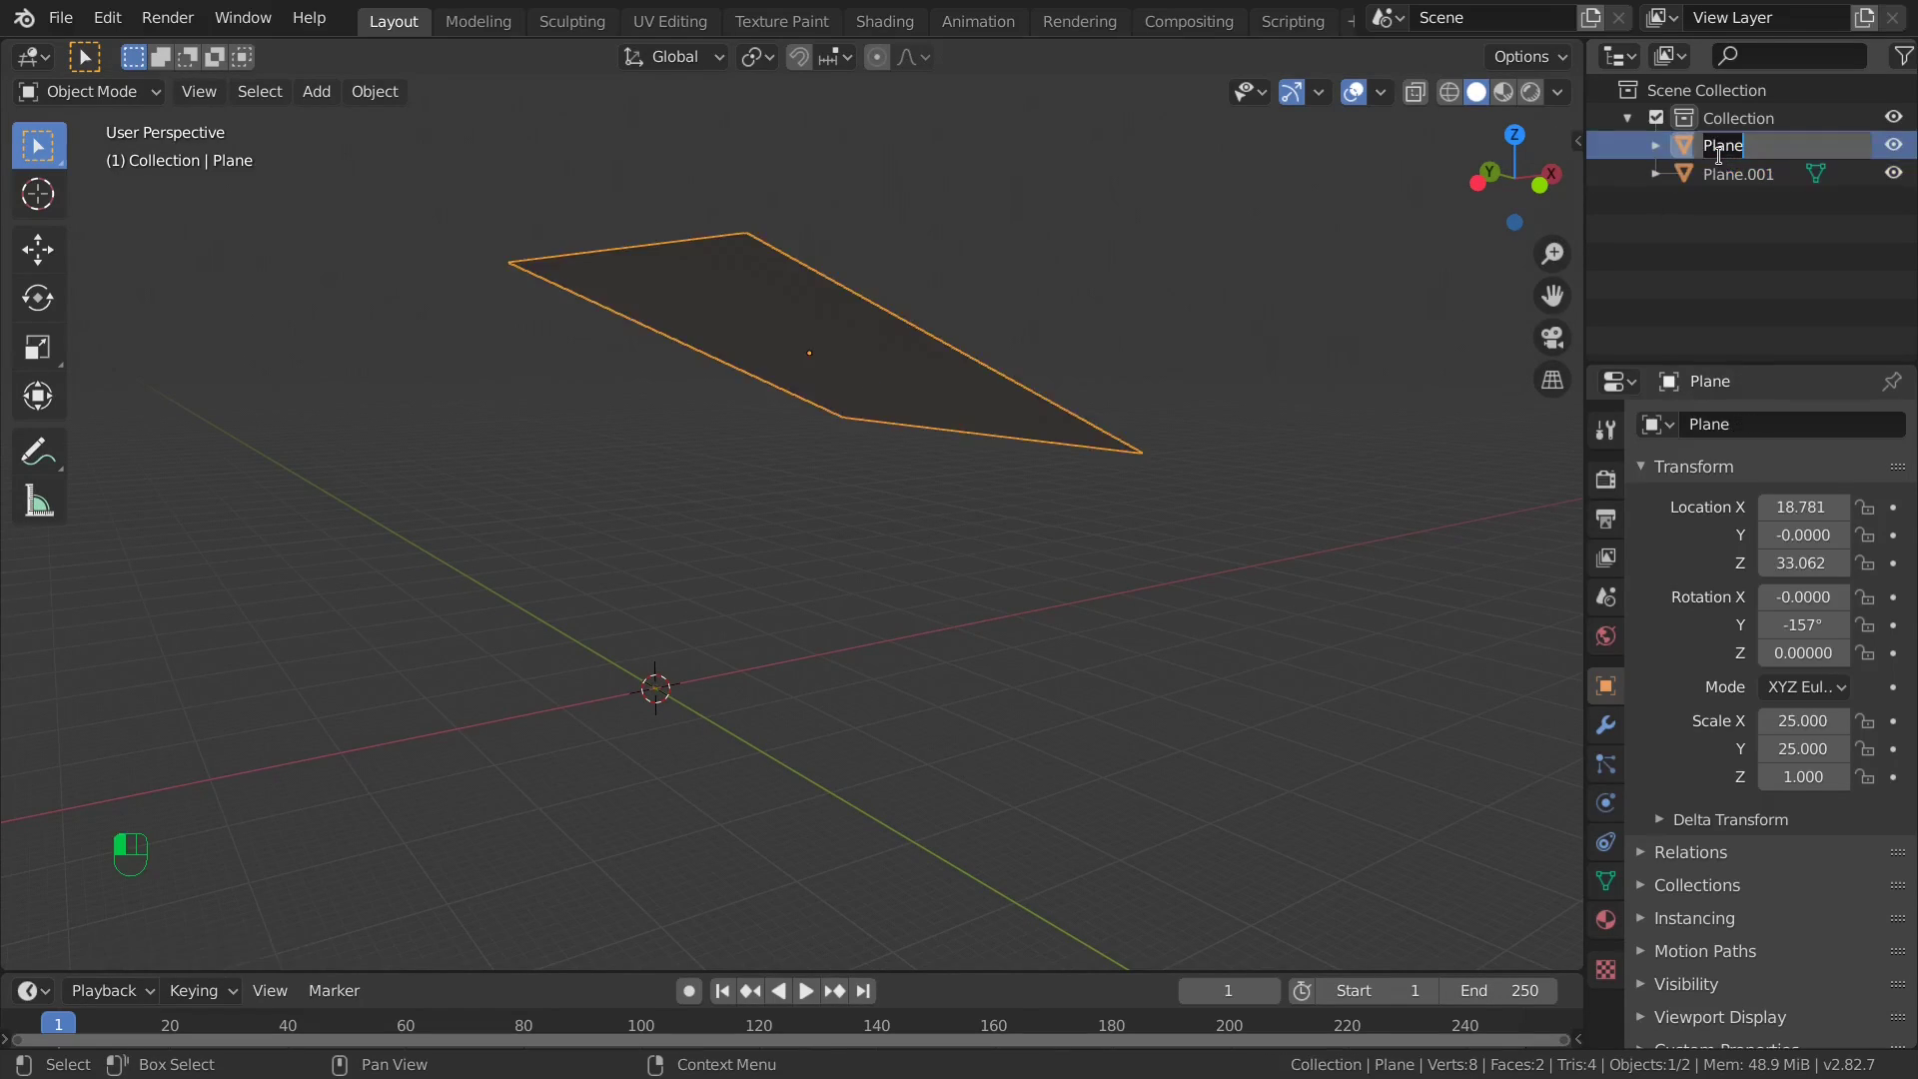
pyautogui.write('rain_emitter')
pyautogui.press('Return')
# Rename the thin plane at the origin as rain_particle.
pyautogui.click(1718, 154)
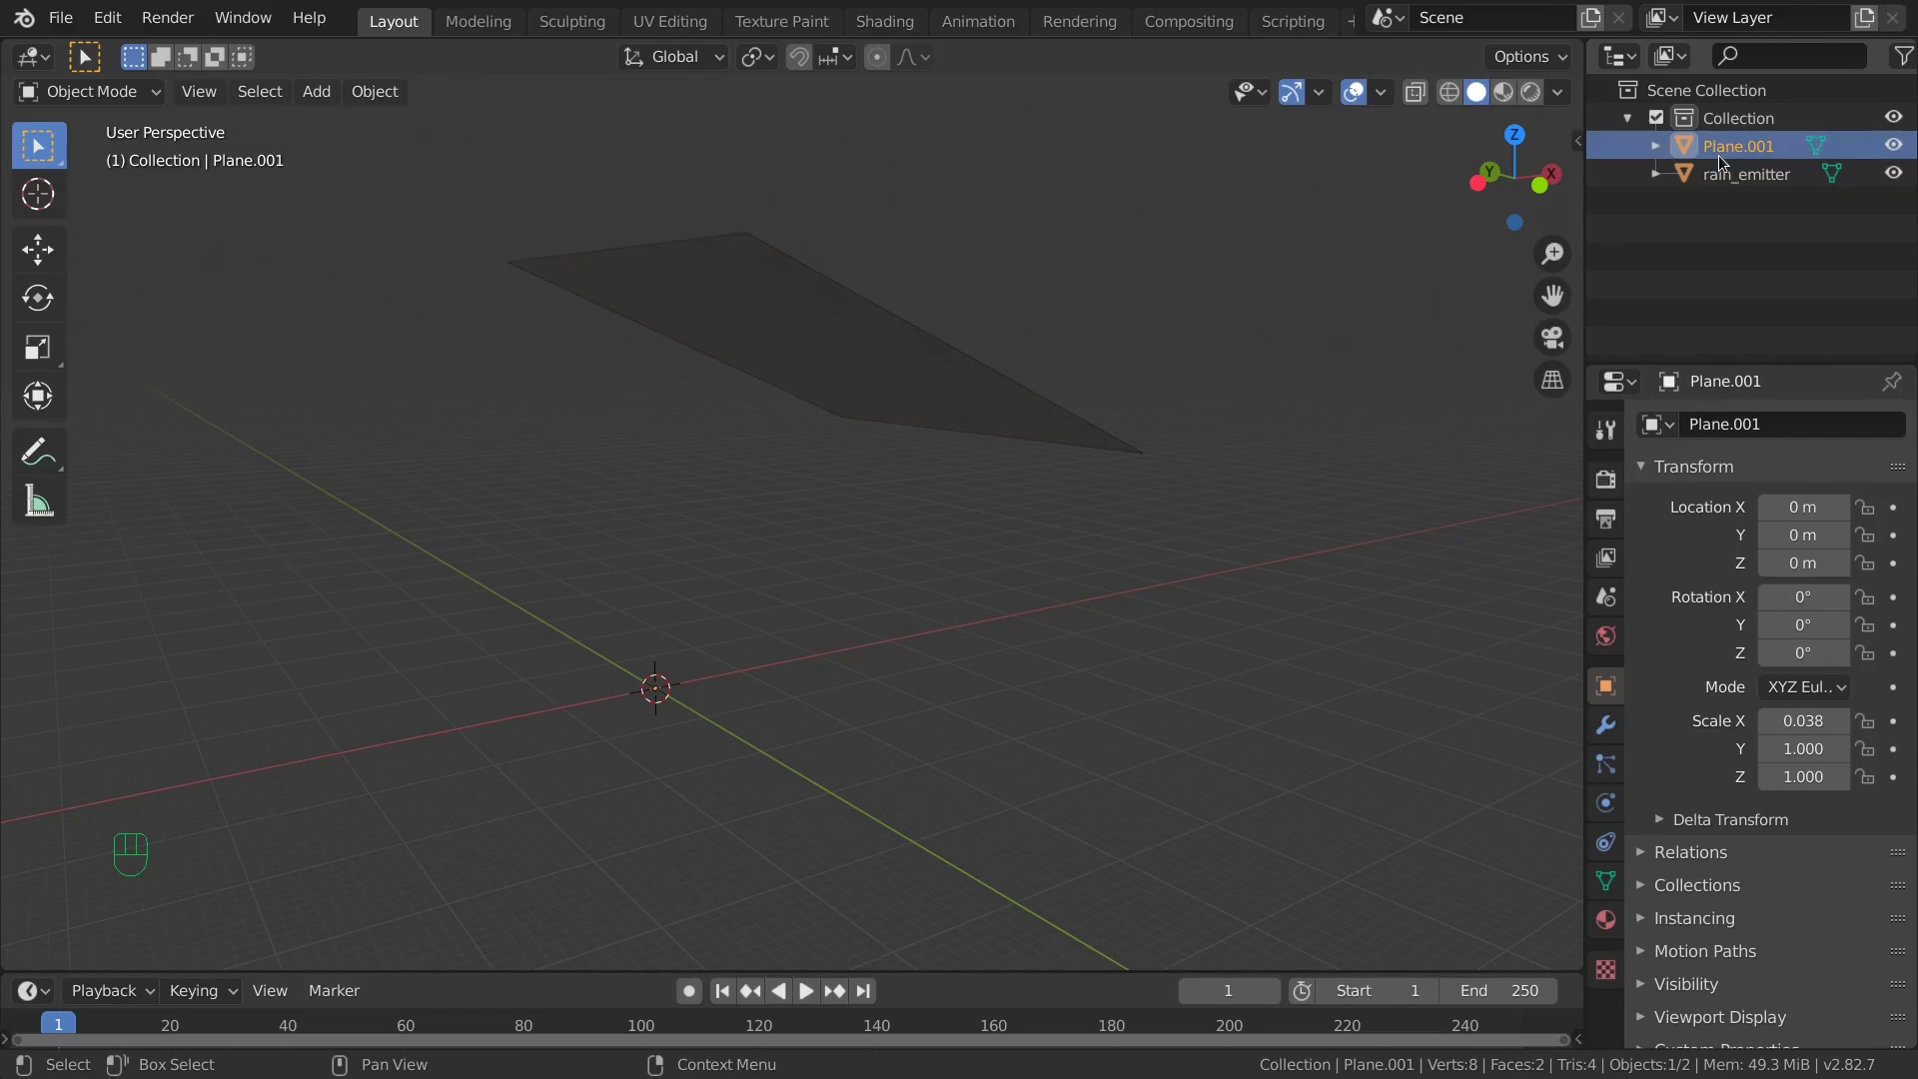
pyautogui.doubleClick(1718, 154)
pyautogui.write('ra')
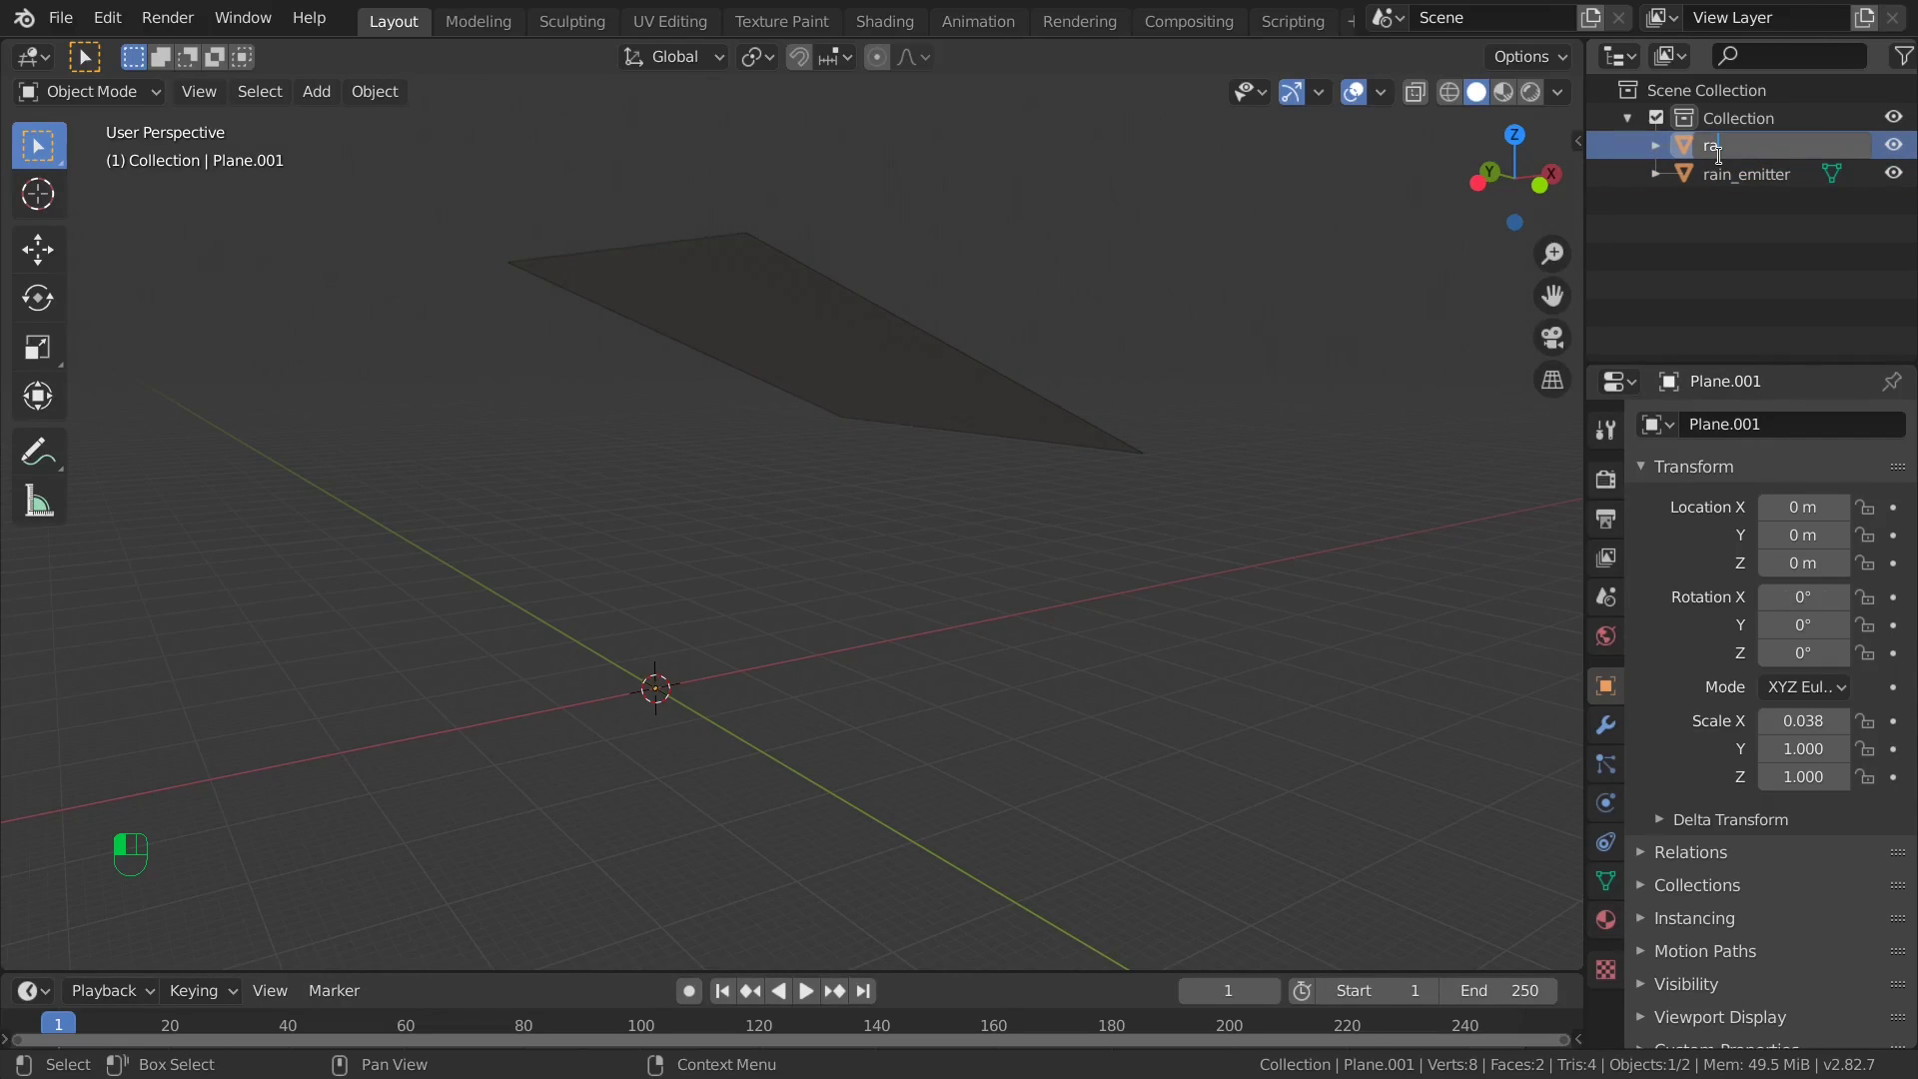
pyautogui.write('in_particle')
pyautogui.press('Return')
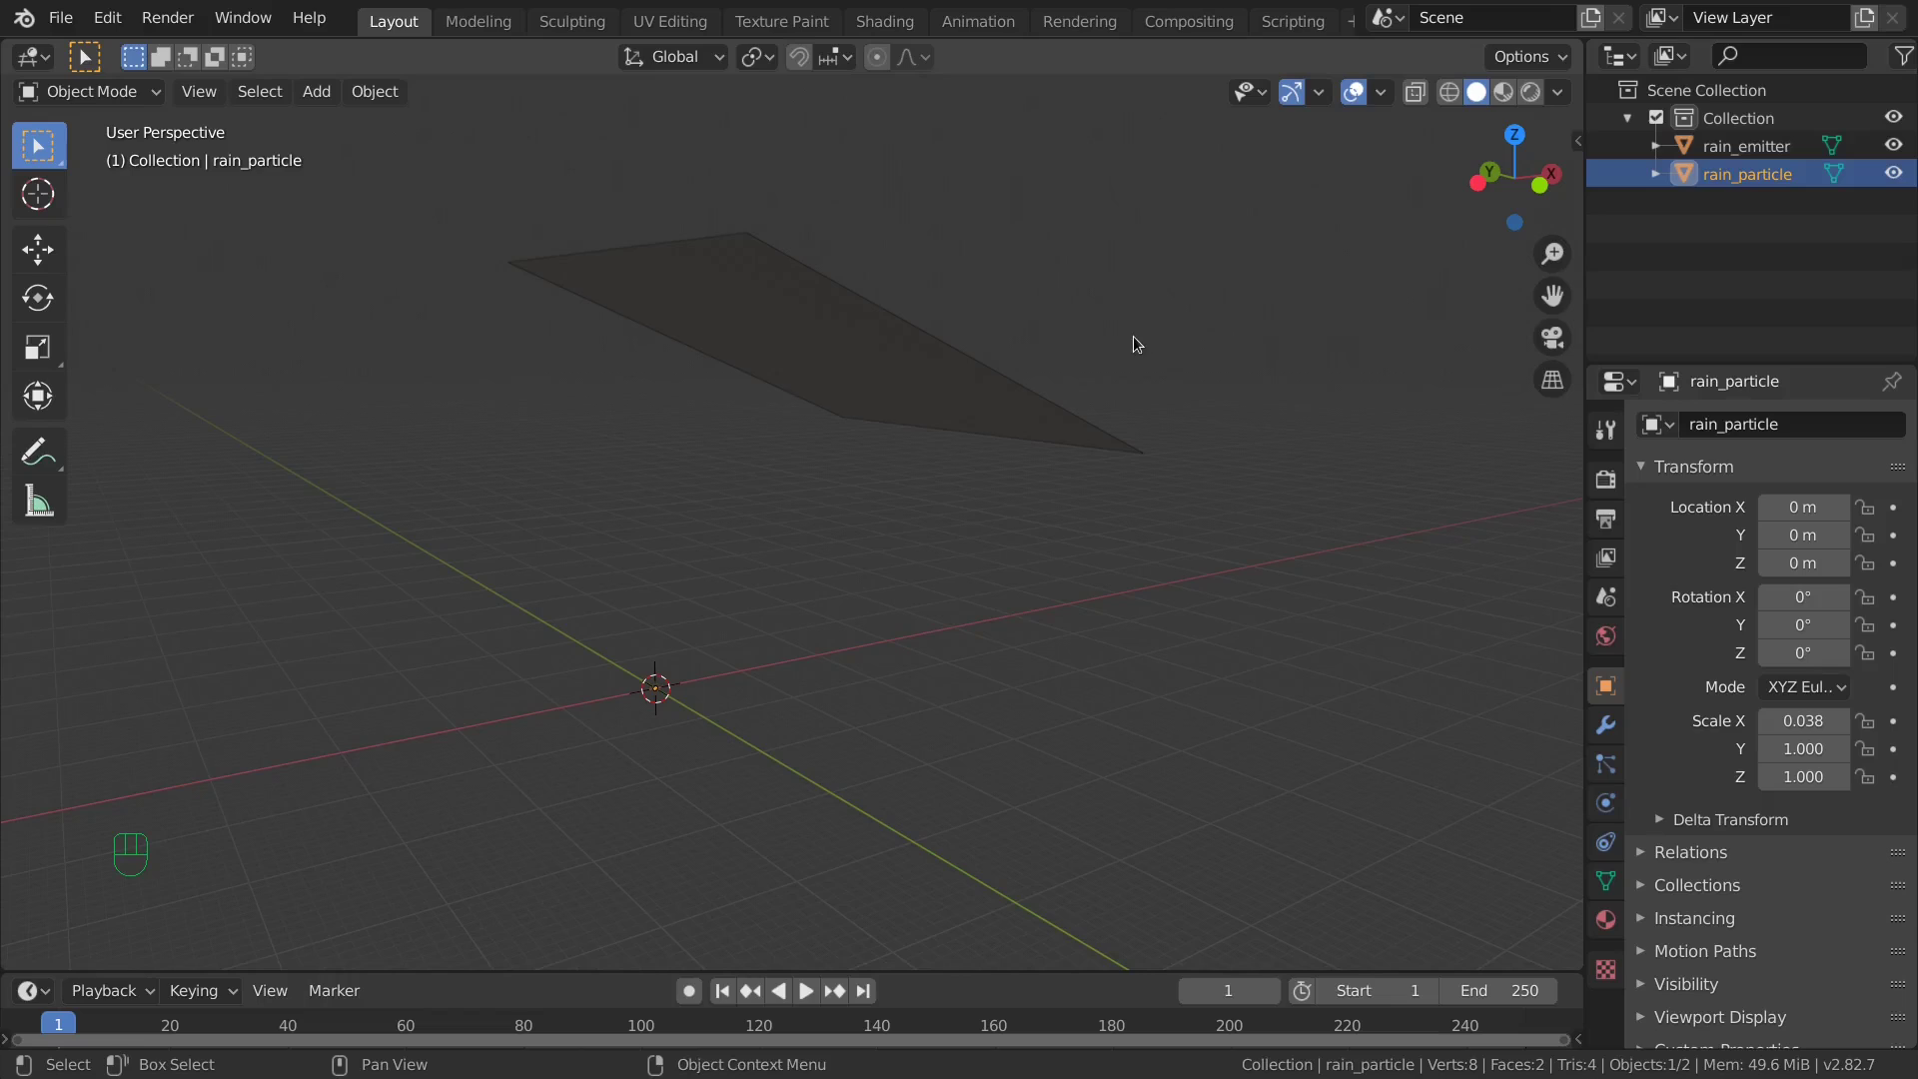
# Enlarge the properties editor and add a particle system to the rain_emitter plane.
pyautogui.click(879, 379)
pyautogui.scroll(-3, 817, 402)
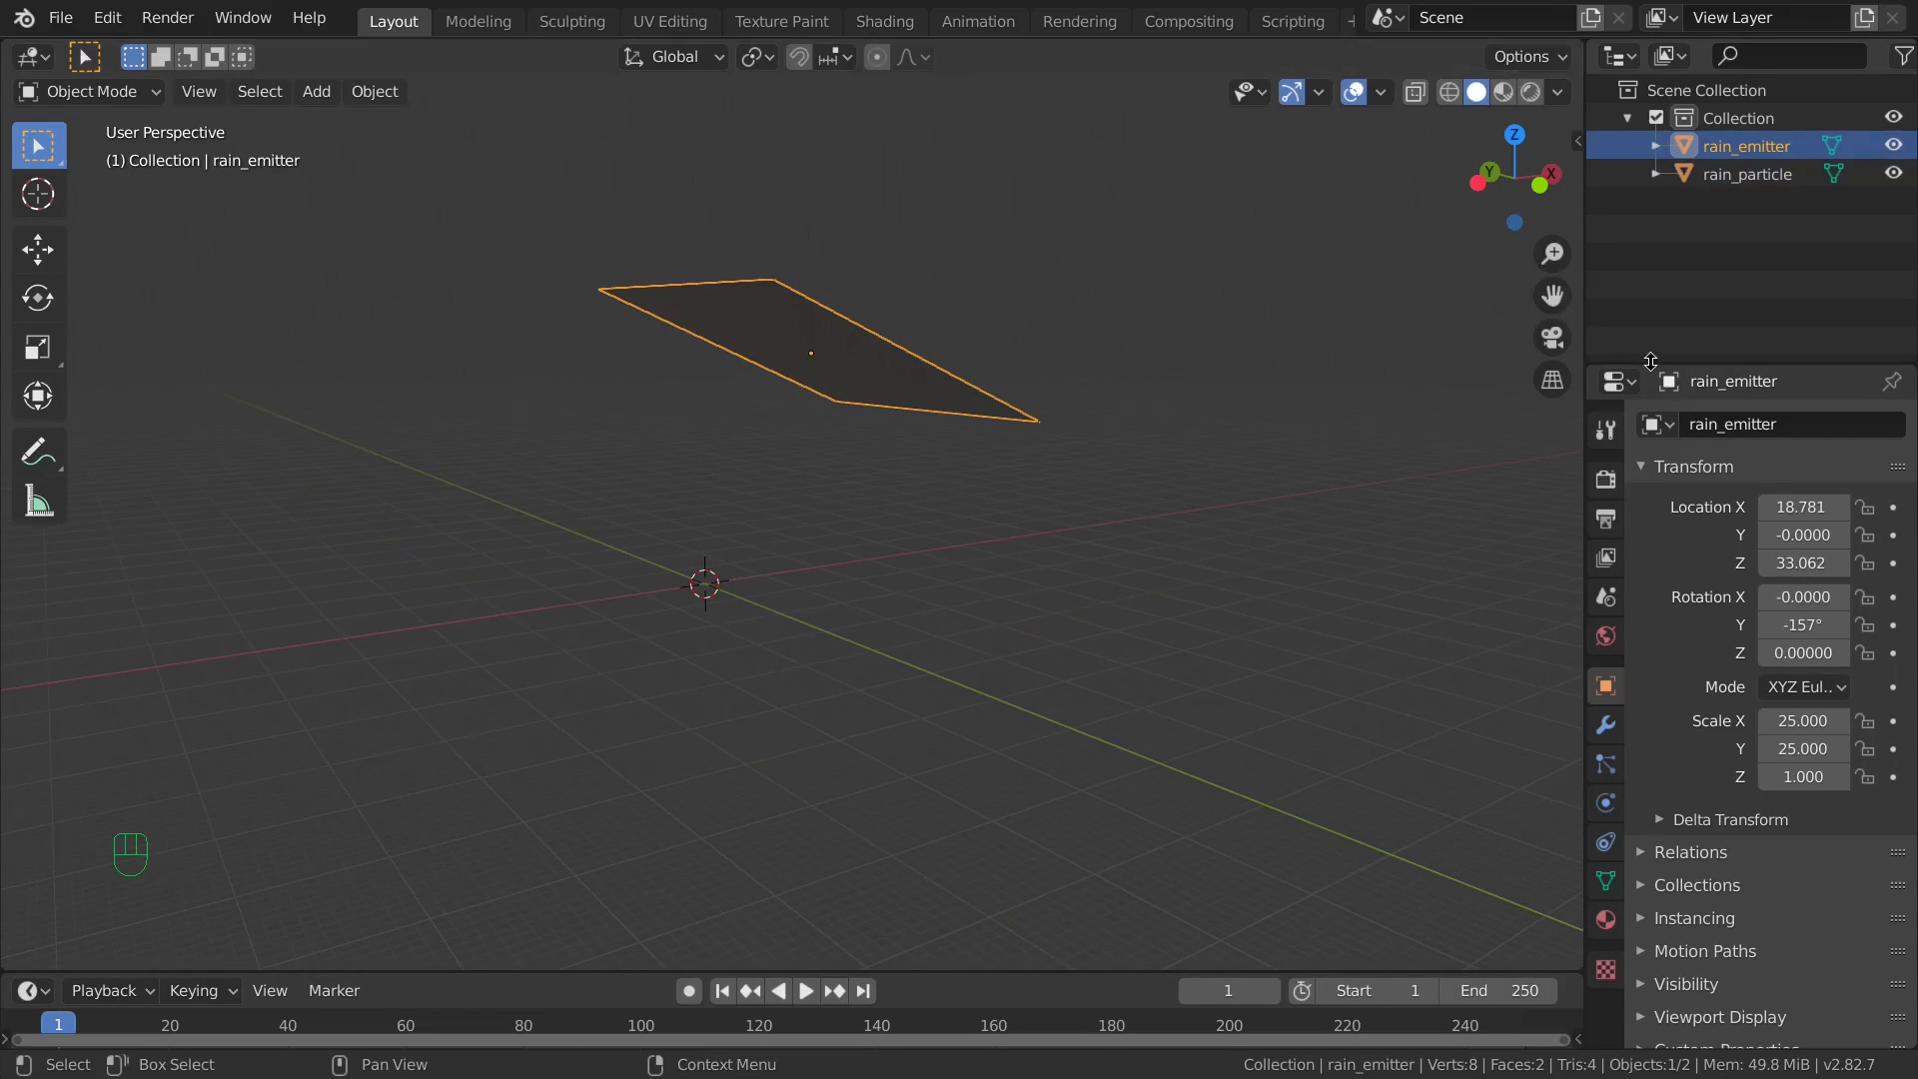
pyautogui.moveTo(1599, 364); pyautogui.dragTo(1496, 209)
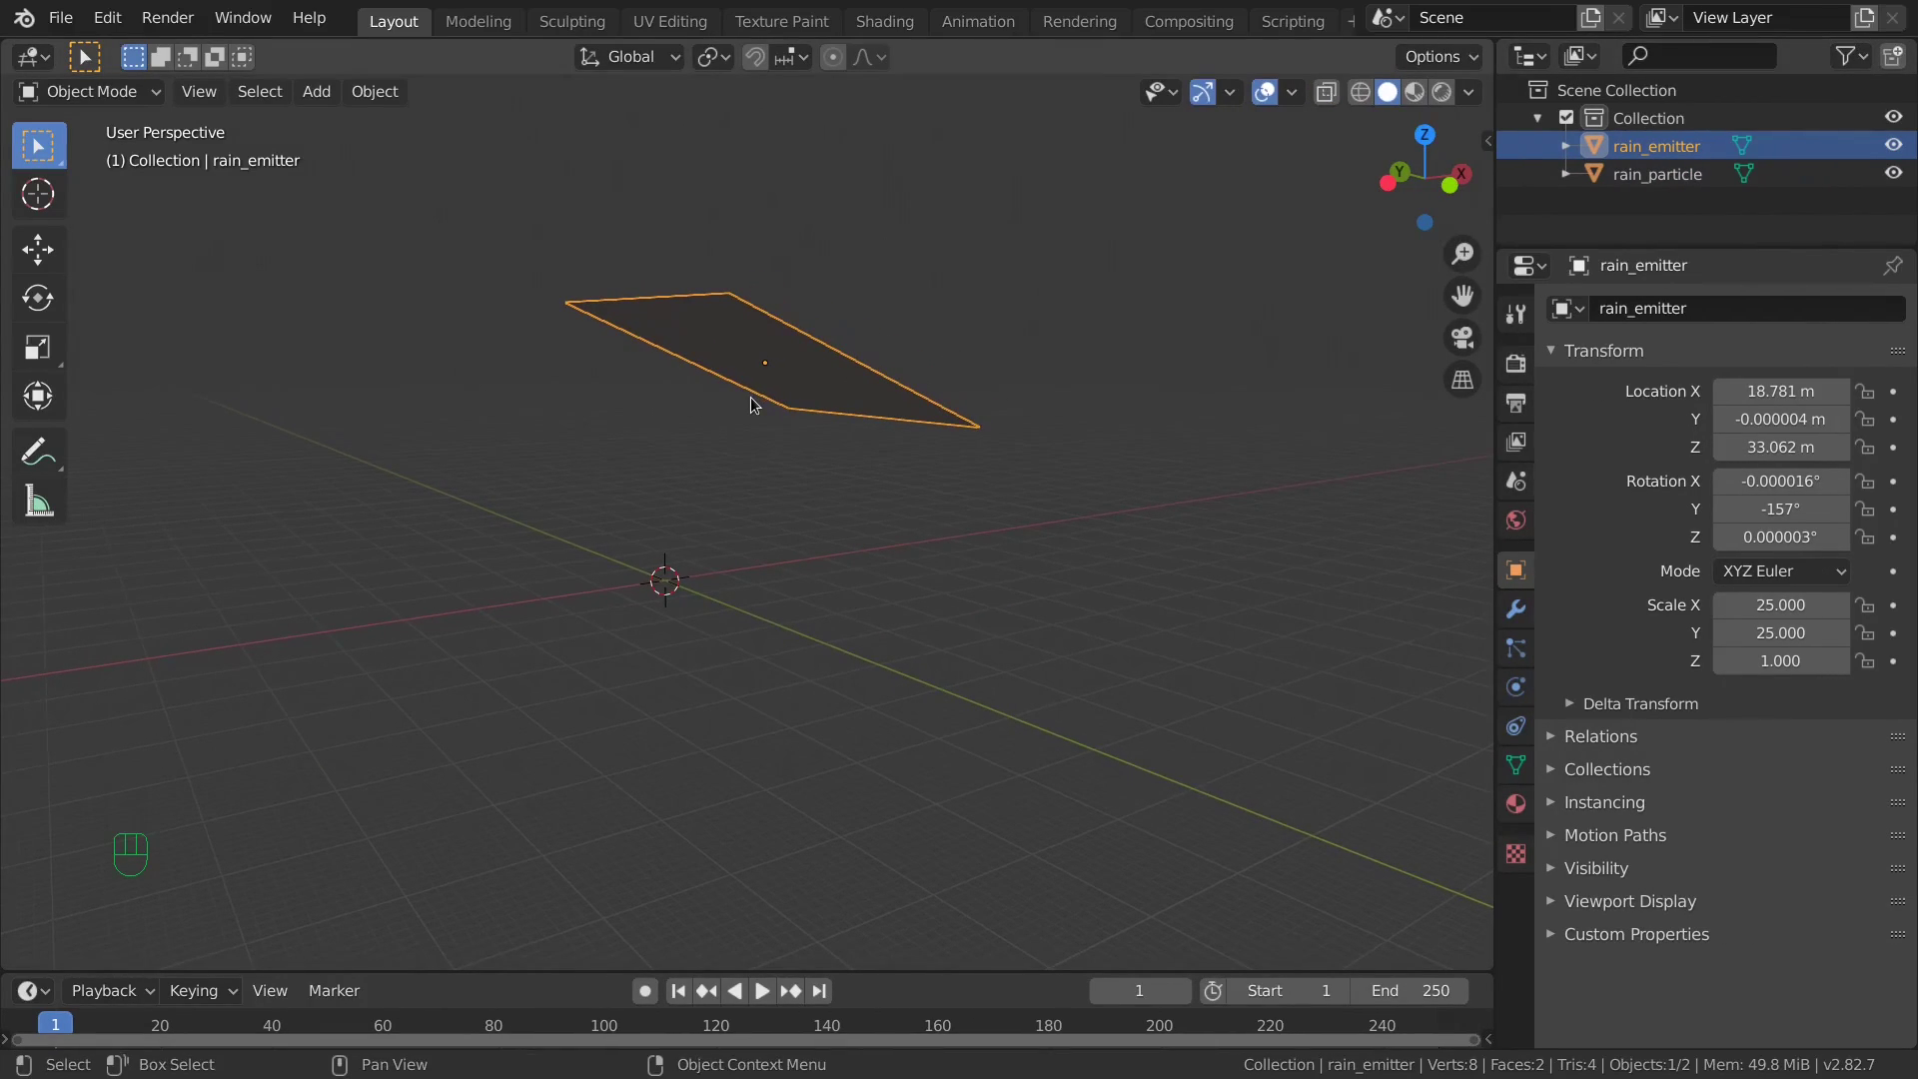
pyautogui.click(1515, 651)
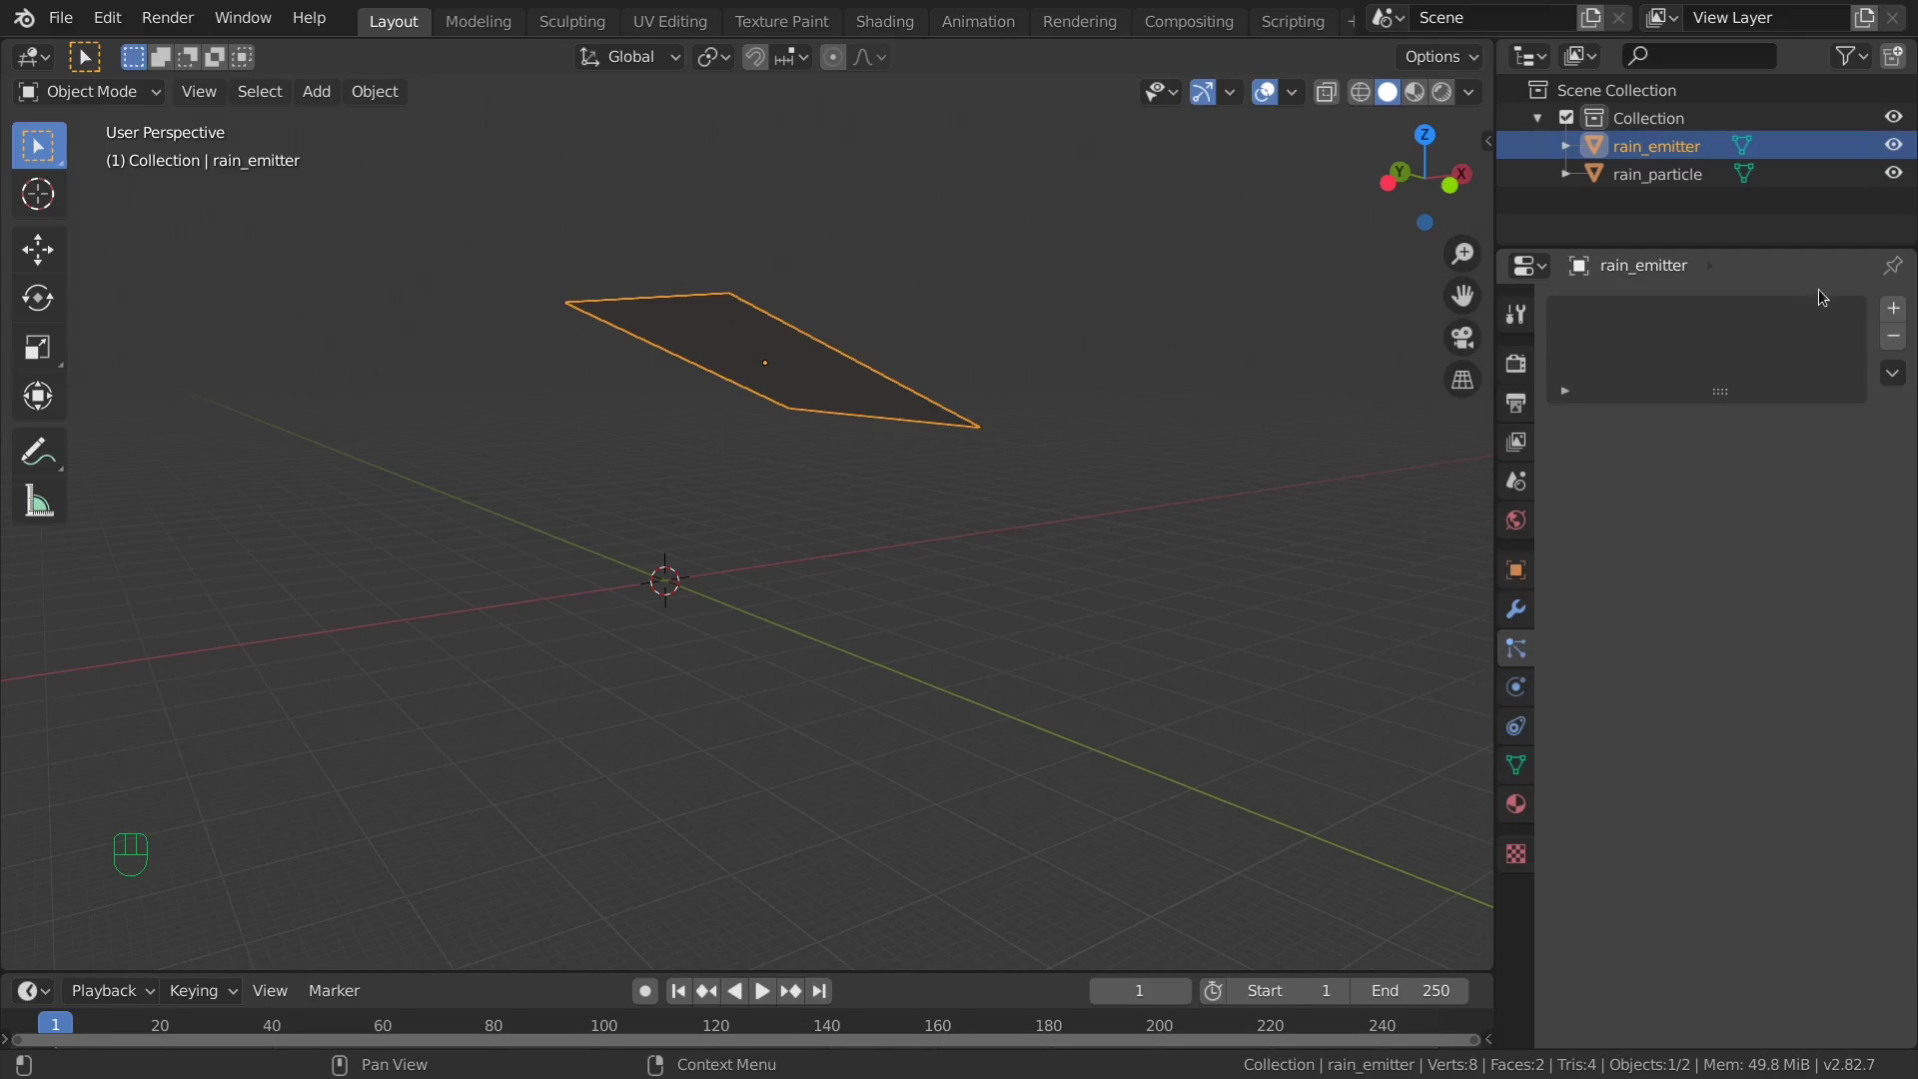
pyautogui.click(1892, 310)
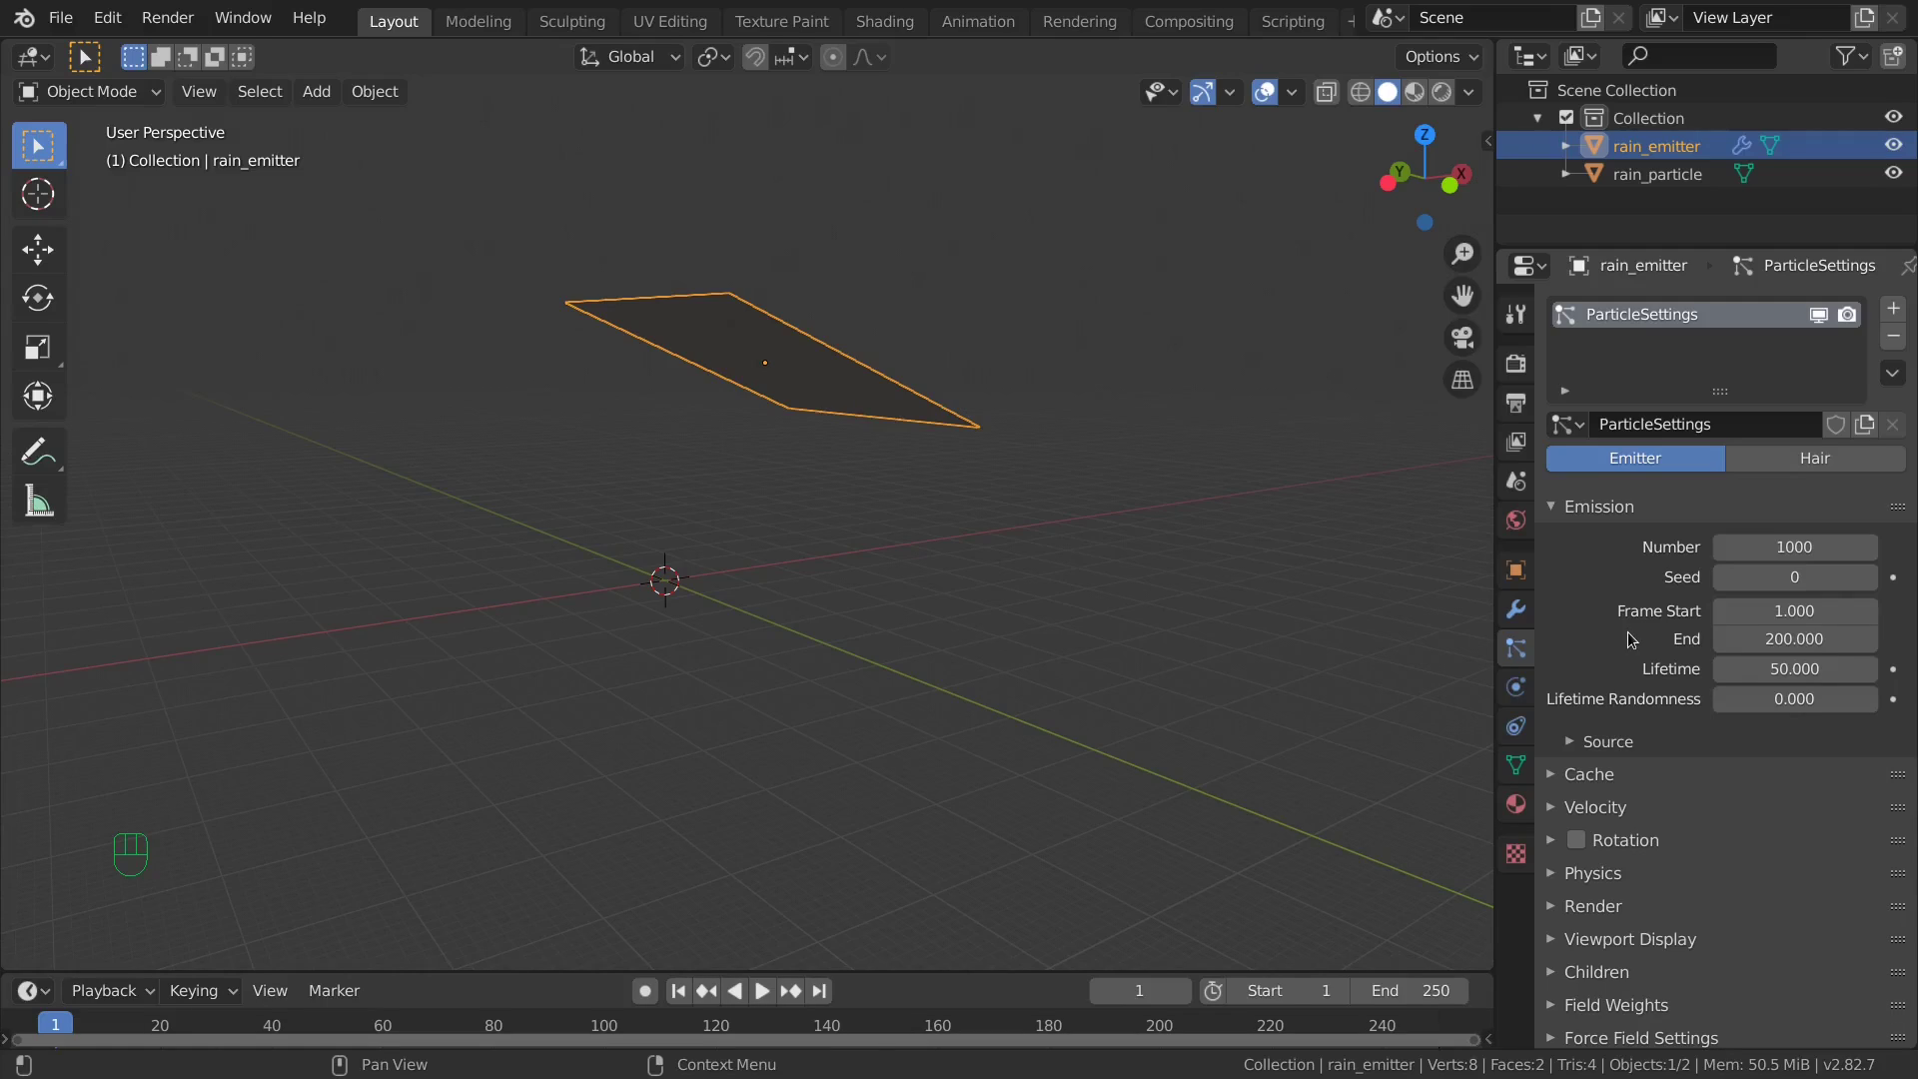
# Set the particle emission's frame start to -100 and its end to 250.
pyautogui.click(1774, 611)
pyautogui.write('-100')
pyautogui.press('Return')
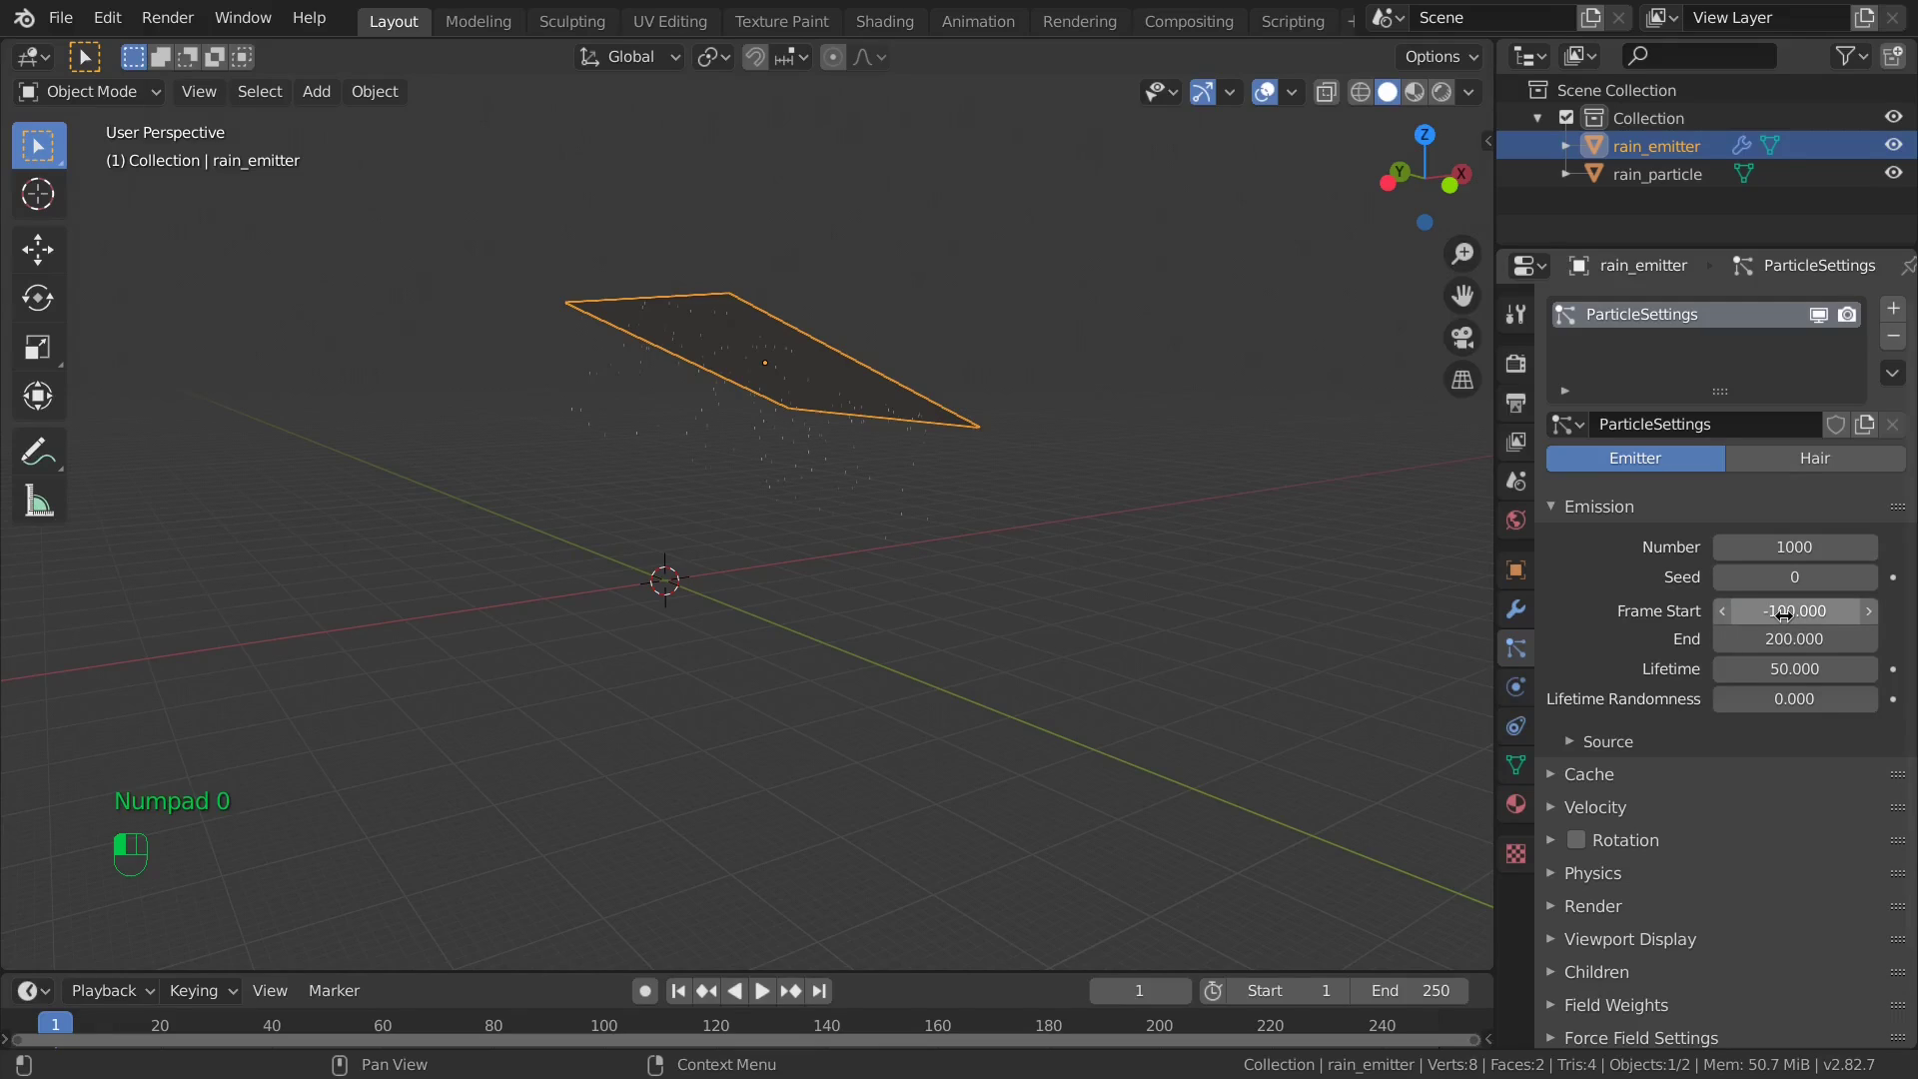
pyautogui.moveTo(912, 590); pyautogui.dragTo(728, 550, button='middle')
pyautogui.keyDown('shift'); pyautogui.moveTo(813, 420); pyautogui.dragTo(608, 591, button='middle'); pyautogui.keyUp('shift')
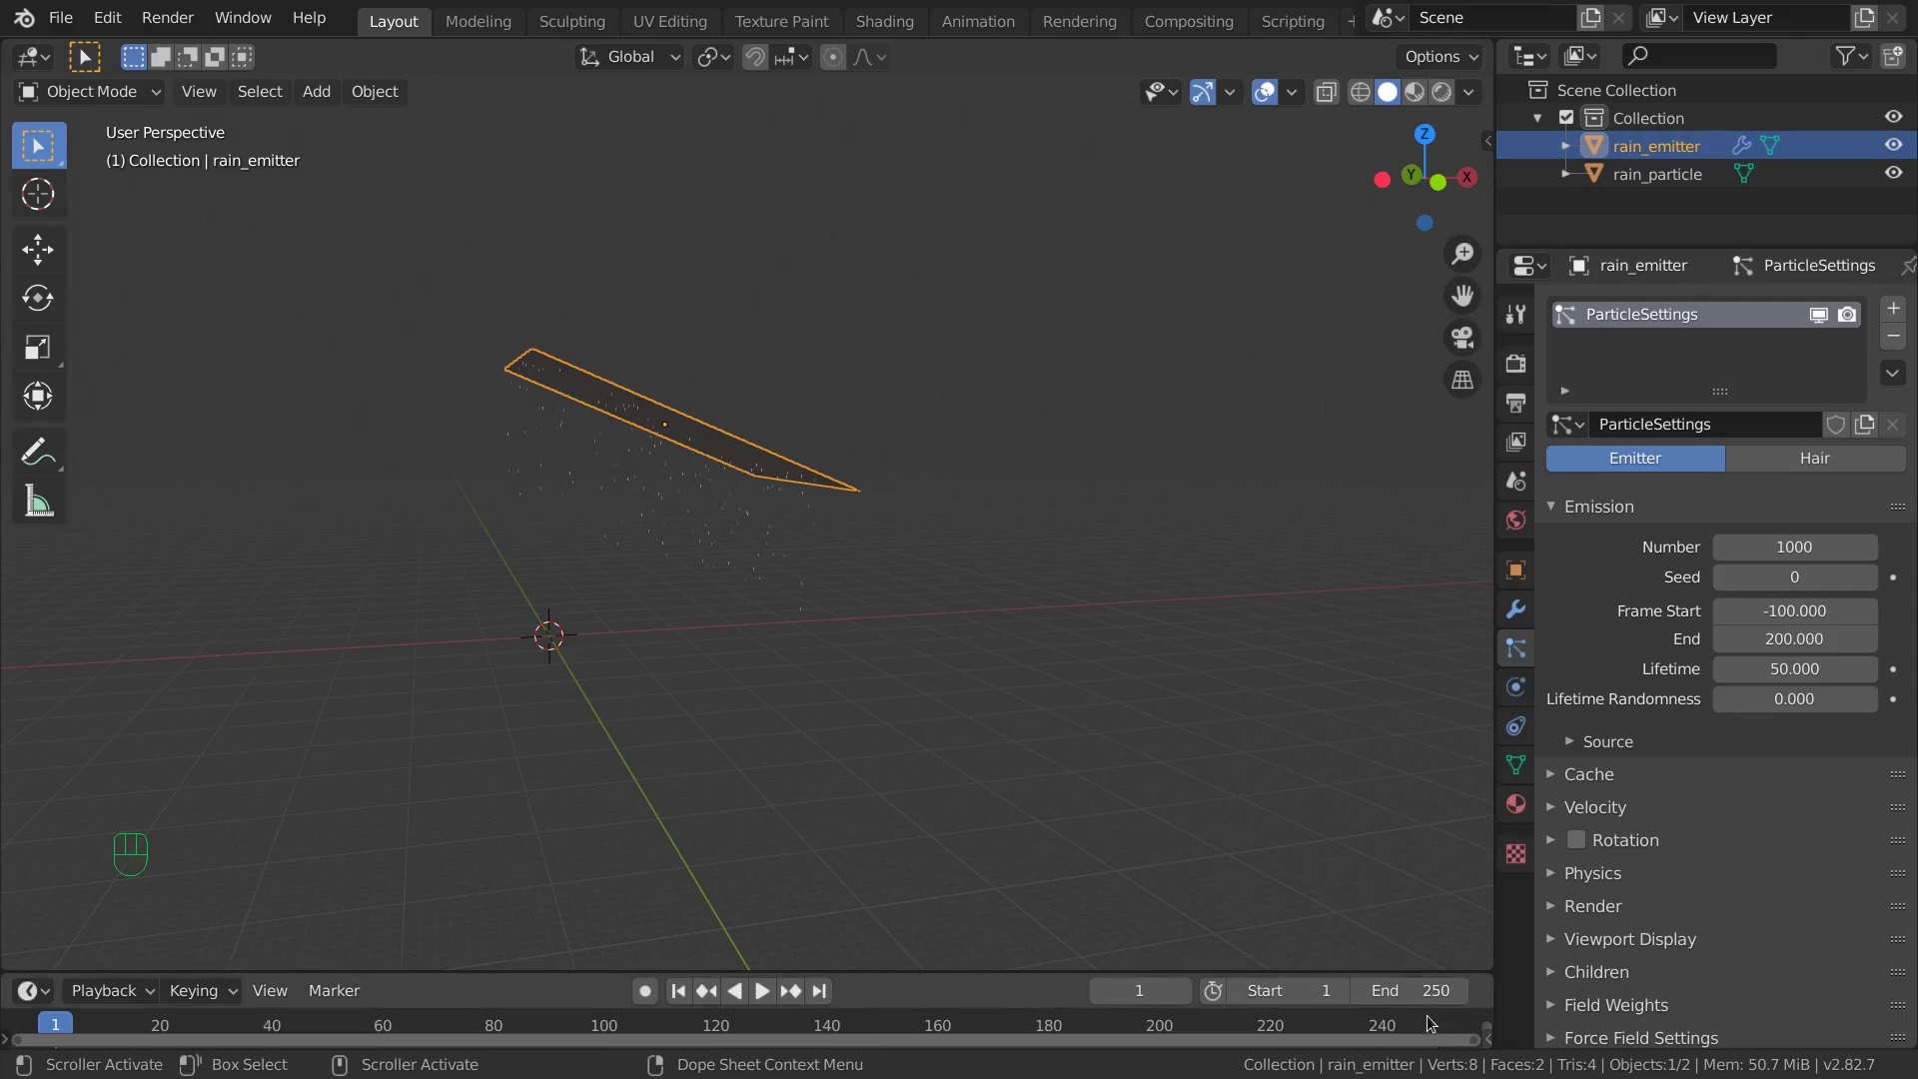
pyautogui.click(1788, 637)
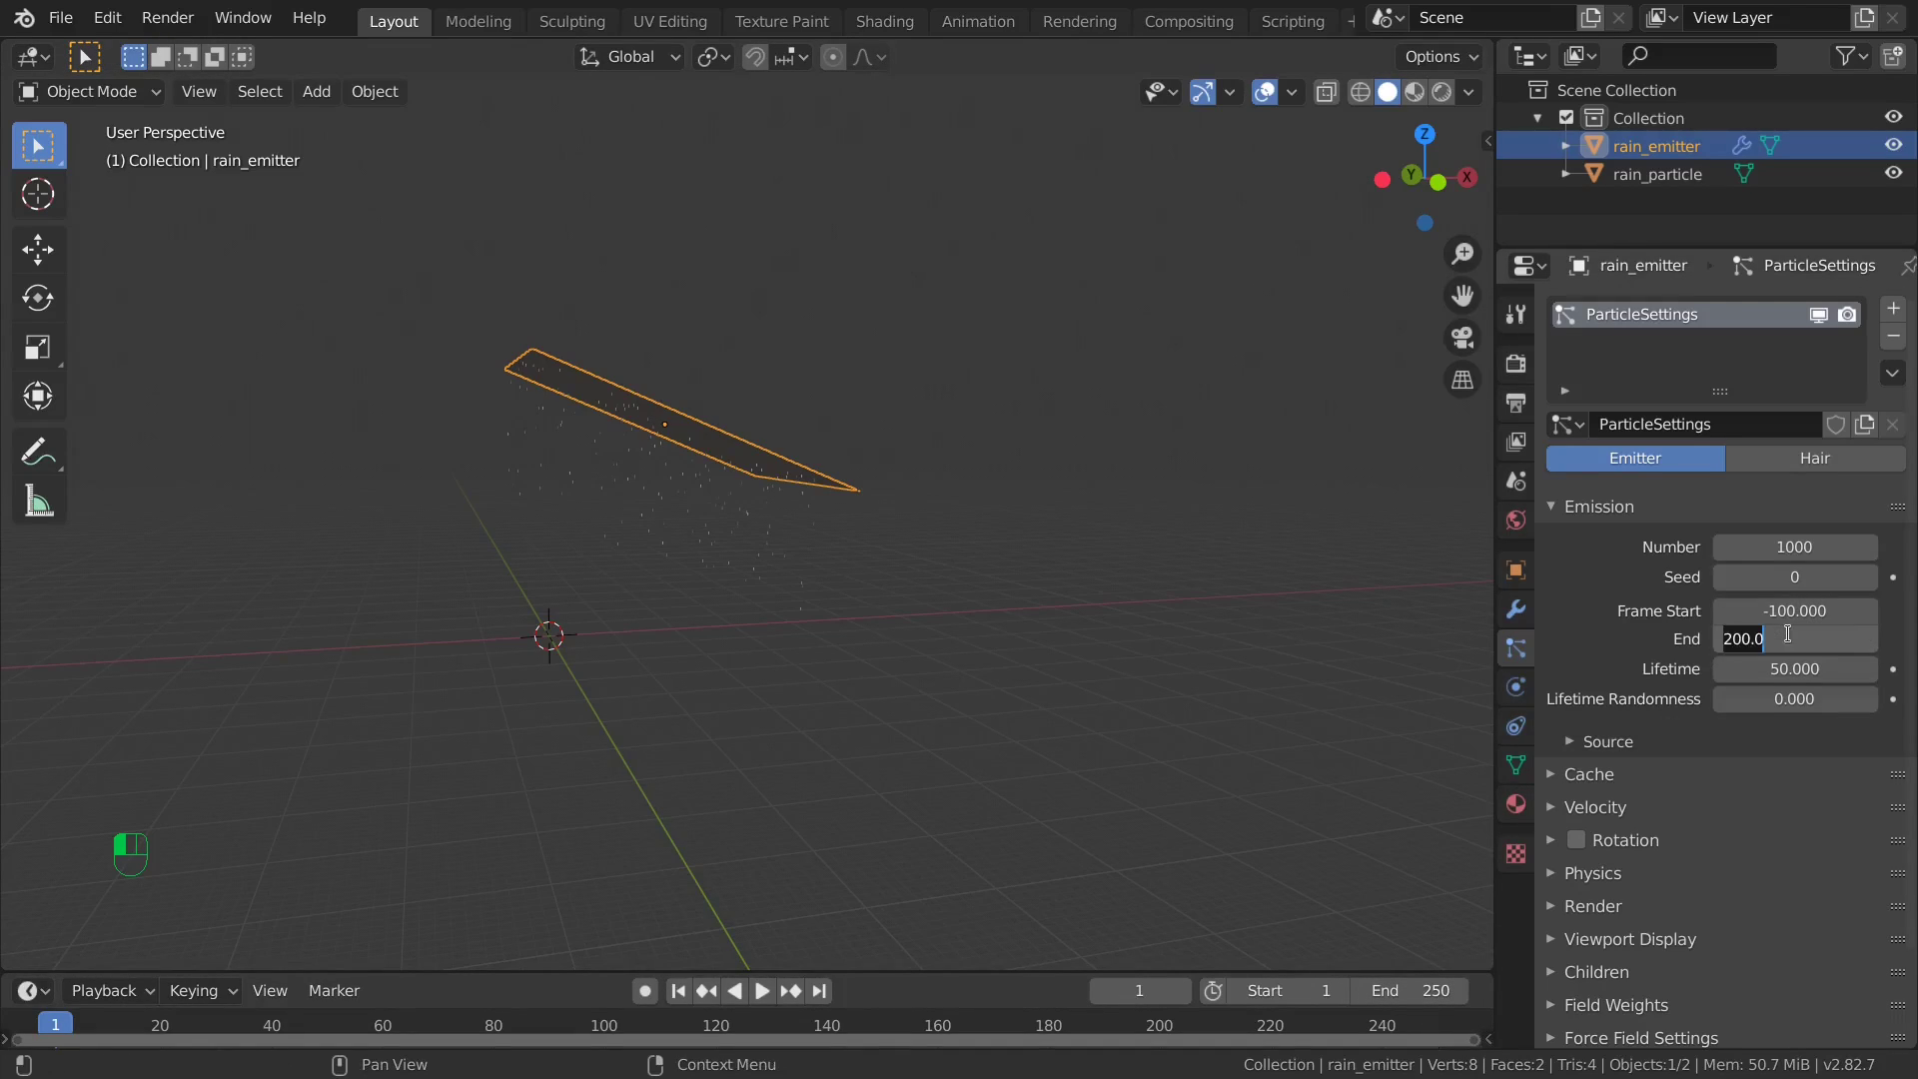
pyautogui.write('250')
pyautogui.press('Return')
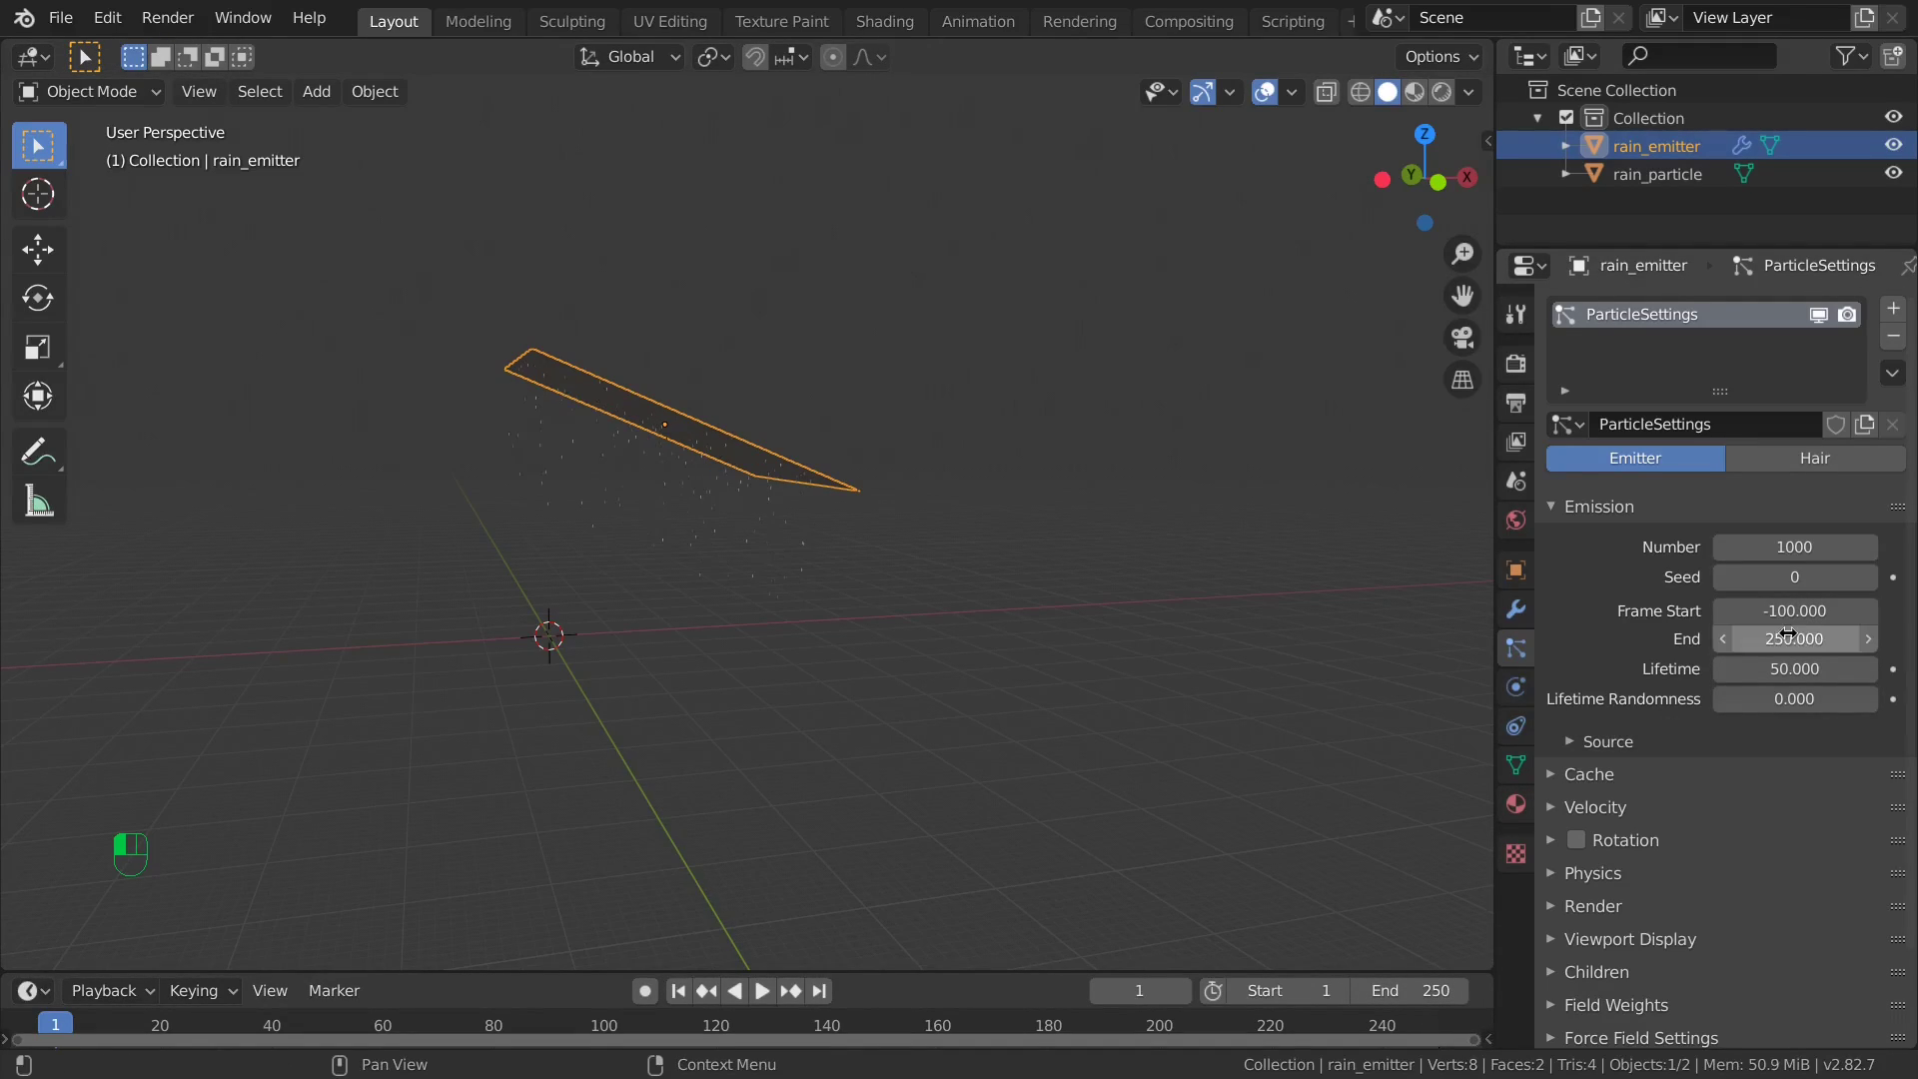
# Set the lifetime of the emitted particles to 100 frames.
pyautogui.click(1795, 665)
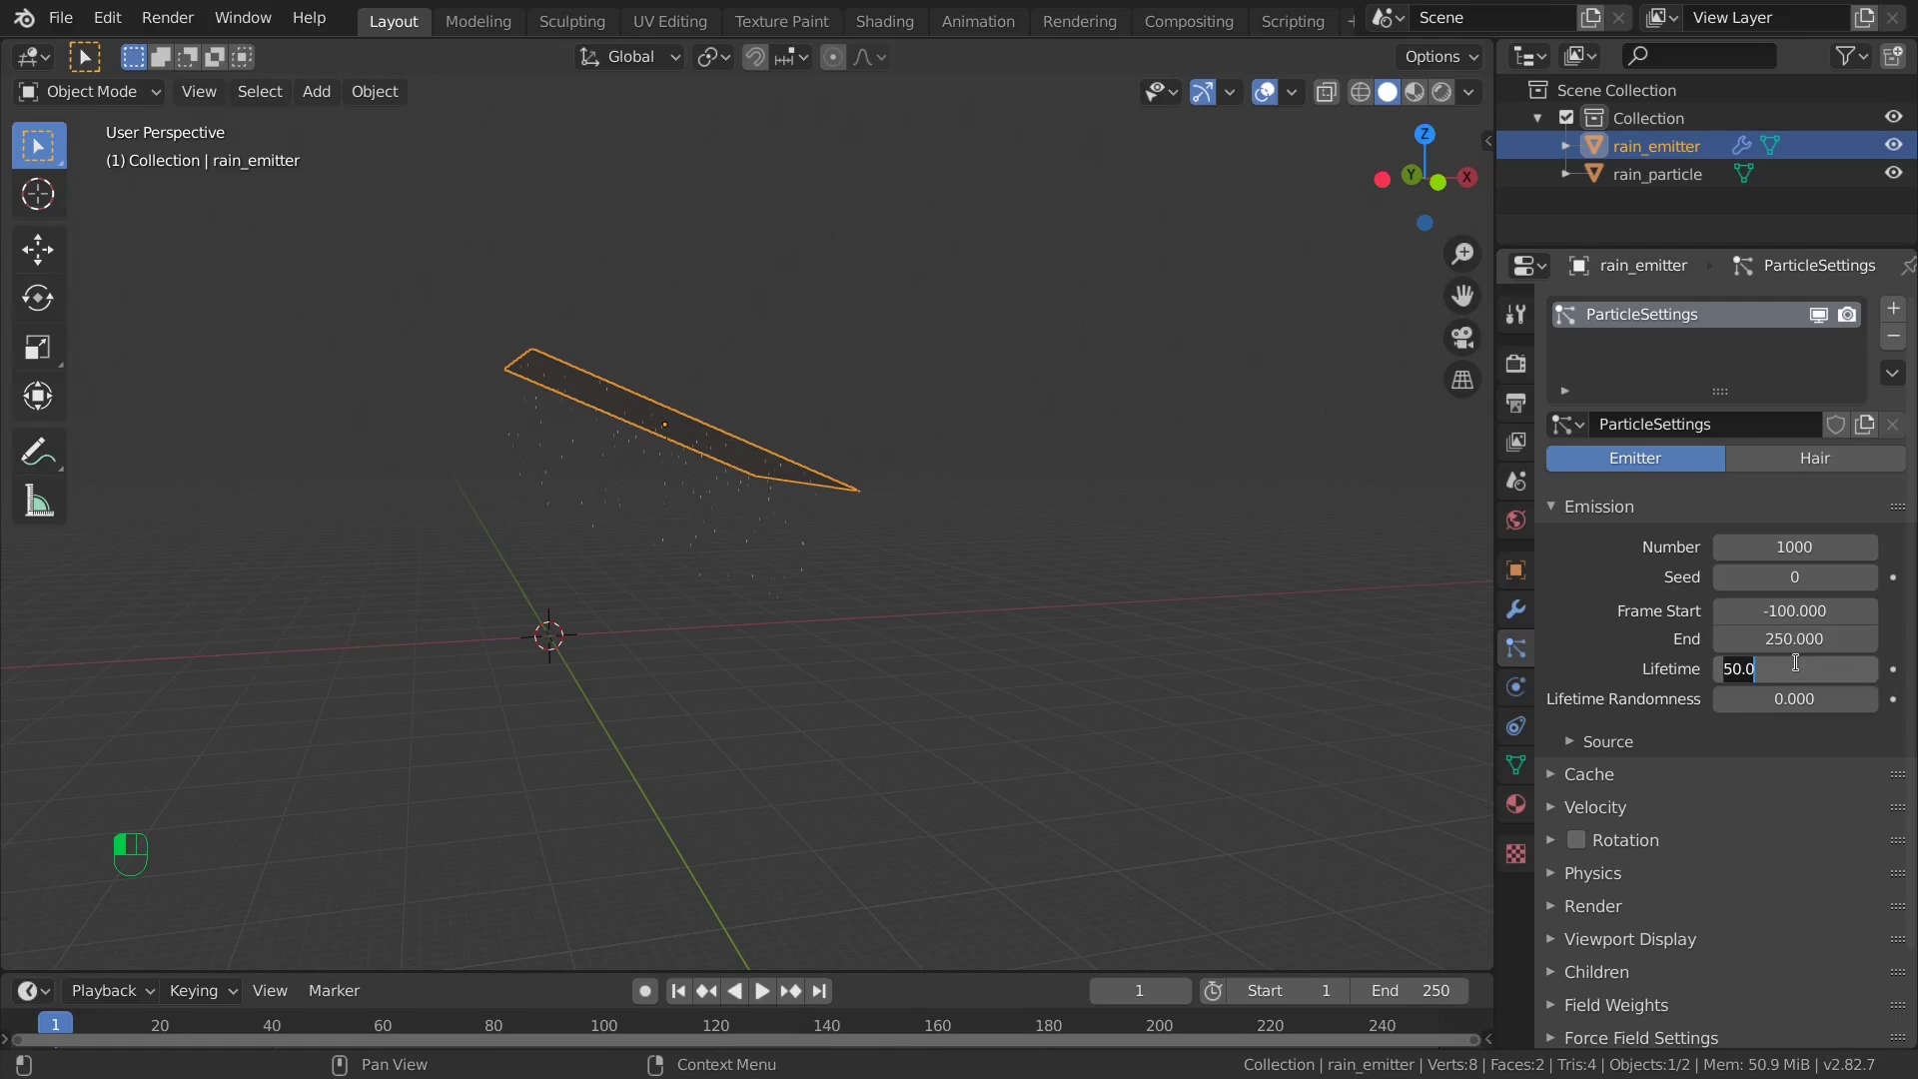
pyautogui.write('100')
pyautogui.press('Return')
# Raise the rain_emitter plane and shift it closer to the Z axis in the front orthographic view.
pyautogui.moveTo(800, 501); pyautogui.dragTo(796, 516, button='middle')
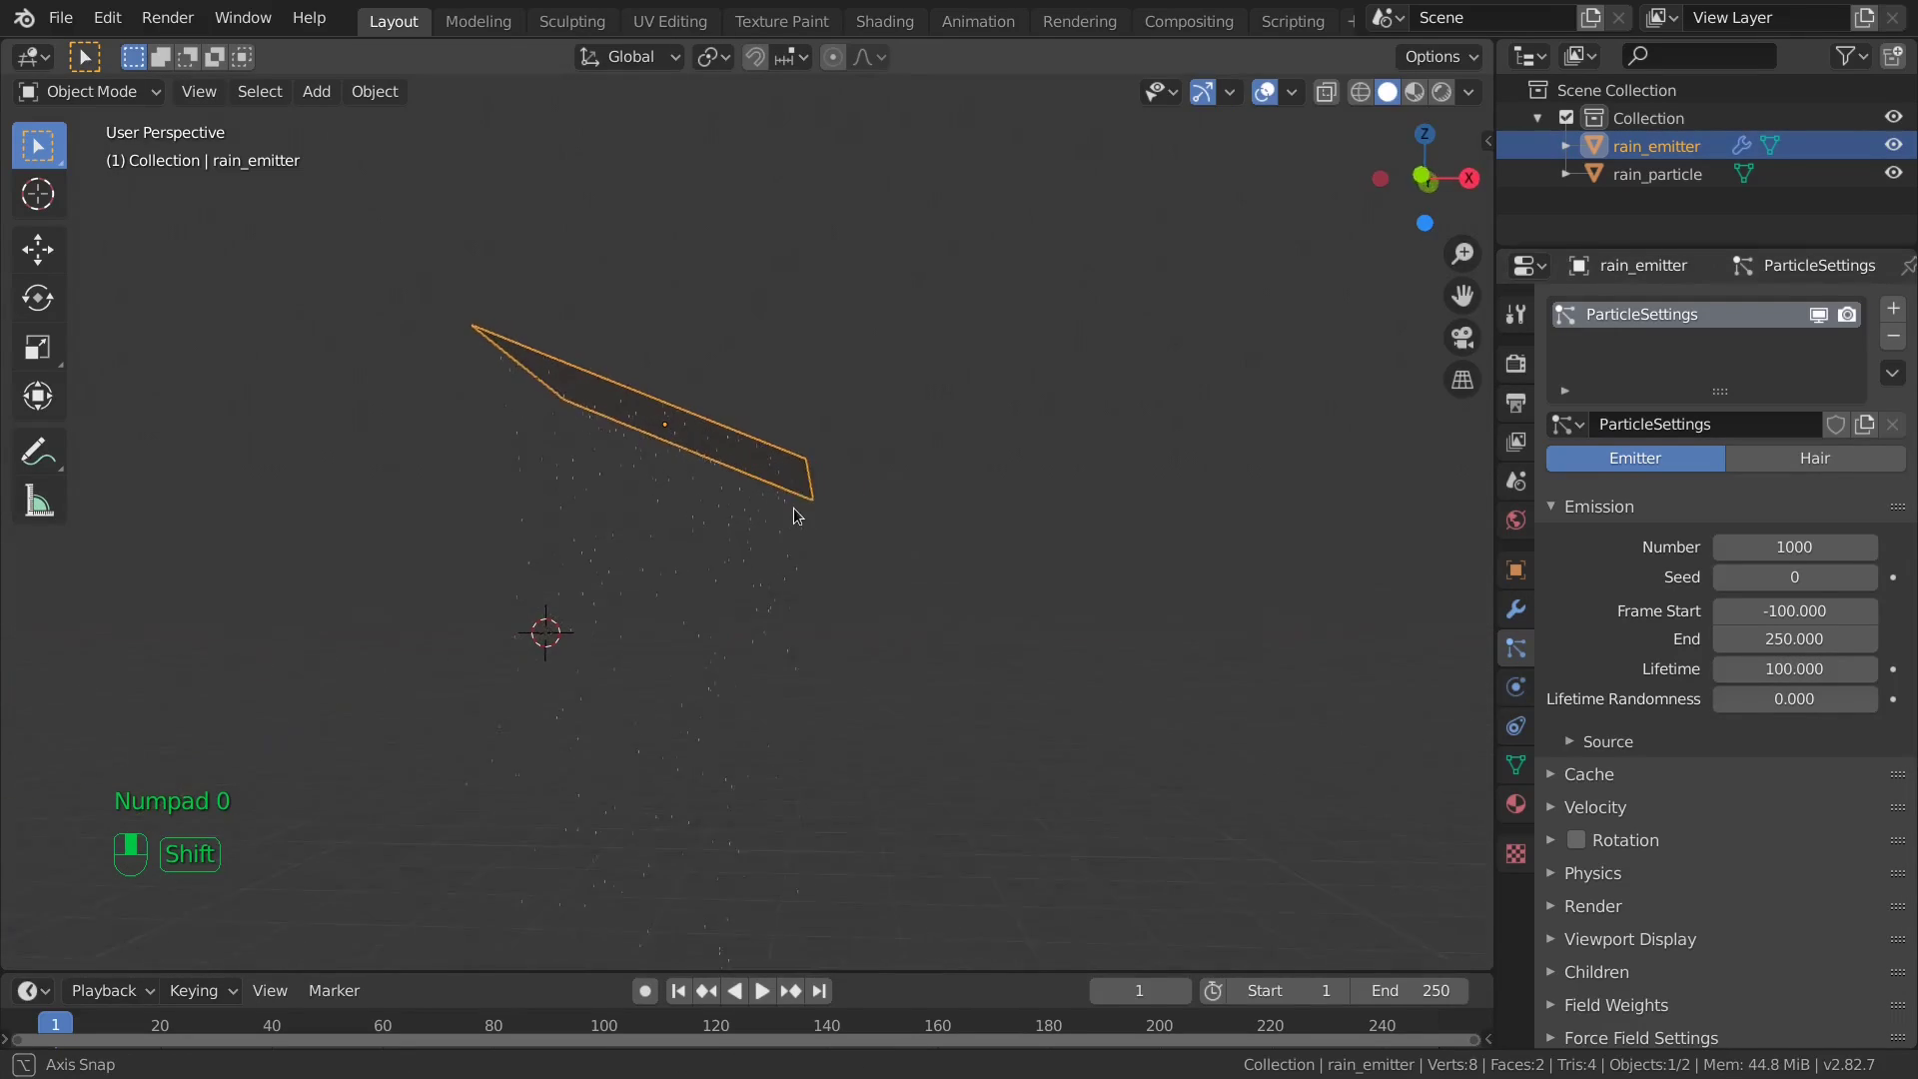
pyautogui.press('KP_1')
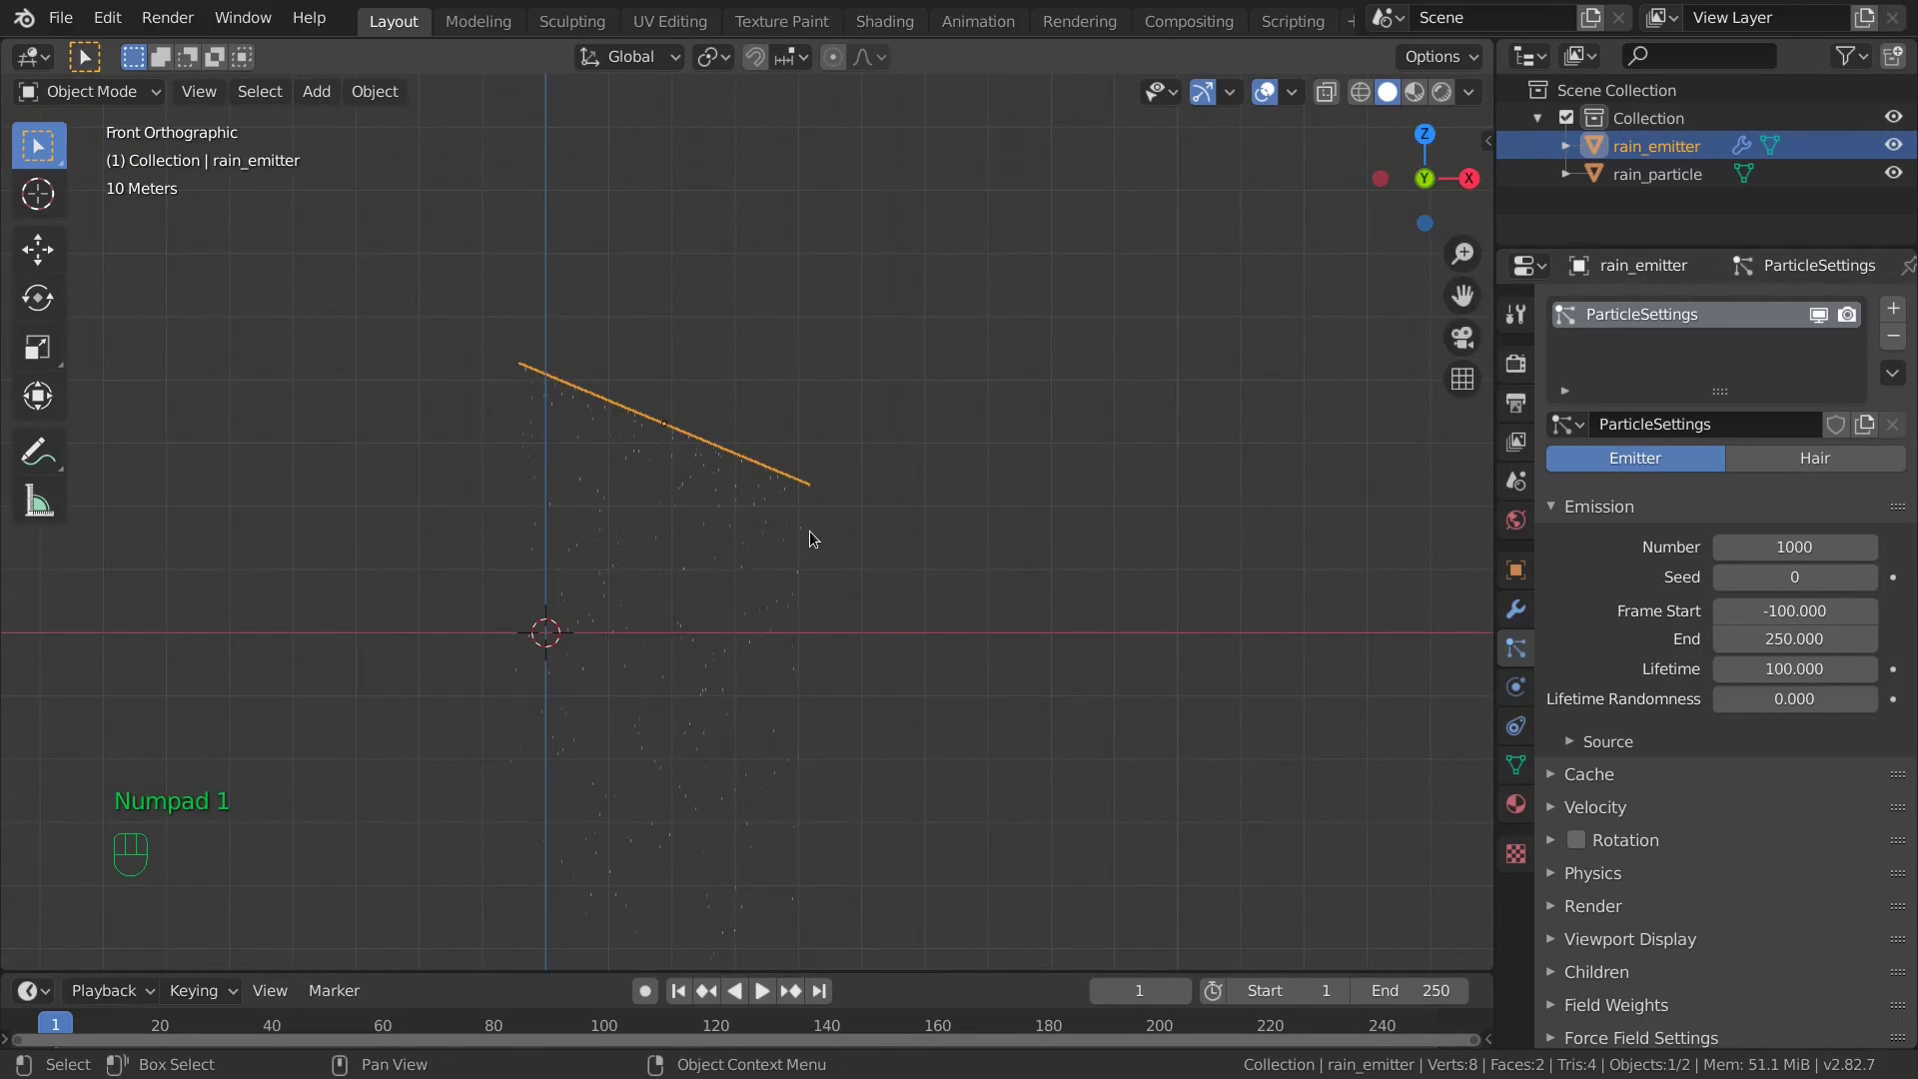
pyautogui.scroll(-4, 809, 539)
pyautogui.press('g')
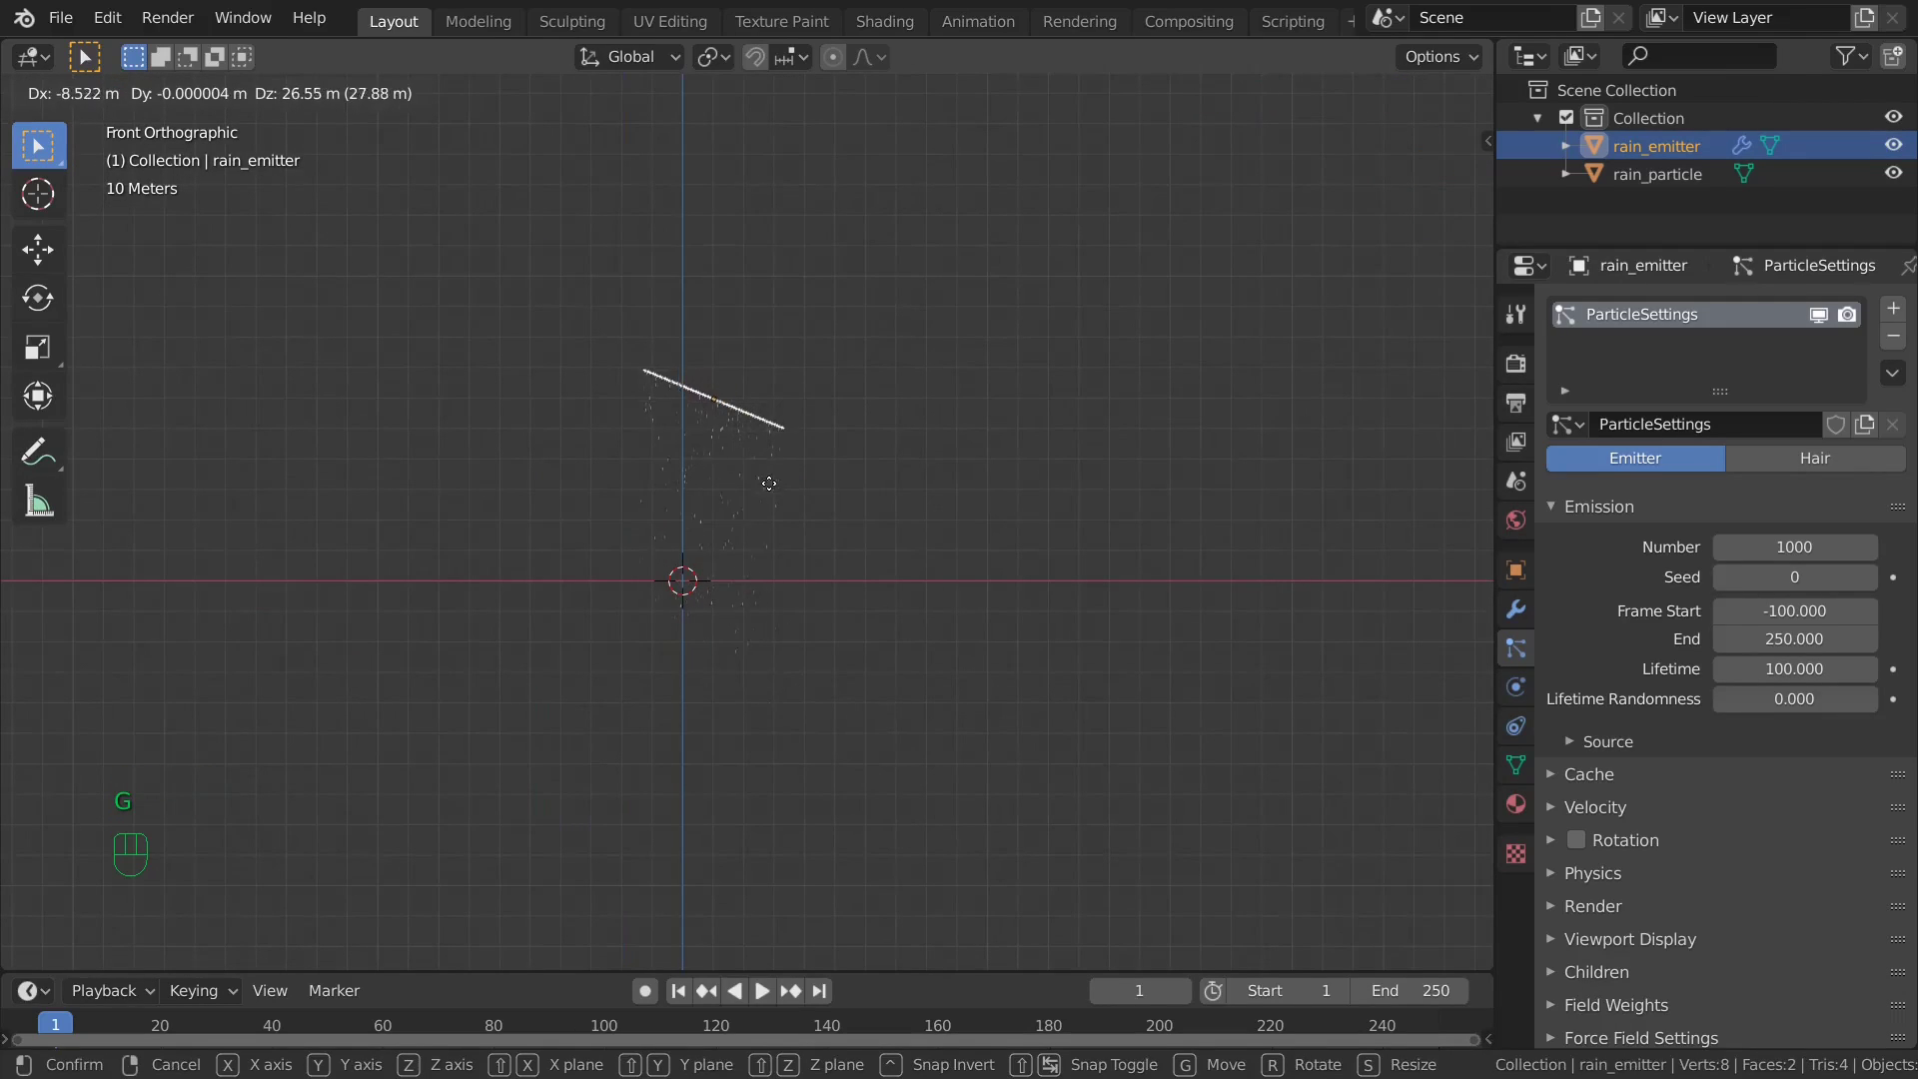
pyautogui.click(812, 464)
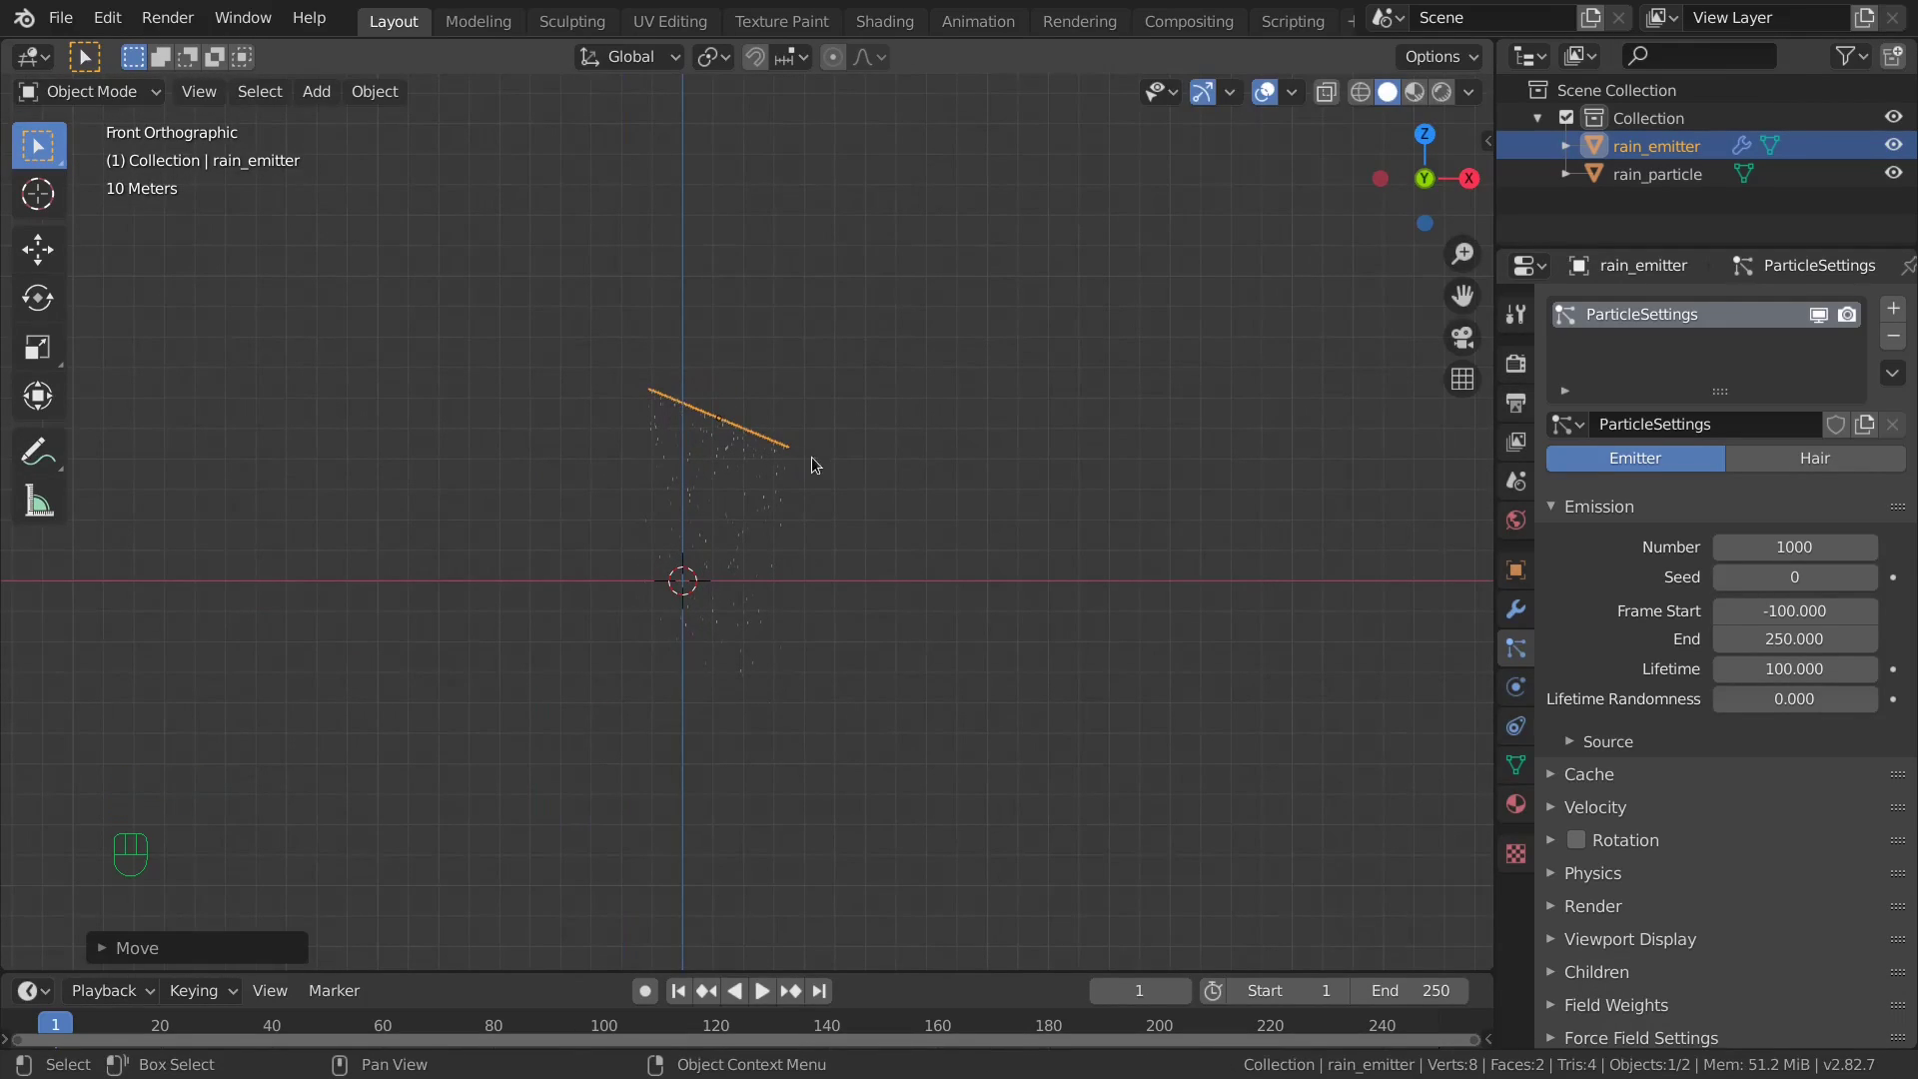
pyautogui.scroll(3, 729, 547)
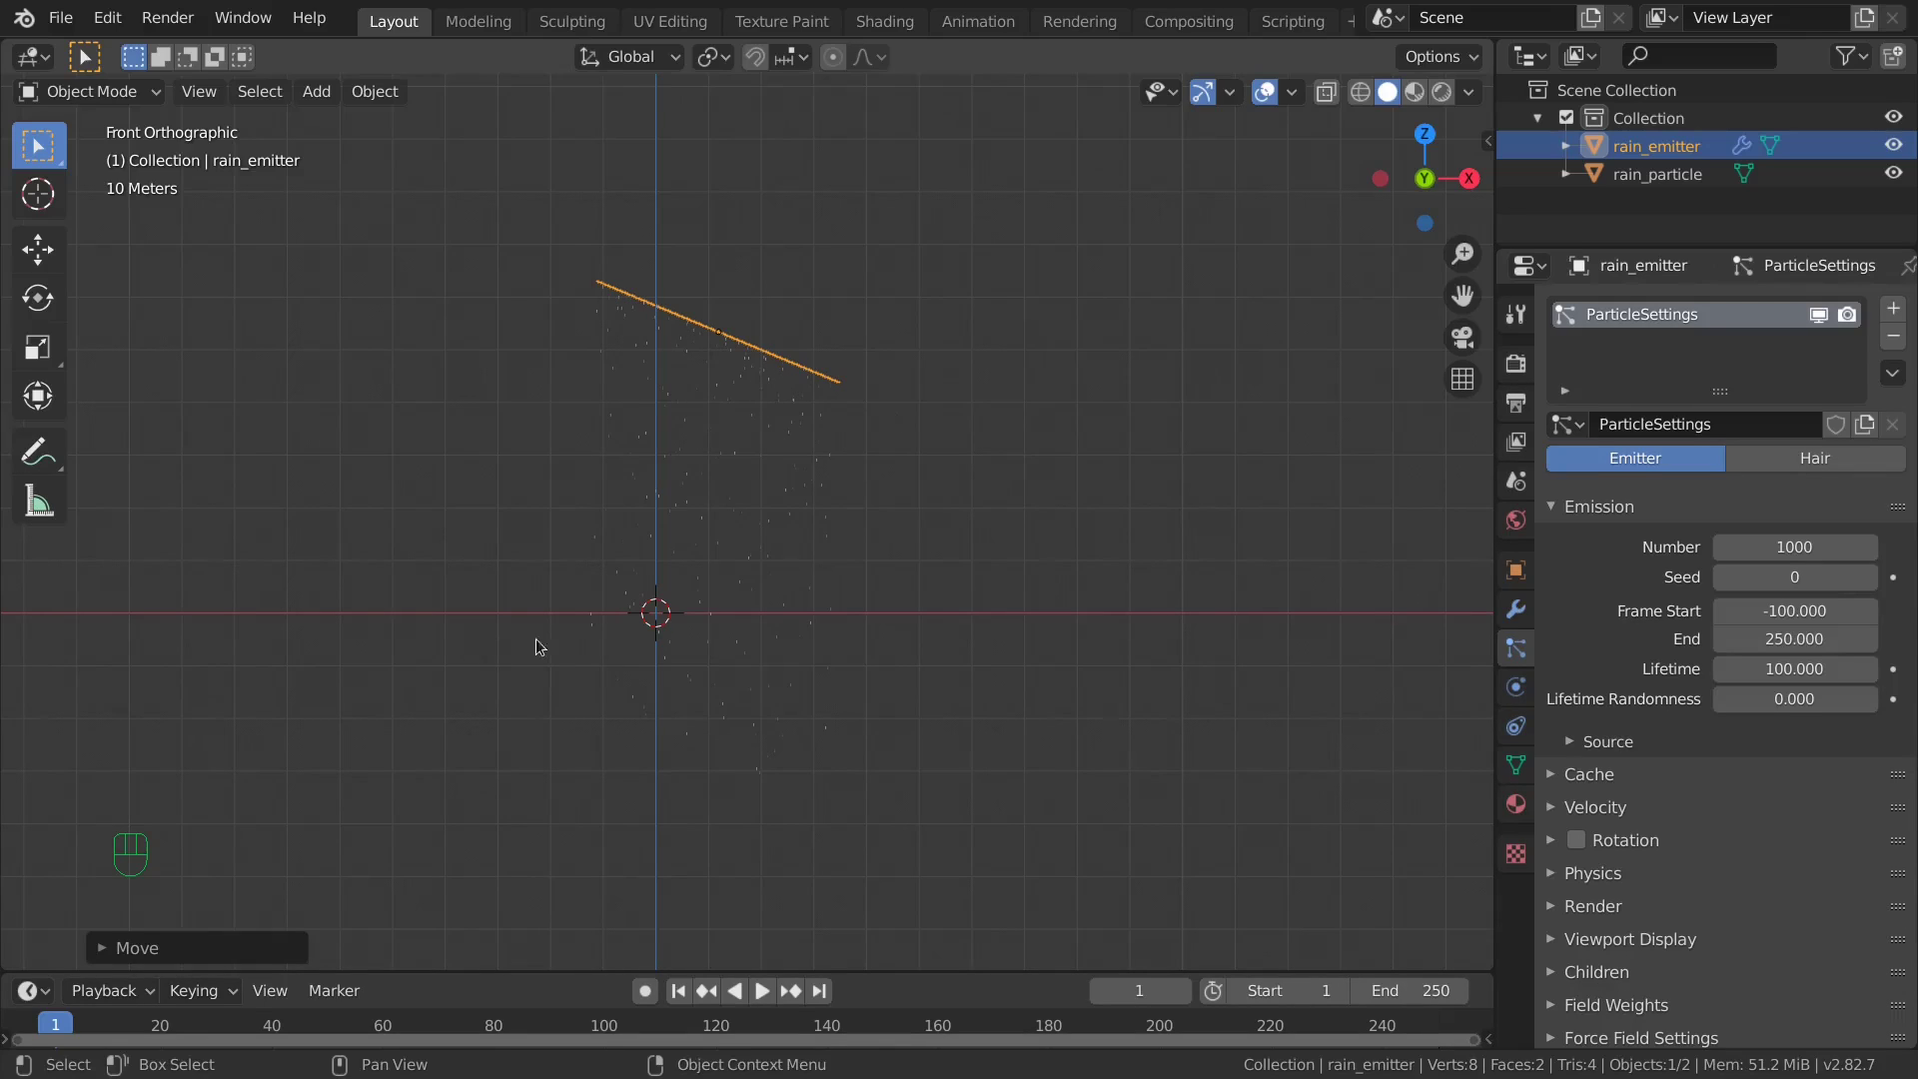
pyautogui.scroll(3, 668, 627)
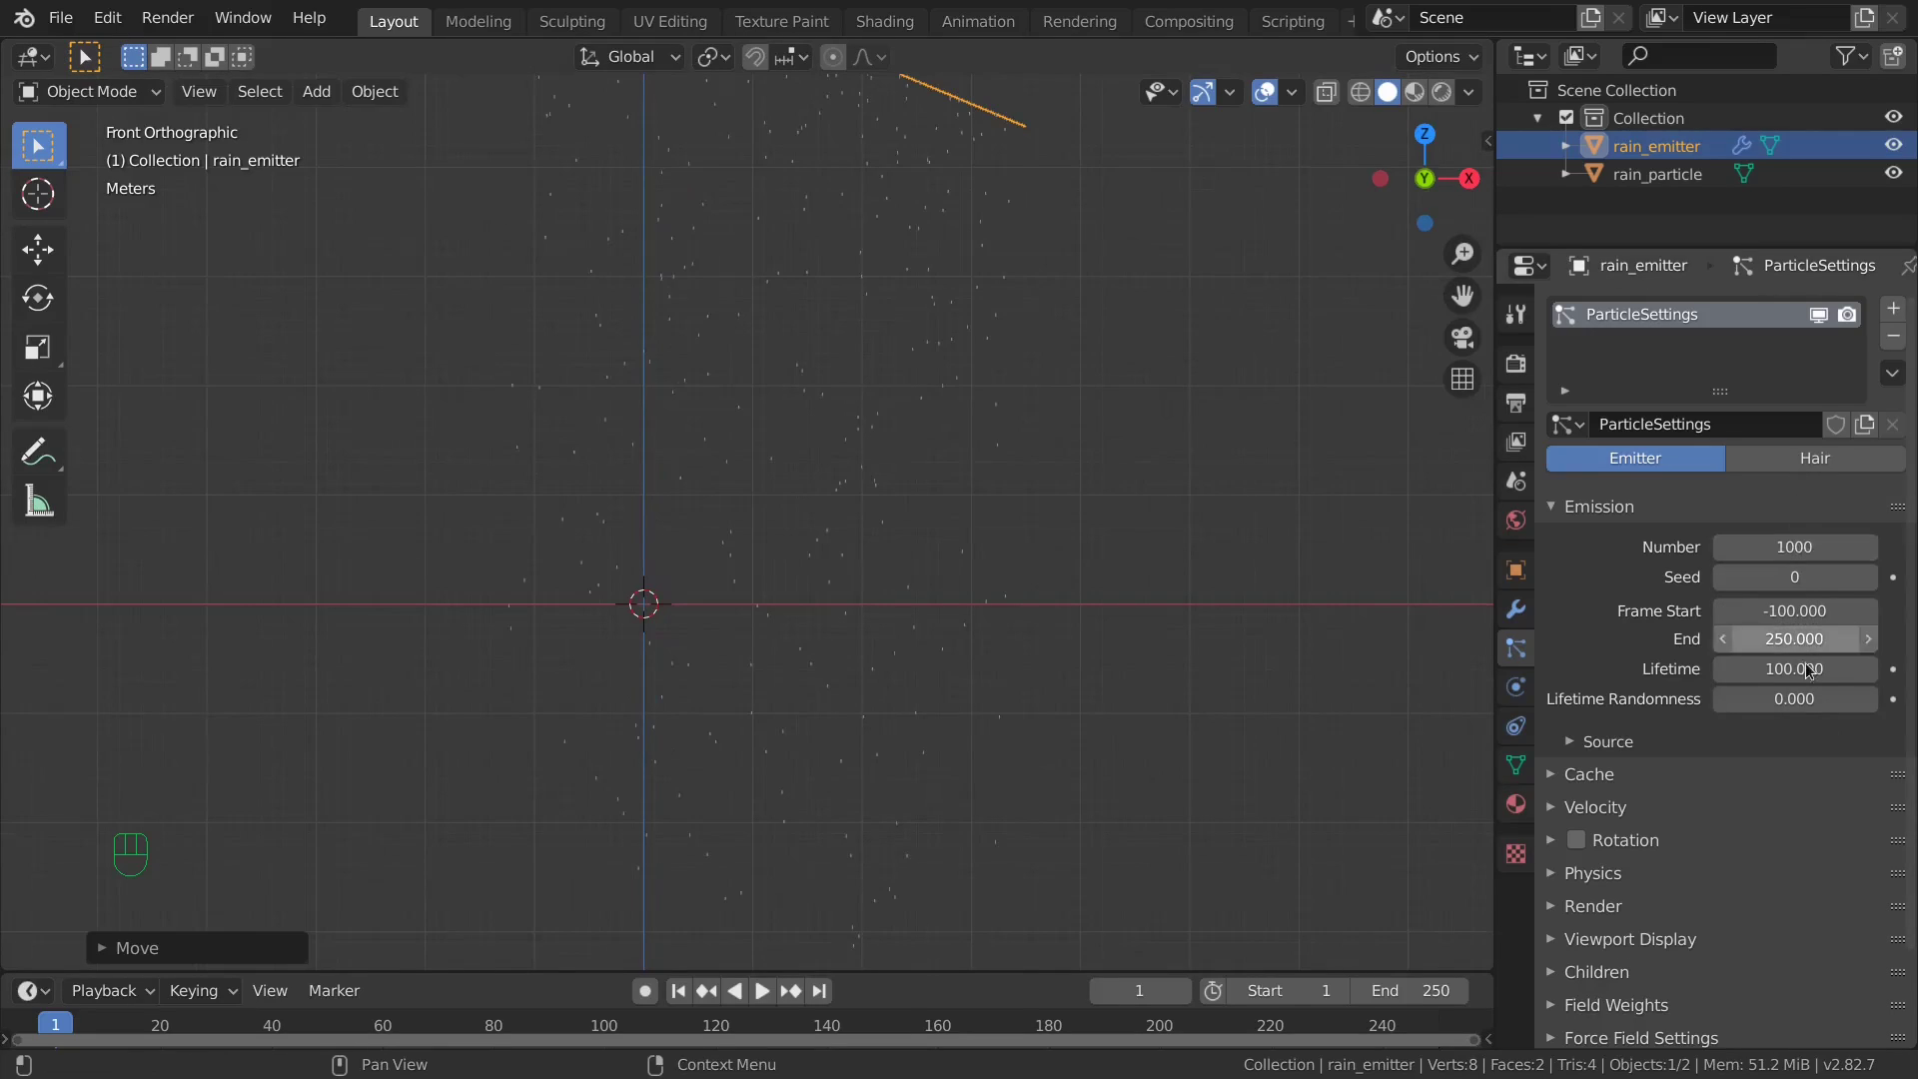
pyautogui.scroll(-3, 679, 576)
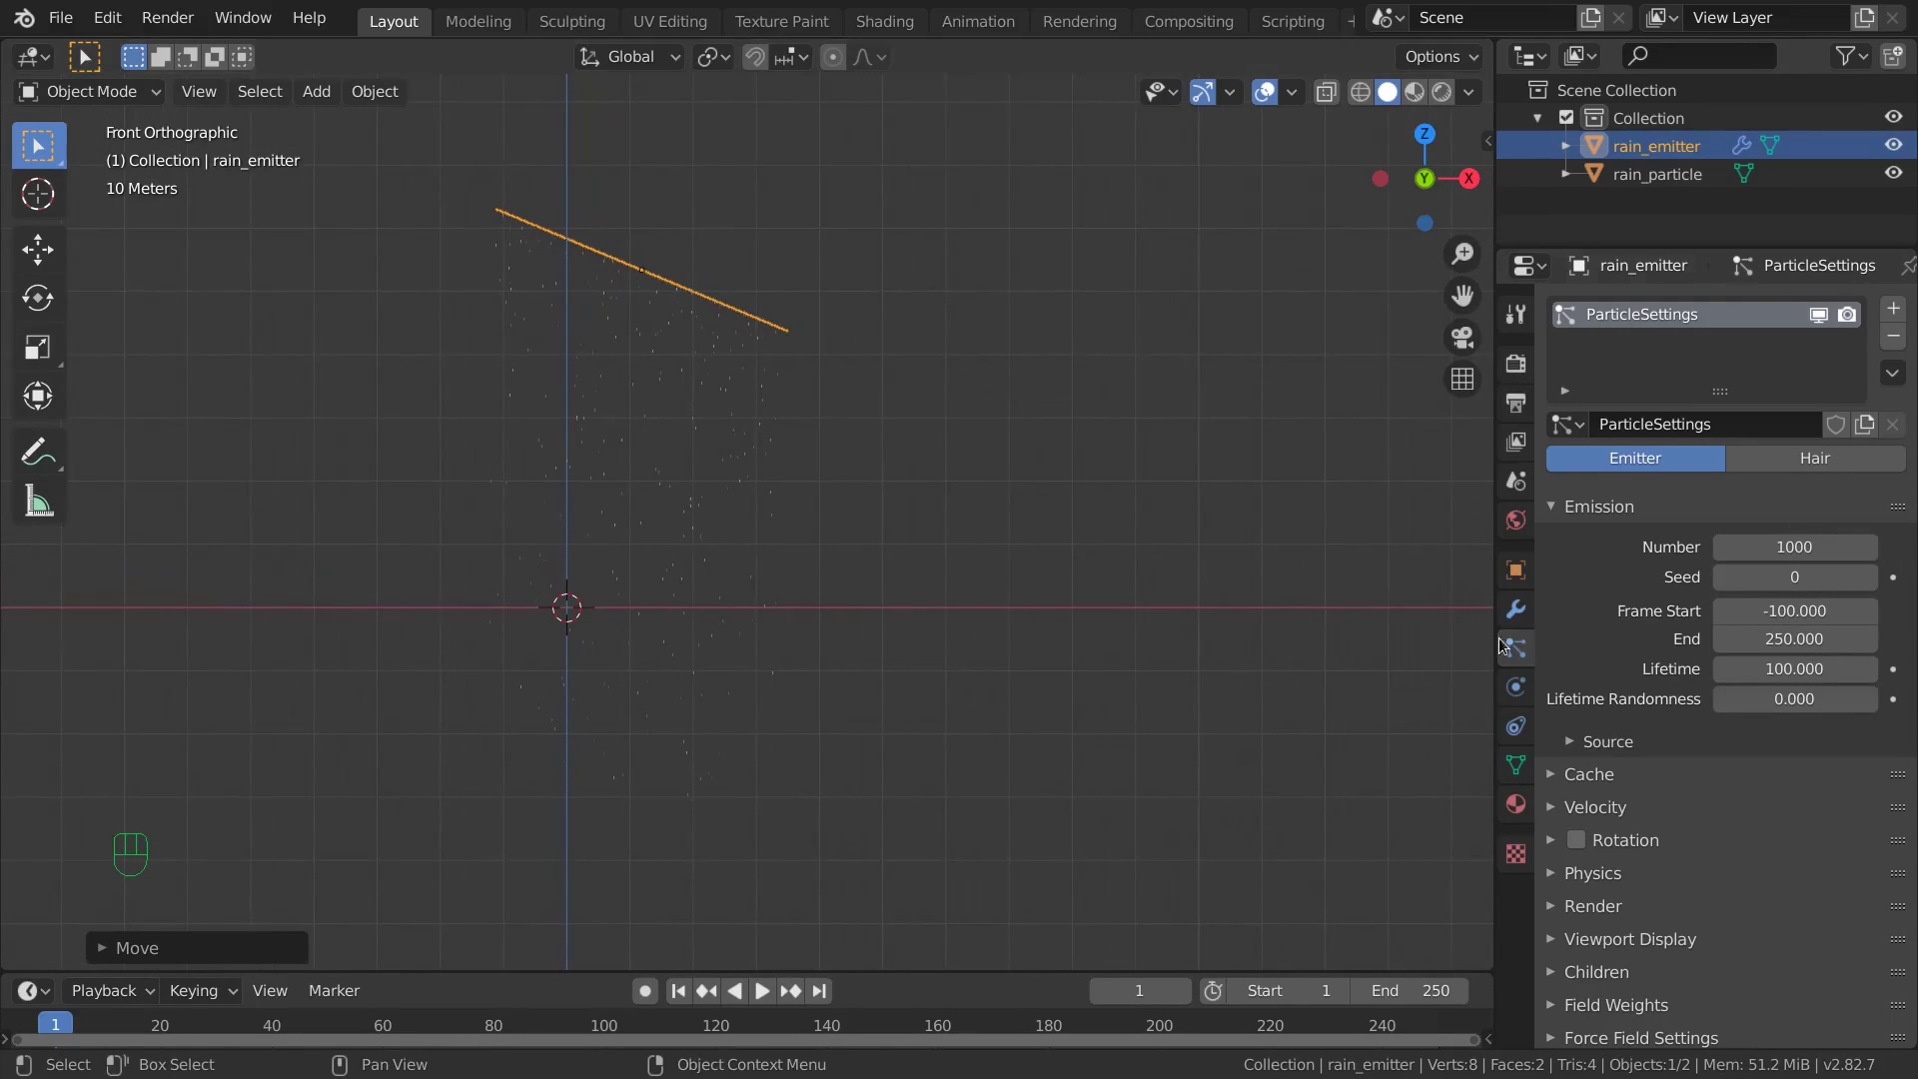
# Play the animation and set the particles' normal velocity to 10 m/s.
pyautogui.click(1595, 811)
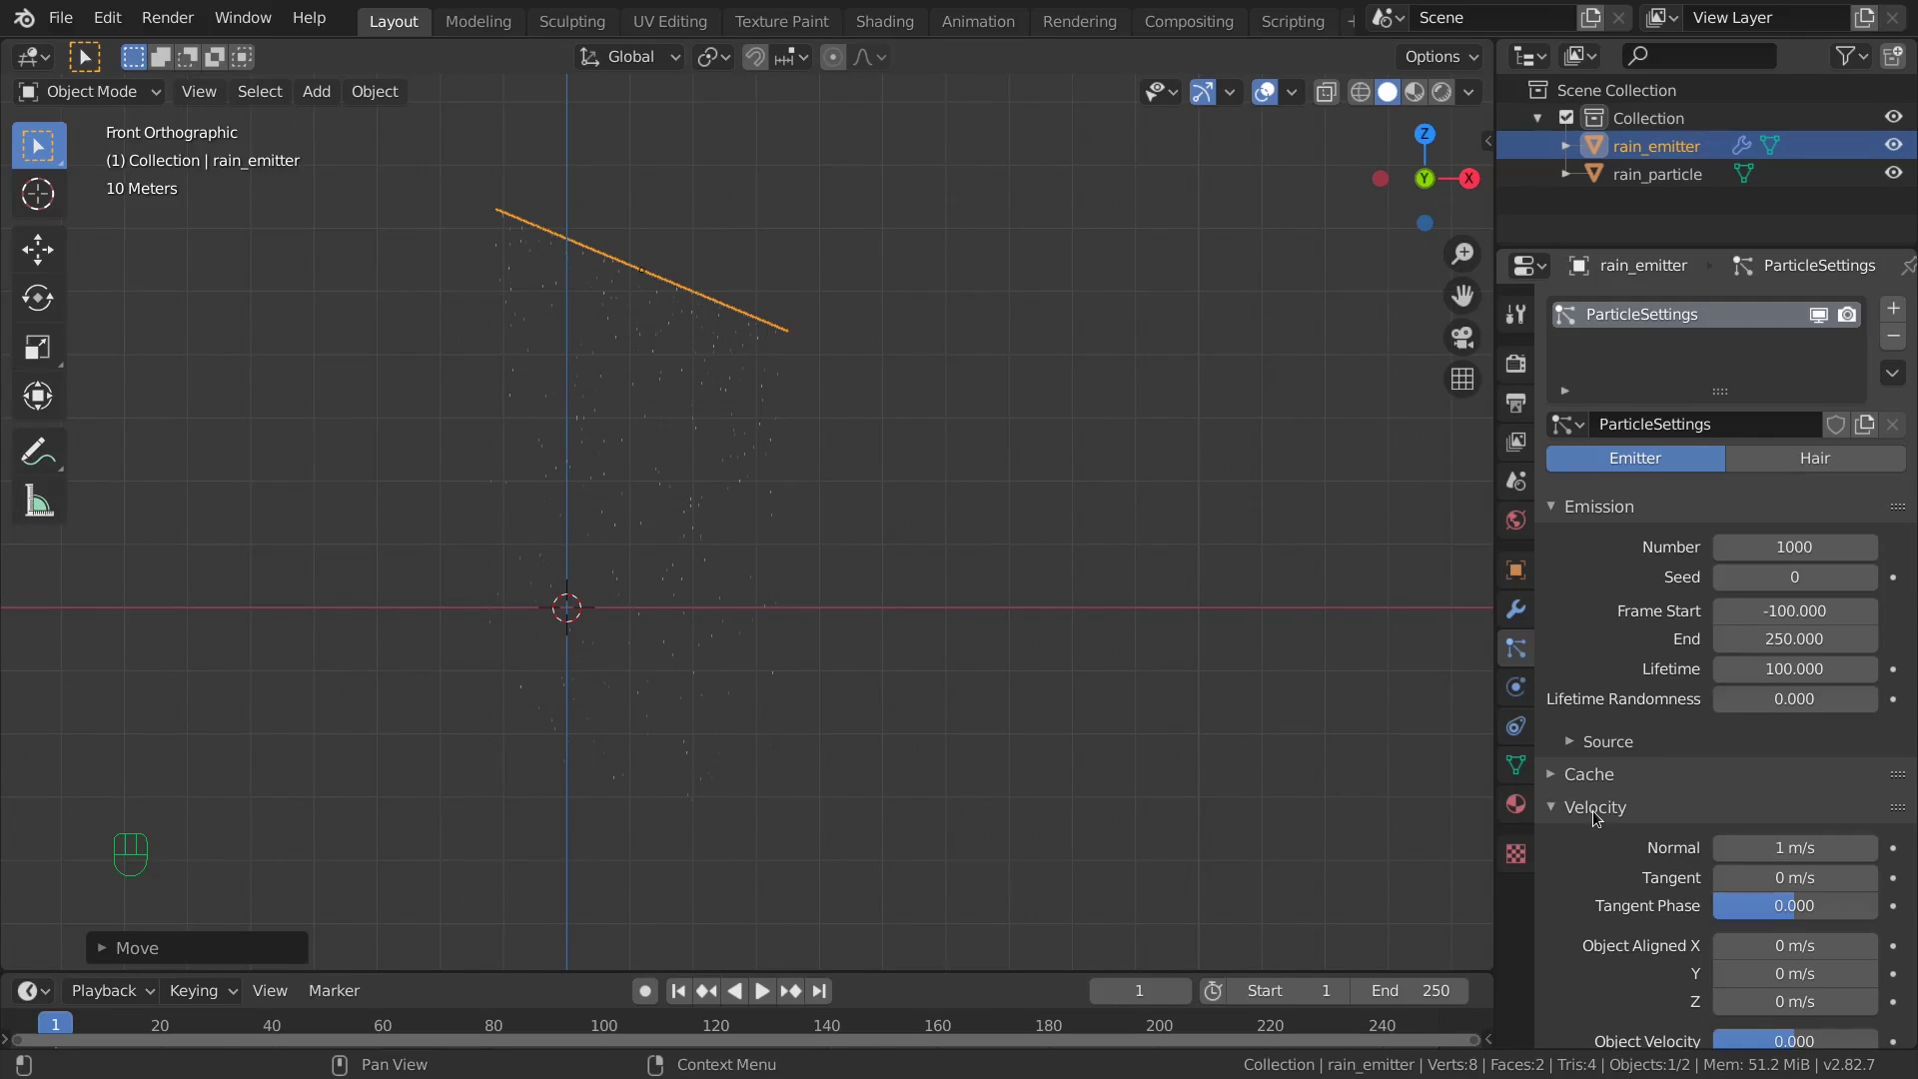
pyautogui.click(755, 1001)
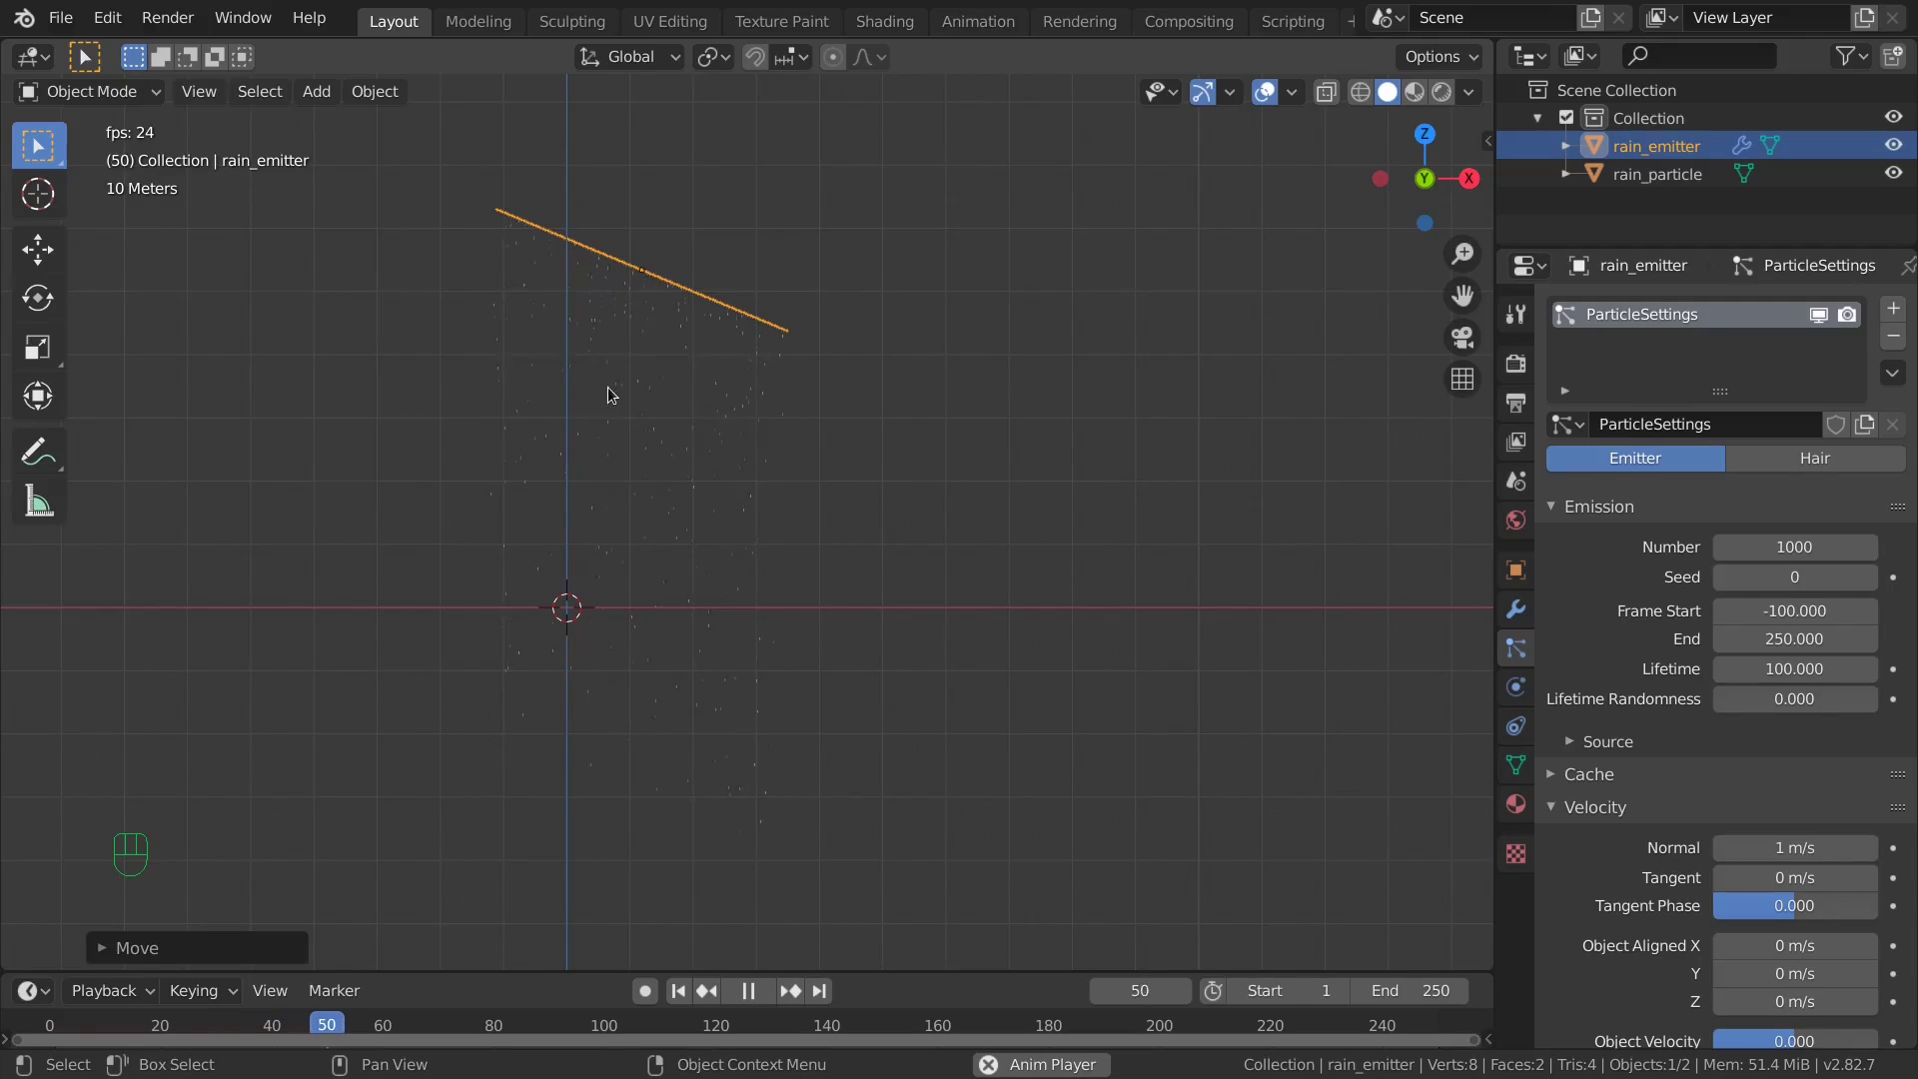
pyautogui.click(1786, 844)
pyautogui.write('10')
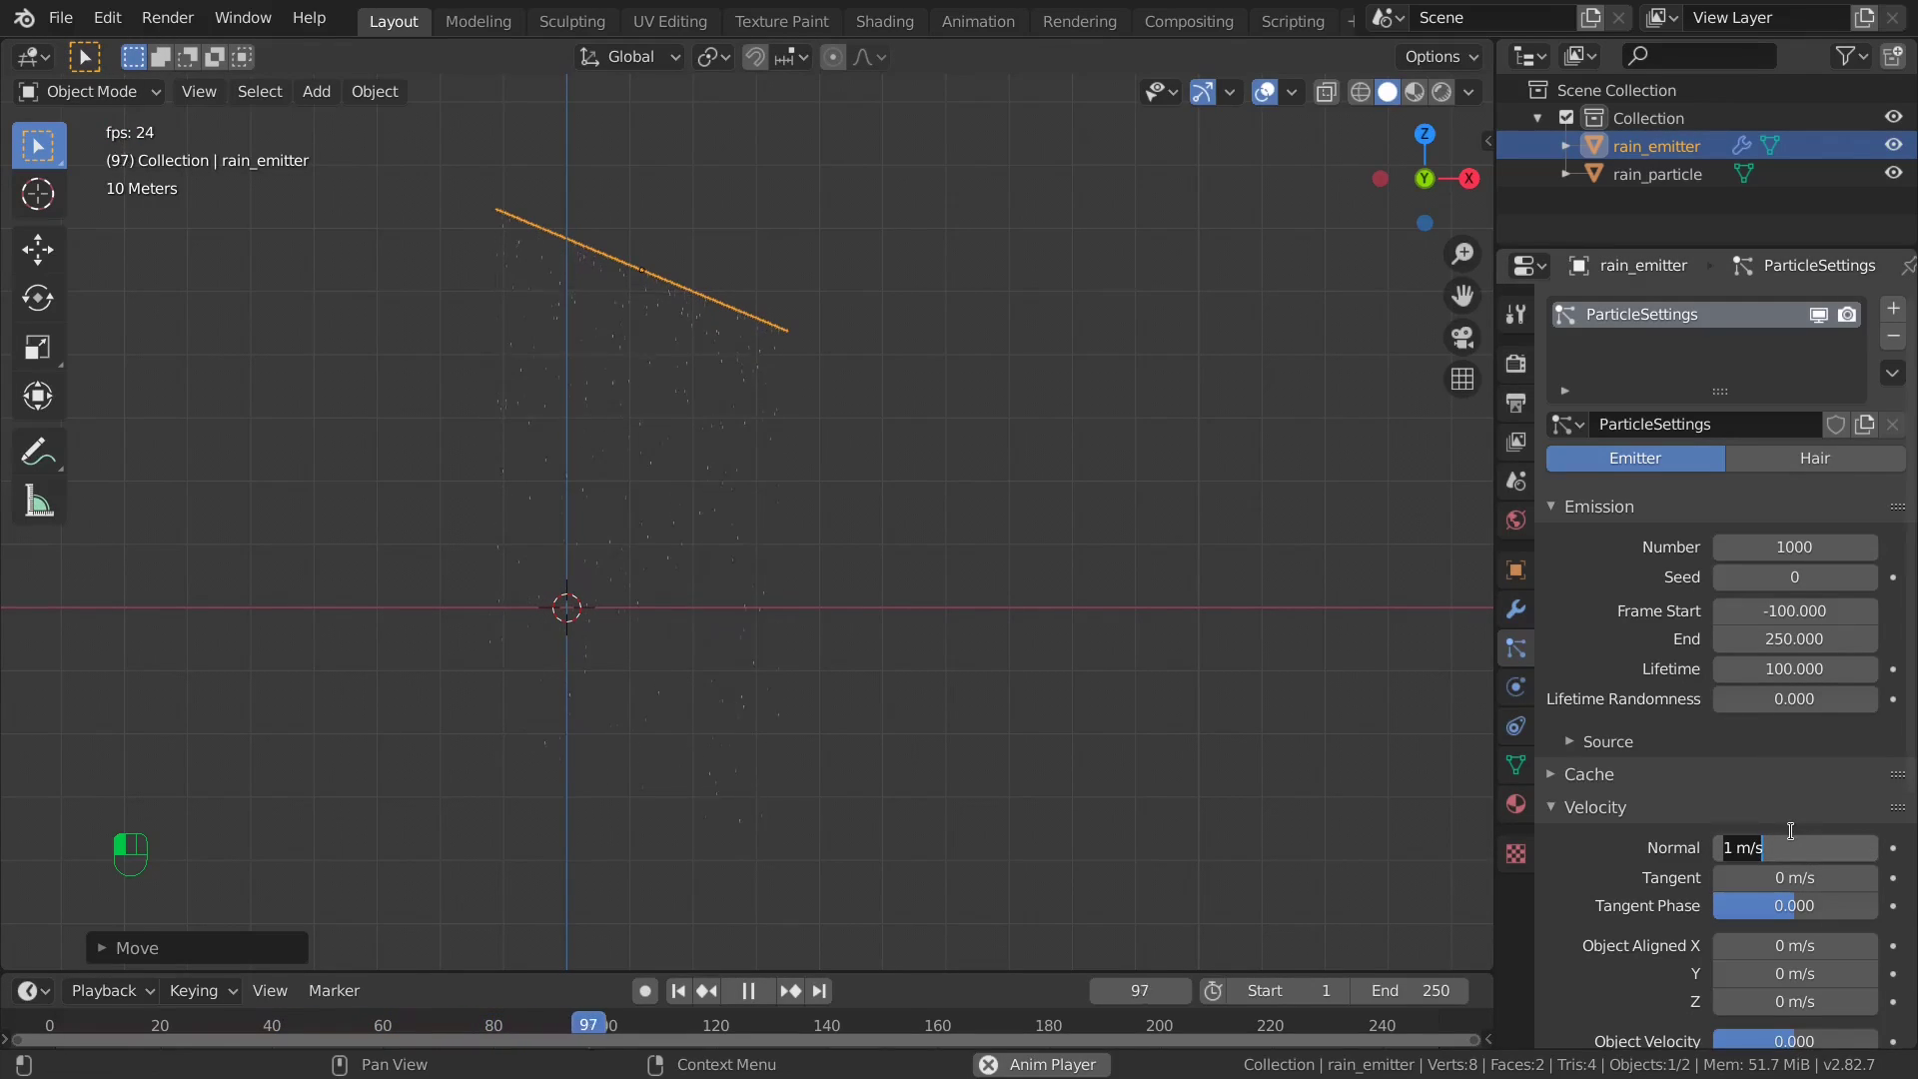
pyautogui.press('Return')
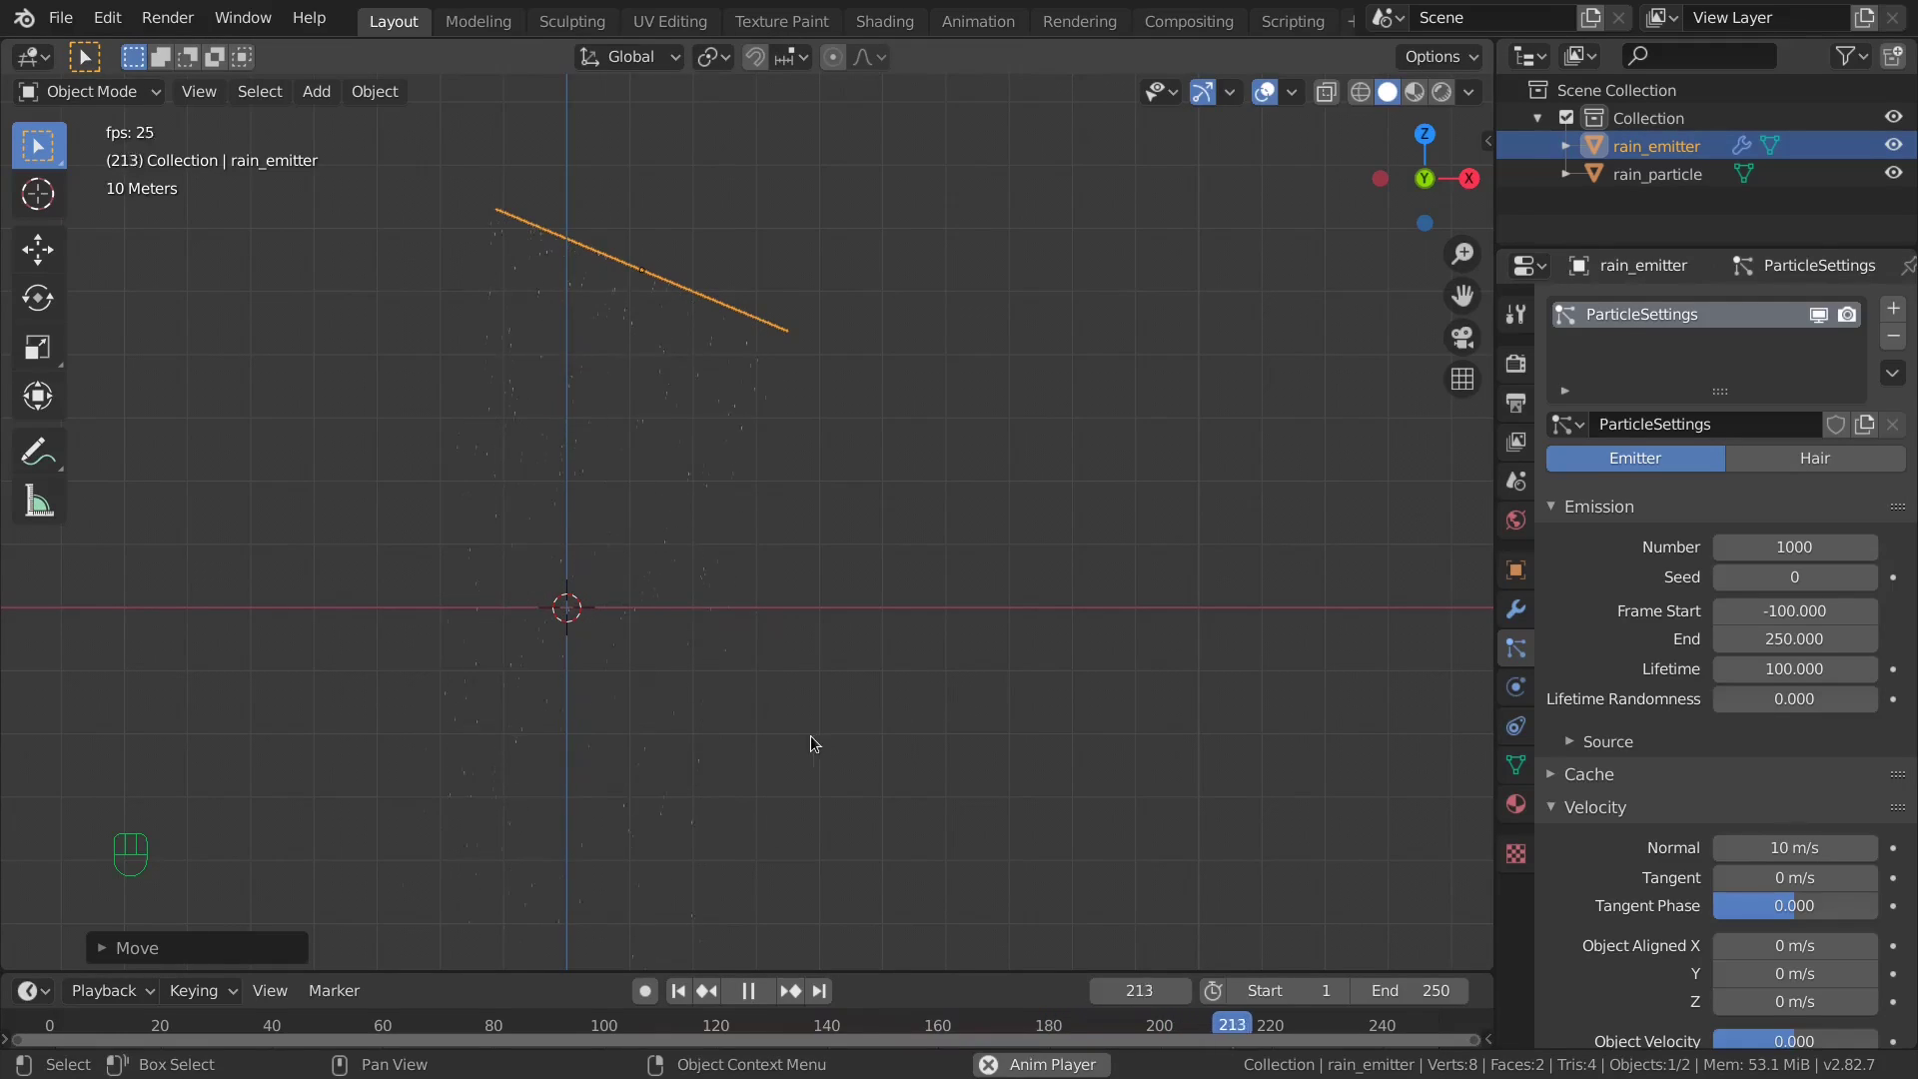
pyautogui.scroll(-4, 525, 624)
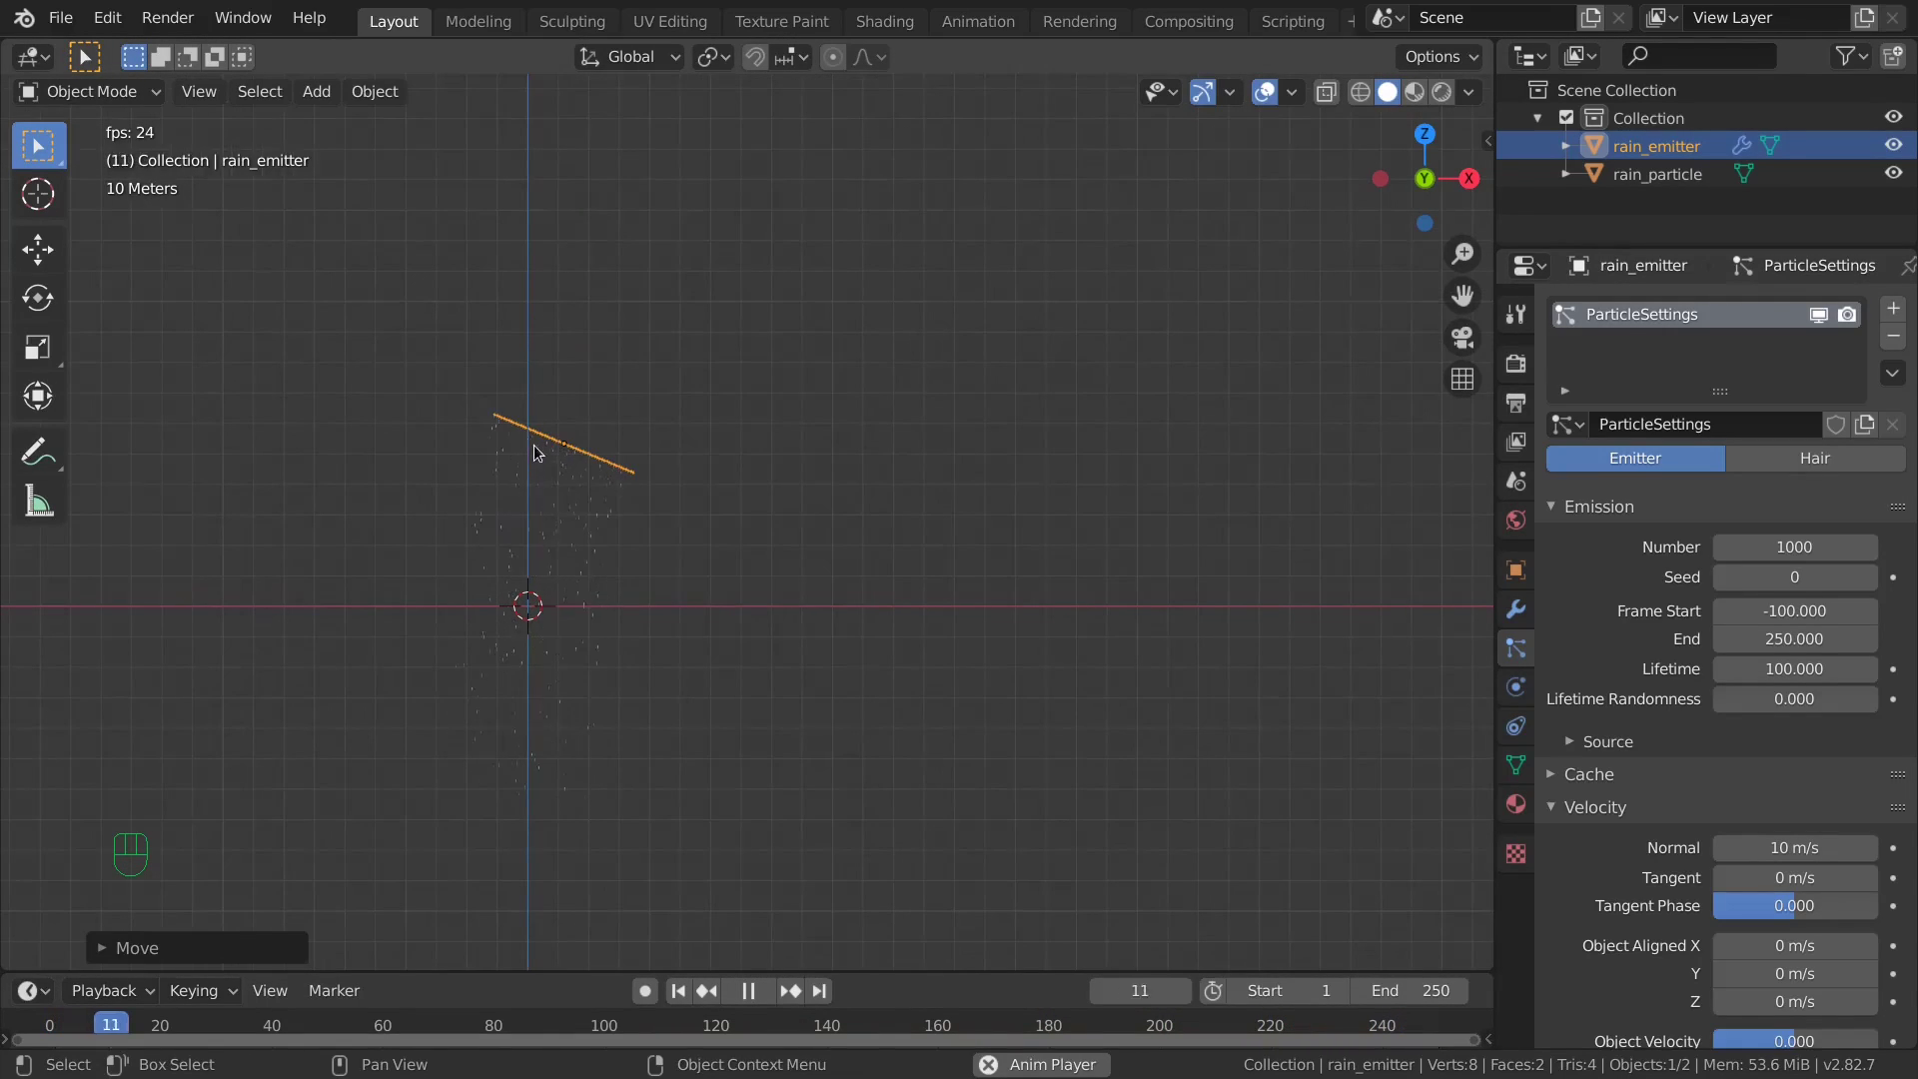
# Reduce the lifetime of the emitted particles to 74.9 frames while the animation plays.
pyautogui.scroll(6, 525, 490)
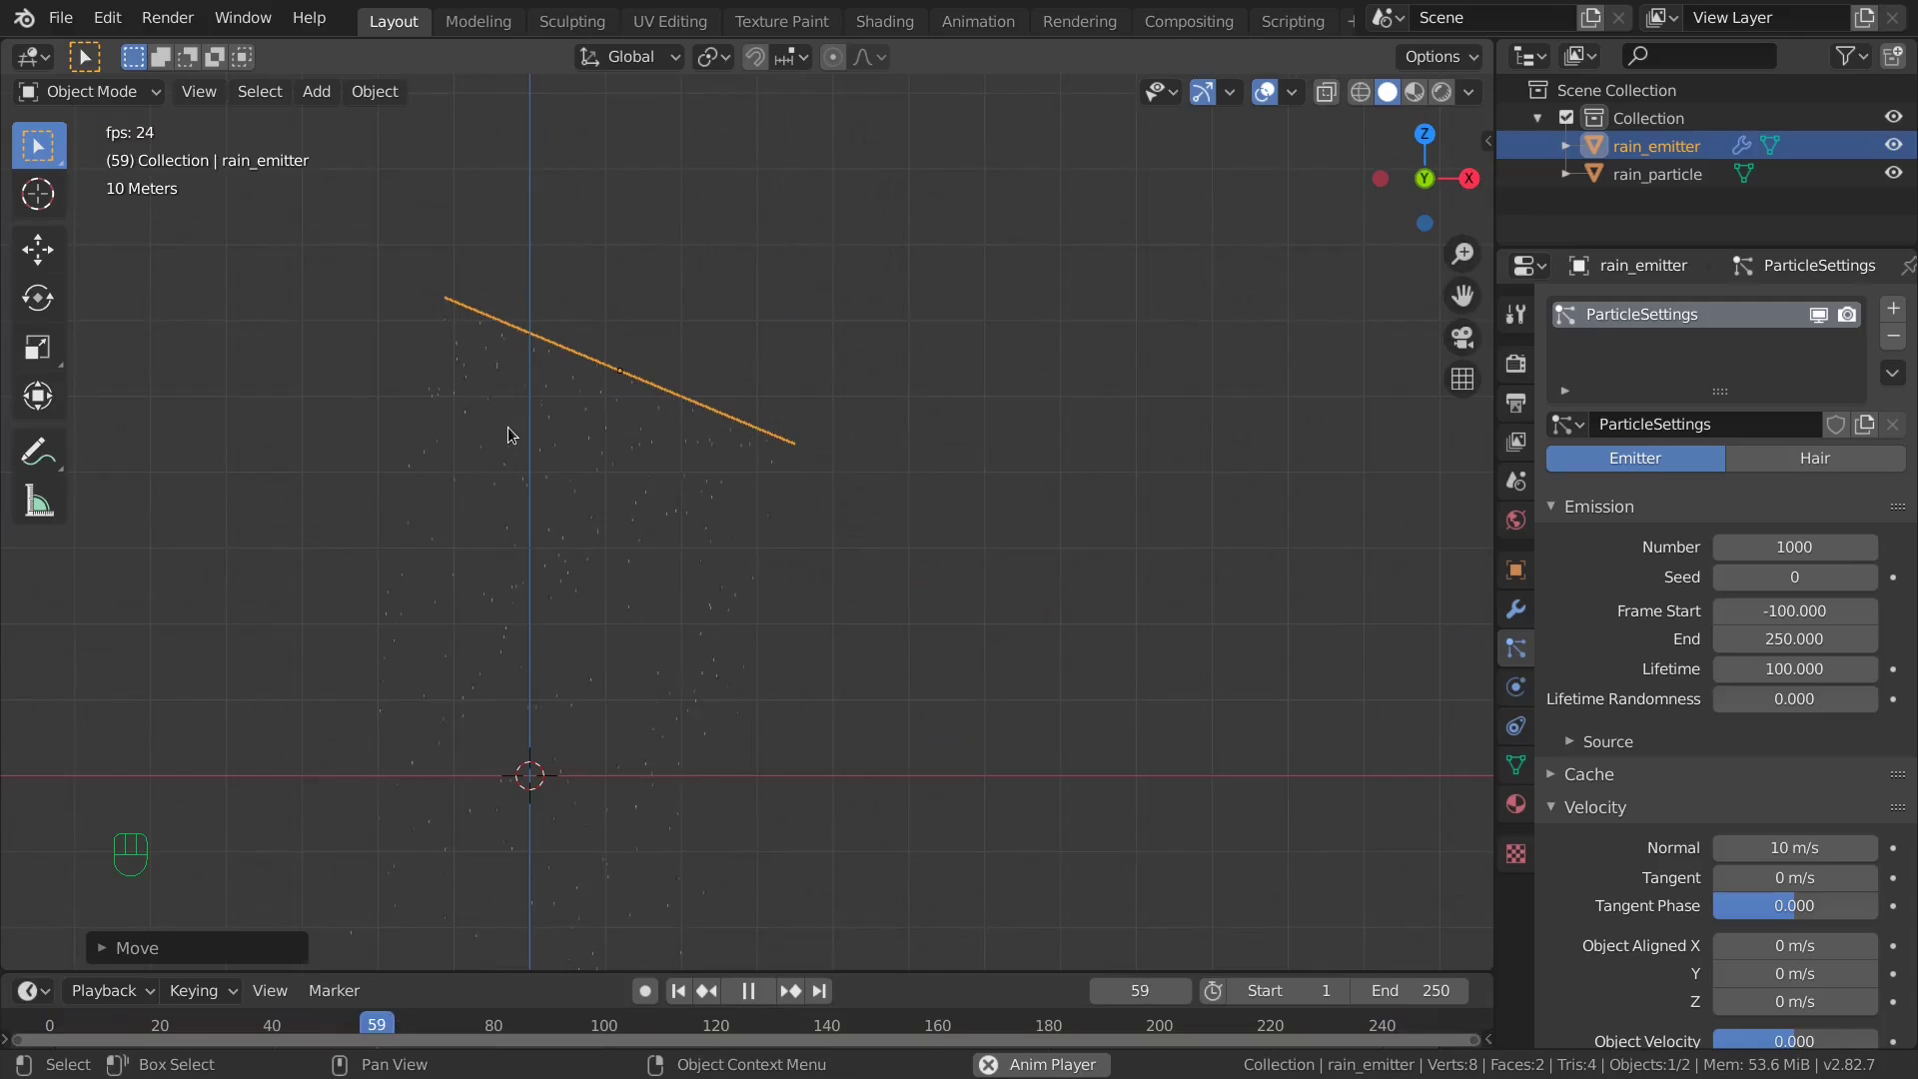
pyautogui.scroll(-1, 797, 610)
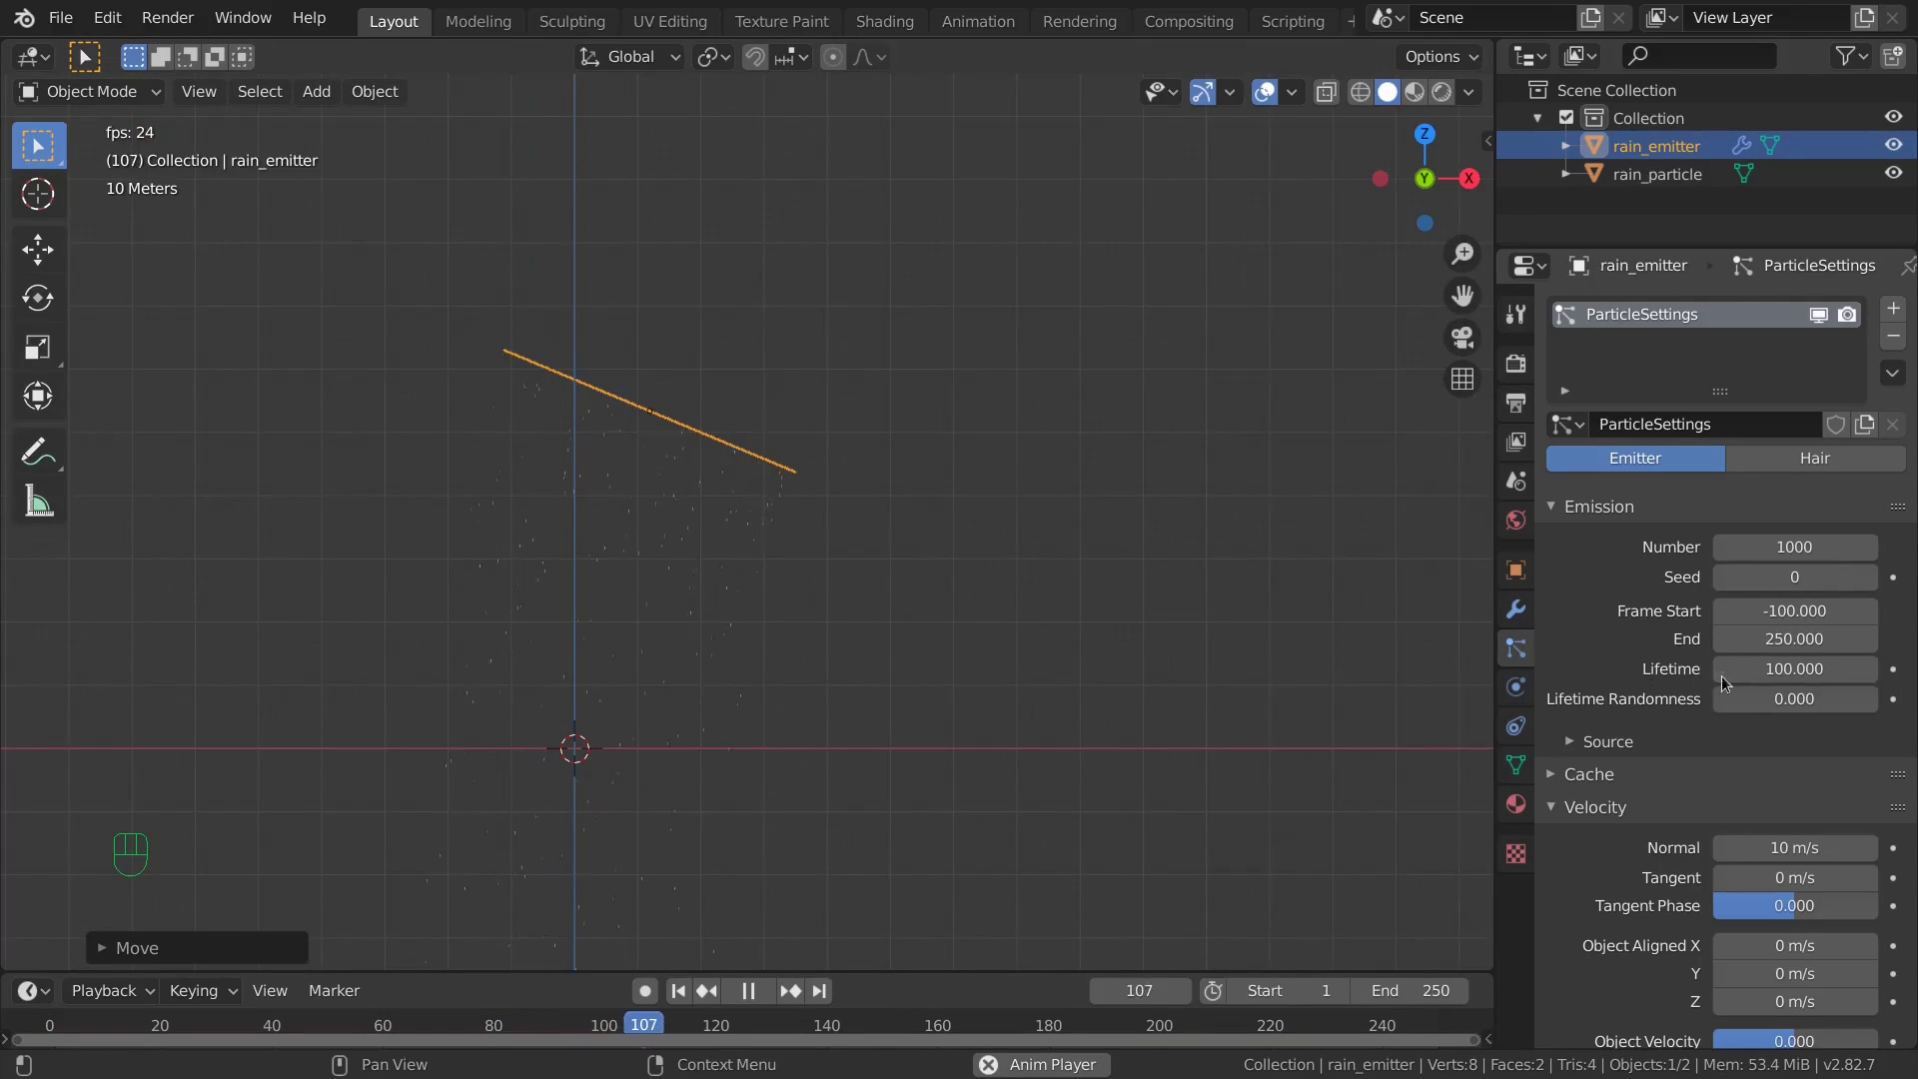
pyautogui.moveTo(1812, 676); pyautogui.dragTo(1729, 675)
pyautogui.keyDown('shift'); pyautogui.moveTo(694, 660); pyautogui.dragTo(678, 545, button='middle'); pyautogui.keyUp('shift')
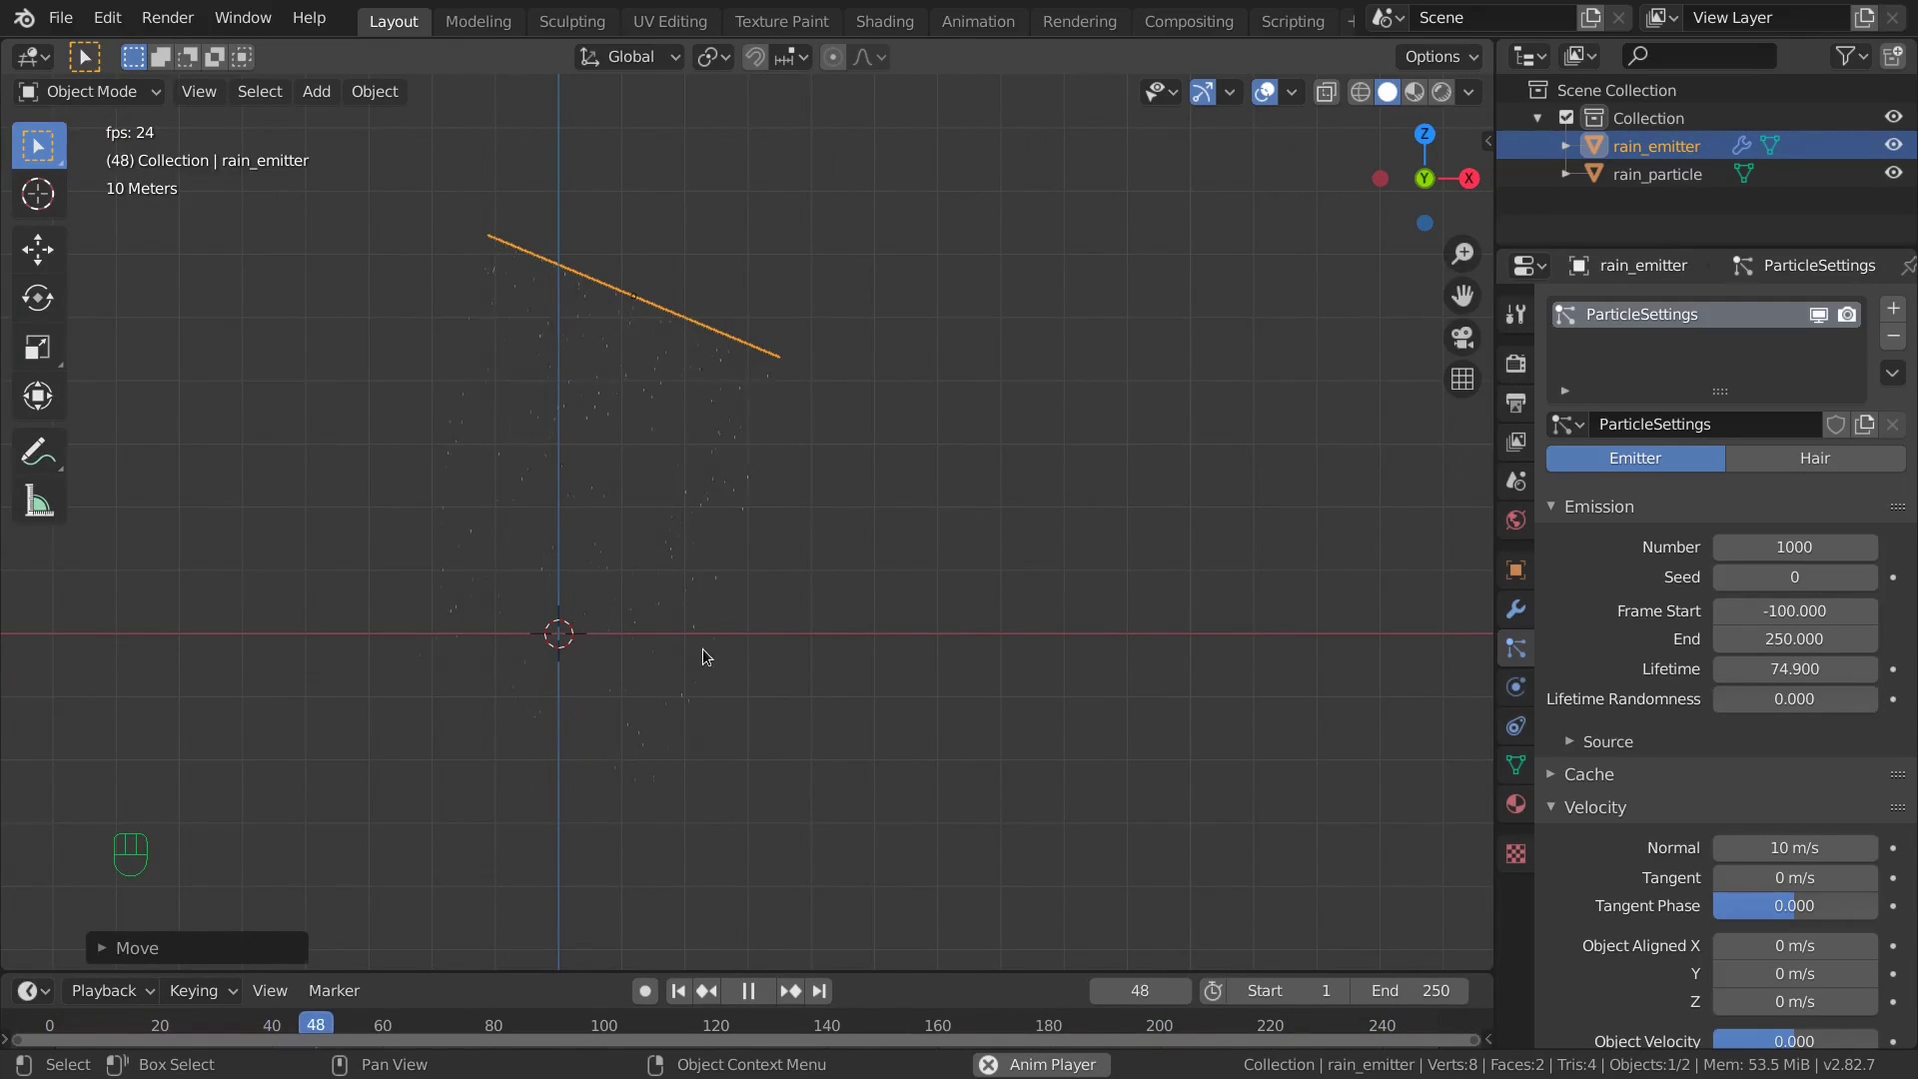
# Set the particle emission's frame start to -70 and stop the animation playback.
pyautogui.click(1805, 606)
pyautogui.write('-70')
pyautogui.press('Return')
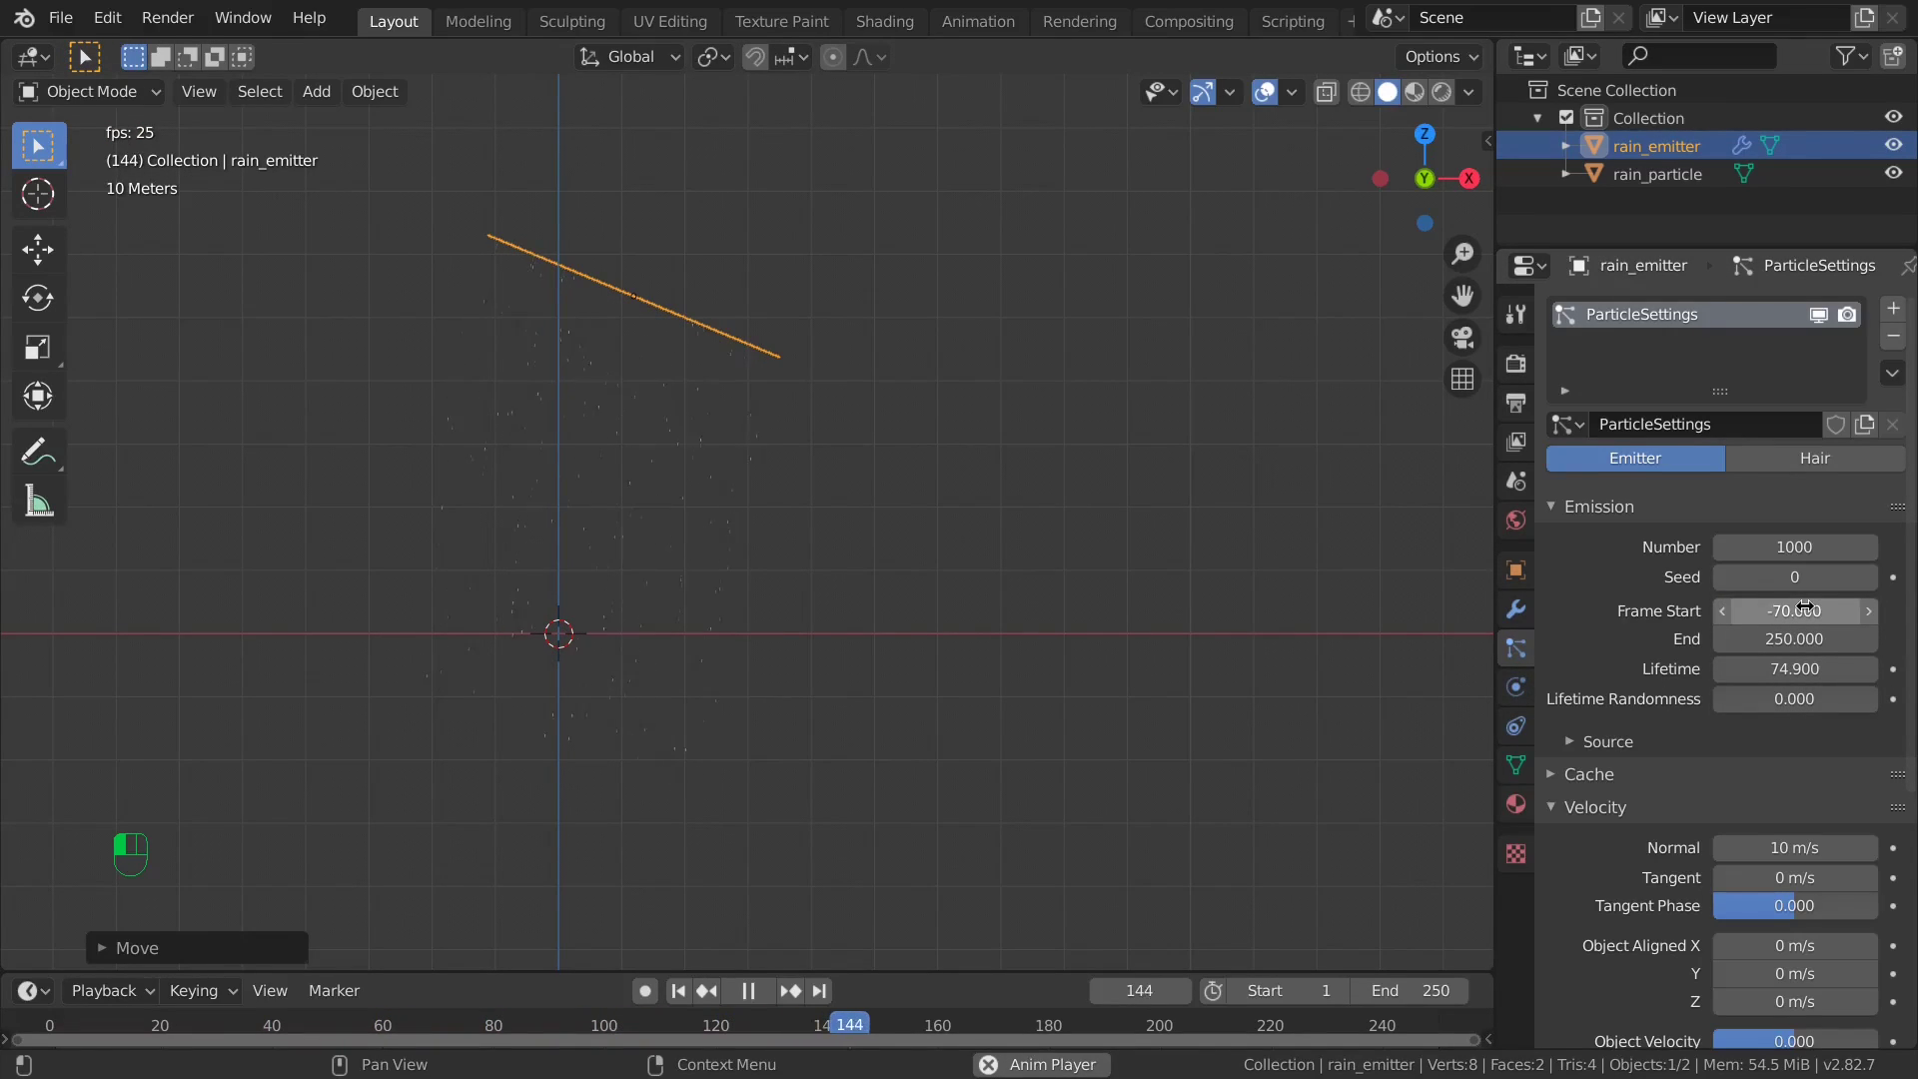
pyautogui.press('Escape')
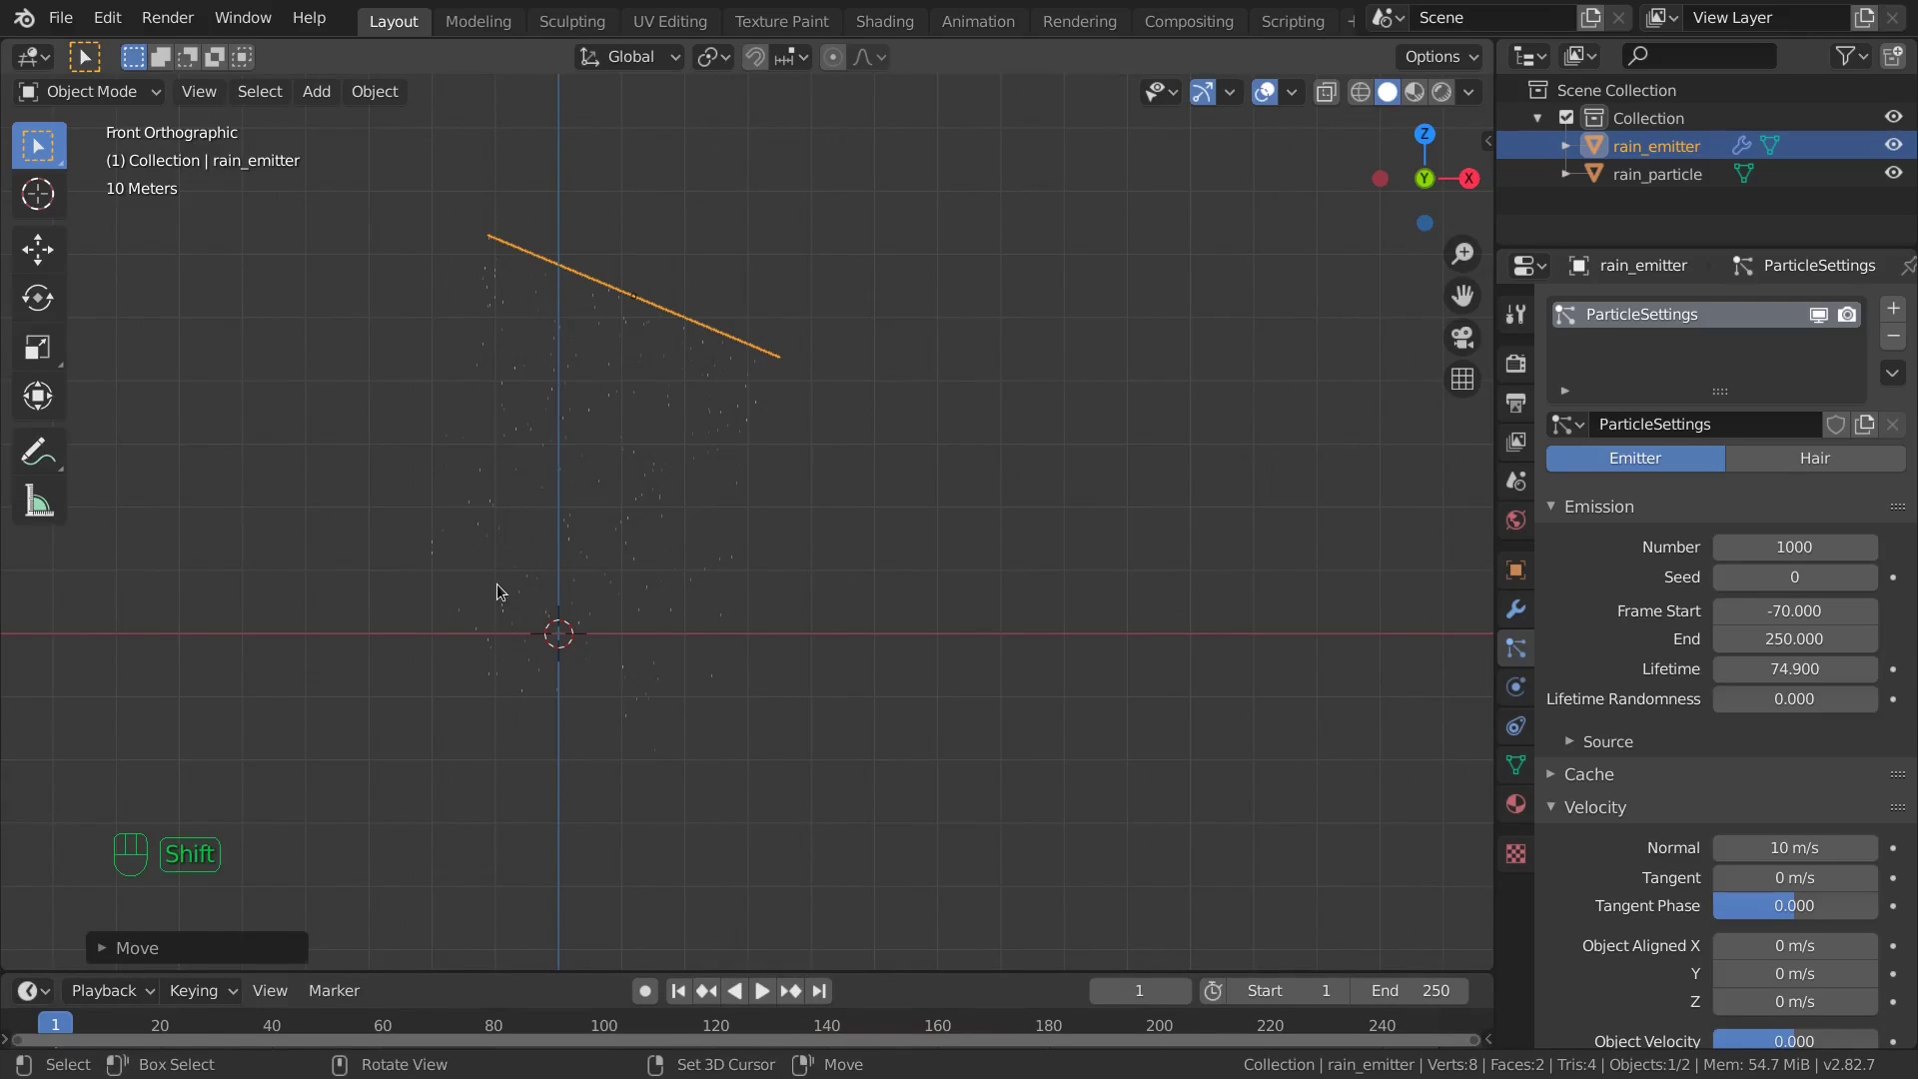
# Increase the number of particles emitted by rain_emitter to 10000.
pyautogui.moveTo(501, 590); pyautogui.dragTo(1464, 614, button='middle')
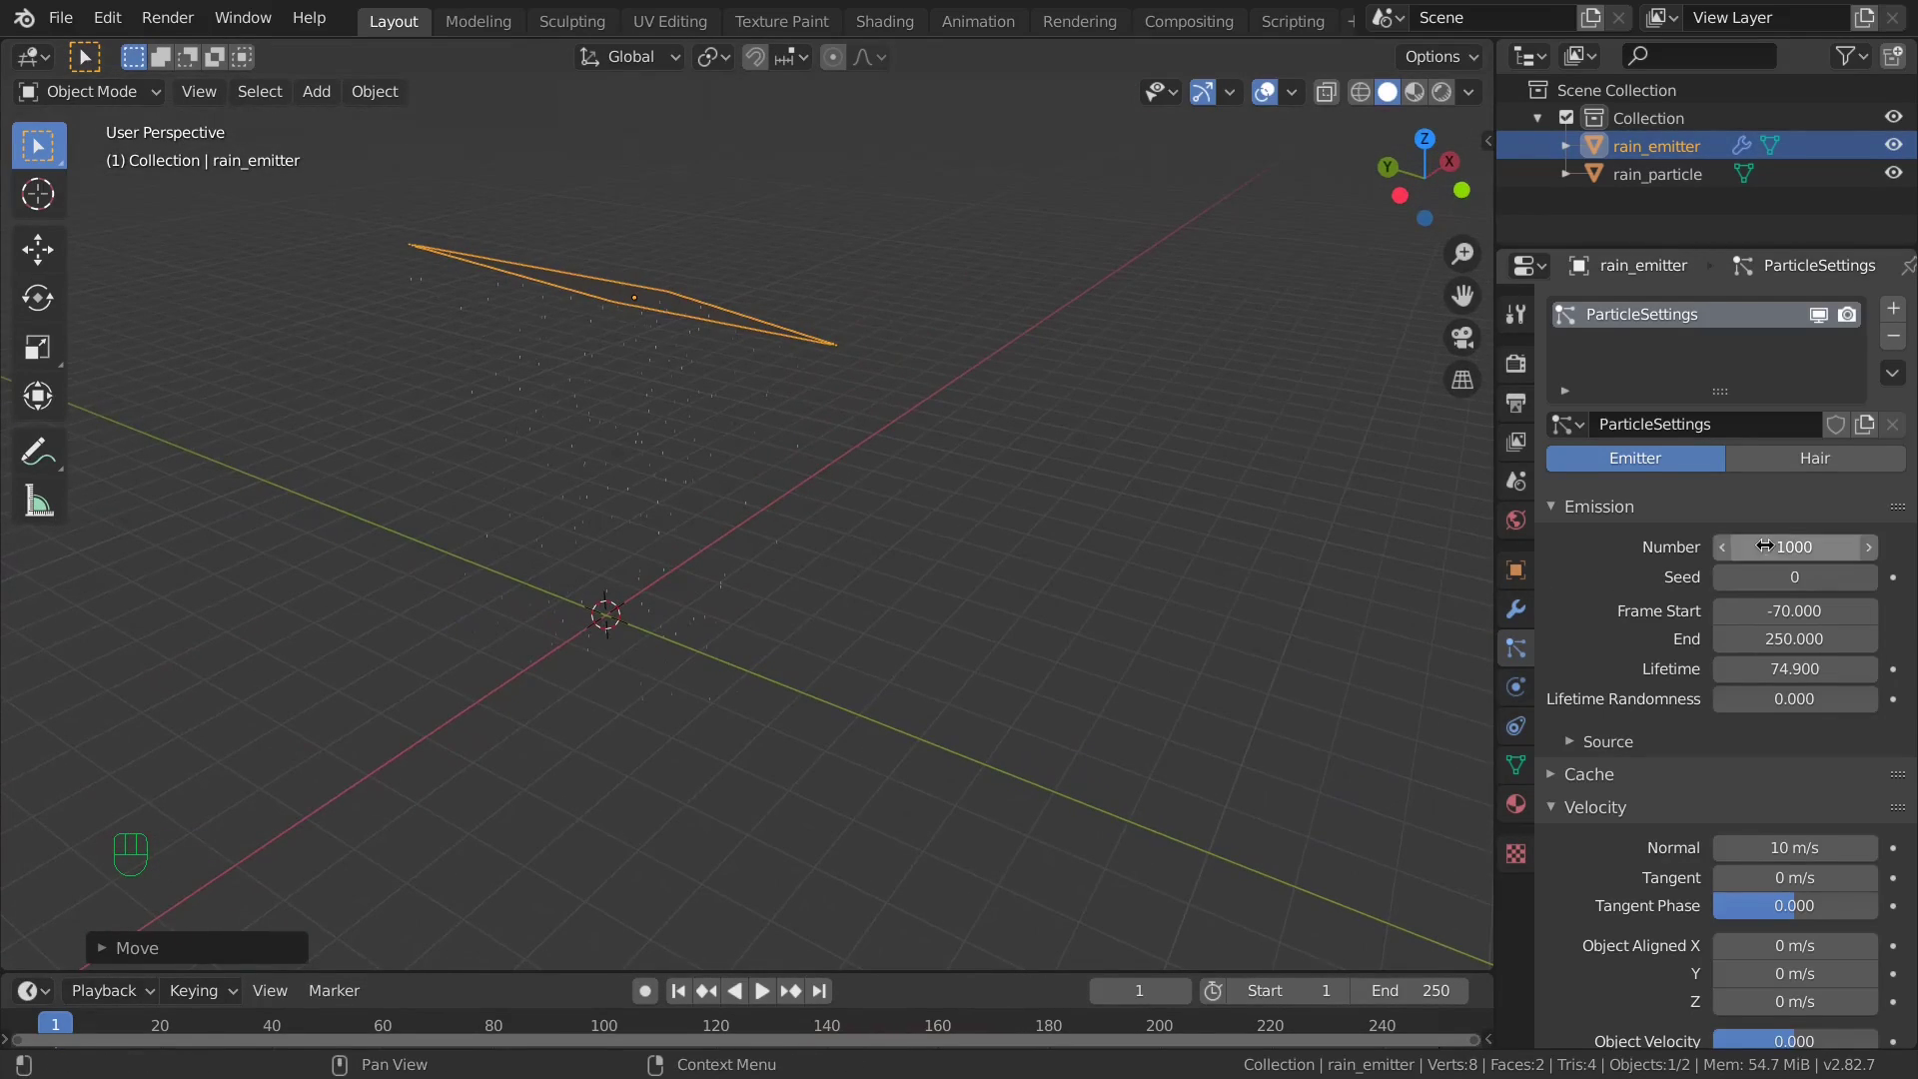
pyautogui.click(1732, 547)
pyautogui.moveTo(1730, 540); pyautogui.dragTo(1711, 543)
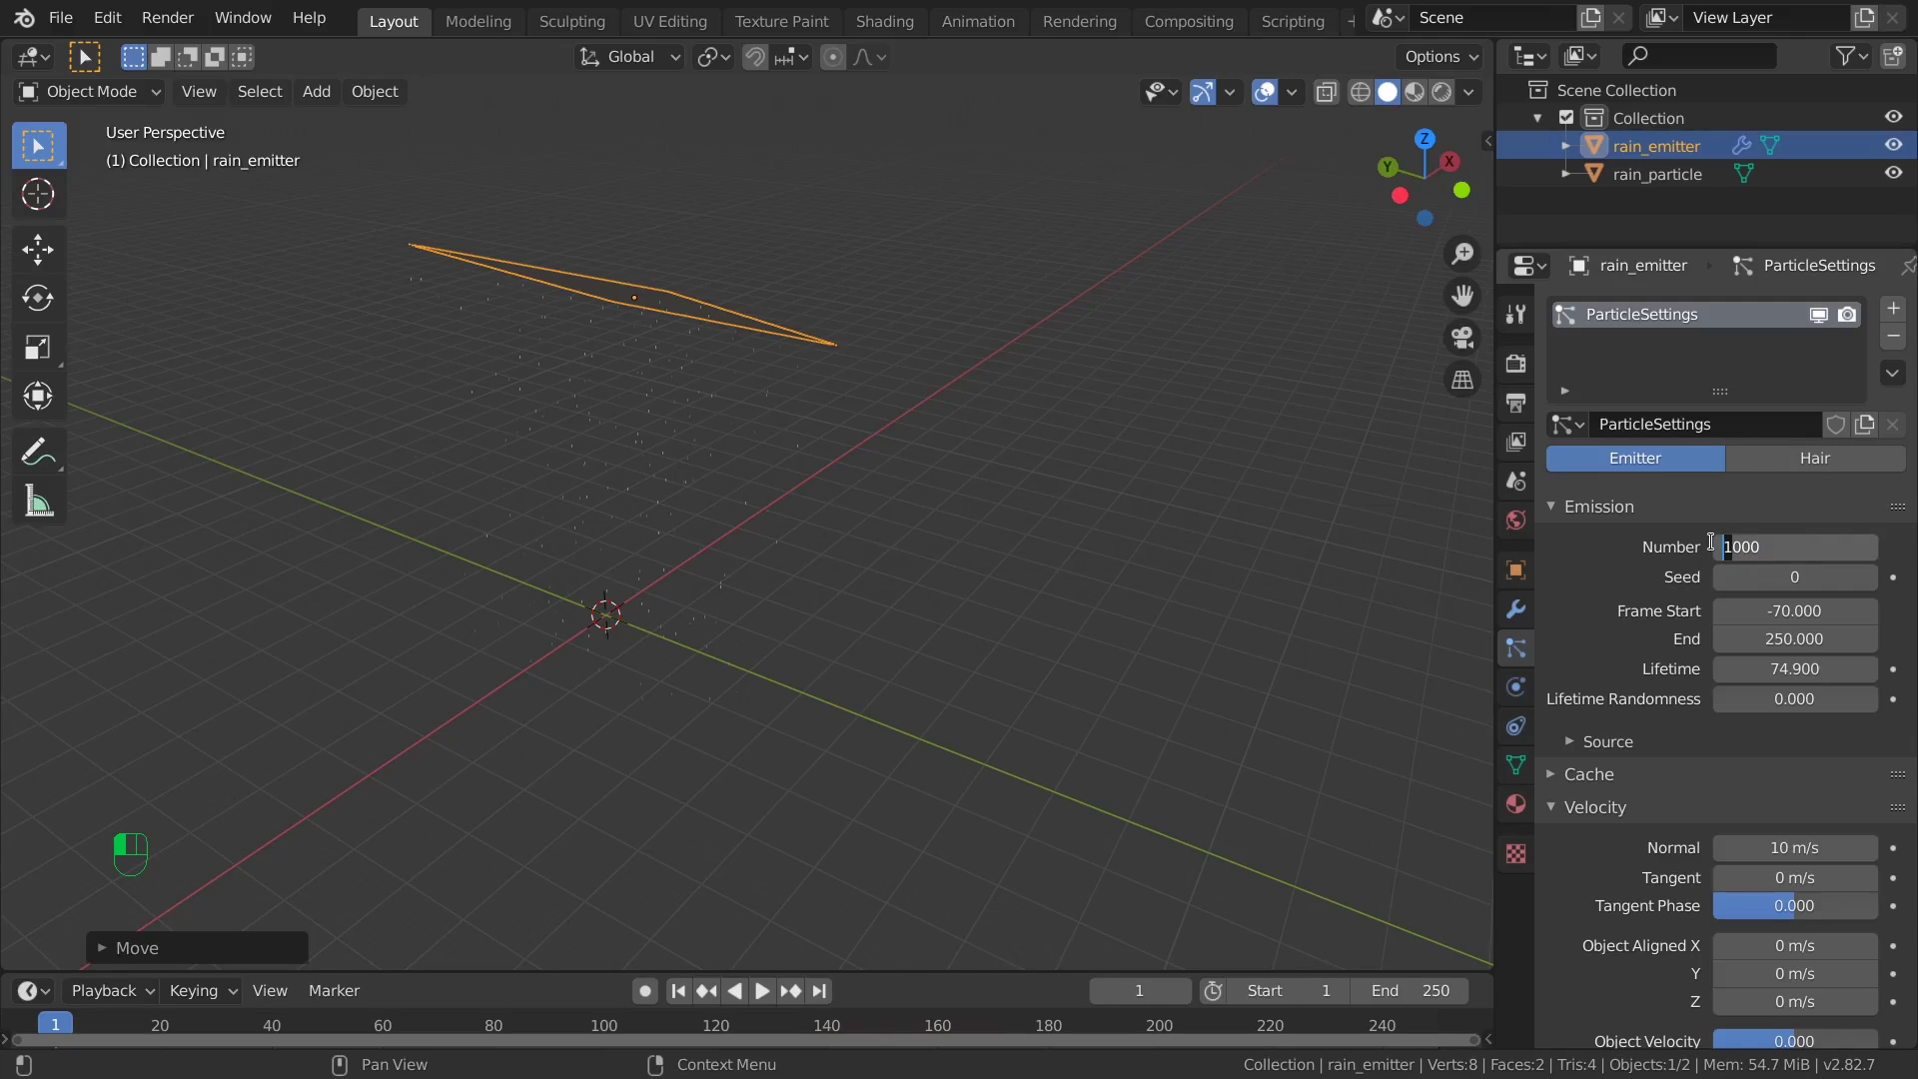
pyautogui.write('0')
pyautogui.press('Return')
pyautogui.moveTo(920, 739); pyautogui.dragTo(1314, 734, button='middle')
# Render the emitter's particles as objects, using rain_particle as the instance object.
pyautogui.click(1581, 817)
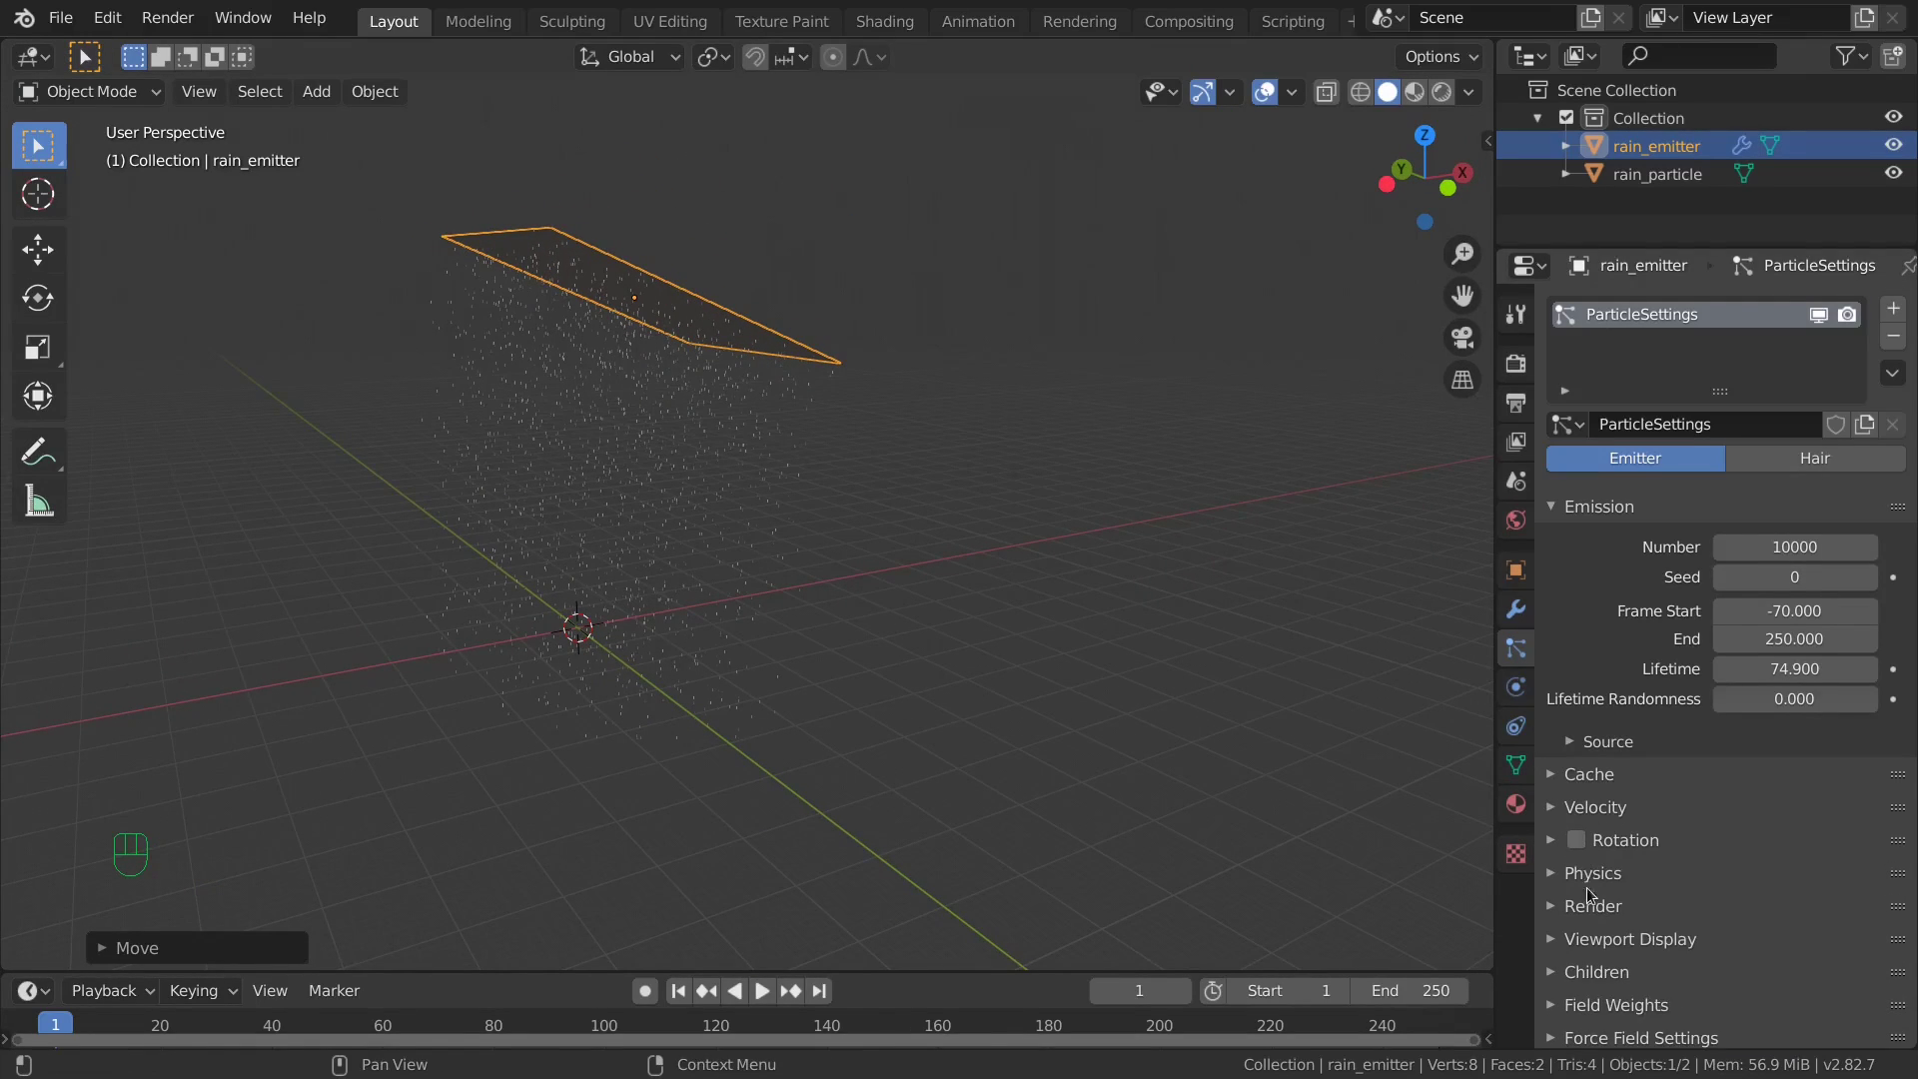
pyautogui.scroll(-3, 1608, 818)
pyautogui.click(1595, 809)
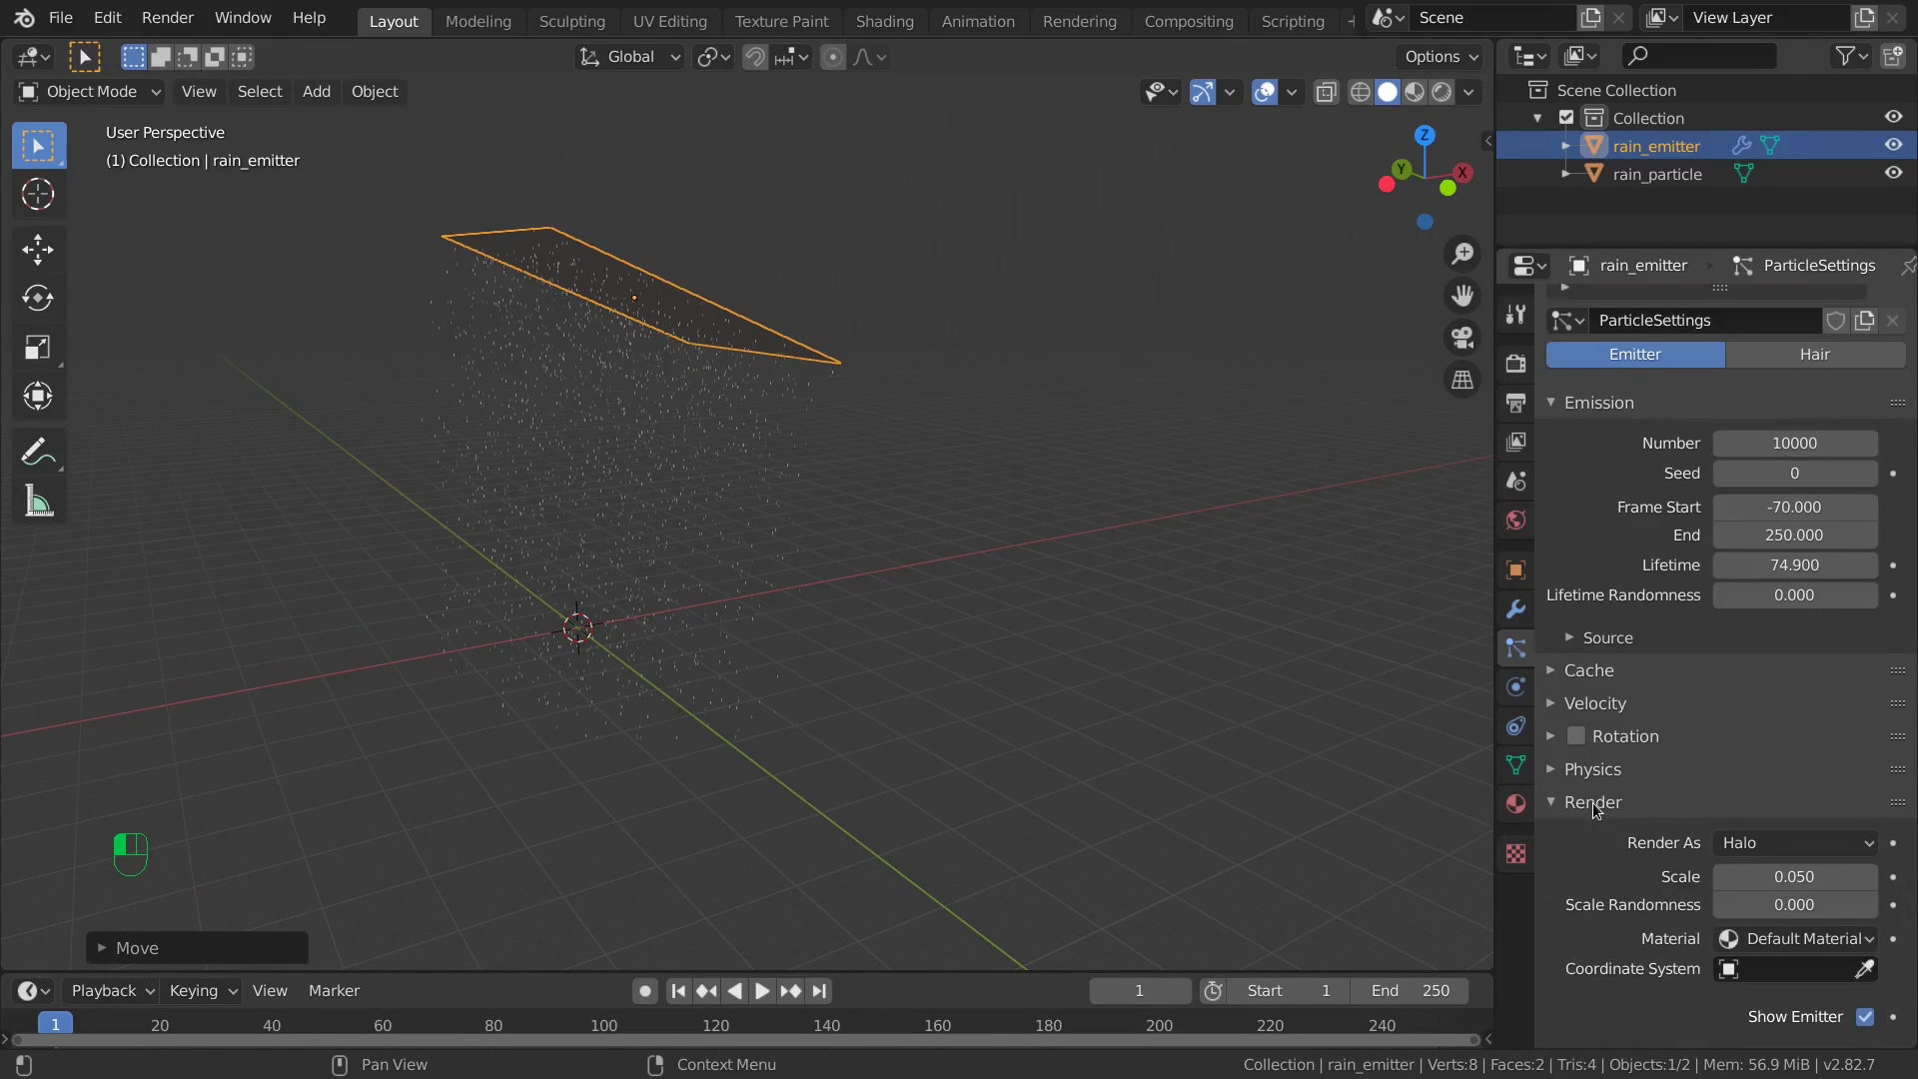
pyautogui.click(1759, 845)
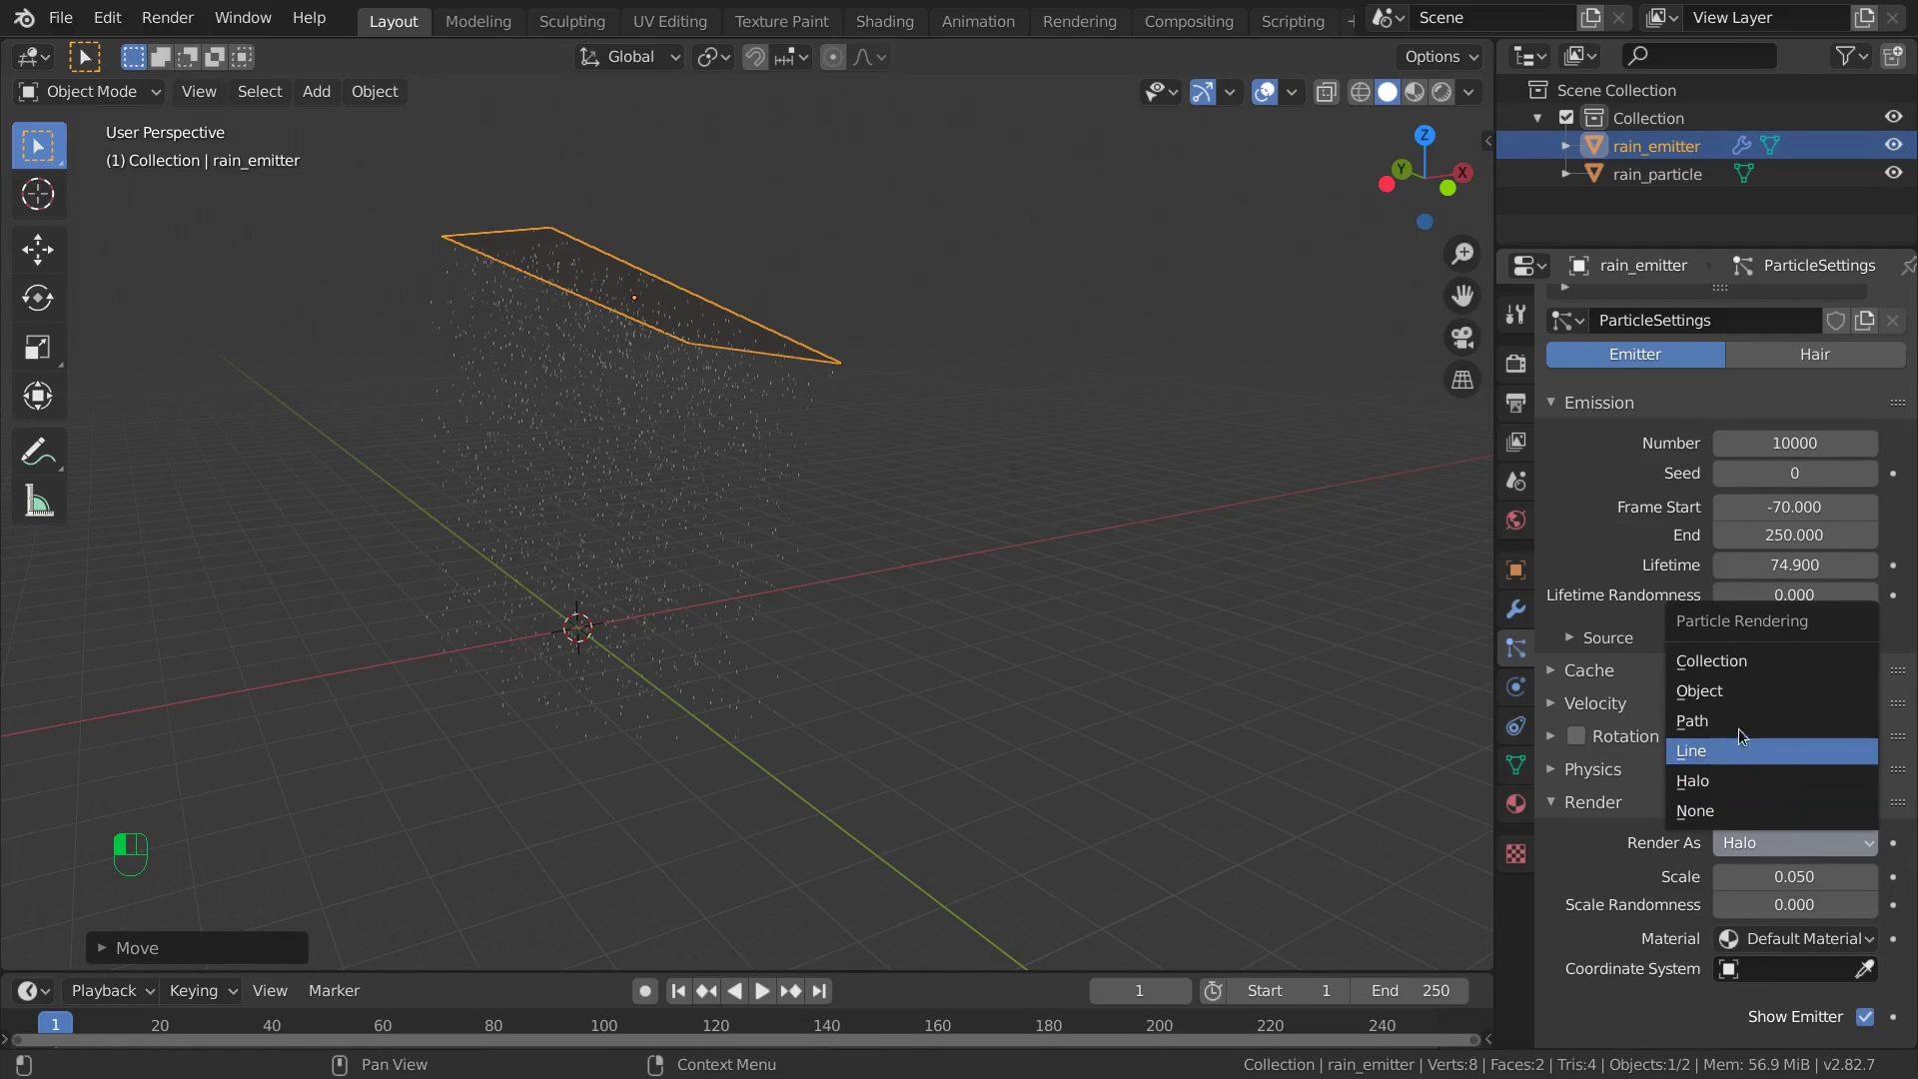
pyautogui.click(1747, 698)
pyautogui.scroll(-3, 1758, 860)
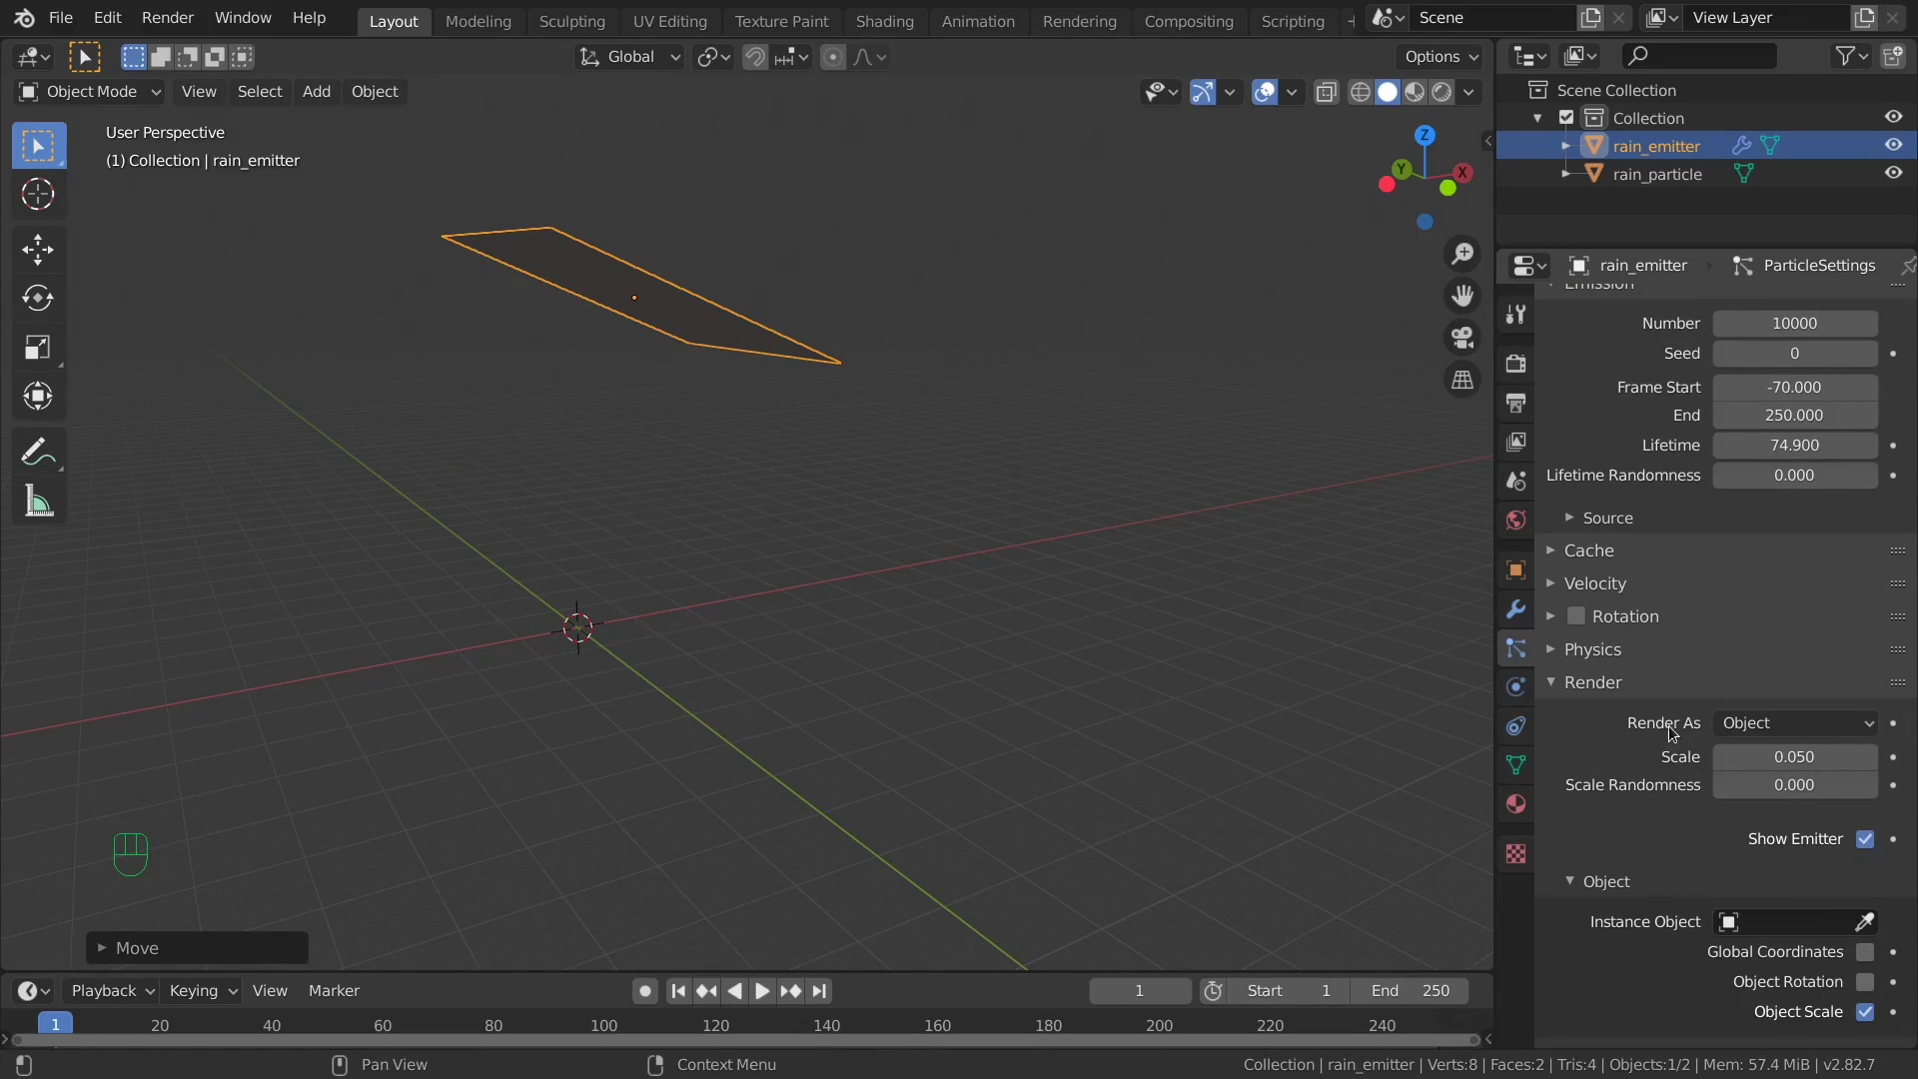
pyautogui.click(1817, 924)
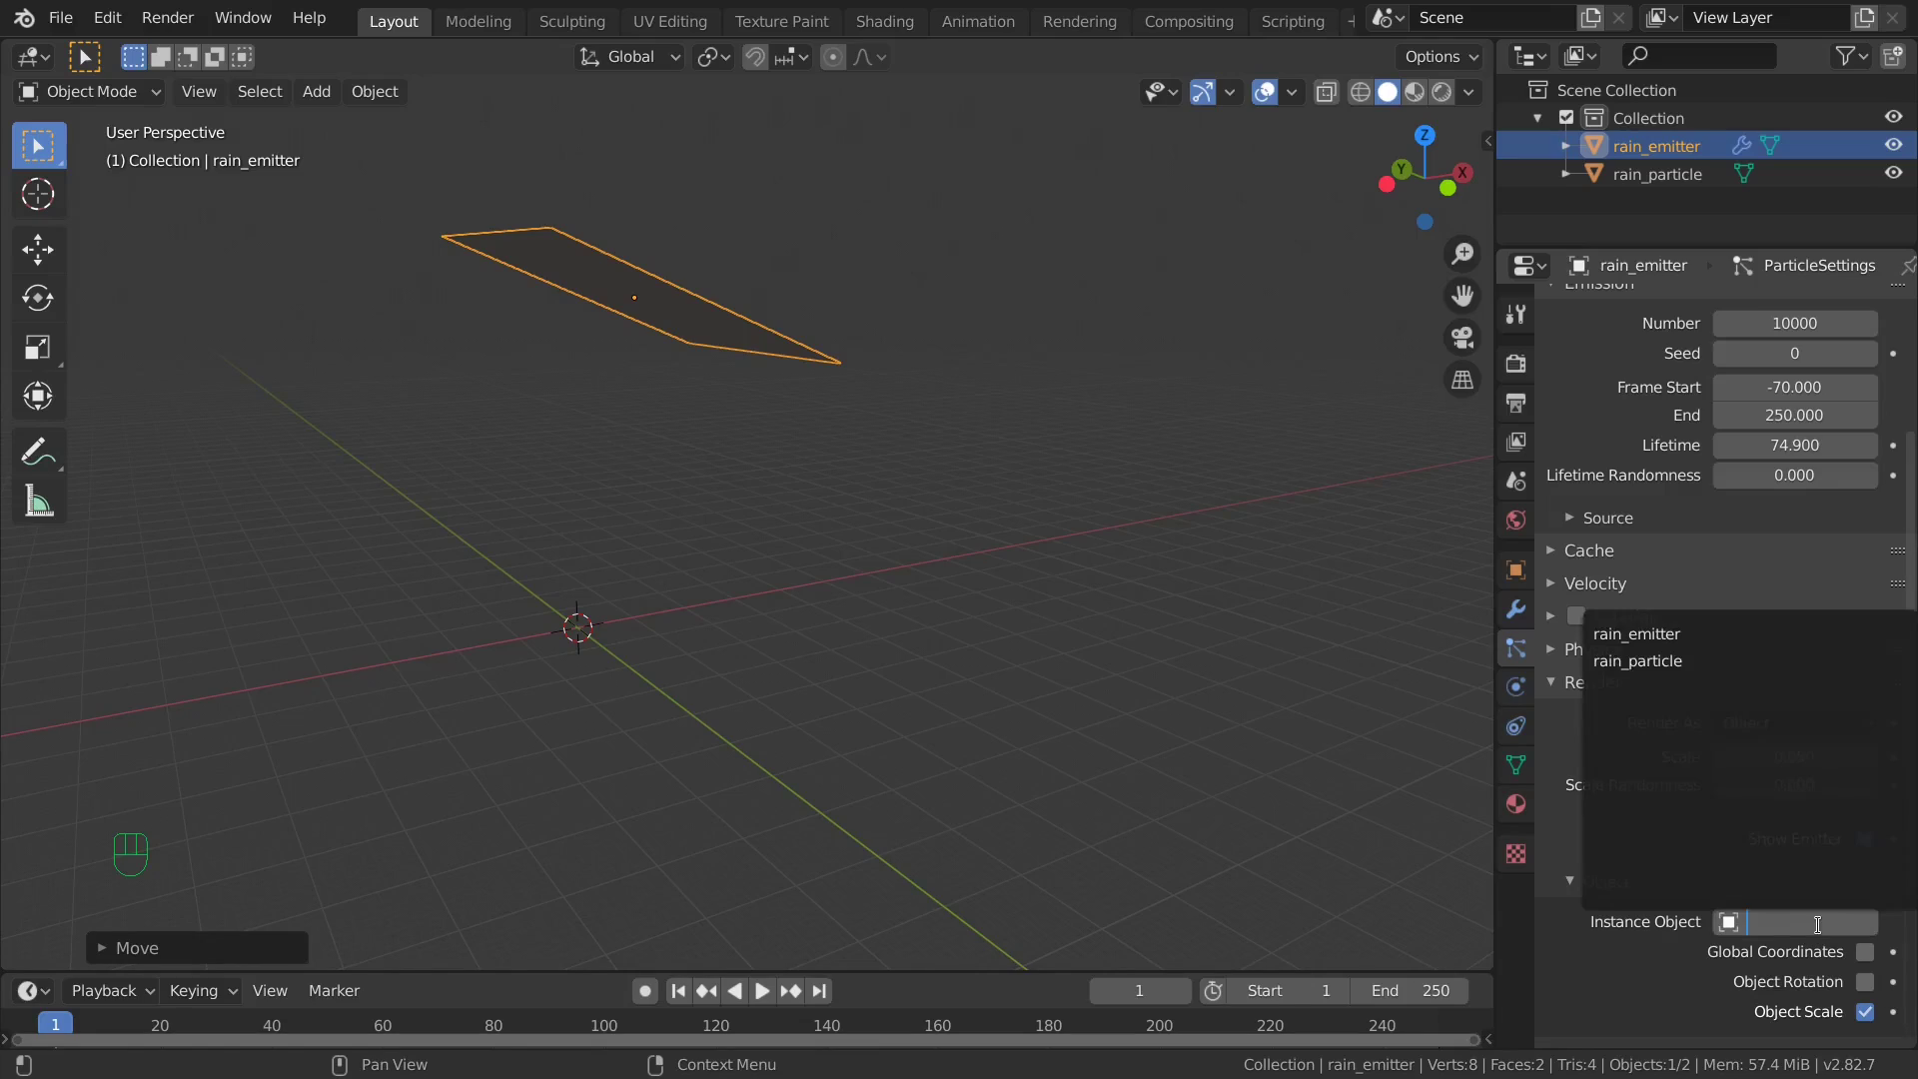
pyautogui.click(1651, 661)
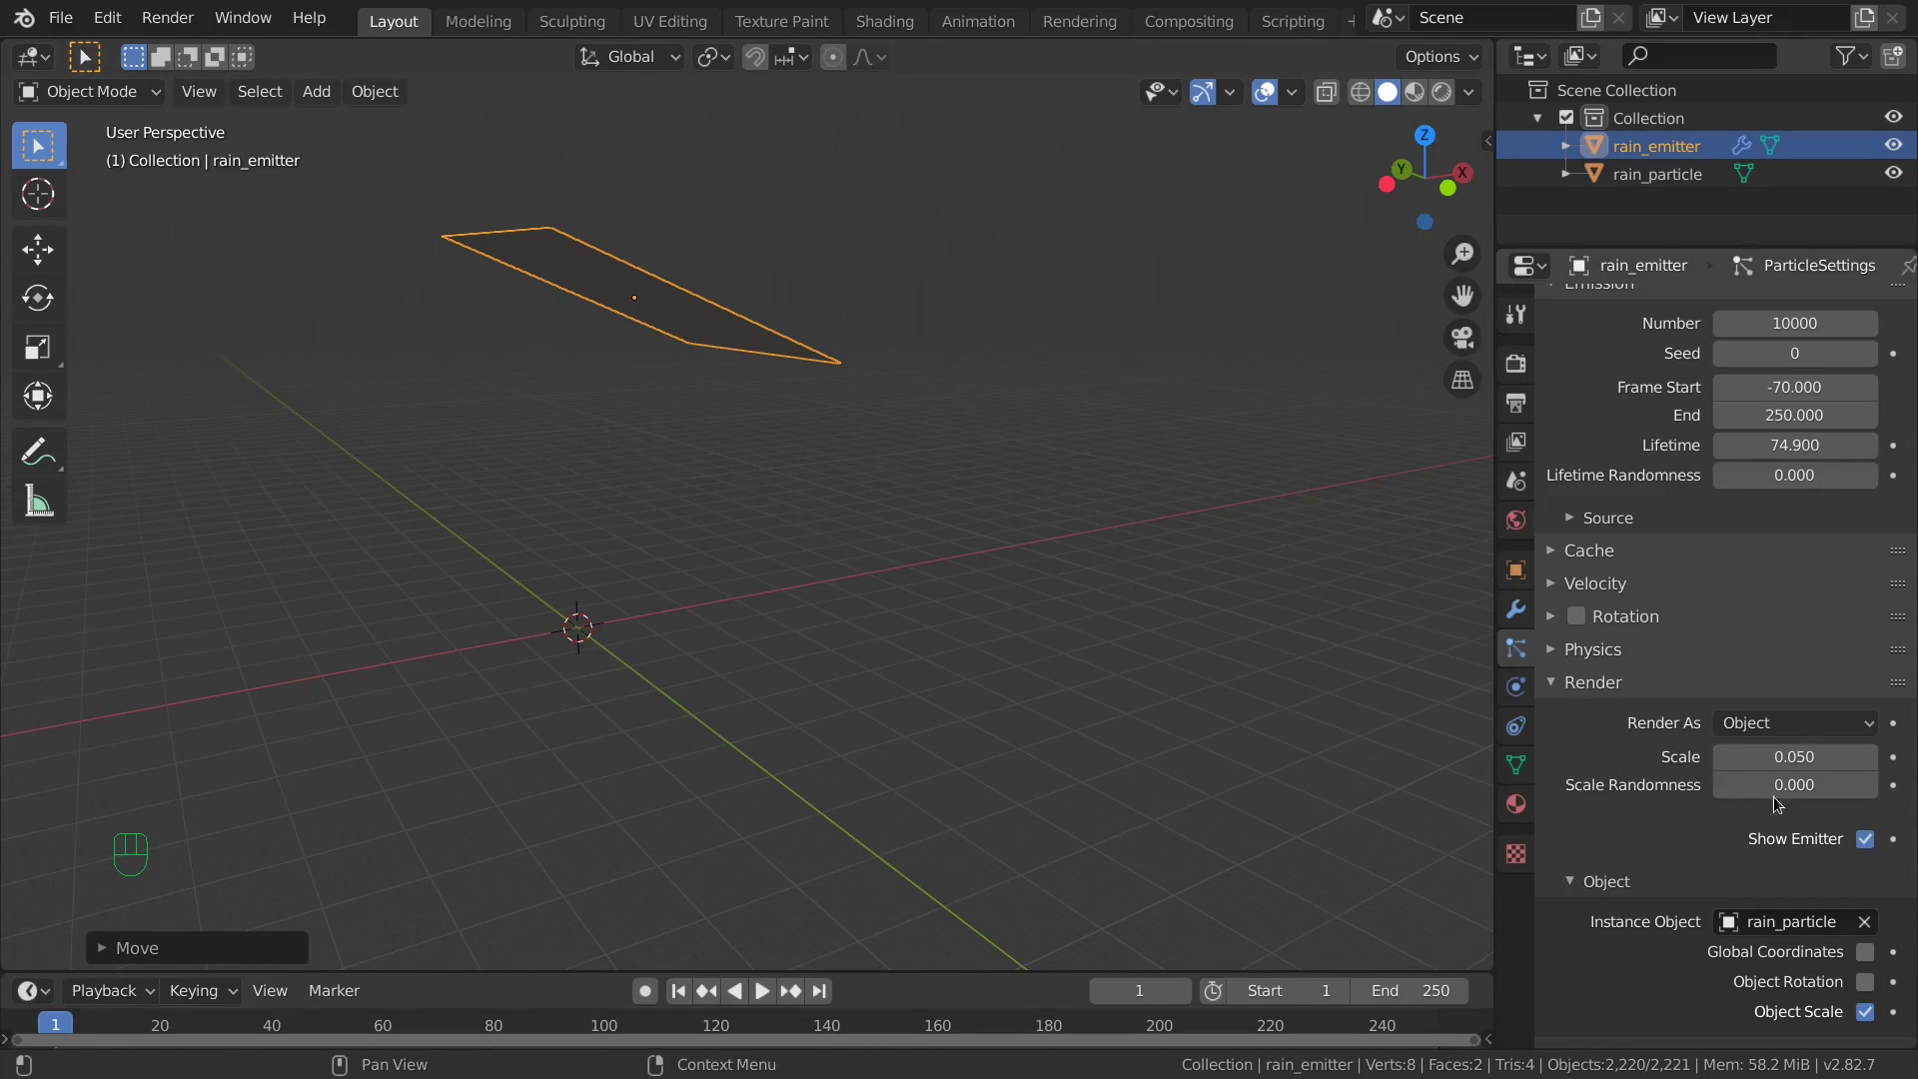
# Set the render scale of the particle instances to 1.000.
pyautogui.click(1786, 759)
pyautogui.press('Return')
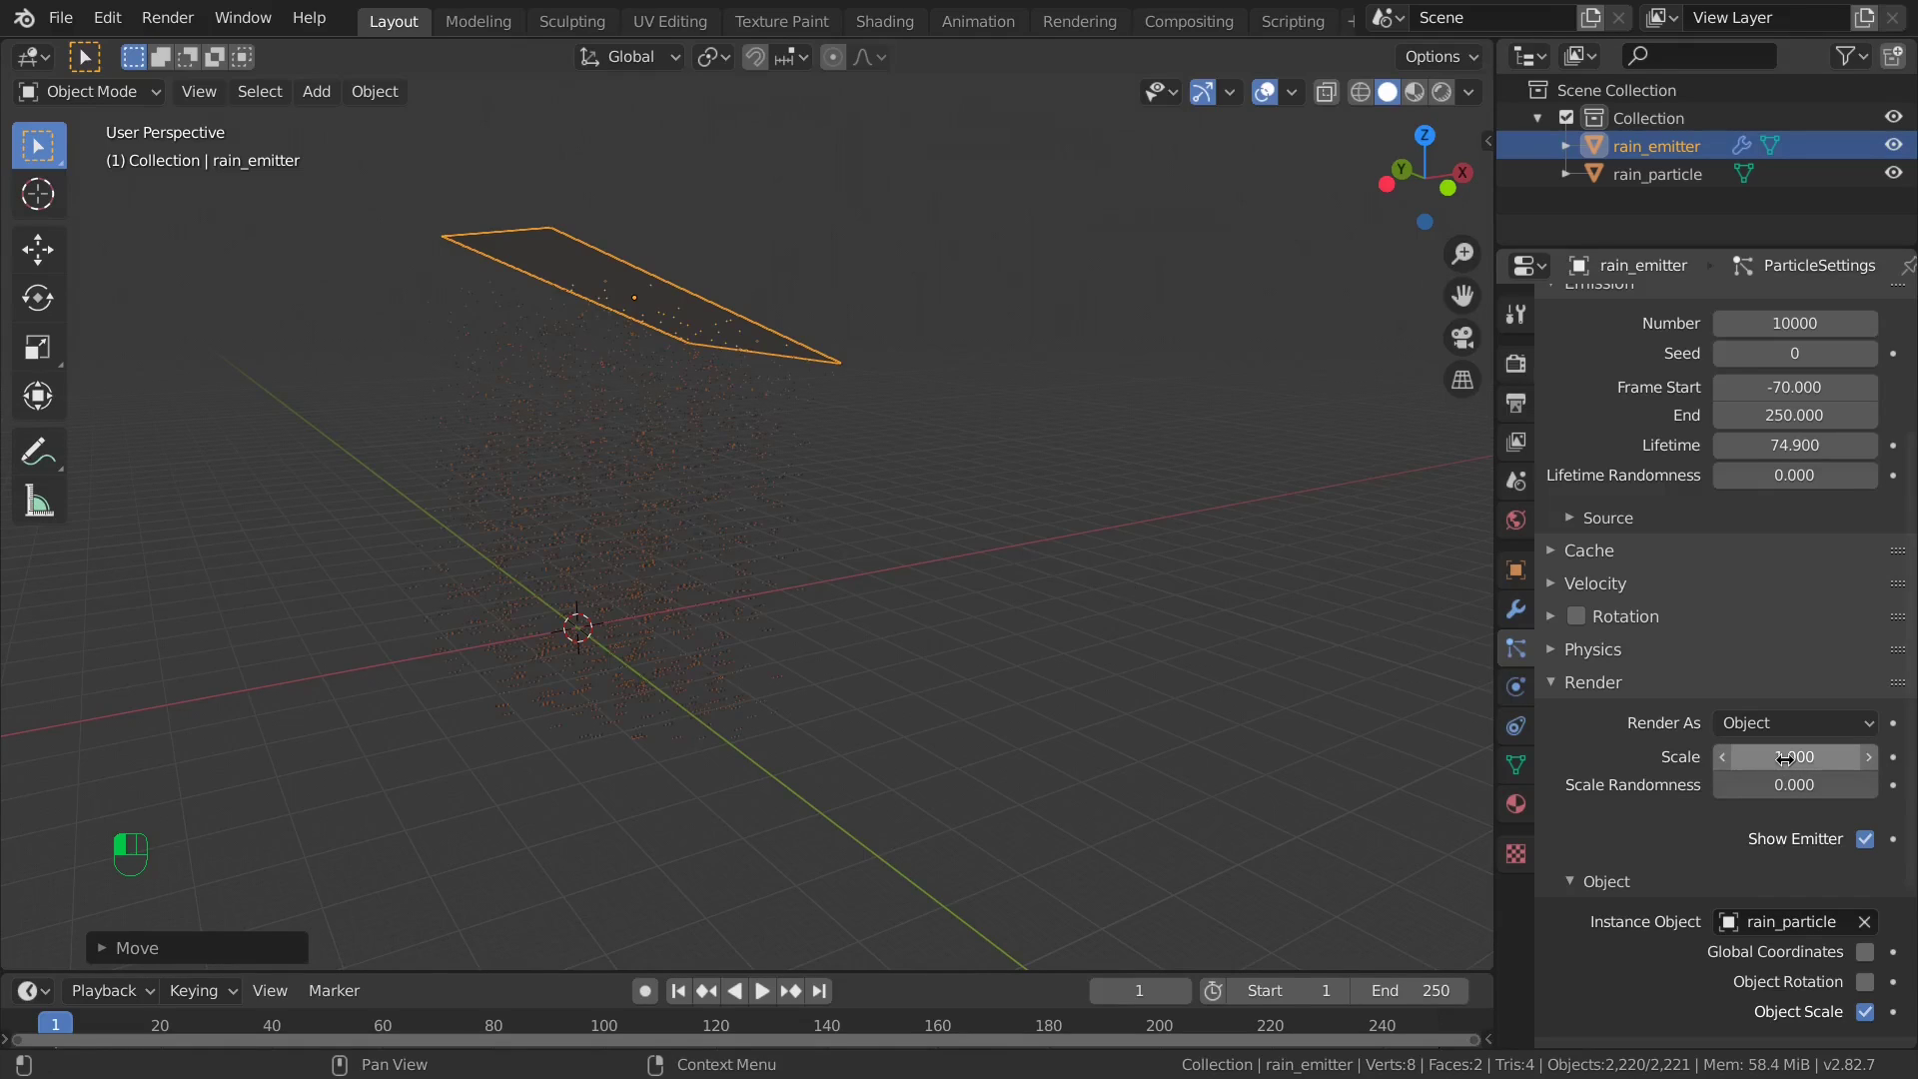
pyautogui.scroll(-2, 581, 628)
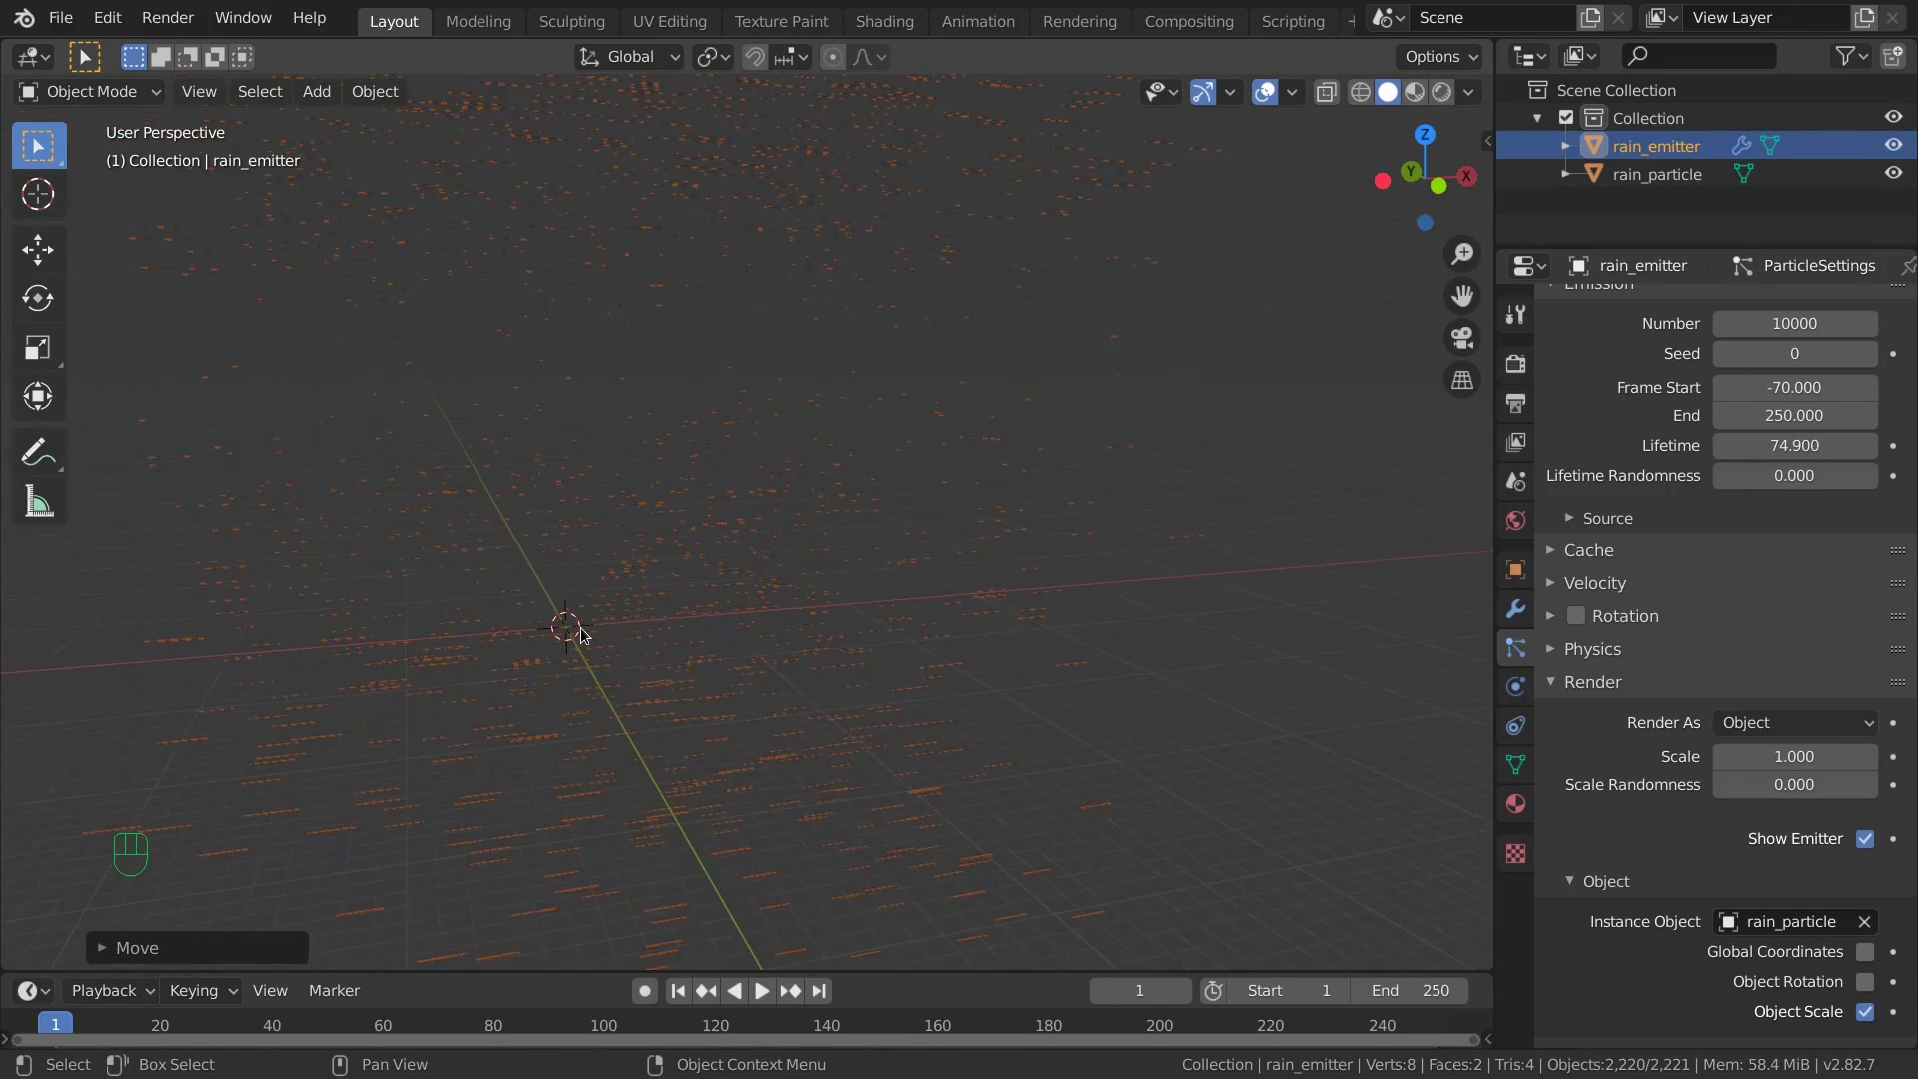
pyautogui.moveTo(630, 435); pyautogui.dragTo(733, 427, button='middle')
# Enable rotation for the particles and make that rotation dynamic.
pyautogui.click(1577, 616)
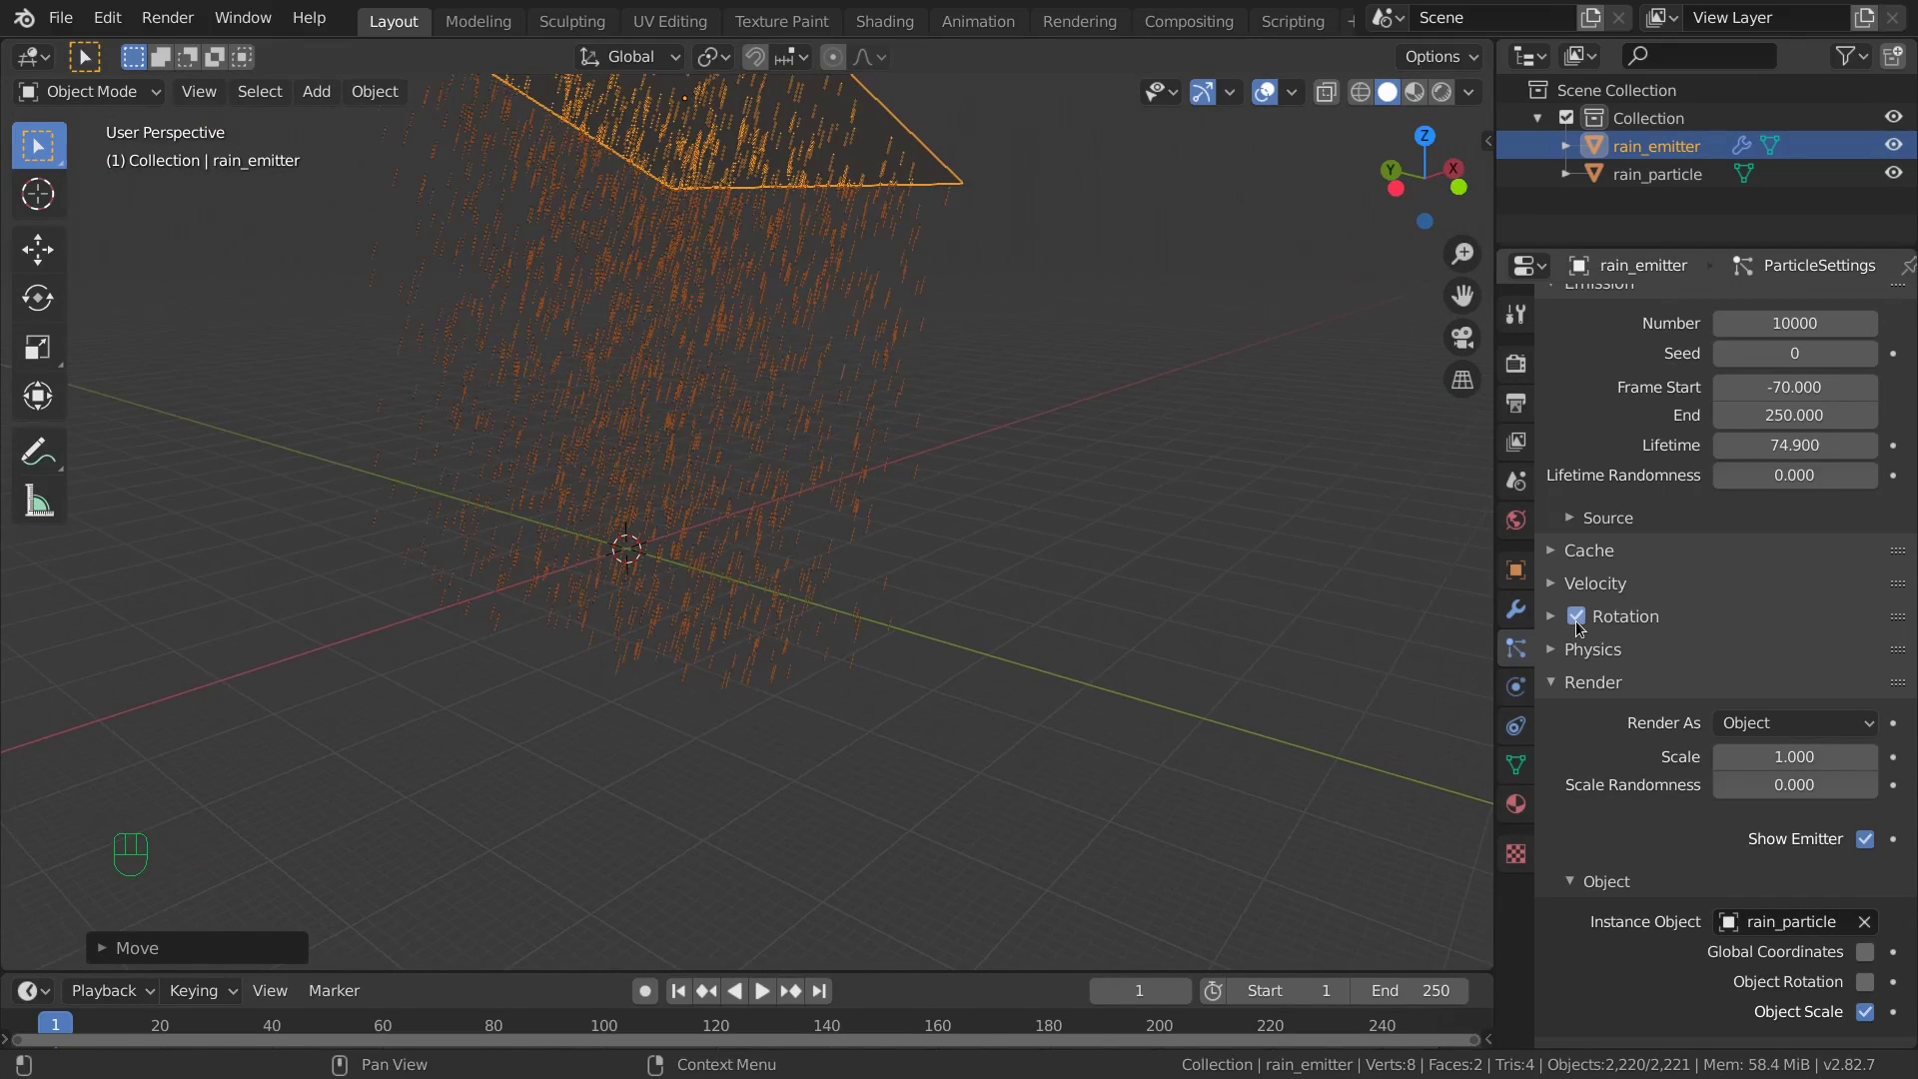
pyautogui.click(1552, 618)
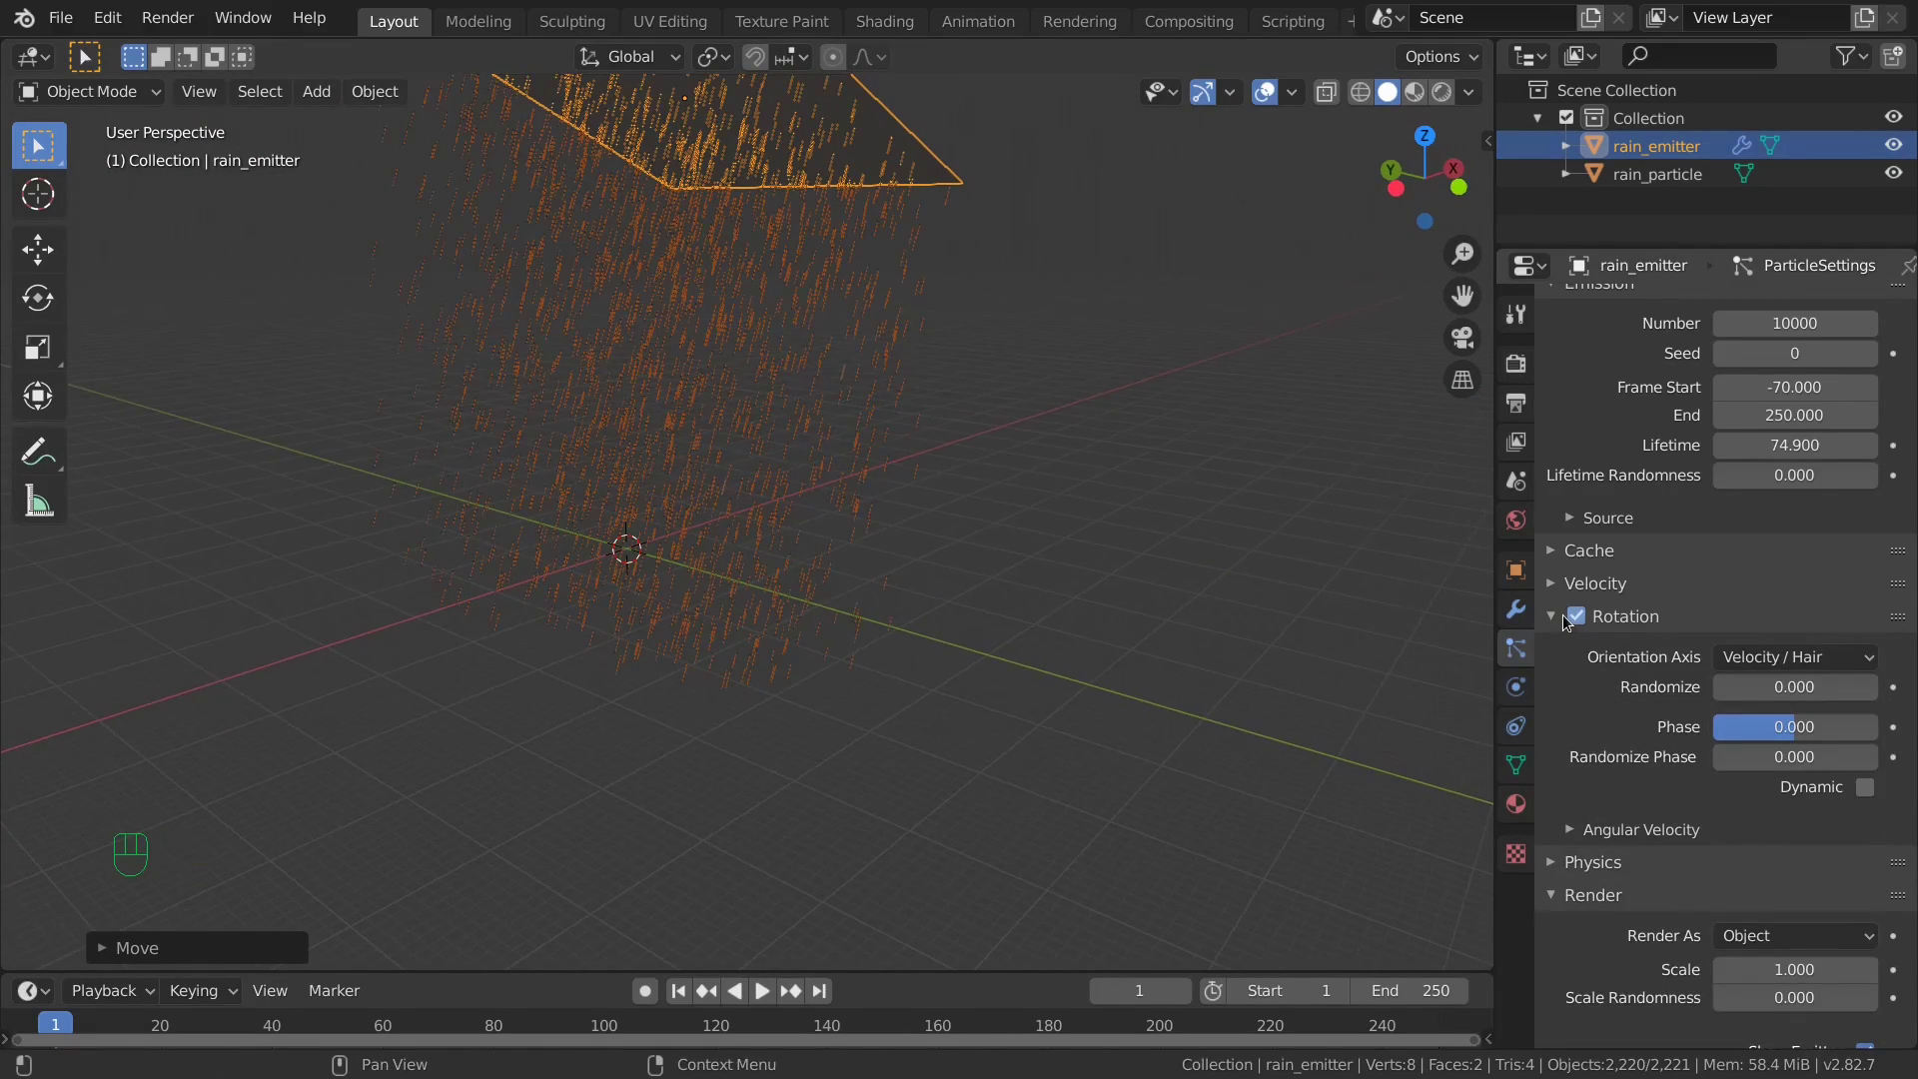
pyautogui.click(1863, 788)
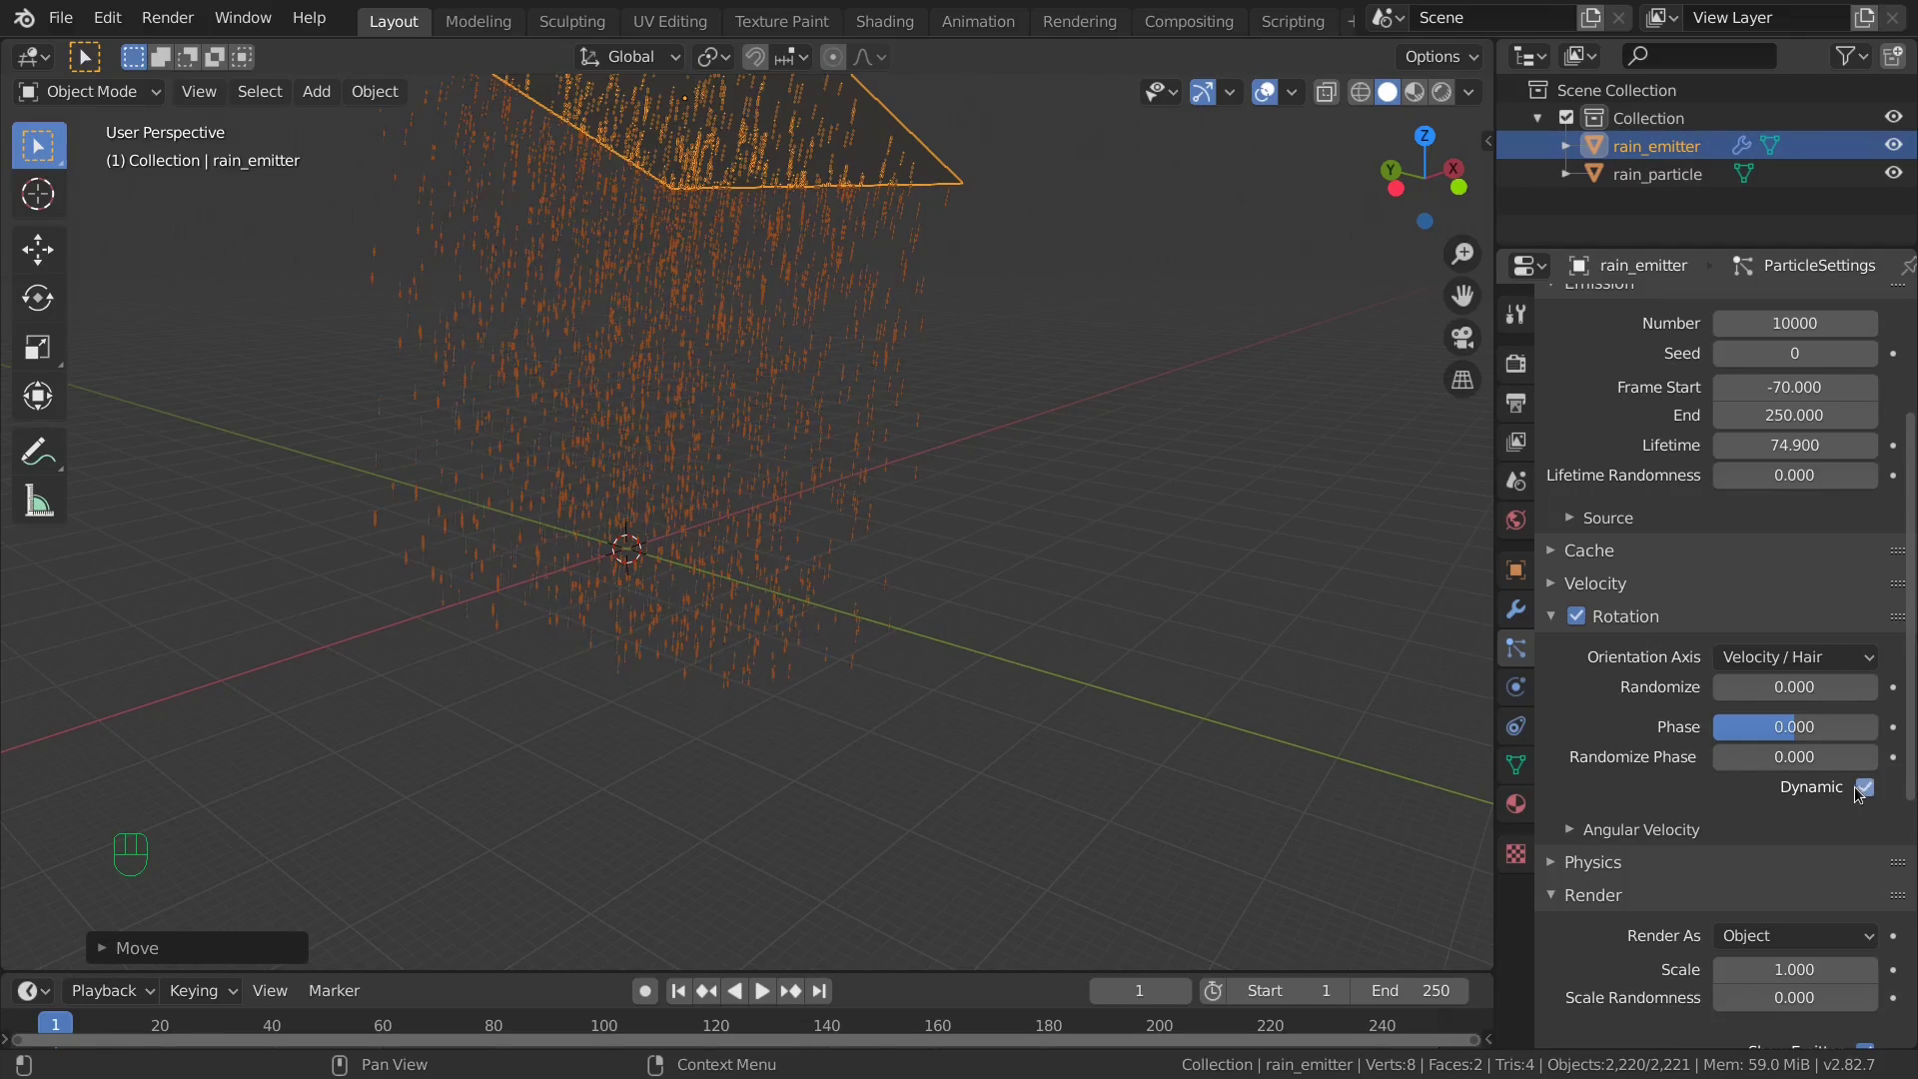
# Play the animation in the front orthographic view and examine the direction and orientation of the falling rain streaks.
pyautogui.press('KP_4')
pyautogui.press('KP_6')
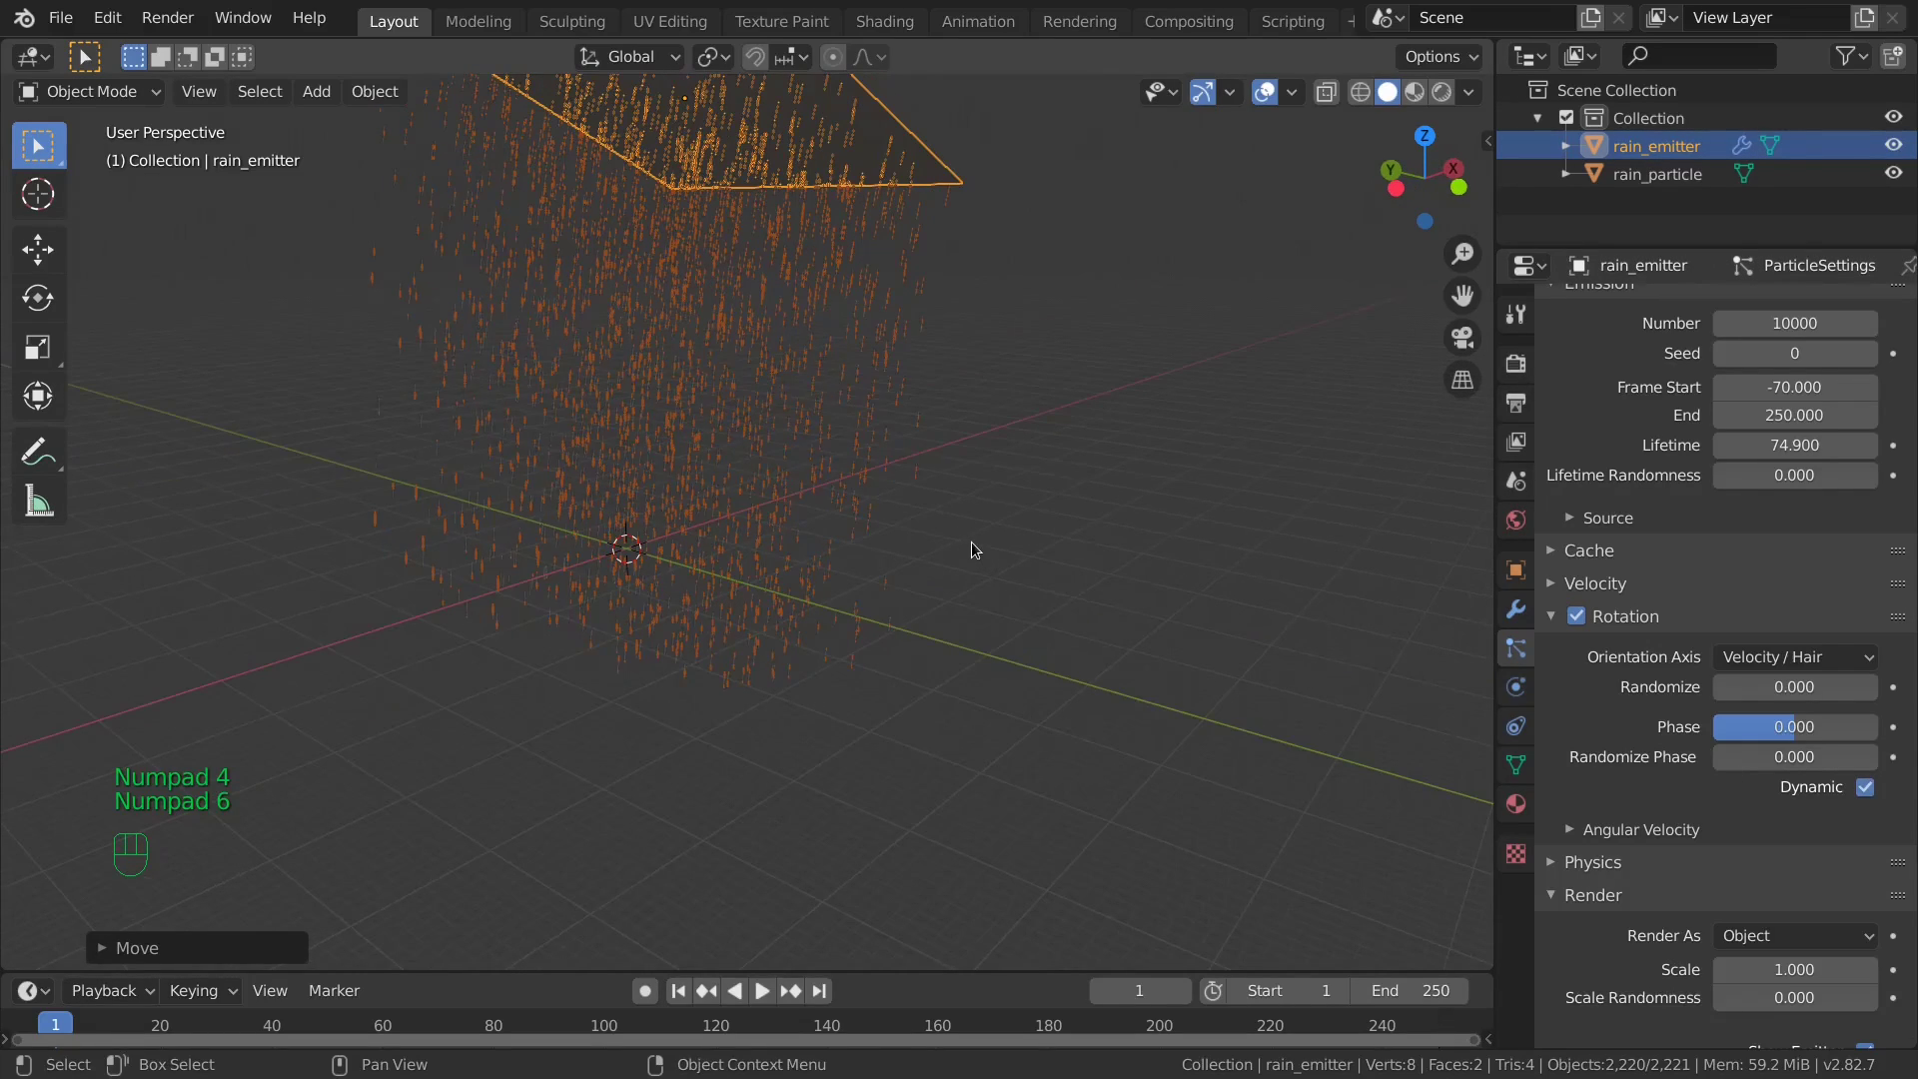
pyautogui.press('KP_1')
pyautogui.press('KP_3')
pyautogui.press('KP_1')
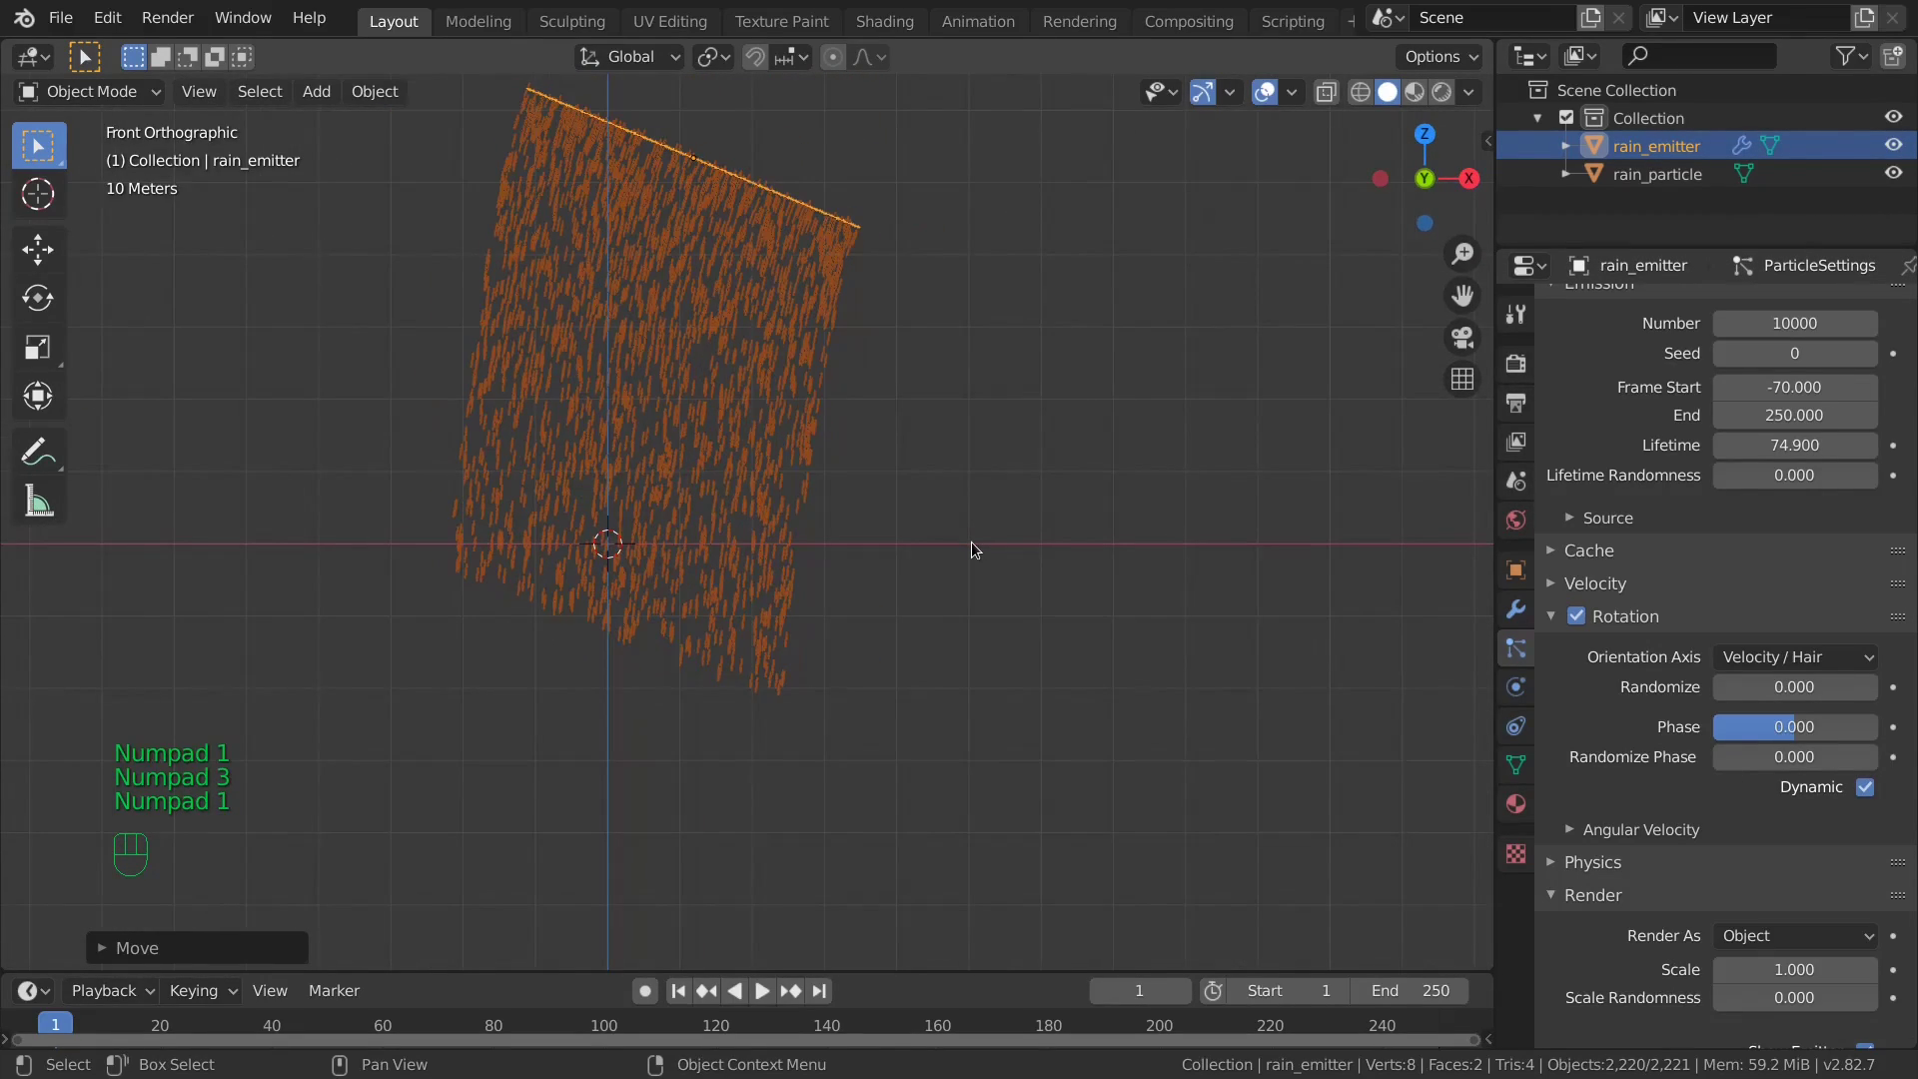
pyautogui.click(762, 992)
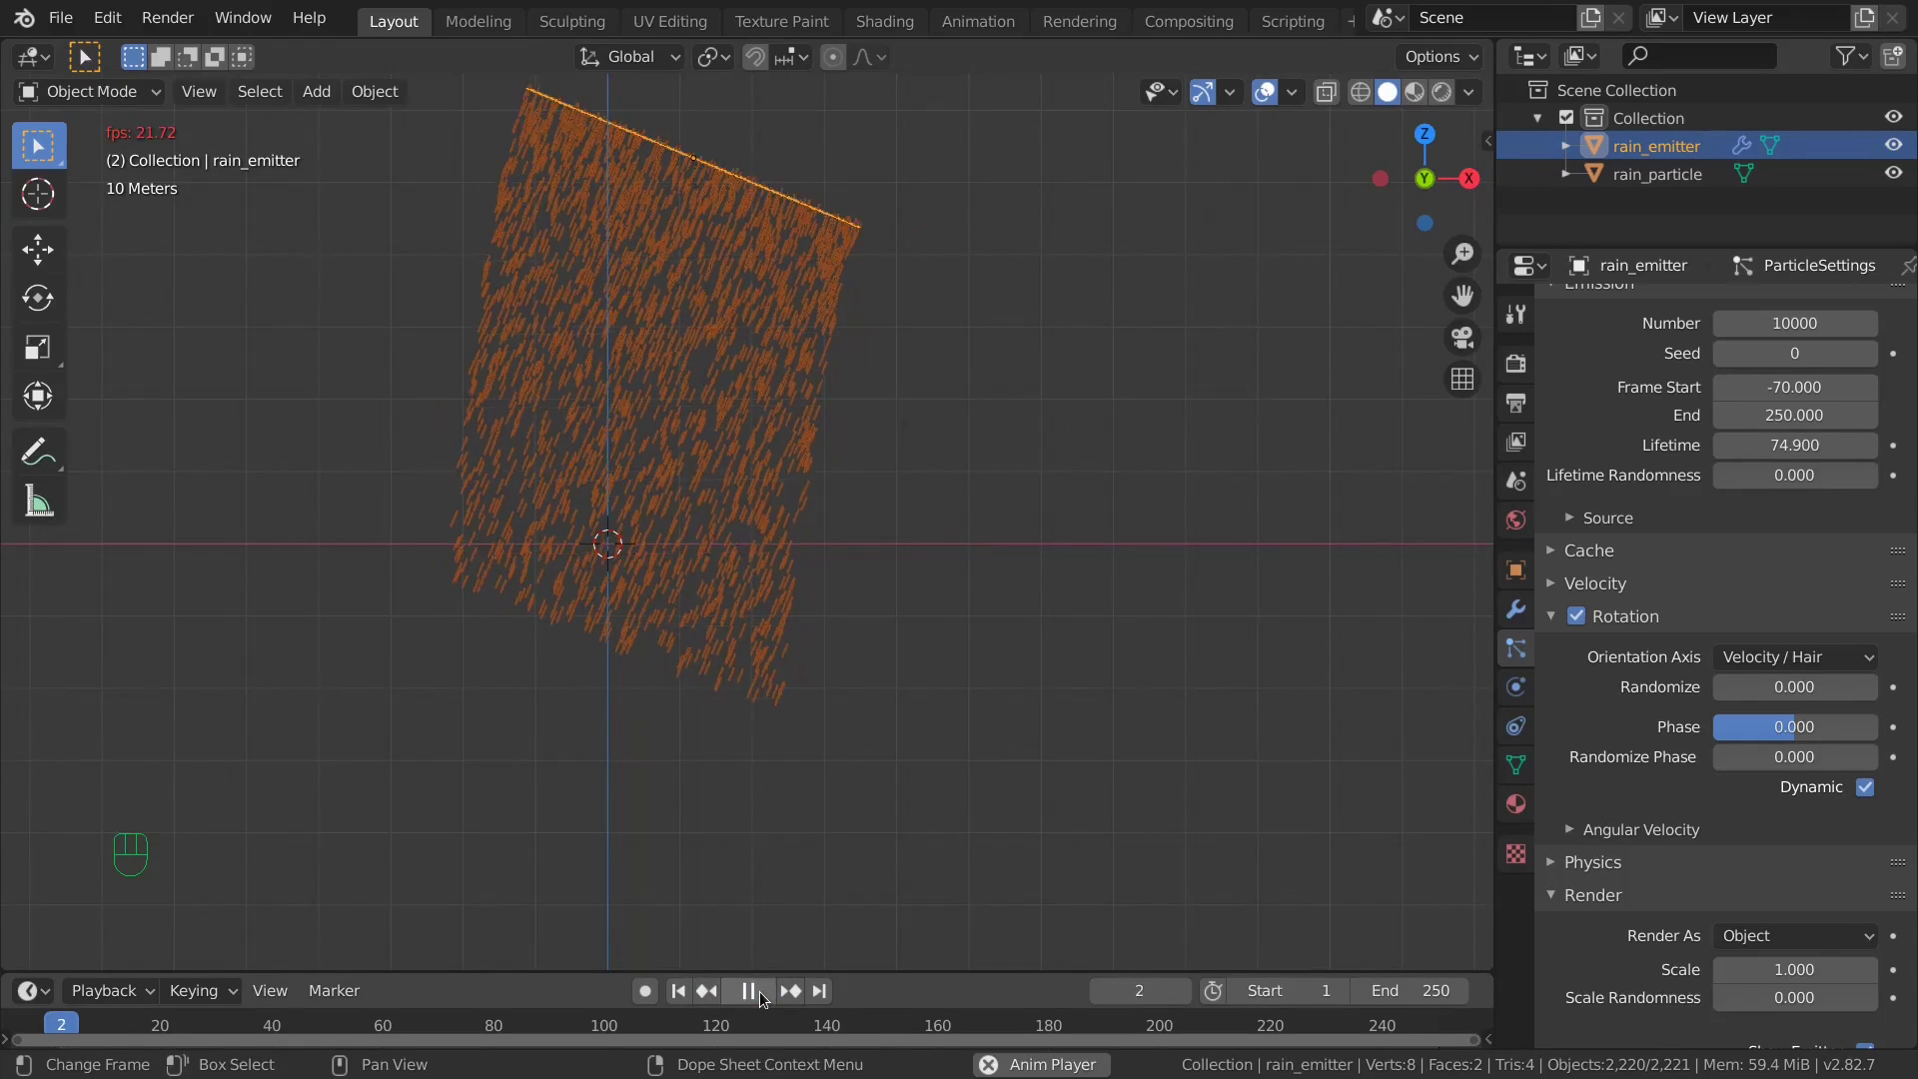
pyautogui.scroll(5, 673, 380)
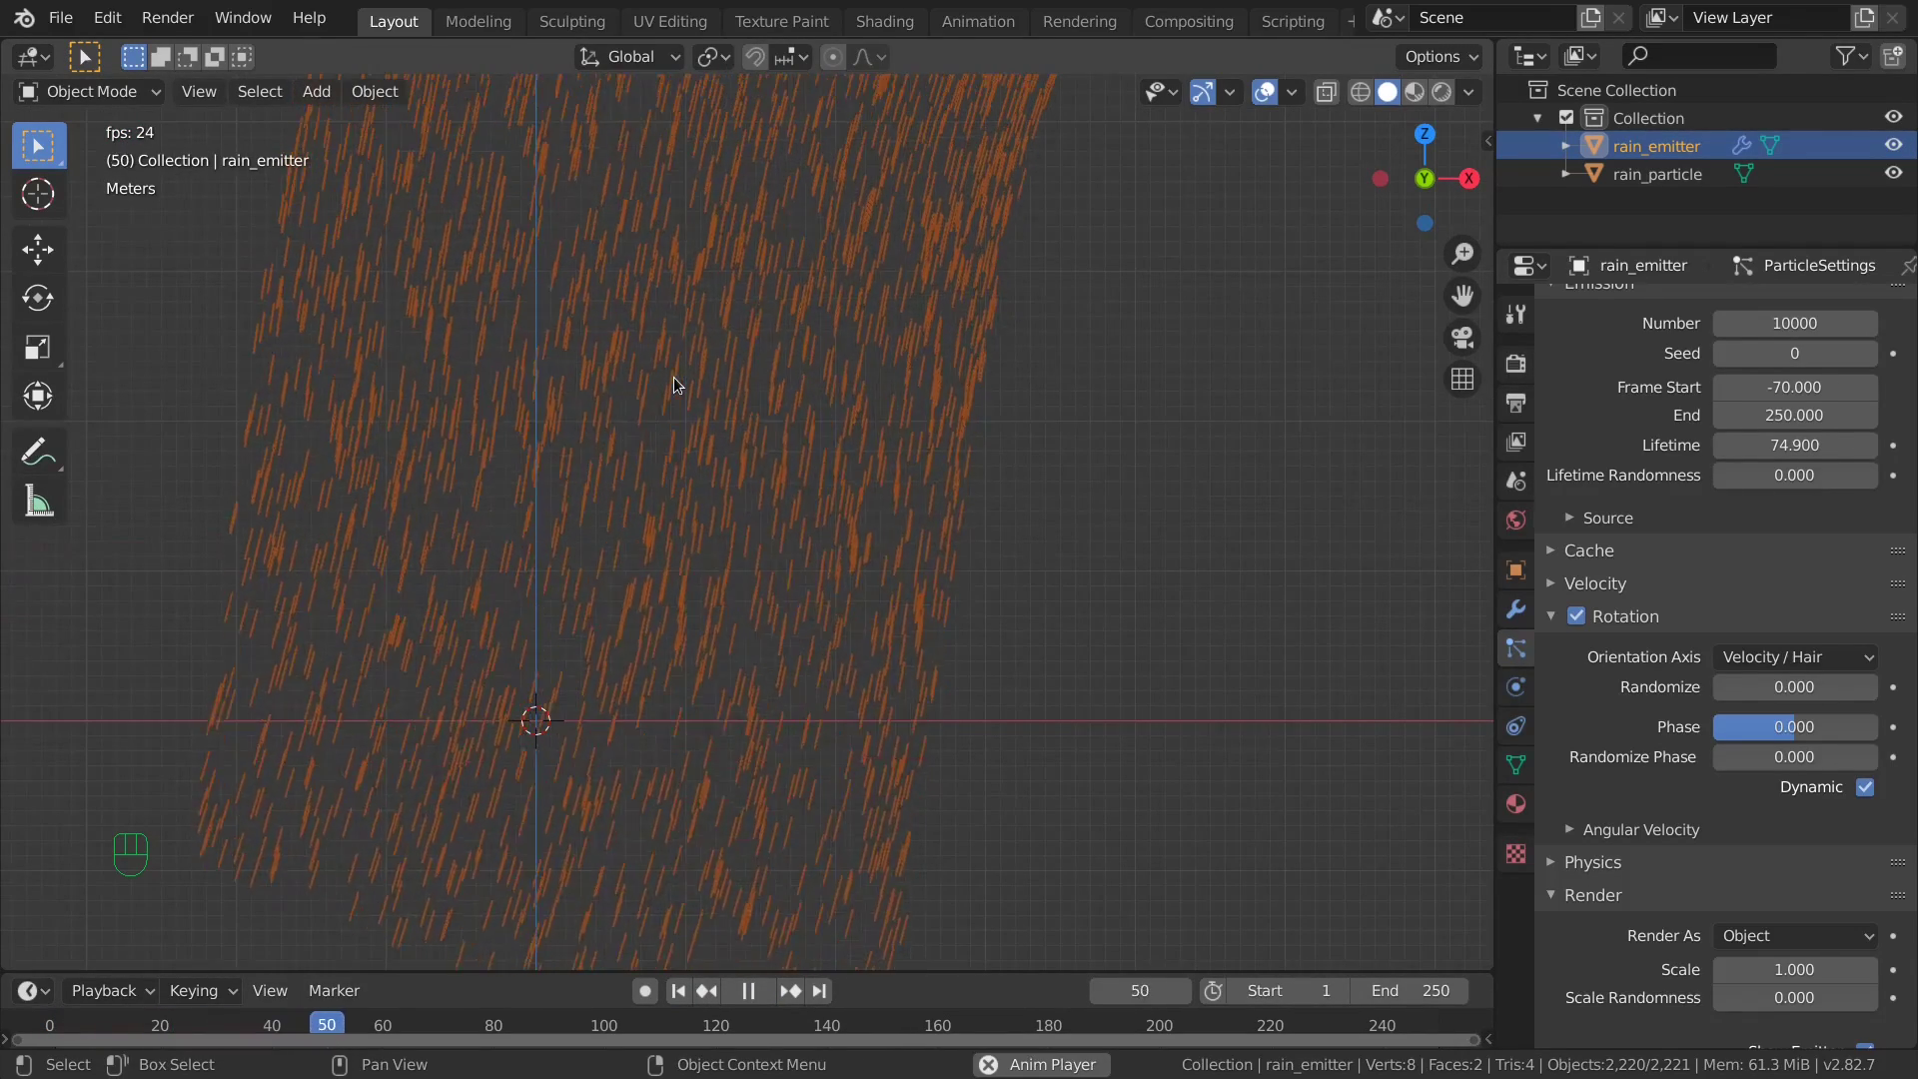
pyautogui.scroll(-5, 673, 377)
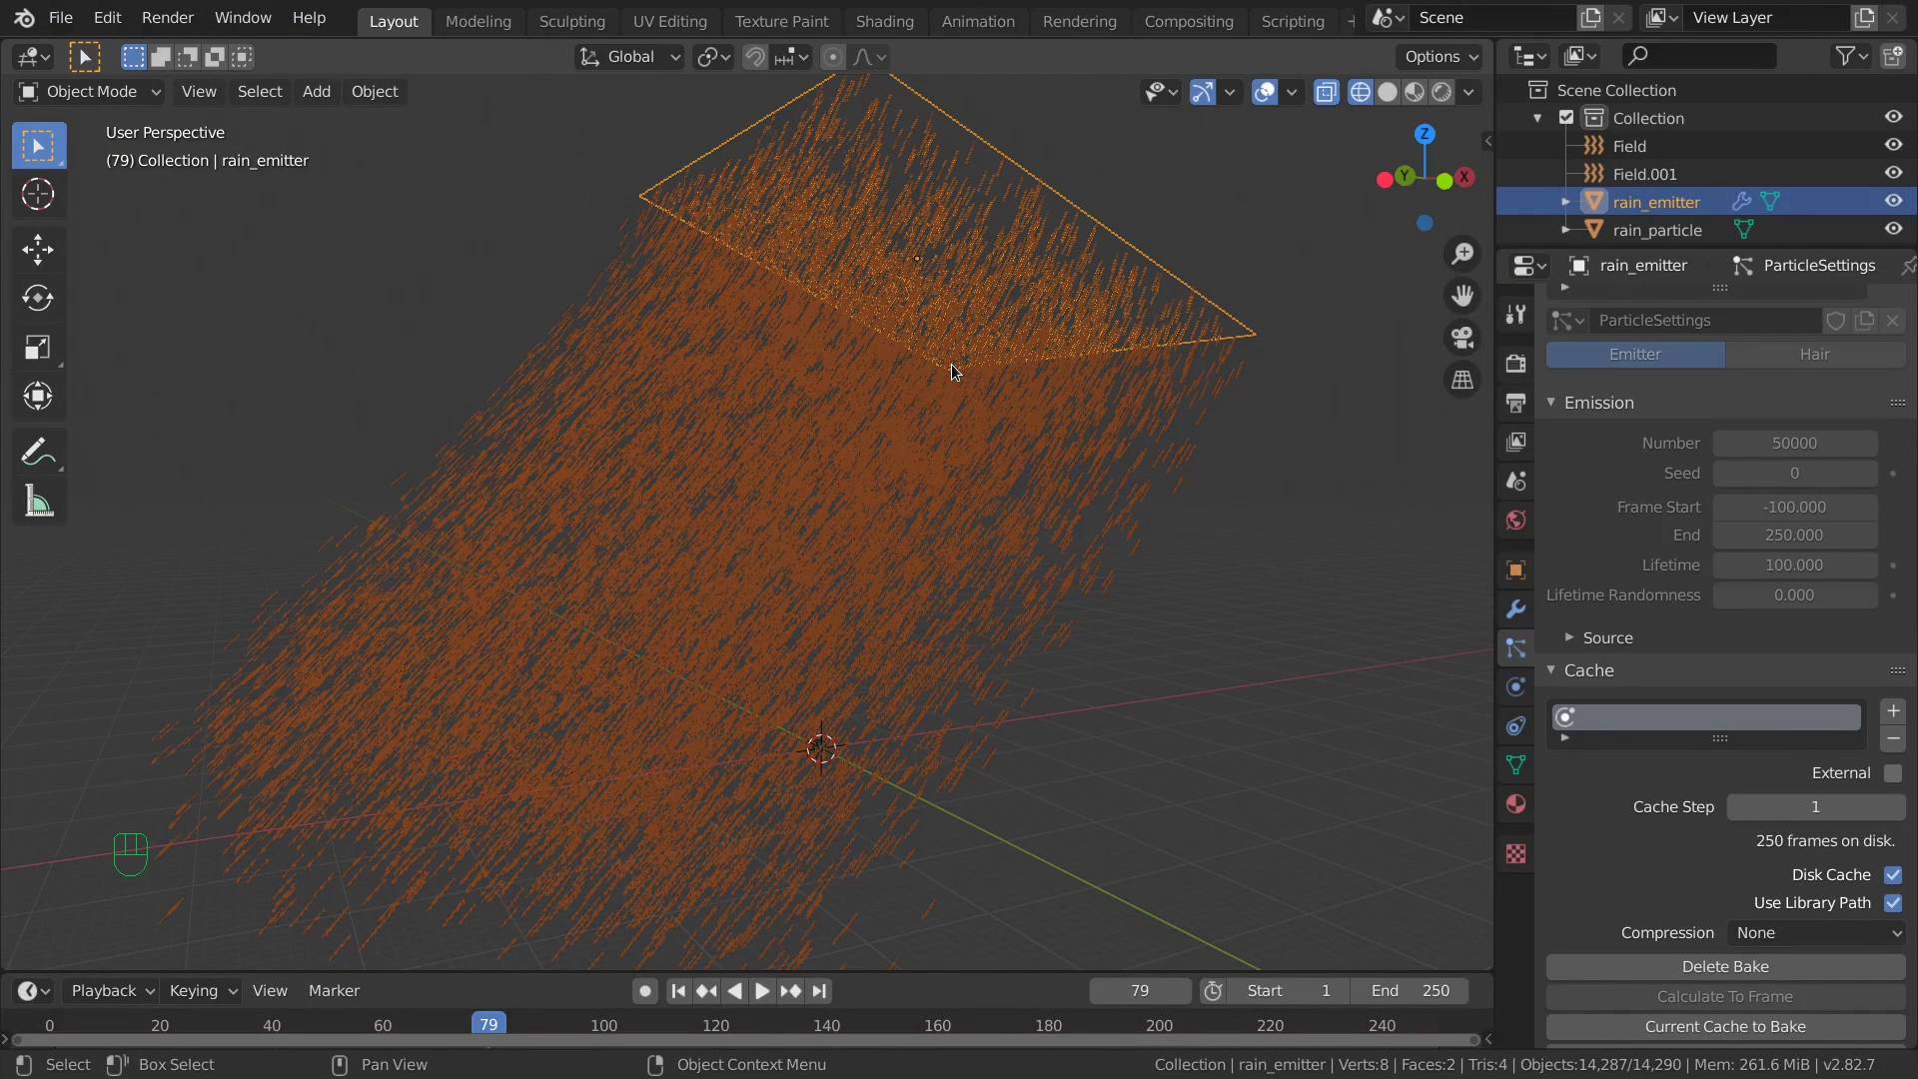
# Place the 3D cursor beside the rain and add an area light there.
pyautogui.moveTo(954, 372); pyautogui.dragTo(779, 531, button='middle')
pyautogui.hotkey('shift', 'a')
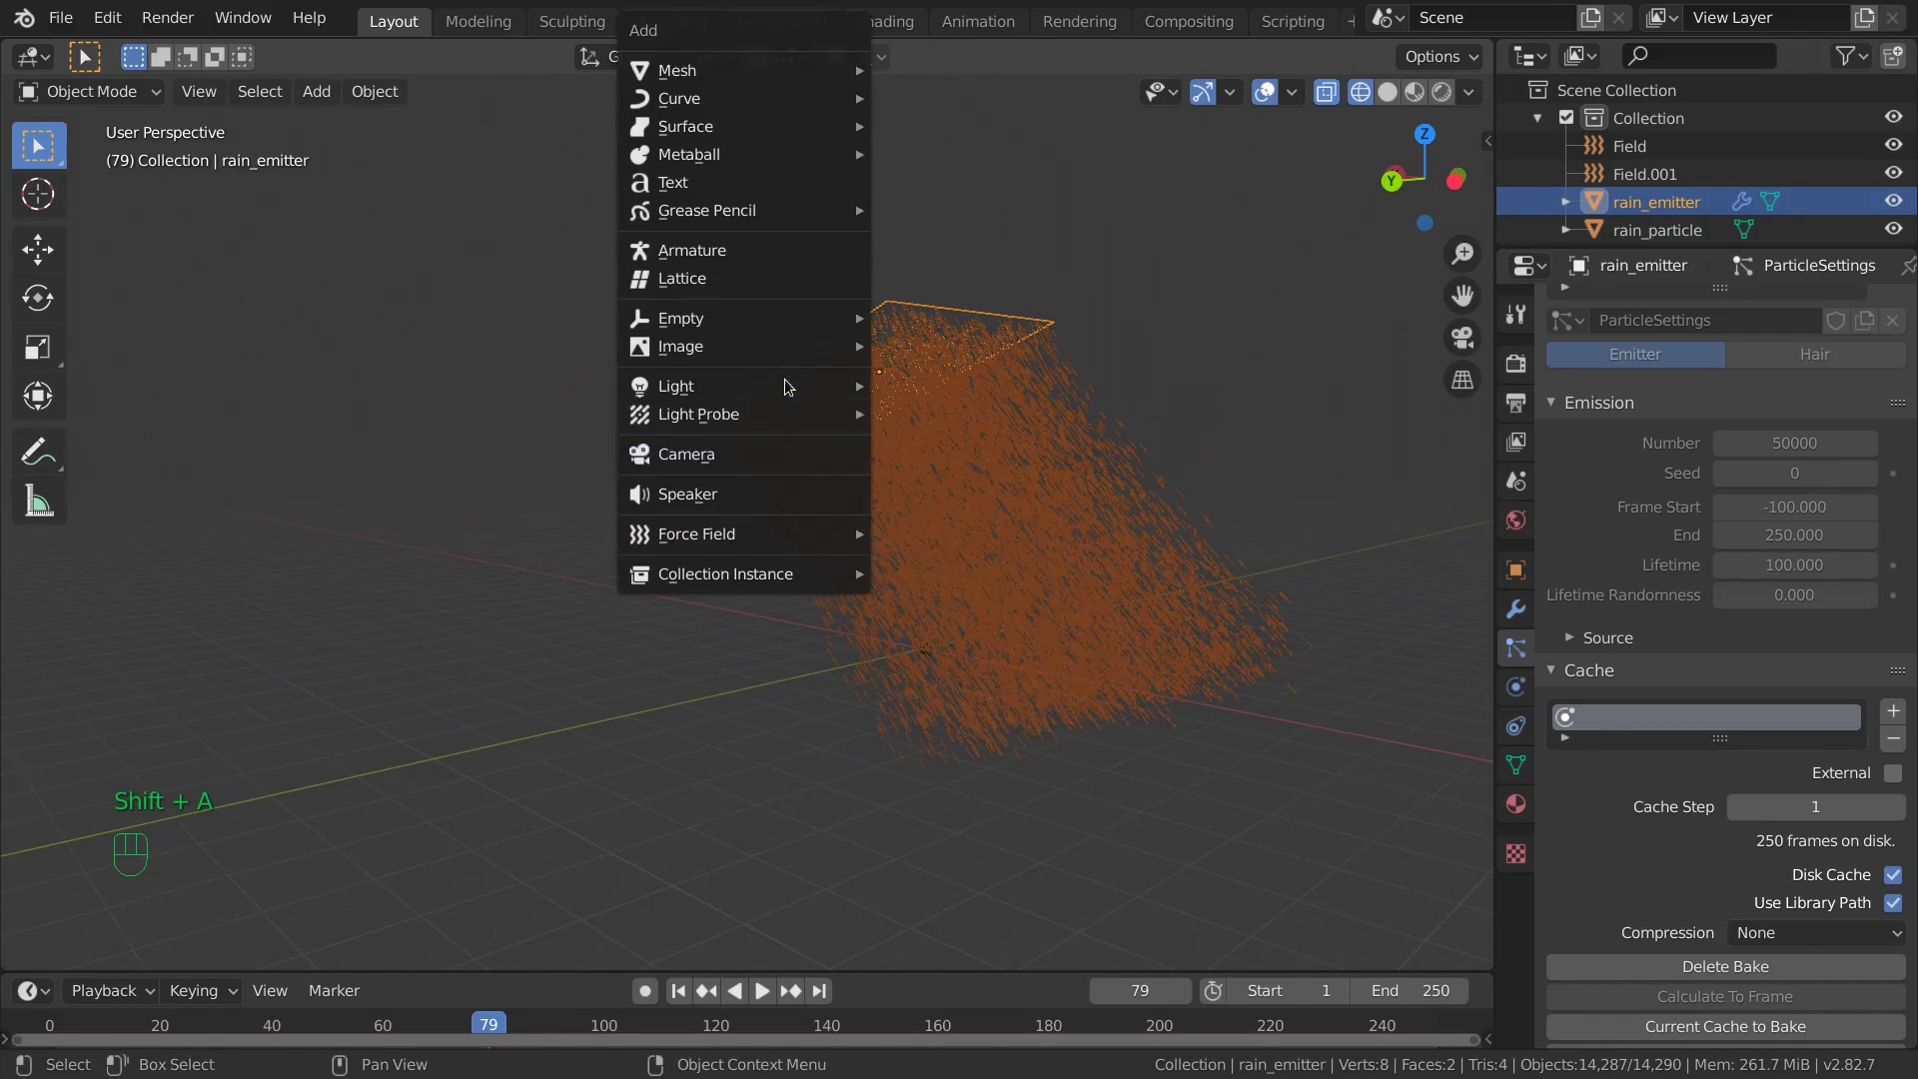
pyautogui.moveTo(790, 387)
pyautogui.click(967, 476)
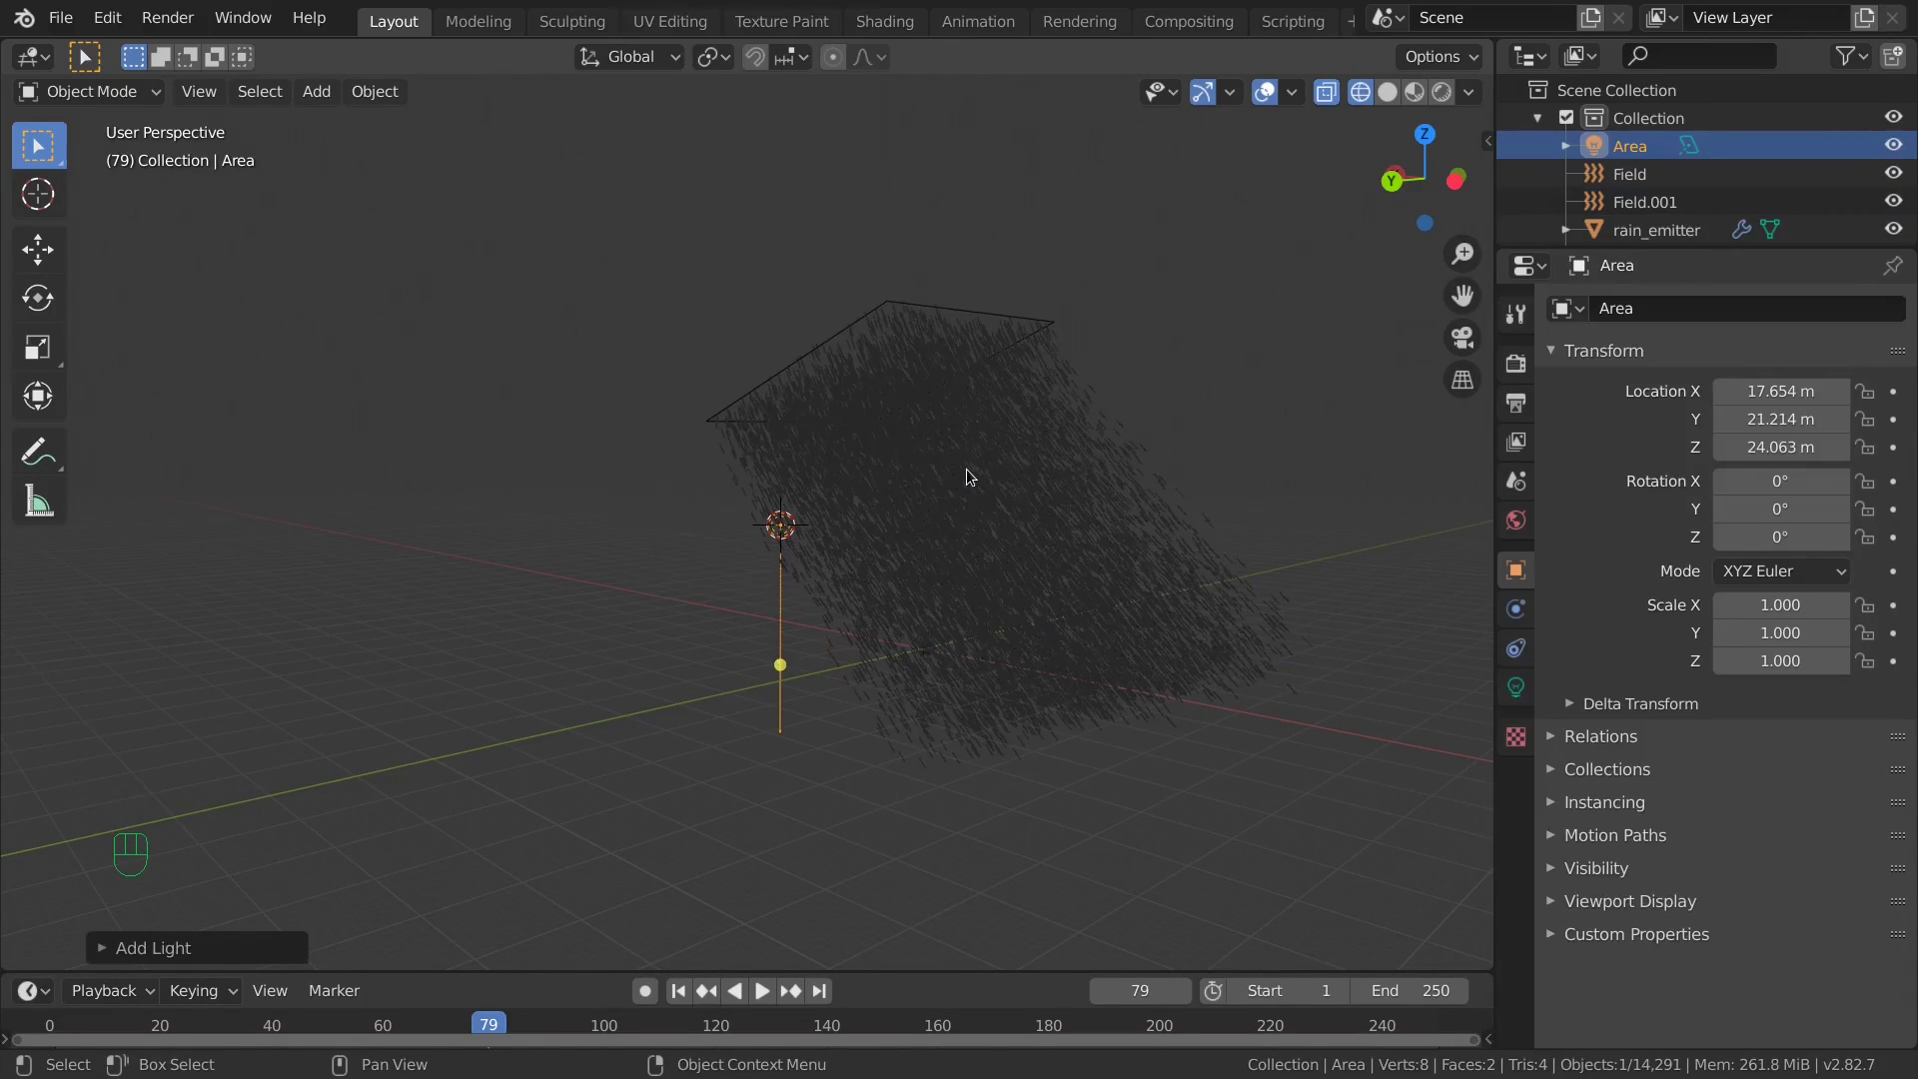
# Rotate the area light to about -89.8° around X and move it outward to about Y 33.99 m, Z 23.435 m.
pyautogui.press('KP_1')
pyautogui.press('KP_3')
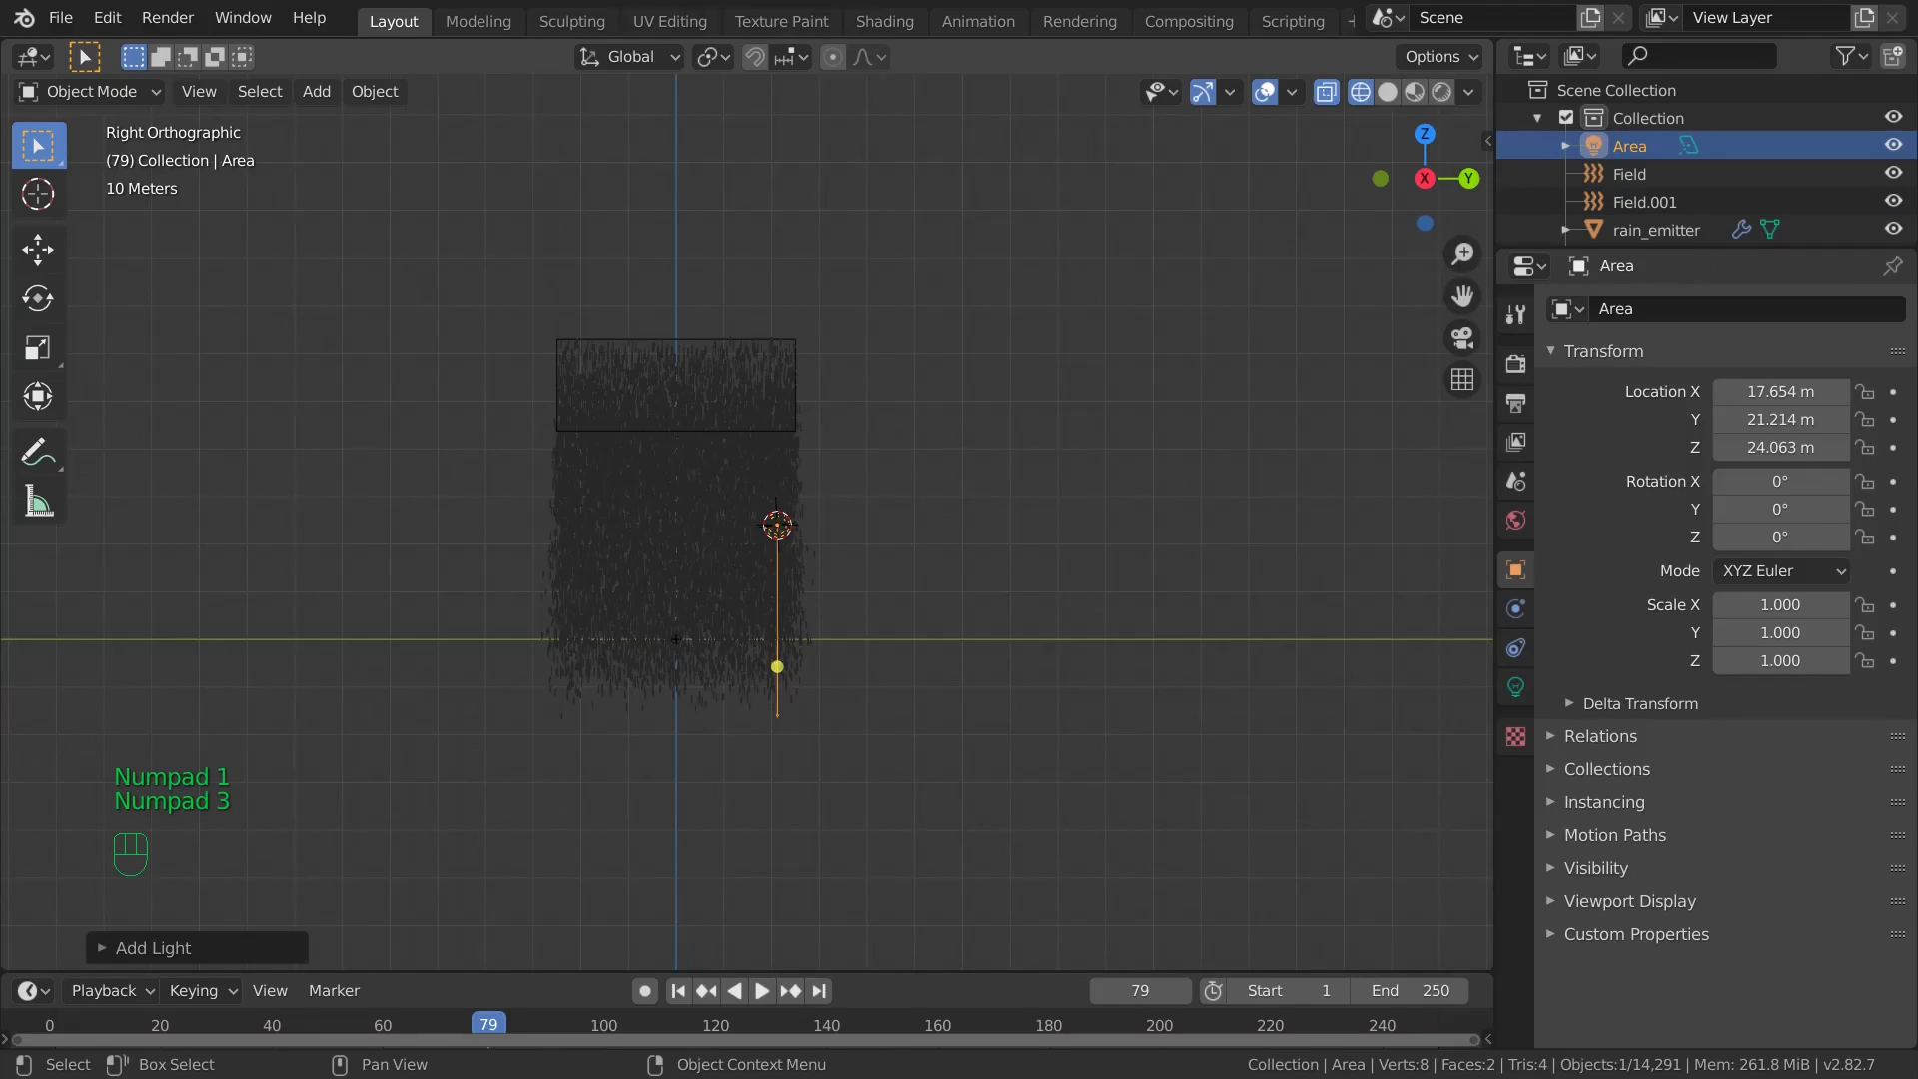
pyautogui.press('r')
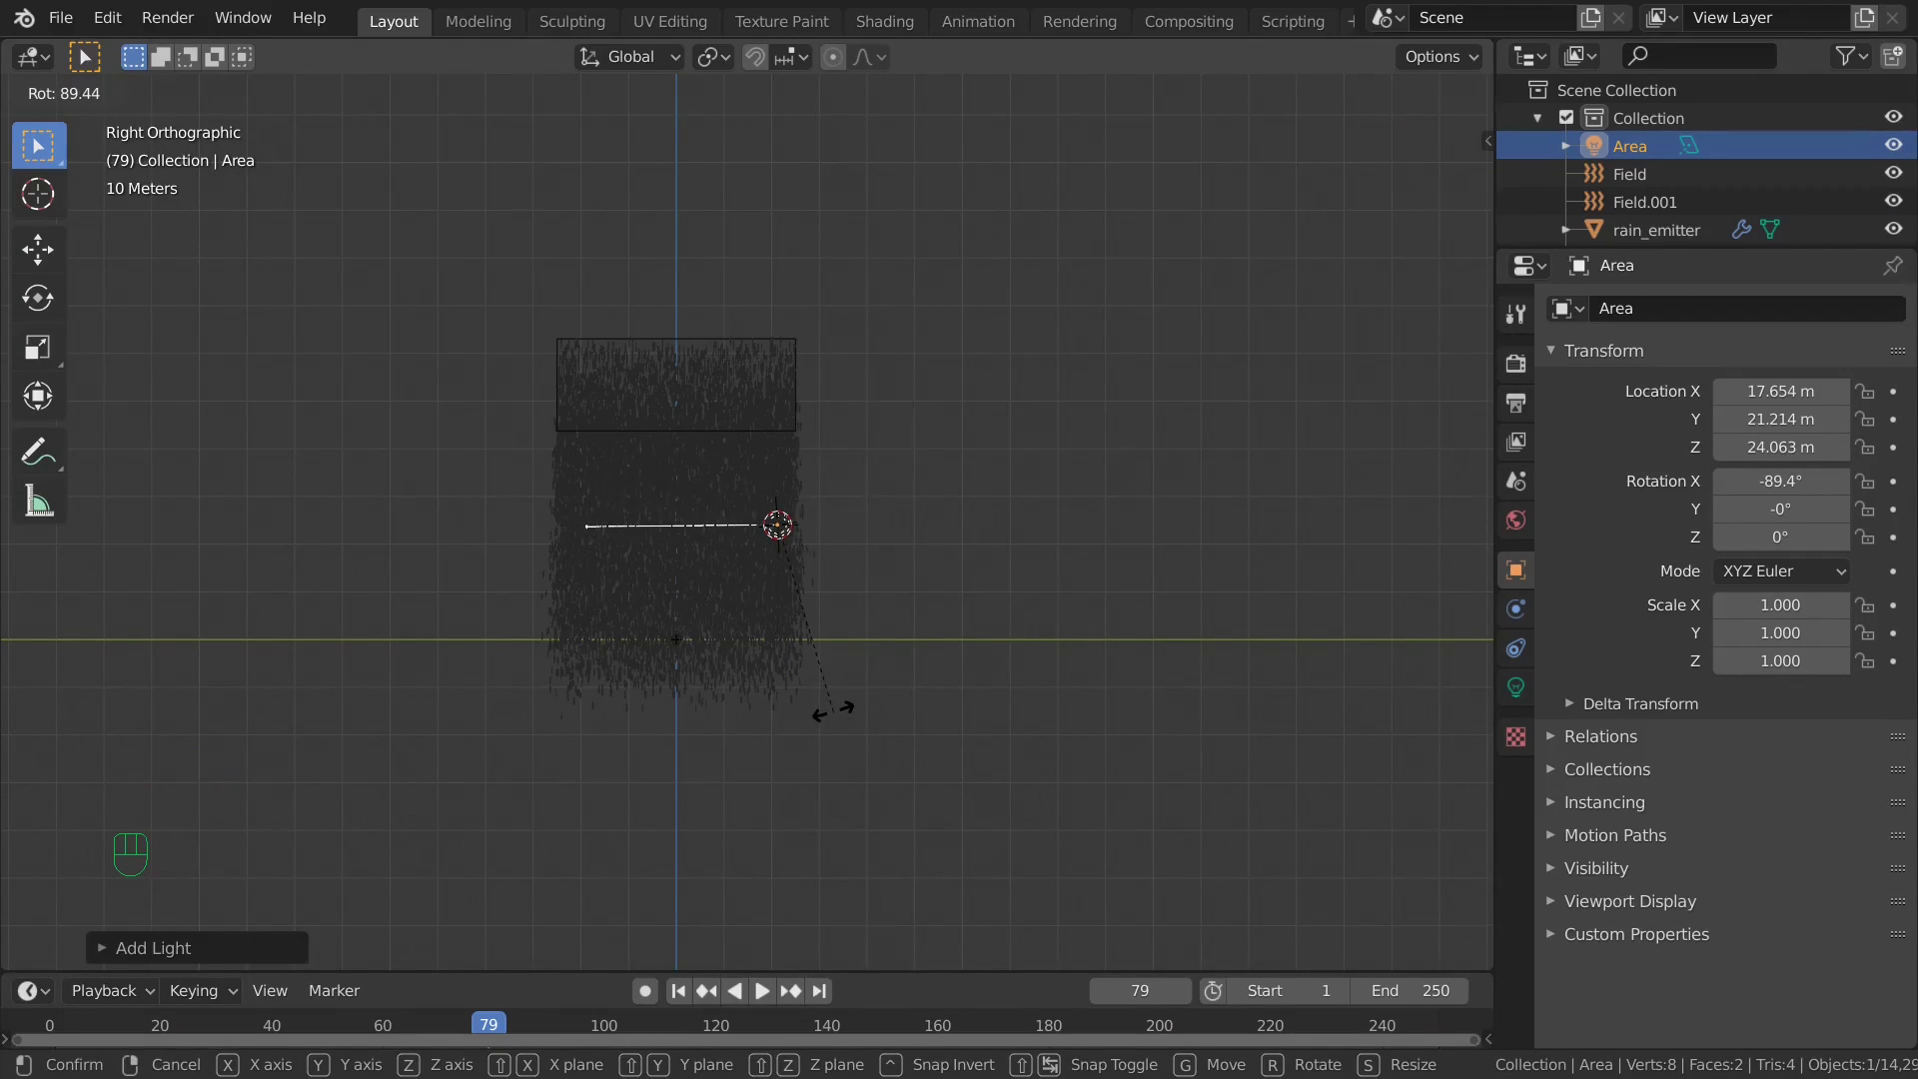
pyautogui.click(826, 707)
pyautogui.press('g')
pyautogui.click(952, 727)
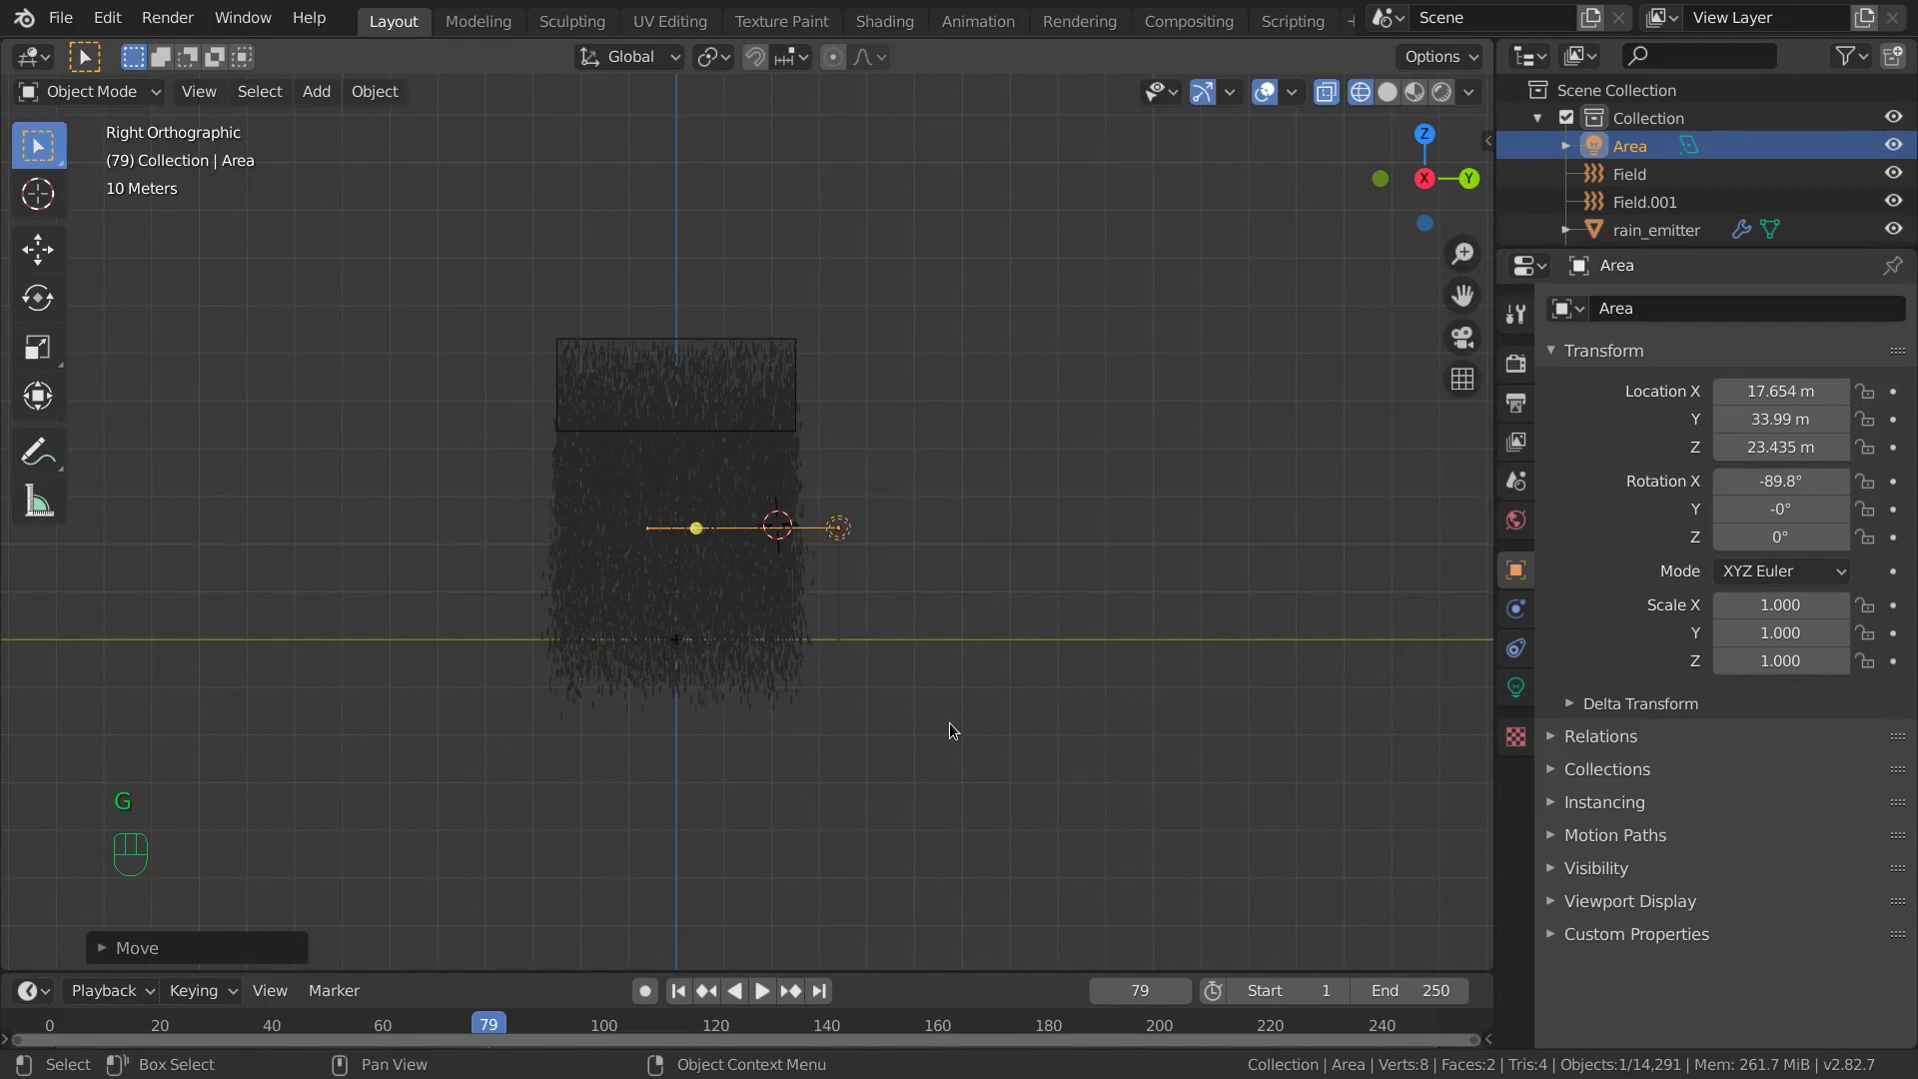
# Turn the area light in the top view to a Z rotation of about -76.7°.
pyautogui.press('KP_1')
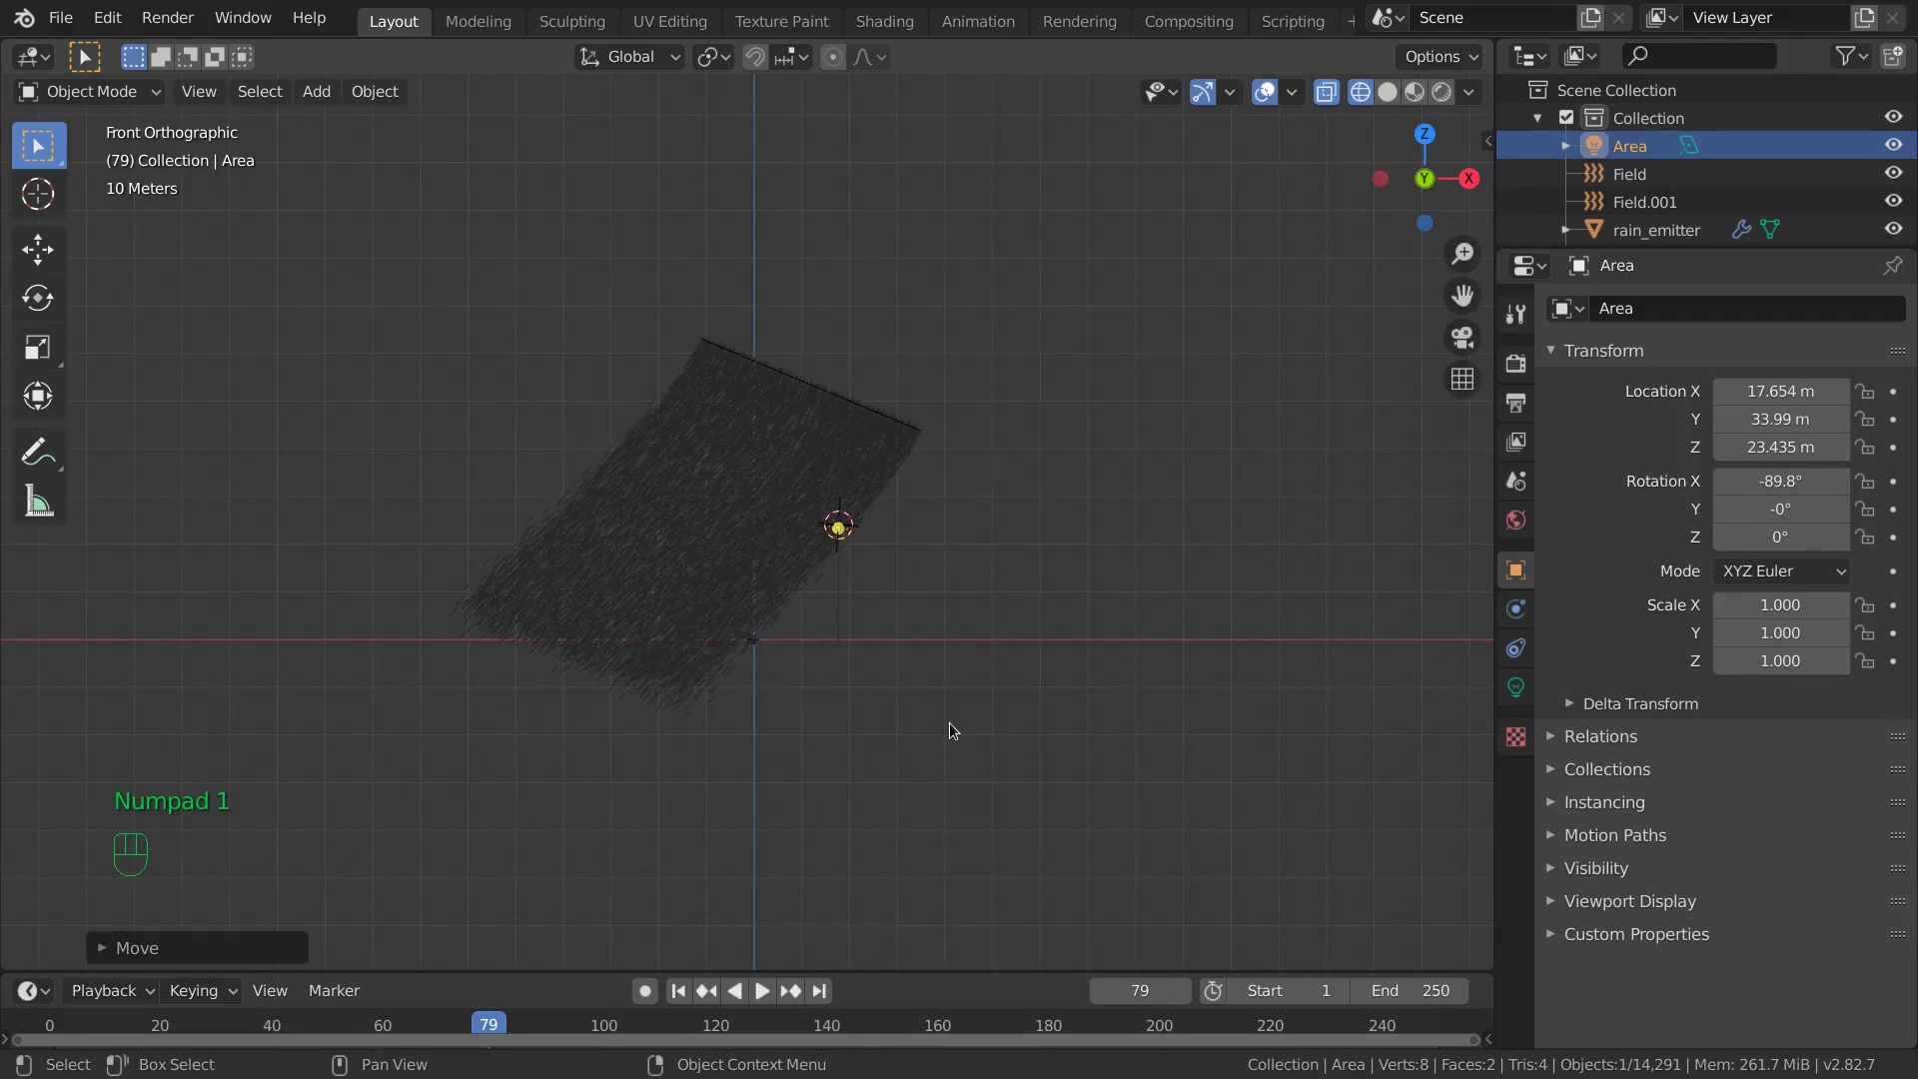
pyautogui.press('KP_7')
pyautogui.press('r')
pyautogui.click(789, 720)
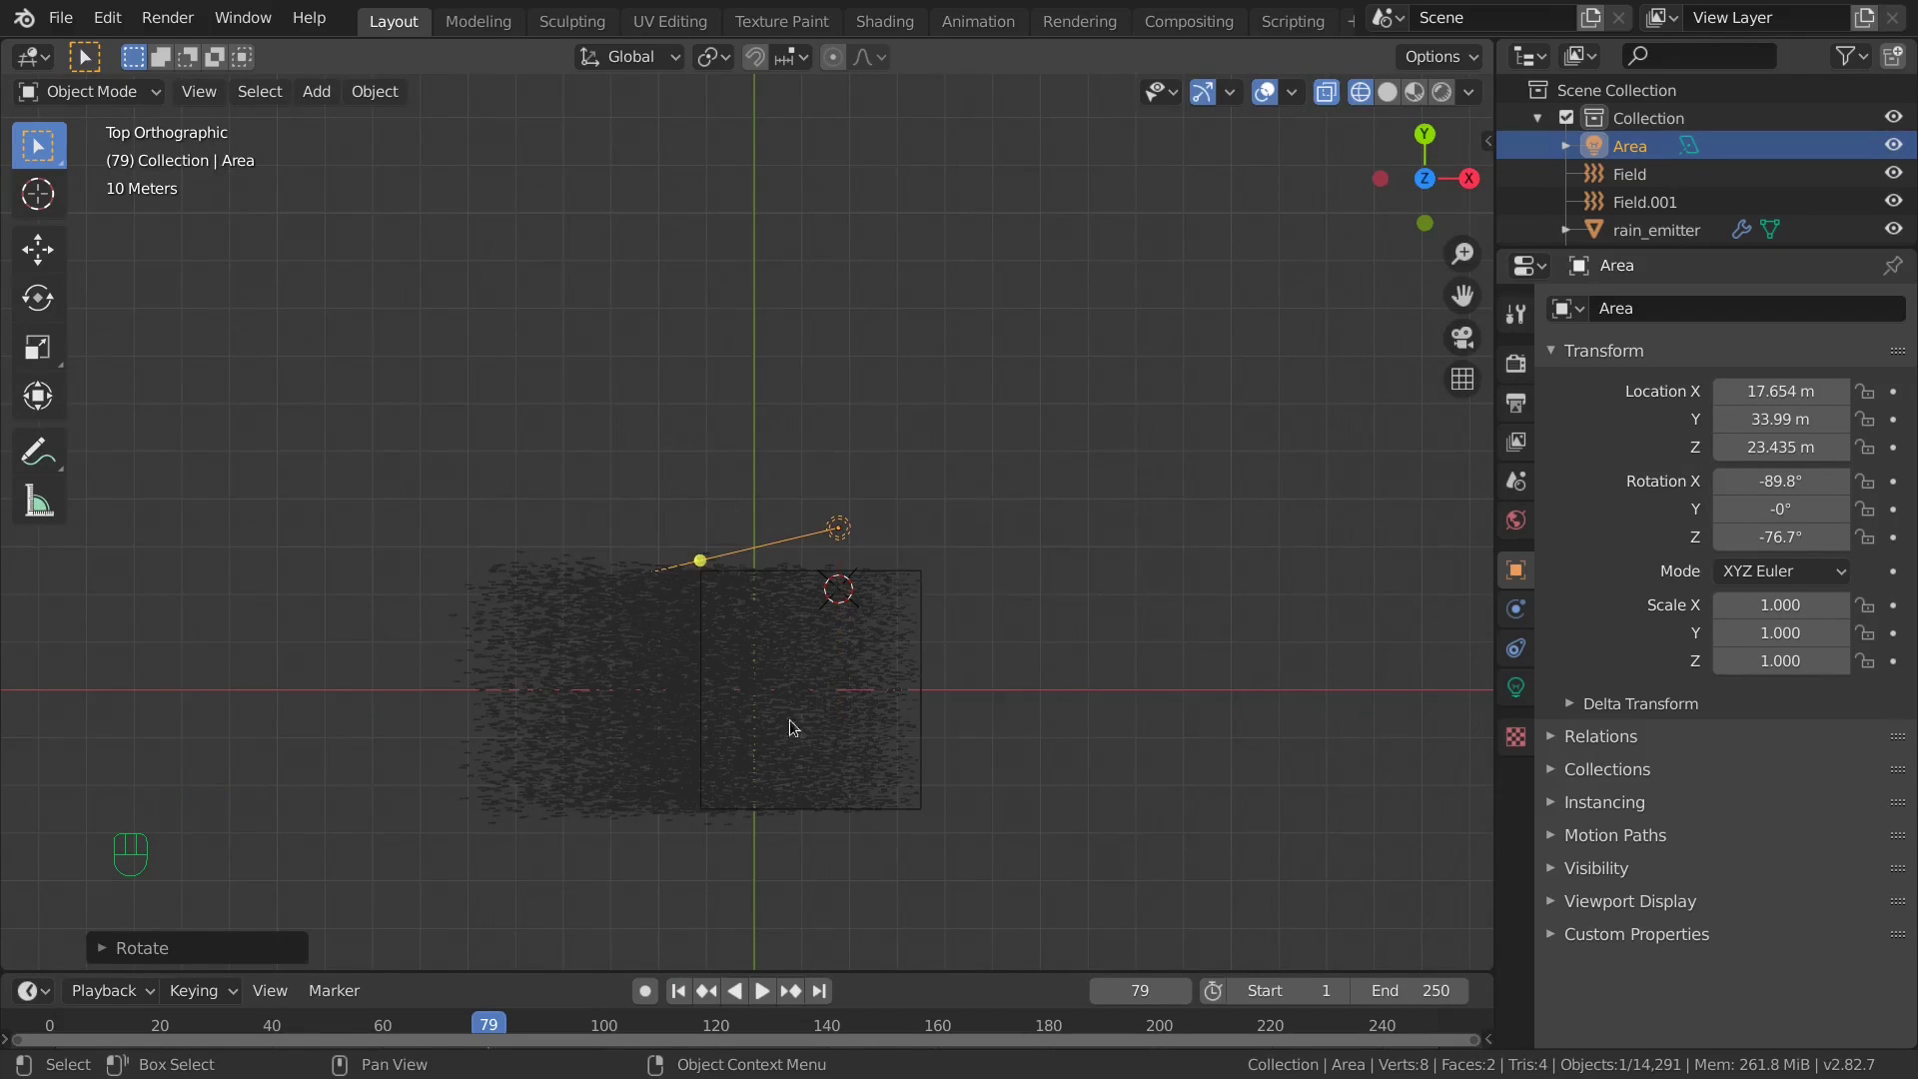
# Place the 3D cursor inside the lower part of the rain and add a camera there.
pyautogui.moveTo(790, 720); pyautogui.dragTo(927, 599, button='middle')
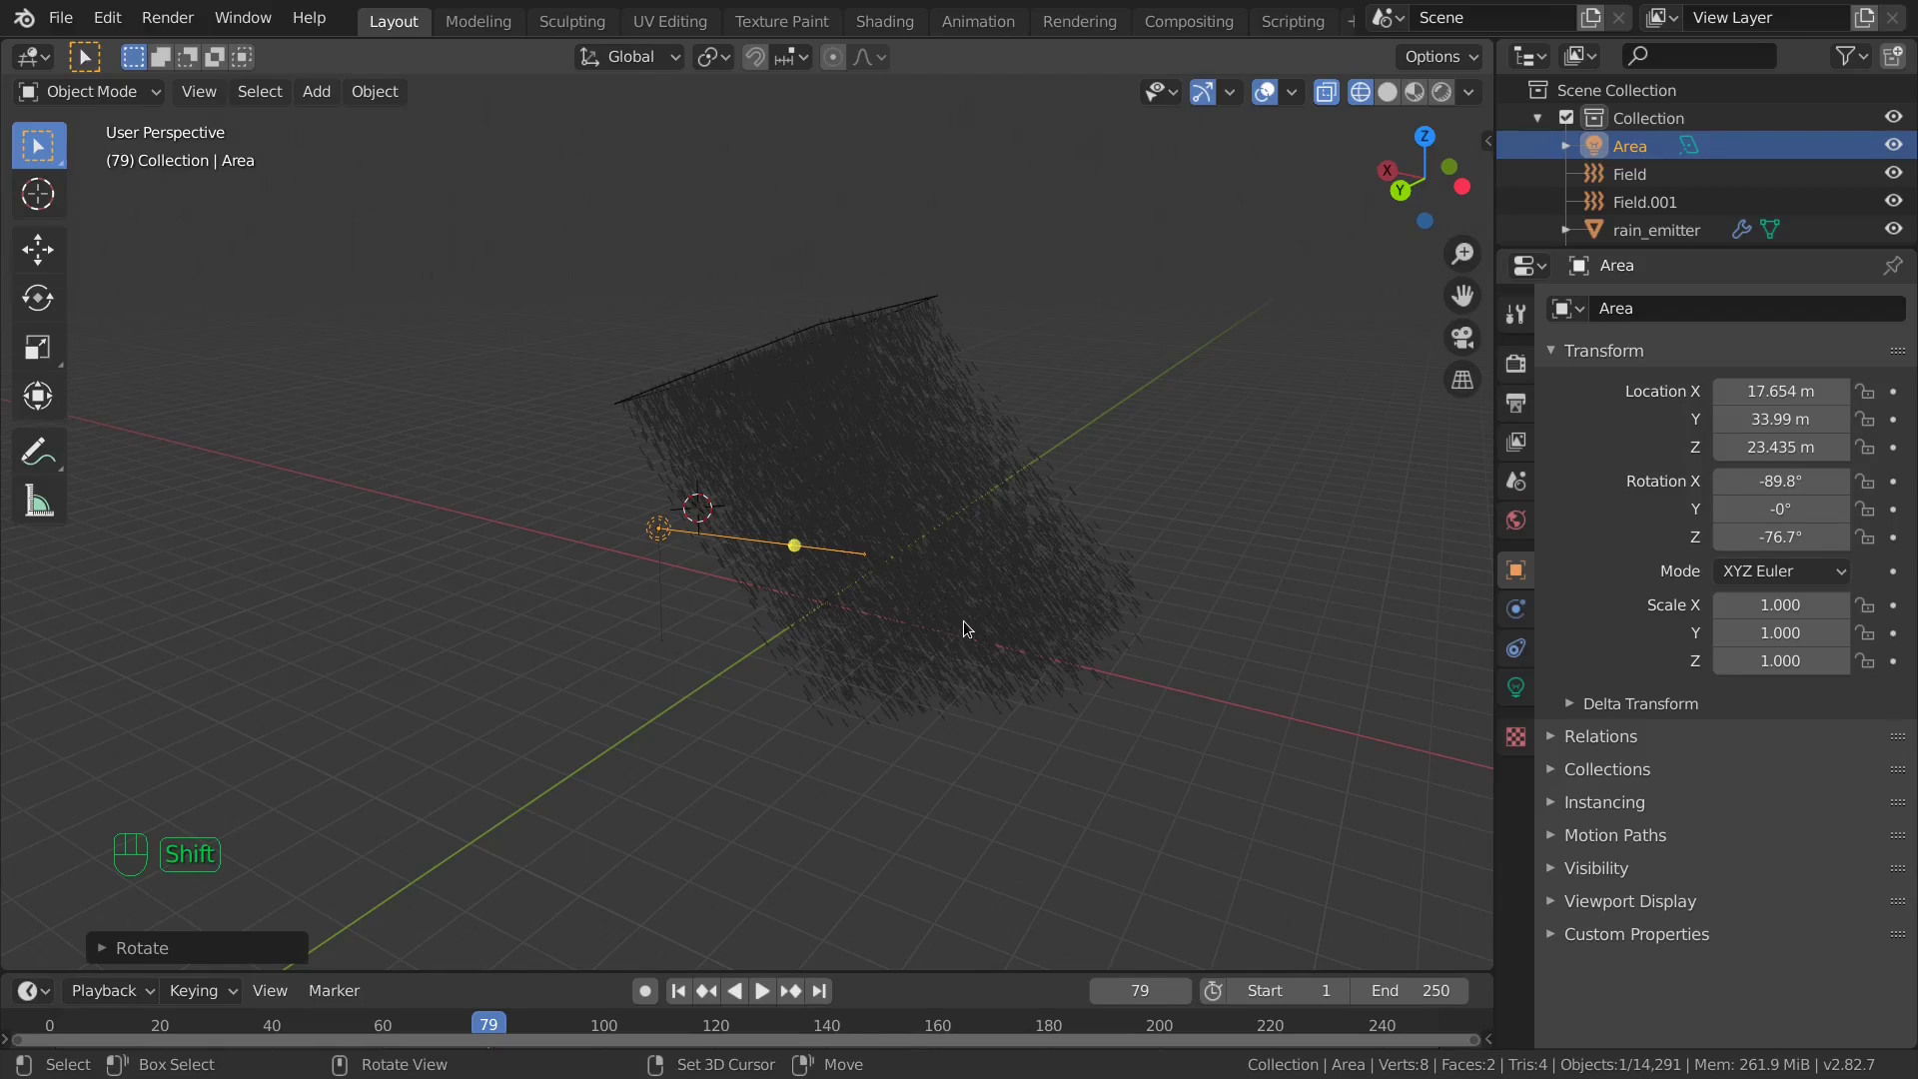
pyautogui.rightClick(963, 621)
pyautogui.press('Escape')
pyautogui.hotkey('shift', 'a')
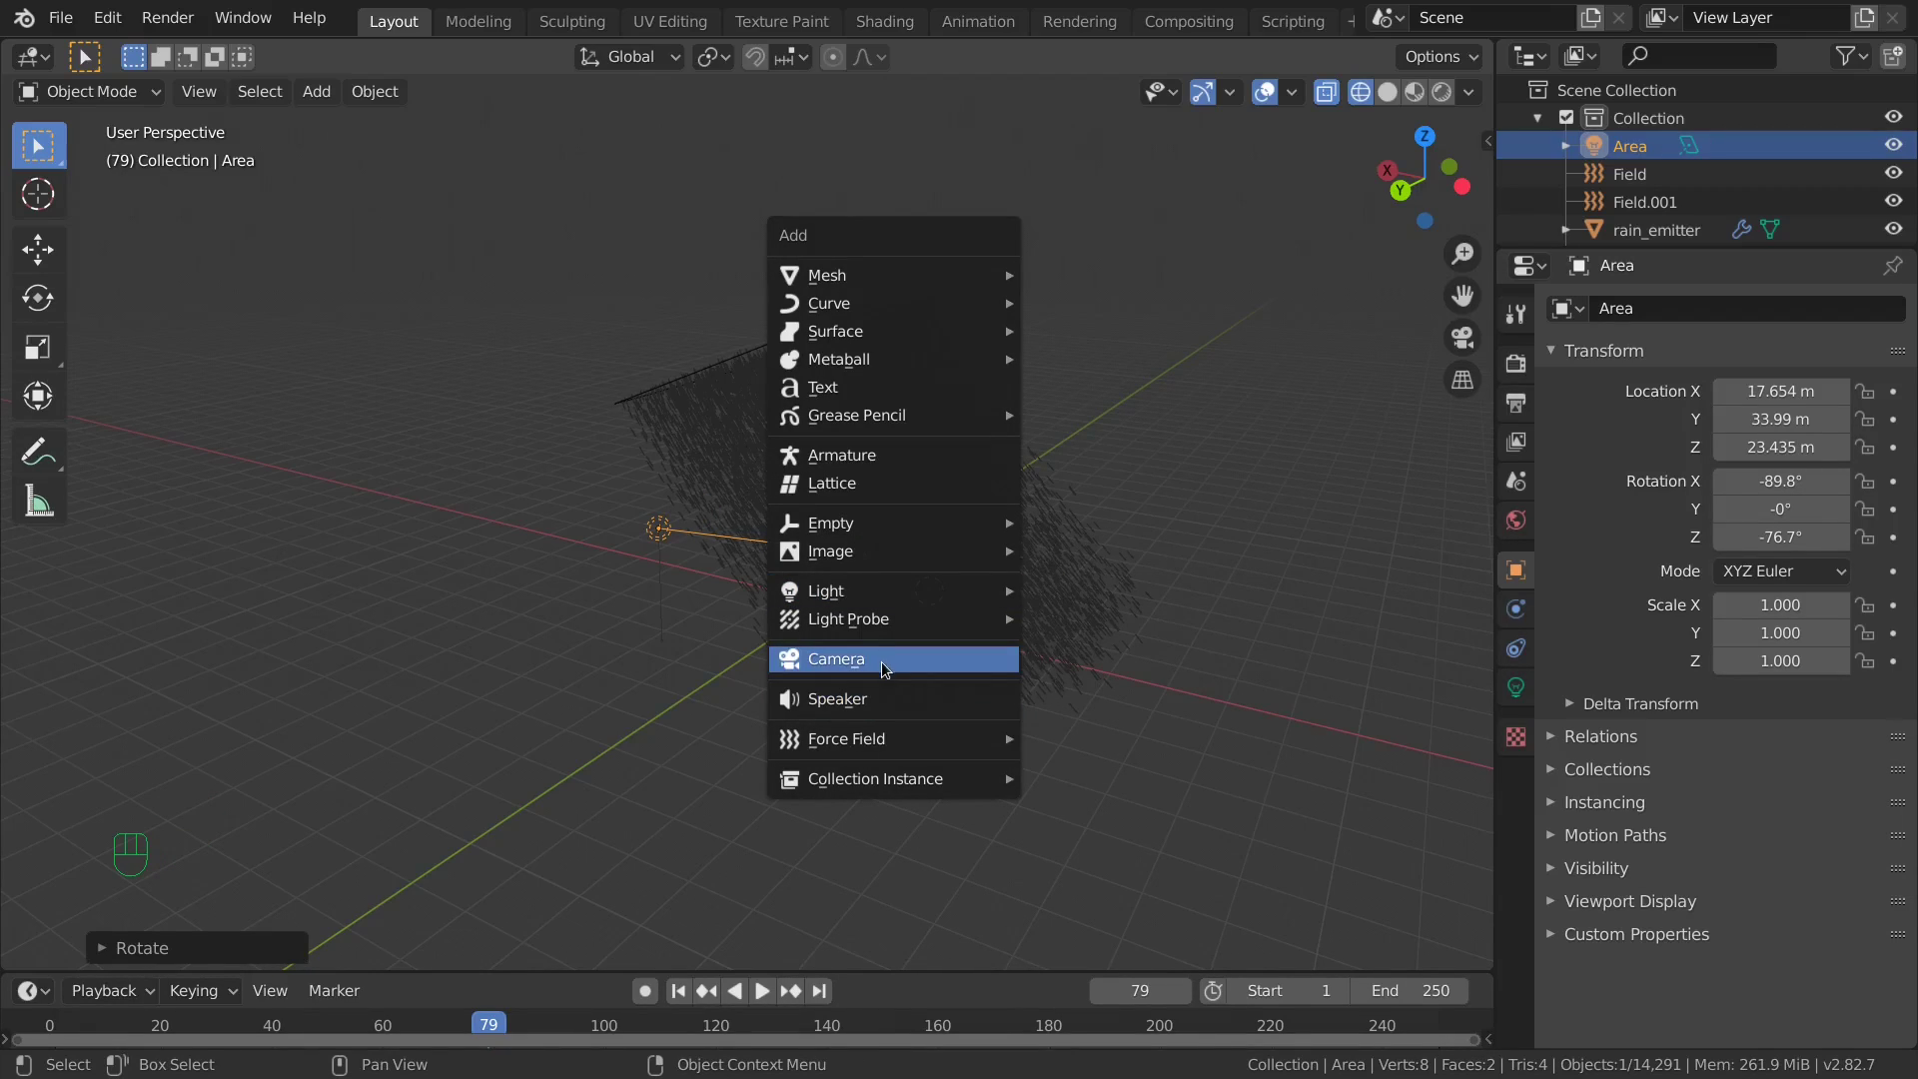
pyautogui.click(881, 659)
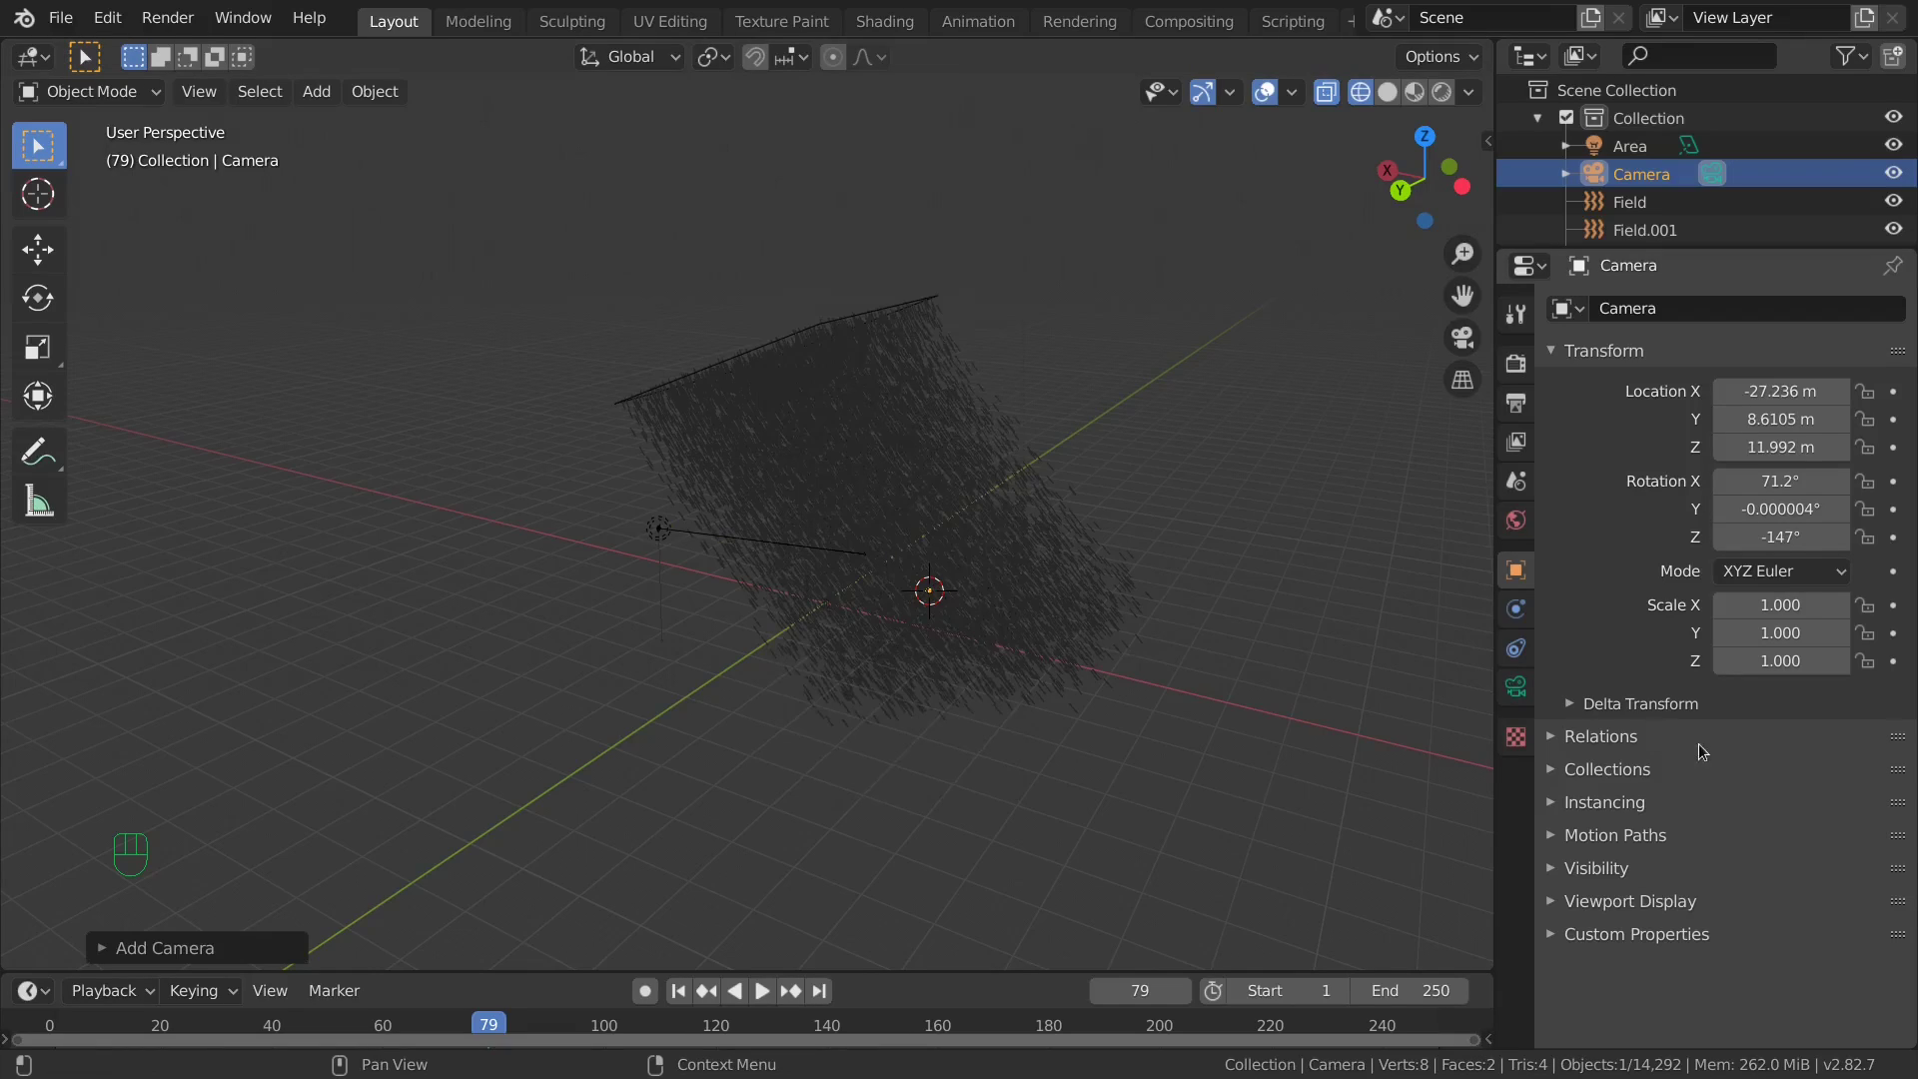
# Set the new camera's viewport display size to 13 m.
pyautogui.click(1516, 686)
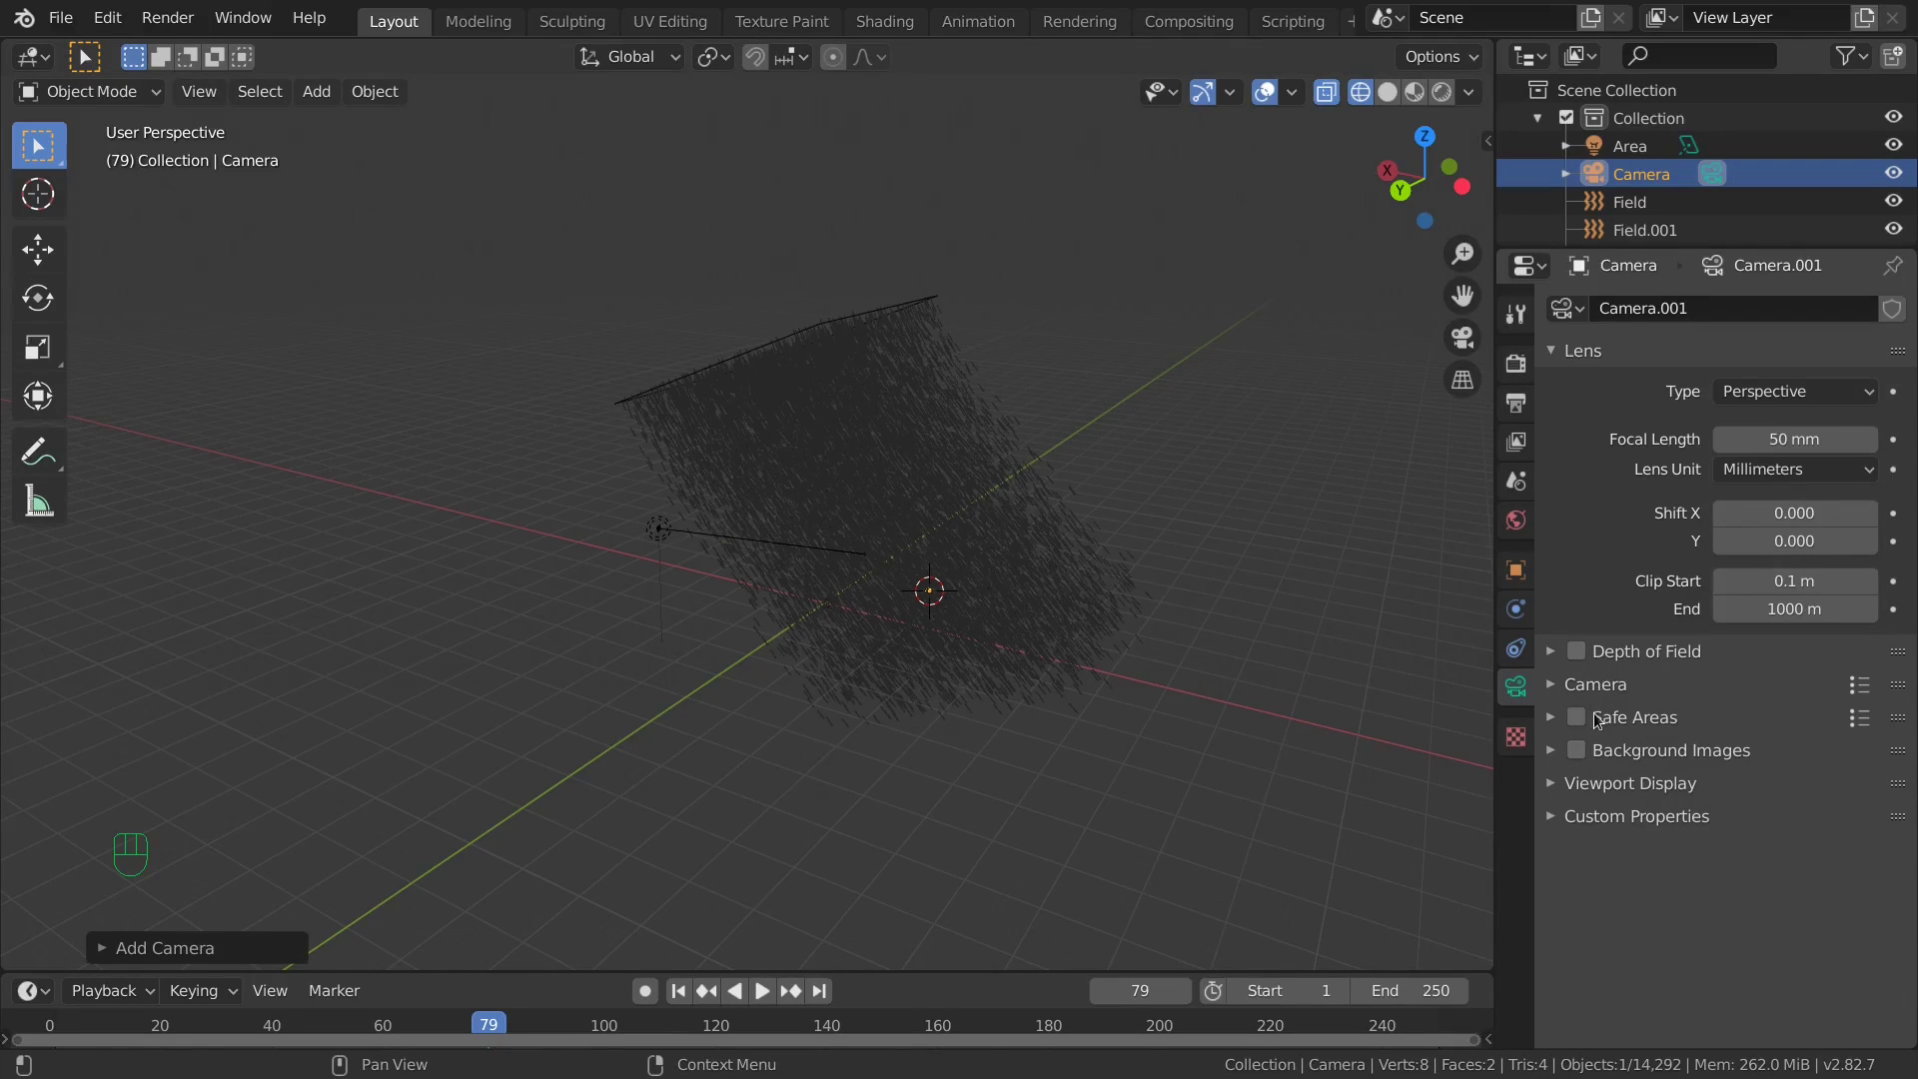
pyautogui.click(1568, 787)
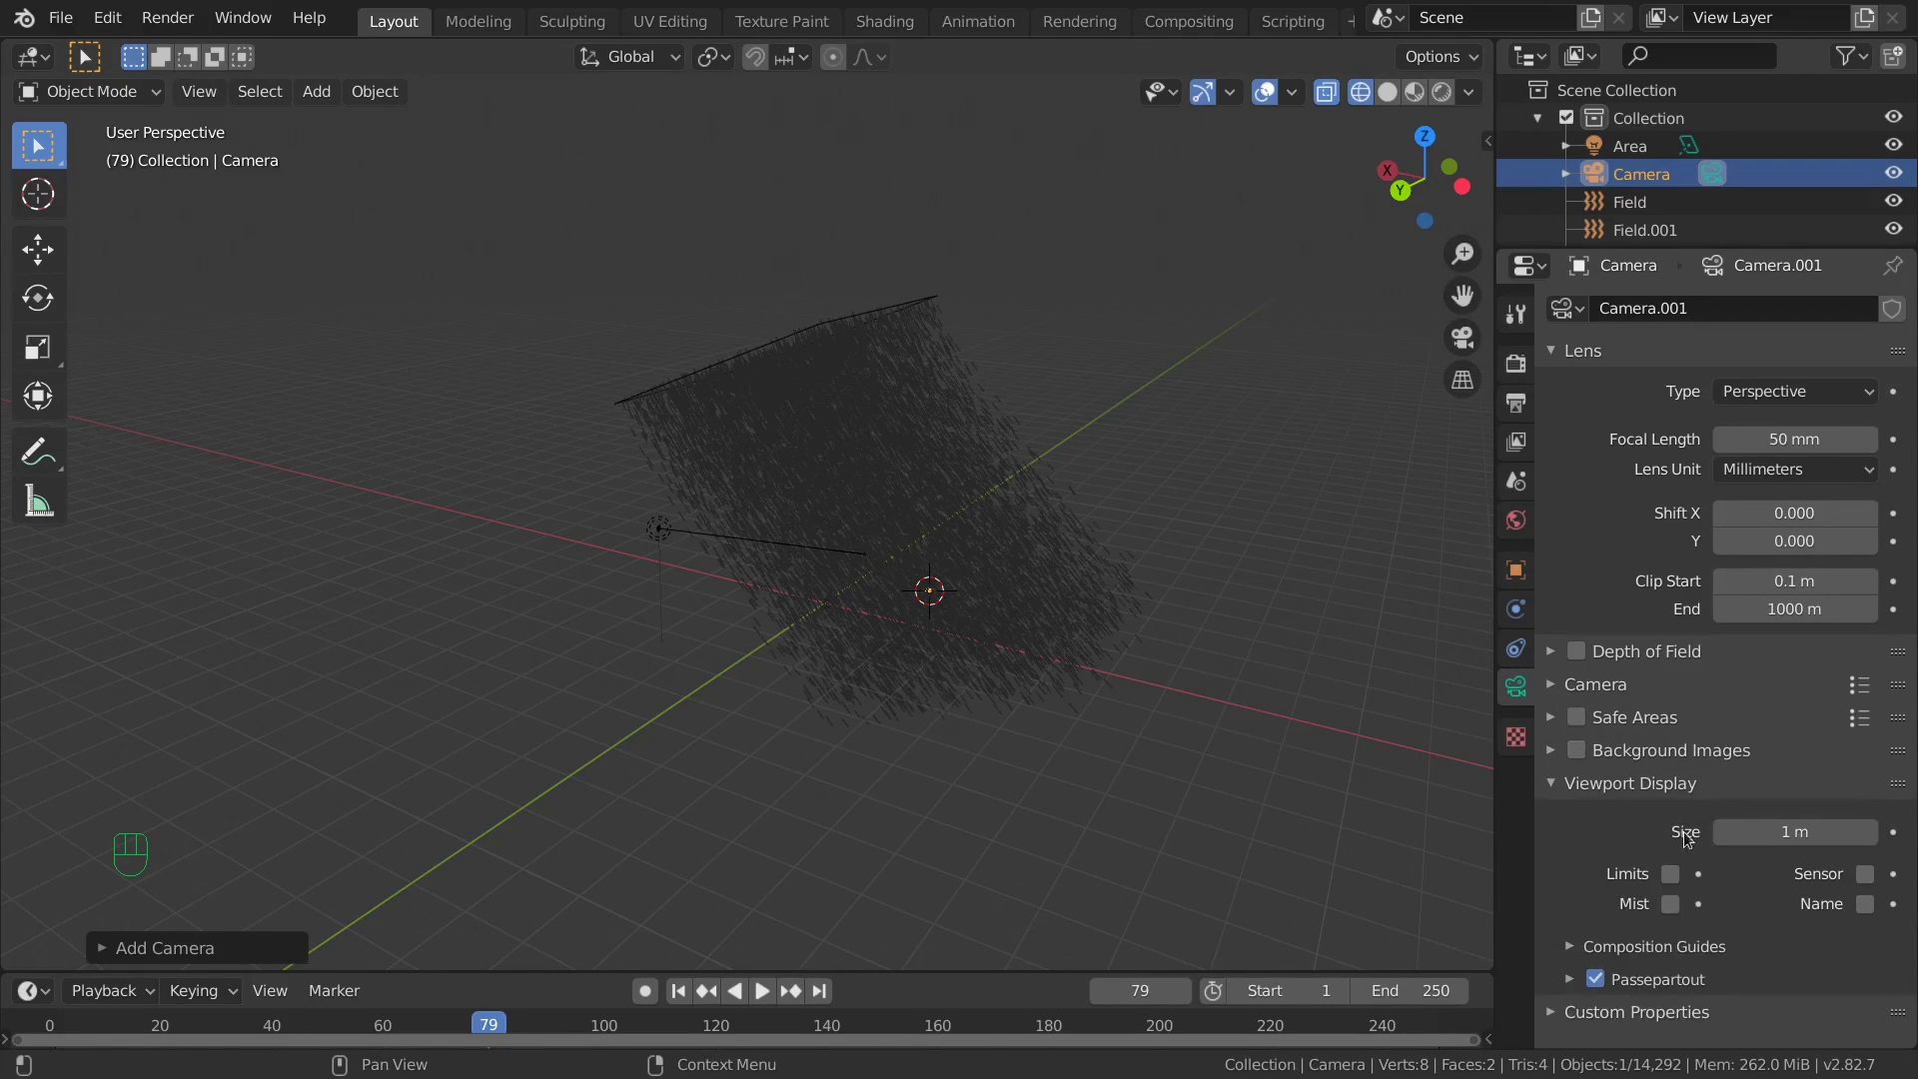
pyautogui.moveTo(1795, 831); pyautogui.dragTo(1871, 832)
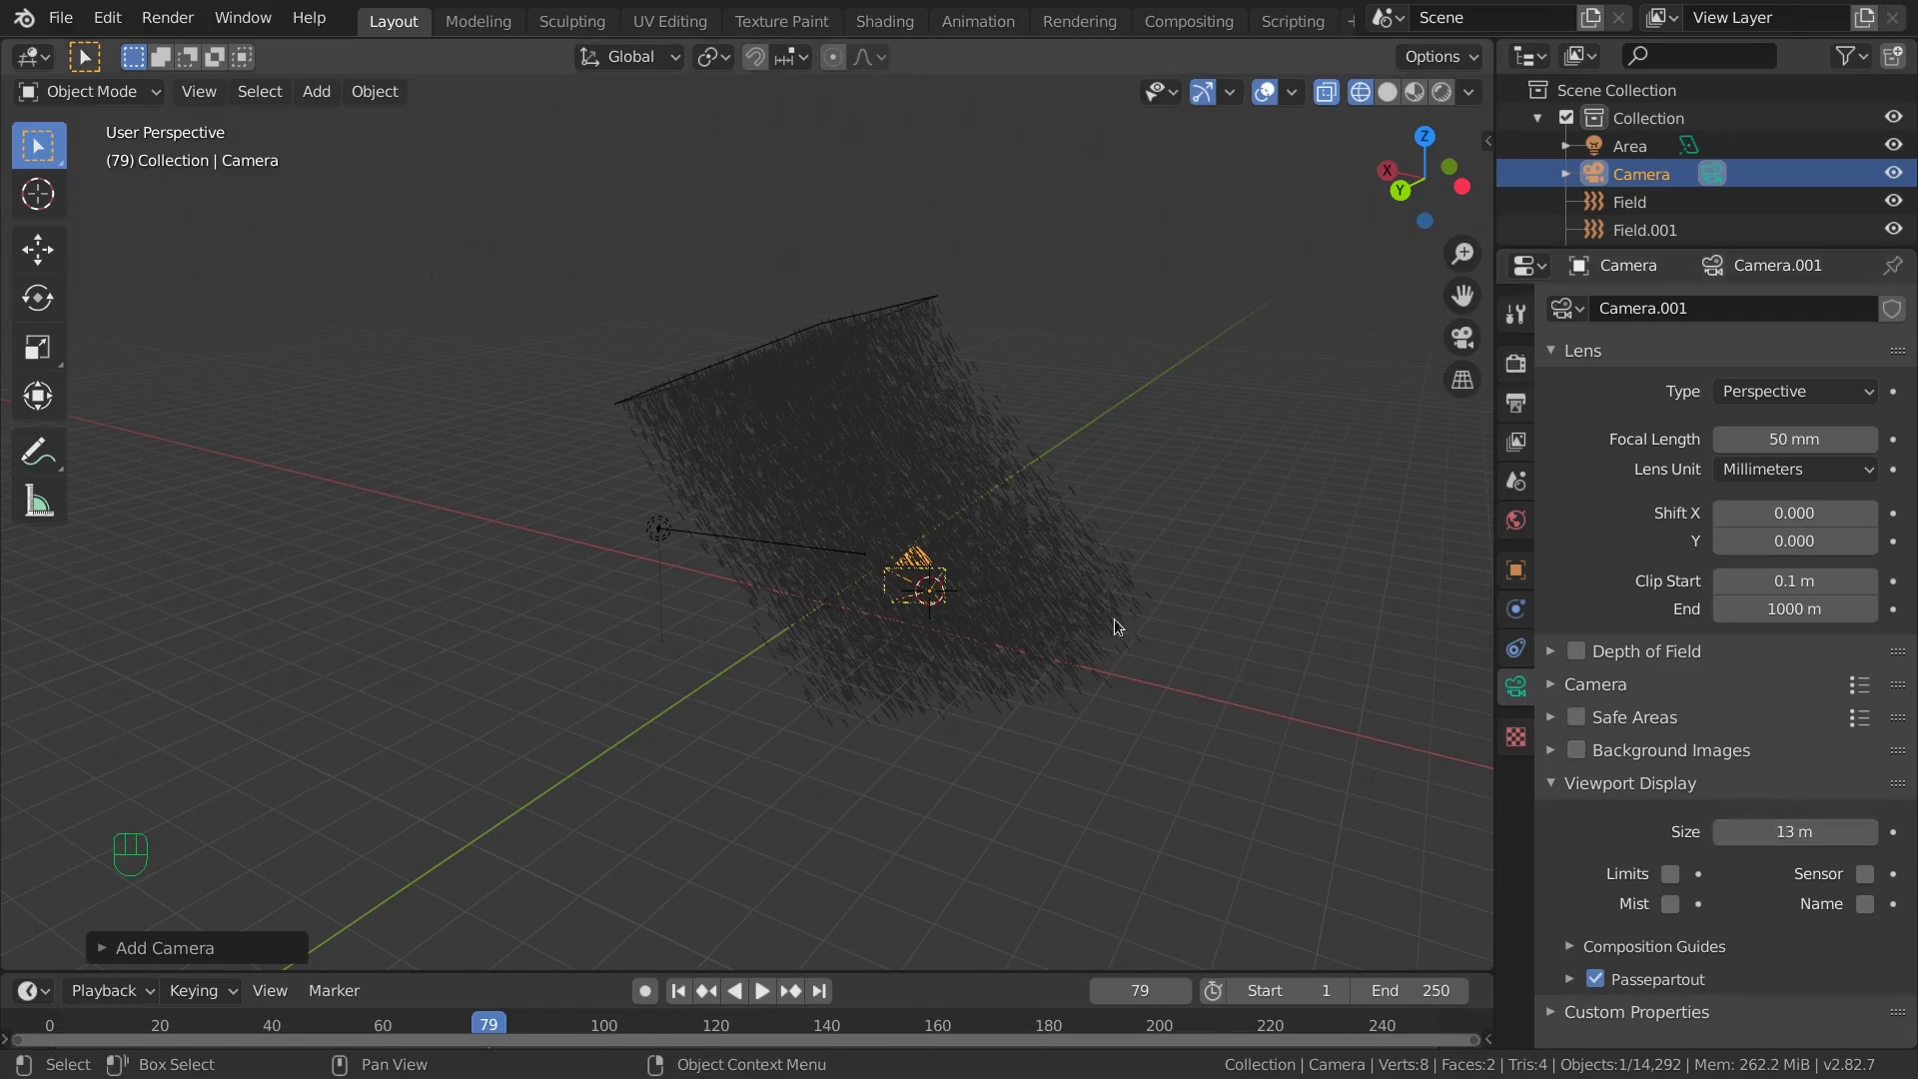
# Rotate the camera in the front view until it faces horizontally.
pyautogui.moveTo(985, 570); pyautogui.dragTo(965, 606, button='middle')
pyautogui.scroll(1, 965, 605)
pyautogui.press('KP_1')
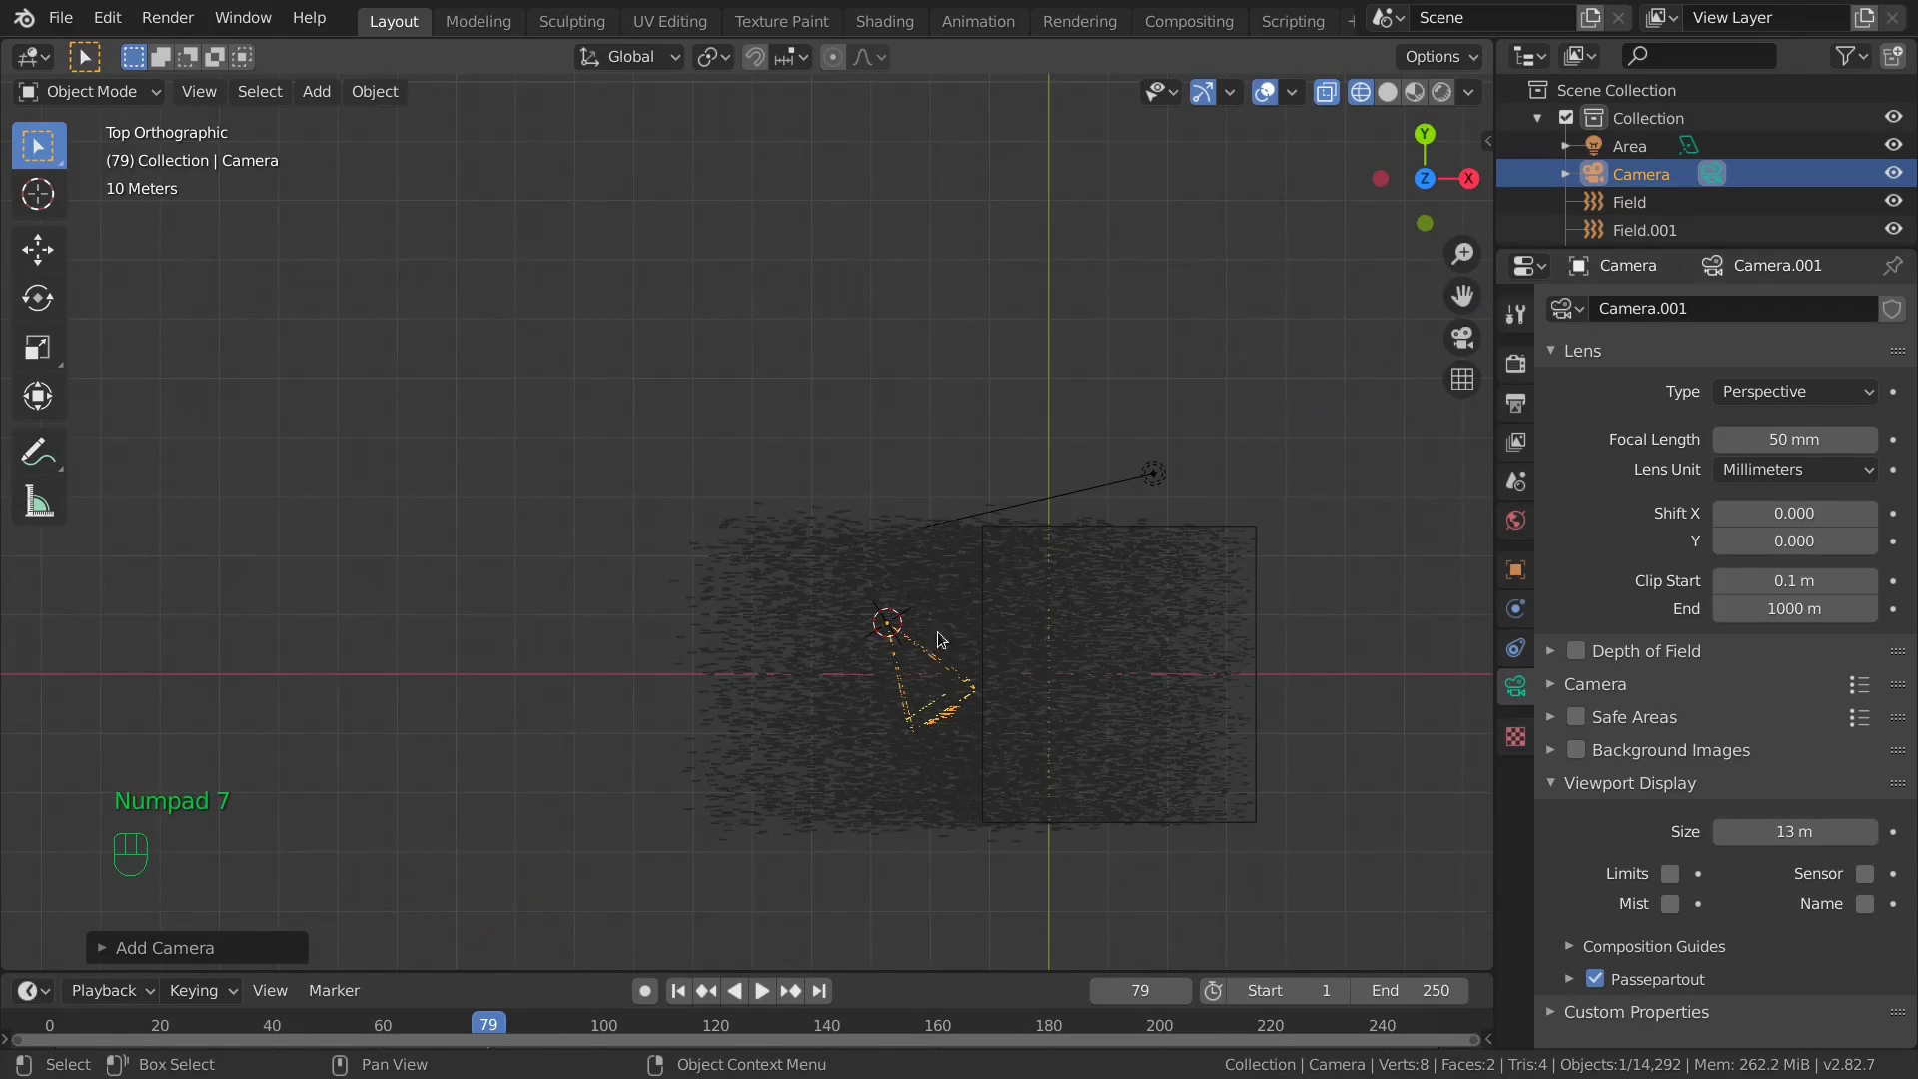
pyautogui.press('r')
pyautogui.click(1155, 445)
pyautogui.press('KP_7')
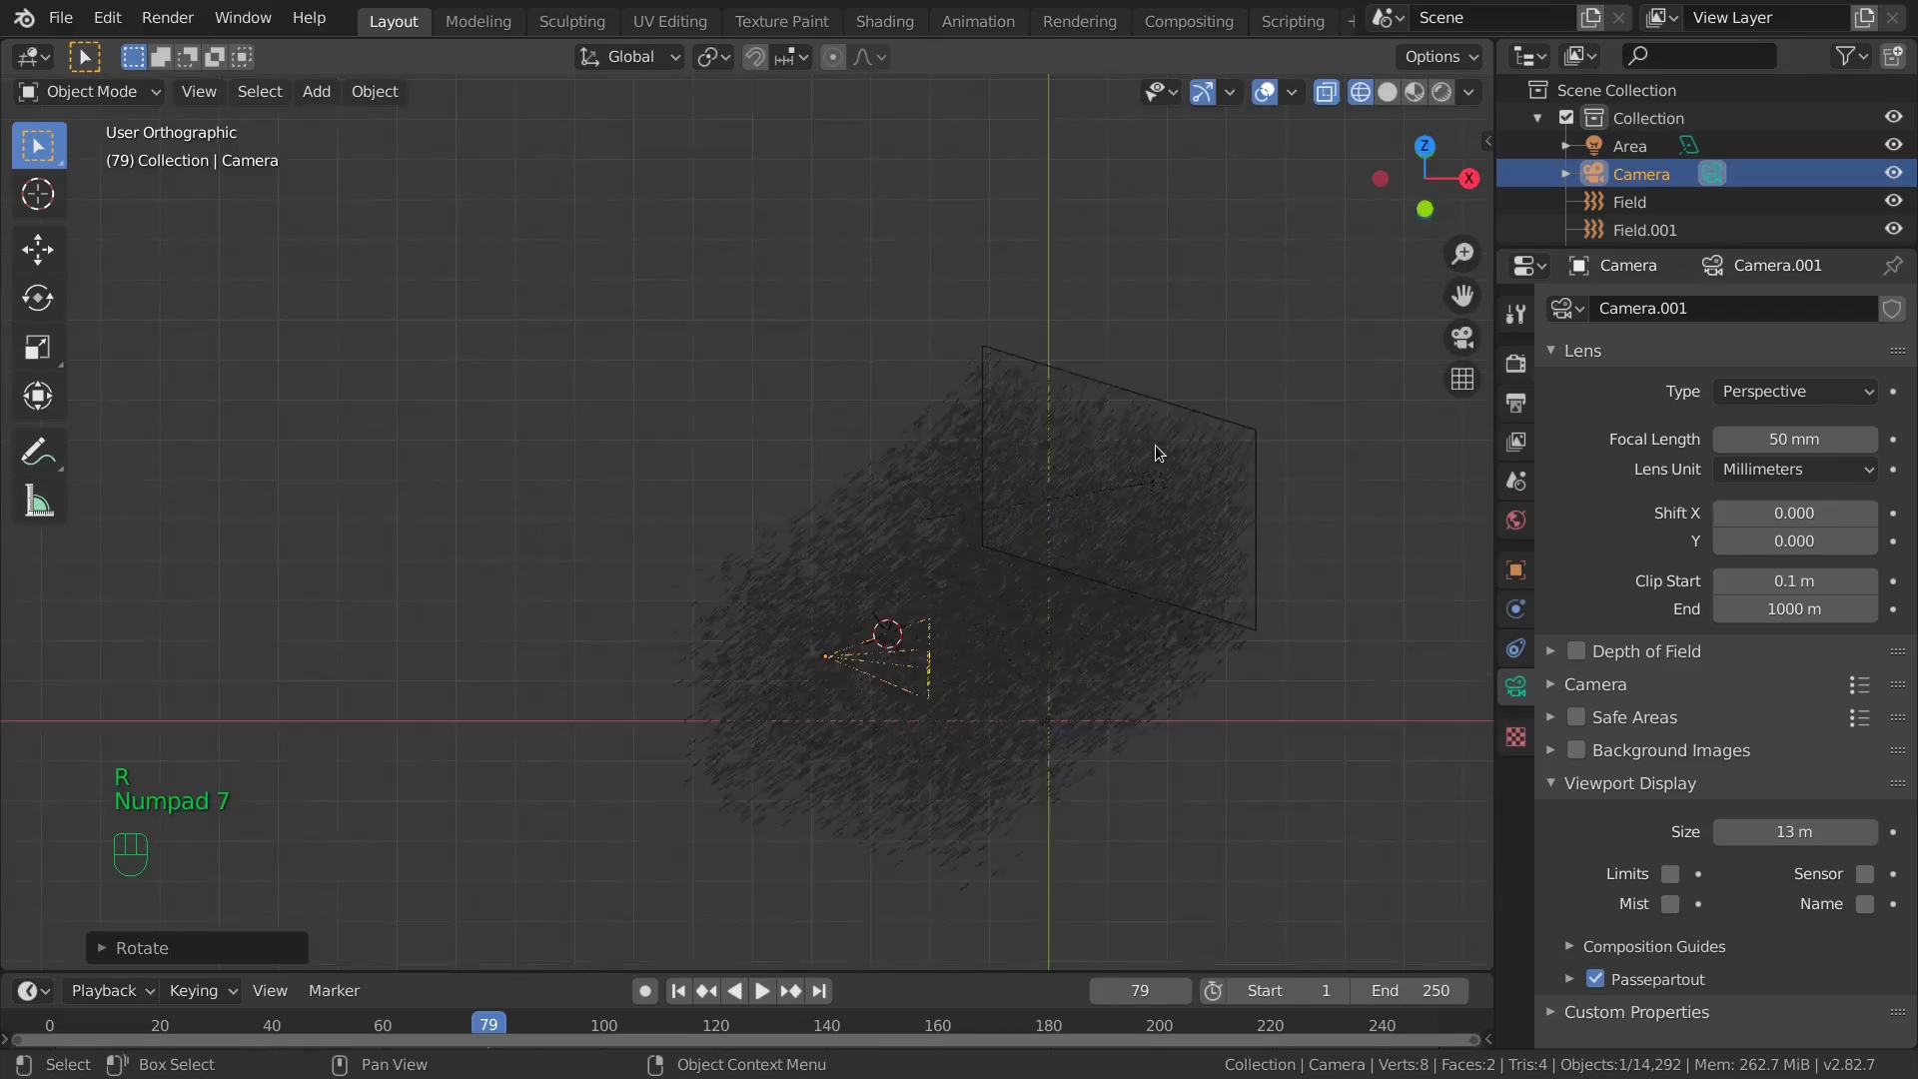
# Move the camera just outside the rain's negative-Y side and turn it in the top view to look into the rain.
pyautogui.press('g')
pyautogui.click(1251, 746)
pyautogui.press('r')
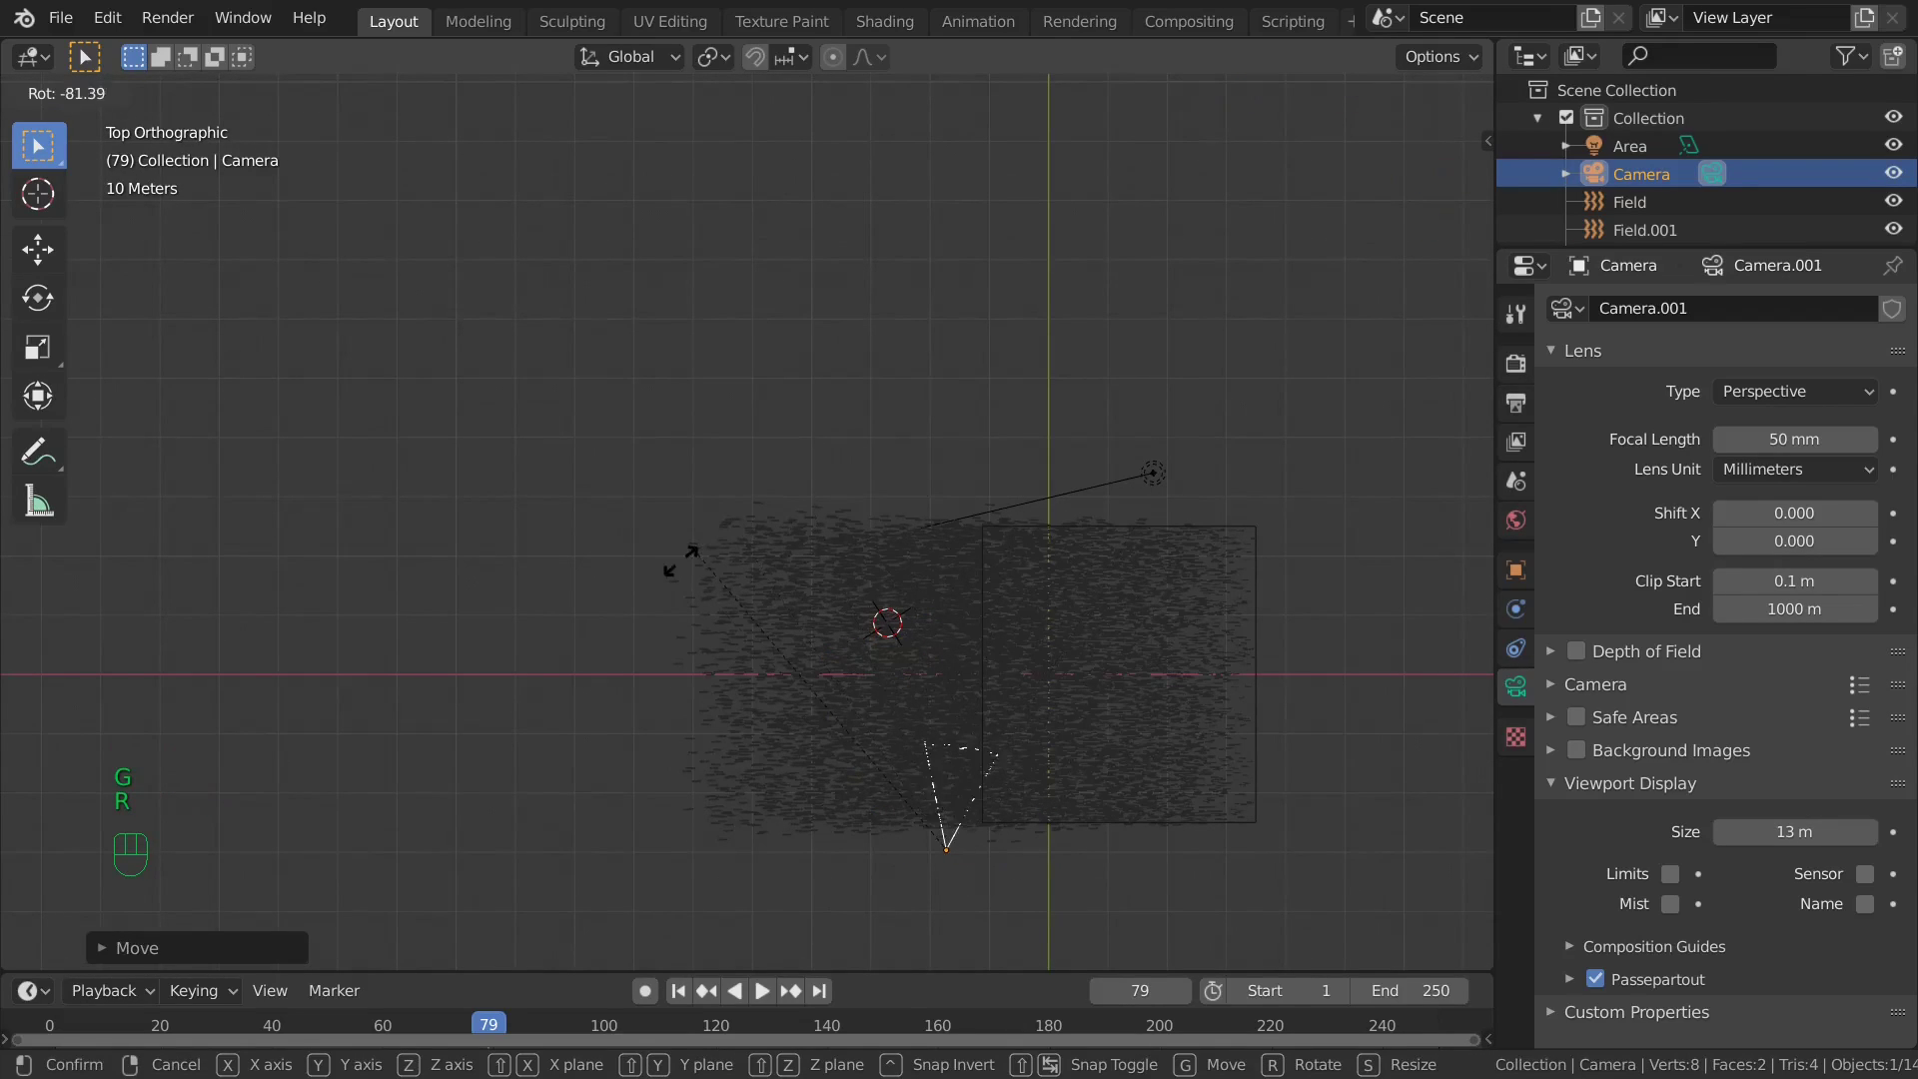
pyautogui.click(664, 568)
pyautogui.keyDown('shift'); pyautogui.moveTo(949, 752); pyautogui.dragTo(807, 653, button='middle'); pyautogui.keyUp('shift')
pyautogui.press('g')
pyautogui.click(892, 733)
pyautogui.press('r')
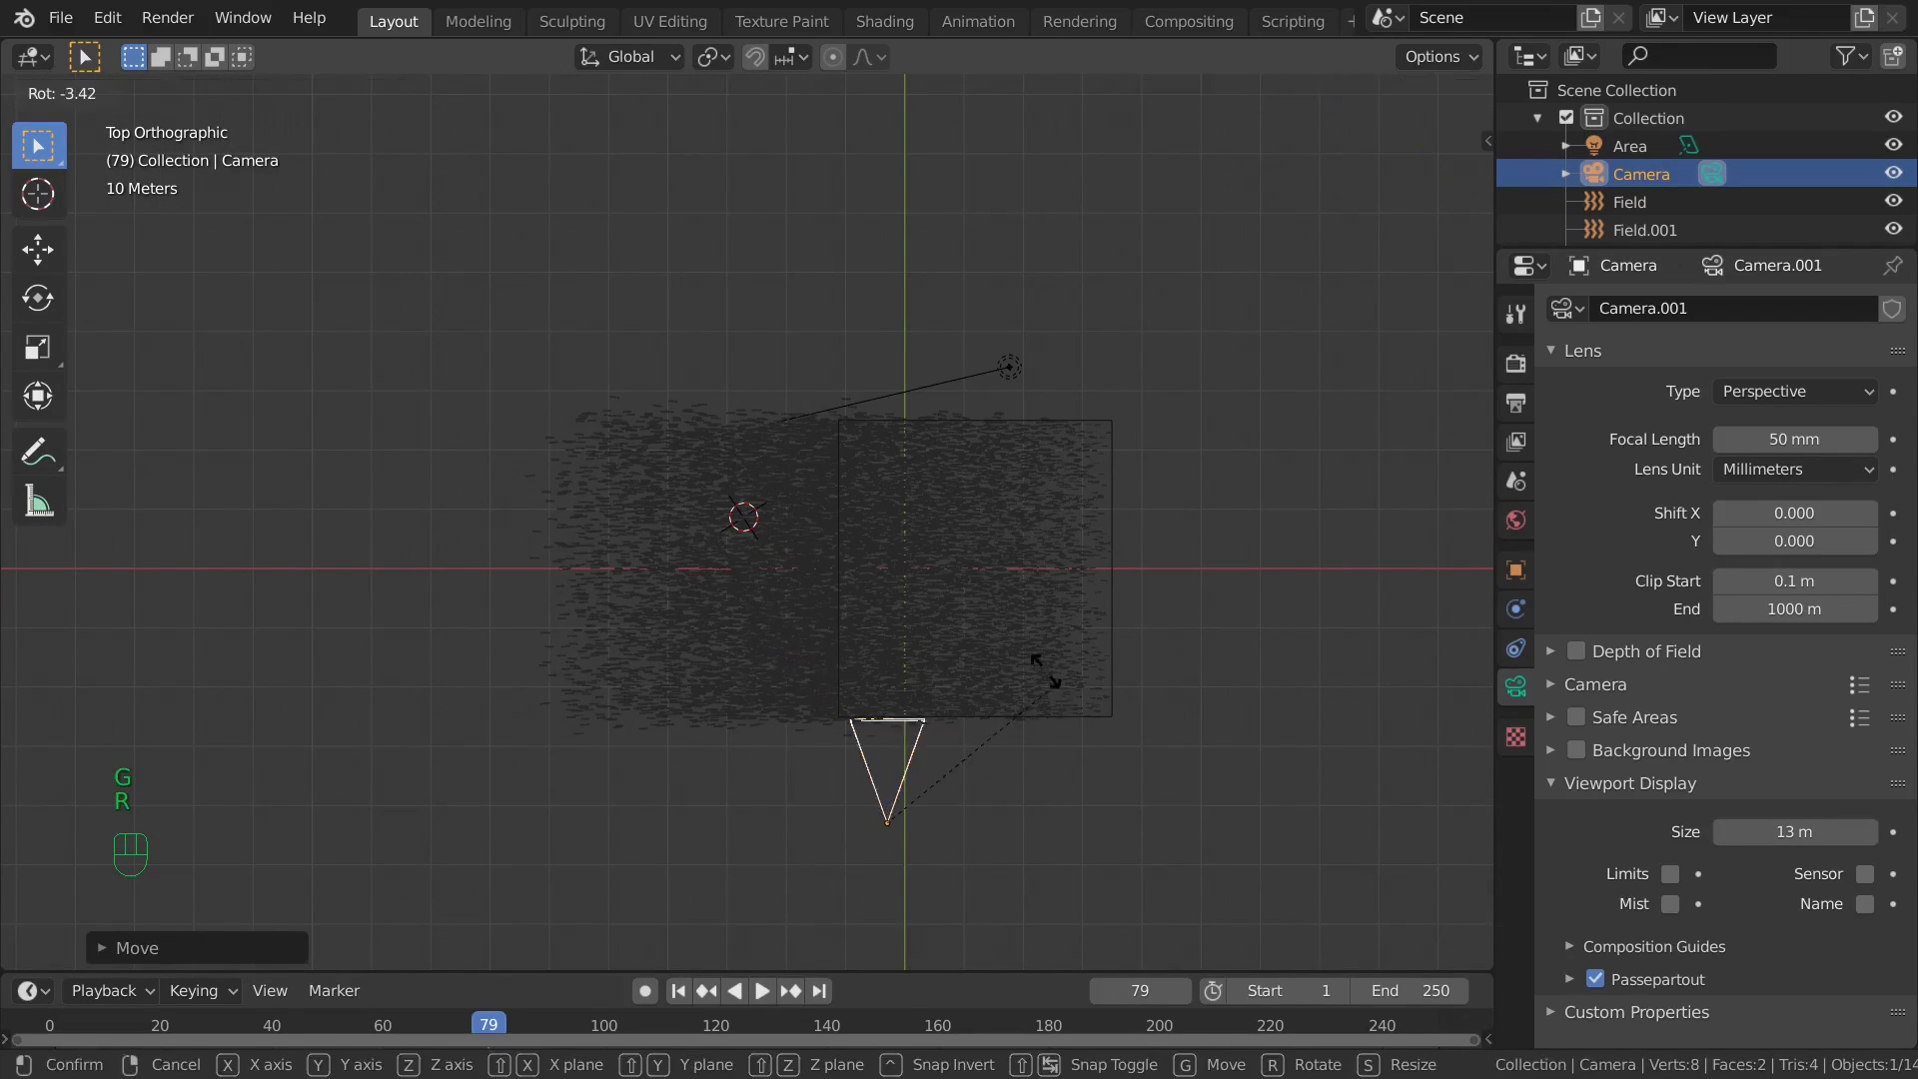
pyautogui.click(1034, 618)
# Turn the area light in the top view toward the camera and shift it along the rain's positive-Y side, opposite the camera.
pyautogui.click(1028, 368)
pyautogui.press('r')
pyautogui.press('r')
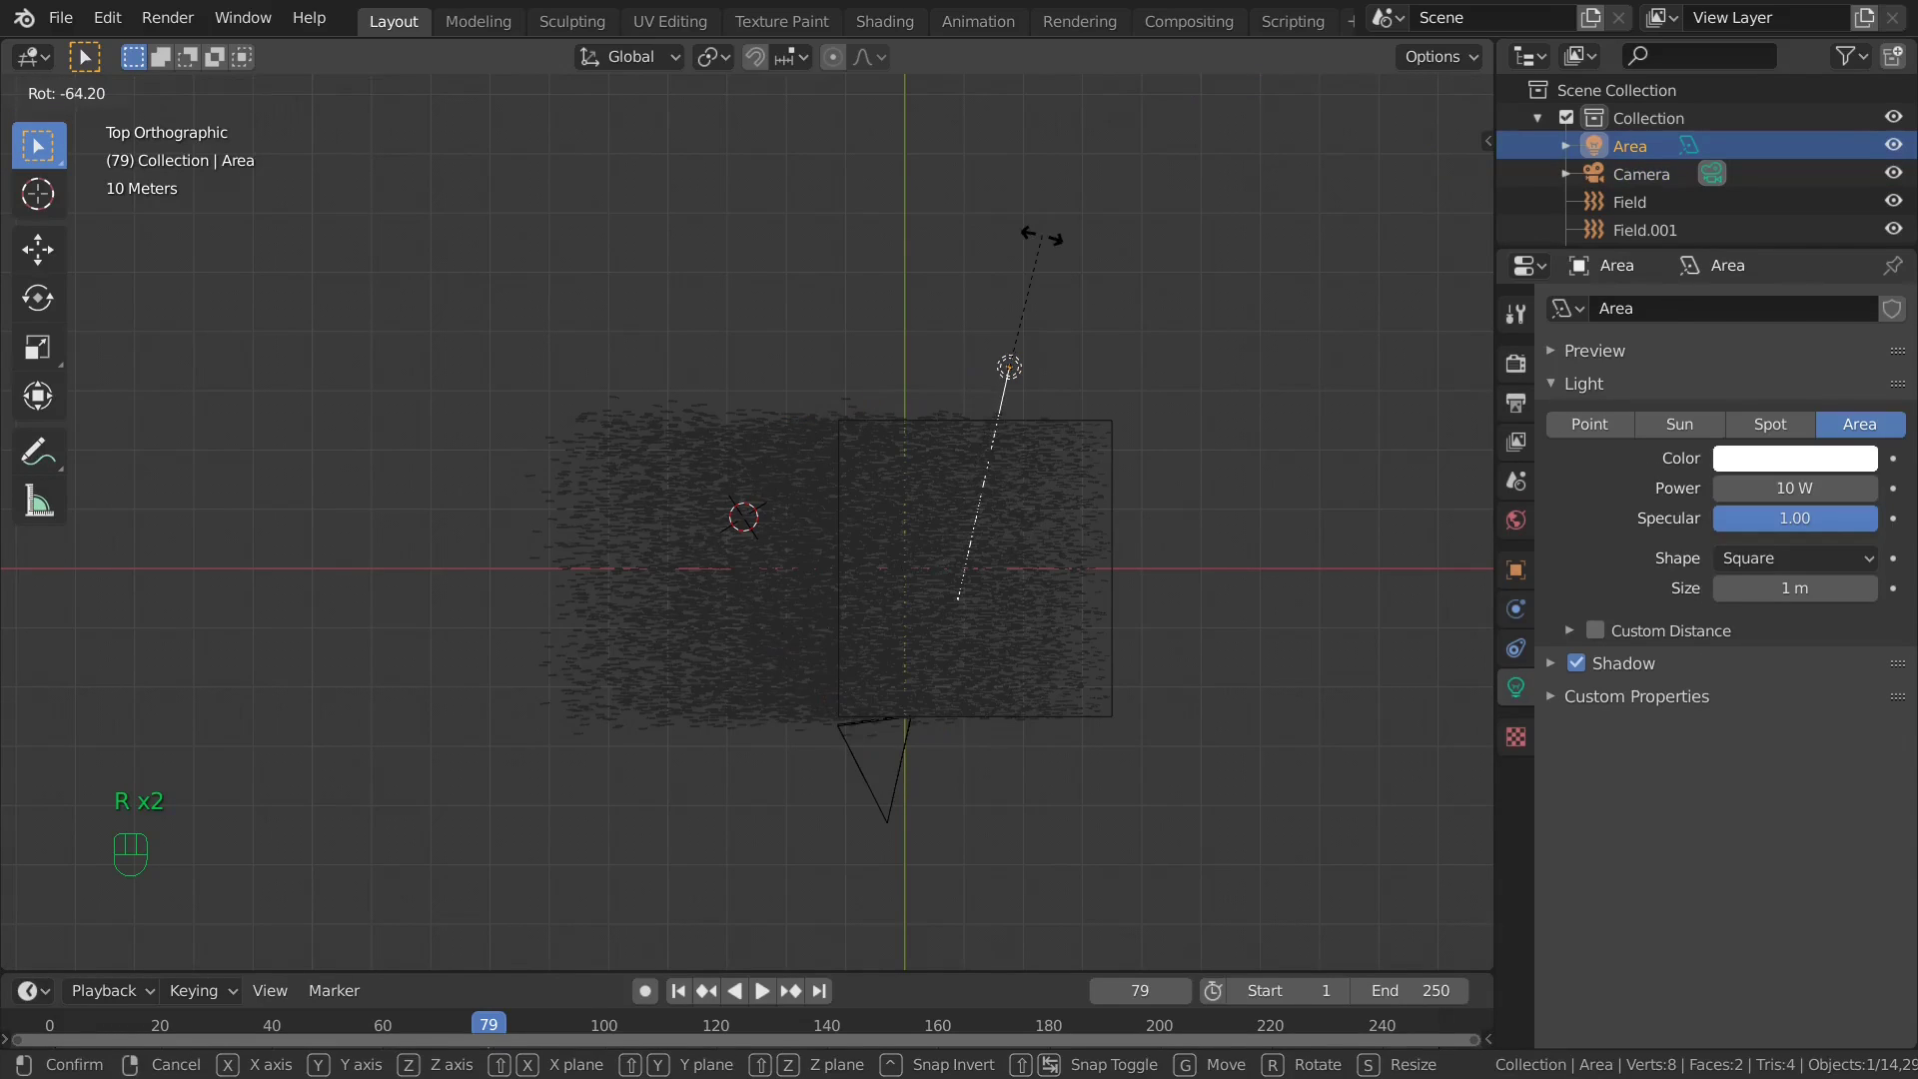
pyautogui.press('g')
pyautogui.click(977, 361)
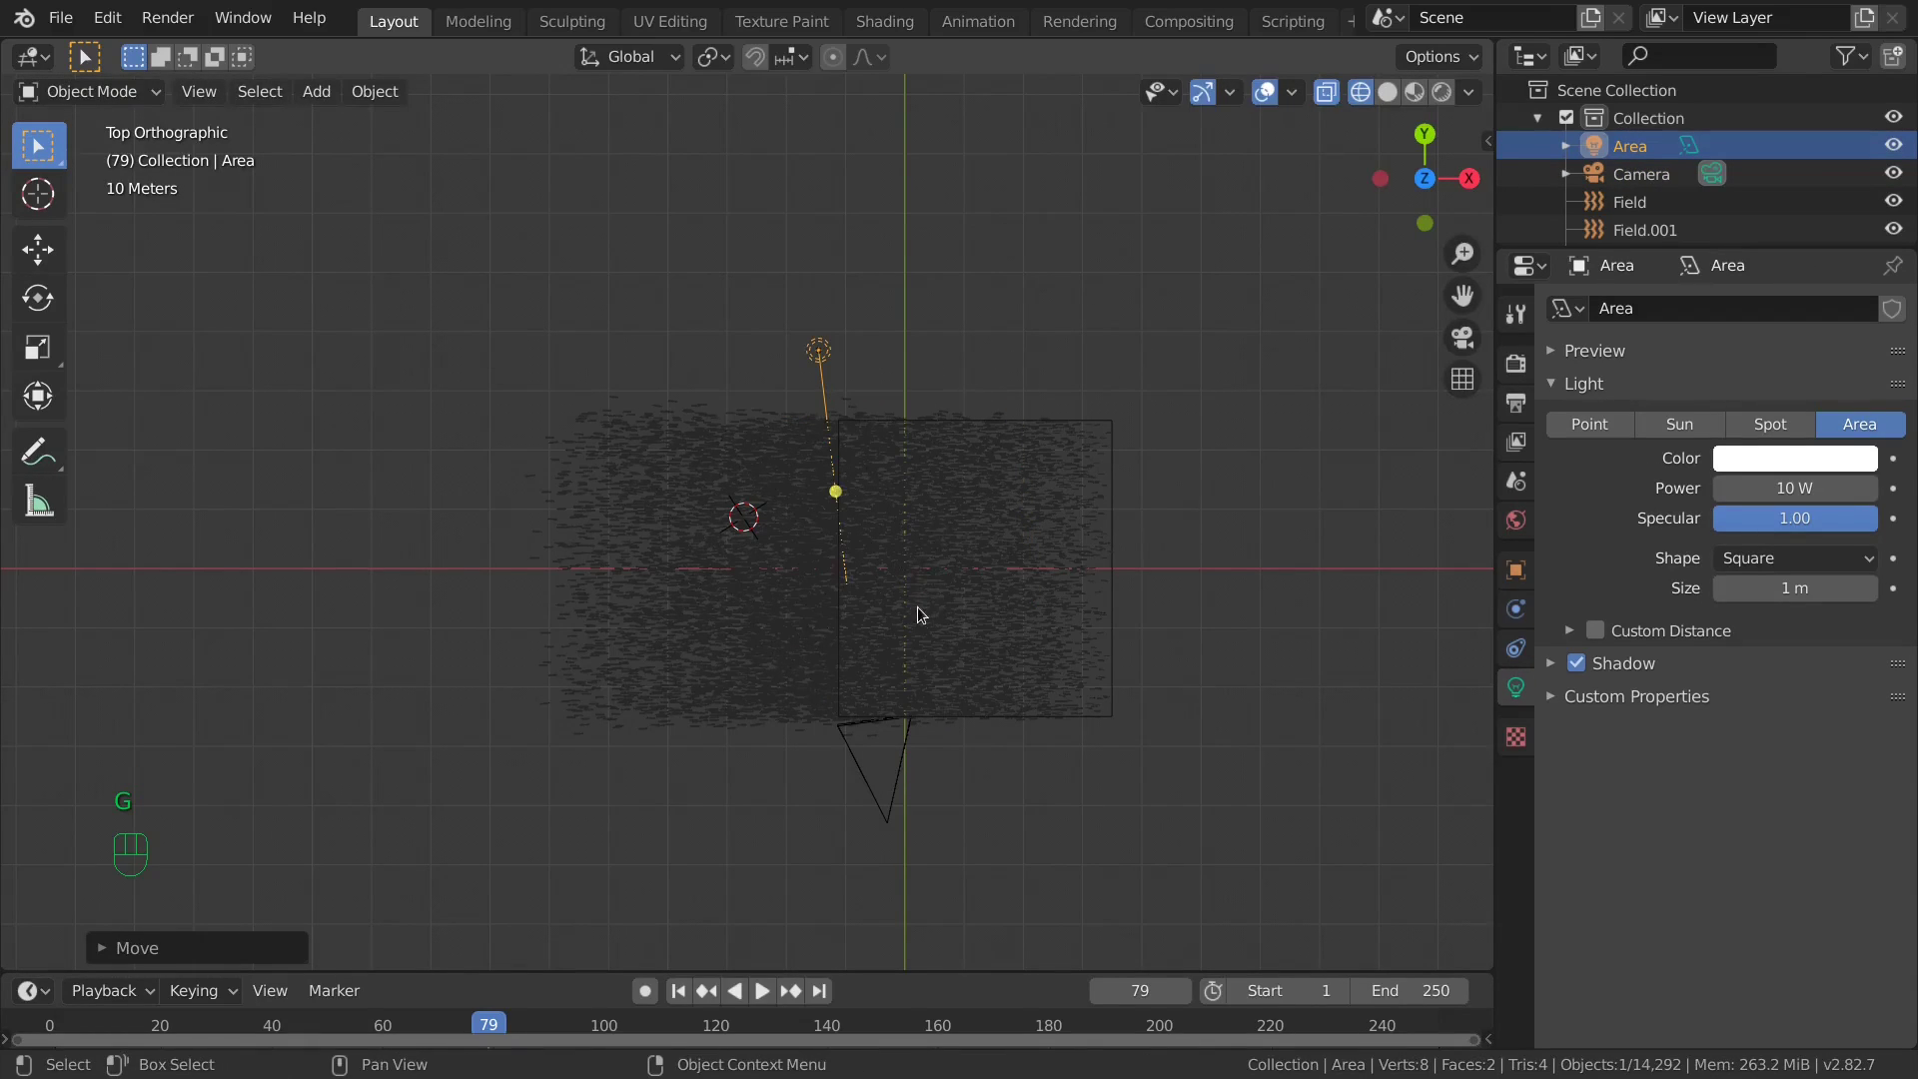
# Split the 3D viewport into two side by side, with one showing the camera view in rendered shading.
pyautogui.moveTo(840, 799); pyautogui.dragTo(869, 648, button='middle')
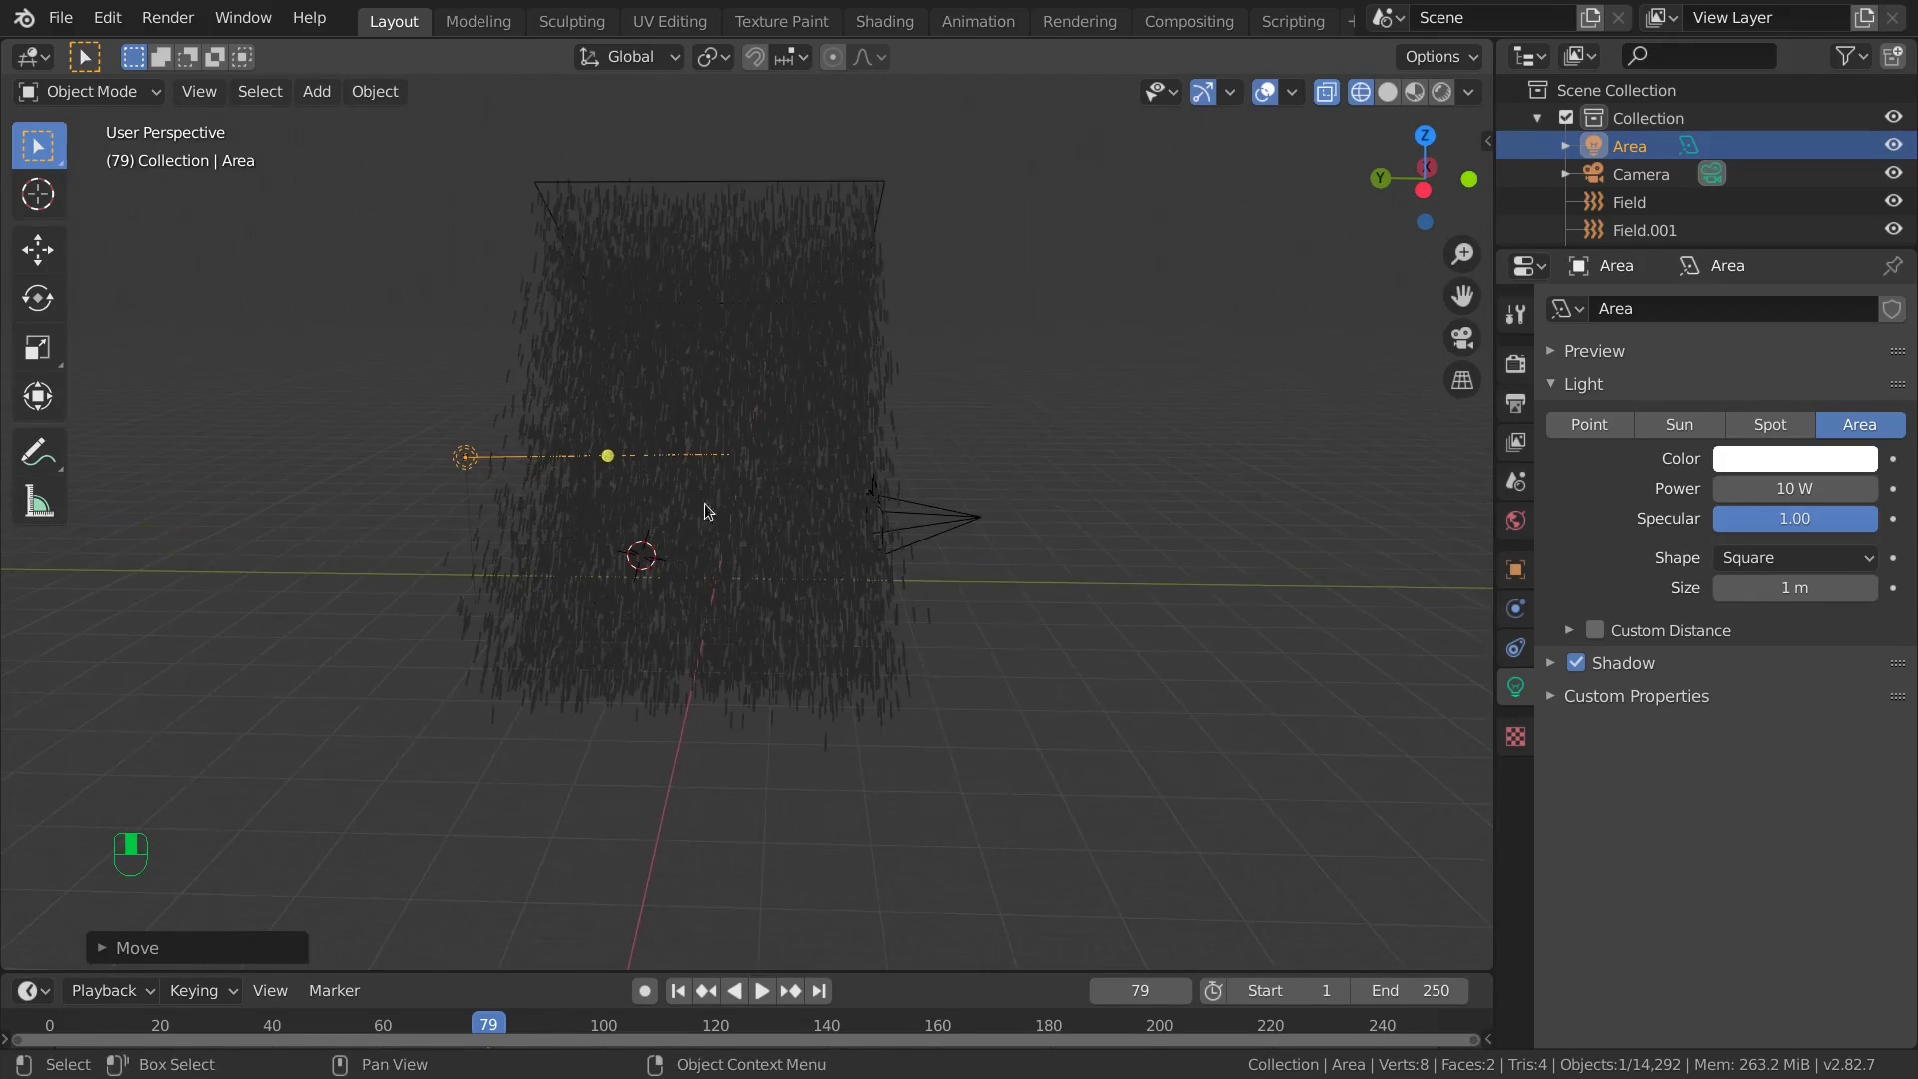
pyautogui.moveTo(1486, 44); pyautogui.dragTo(749, 107)
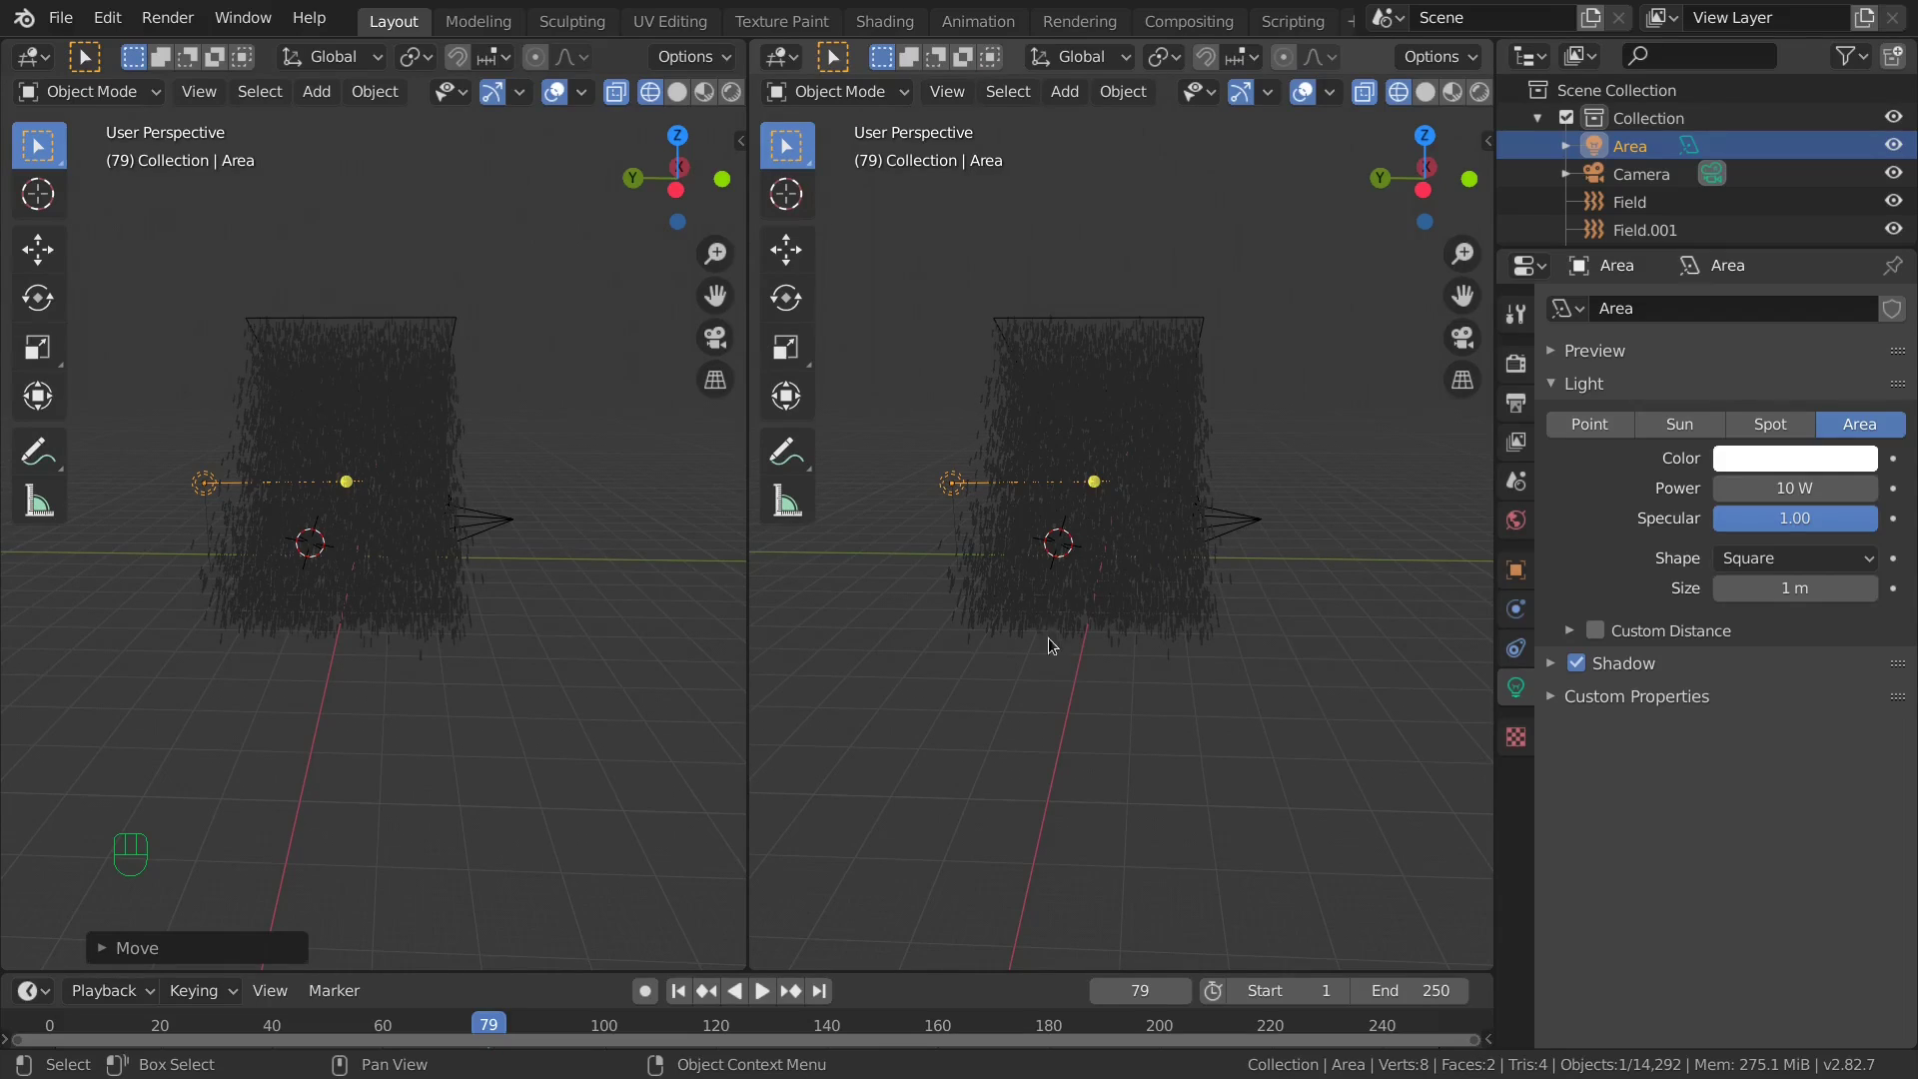
pyautogui.click(1480, 91)
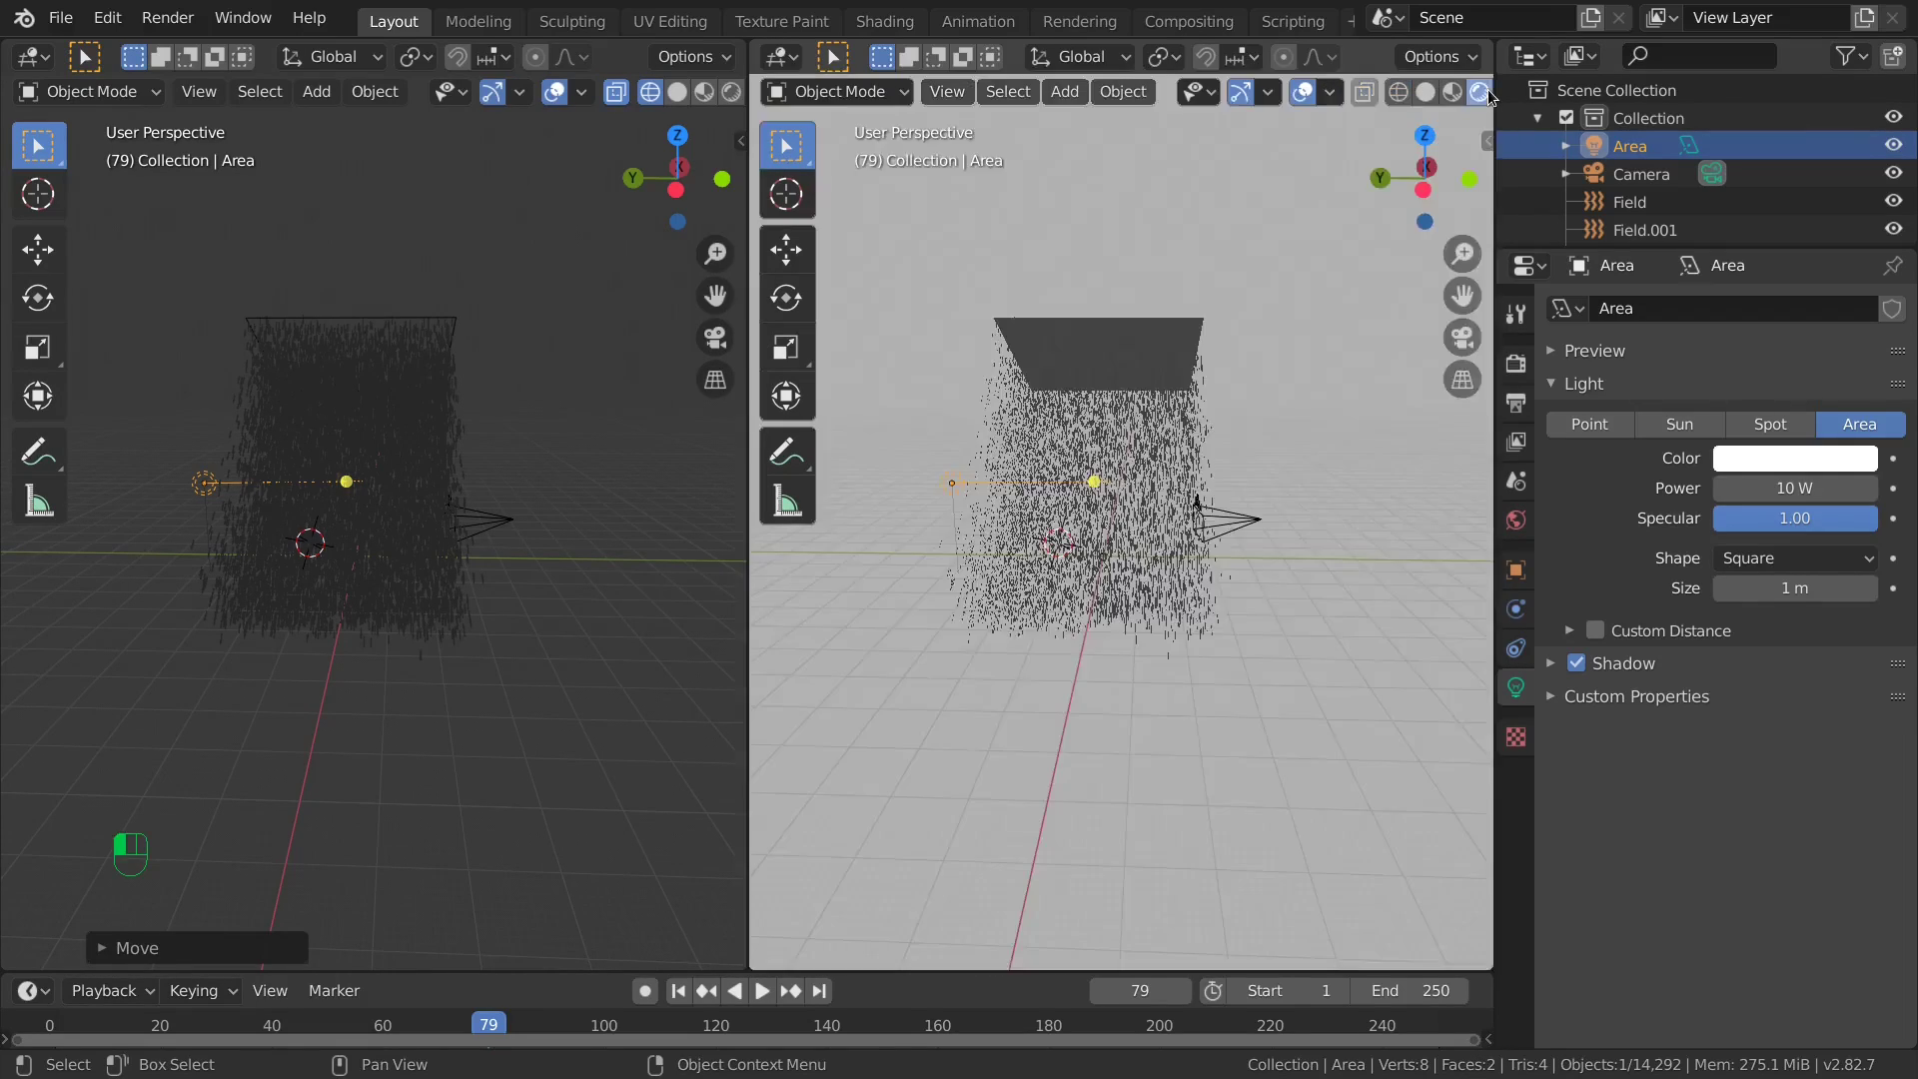
pyautogui.press('KP_0')
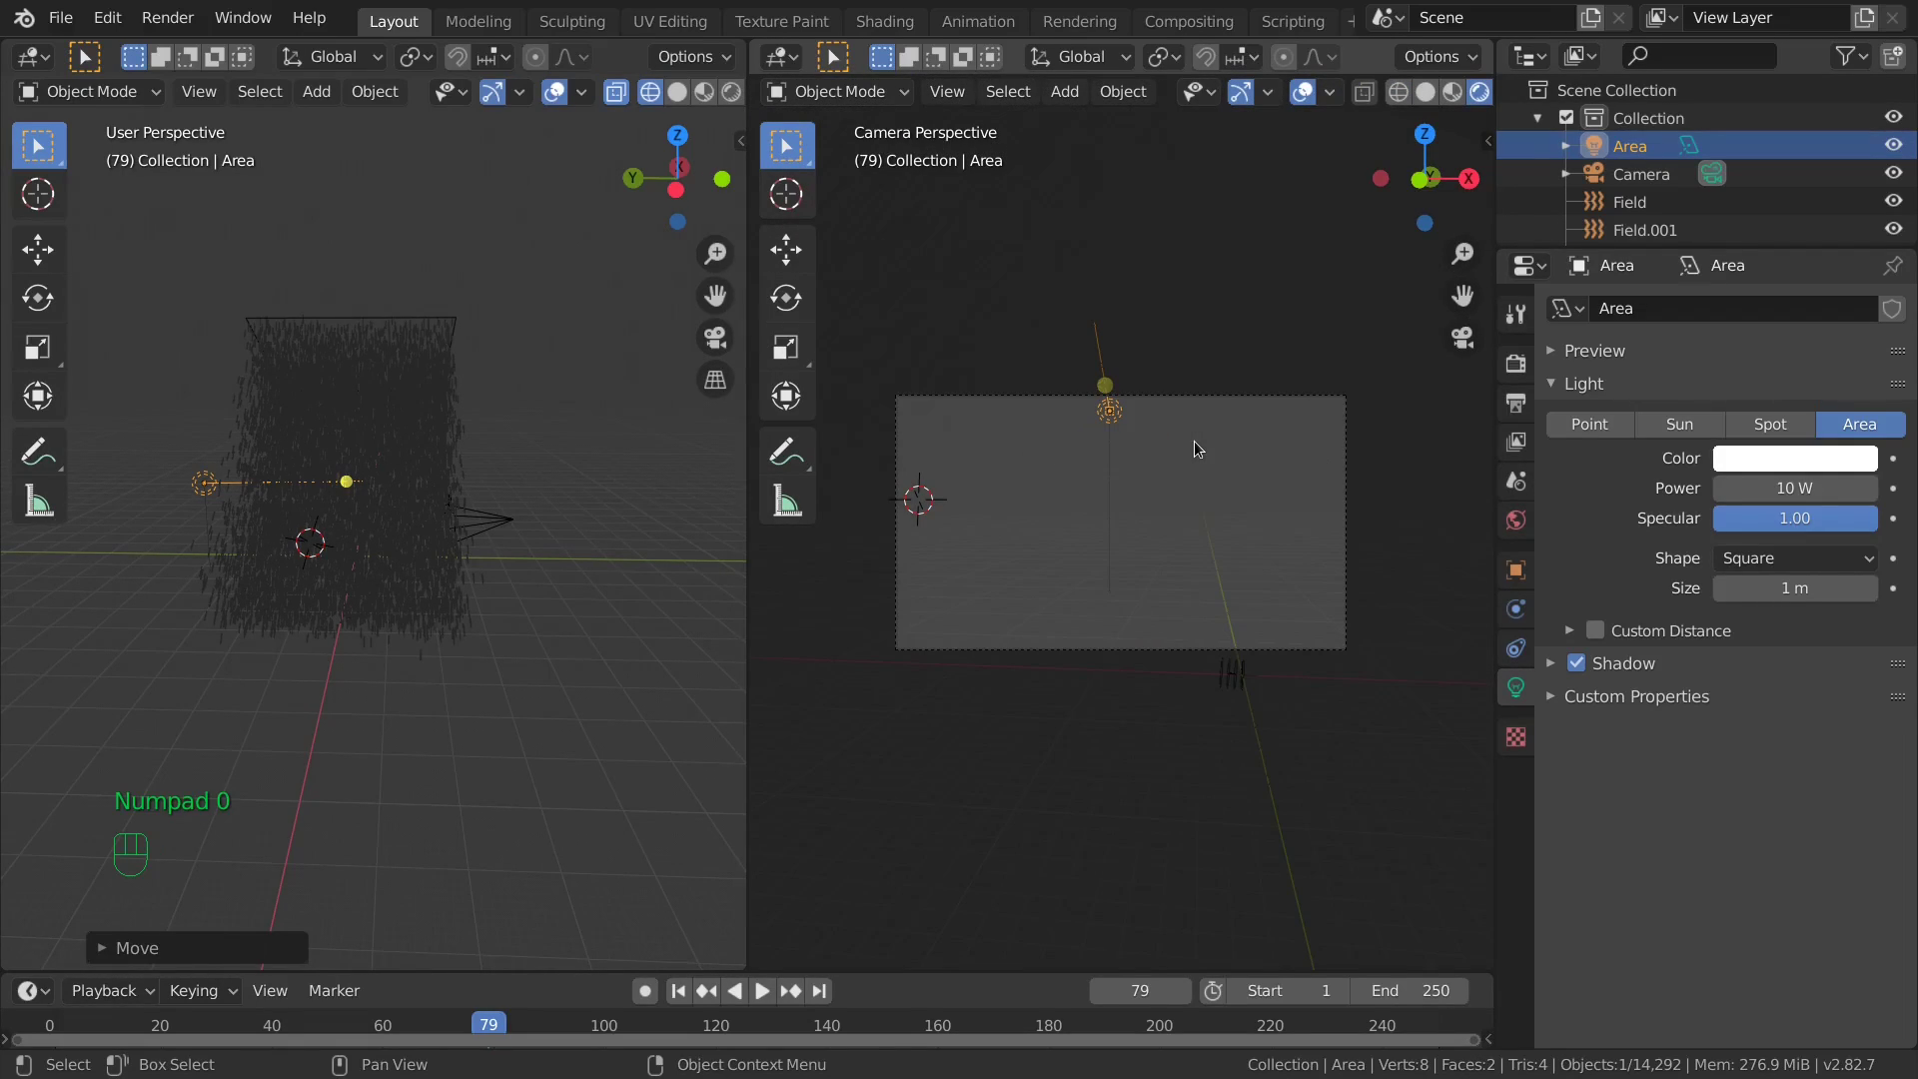
pyautogui.press('Home')
# Move the camera slightly farther from the rain along Y and raise it a little.
pyautogui.click(495, 515)
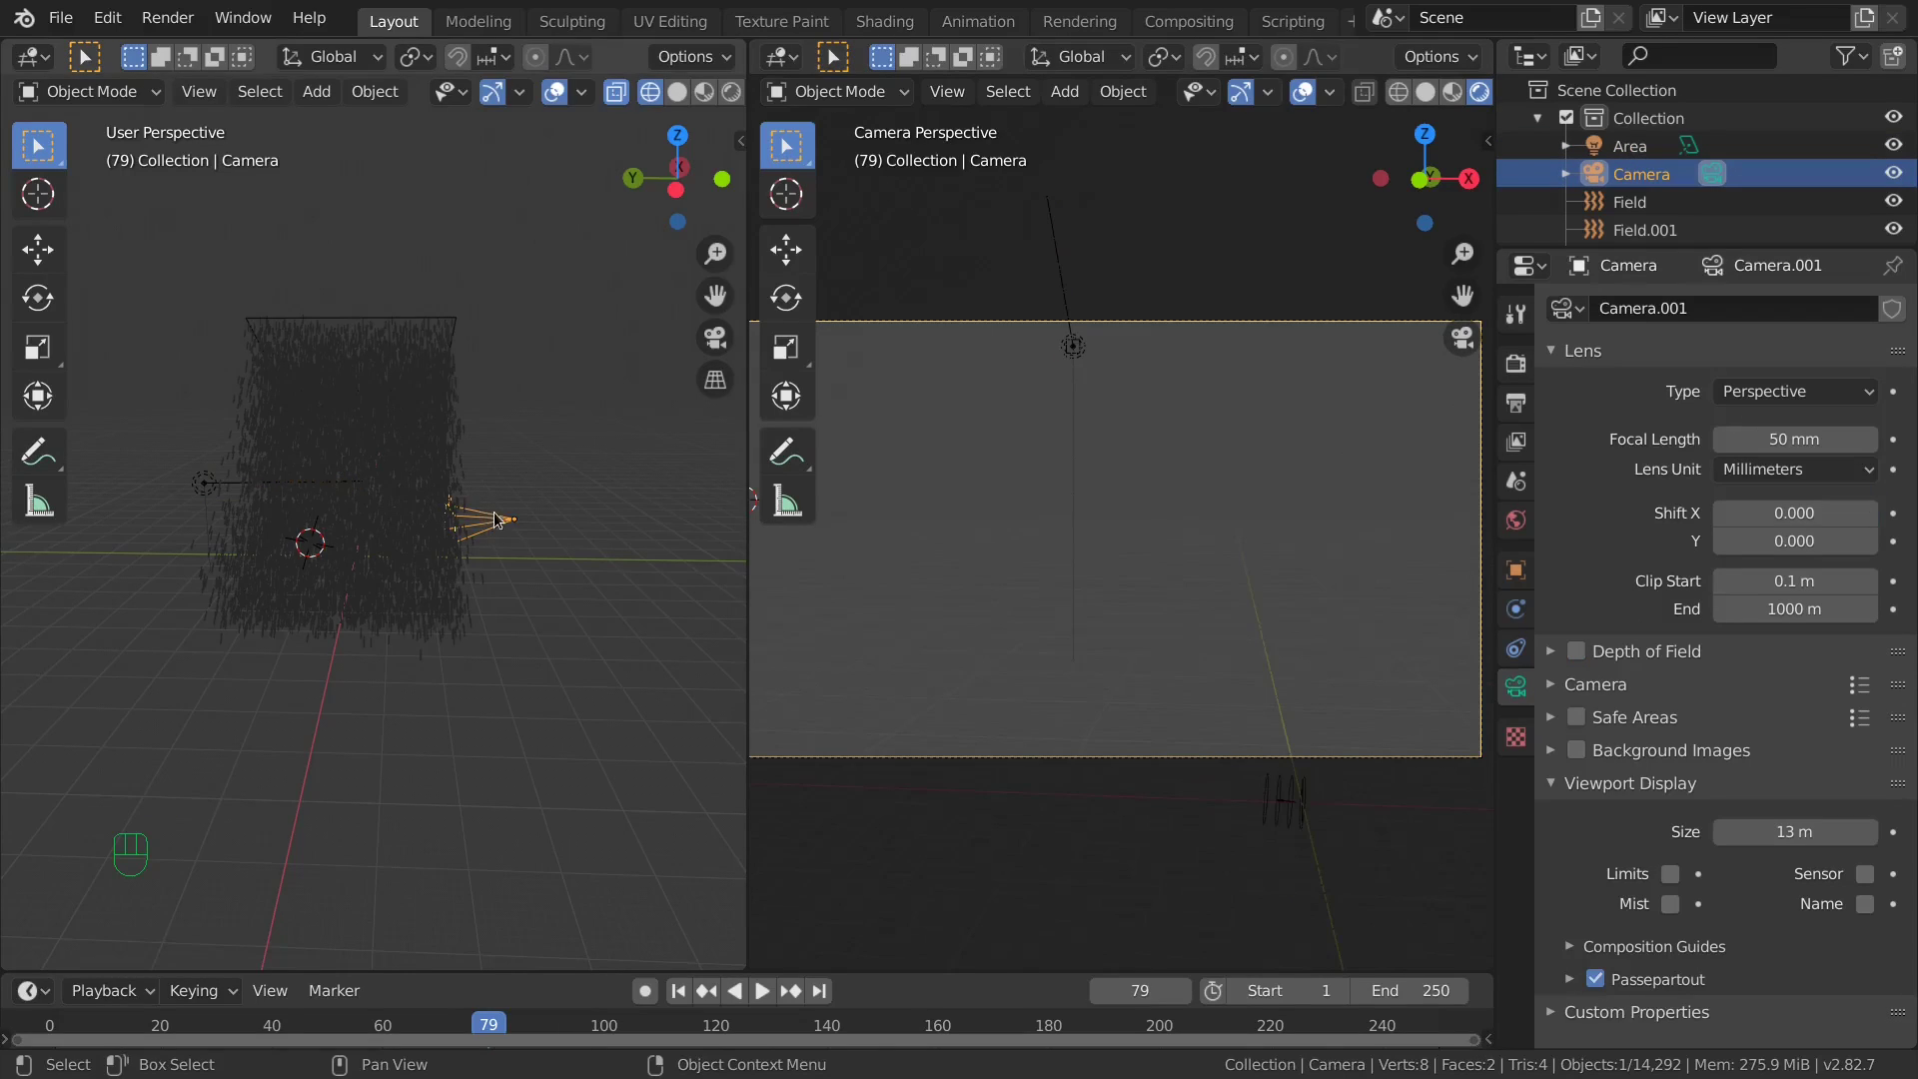
pyautogui.keyDown('shift'); pyautogui.moveTo(498, 515); pyautogui.dragTo(424, 518, button='middle'); pyautogui.keyUp('shift')
pyautogui.press('g')
pyautogui.press('y')
pyautogui.click(483, 526)
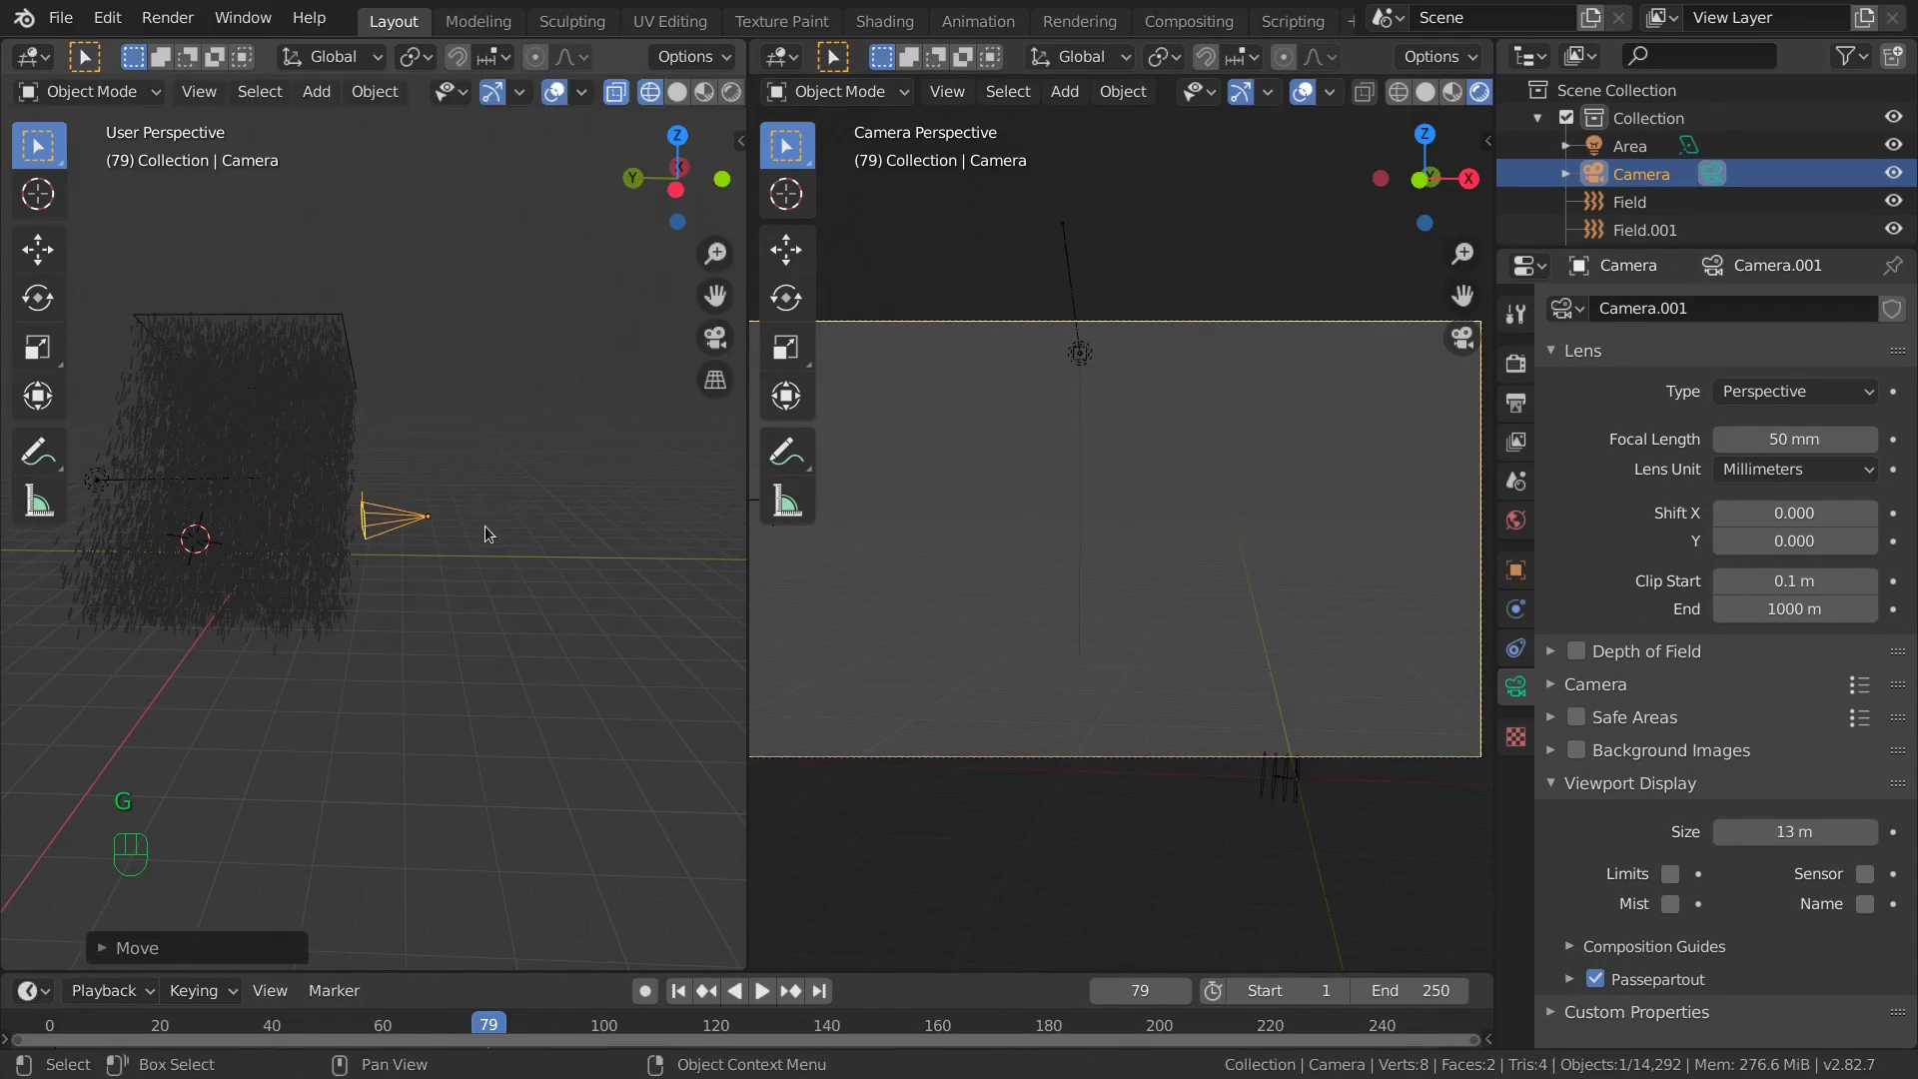
pyautogui.press('g')
pyautogui.click(484, 494)
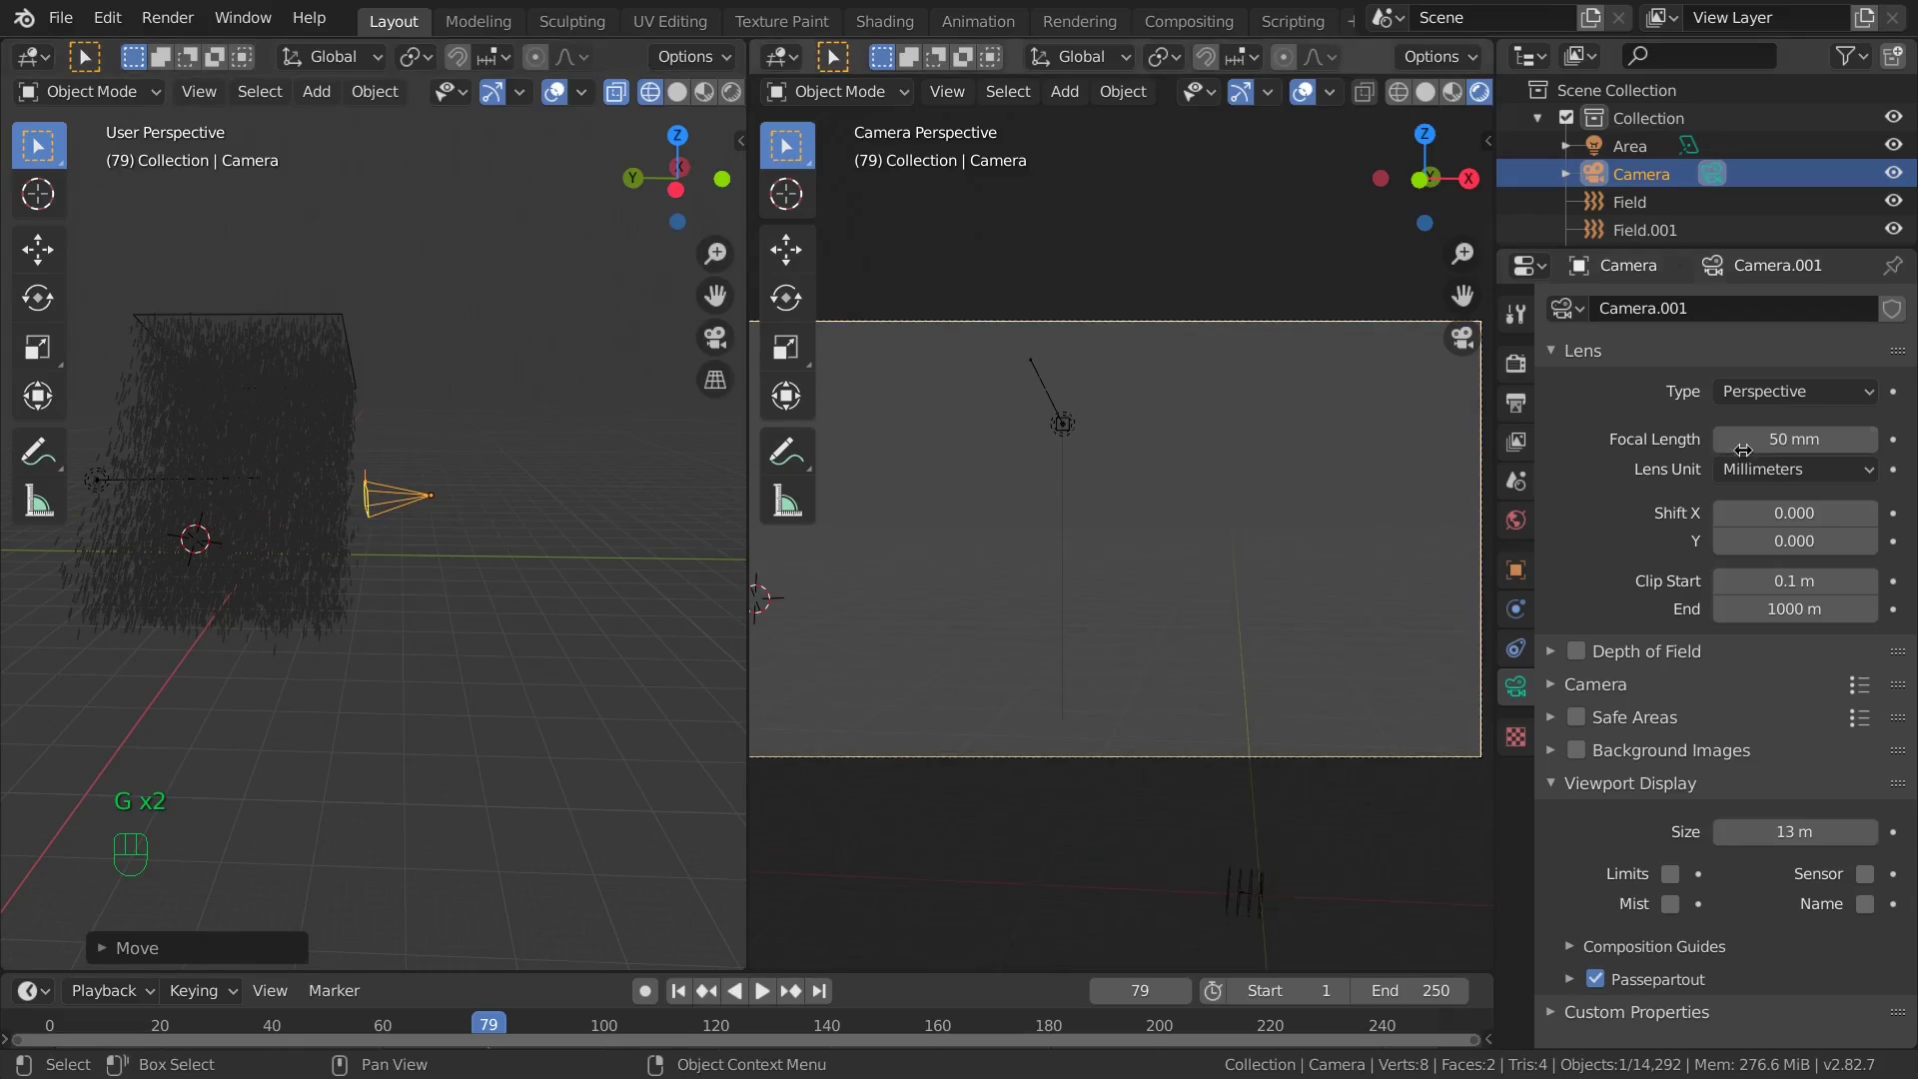
pyautogui.press('Home')
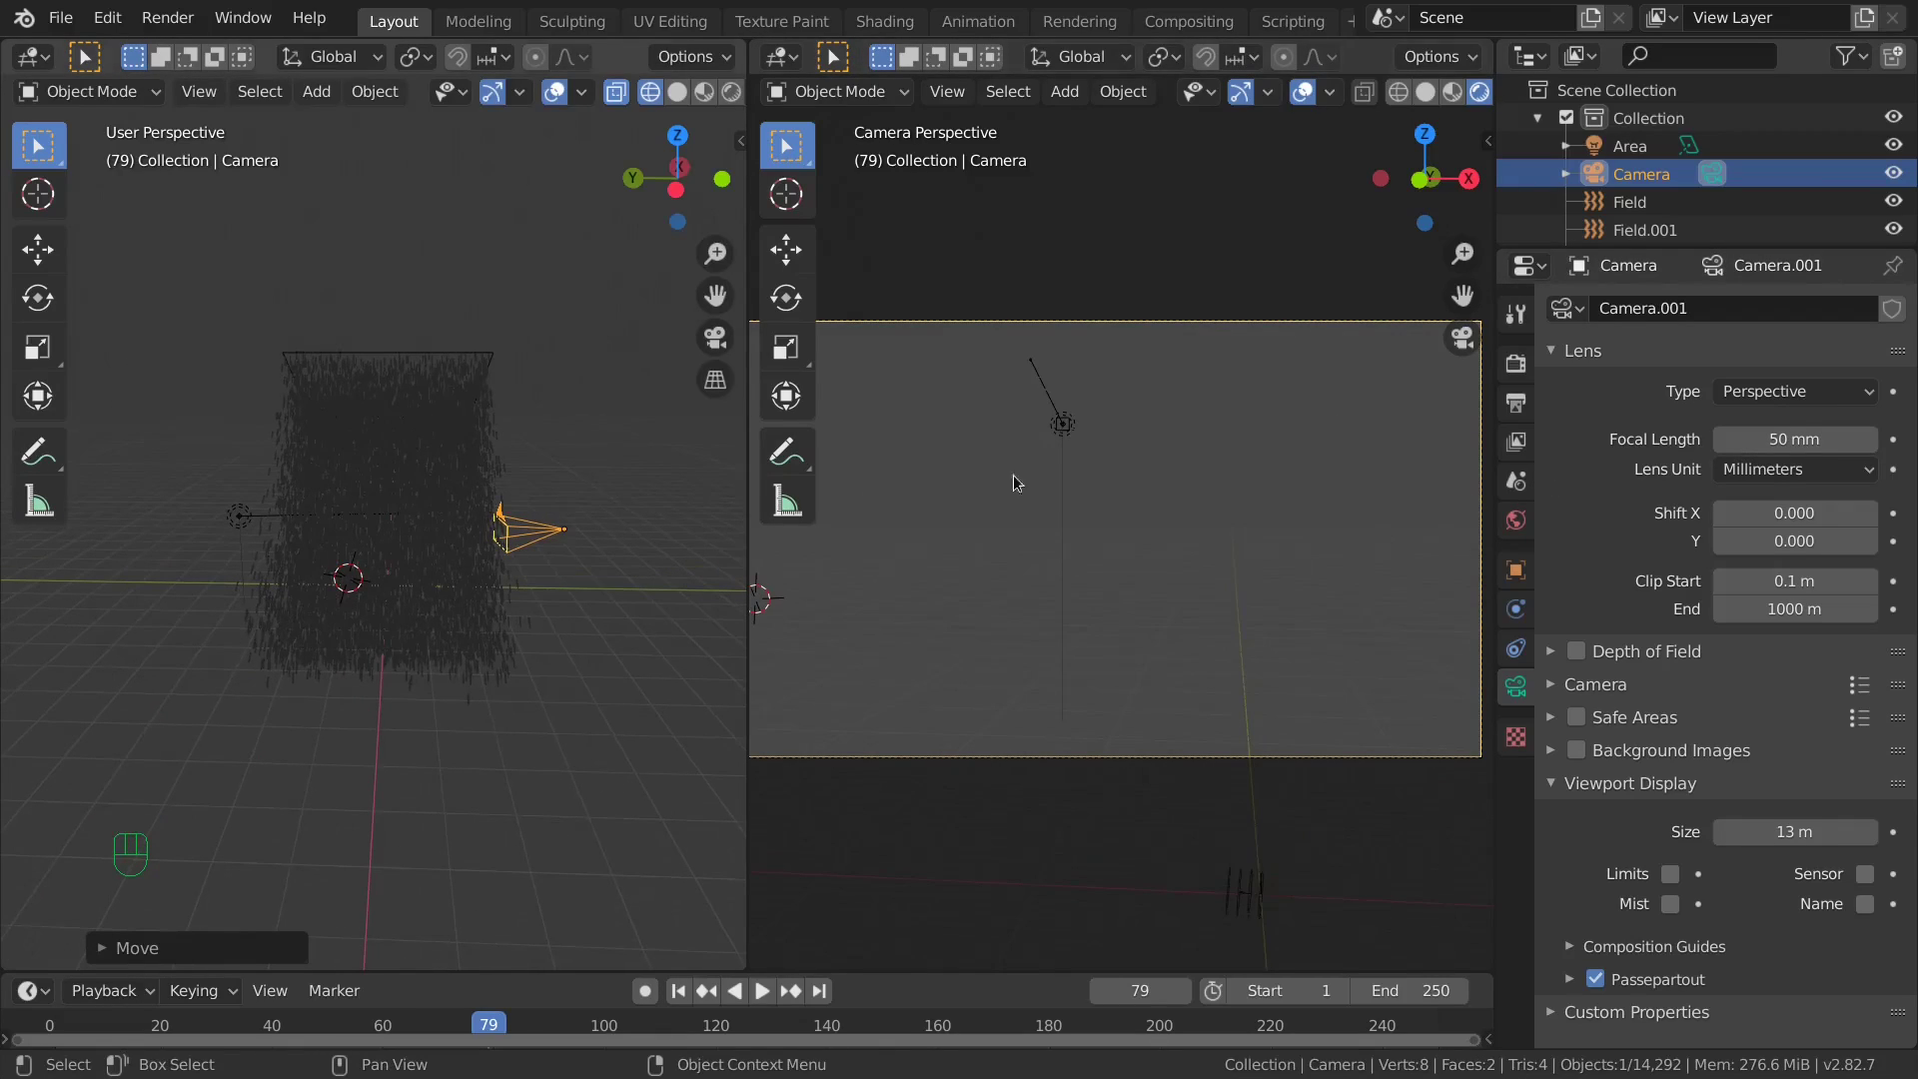
# Darken the world background color to near black.
pyautogui.click(1515, 519)
pyautogui.click(1866, 489)
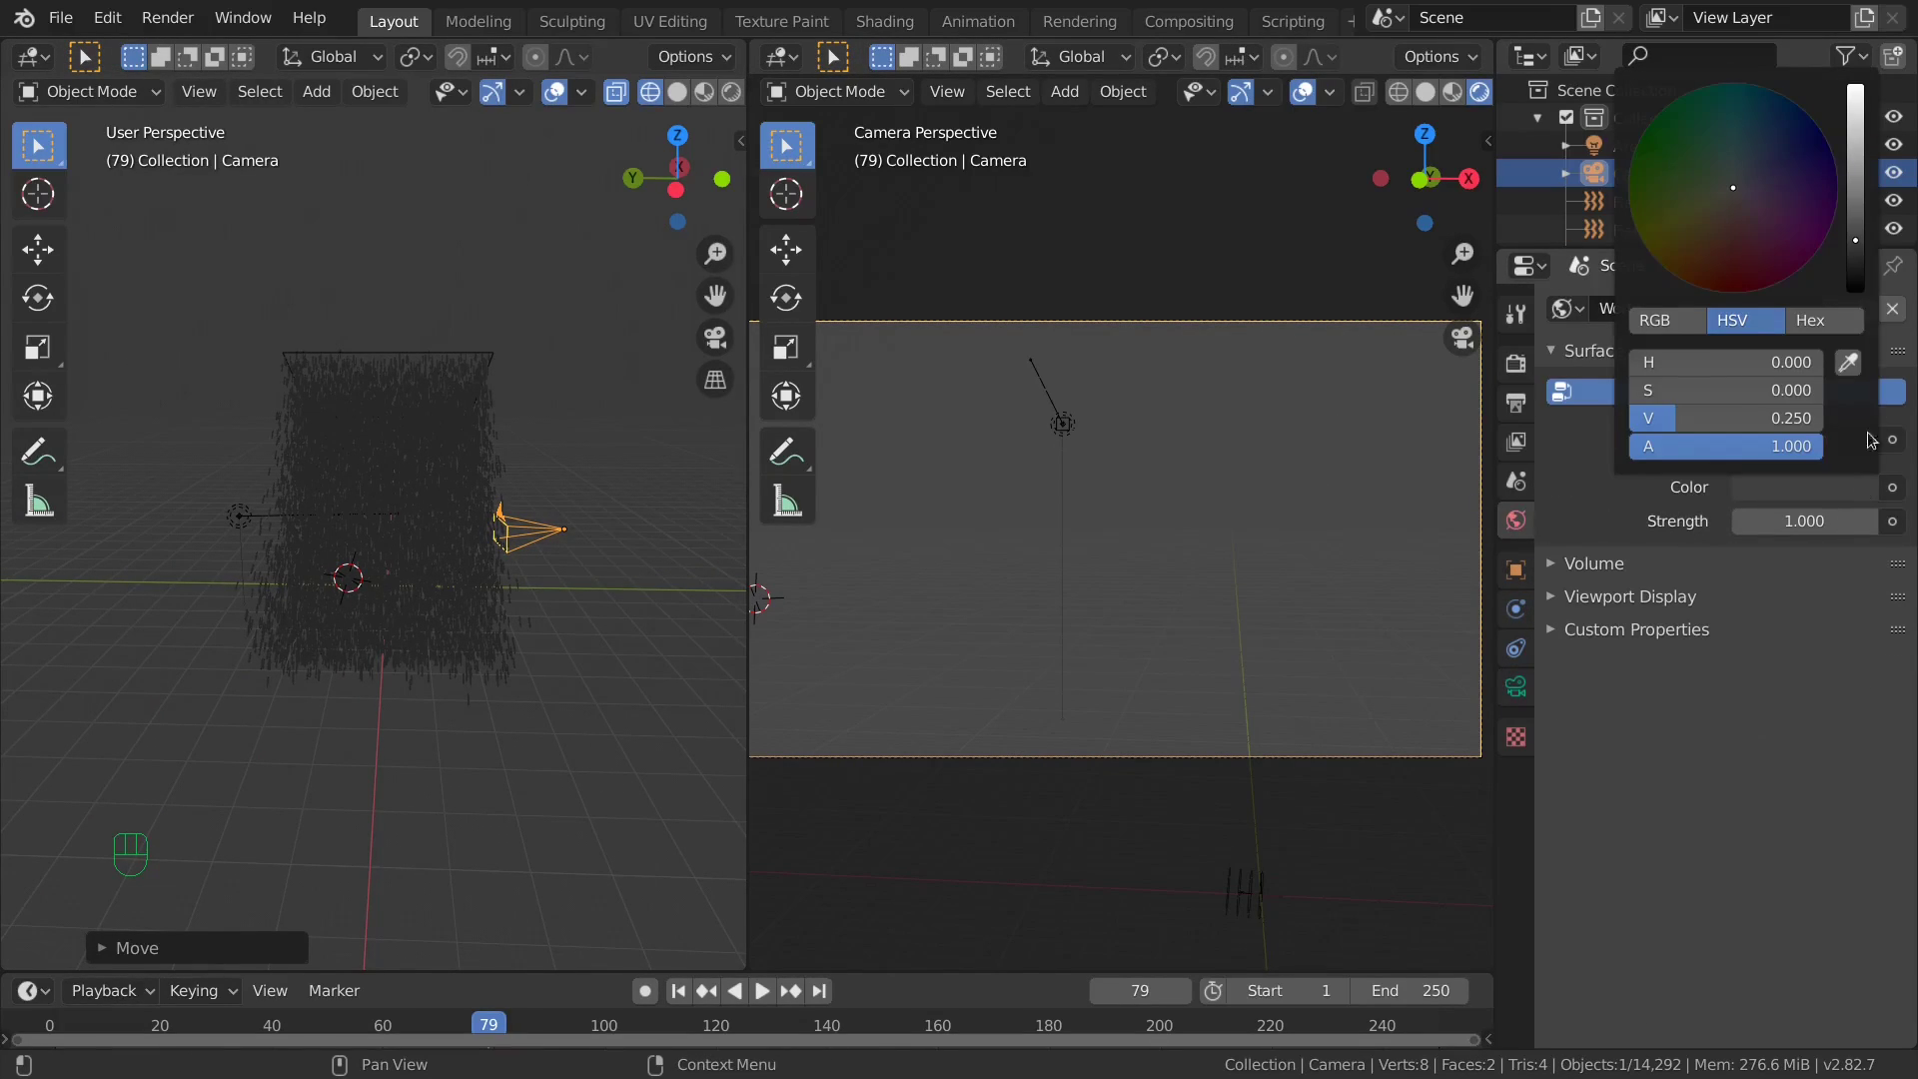
pyautogui.moveTo(1856, 252); pyautogui.dragTo(1855, 281)
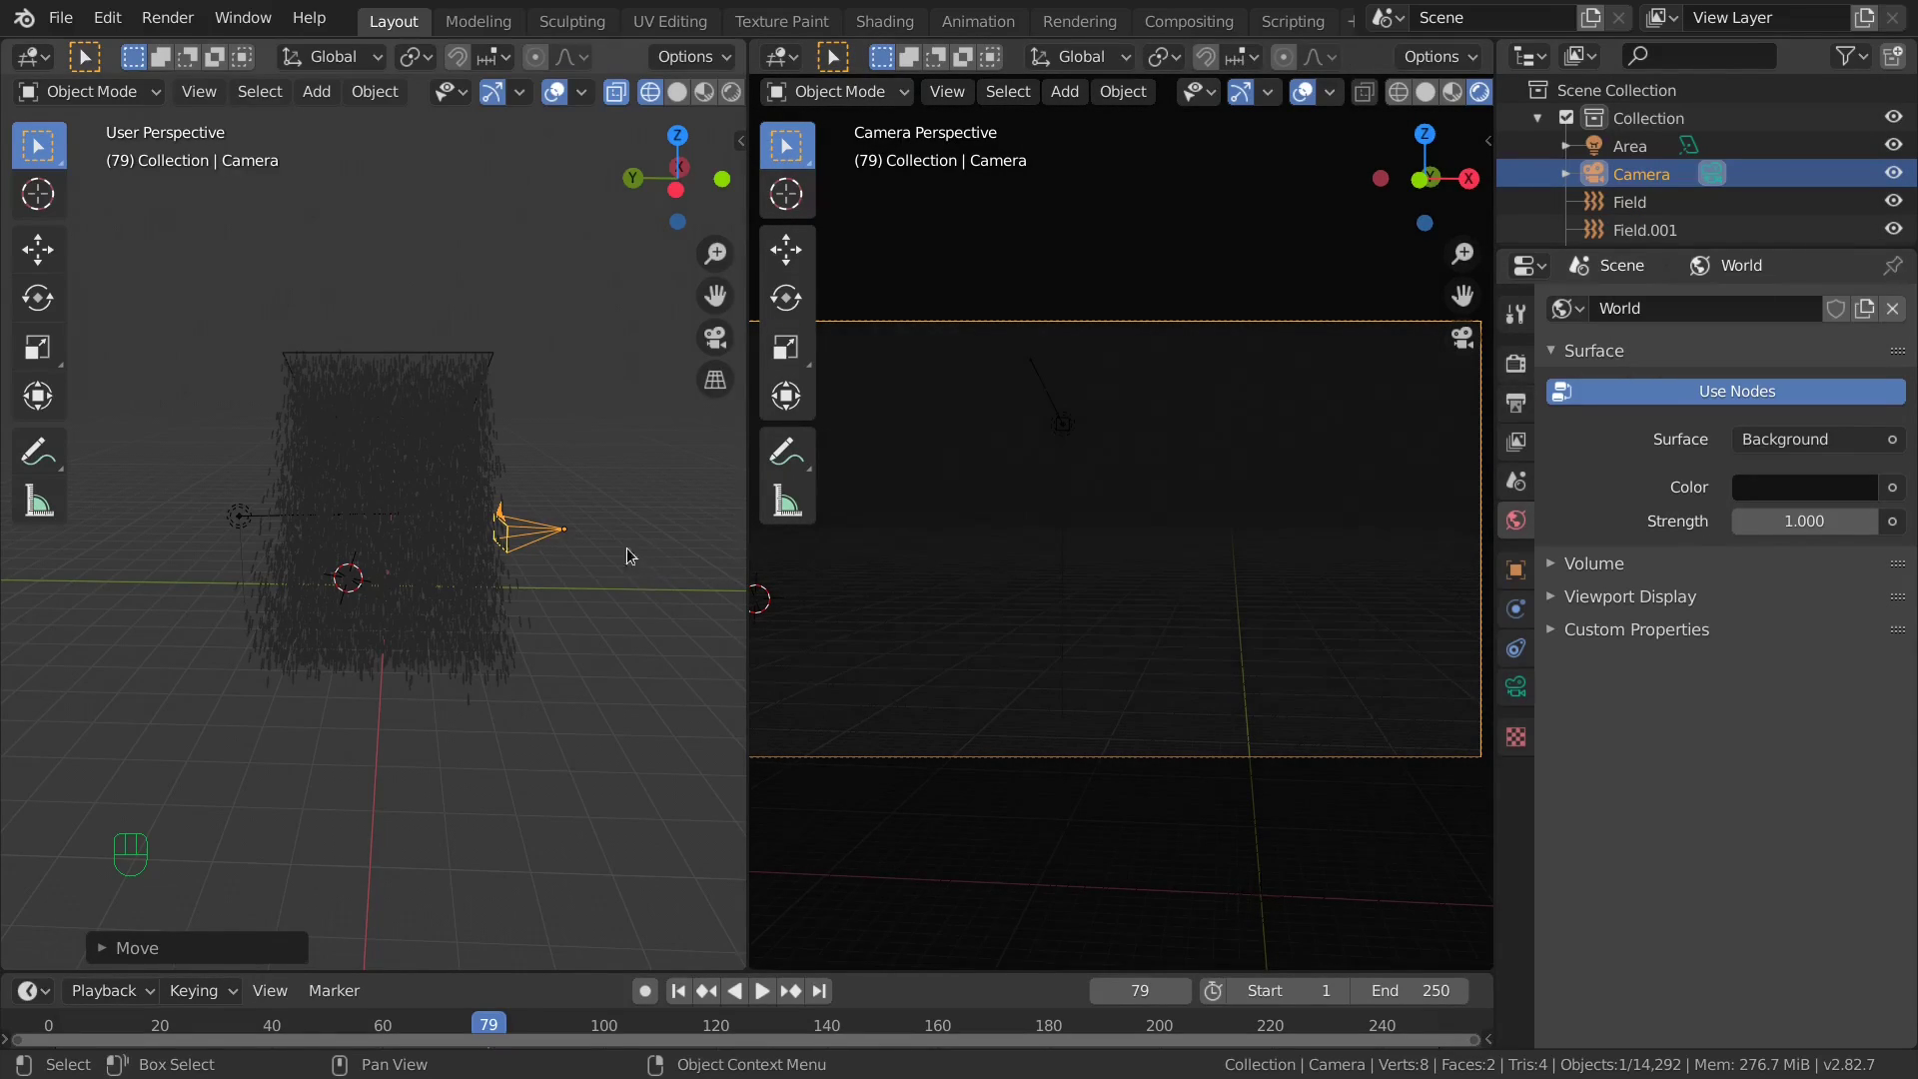
# Set the area light's power to 100 W.
pyautogui.click(1630, 146)
pyautogui.click(1515, 688)
pyautogui.doubleClick(1773, 488)
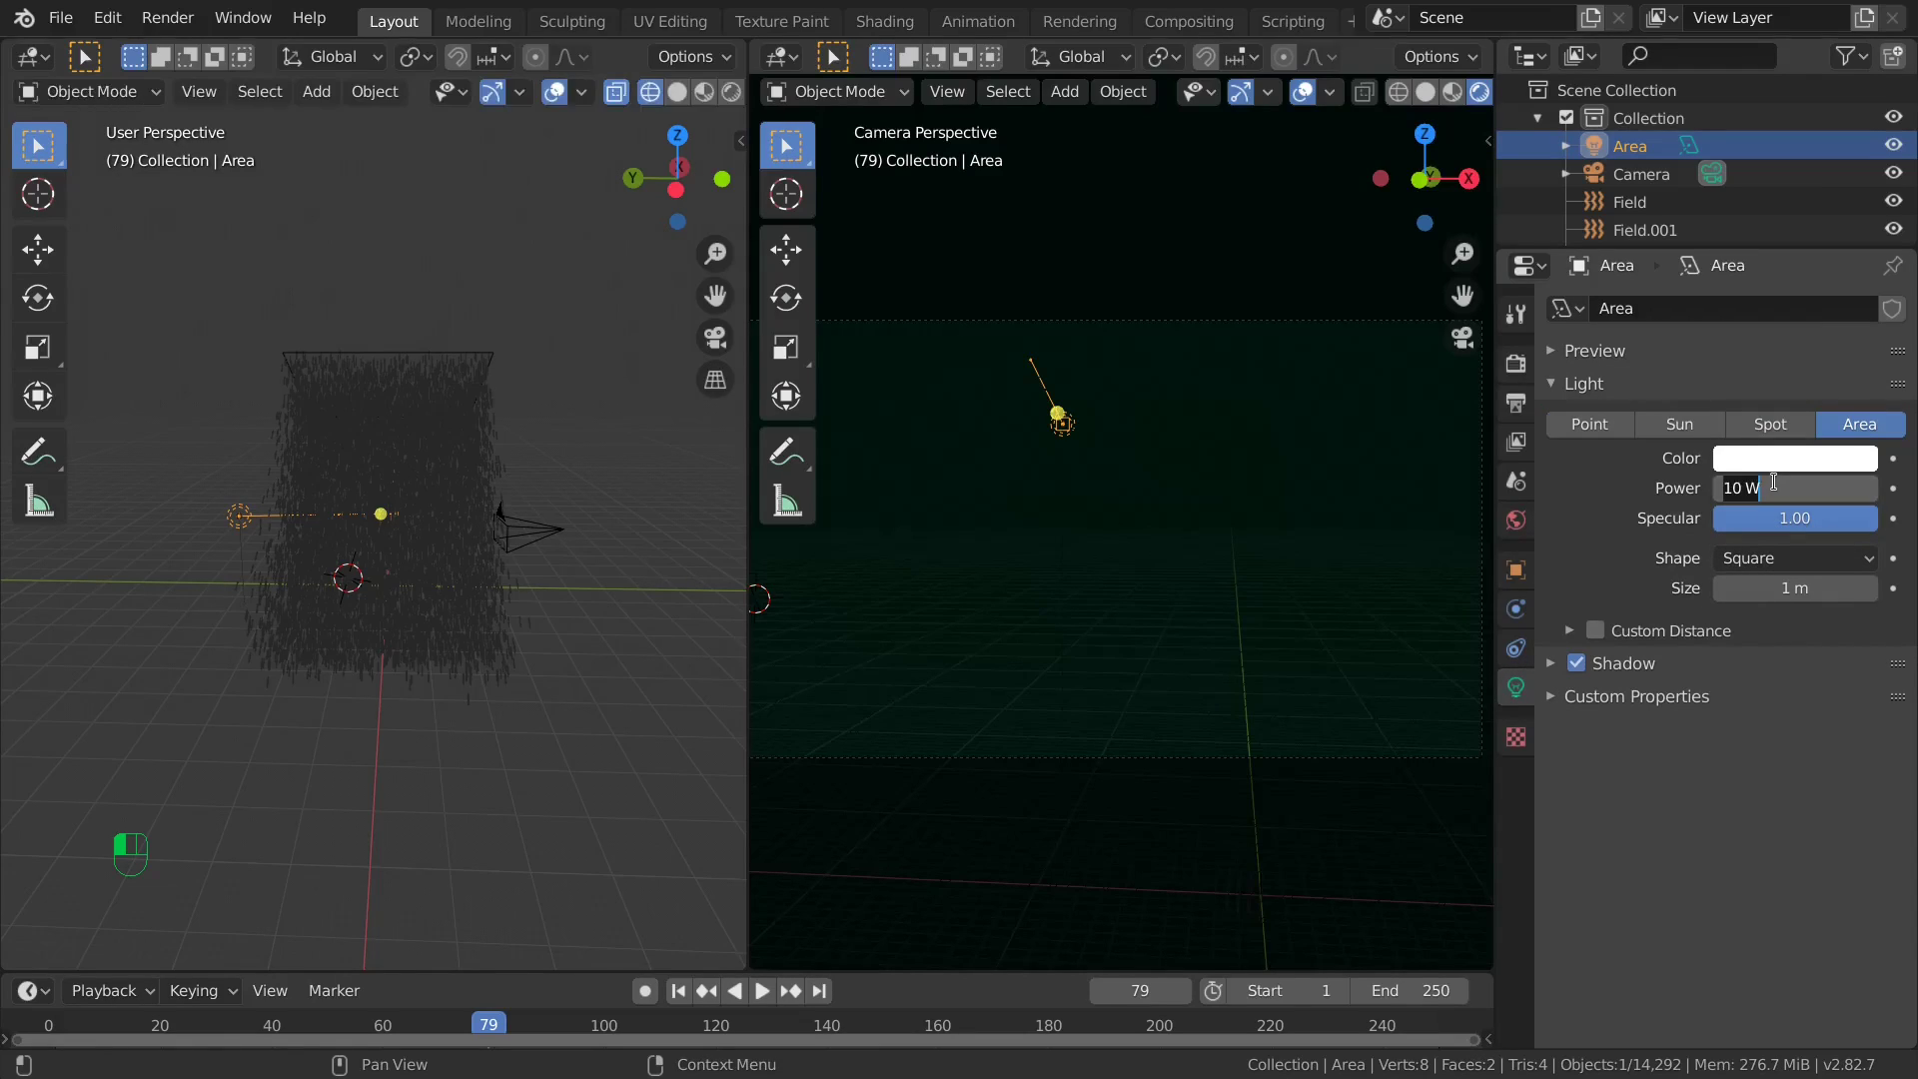
pyautogui.click(1730, 486)
pyautogui.write('0')
pyautogui.press('Return')
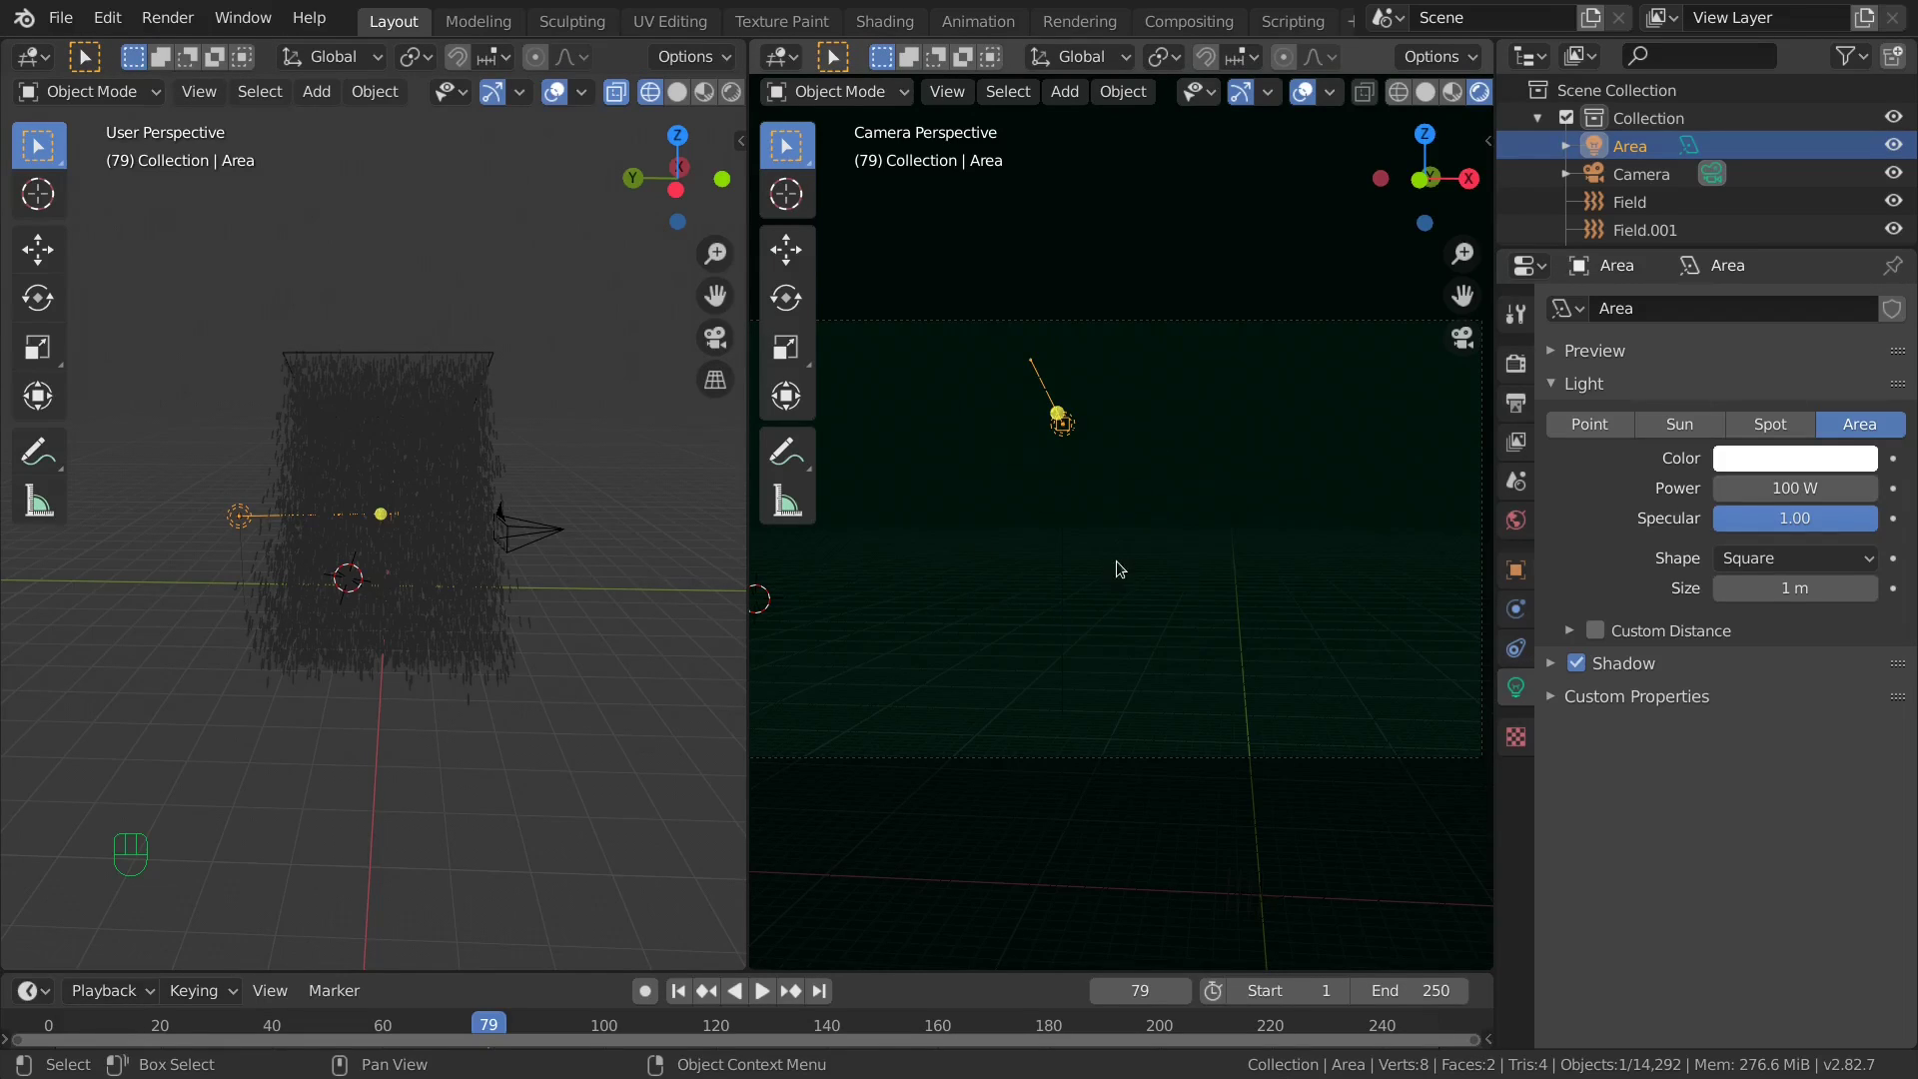
# Enlarge the outliner and select the rain_particle object.
pyautogui.moveTo(1117, 560); pyautogui.dragTo(1171, 607, button='middle')
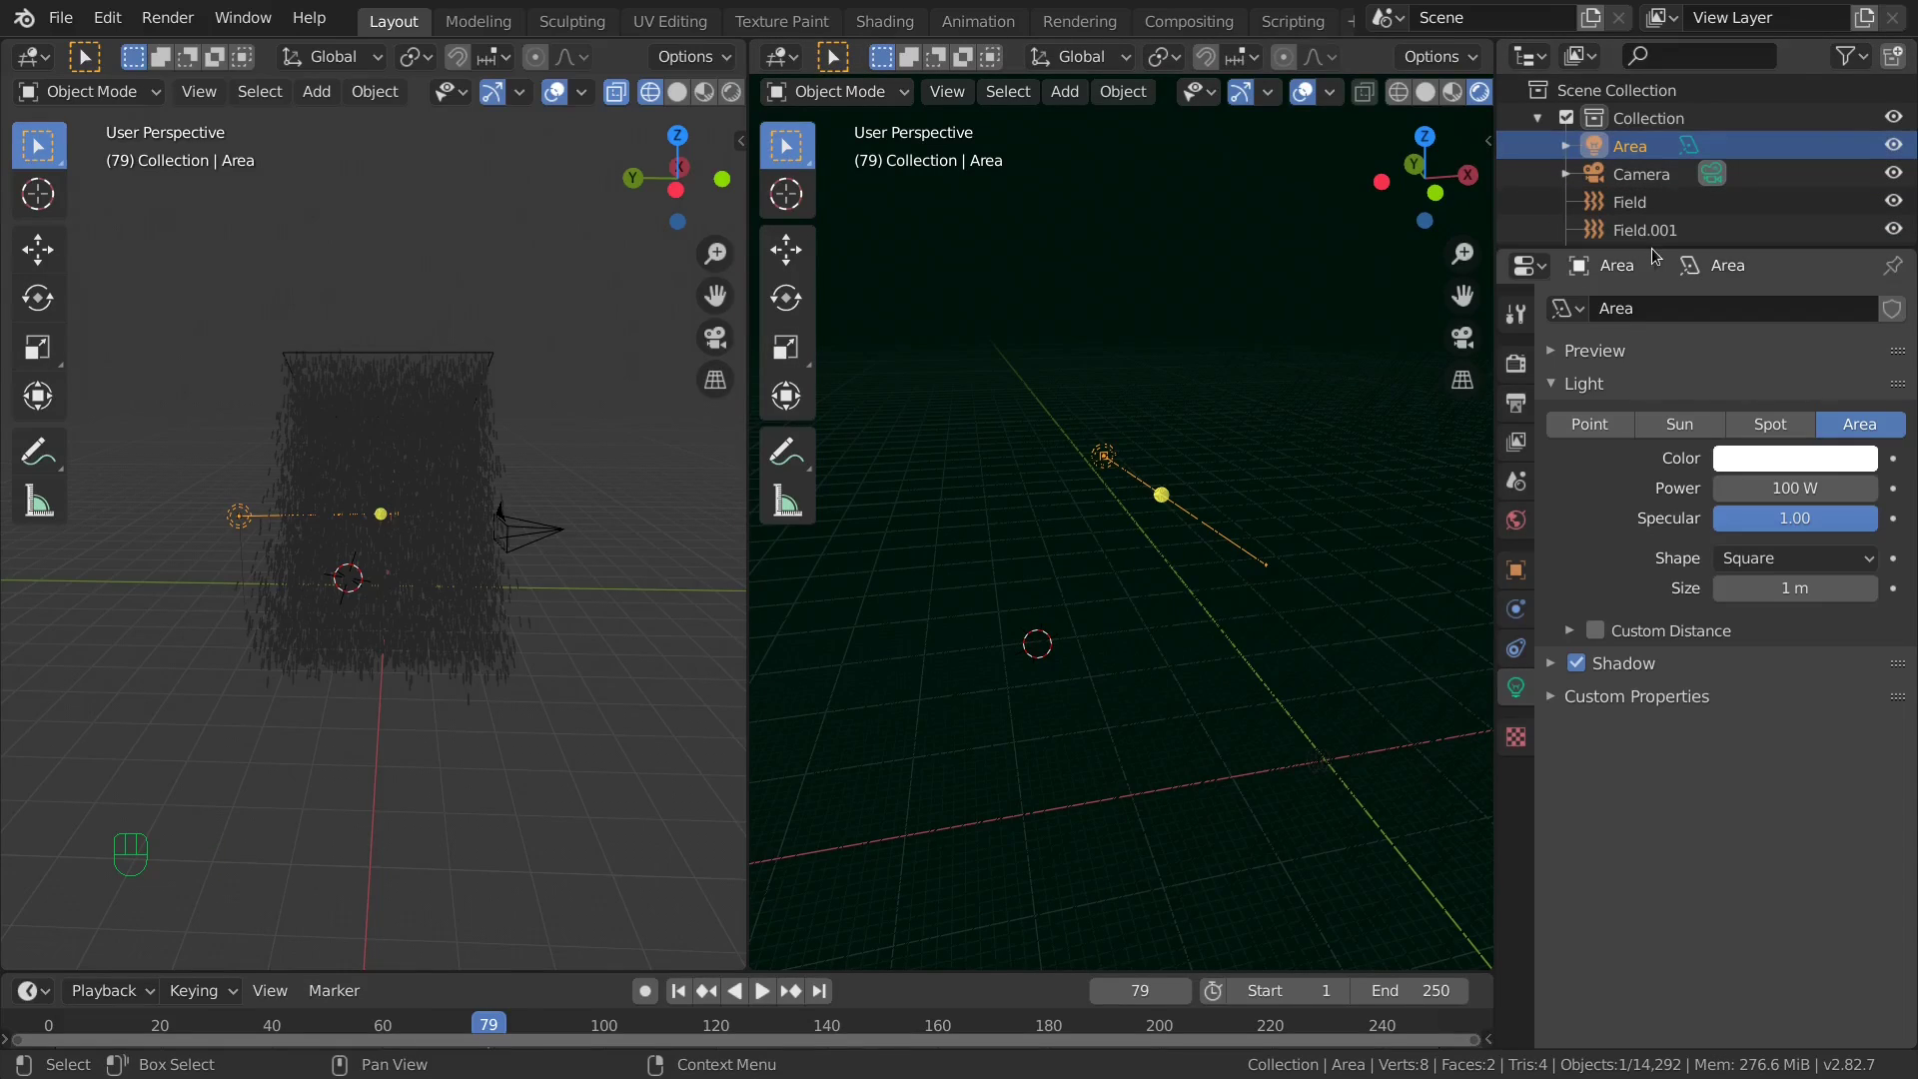
pyautogui.moveTo(1657, 249); pyautogui.dragTo(1663, 309)
pyautogui.click(1649, 286)
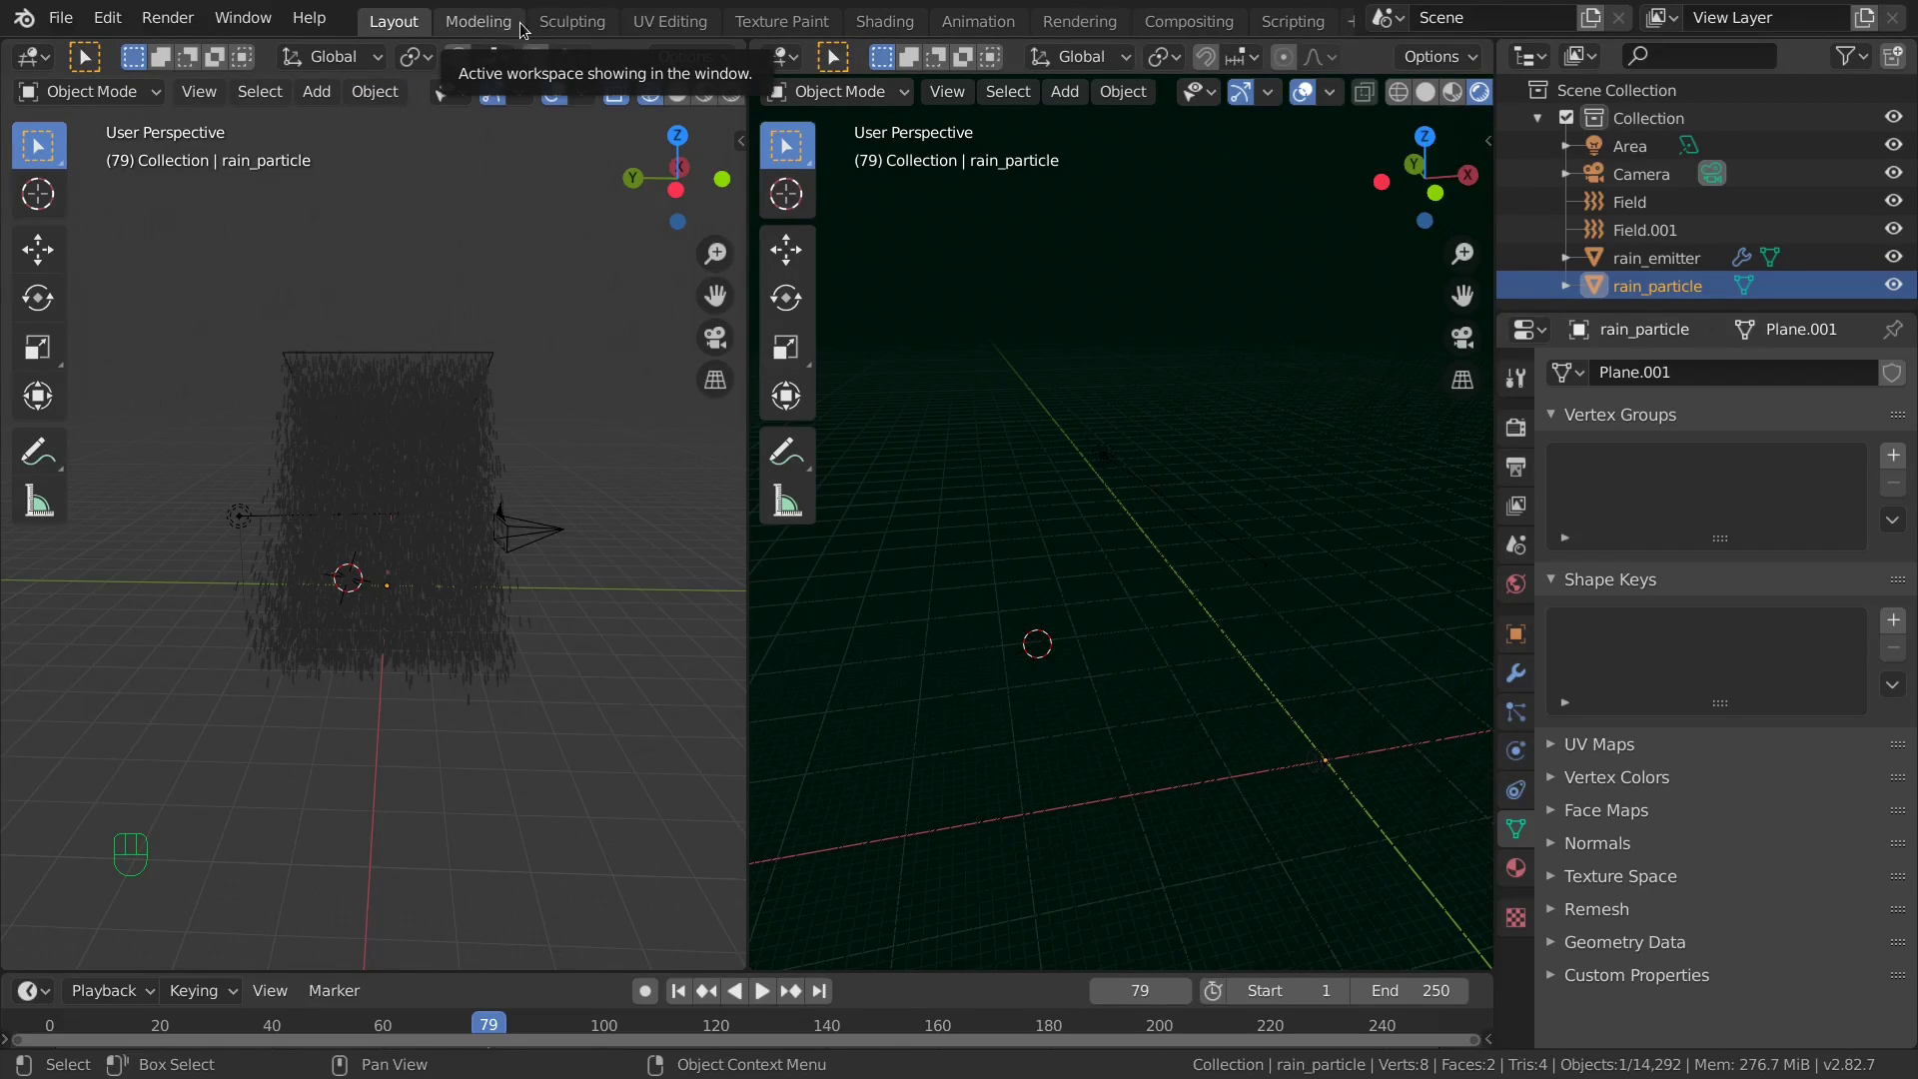
# Delete every workspace except Layout, from Modeling through Scripting.
pyautogui.rightClick(465, 22)
pyautogui.click(444, 100)
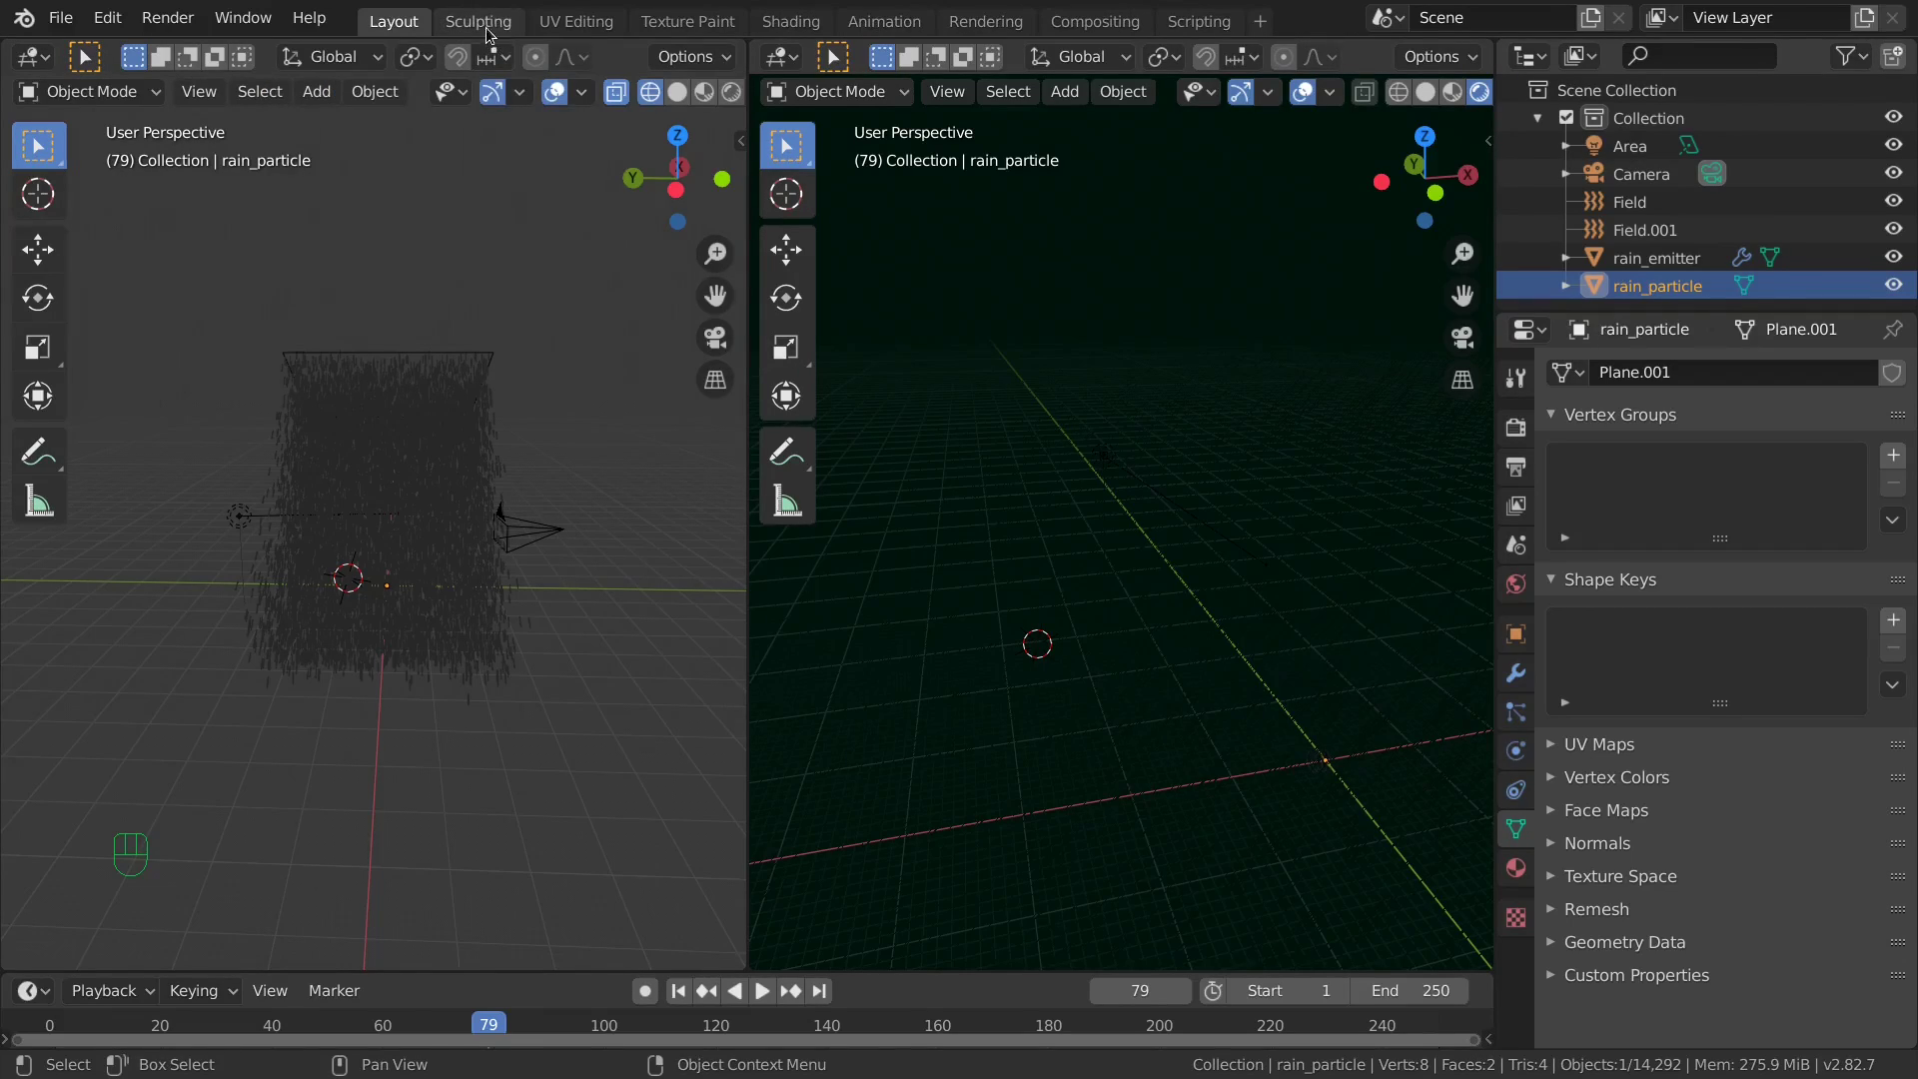
pyautogui.rightClick(486, 24)
pyautogui.click(490, 98)
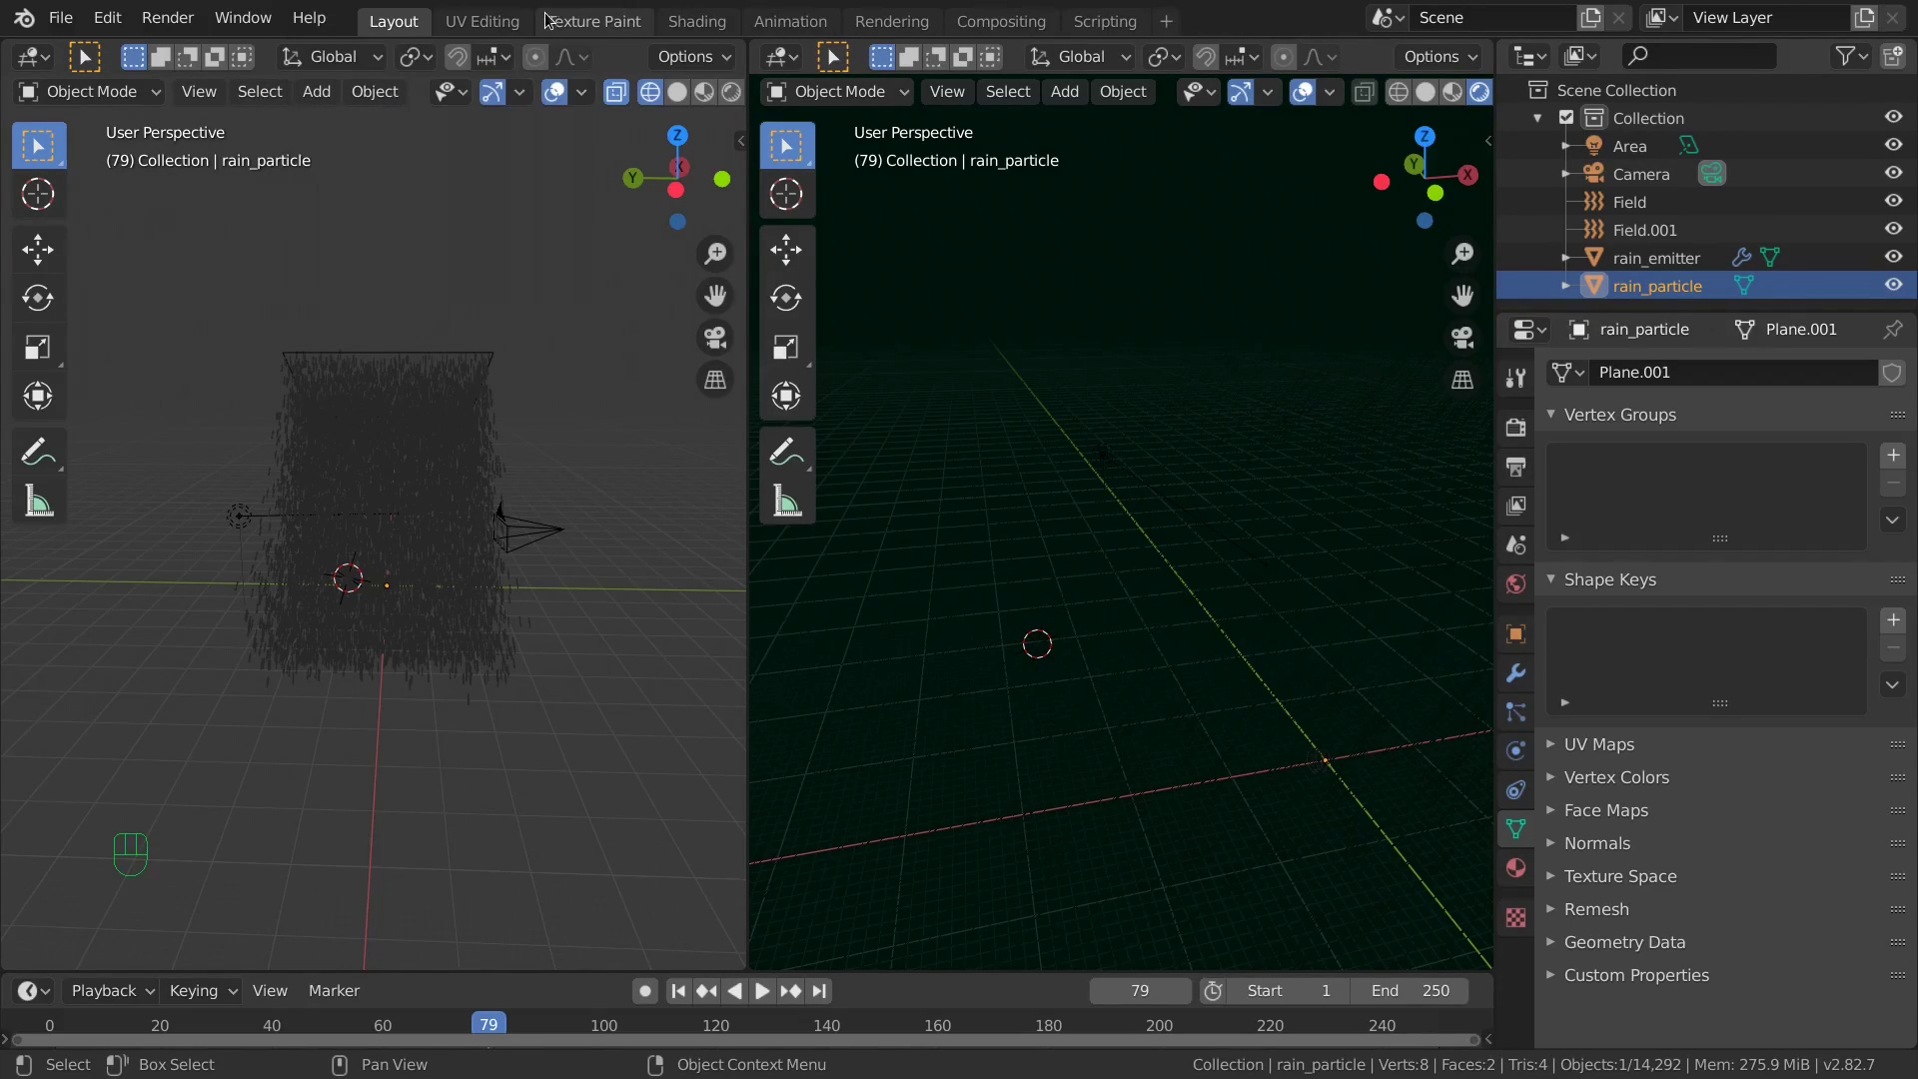
pyautogui.rightClick(486, 22)
pyautogui.click(489, 99)
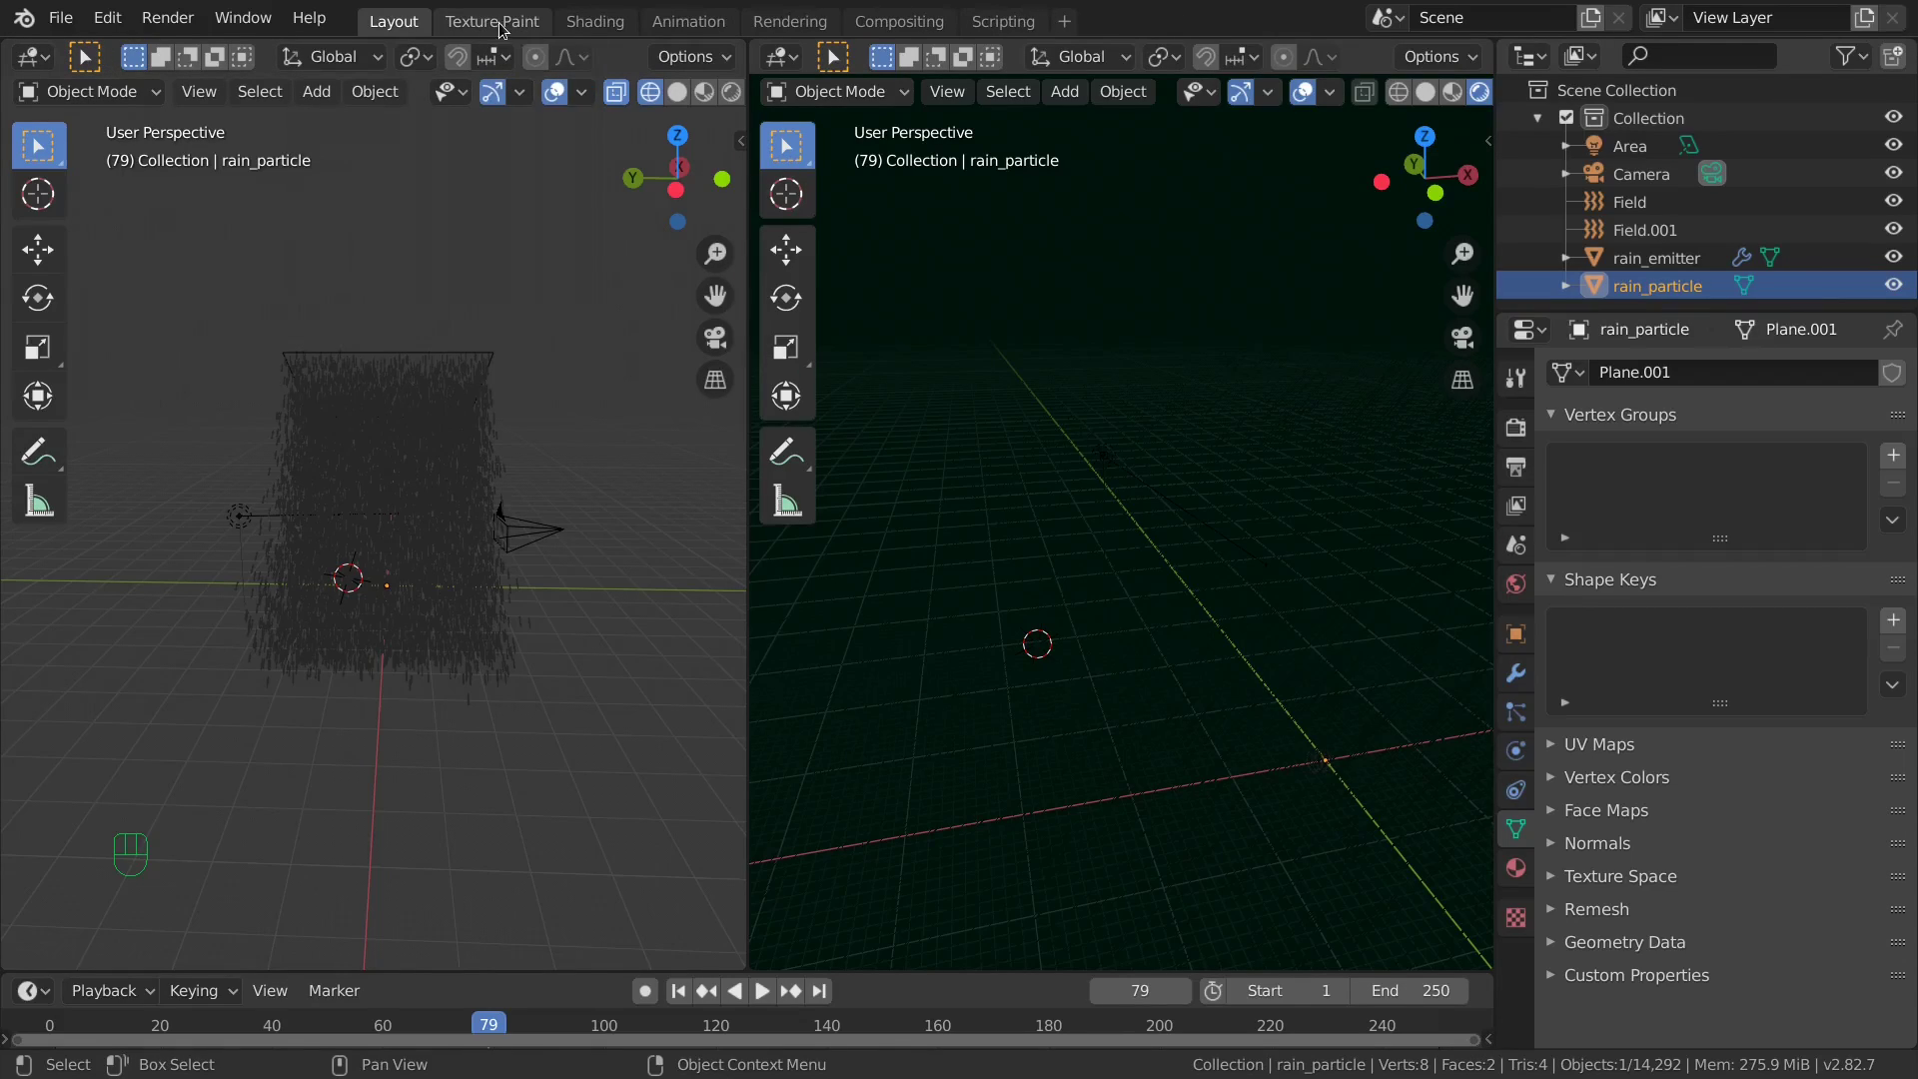
pyautogui.rightClick(501, 27)
pyautogui.click(488, 99)
pyautogui.rightClick(553, 26)
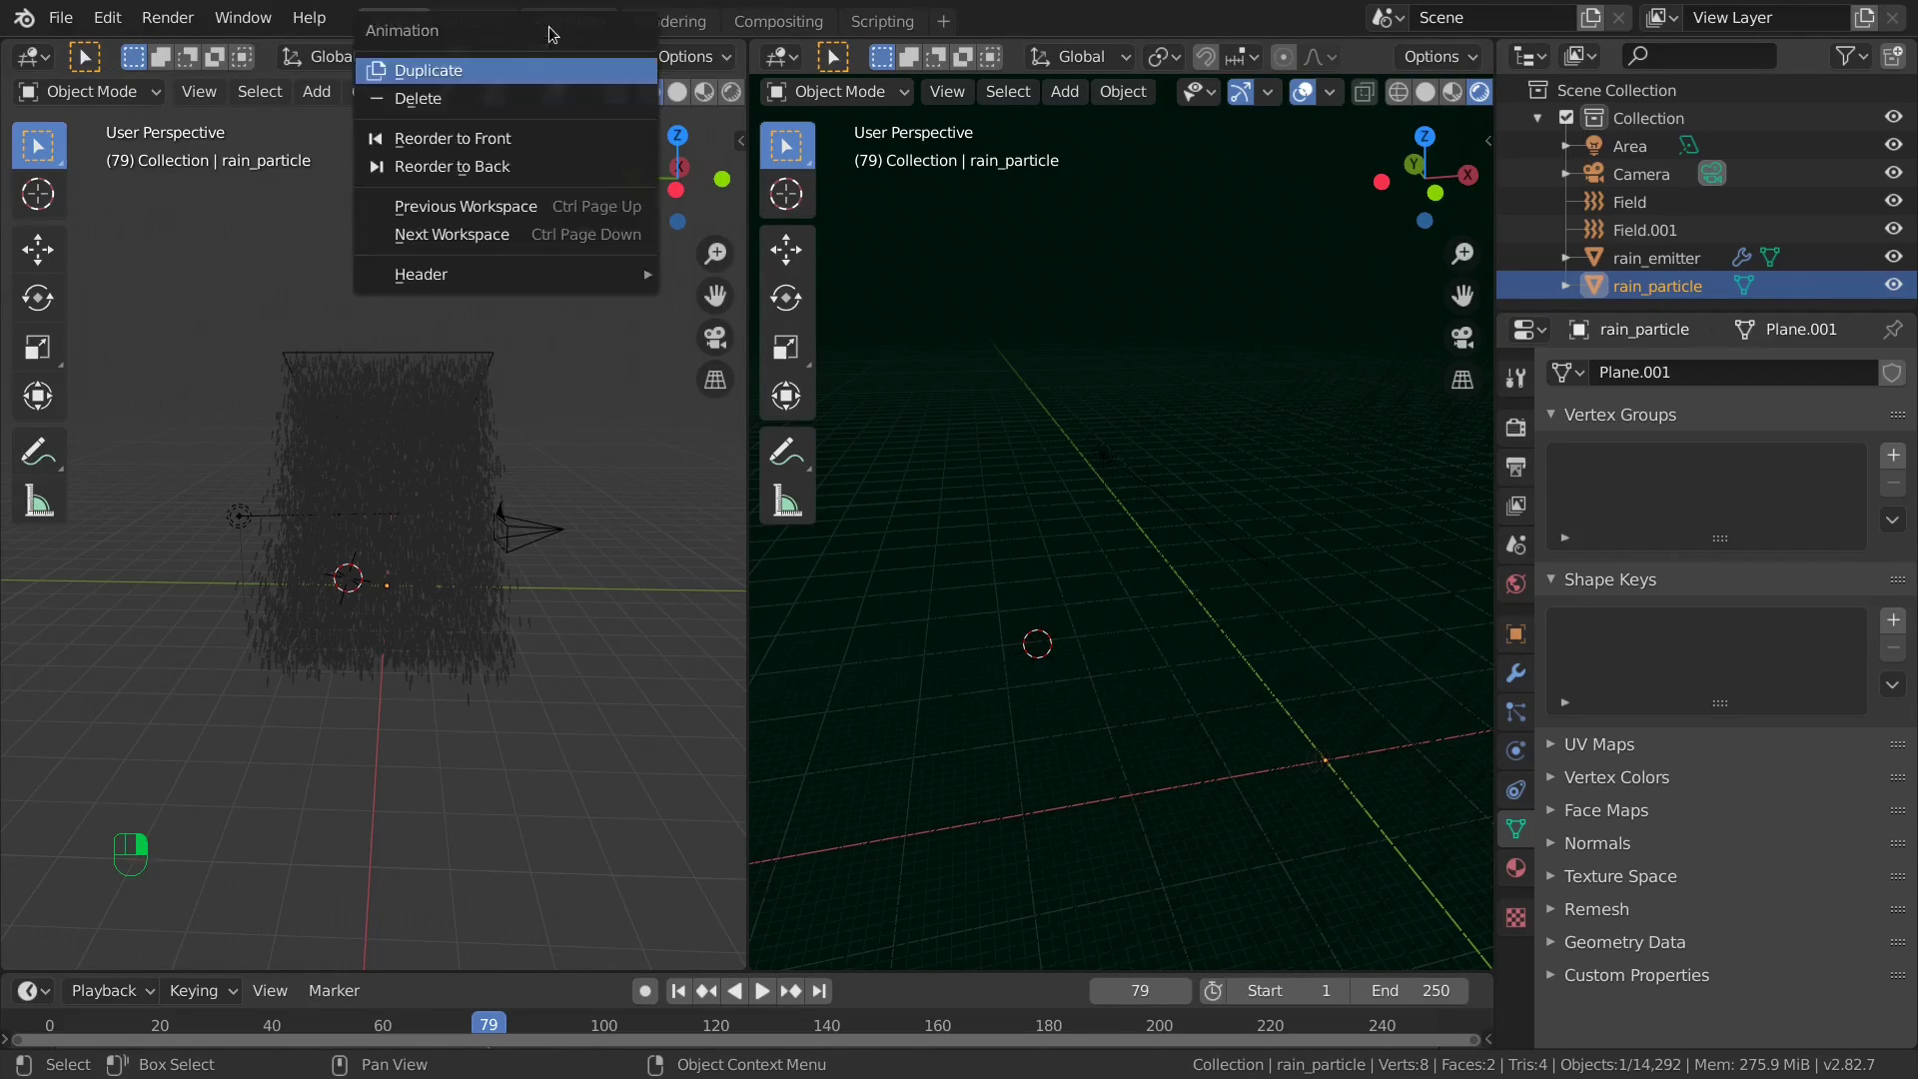
pyautogui.click(513, 102)
pyautogui.rightClick(470, 22)
pyautogui.click(446, 99)
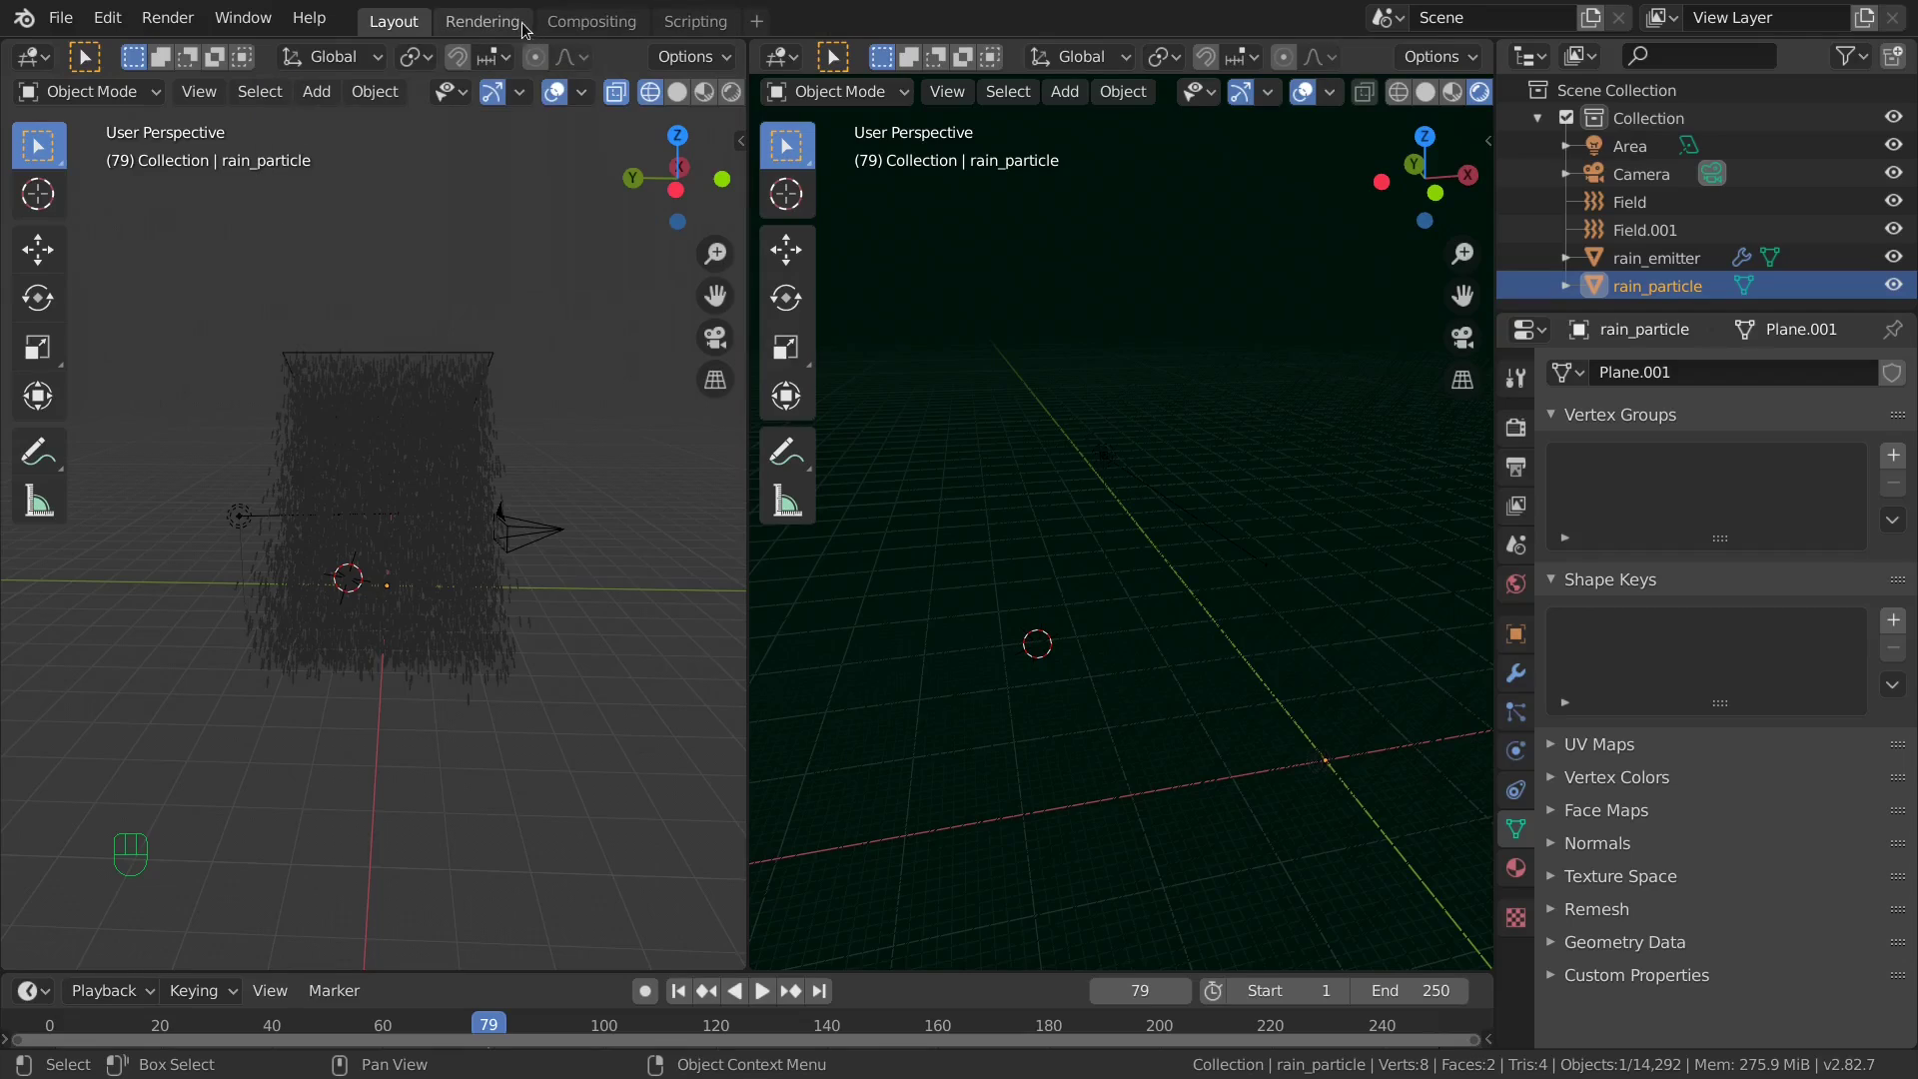
pyautogui.rightClick(524, 27)
pyautogui.click(466, 98)
pyautogui.rightClick(487, 26)
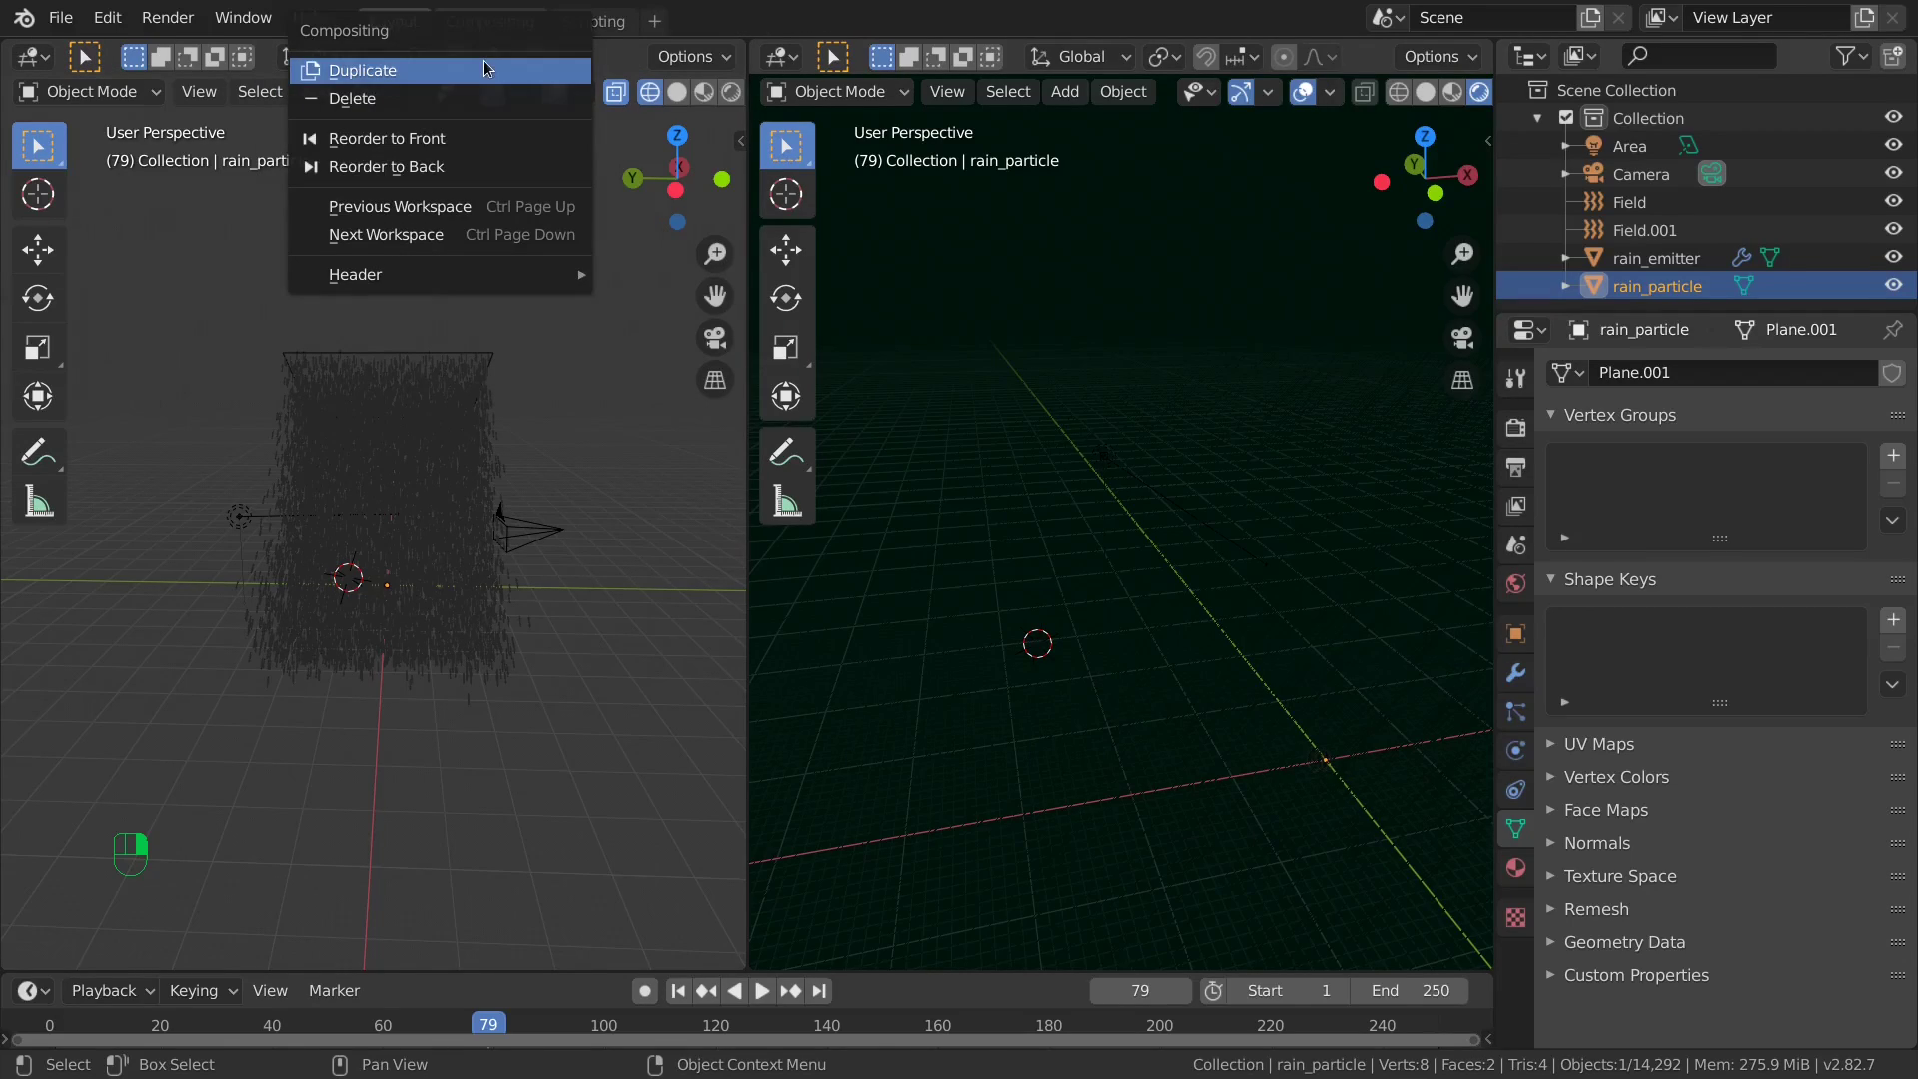
pyautogui.click(468, 98)
pyautogui.rightClick(476, 23)
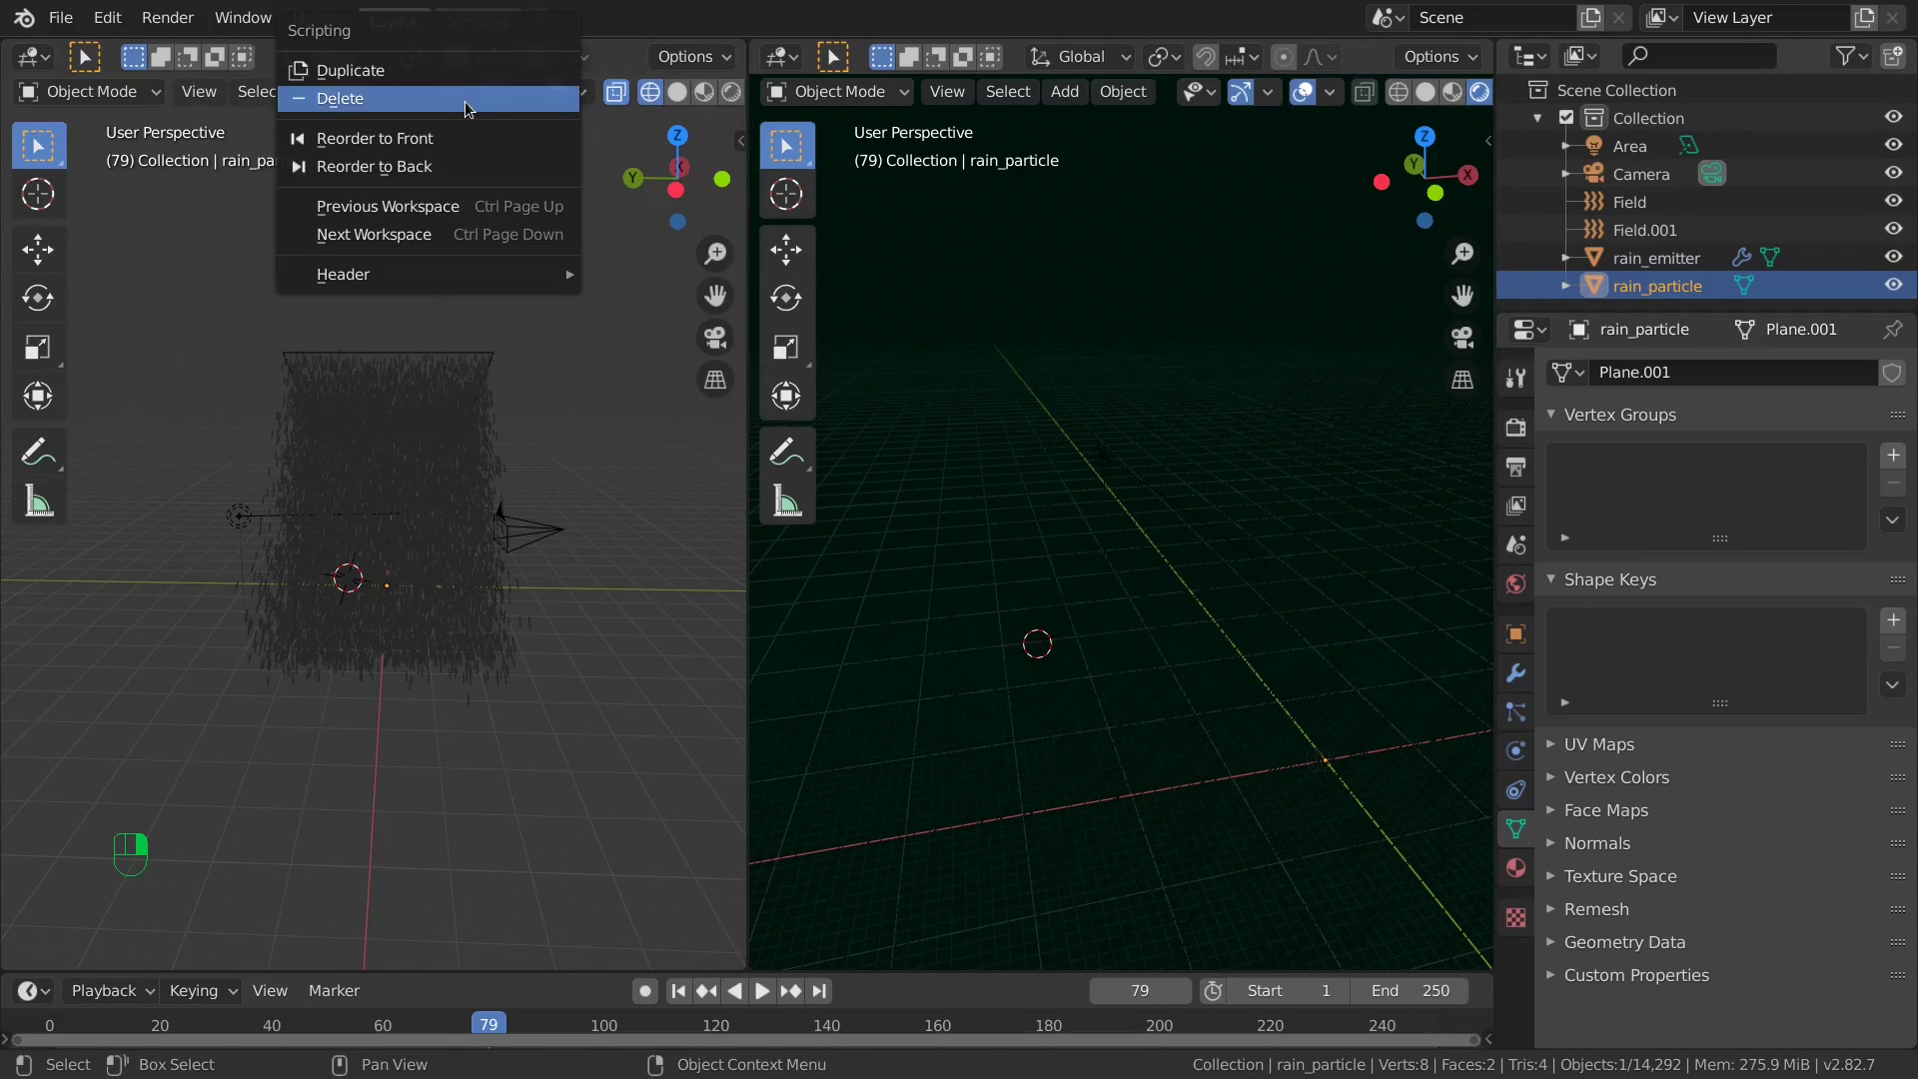
pyautogui.click(467, 100)
# Duplicate the Layout workspace and rename the copy "shading".
pyautogui.click(451, 30)
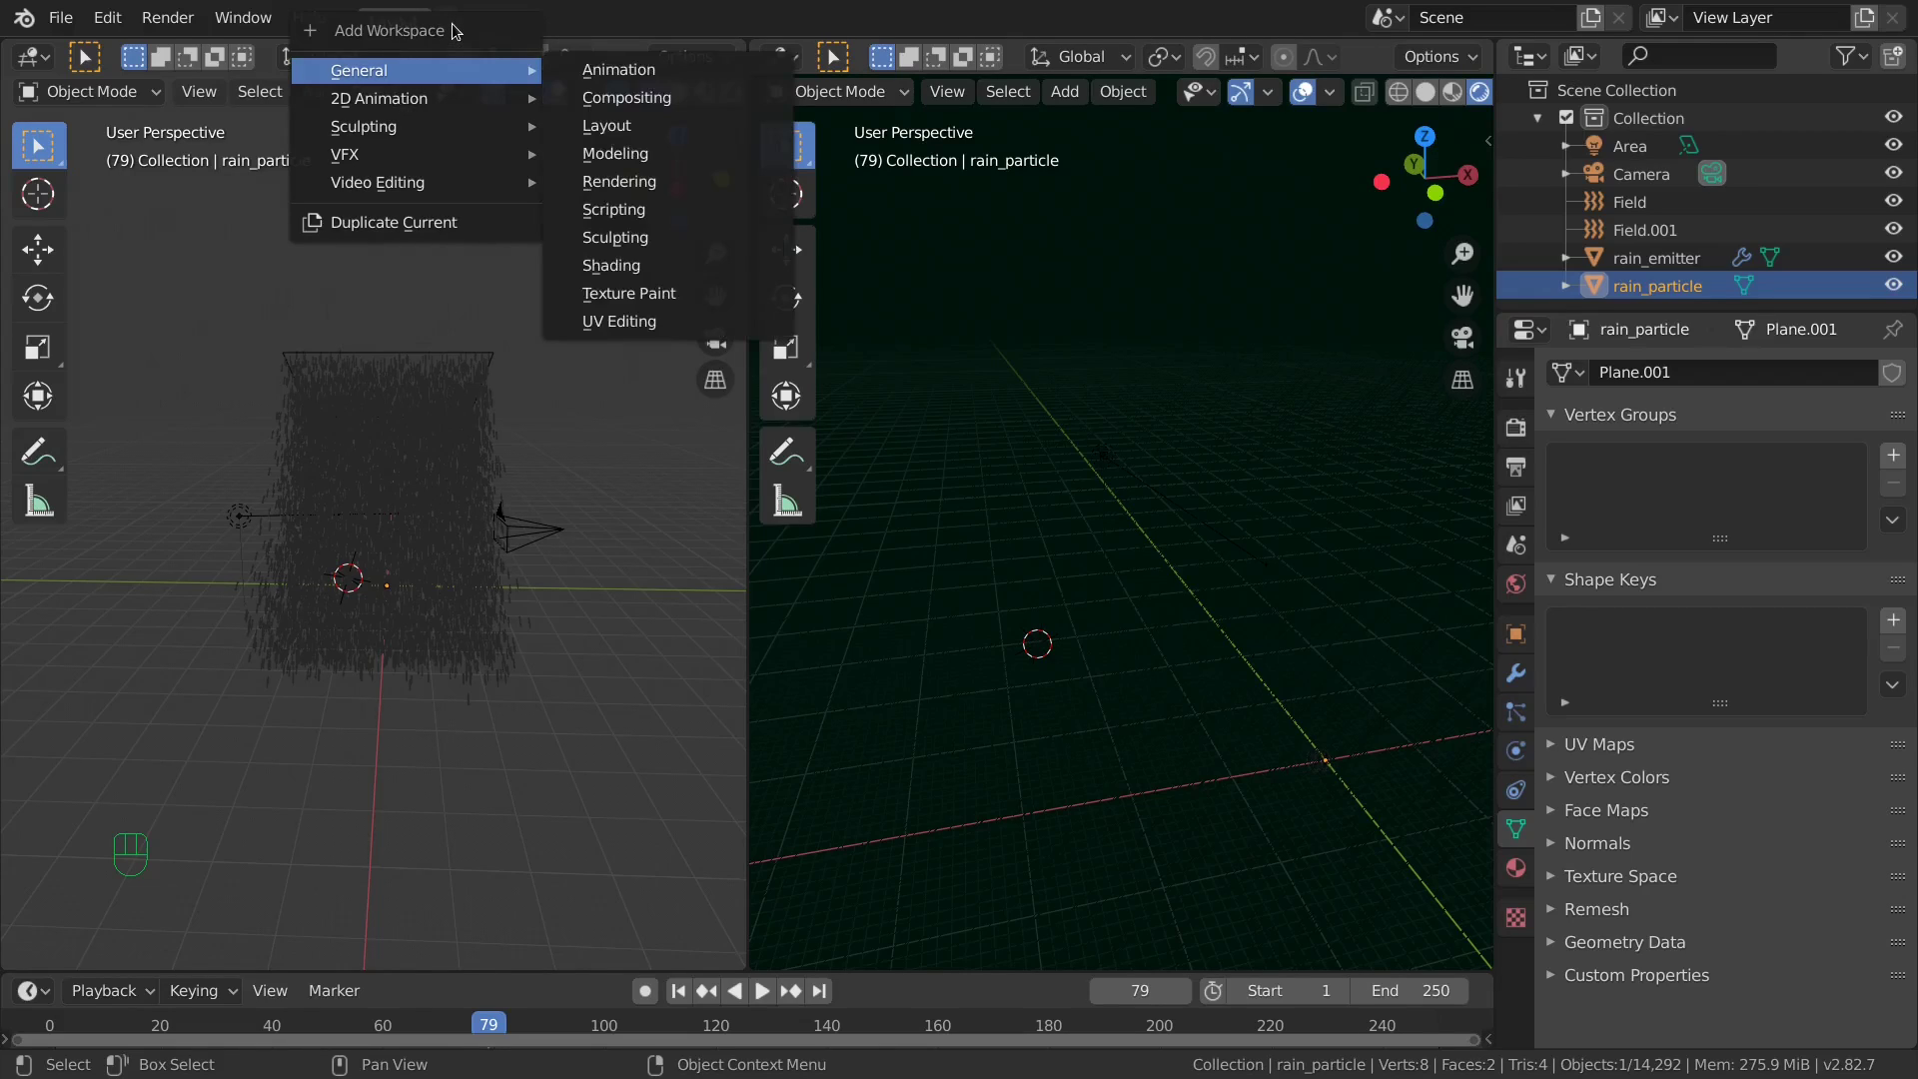
pyautogui.press('Escape')
pyautogui.rightClick(418, 26)
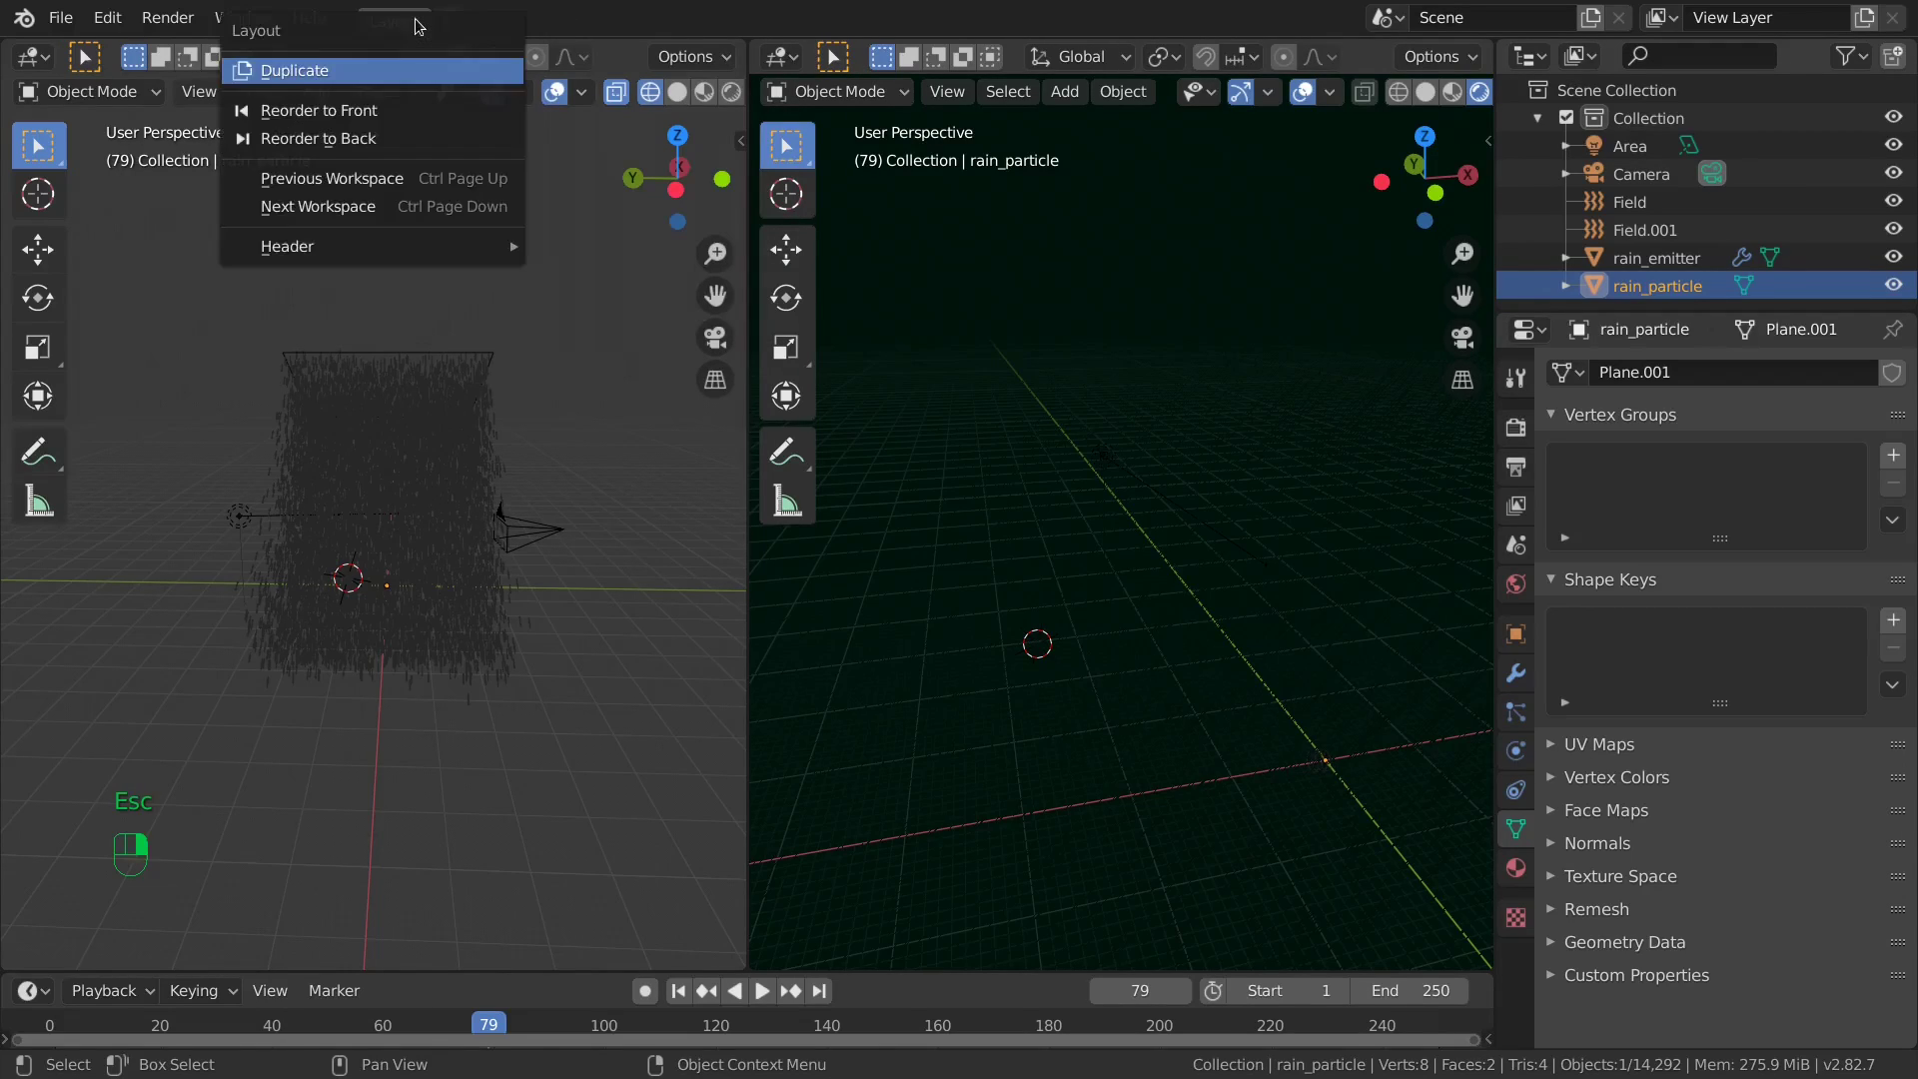
pyautogui.click(318, 72)
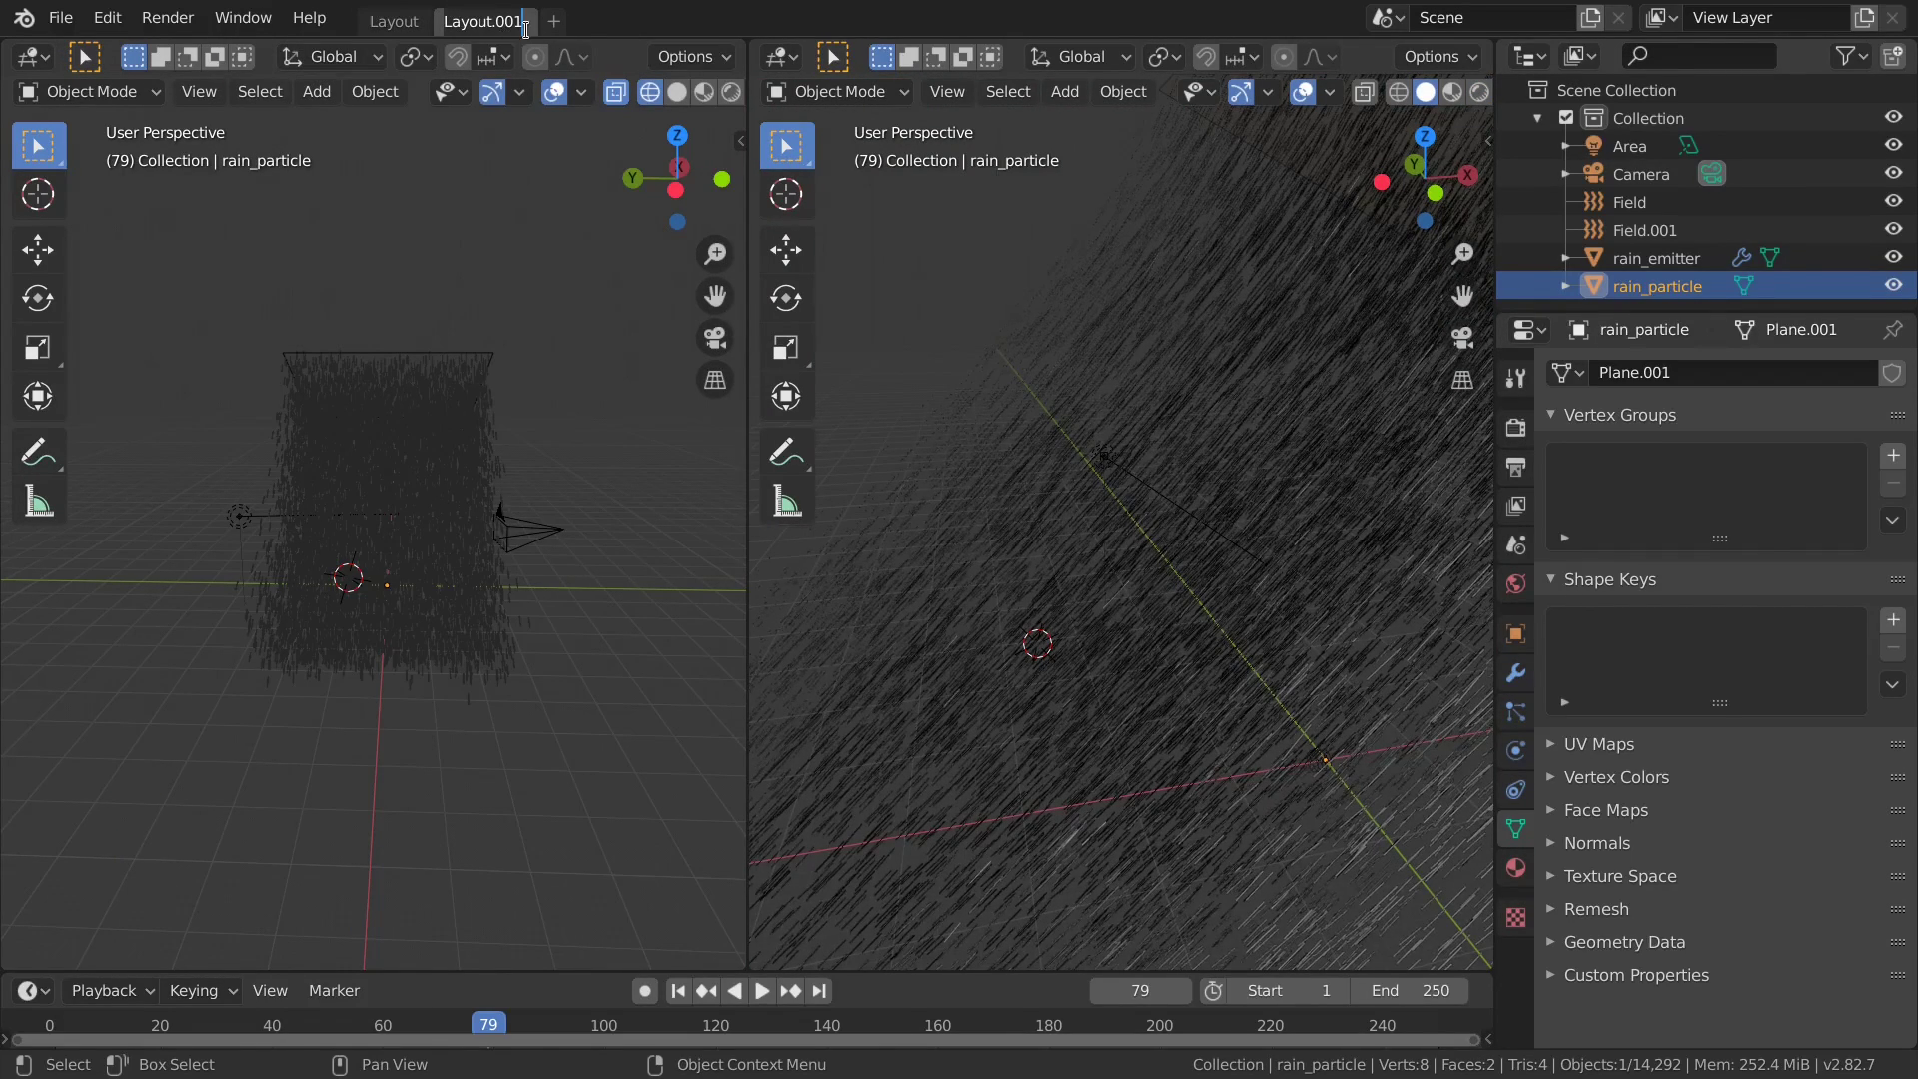
pyautogui.doubleClick(525, 27)
pyautogui.write('shad')
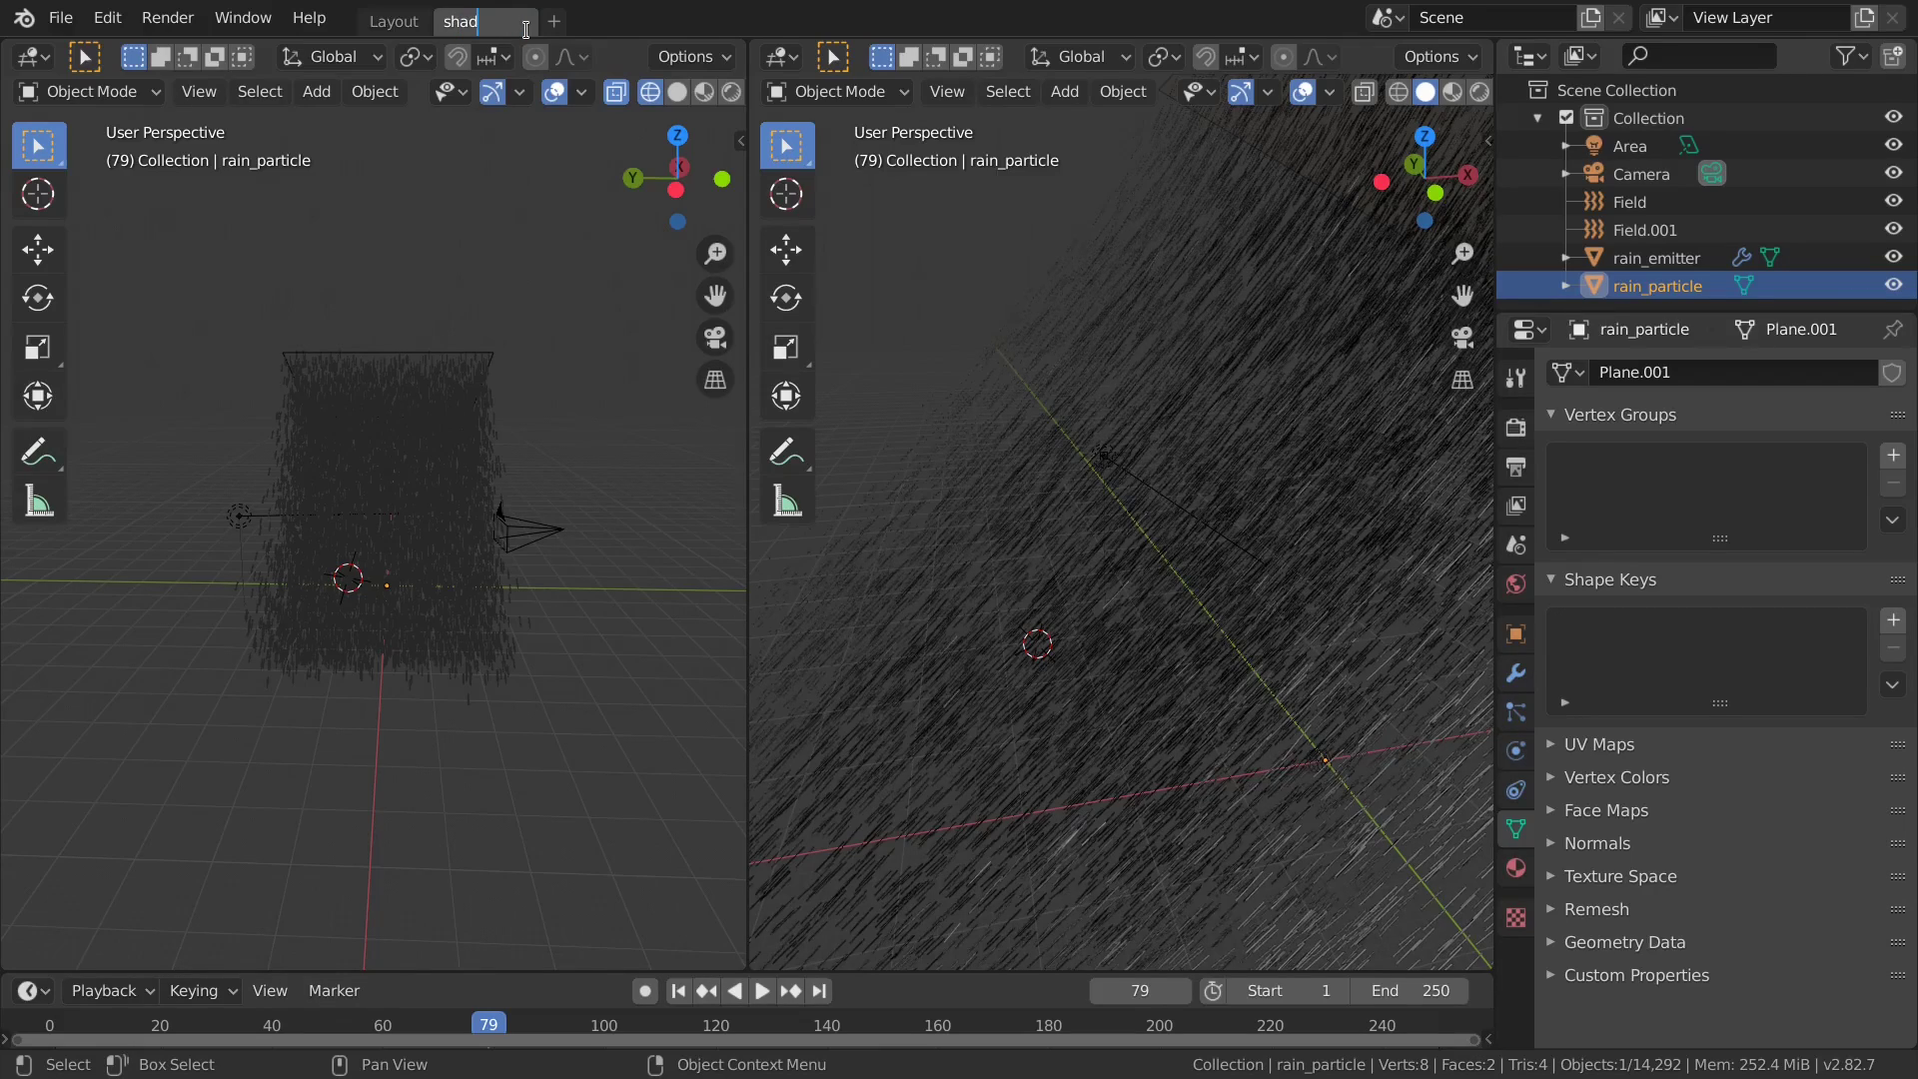
pyautogui.write('ing')
pyautogui.press('Return')
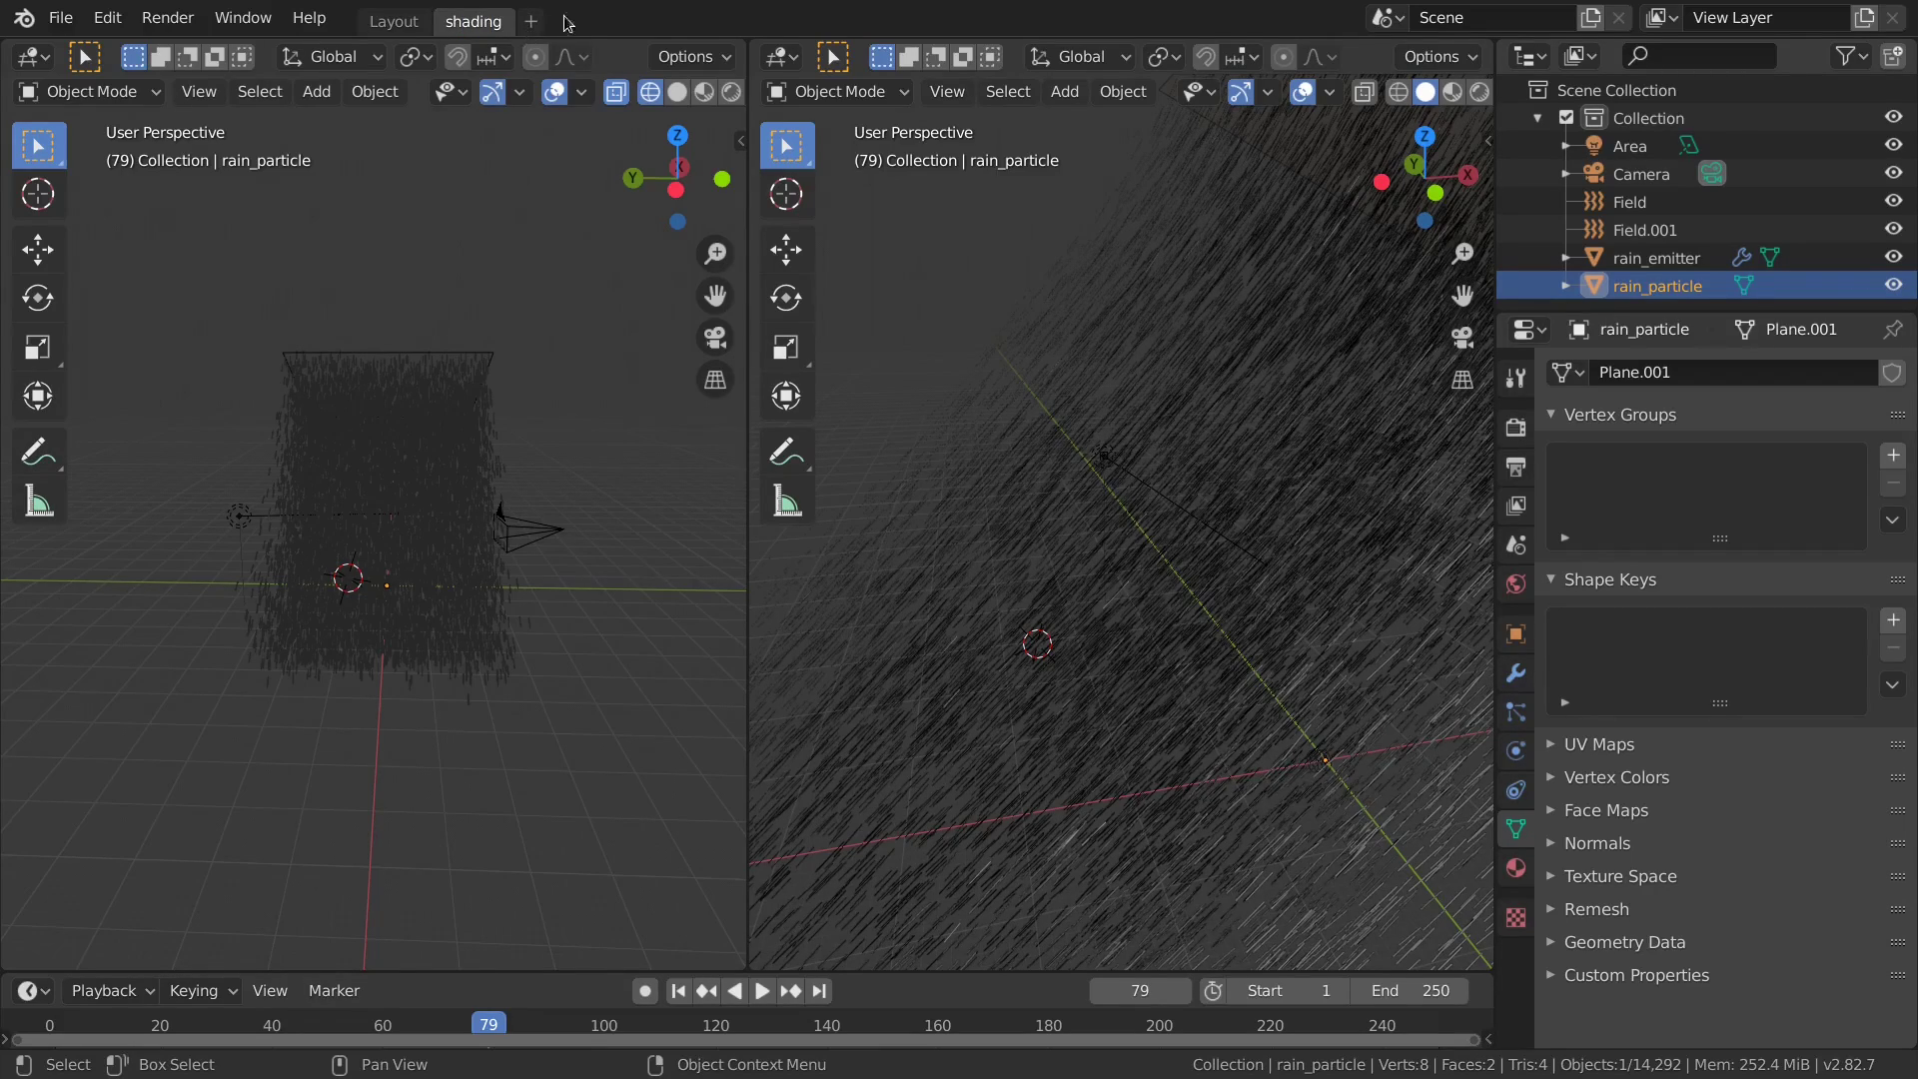
# Turn the wireframe viewport into a Shader Editor without its sidebar and look through the camera in the other viewport.
pyautogui.click(38, 58)
pyautogui.click(93, 250)
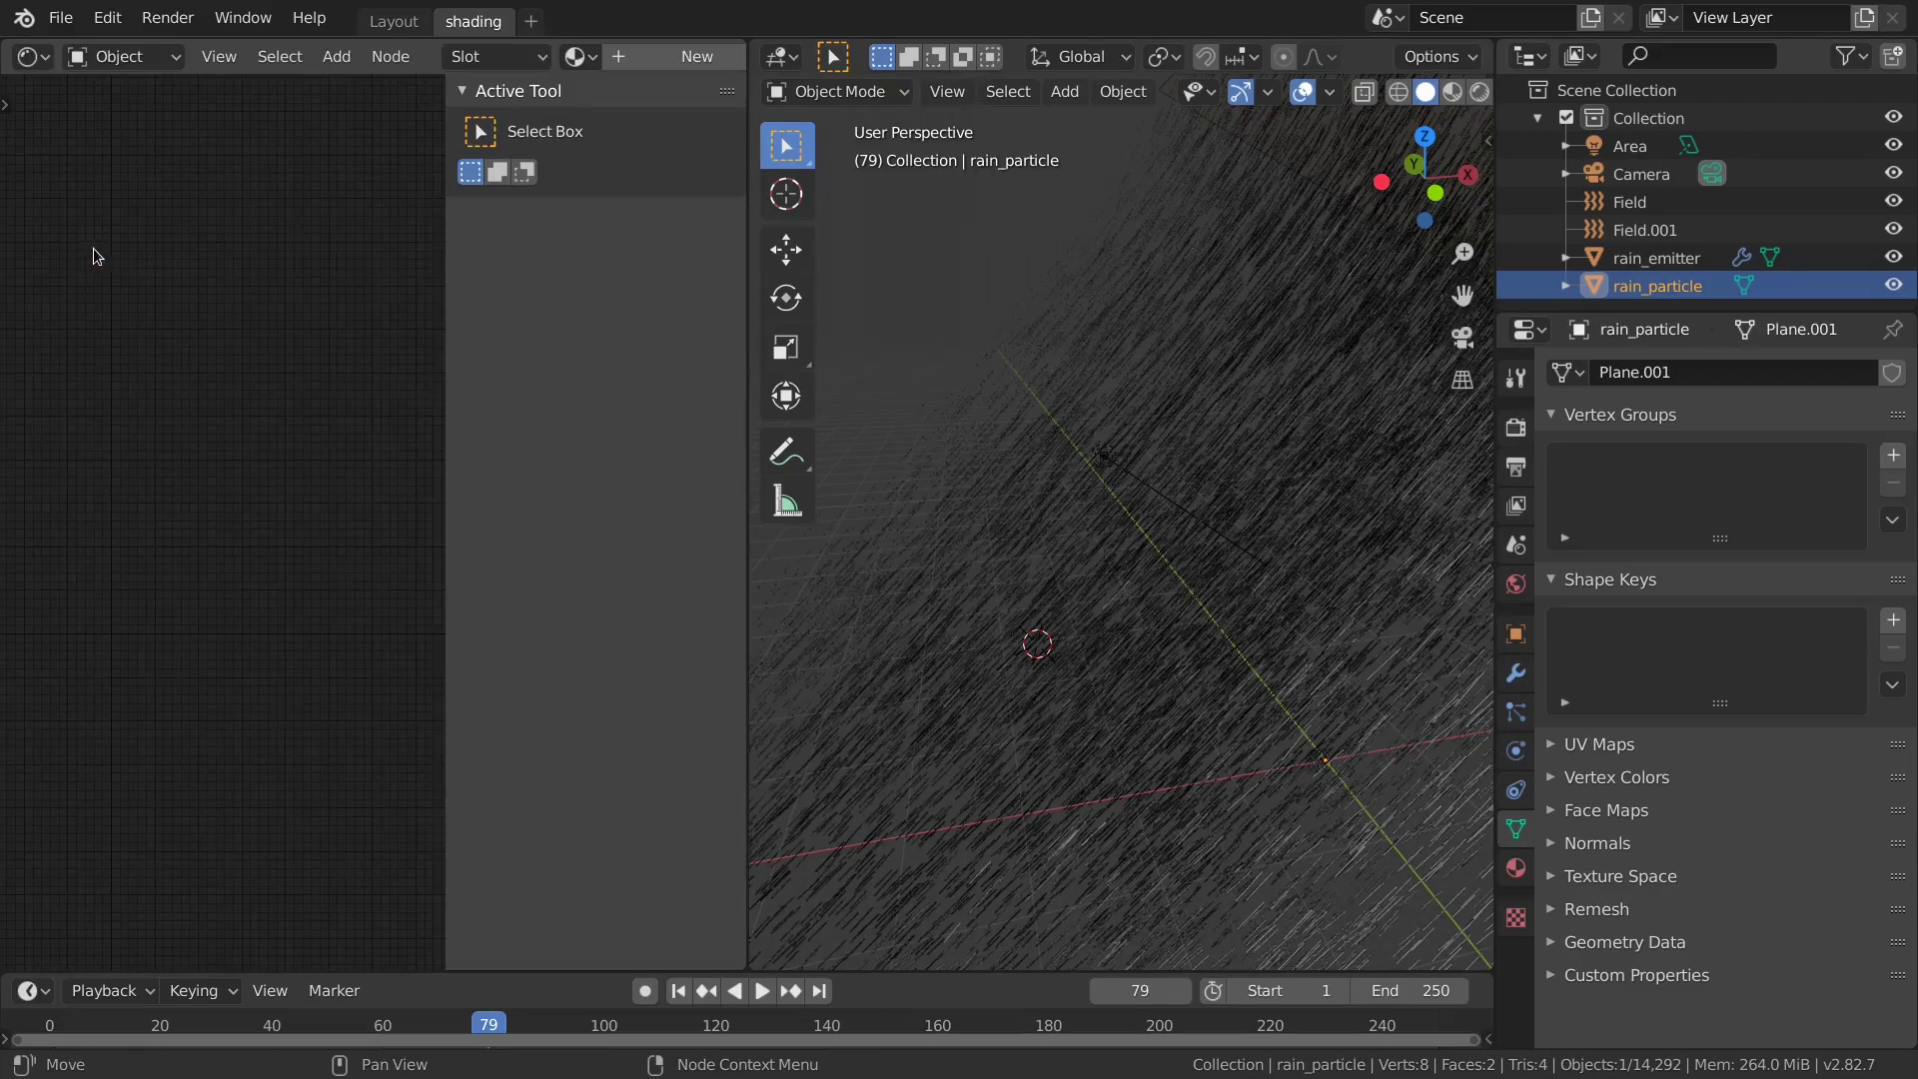
pyautogui.press('n')
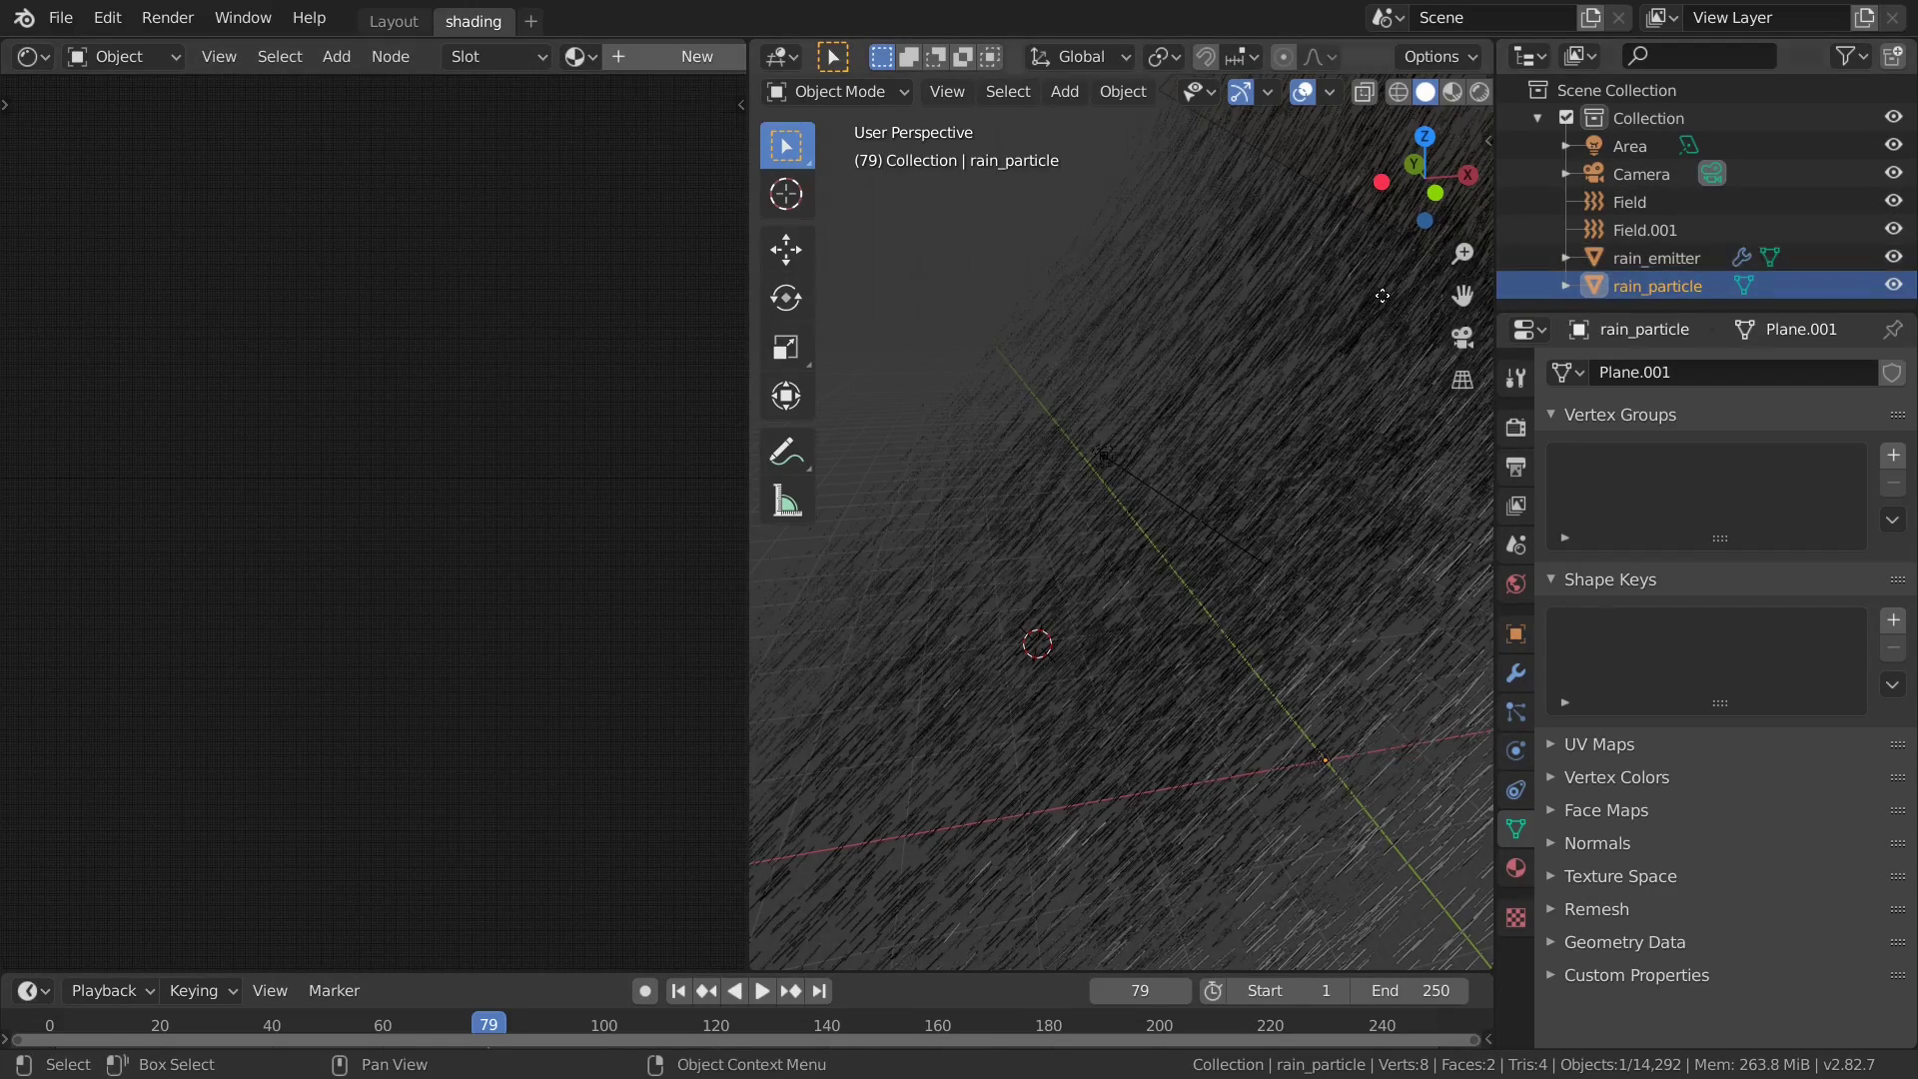
pyautogui.press('KP_0')
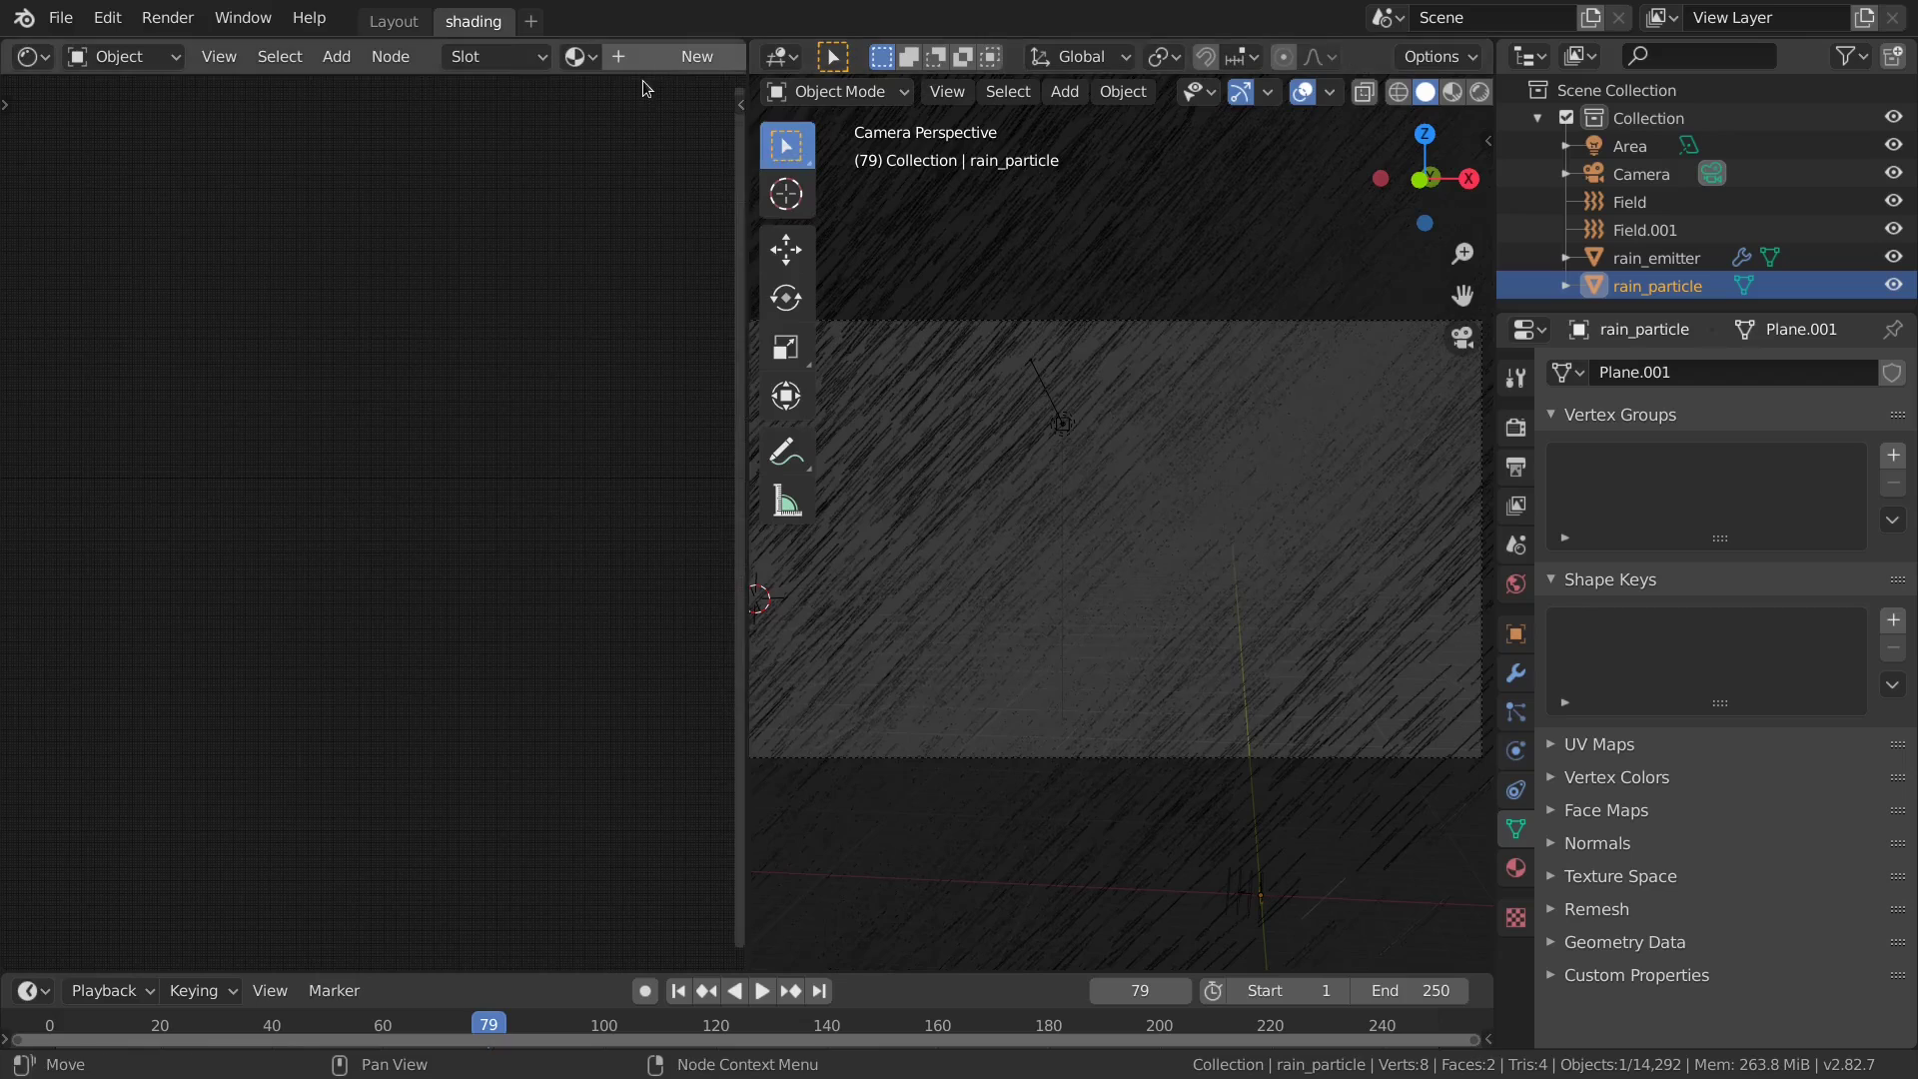
# Create a new material for rain_particle and show the camera view in rendered shading.
pyautogui.click(666, 58)
pyautogui.press('Home')
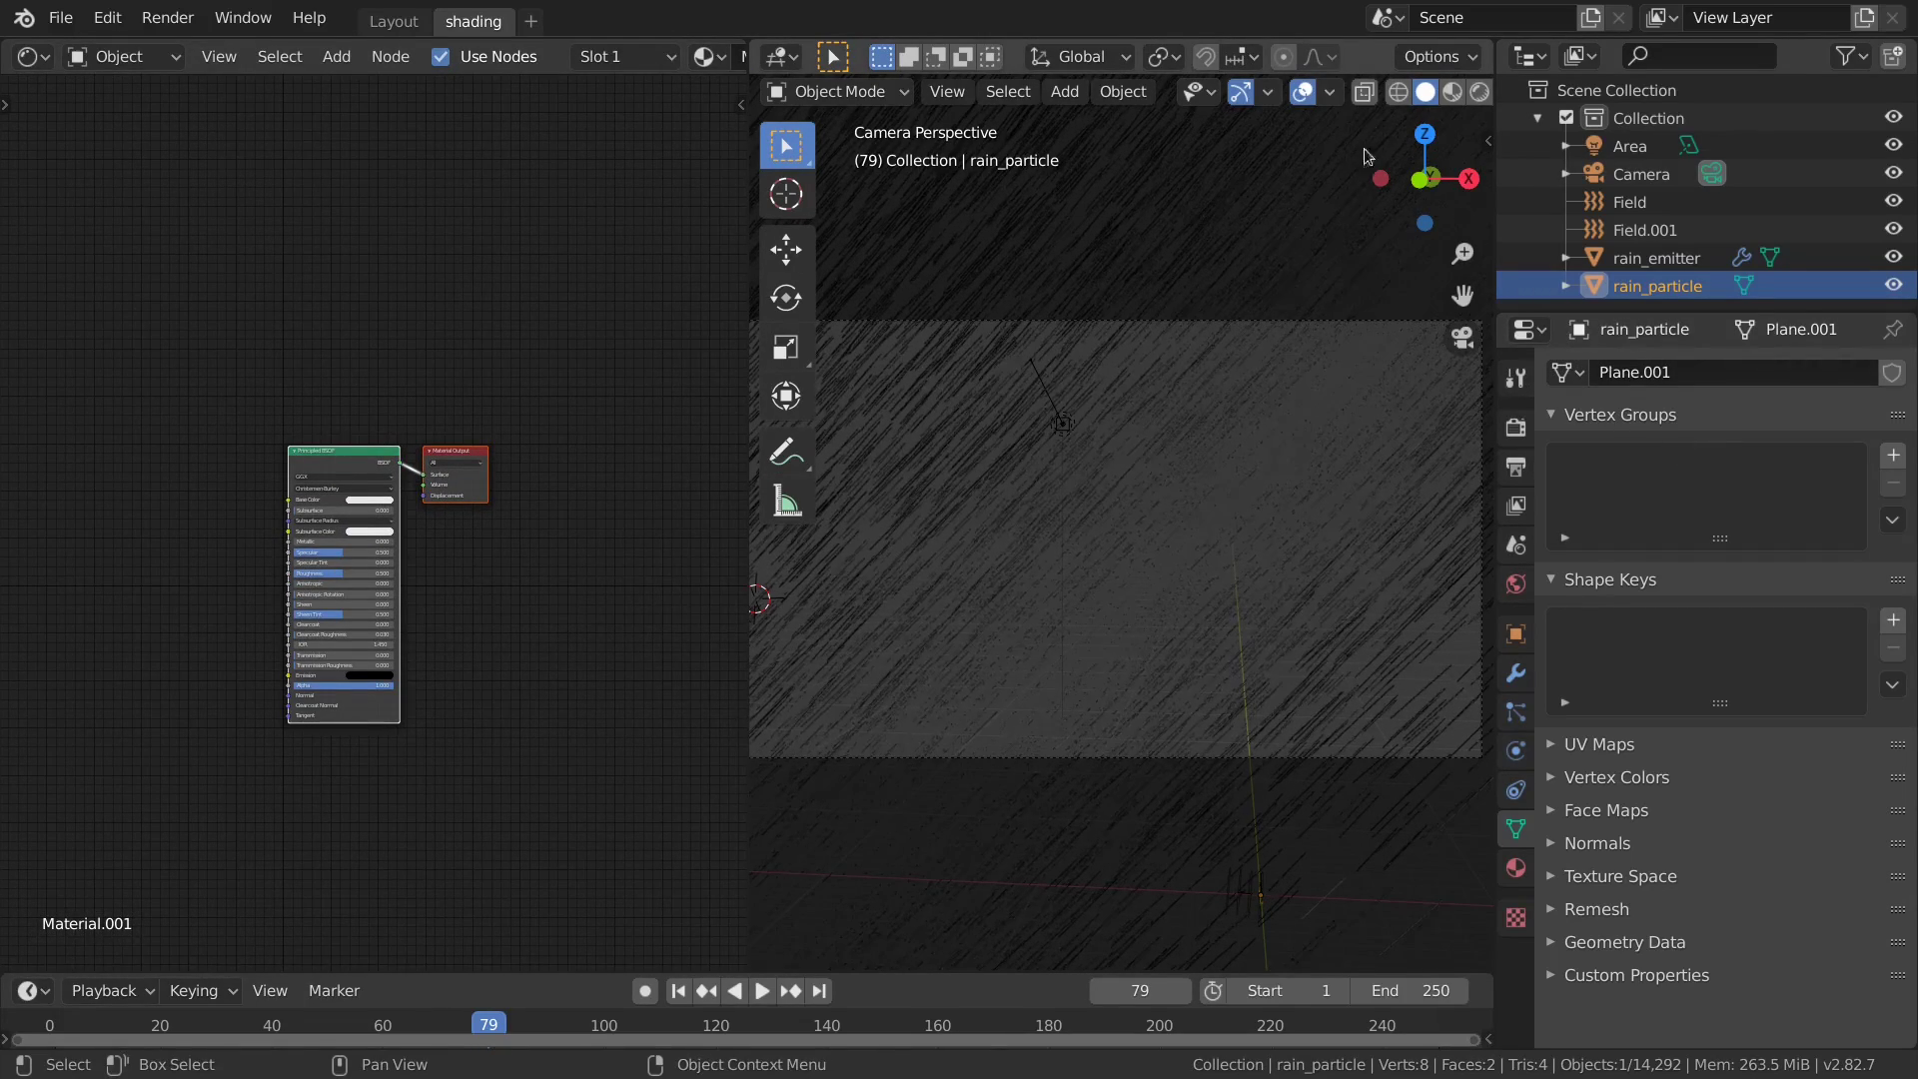
pyautogui.click(1478, 92)
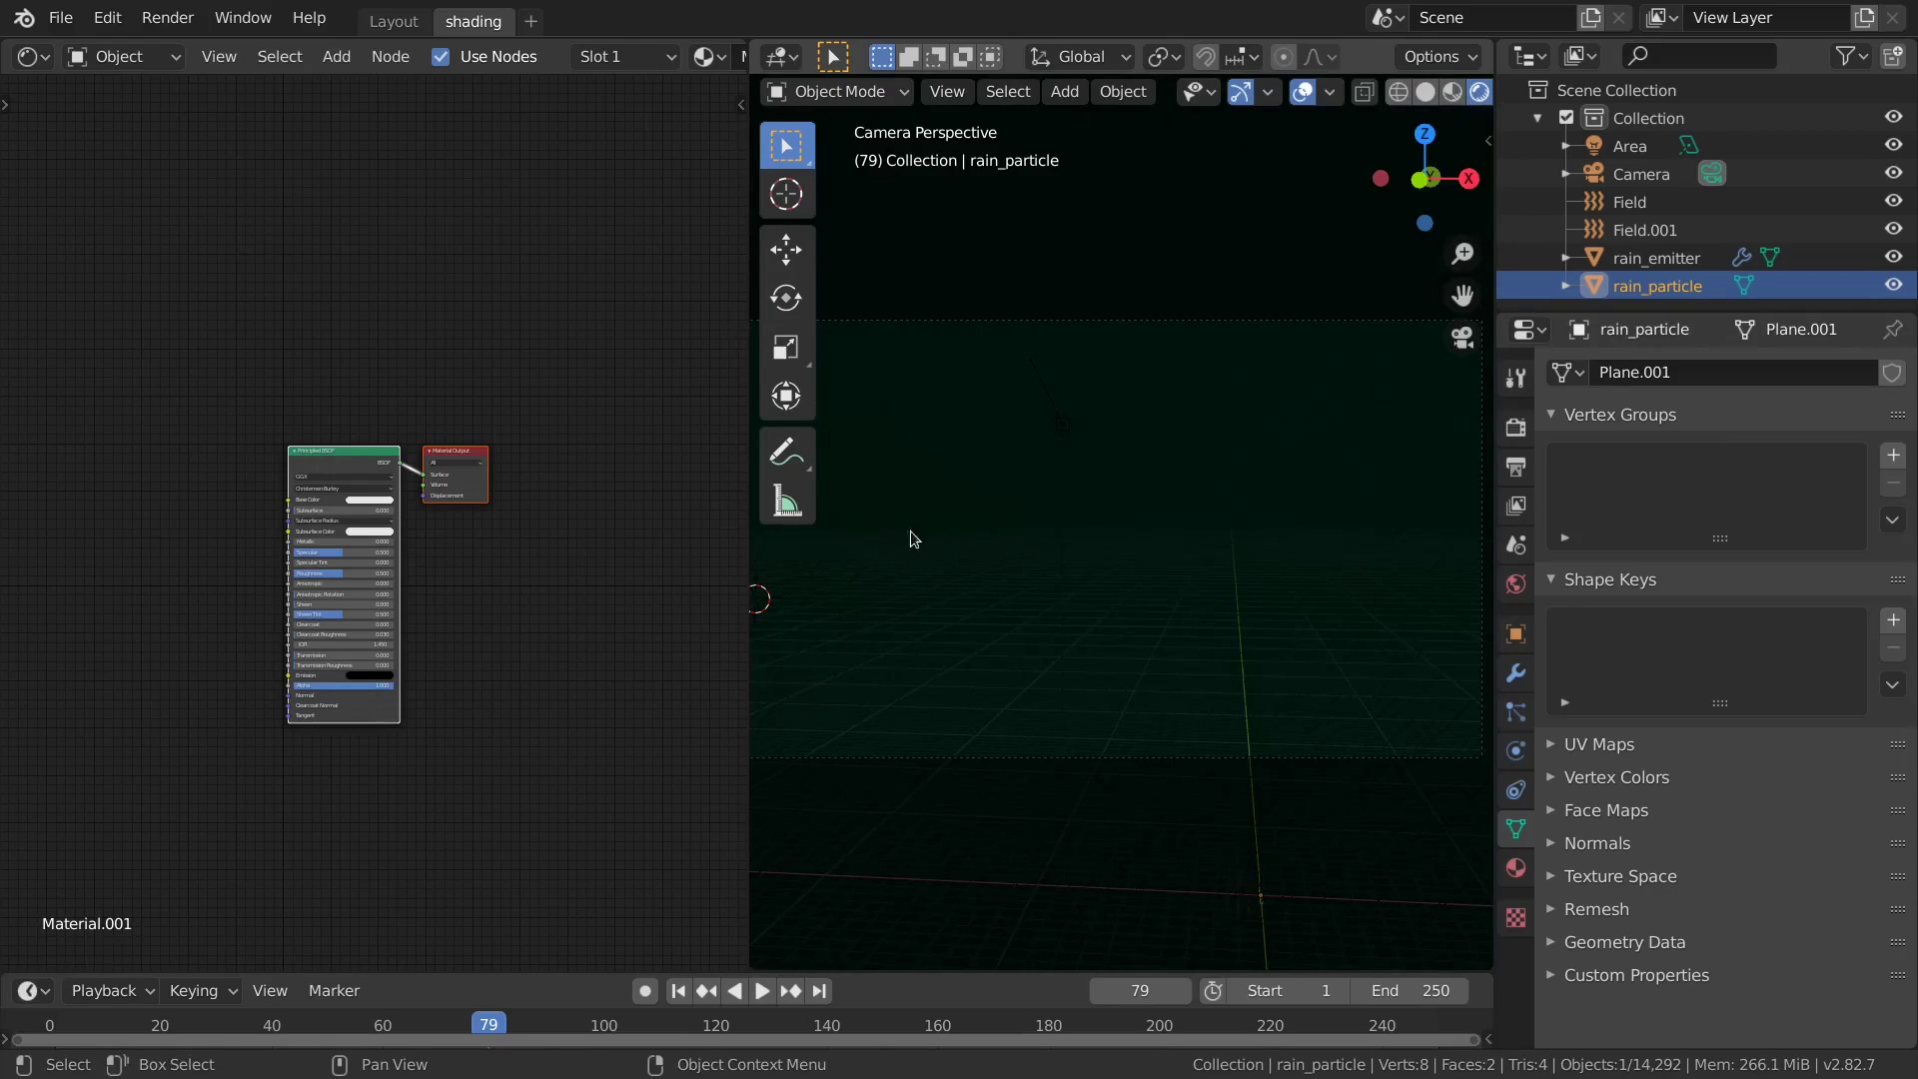
# Replace the Principled BSDF node with a Translucent BSDF connected to the Material Output's Surface input.
pyautogui.scroll(2, 346, 464)
pyautogui.click(347, 464)
pyautogui.press('x')
pyautogui.scroll(2, 399, 464)
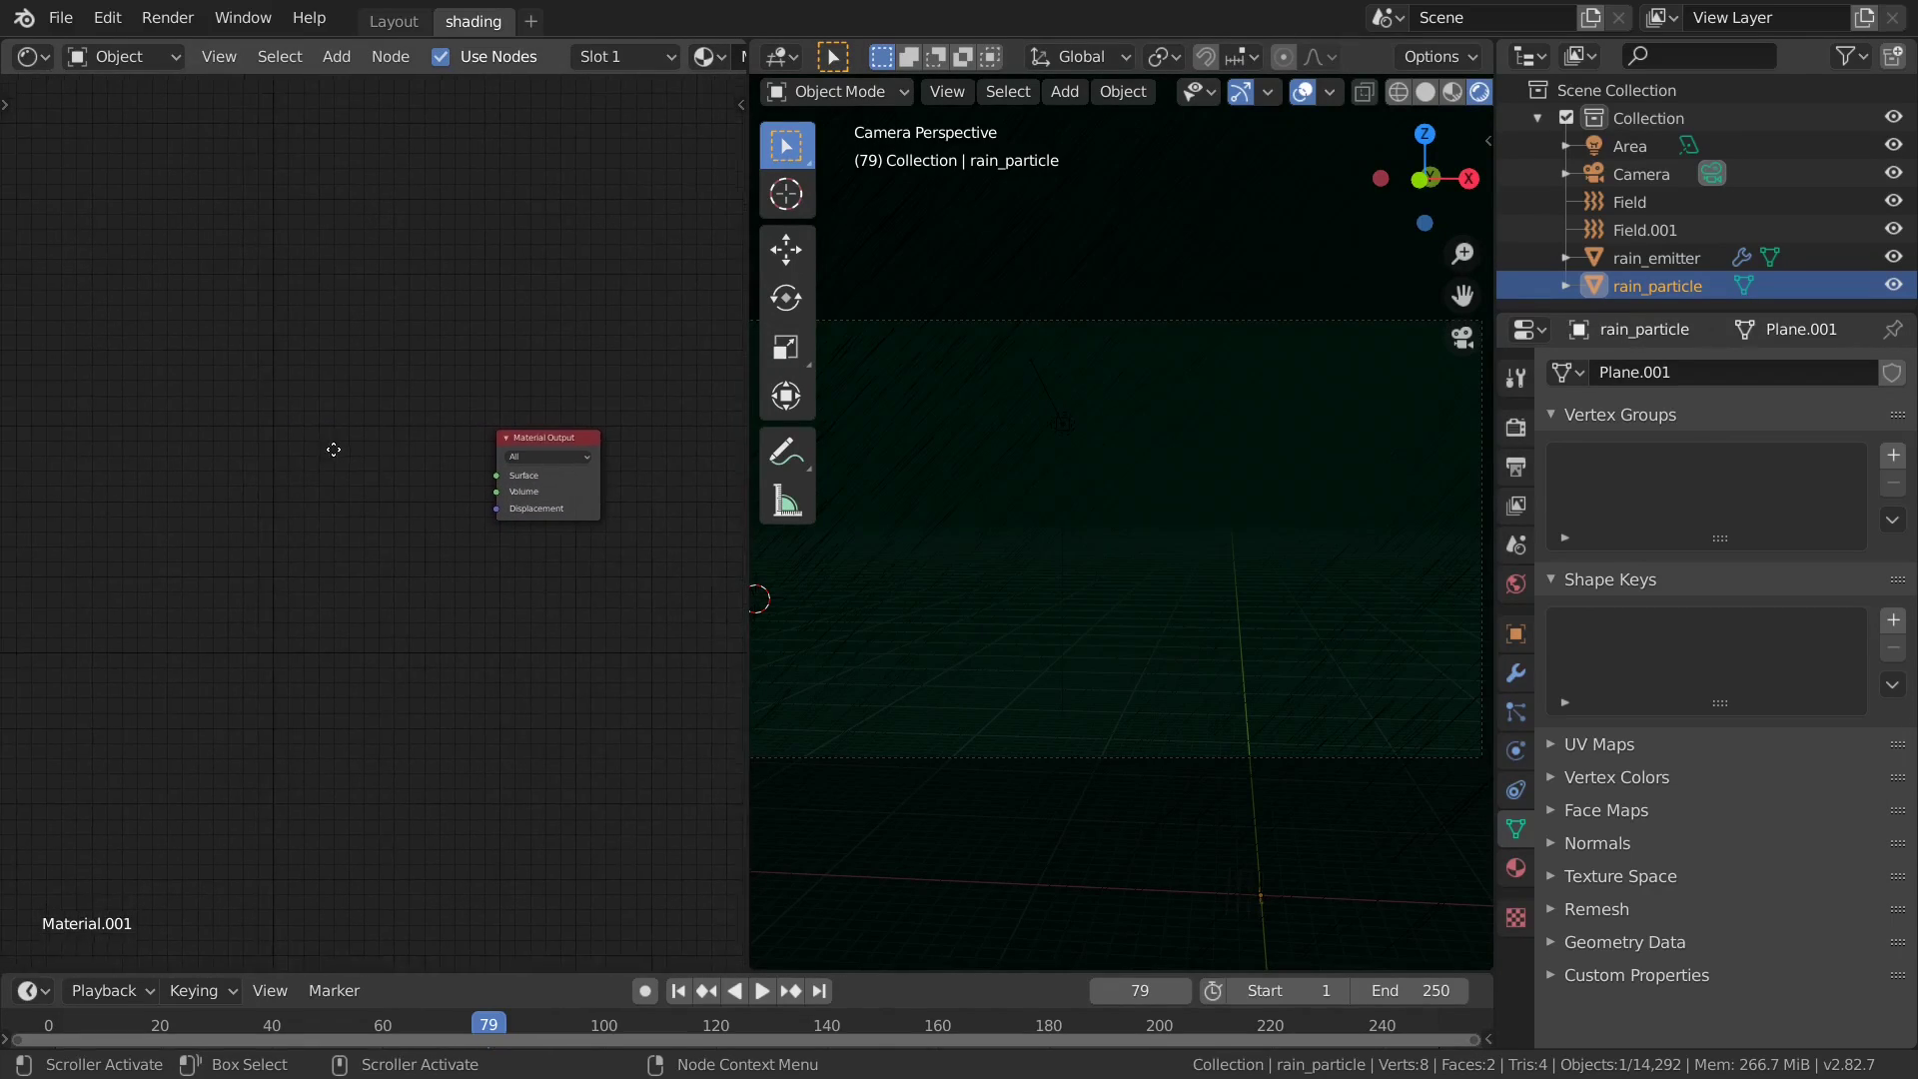
pyautogui.hotkey('shift', 'a')
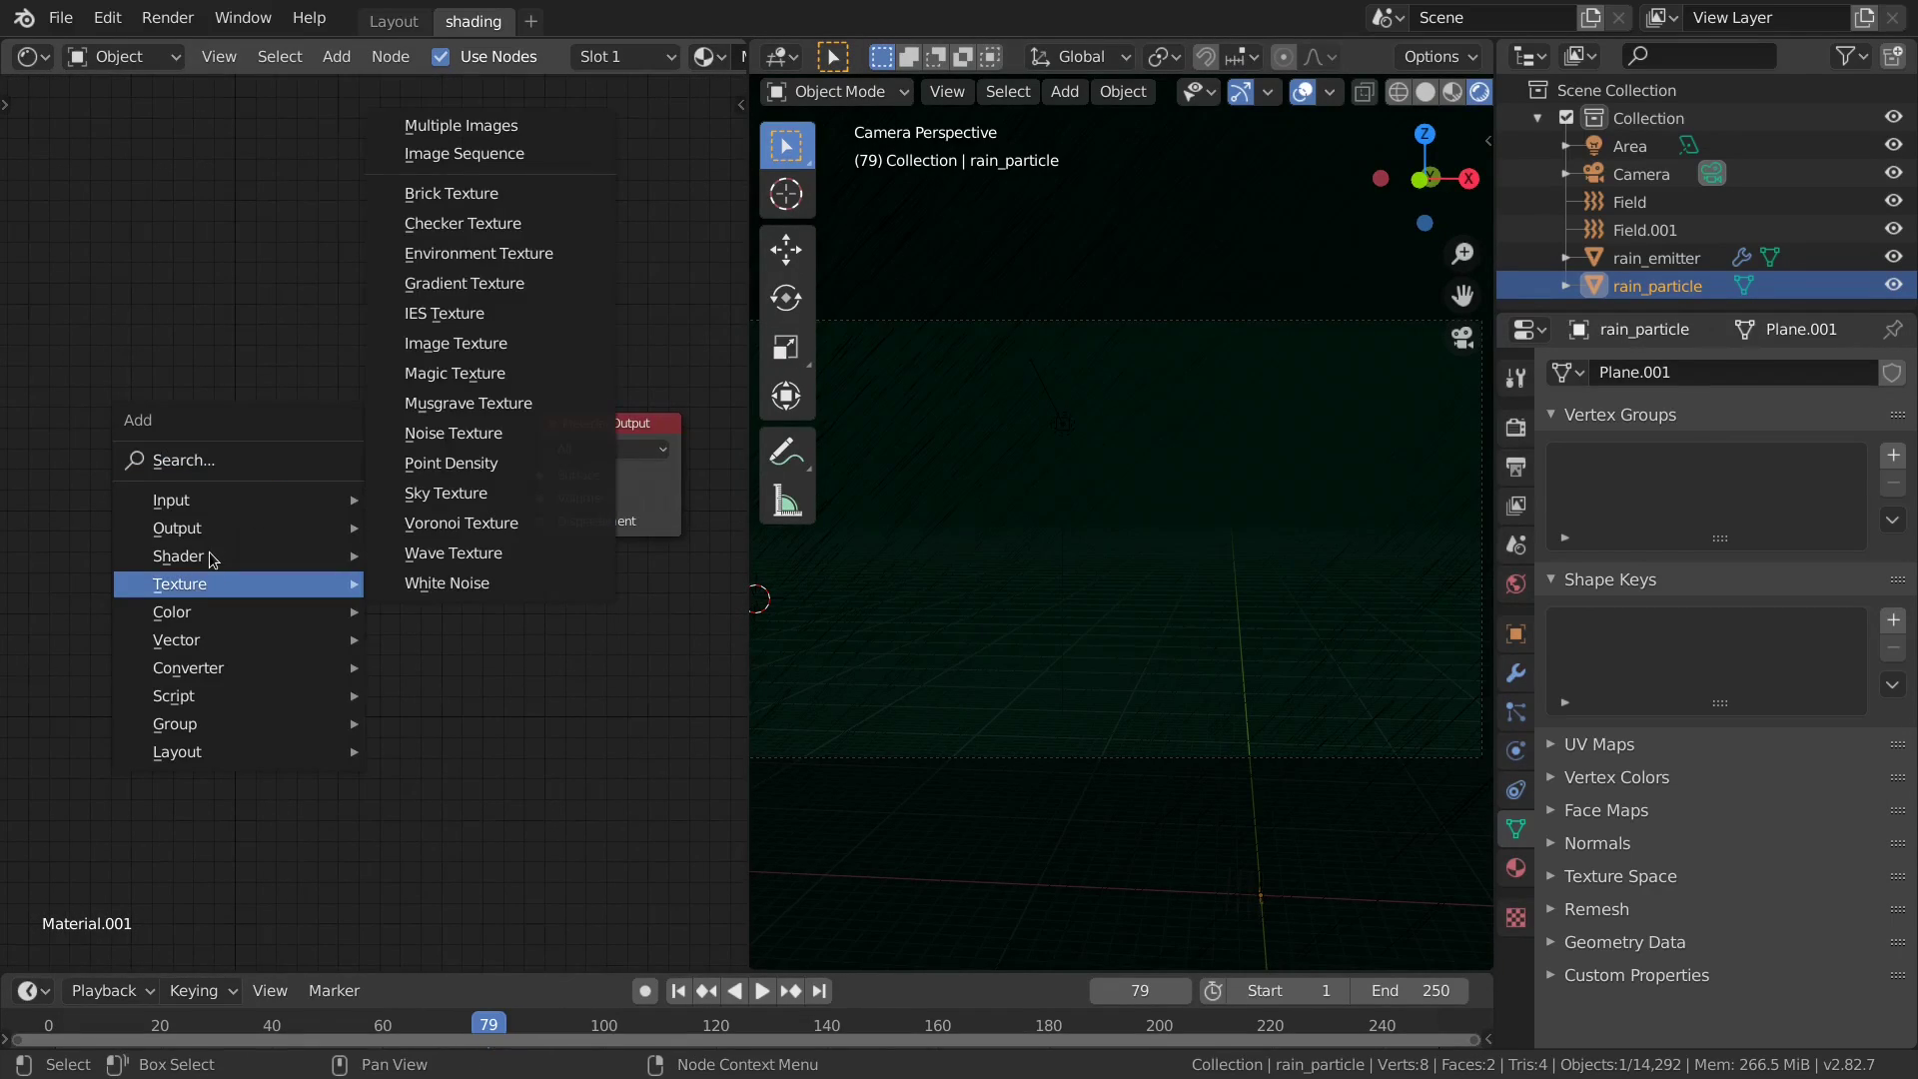
pyautogui.moveTo(182, 562)
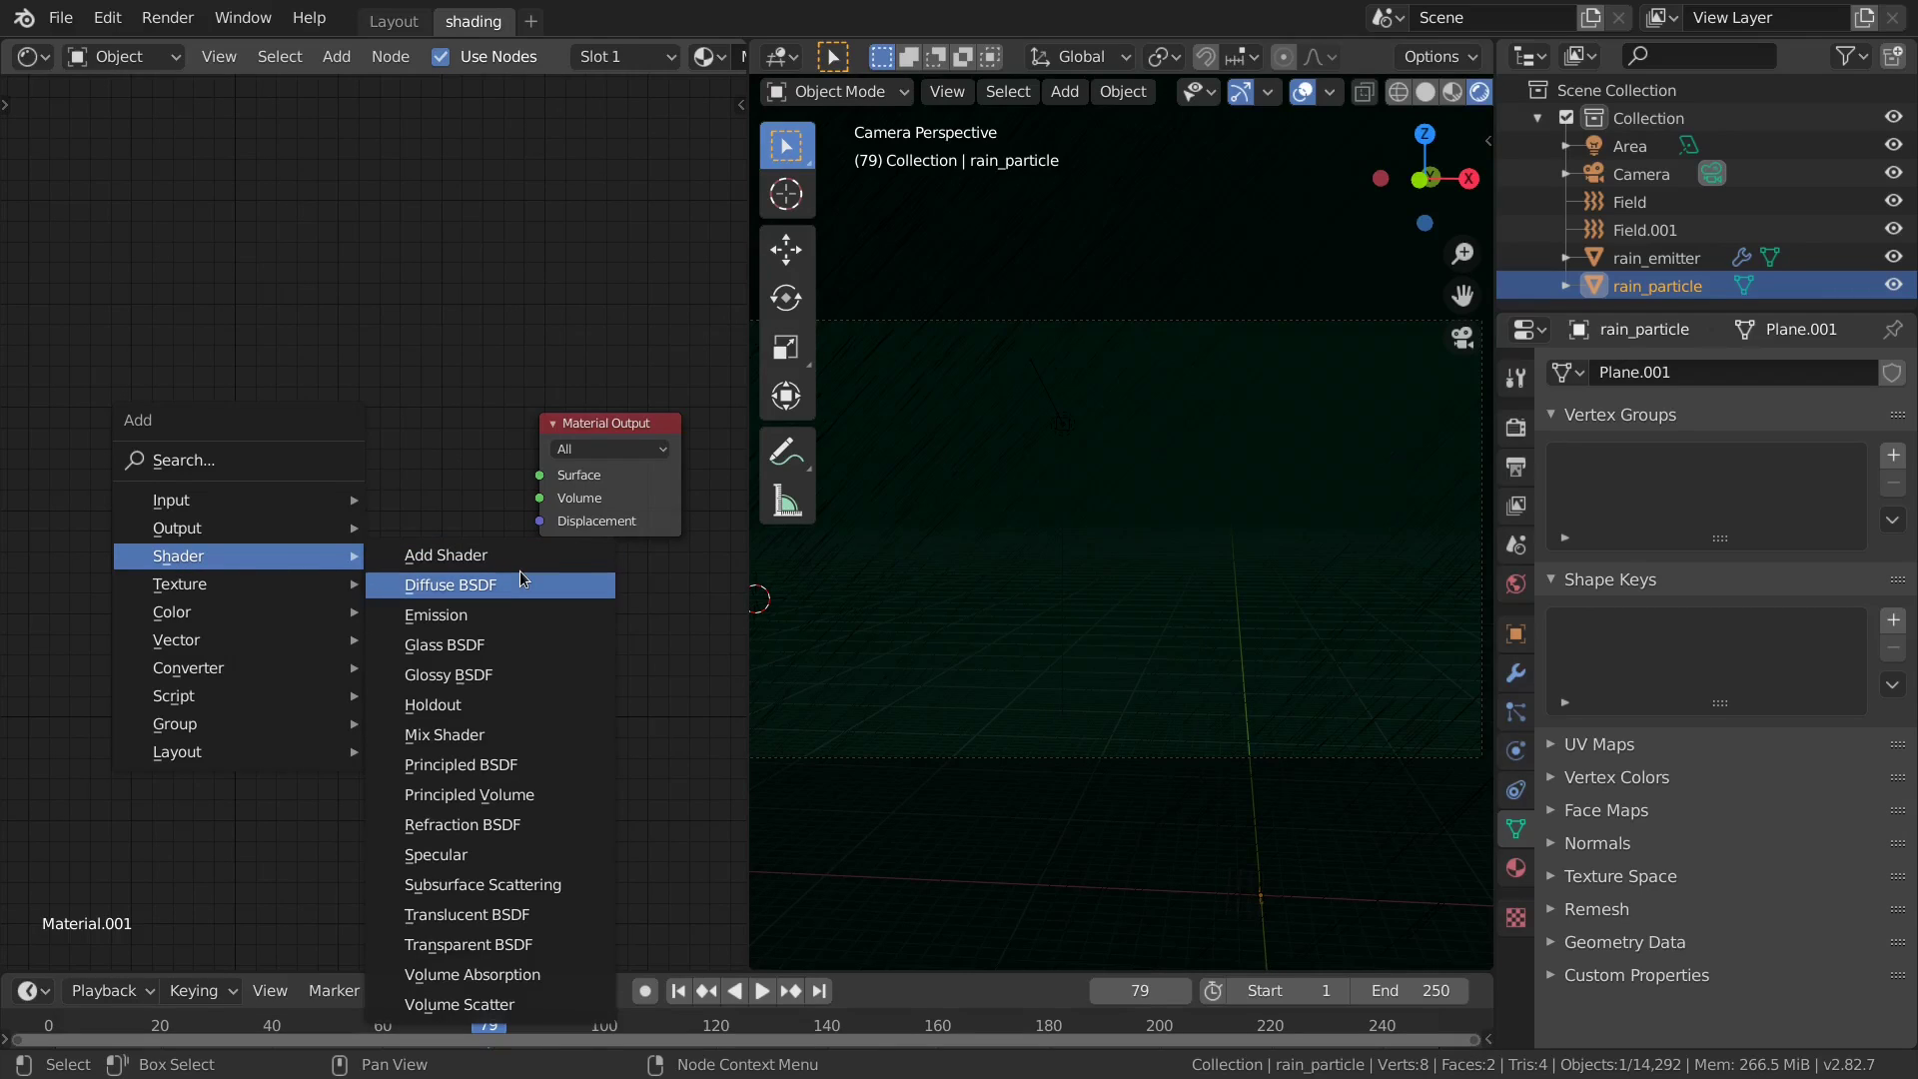
pyautogui.click(510, 920)
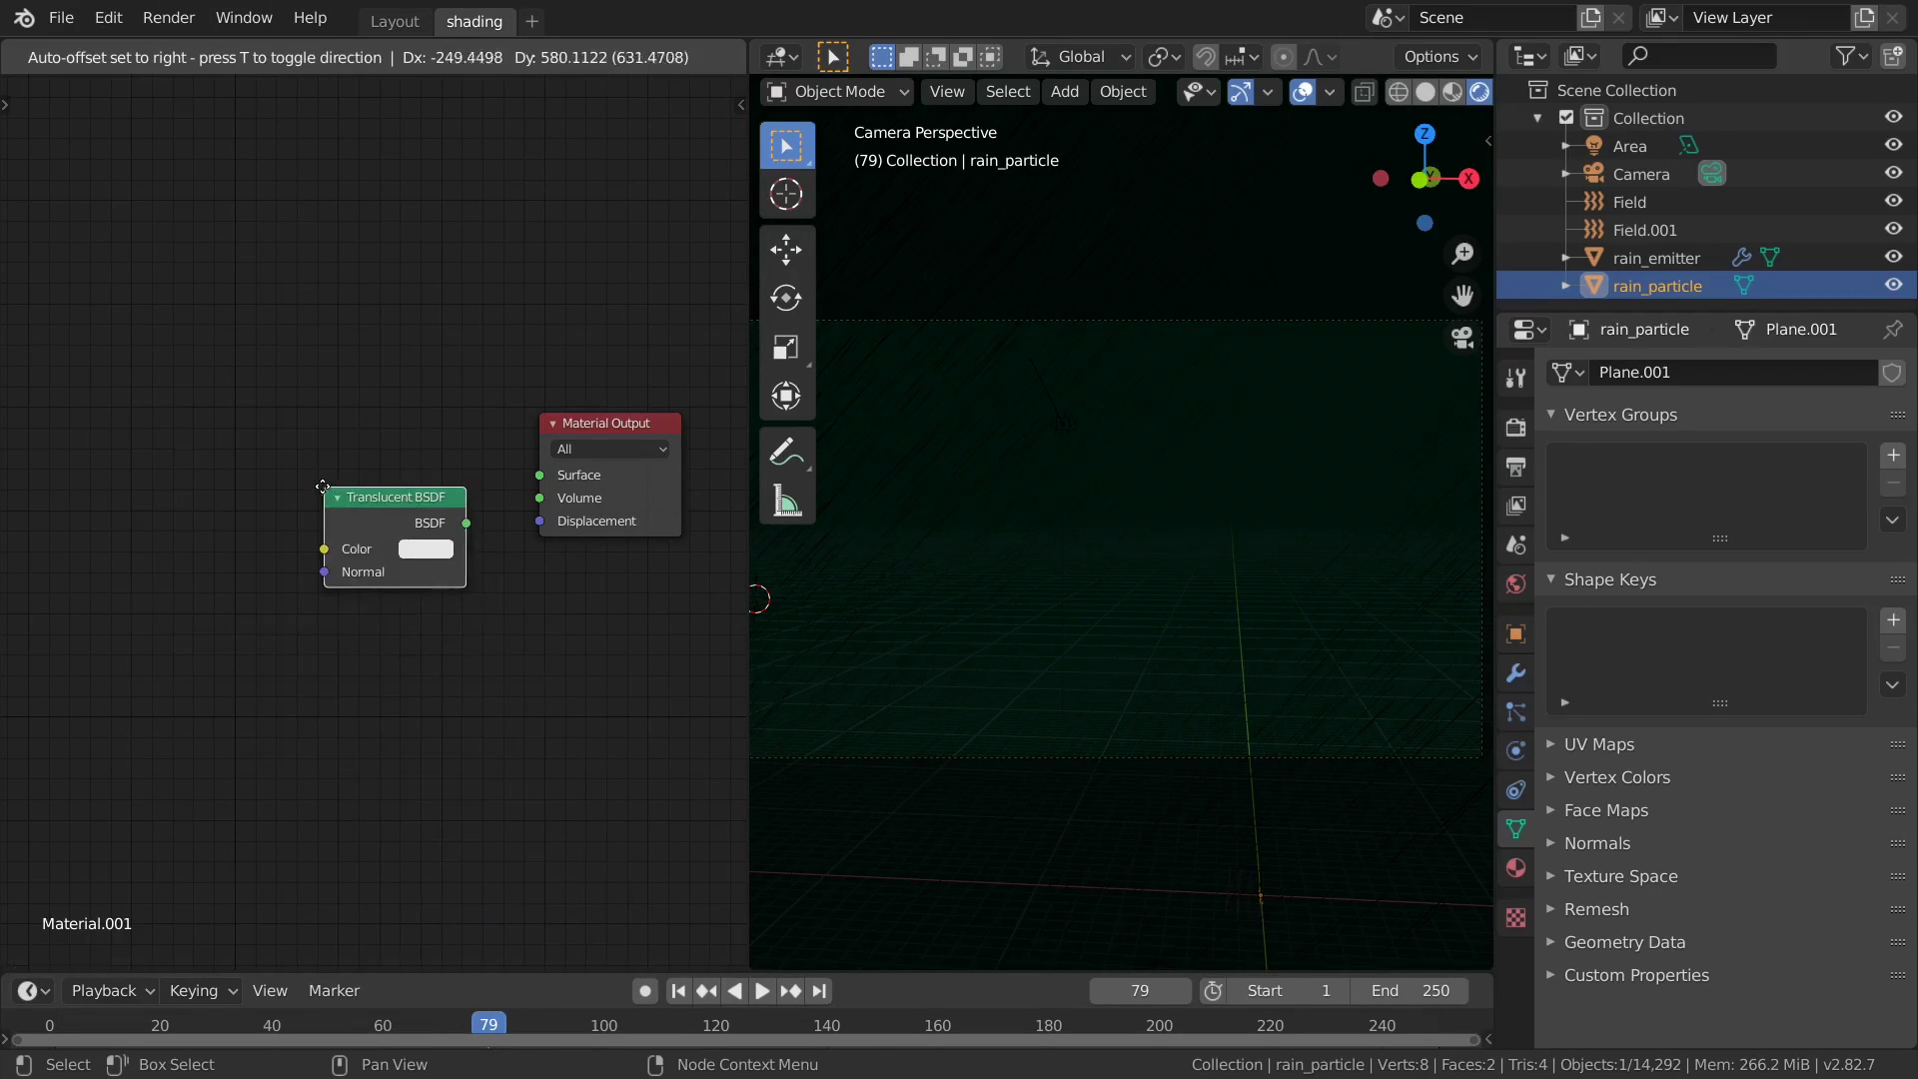
pyautogui.click(383, 483)
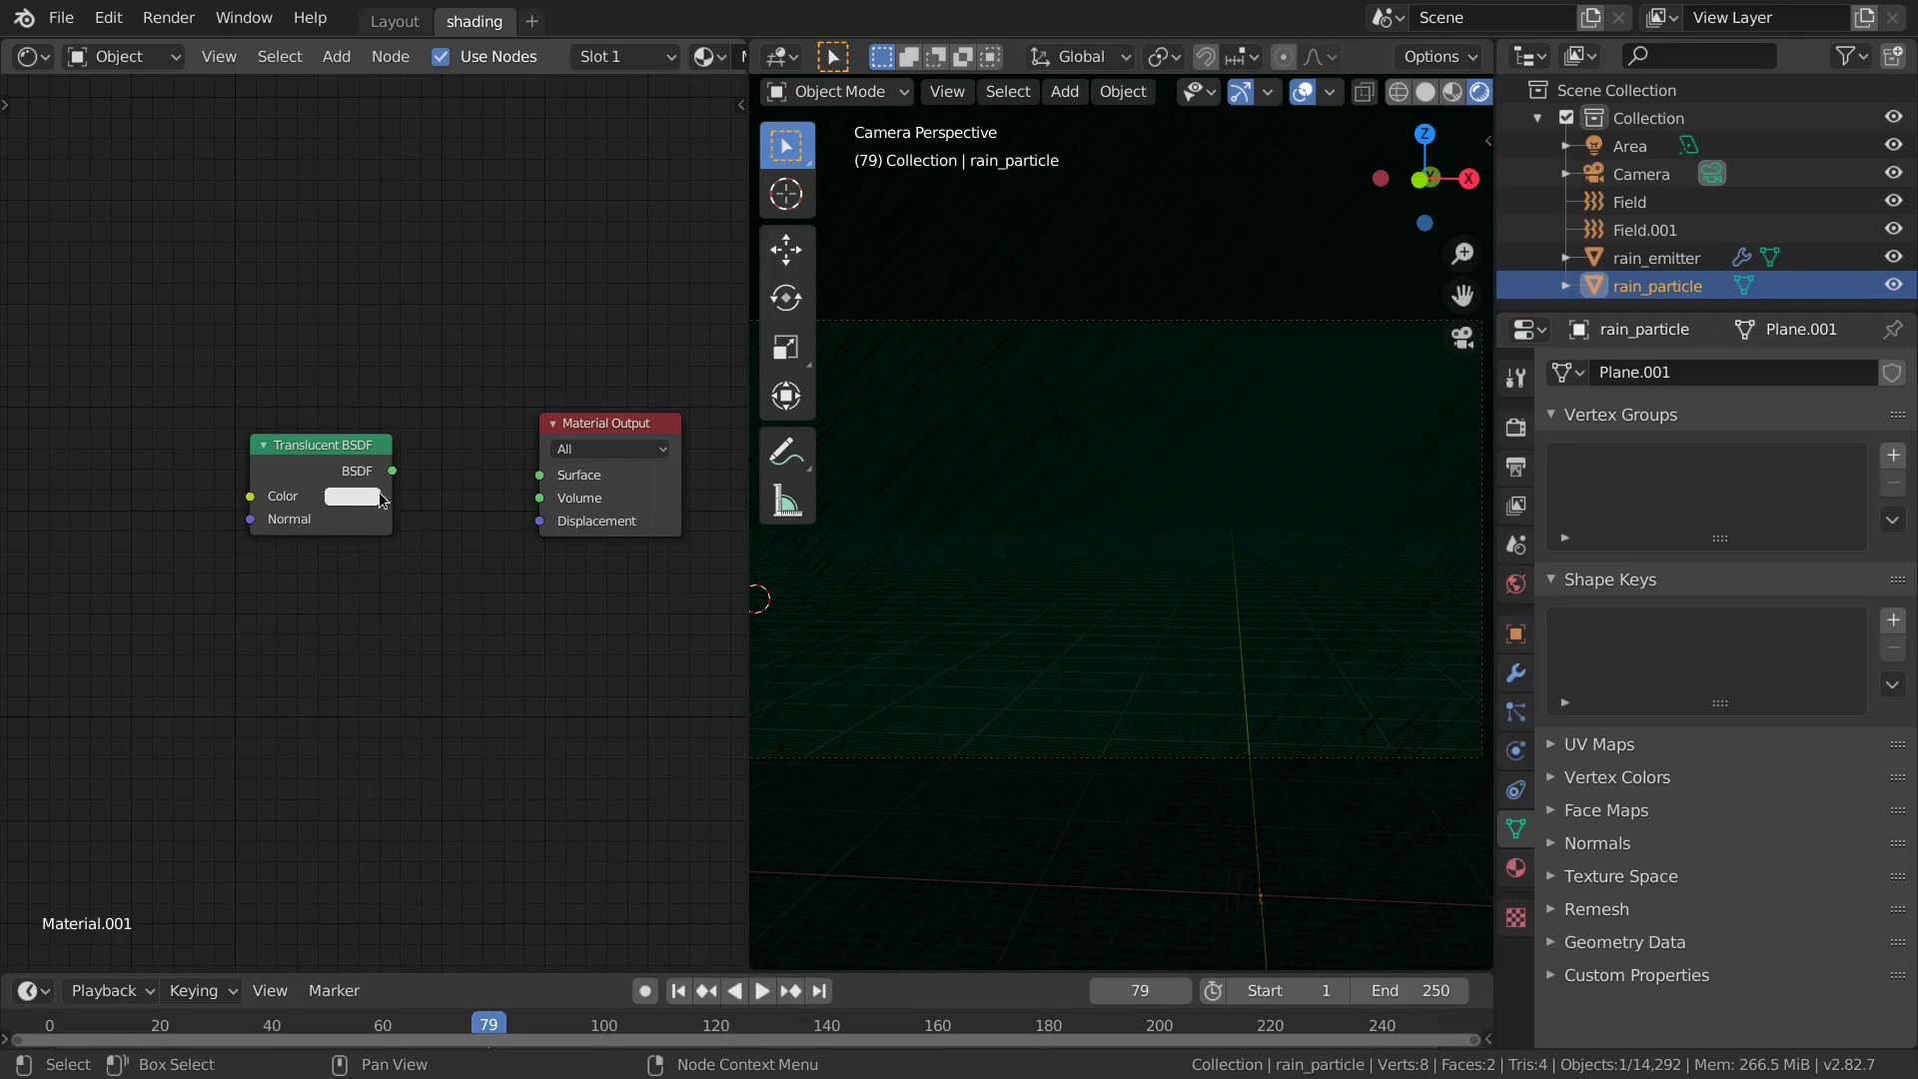
pyautogui.moveTo(392, 471); pyautogui.dragTo(540, 475)
pyautogui.click(327, 471)
pyautogui.moveTo(328, 470); pyautogui.dragTo(198, 516)
# Select the Area light and set its power to 10000 W.
pyautogui.moveTo(1249, 457); pyautogui.dragTo(1306, 463, button='middle')
pyautogui.scroll(-1, 1103, 435)
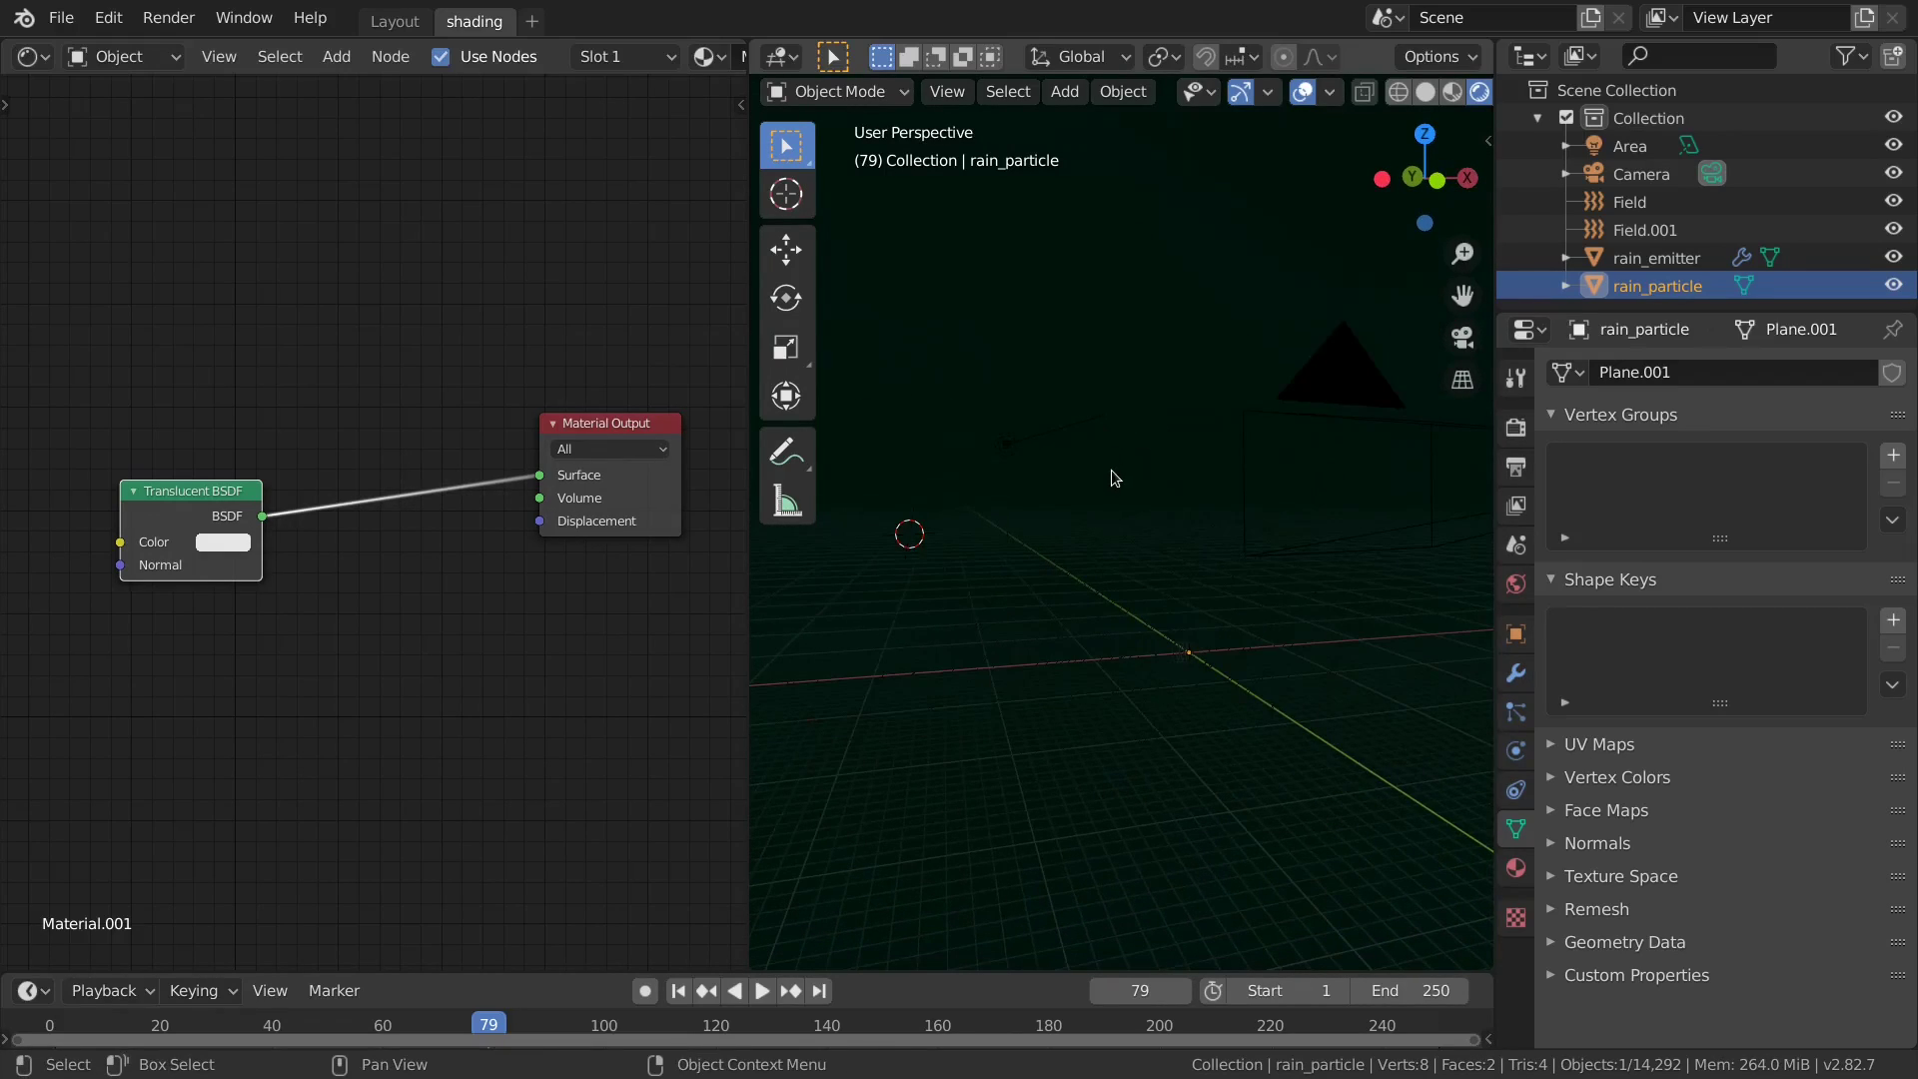
pyautogui.click(1064, 434)
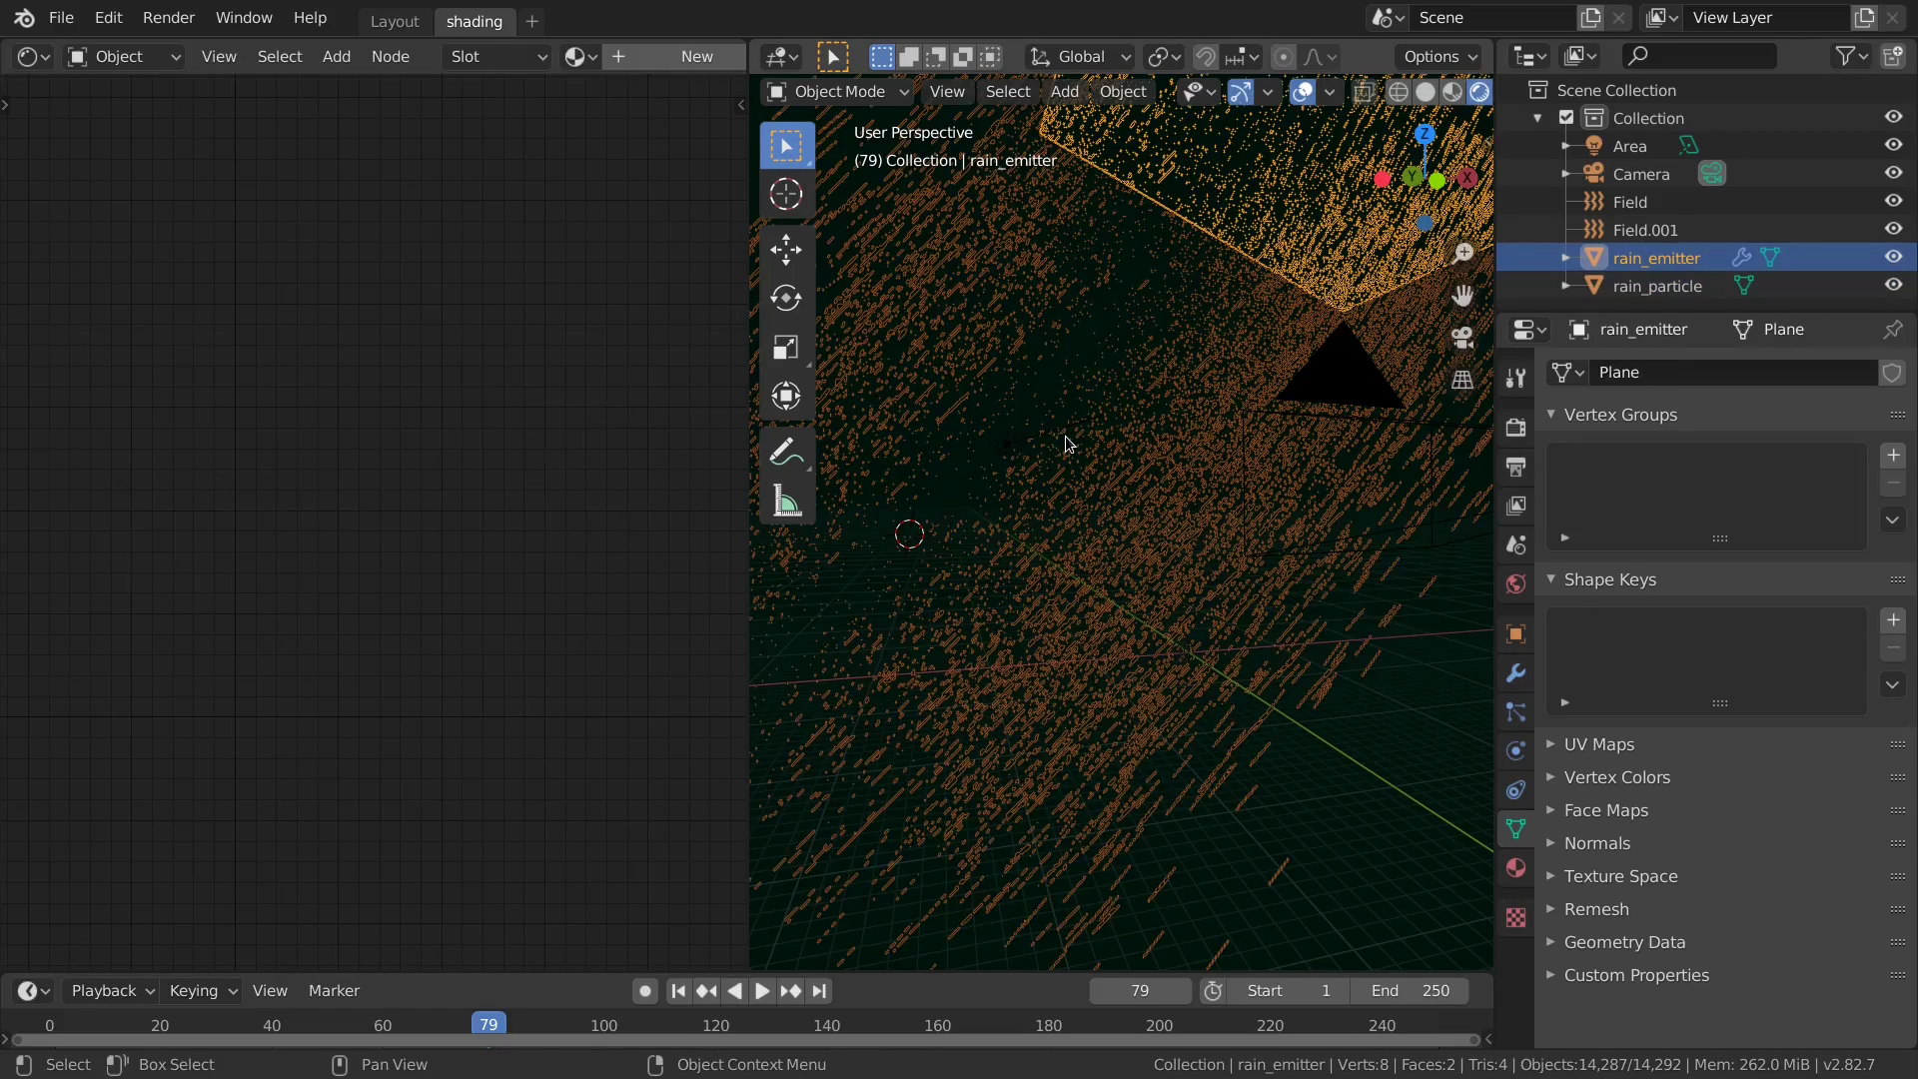
pyautogui.click(1631, 148)
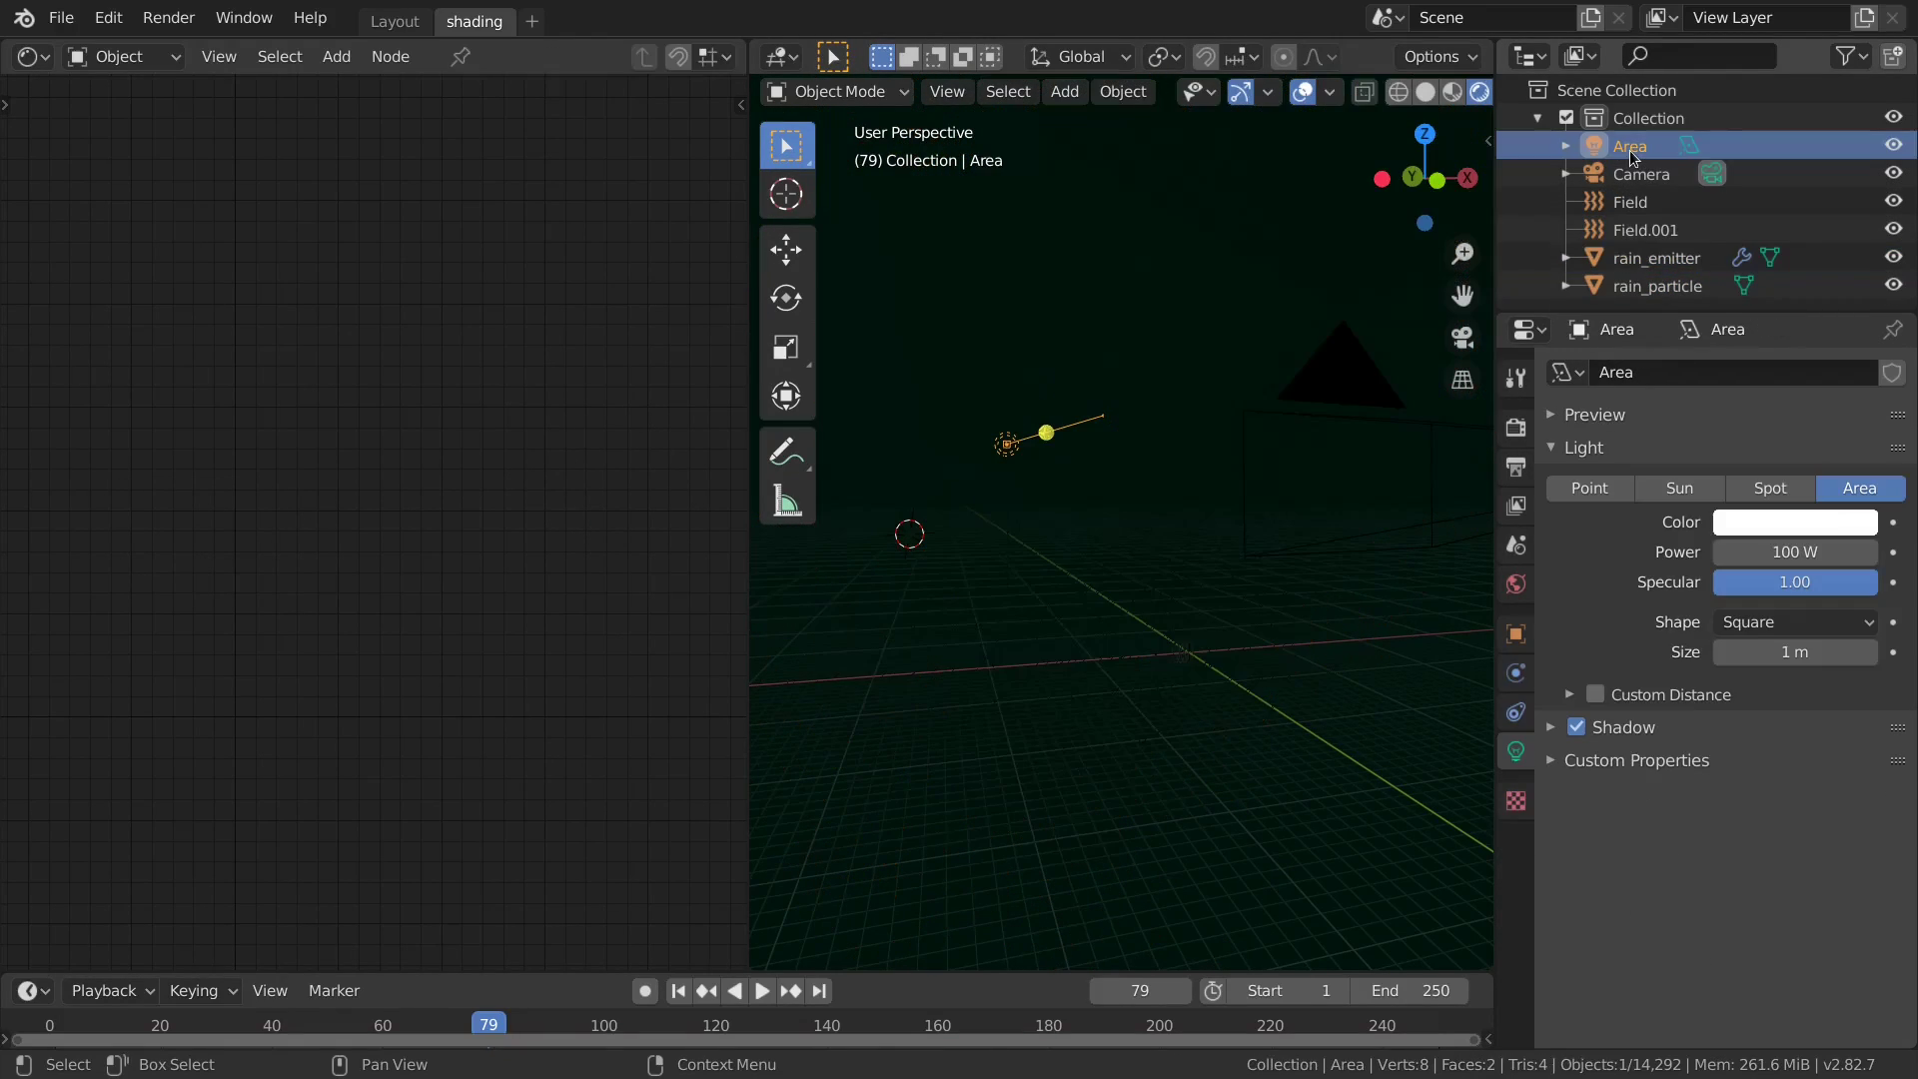
pyautogui.doubleClick(1755, 551)
pyautogui.write('00')
pyautogui.press('Return')
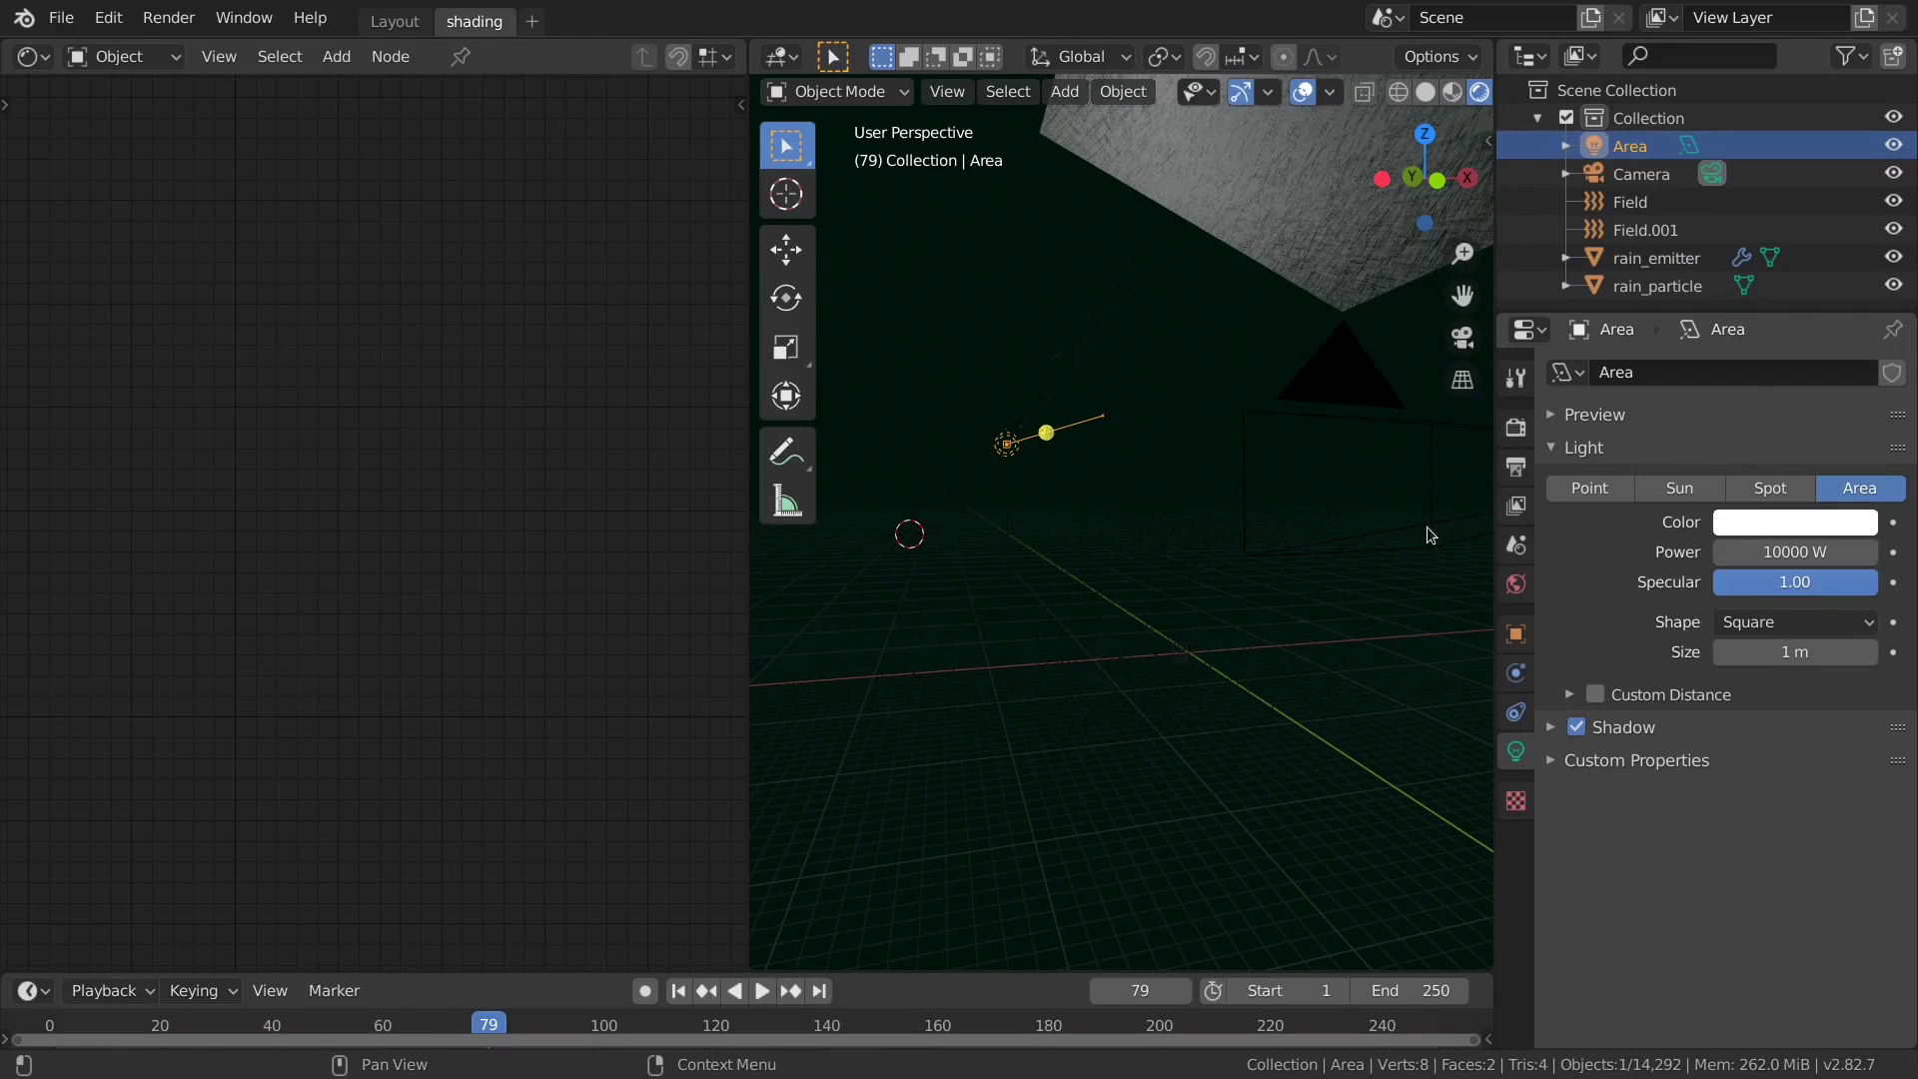
# Examine the lit rain through the camera, comparing the rendered view with the wireframe view.
pyautogui.press('KP_0')
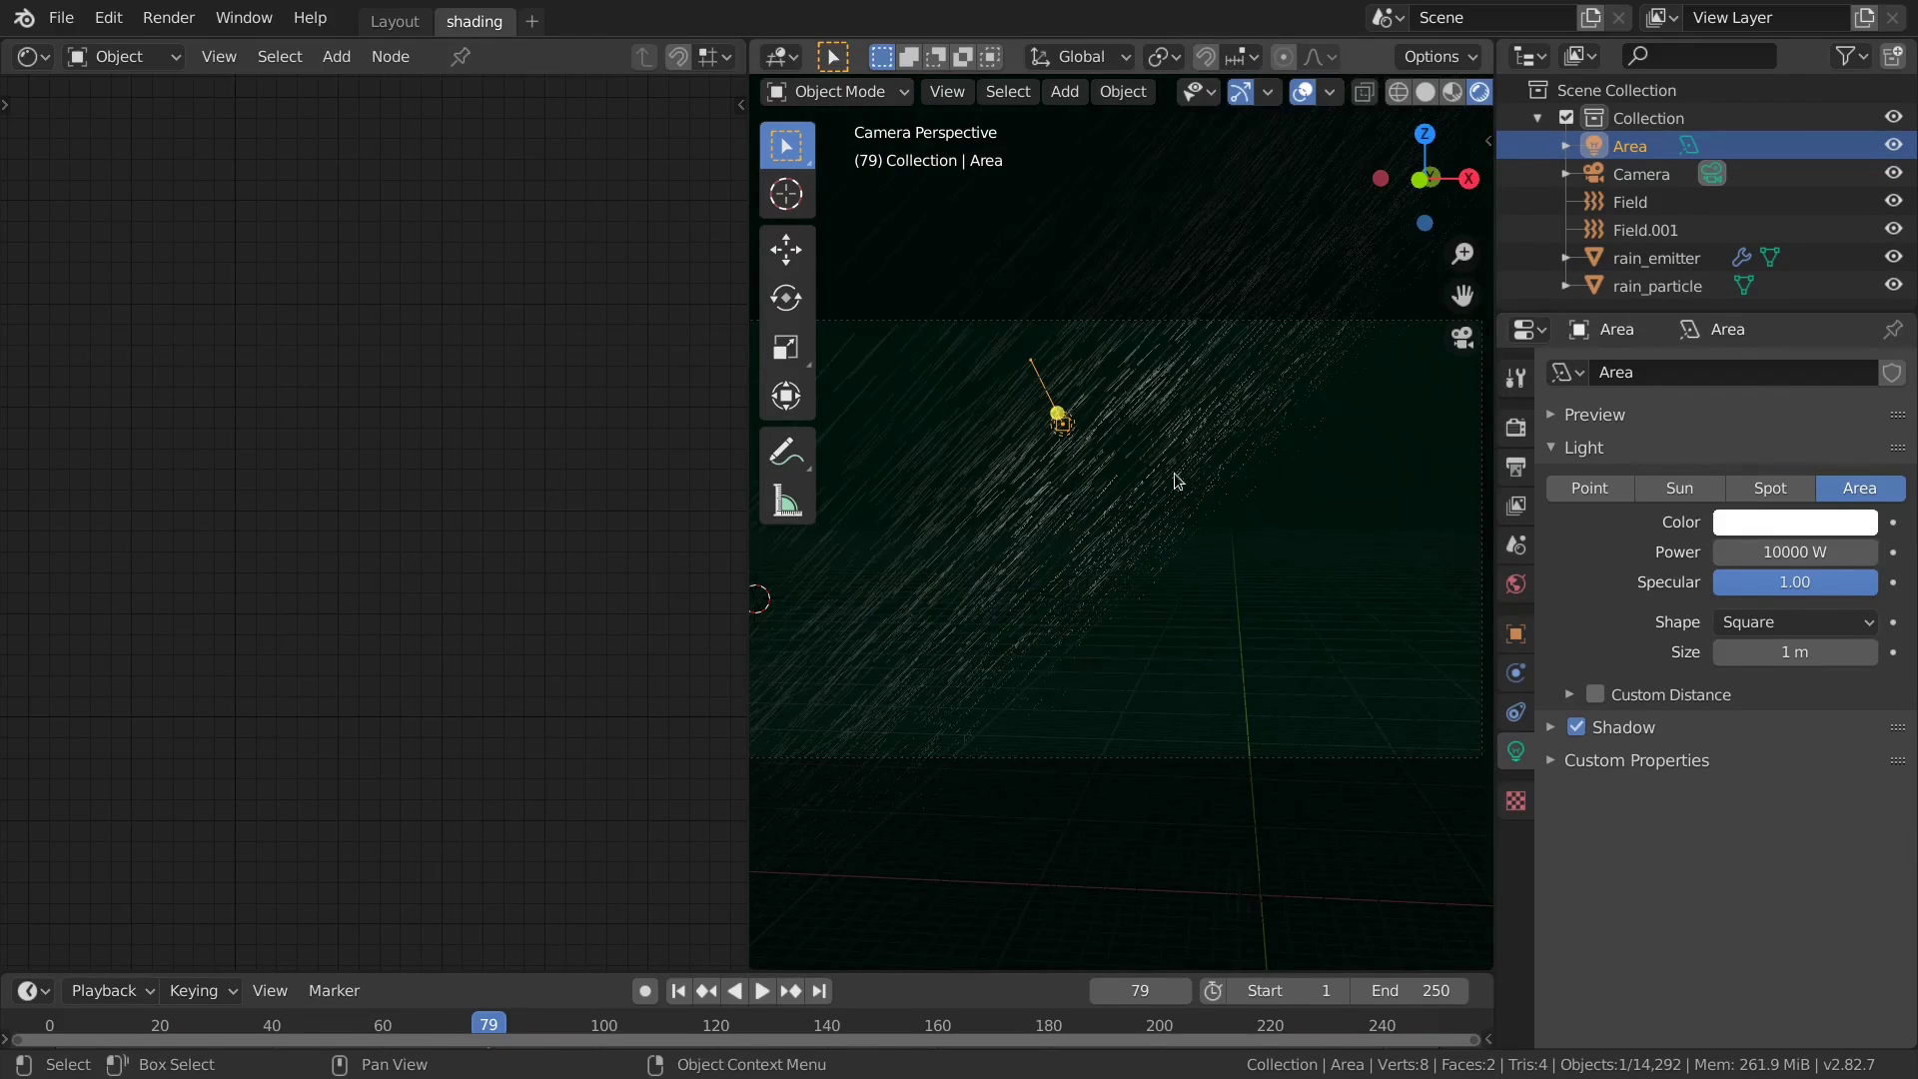
pyautogui.scroll(-2, 1171, 573)
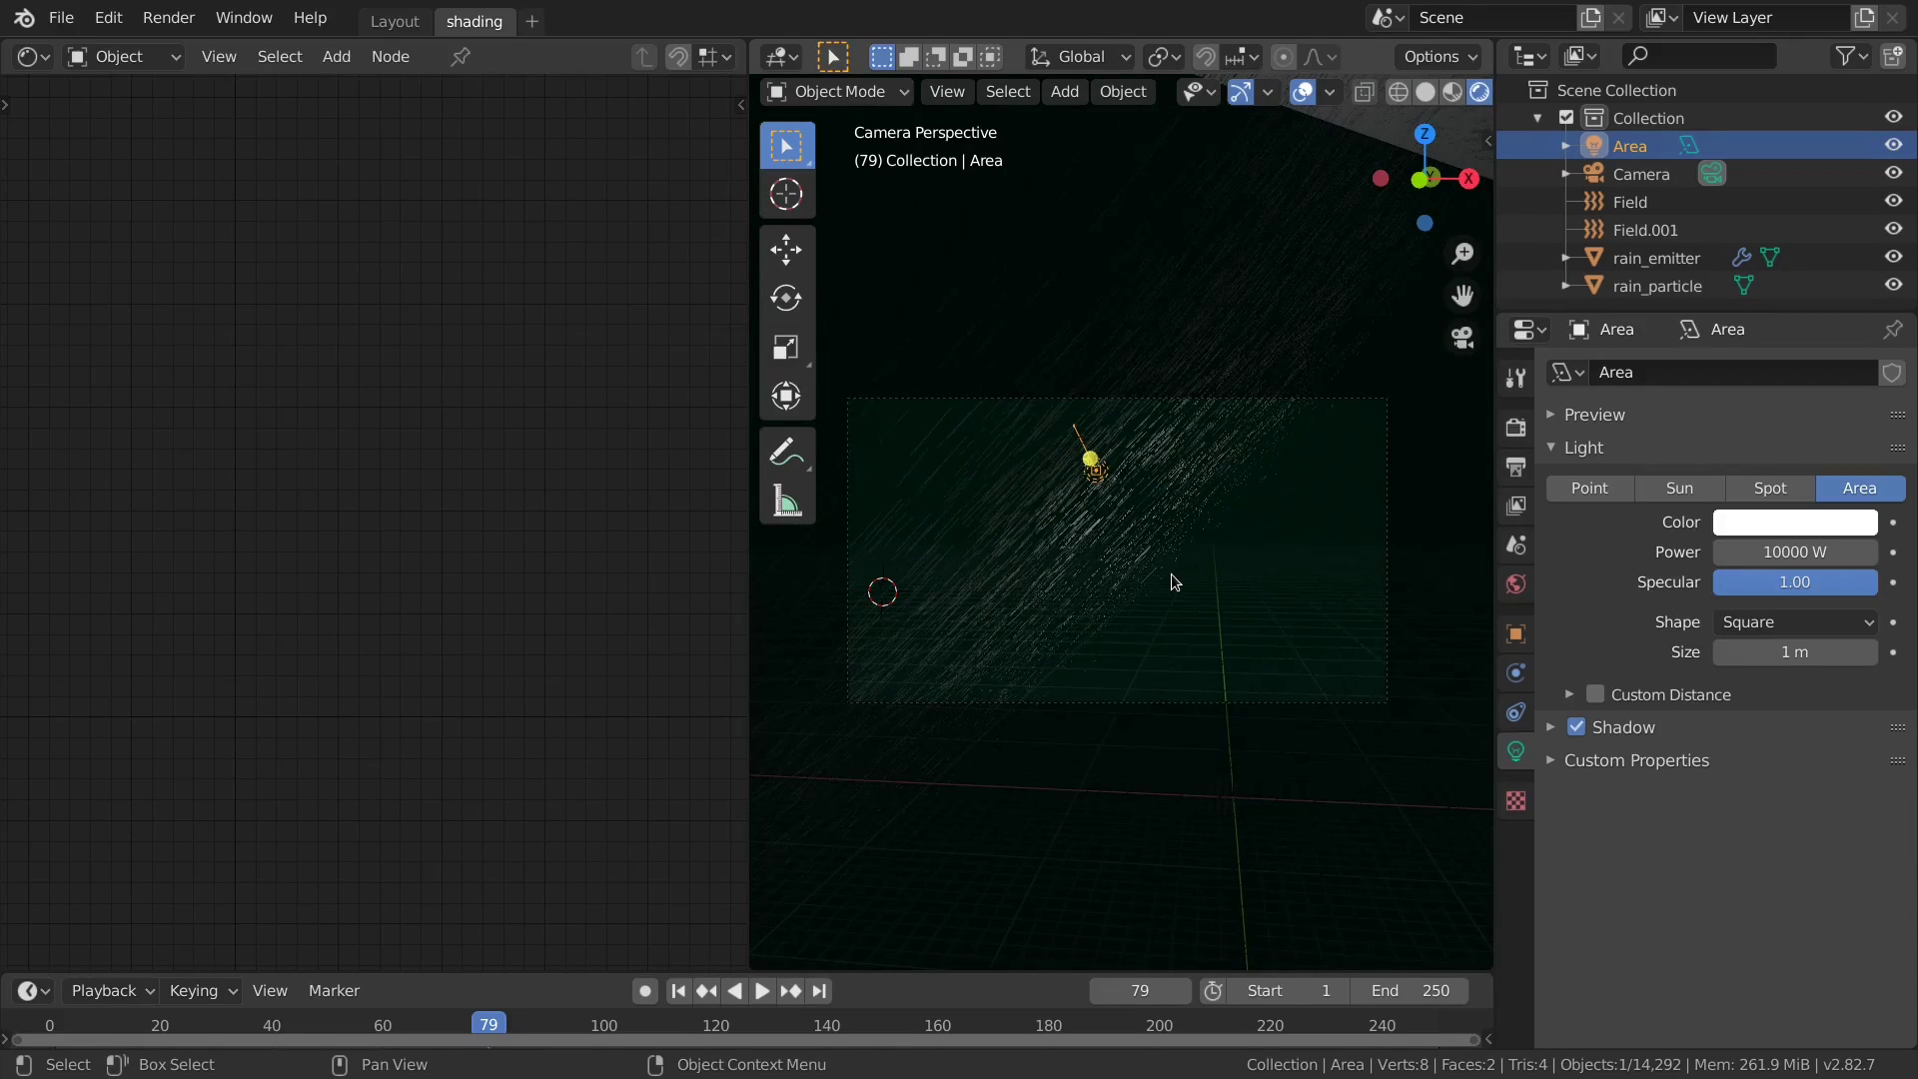
pyautogui.scroll(2, 1163, 524)
pyautogui.keyDown('shift'); pyautogui.moveTo(931, 338); pyautogui.dragTo(1071, 350, button='middle'); pyautogui.keyUp('shift')
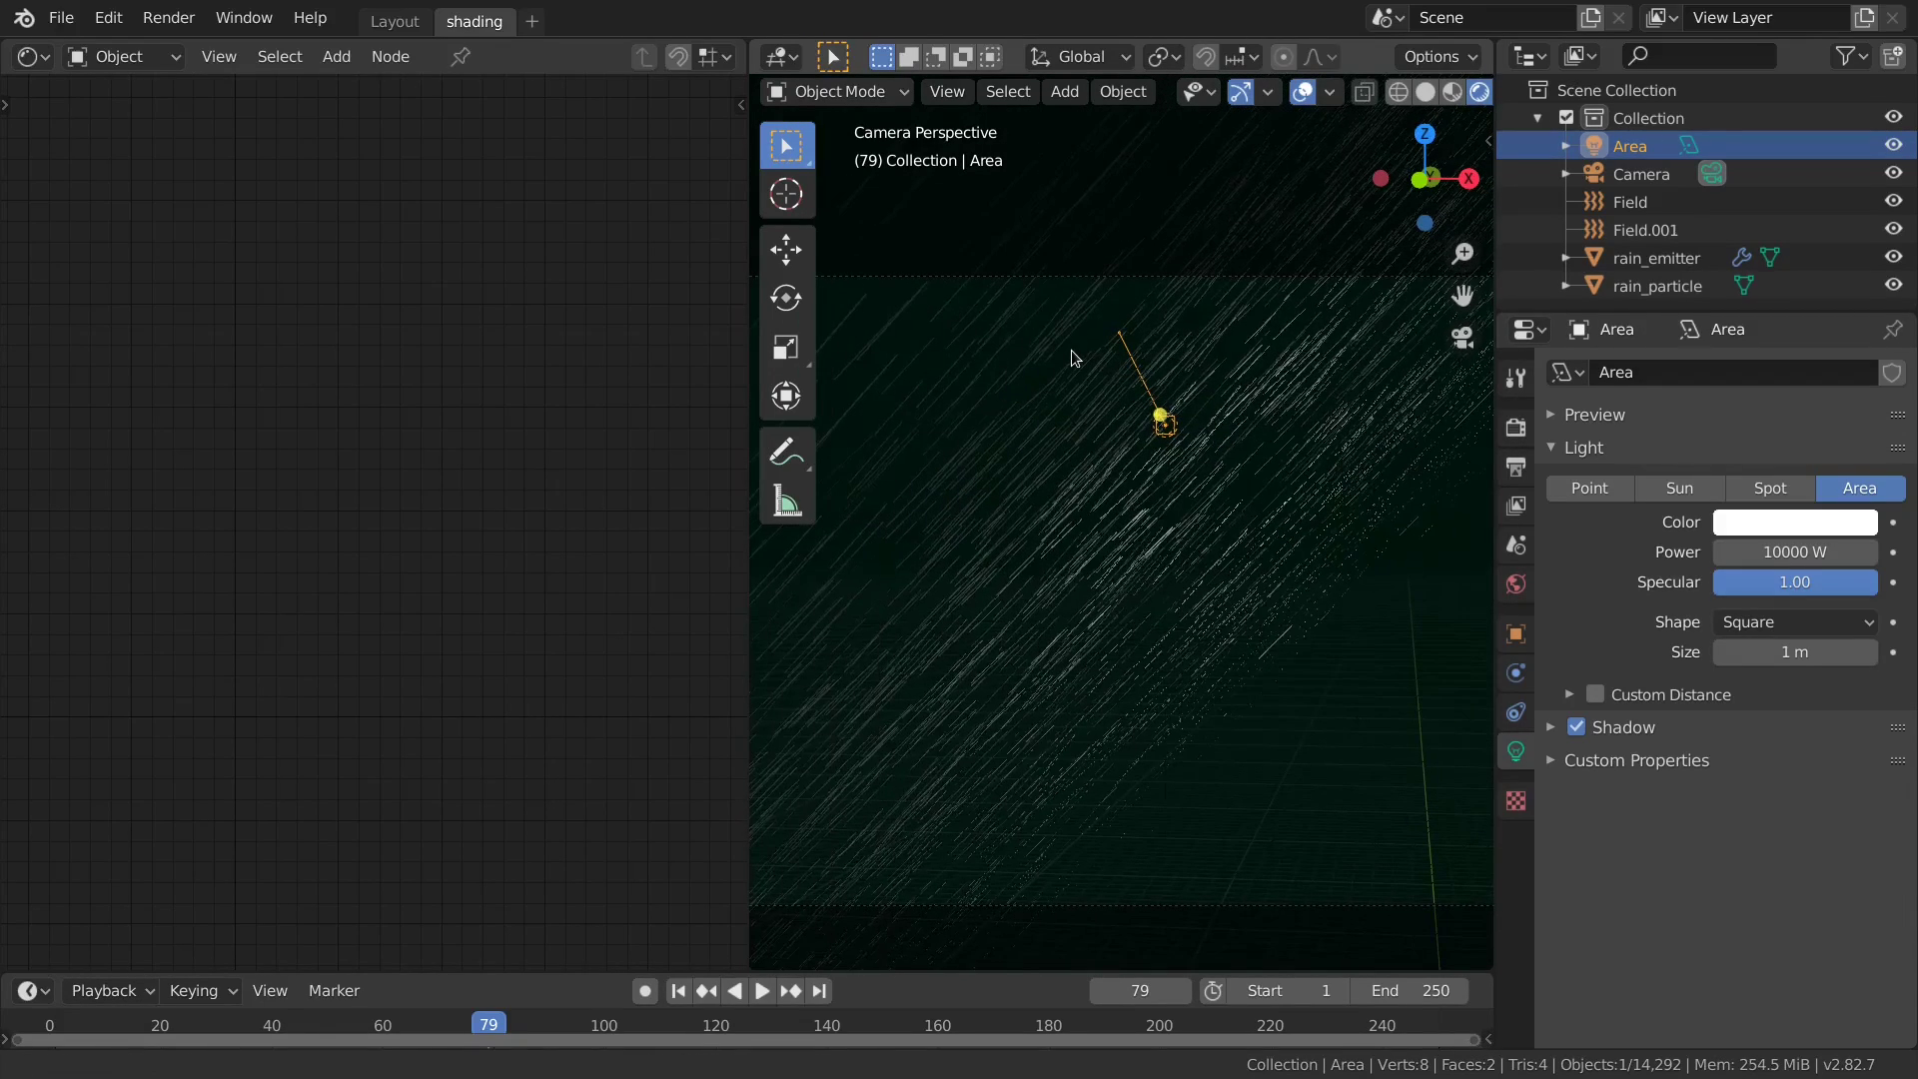
pyautogui.scroll(-2, 1139, 696)
pyautogui.press('F3')
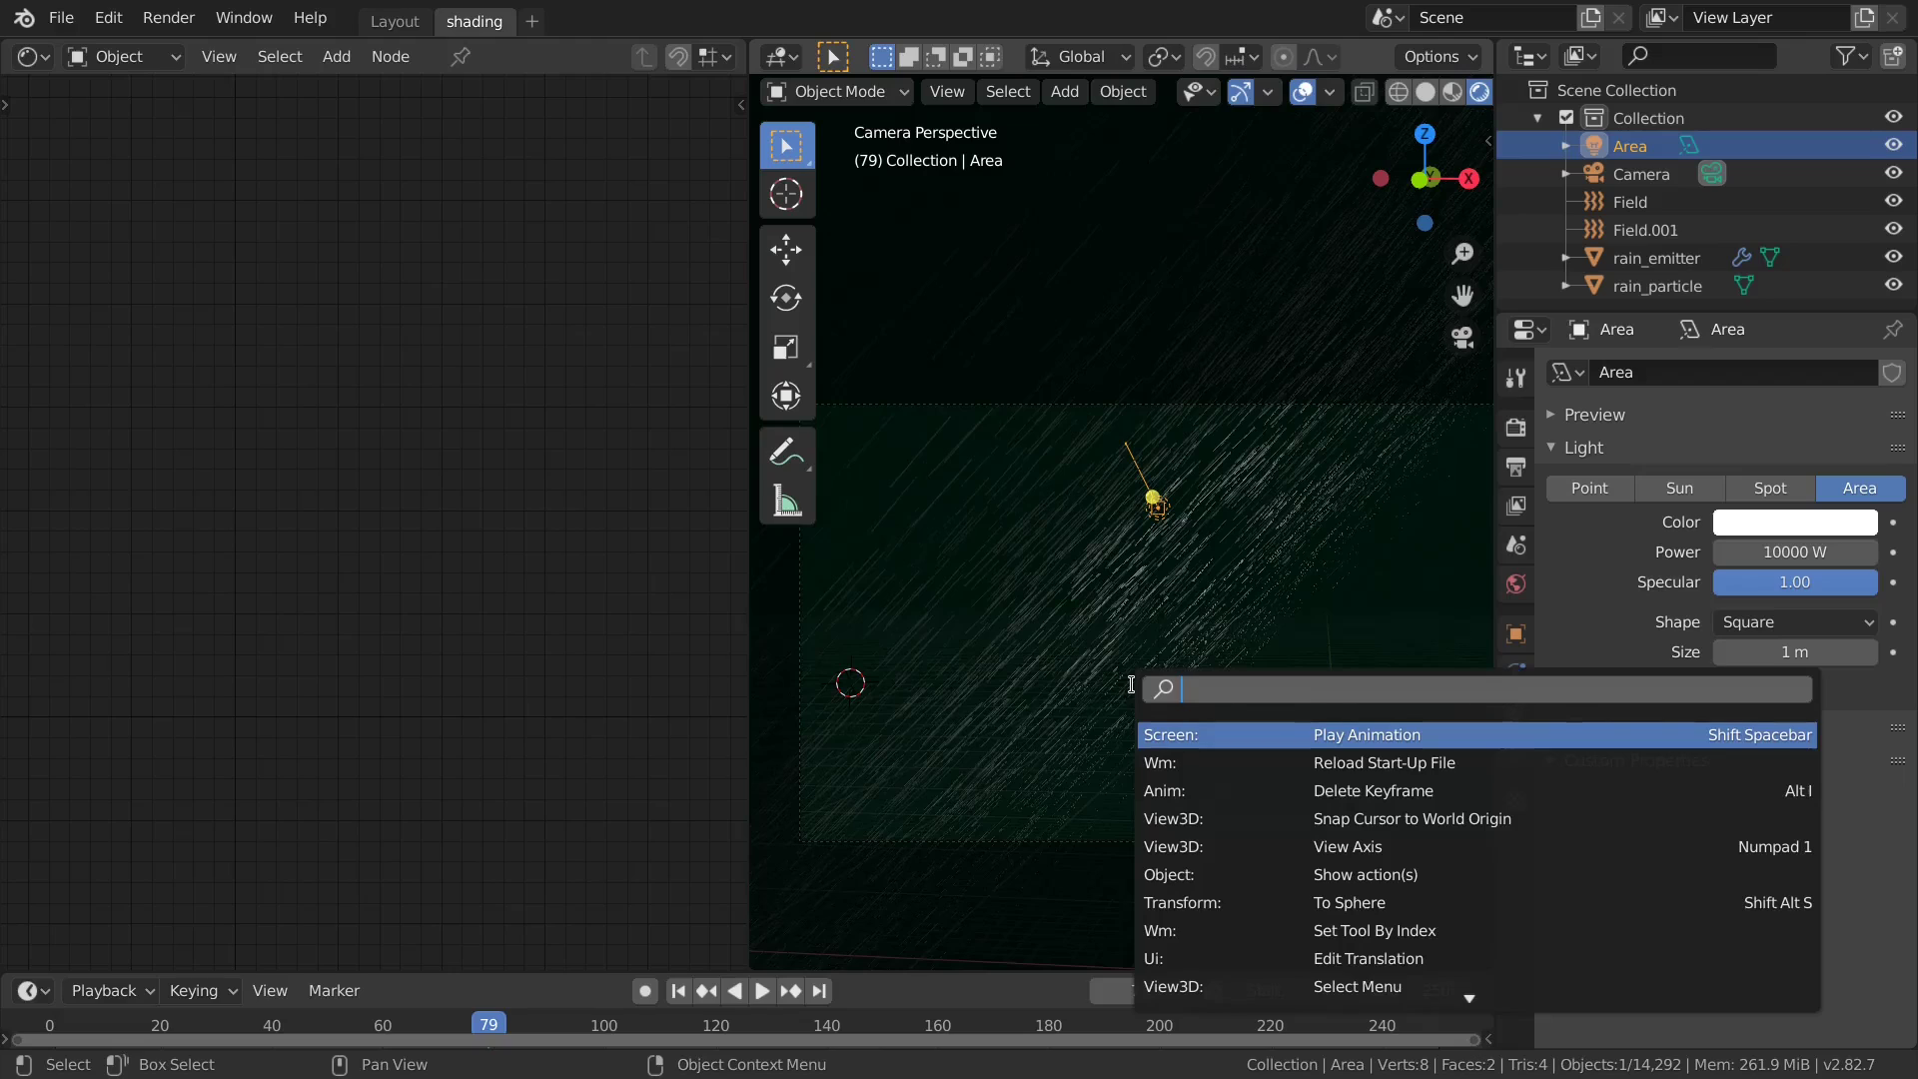
pyautogui.press('Escape')
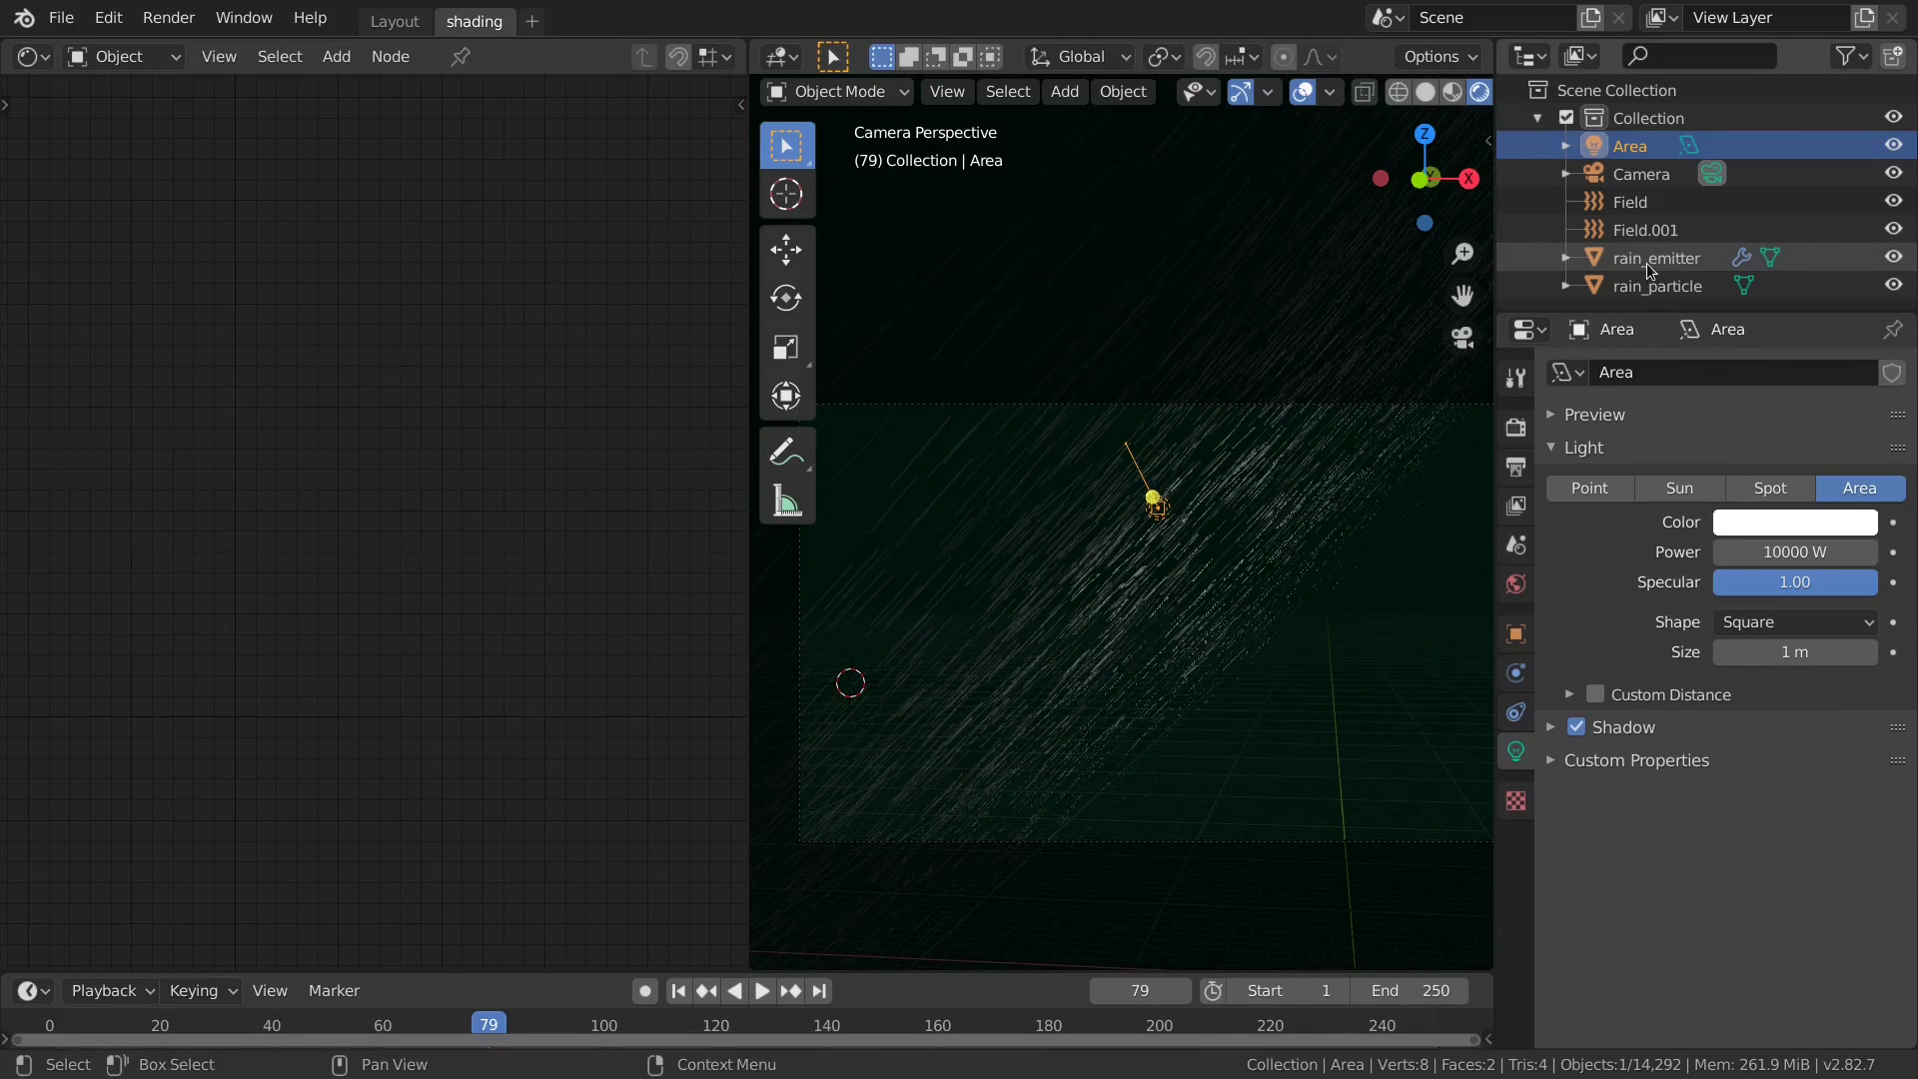
pyautogui.scroll(-1, 1327, 626)
pyautogui.keyDown('shift'); pyautogui.moveTo(1319, 626); pyautogui.dragTo(1088, 626, button='middle'); pyautogui.keyUp('shift')
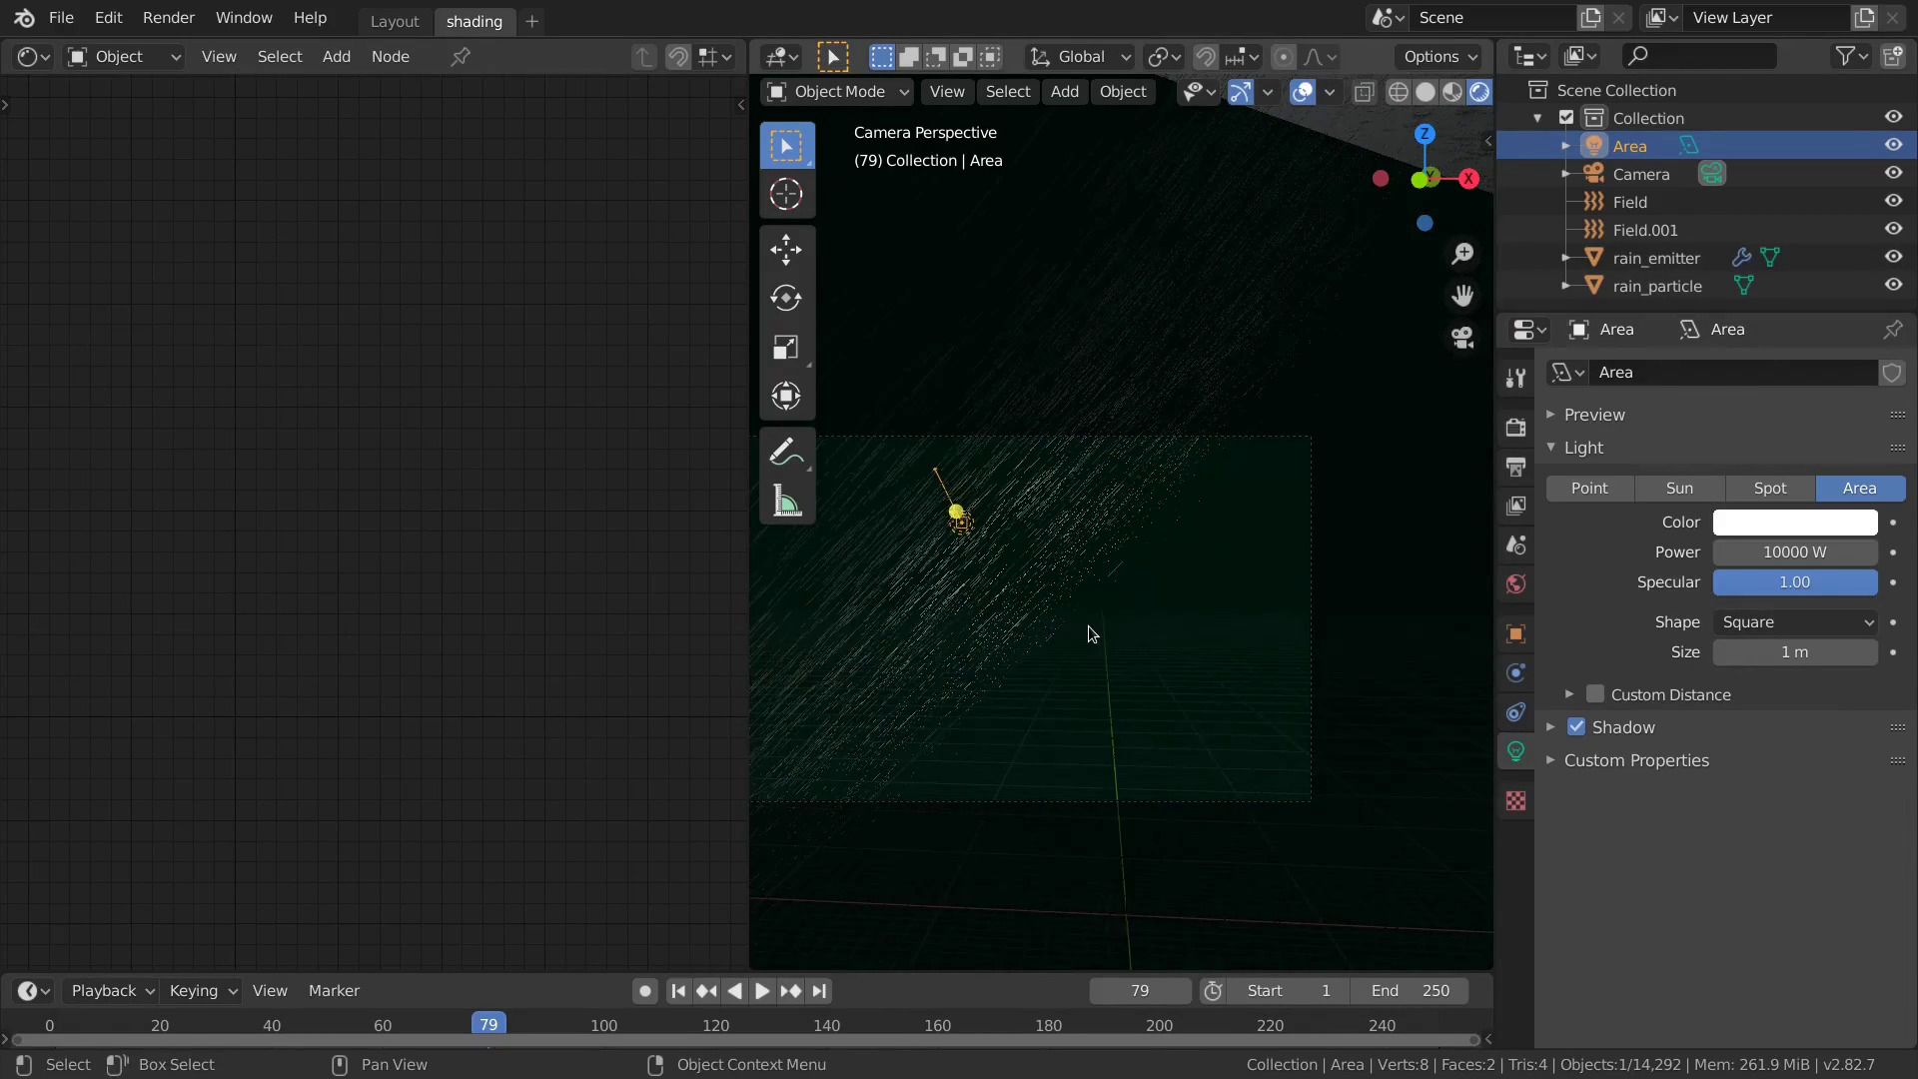
pyautogui.scroll(8, 1088, 627)
pyautogui.hotkey('shift', 'z')
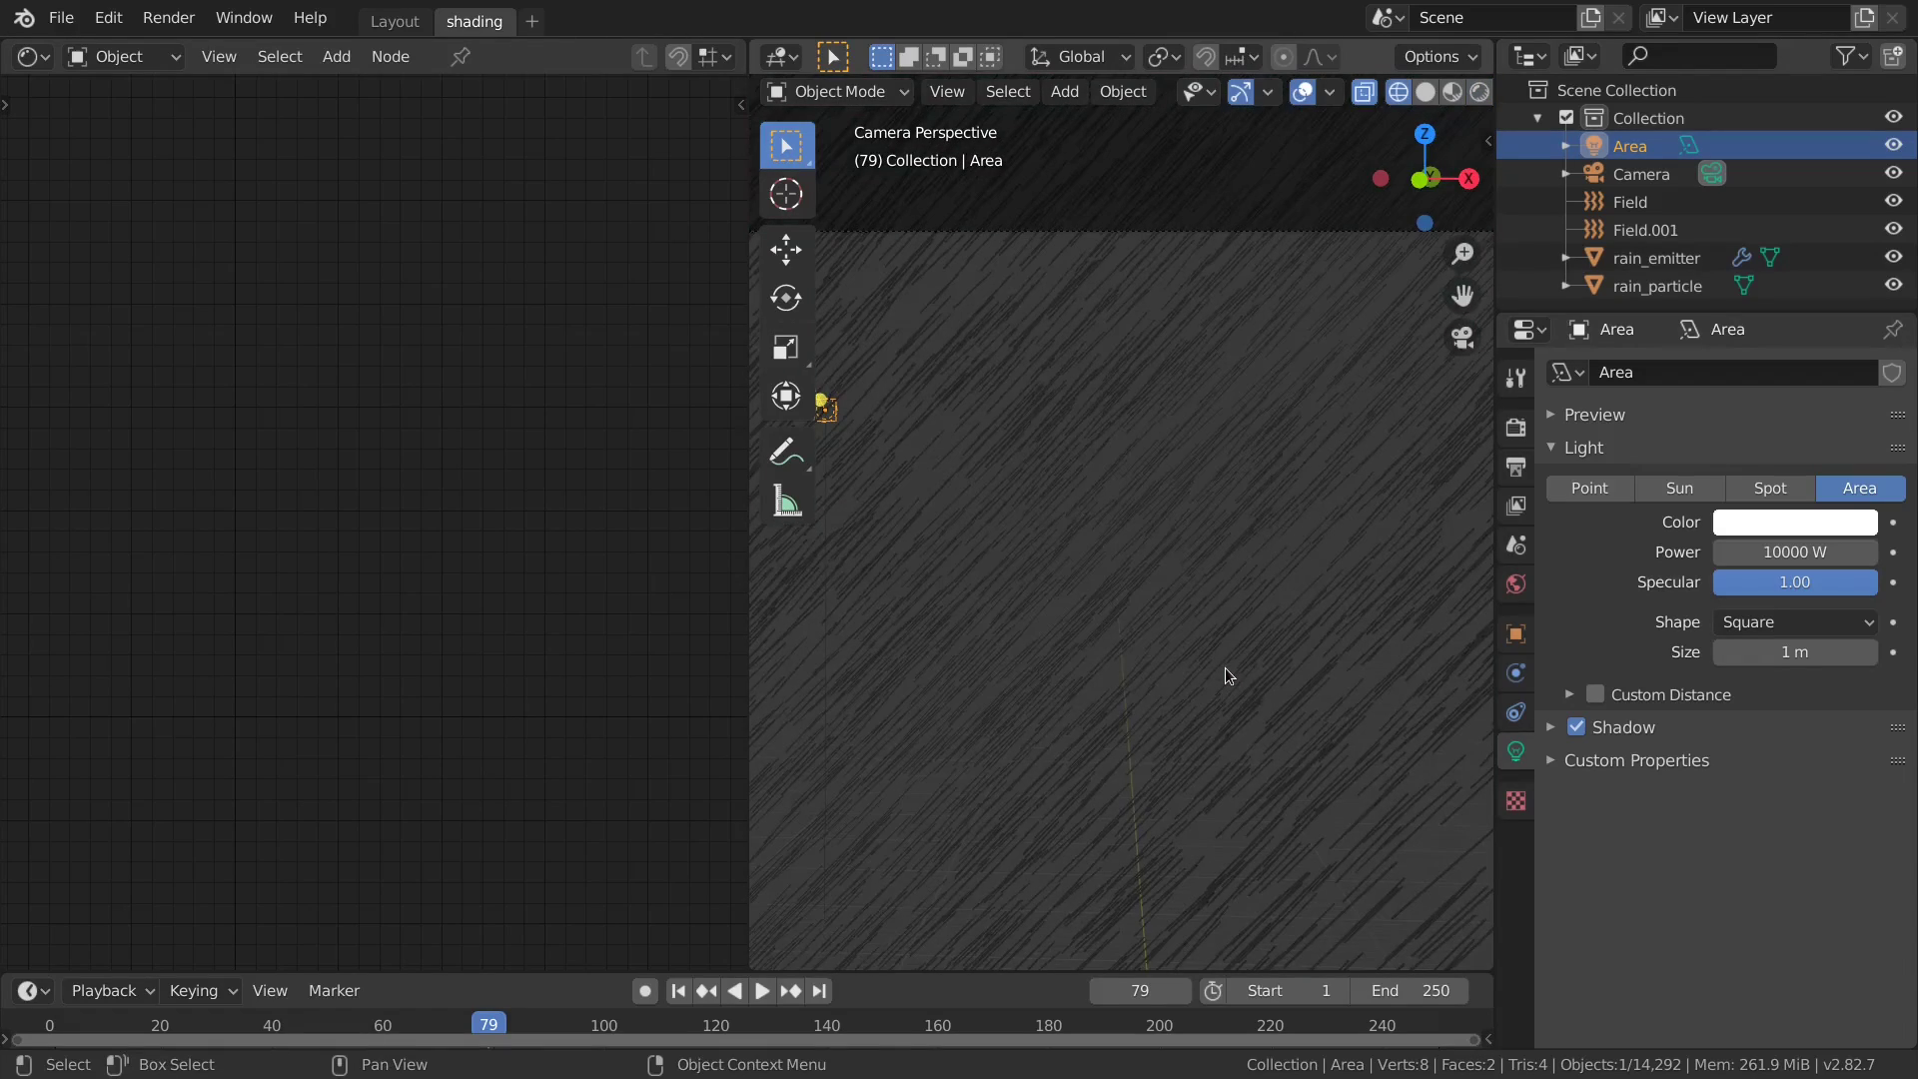
pyautogui.scroll(-3, 1046, 584)
pyautogui.hotkey('shift', 'z')
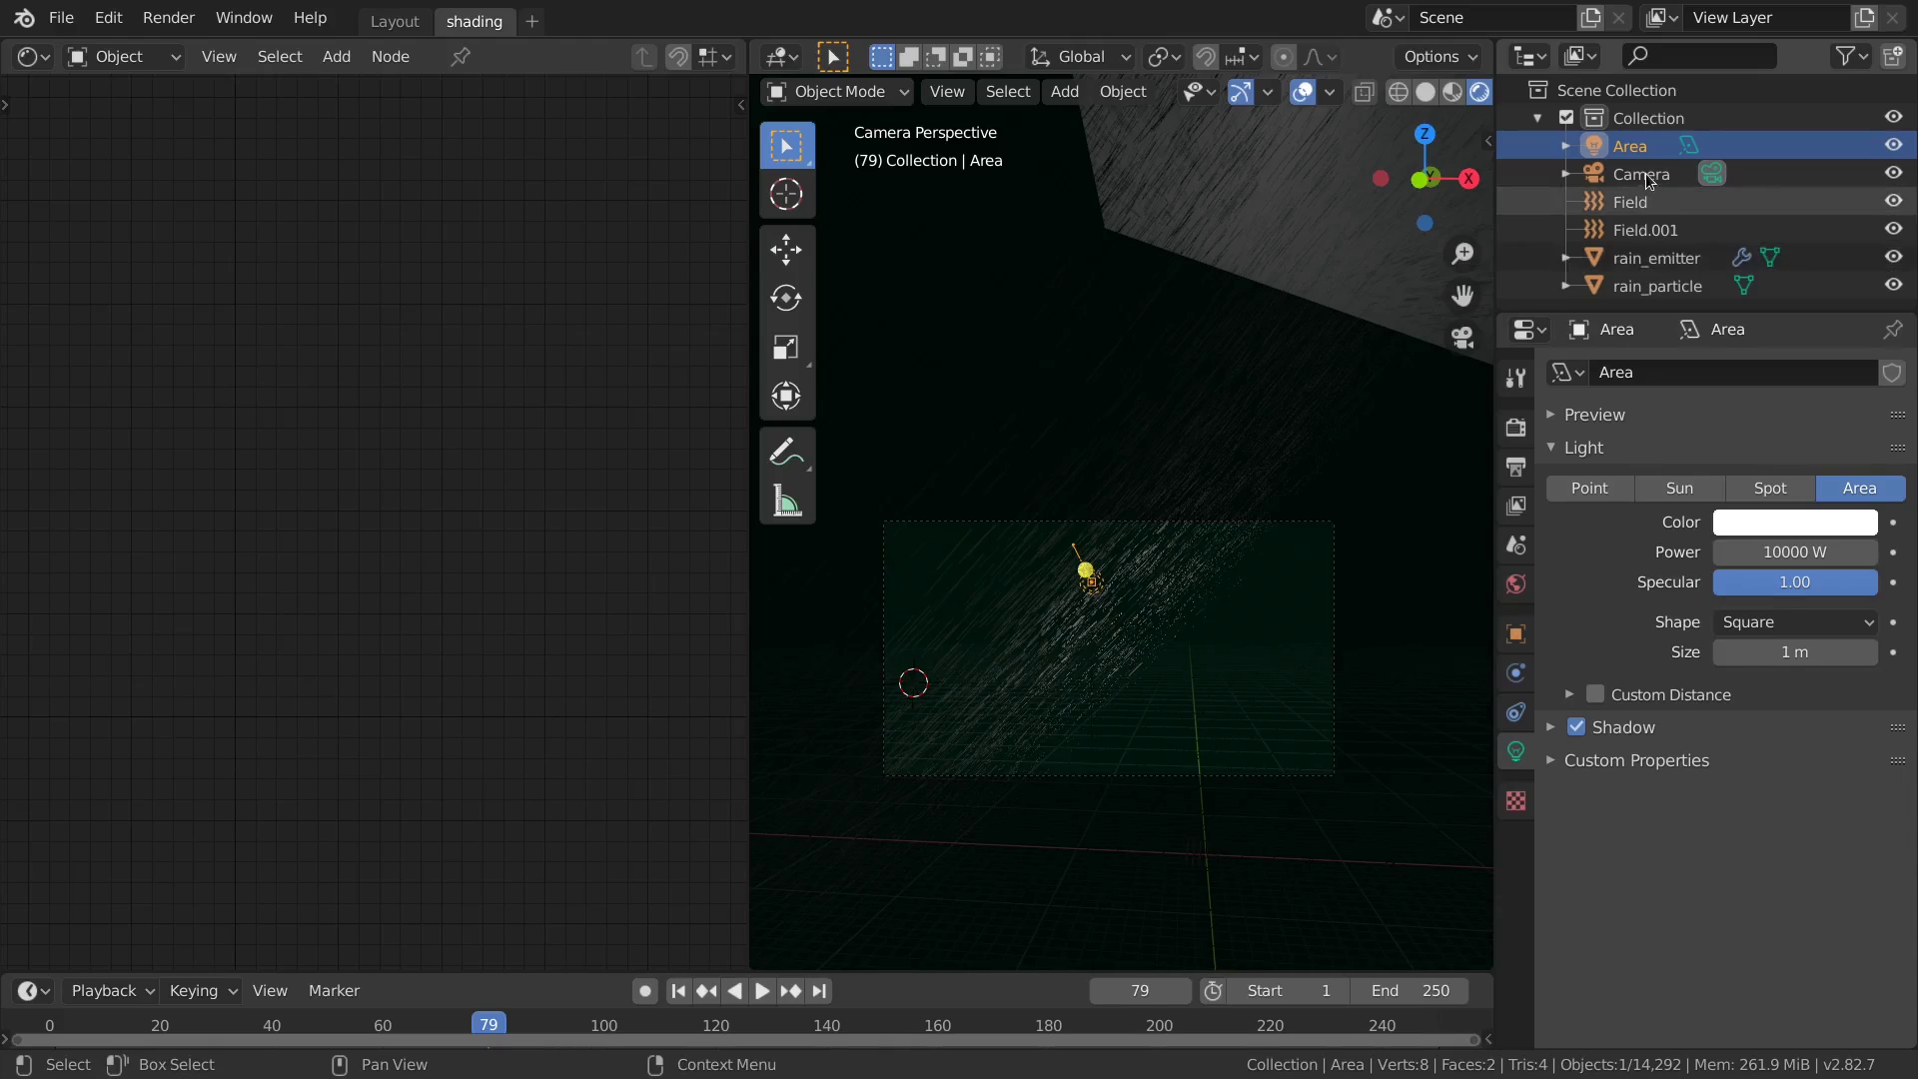
# In the Layout workspace, rotate the rain_particle mesh 45° around the global Y axis in Edit Mode.
pyautogui.click(1644, 287)
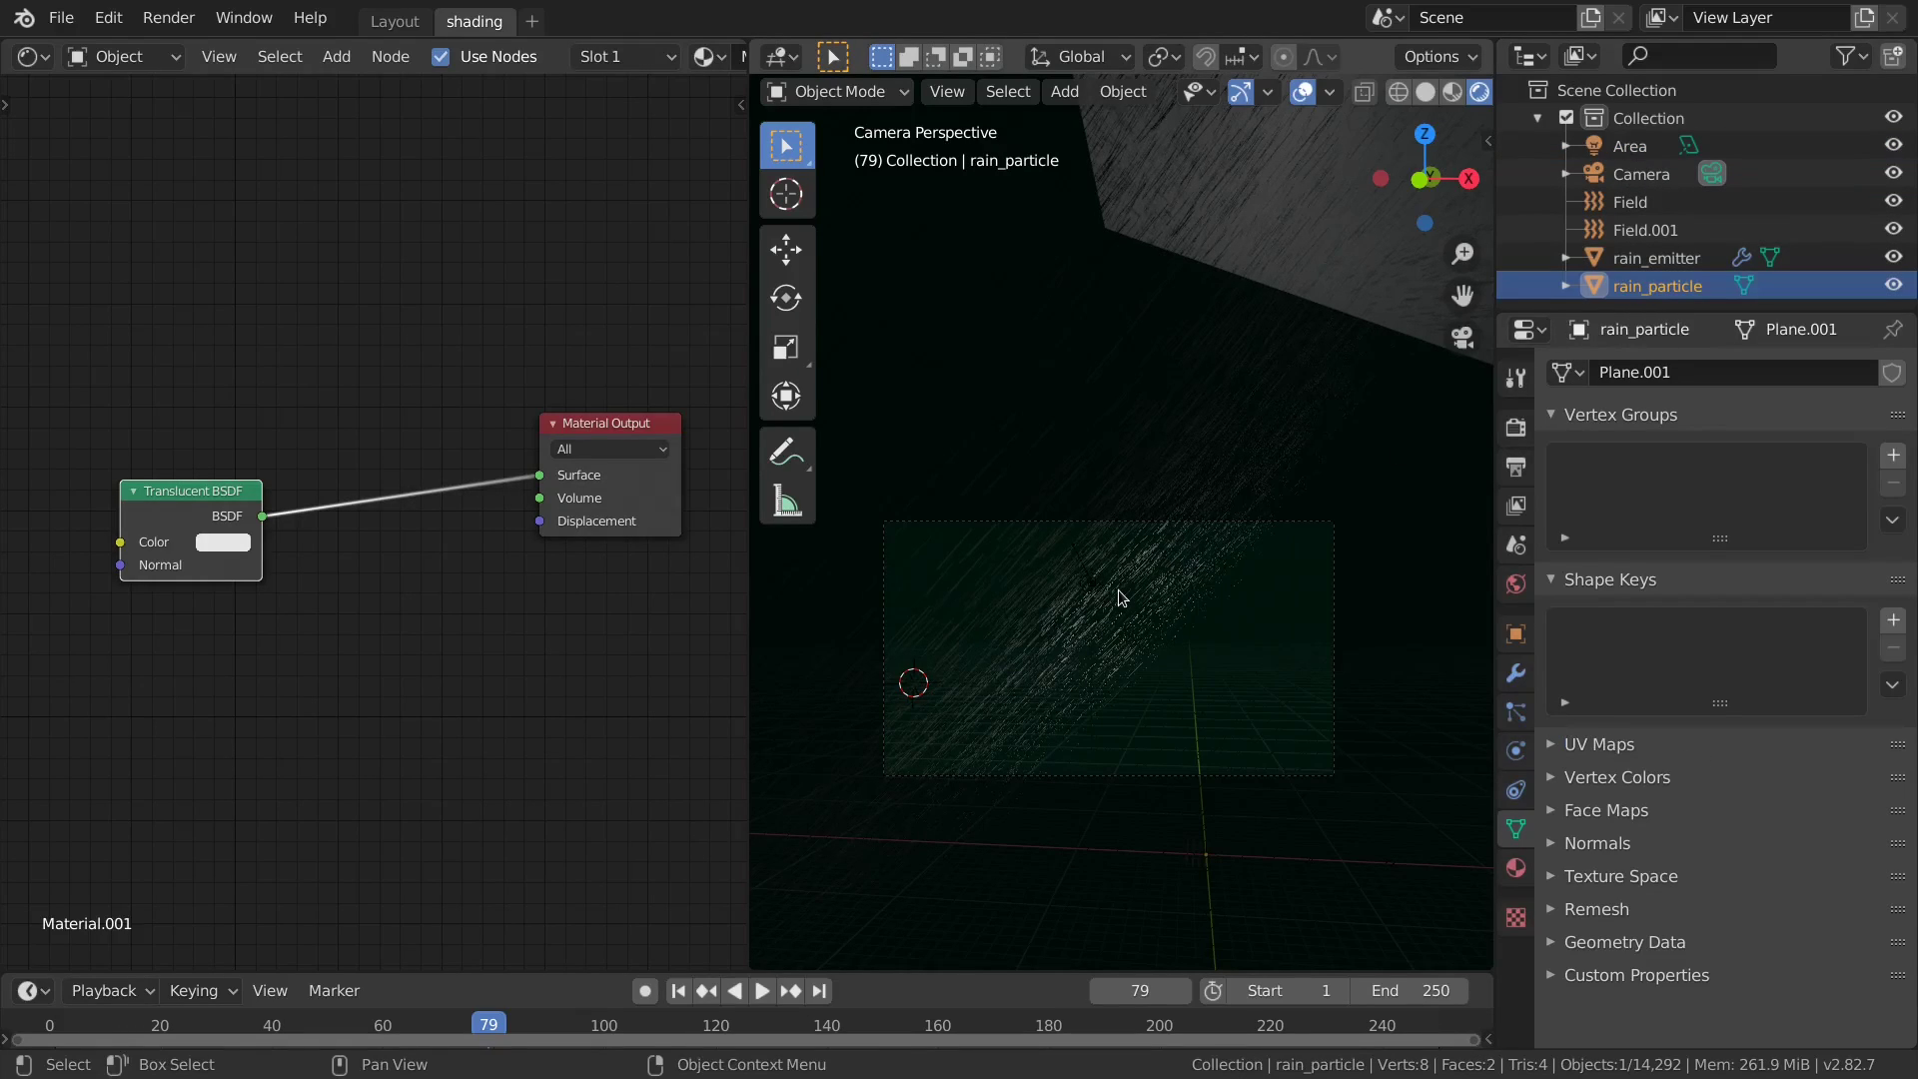
pyautogui.click(395, 21)
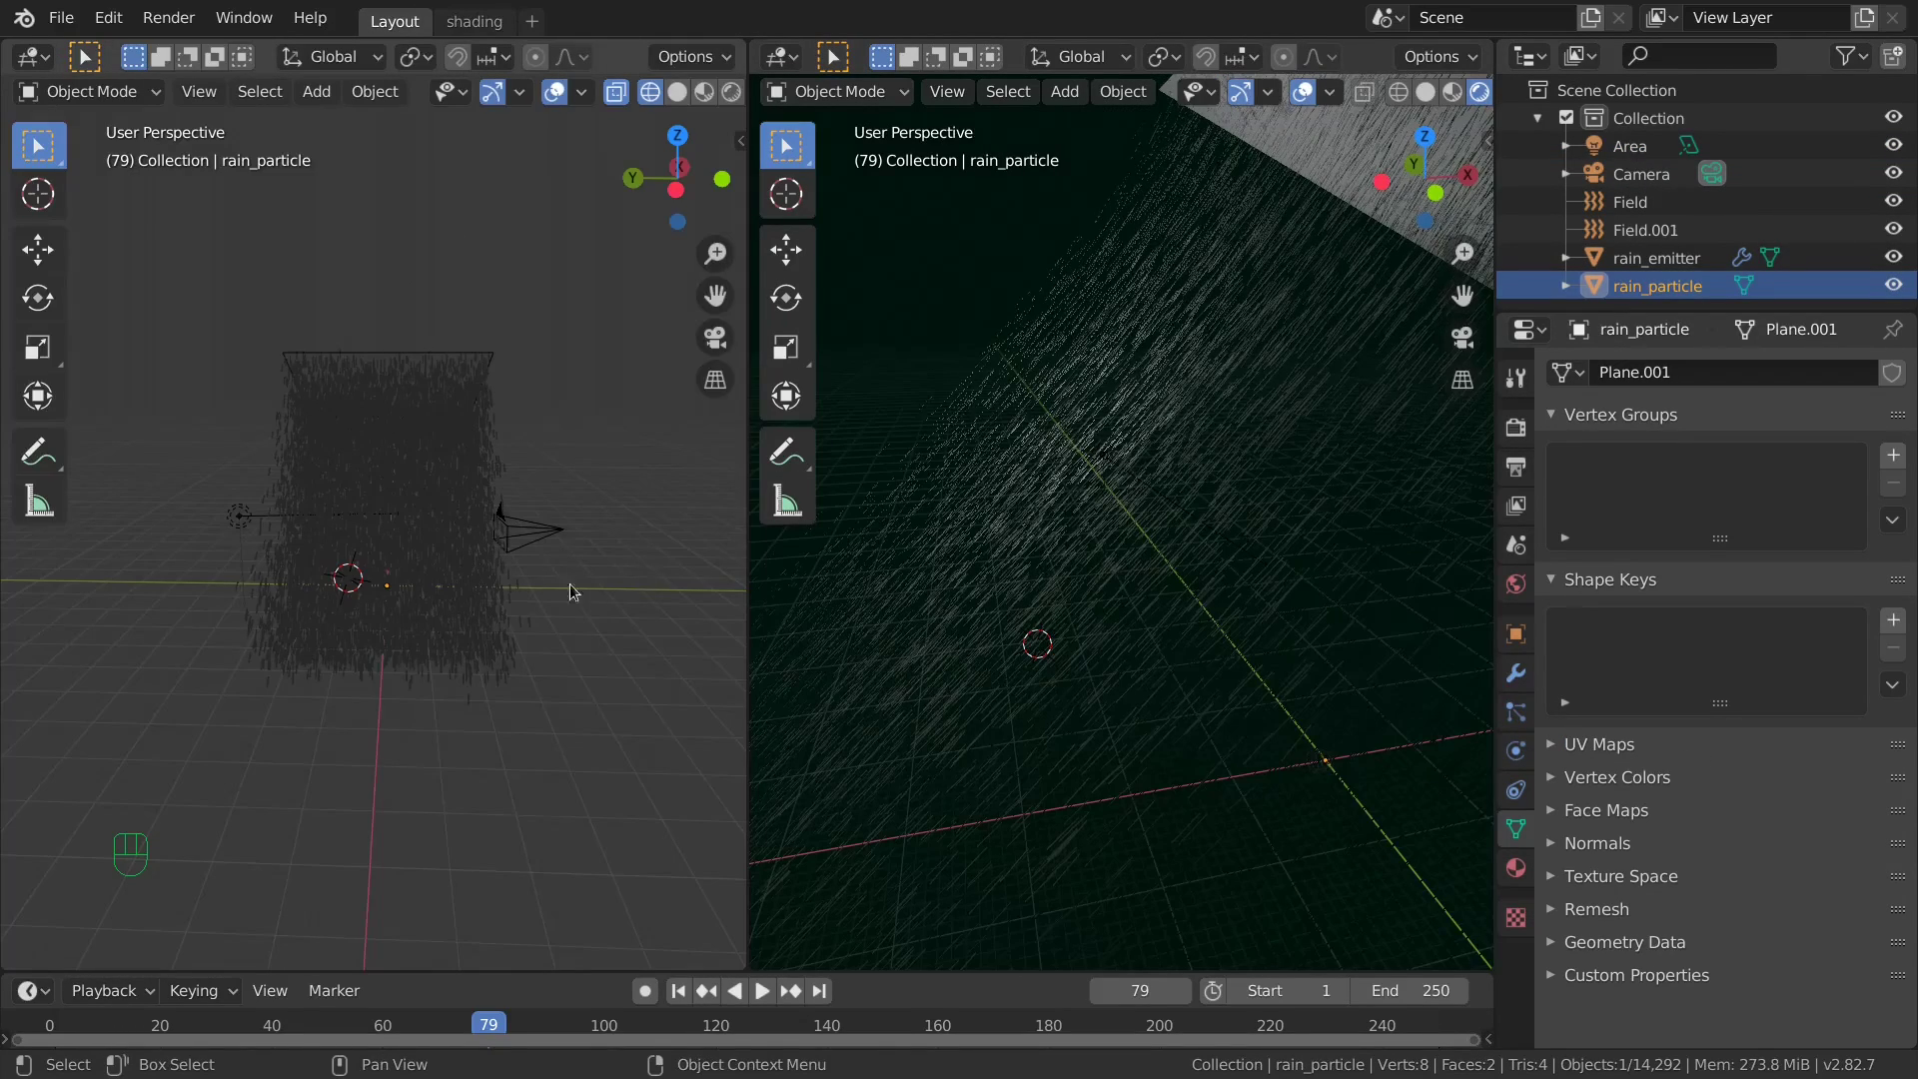
pyautogui.moveTo(404, 539)
pyautogui.keyDown('shift'); pyautogui.mouseDown(button='middle')
pyautogui.moveTo(449, 542)
pyautogui.moveTo(407, 632)
pyautogui.mouseUp(button='middle'); pyautogui.keyUp('shift')
pyautogui.scroll(20, 430, 583)
pyautogui.press('Tab')
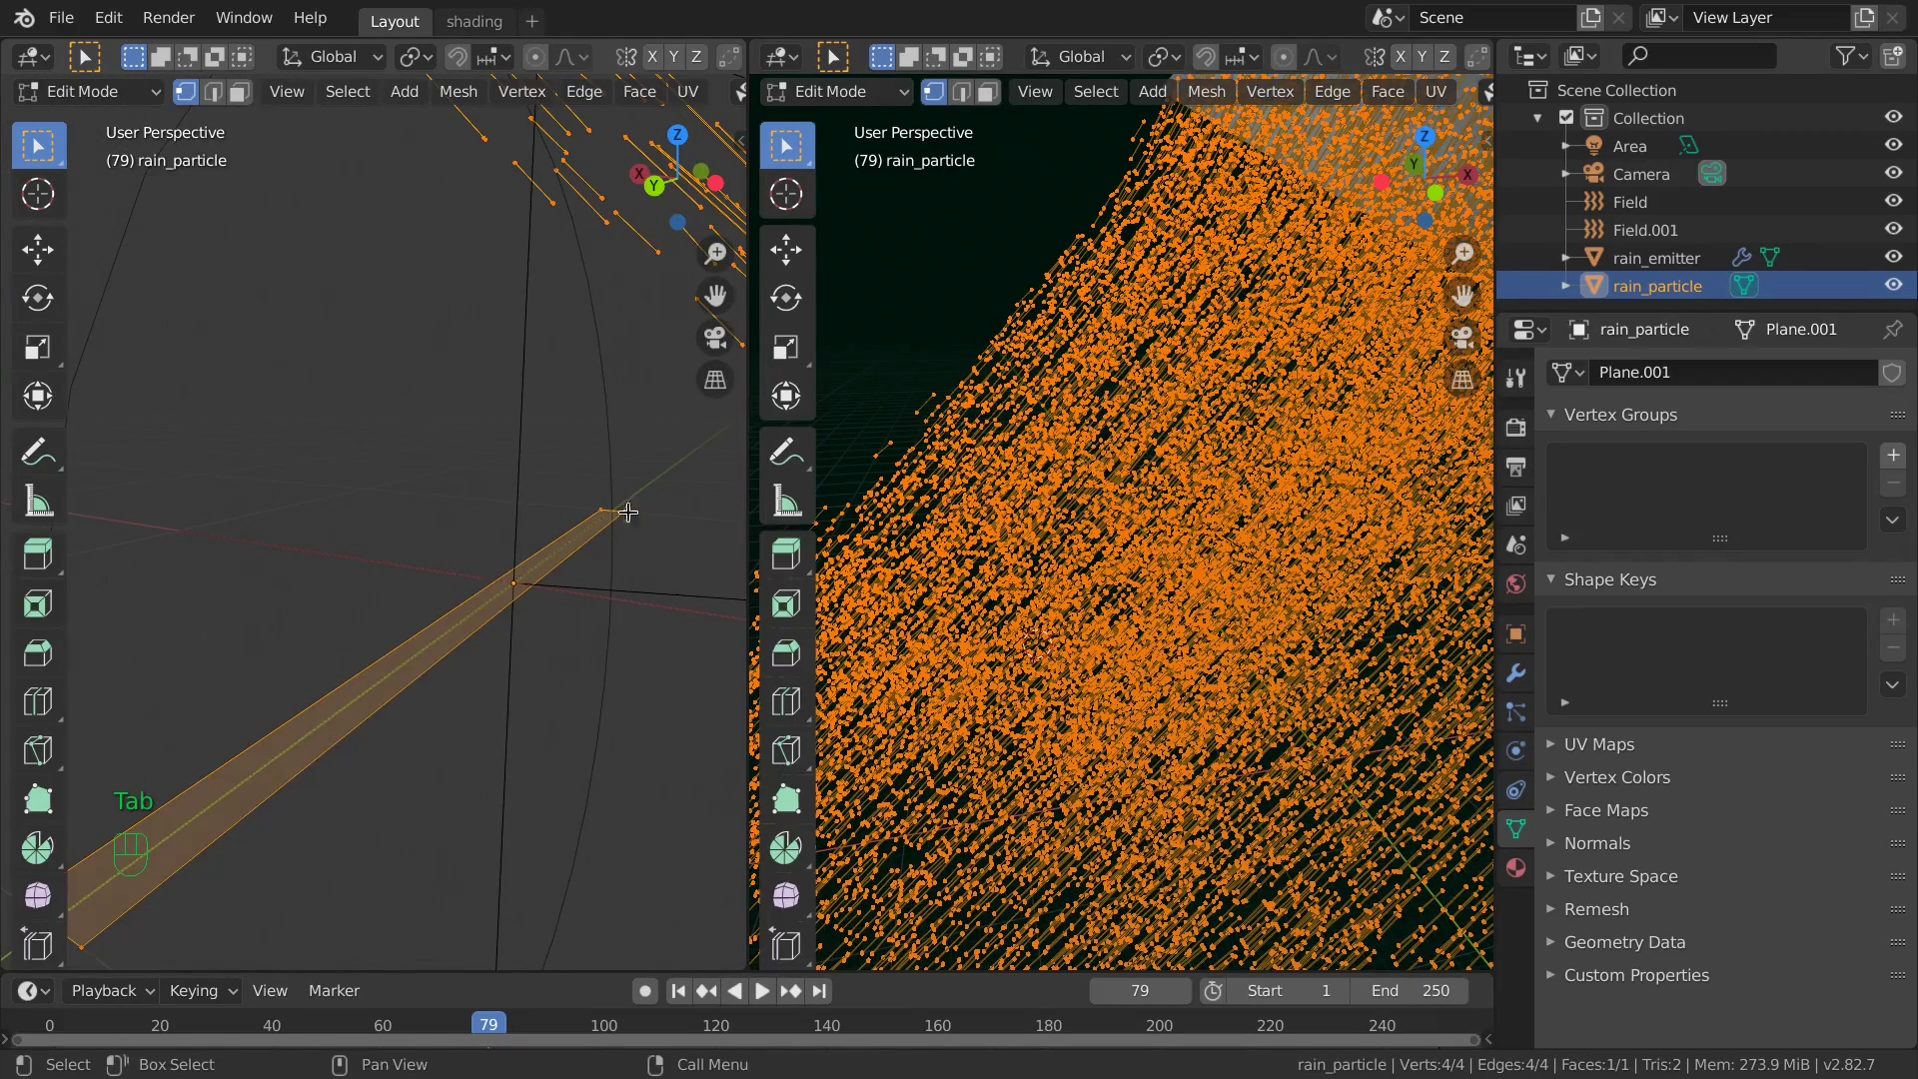
pyautogui.press('r')
pyautogui.press('x')
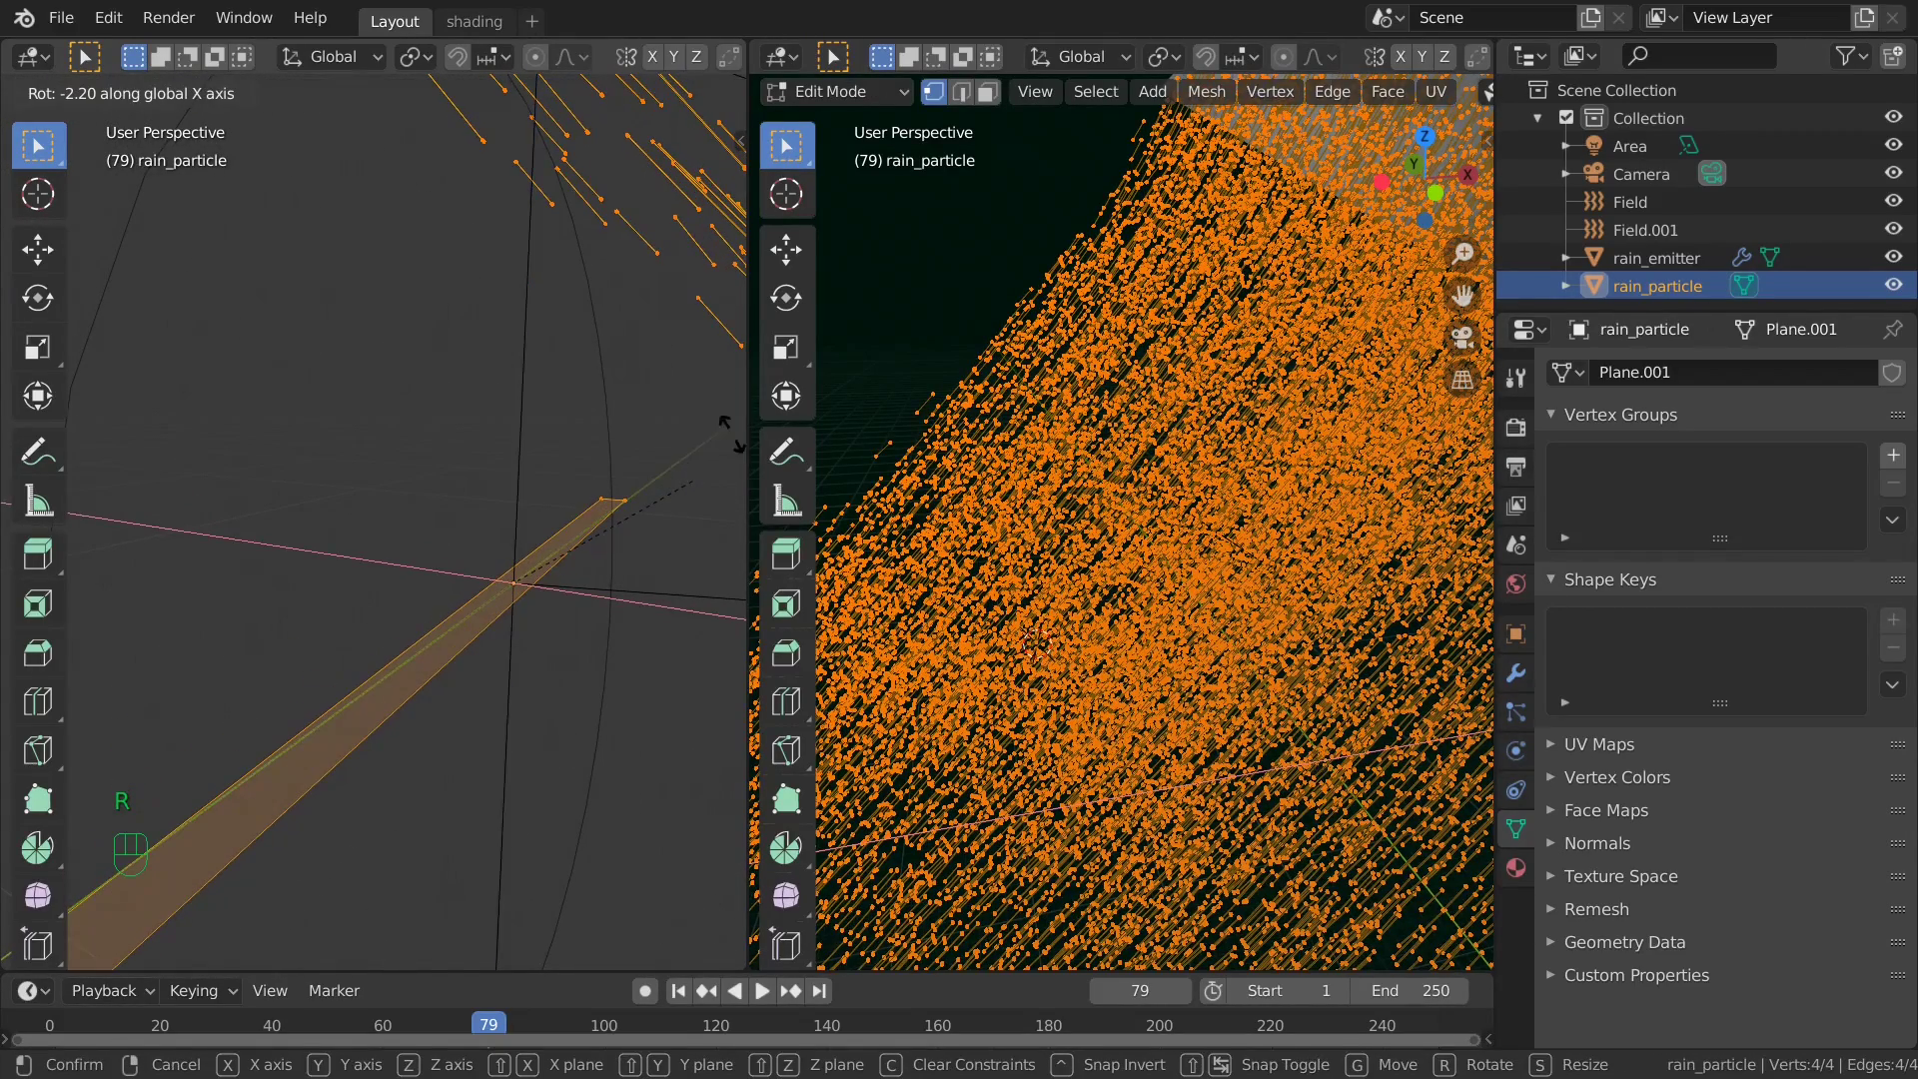
pyautogui.write('xy')
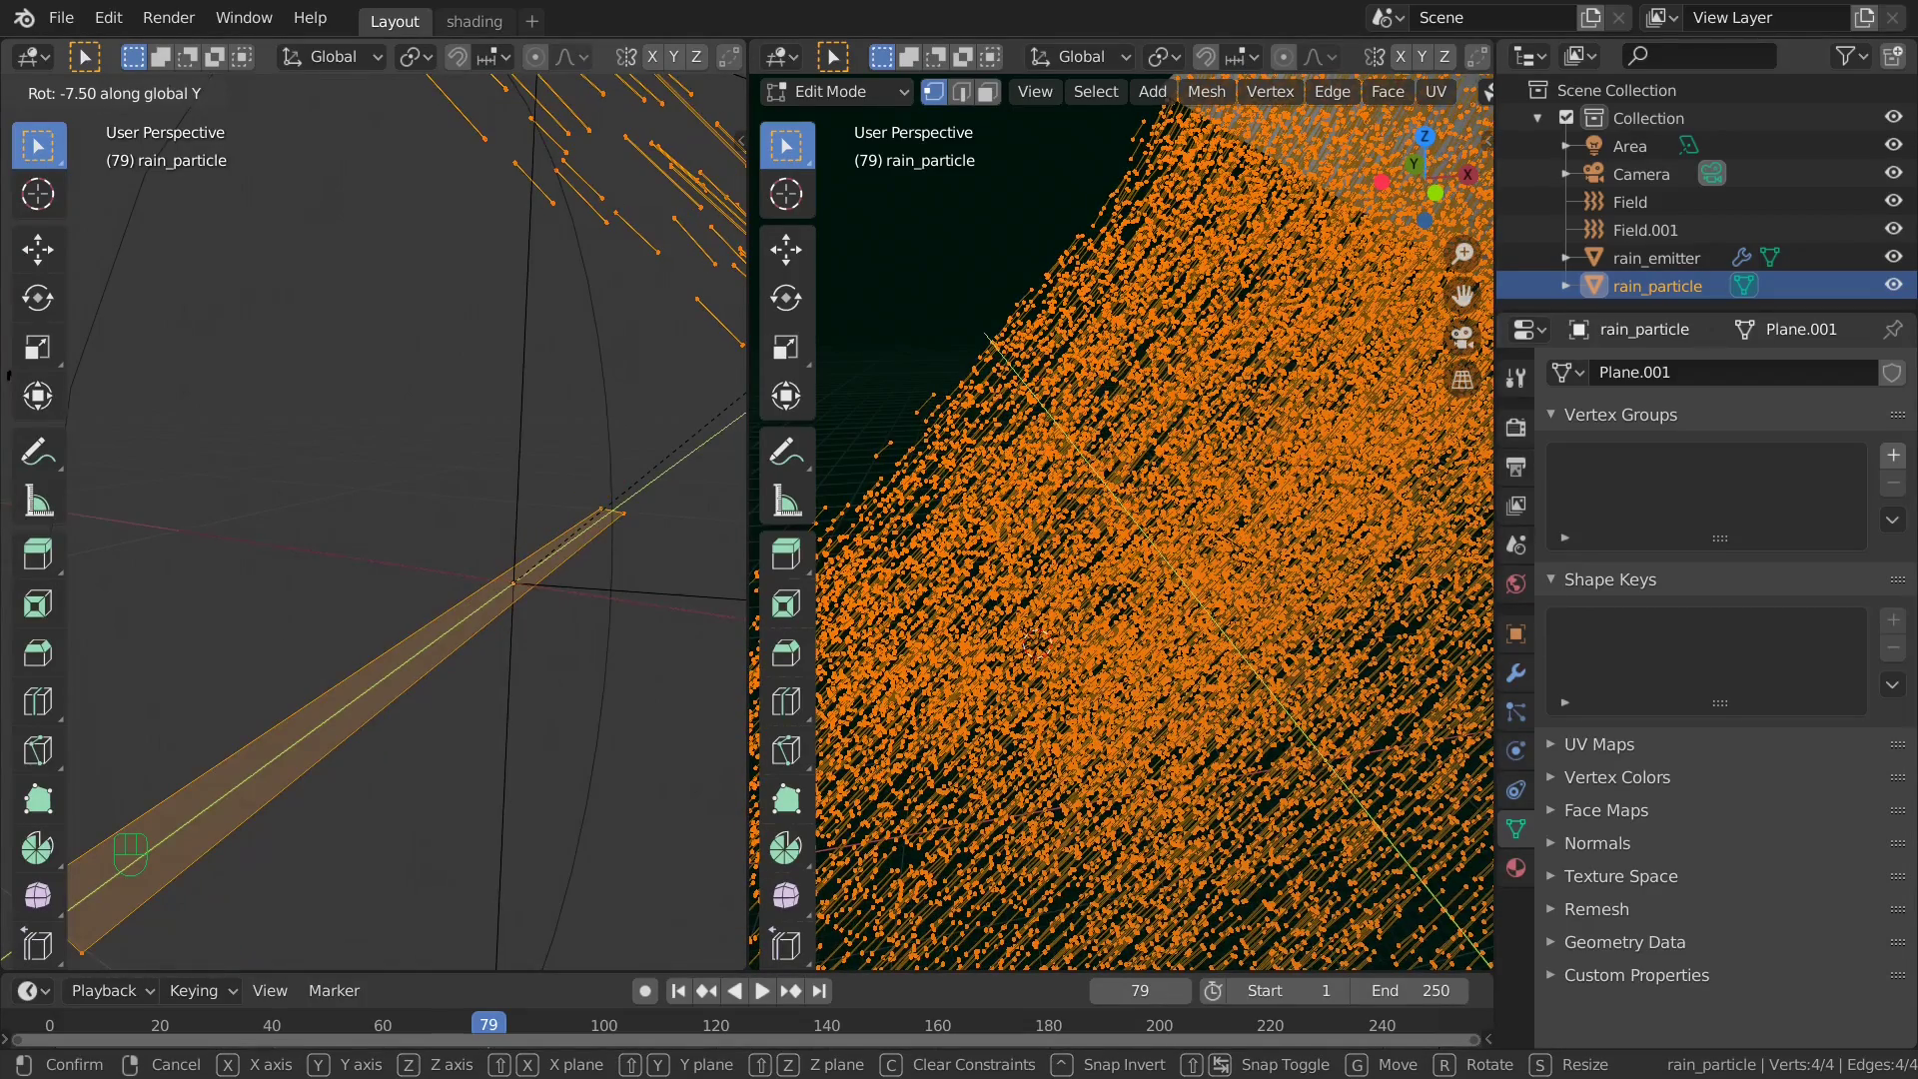
pyautogui.write('45')
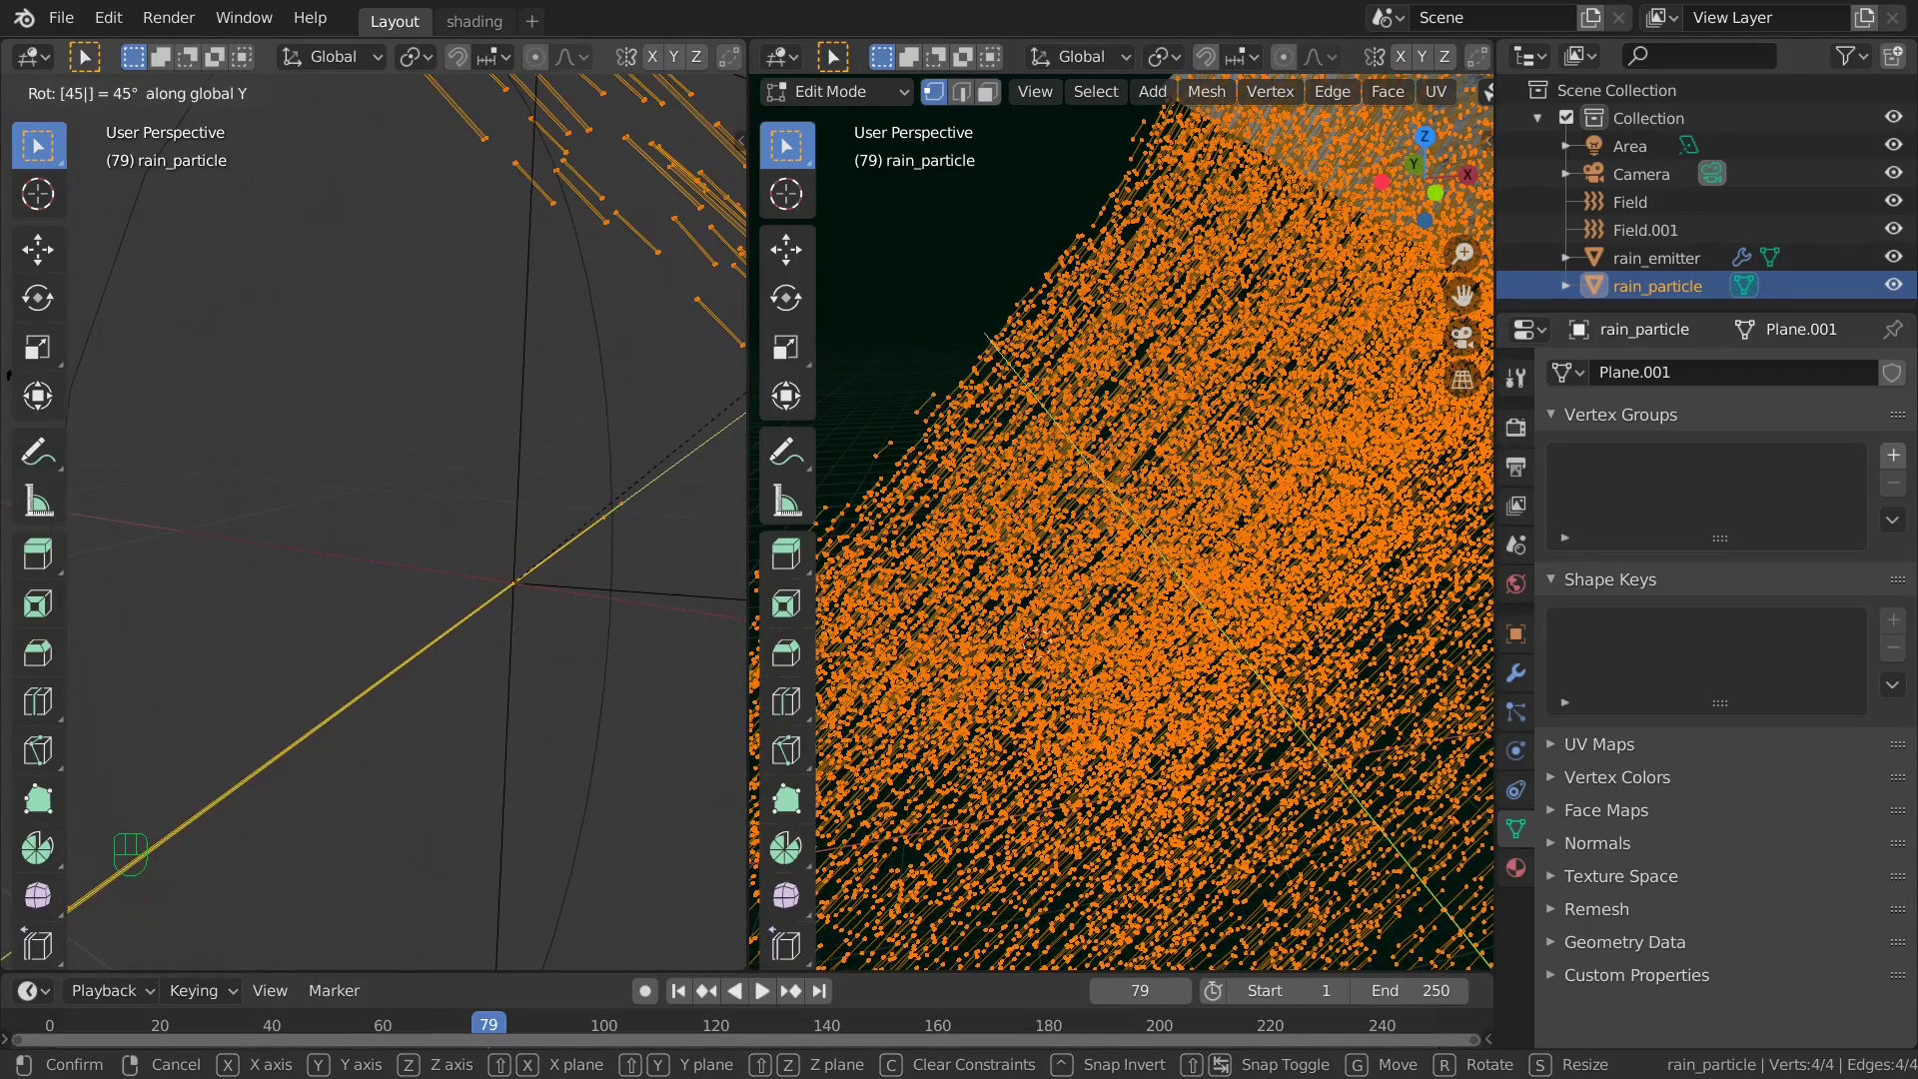
pyautogui.press('Return')
pyautogui.press('Tab')
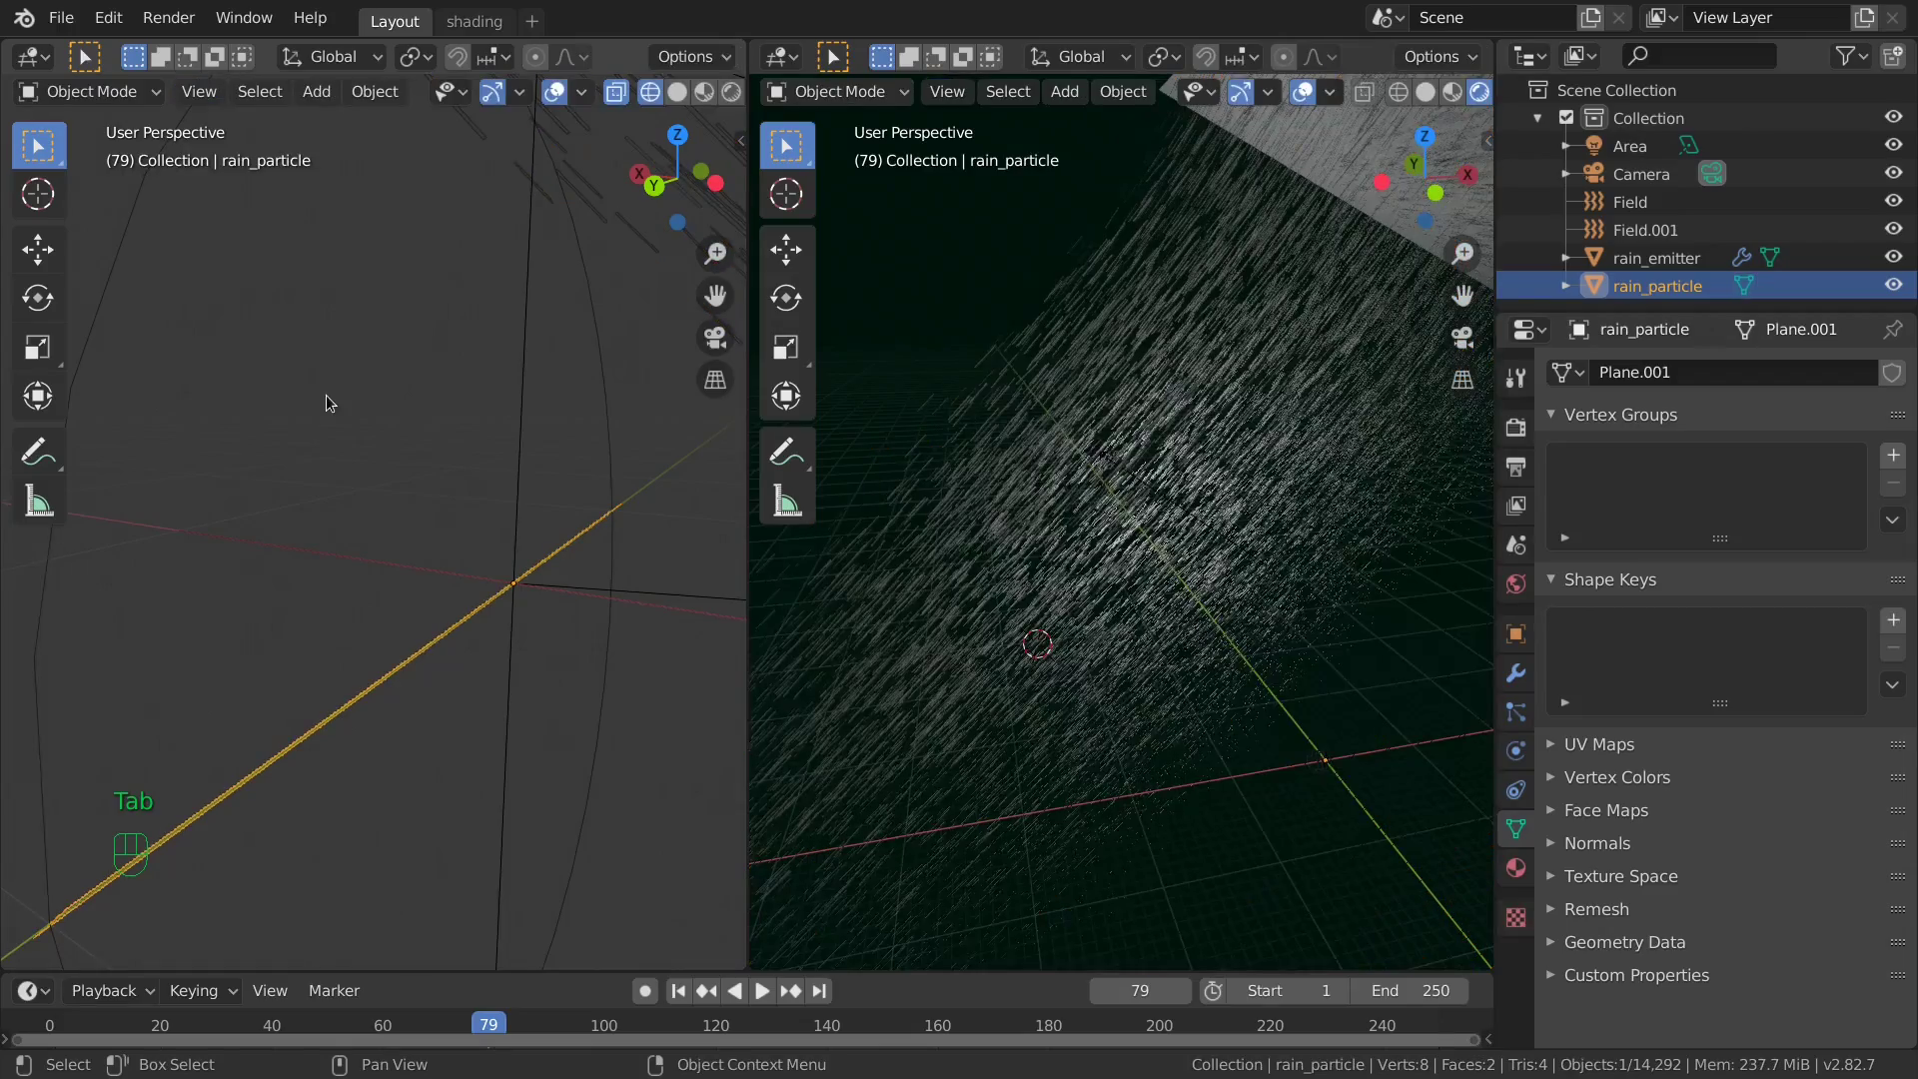
# Look at the rotated raindrops through the camera in the Layout workspace's rendered viewport.
pyautogui.press('KP_0')
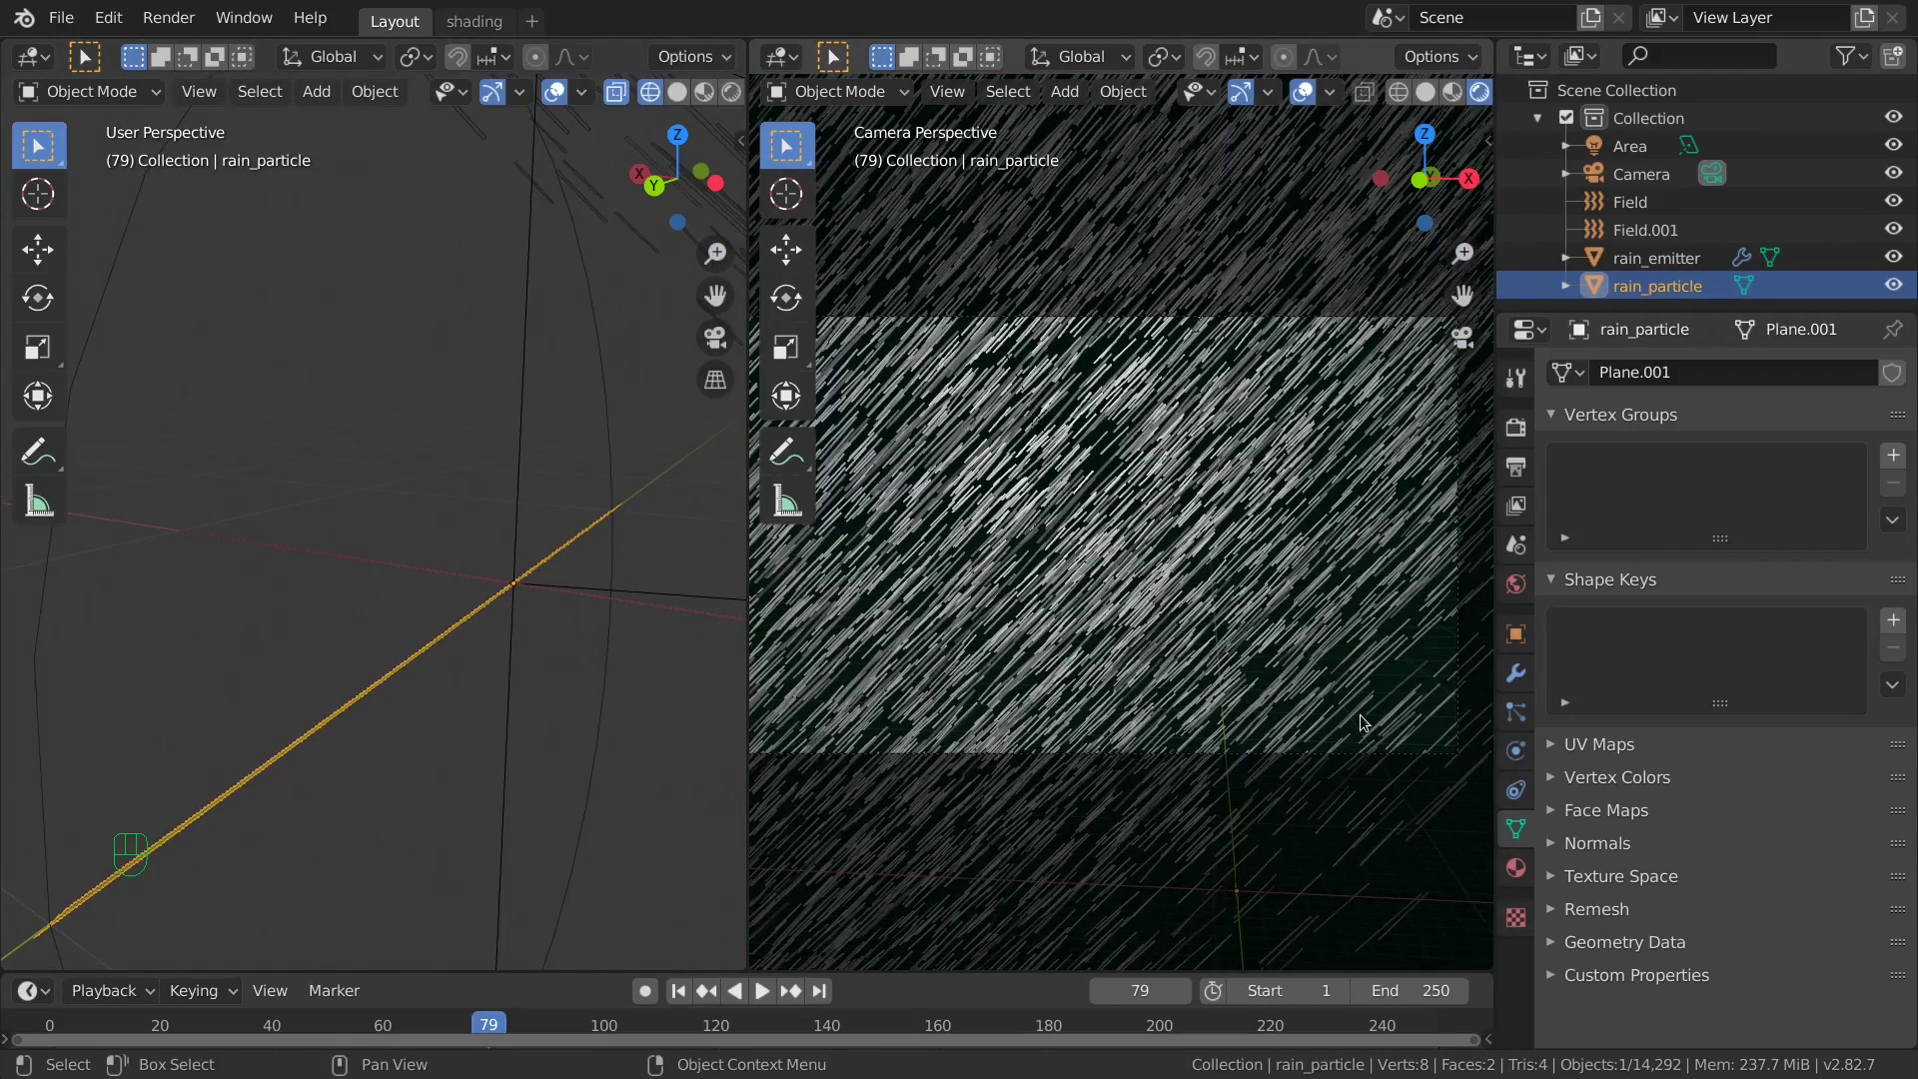
pyautogui.scroll(-1, 1163, 575)
pyautogui.keyDown('shift'); pyautogui.moveTo(1138, 569); pyautogui.dragTo(1172, 607, button='middle'); pyautogui.keyUp('shift')
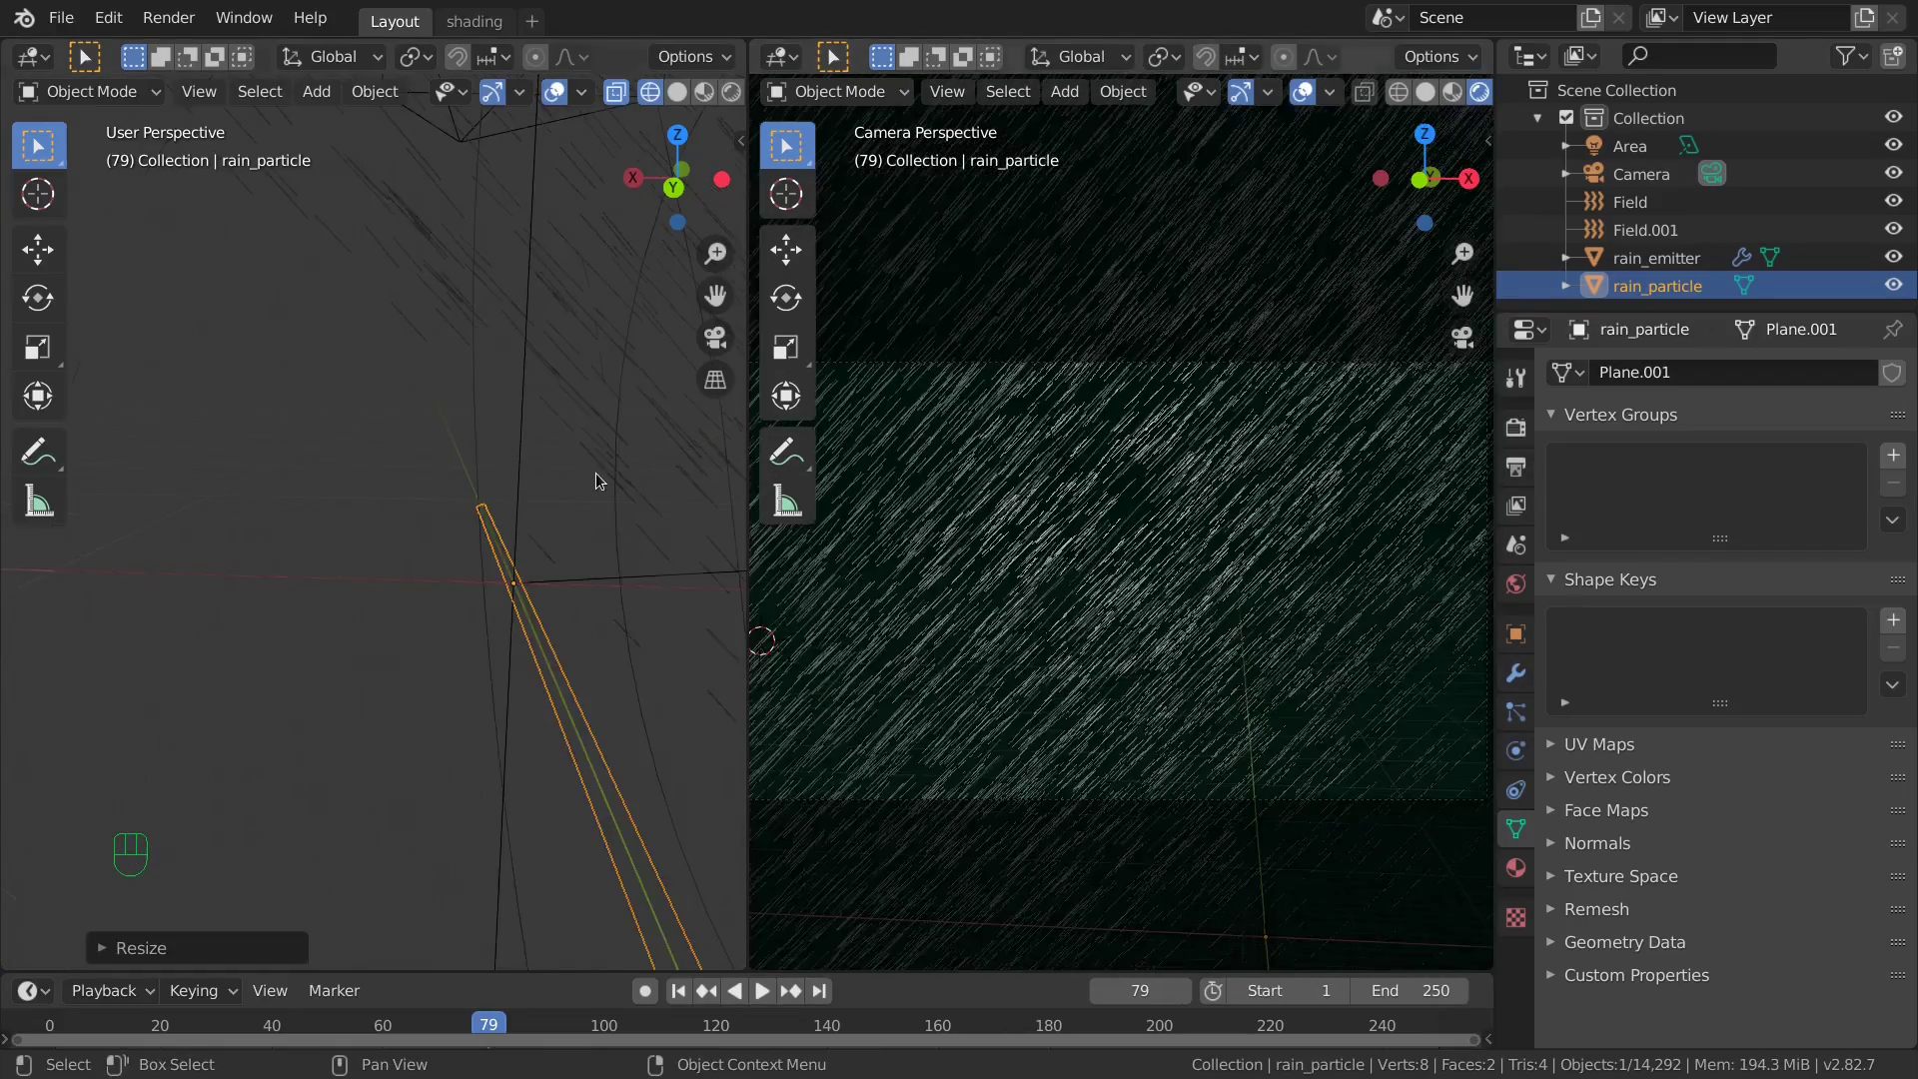
# Back in the shading workspace, add a Transparent BSDF node above the Translucent BSDF in the rain_particle material.
pyautogui.click(475, 21)
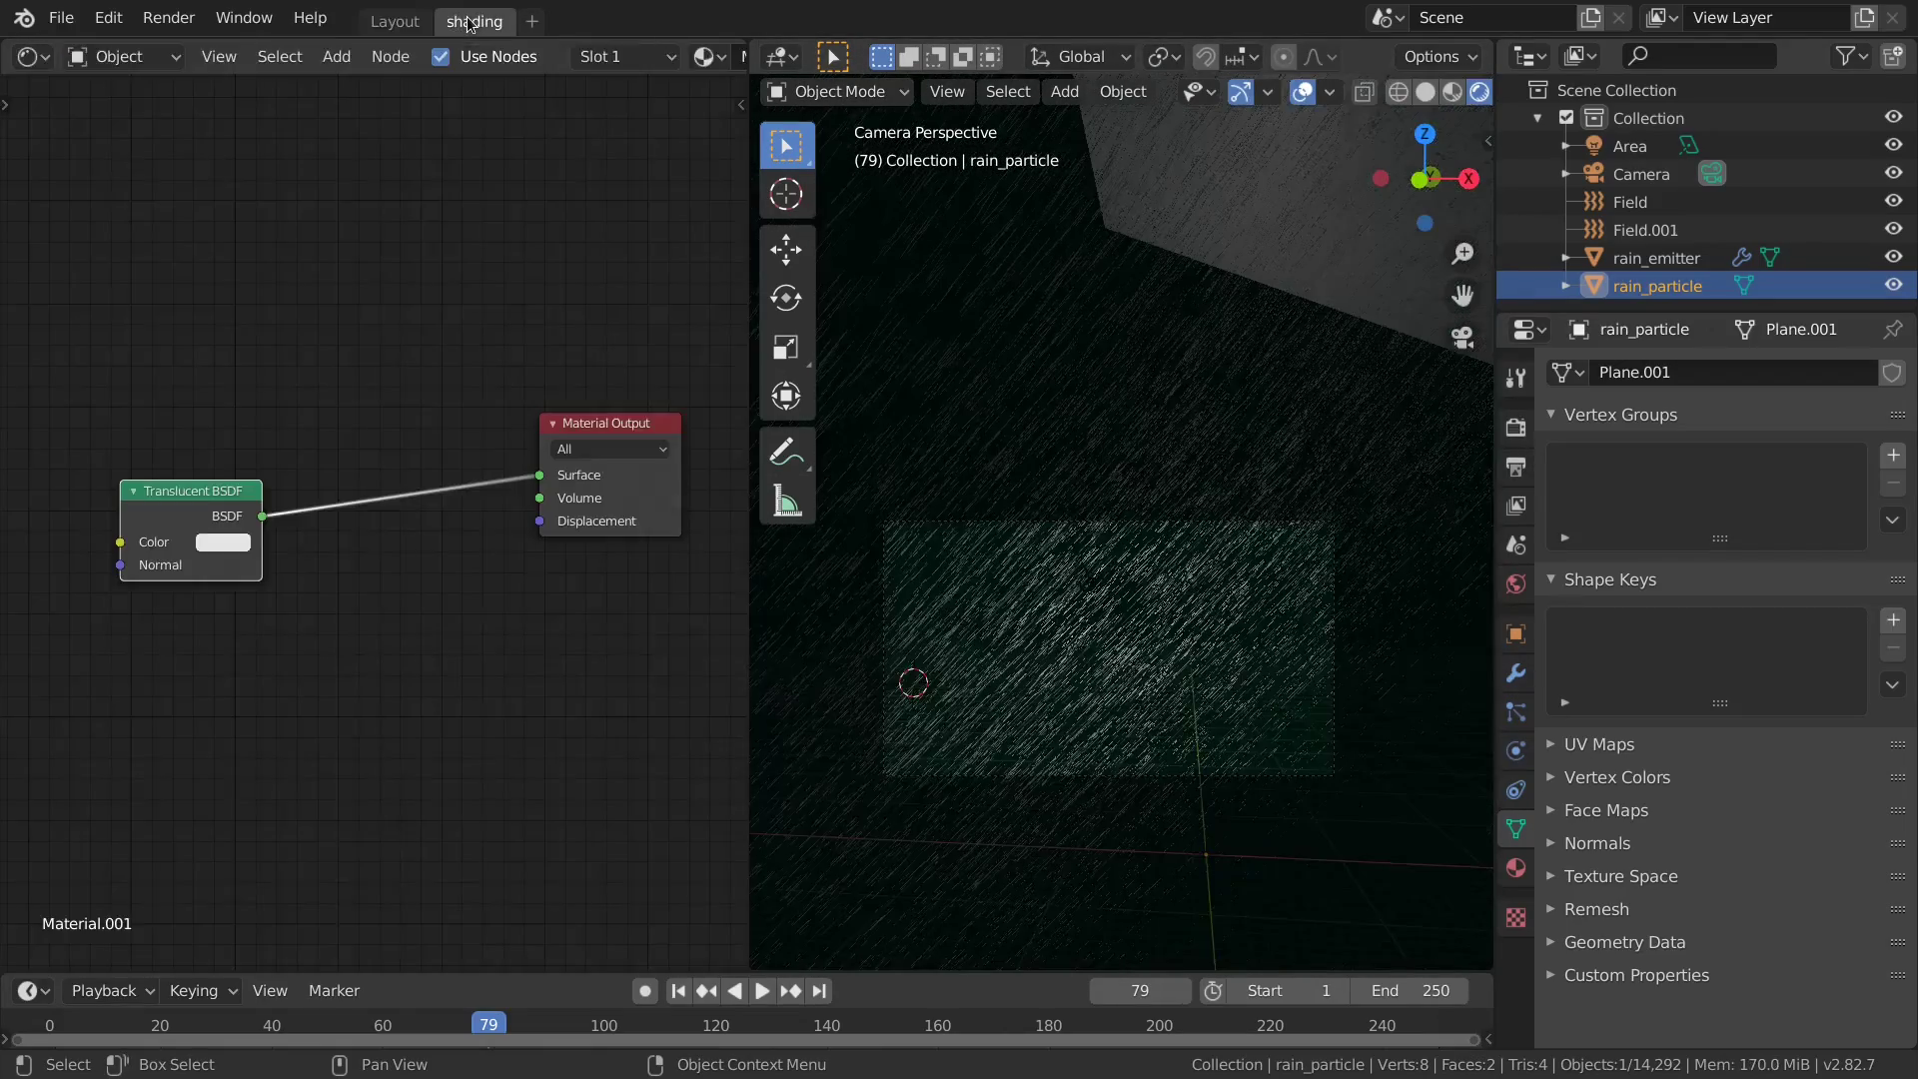
pyautogui.moveTo(194, 498)
pyautogui.mouseDown()
pyautogui.moveTo(190, 465)
pyautogui.moveTo(203, 523)
pyautogui.mouseUp()
pyautogui.hotkey('shift', 'a')
pyautogui.moveTo(166, 416)
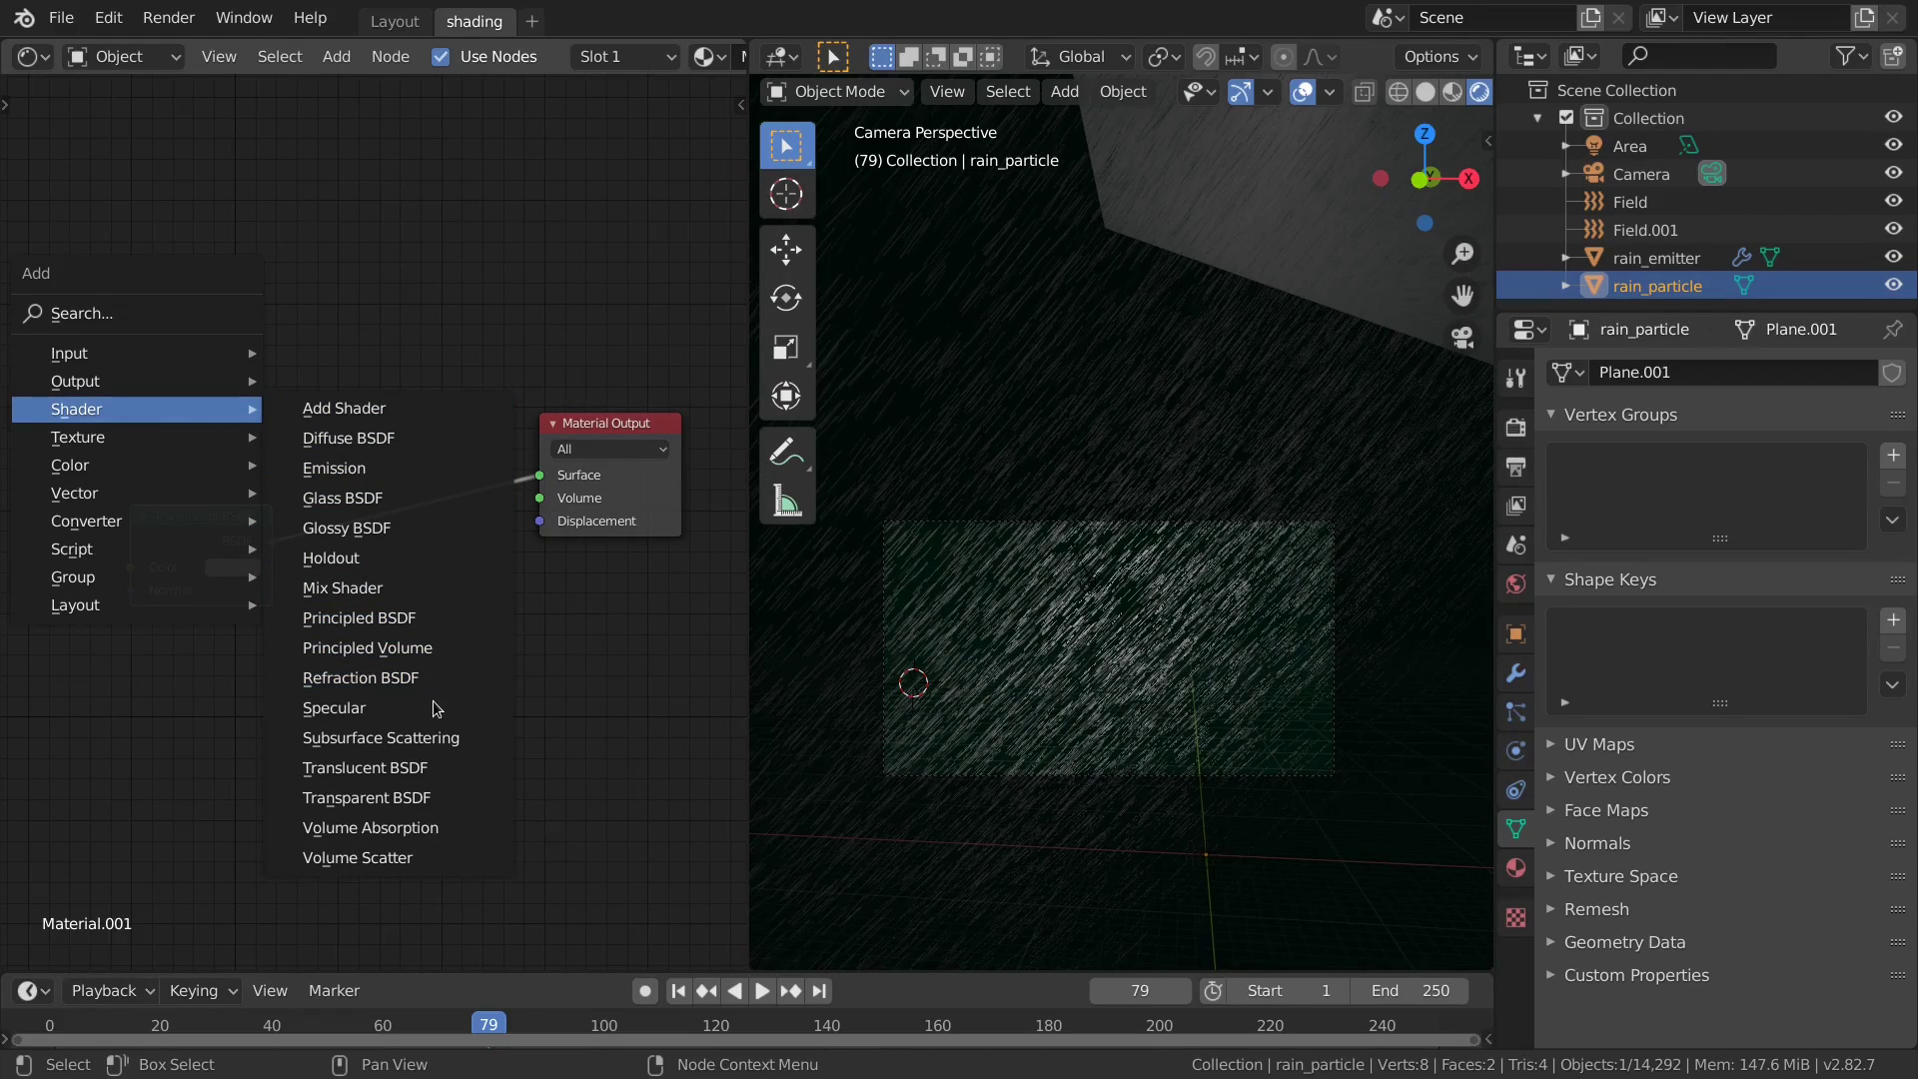
pyautogui.click(437, 798)
pyautogui.click(333, 499)
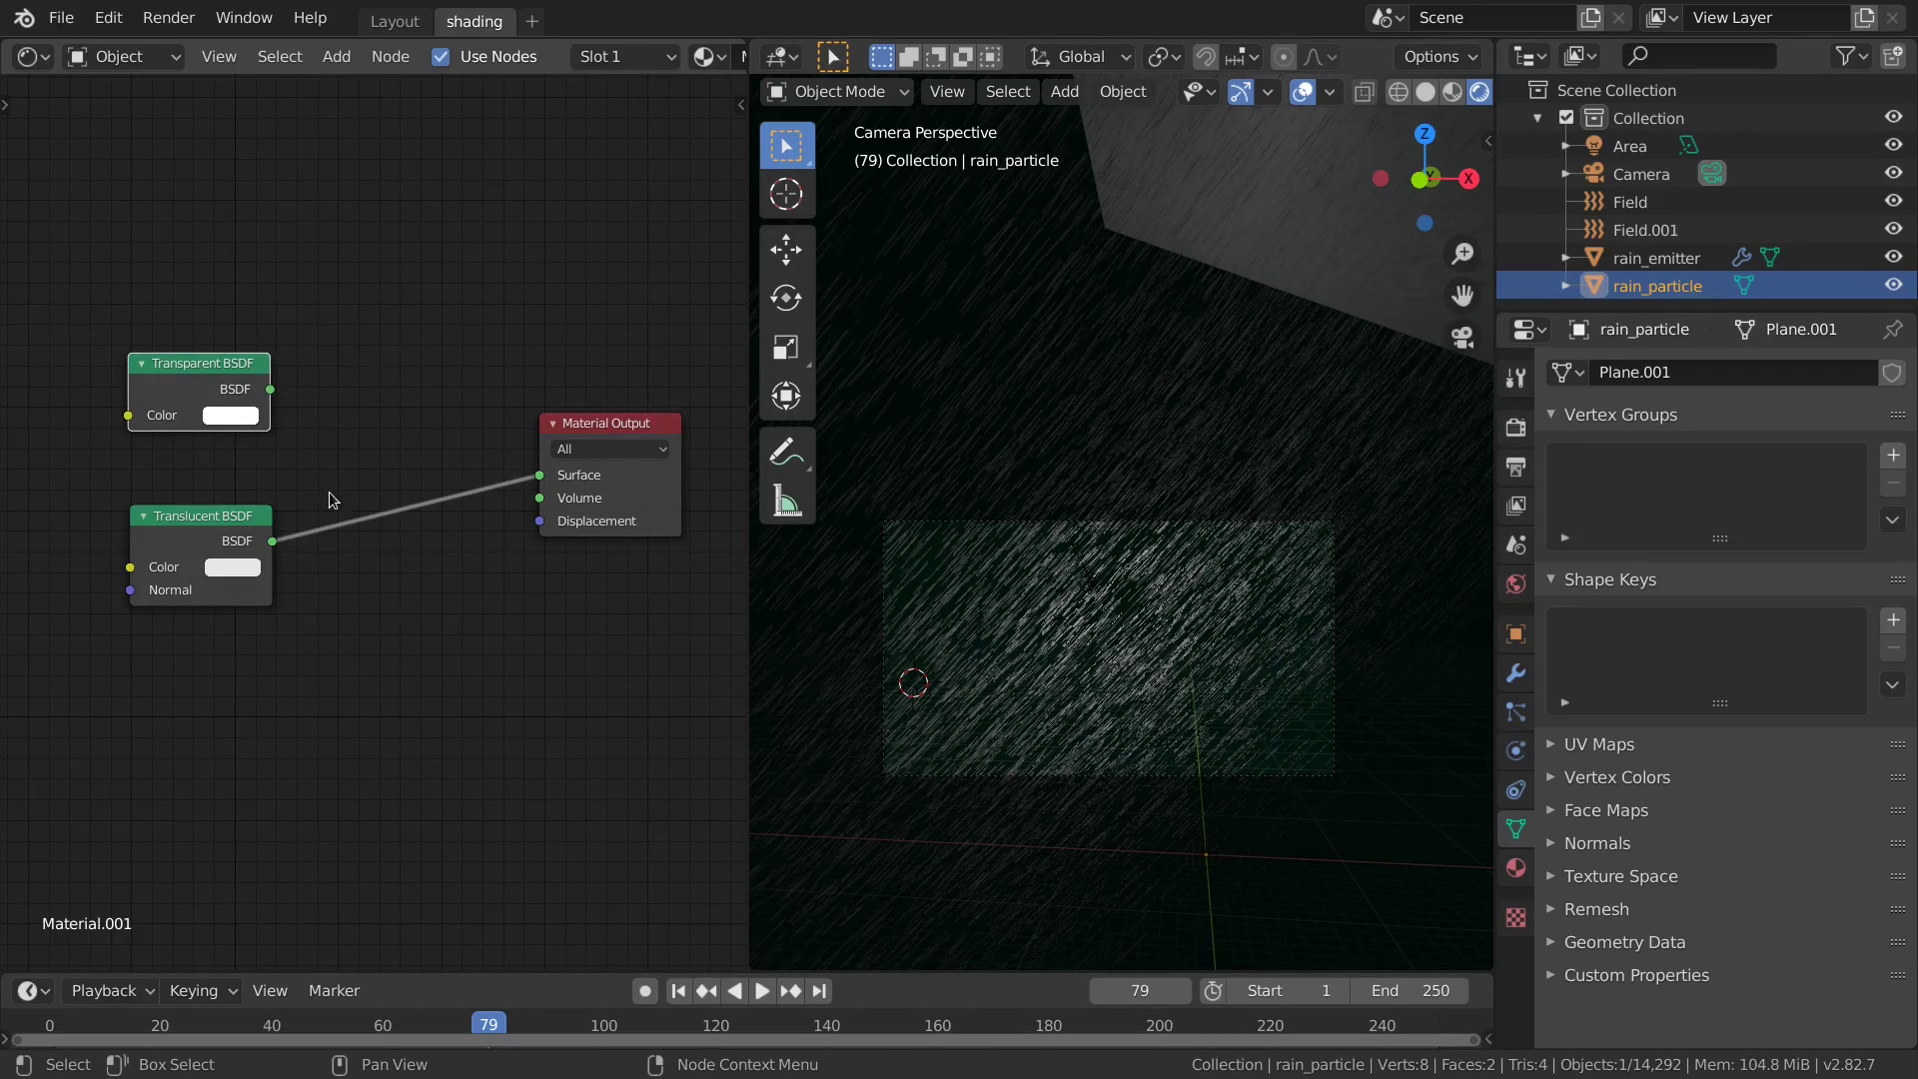
pyautogui.moveTo(332, 500); pyautogui.dragTo(396, 461, button='middle')
pyautogui.moveTo(235, 344); pyautogui.dragTo(237, 356)
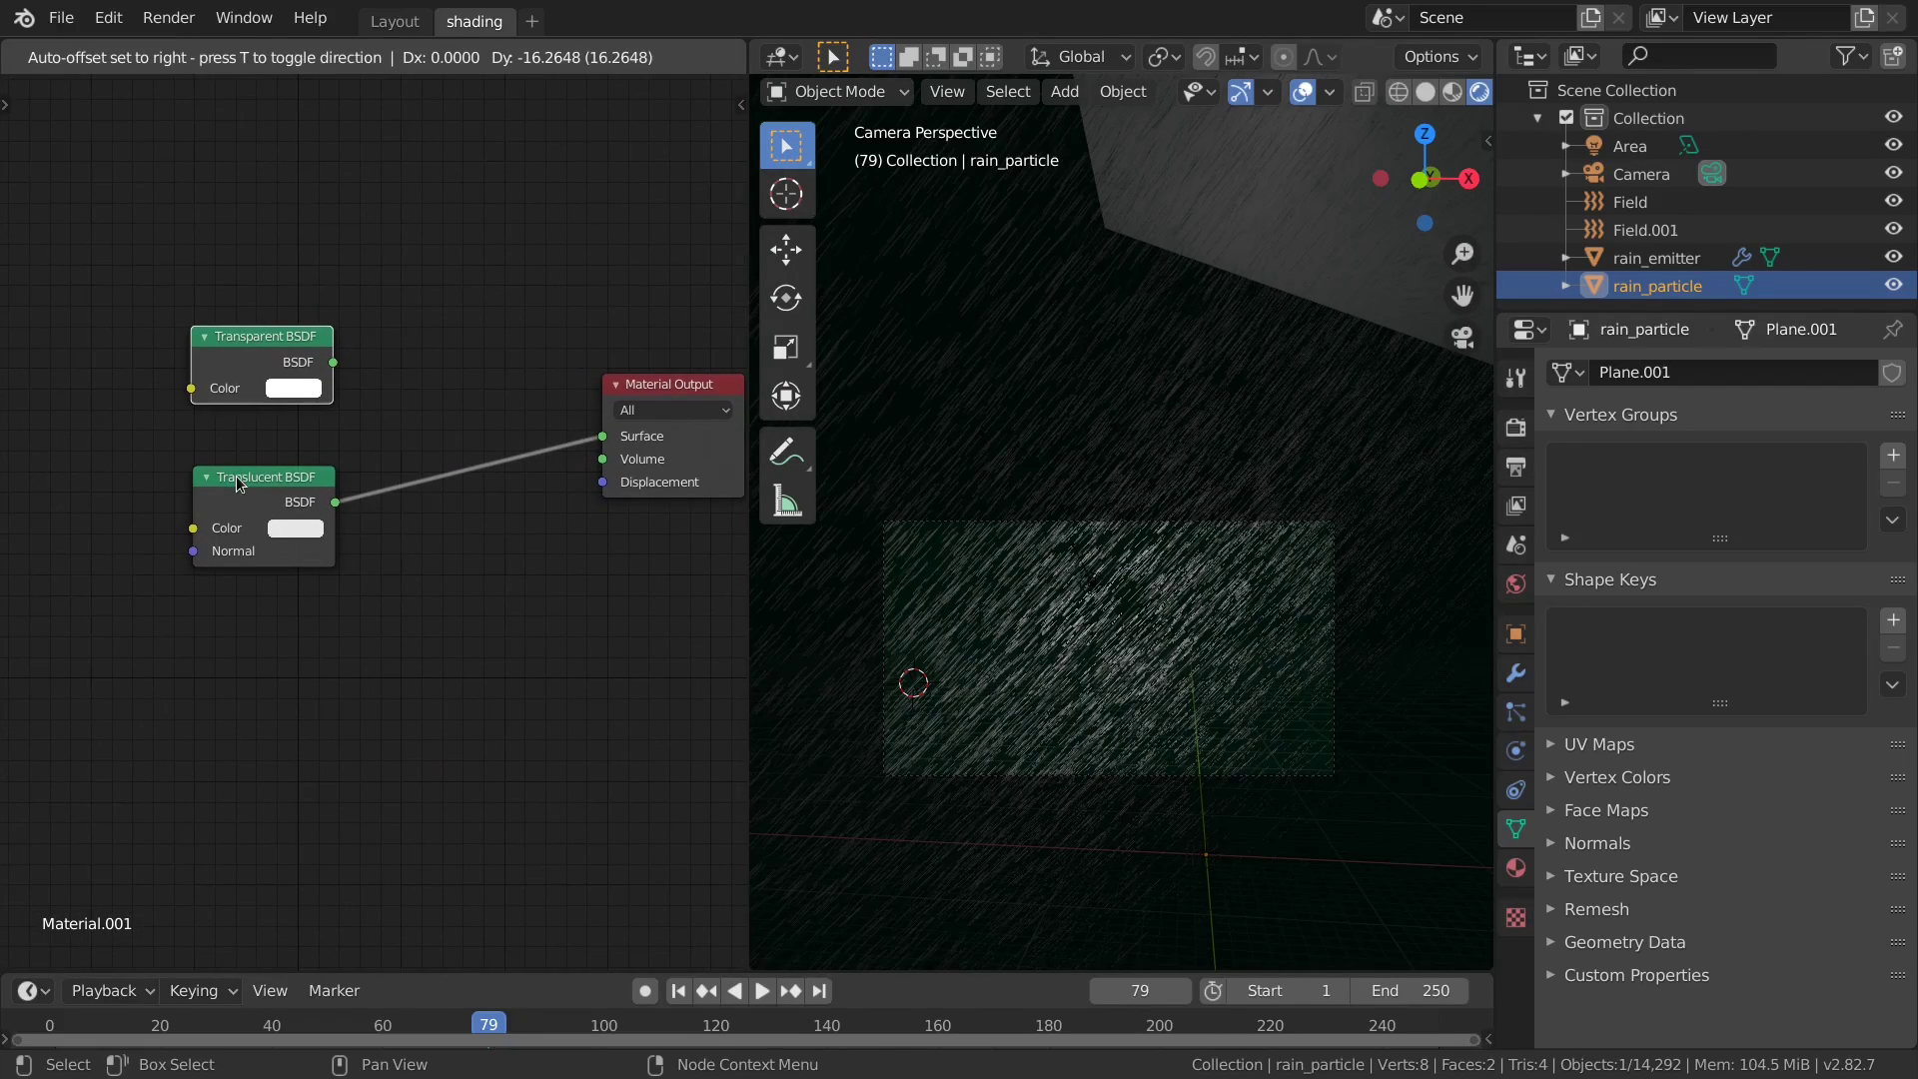
# Combine the Transparent and Translucent BSDFs through a Mix Shader feeding the Material Output's Surface, spacing the nodes apart.
pyautogui.moveTo(243, 495); pyautogui.dragTo(248, 489)
pyautogui.keyDown('shift'); pyautogui.click(251, 354); pyautogui.keyUp('shift')
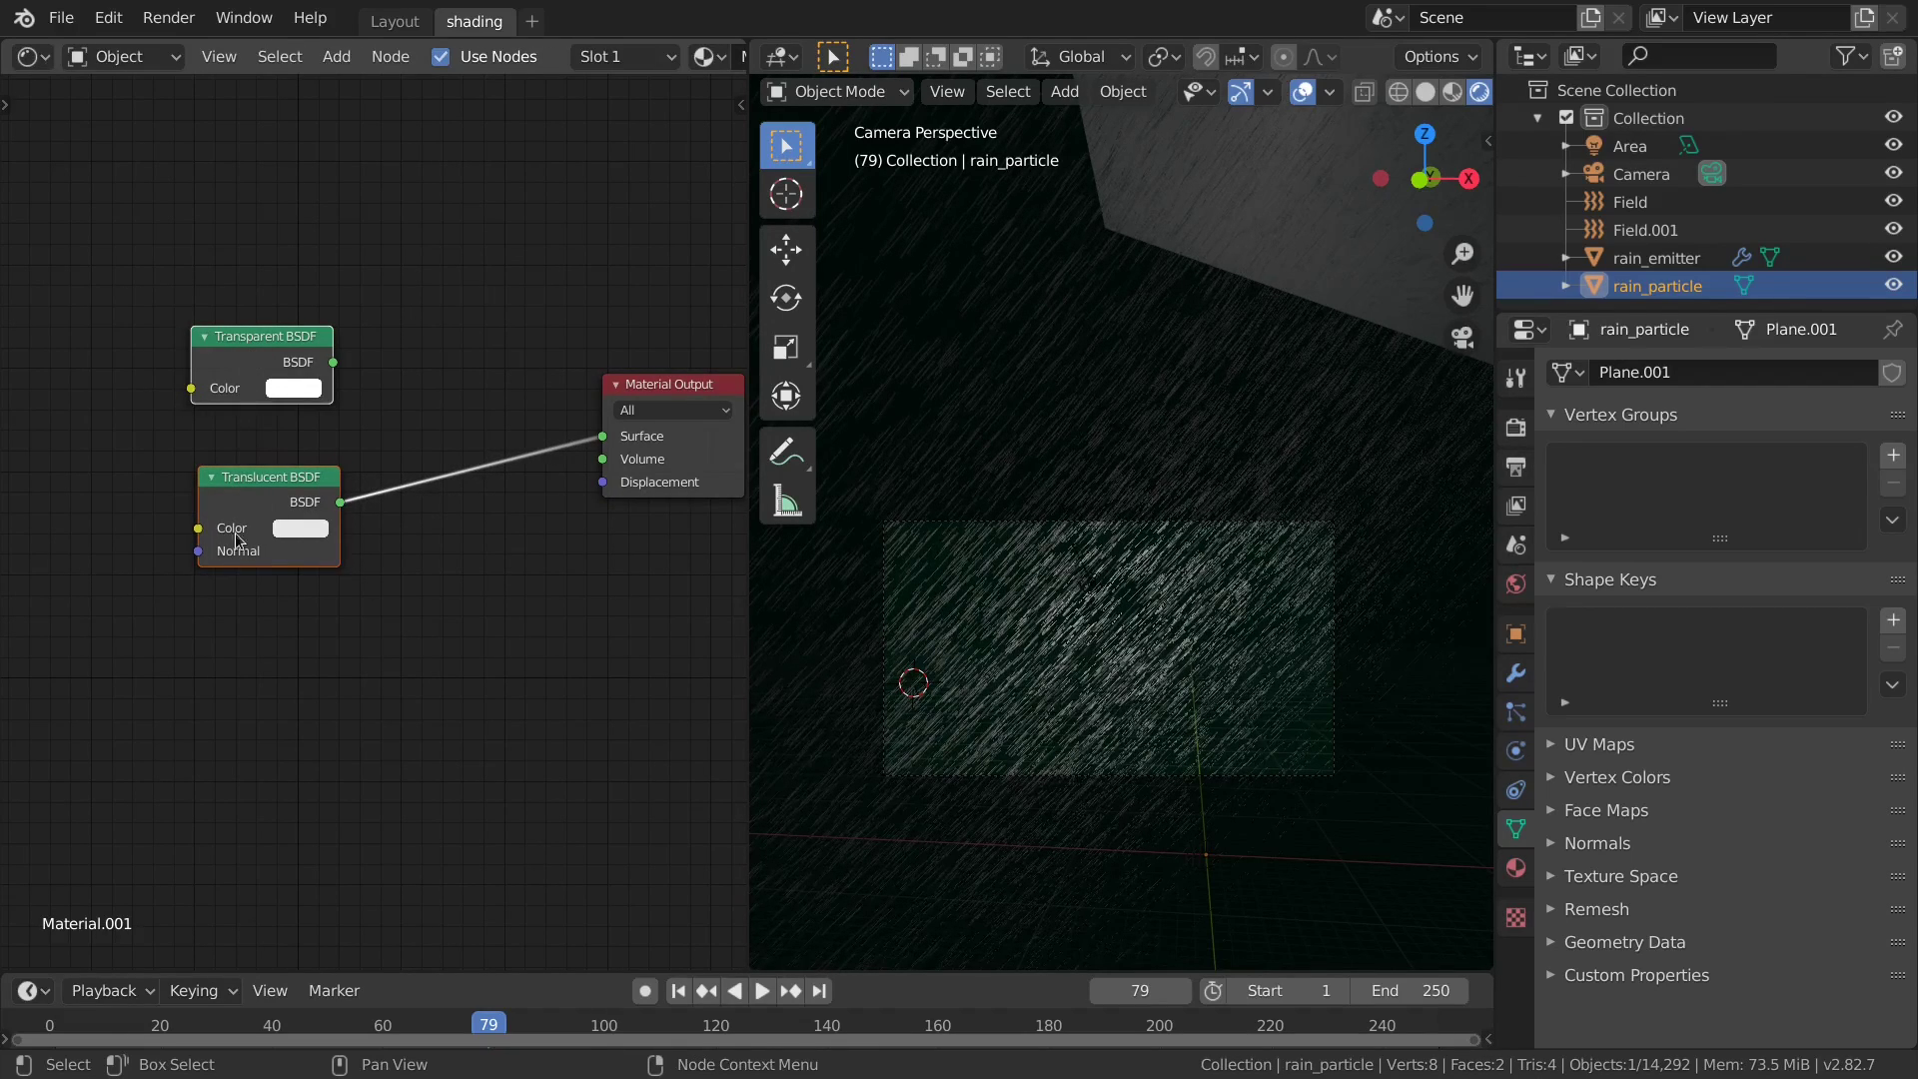
pyautogui.moveTo(646, 384); pyautogui.dragTo(658, 379)
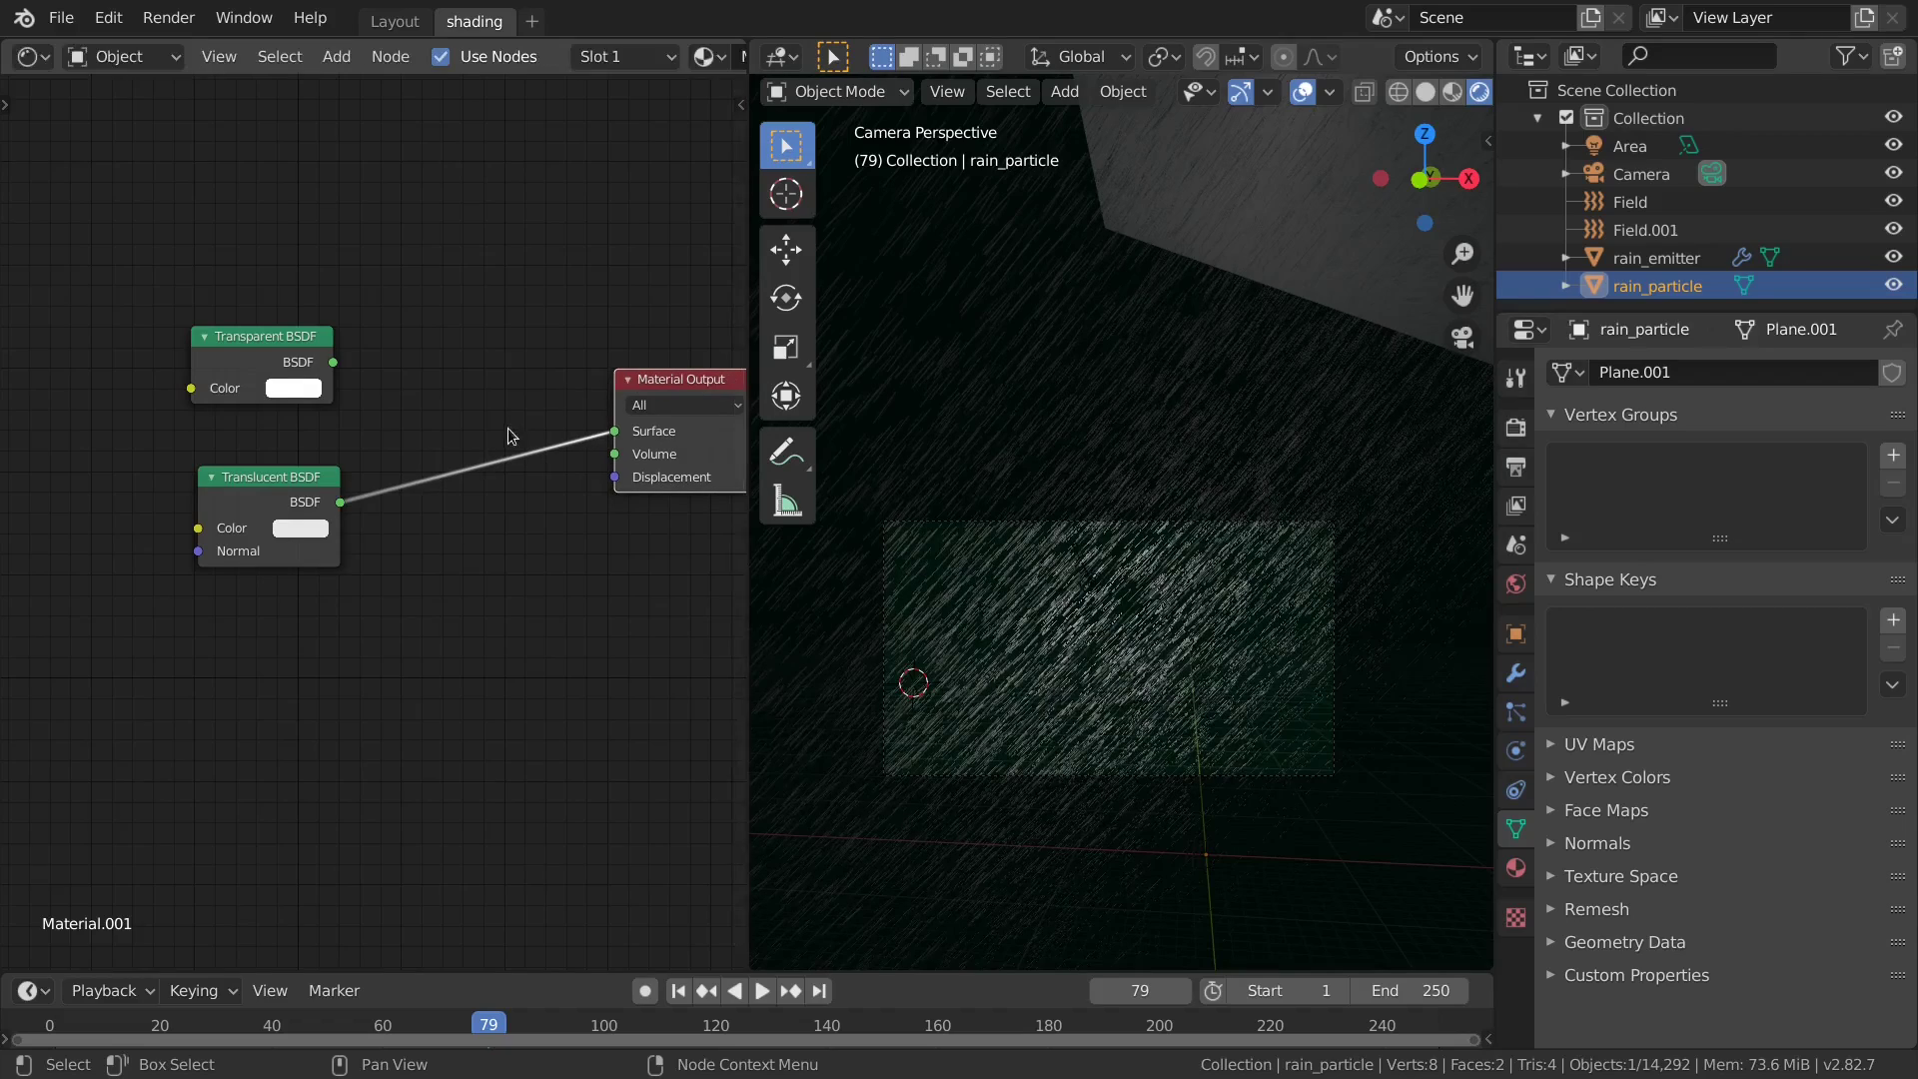
pyautogui.moveTo(505, 430); pyautogui.dragTo(448, 407, button='middle')
pyautogui.click(191, 332)
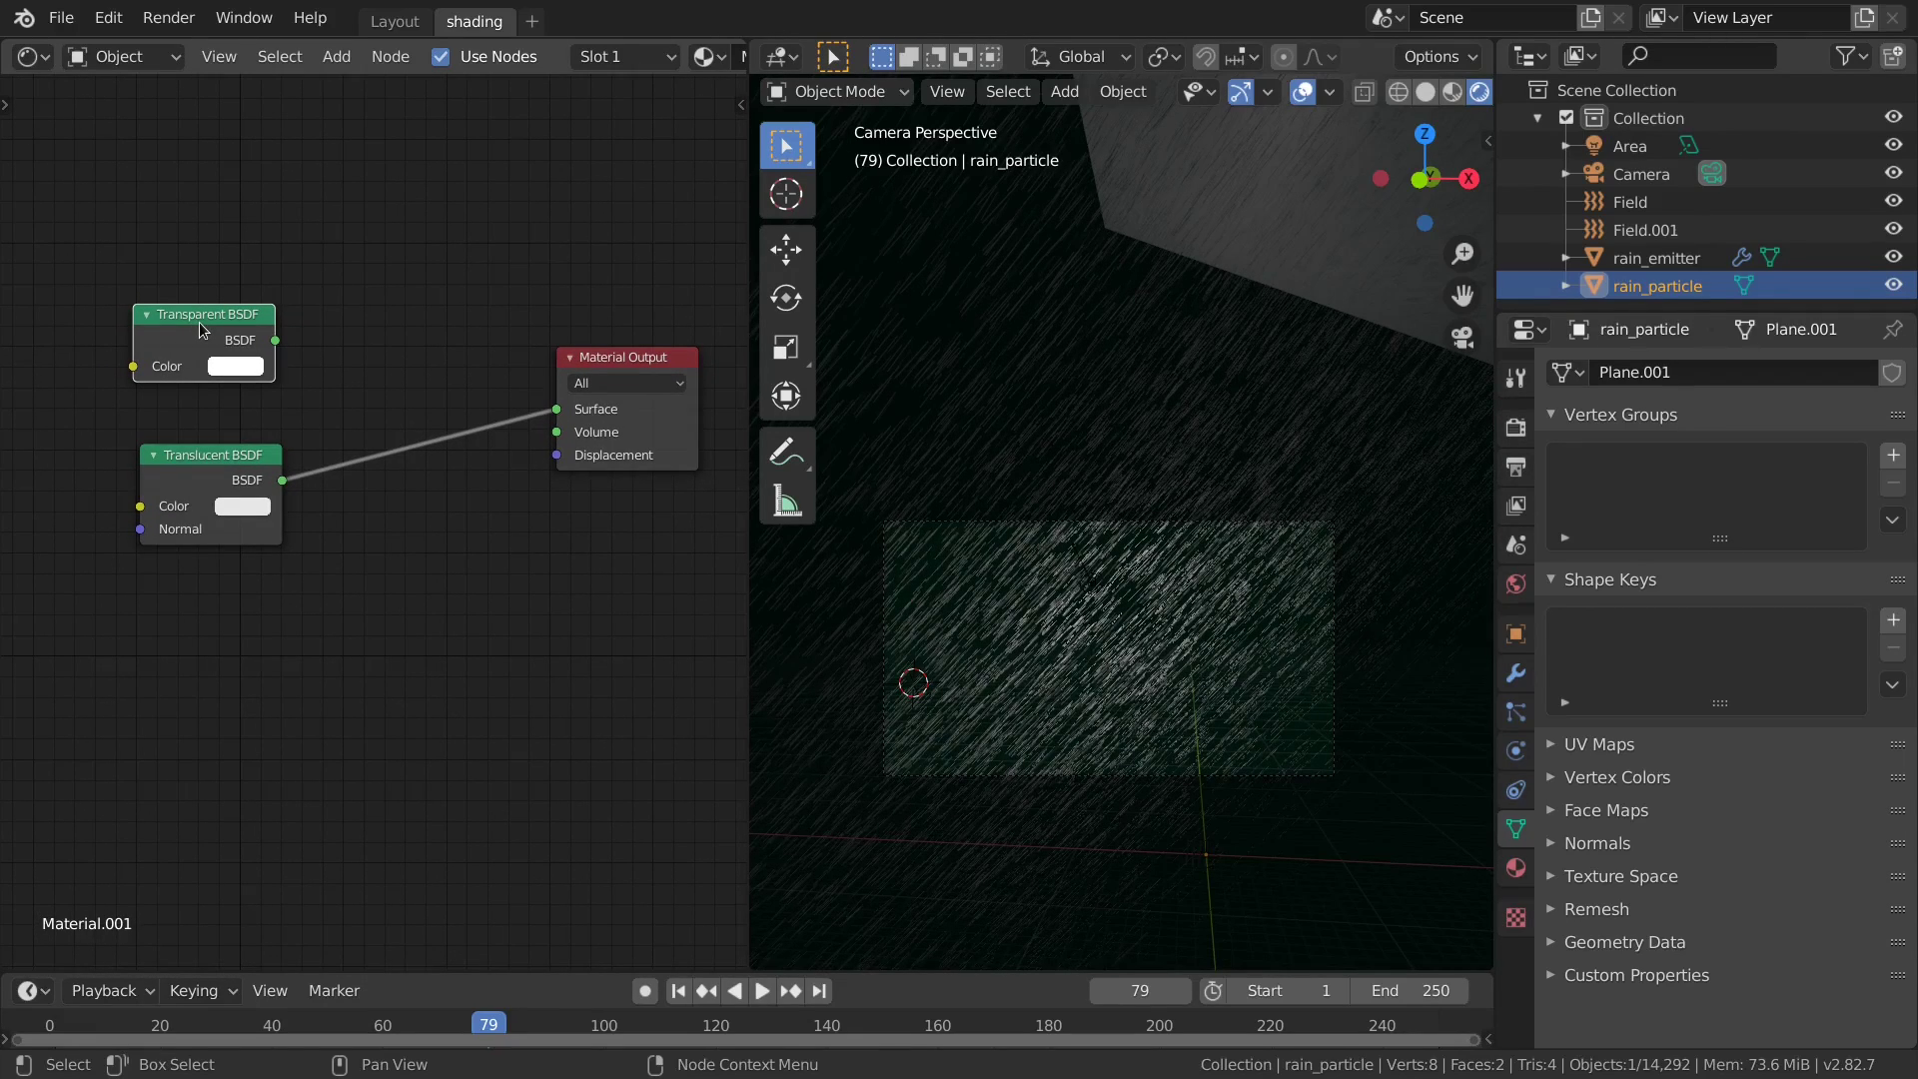
pyautogui.keyDown('shift'); pyautogui.click(186, 457); pyautogui.keyUp('shift')
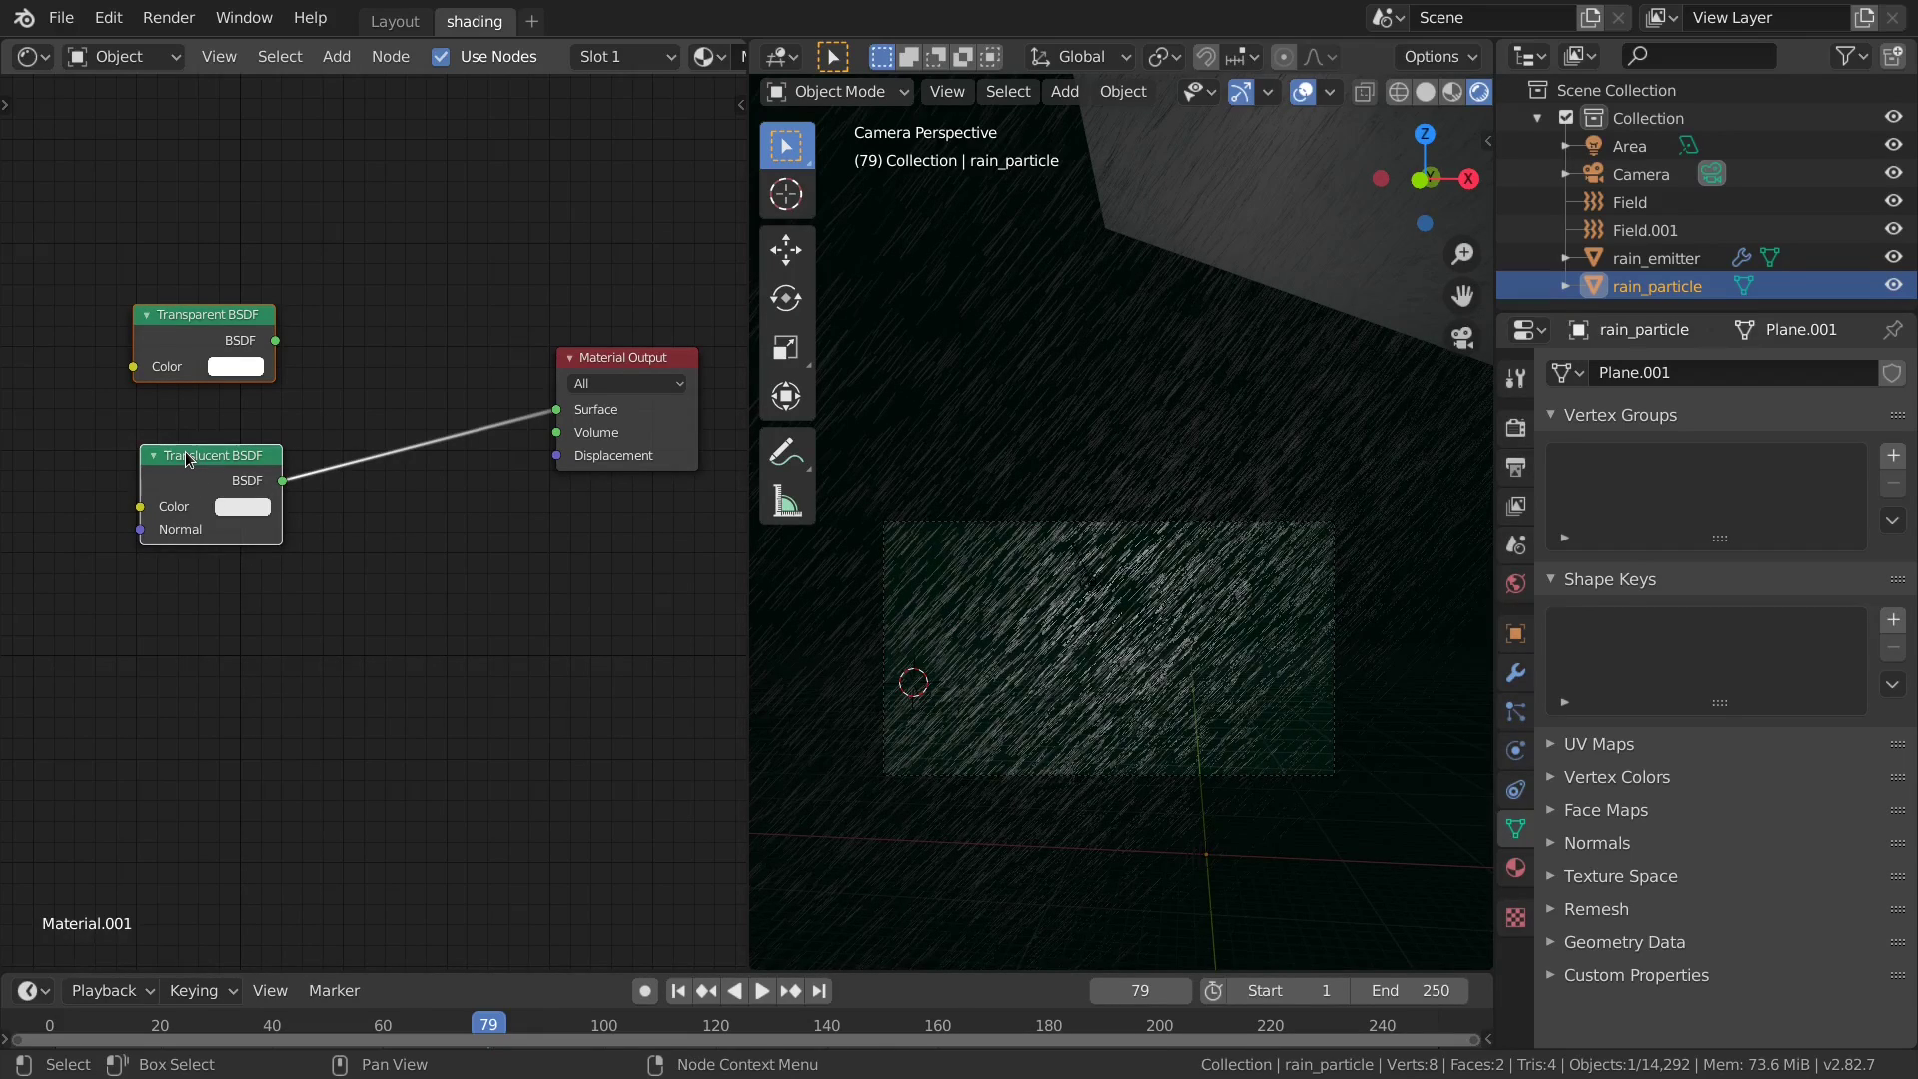
pyautogui.hotkey('ctrl', '0')
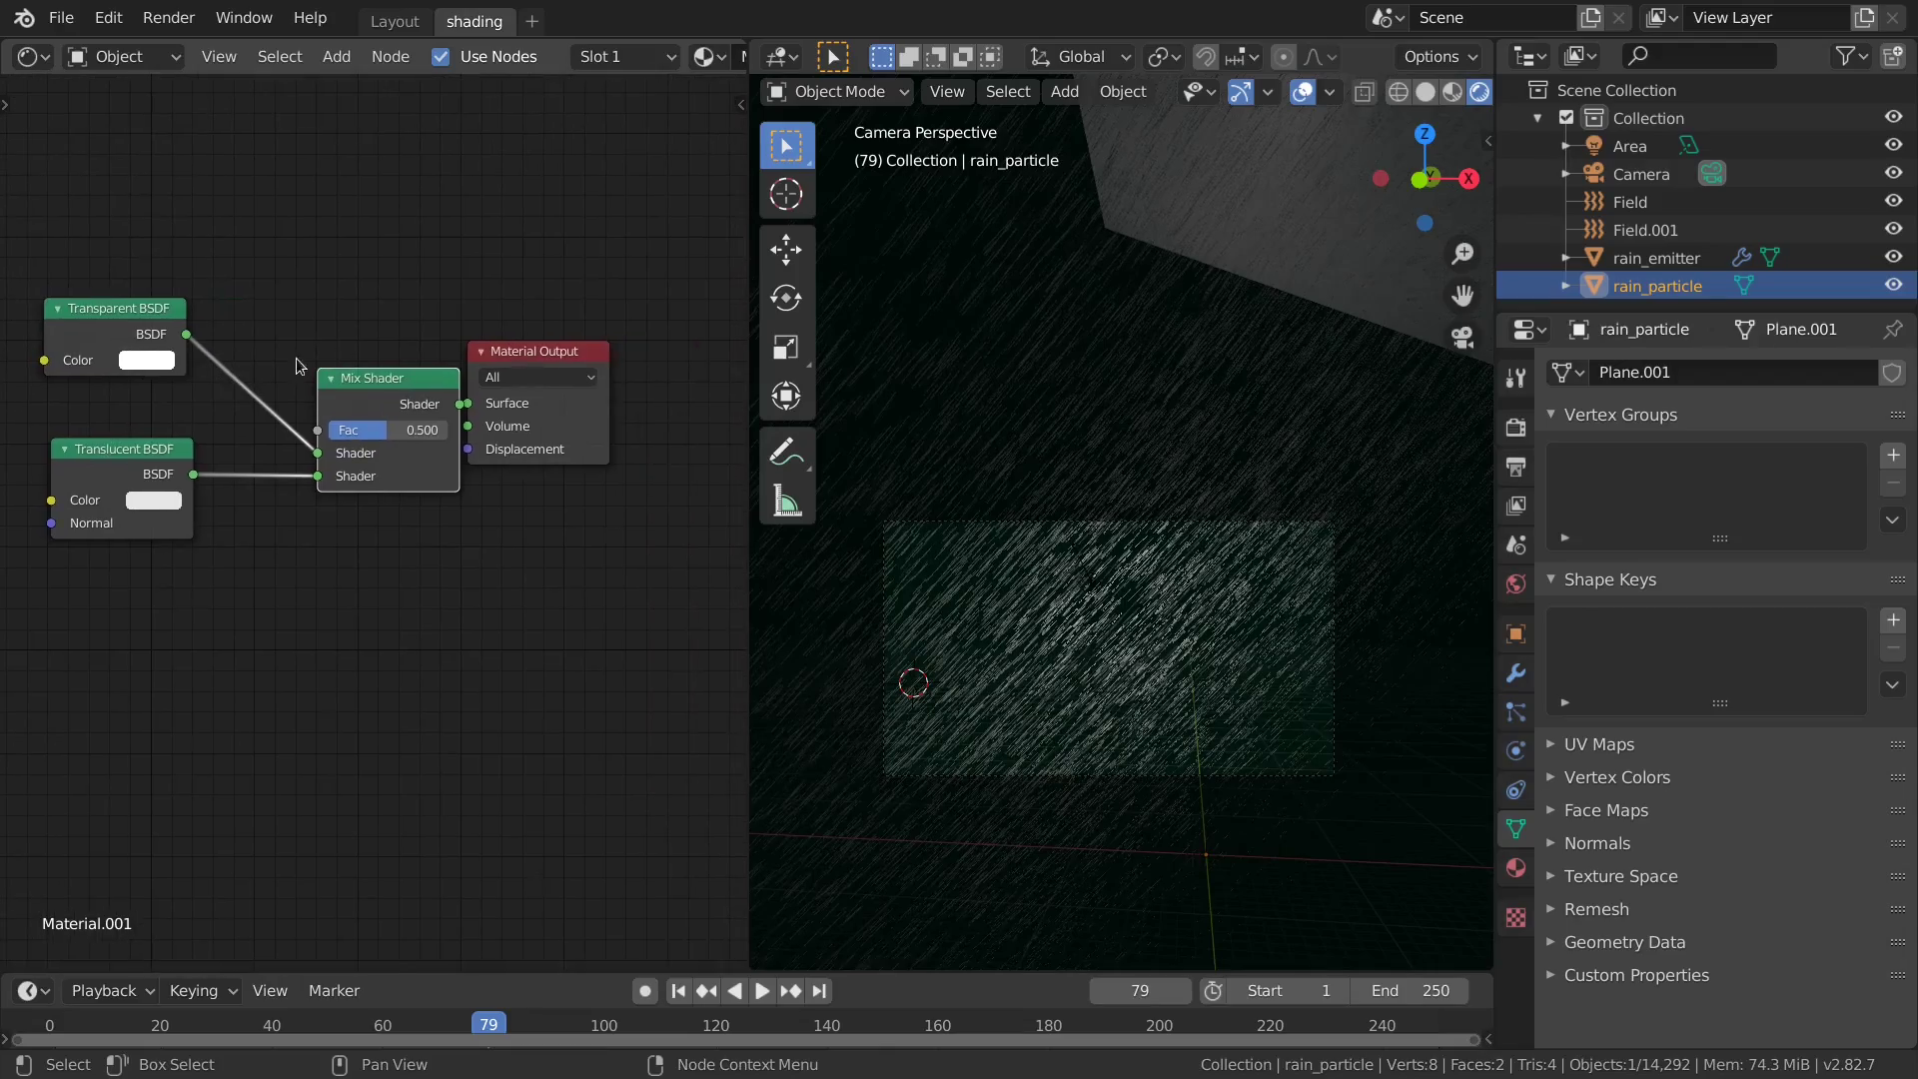
pyautogui.moveTo(519, 356); pyautogui.dragTo(596, 346)
pyautogui.moveTo(408, 384); pyautogui.dragTo(390, 355)
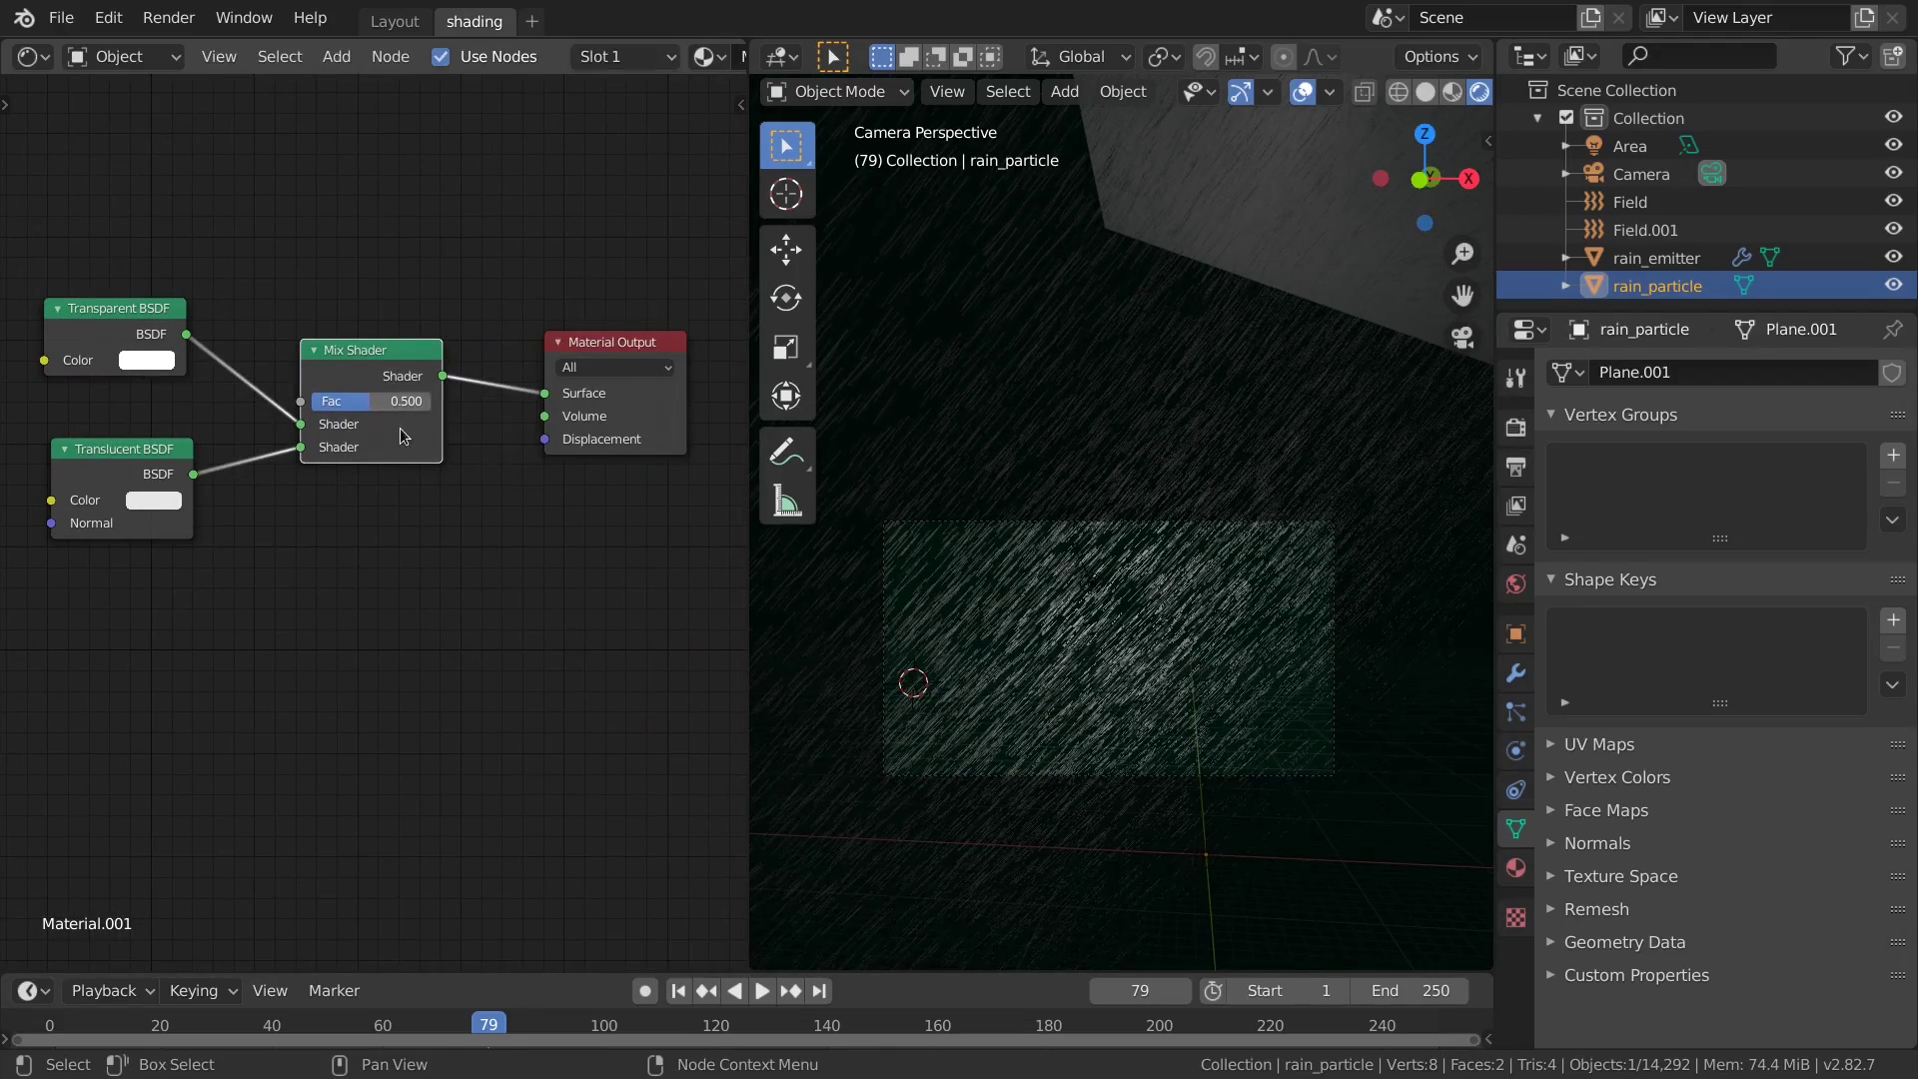
# Set the rain_particle material's blend mode to Alpha Blend.
pyautogui.scroll(3, 1182, 628)
pyautogui.keyDown('shift'); pyautogui.moveTo(1117, 662); pyautogui.dragTo(1176, 578, button='middle'); pyautogui.keyUp('shift')
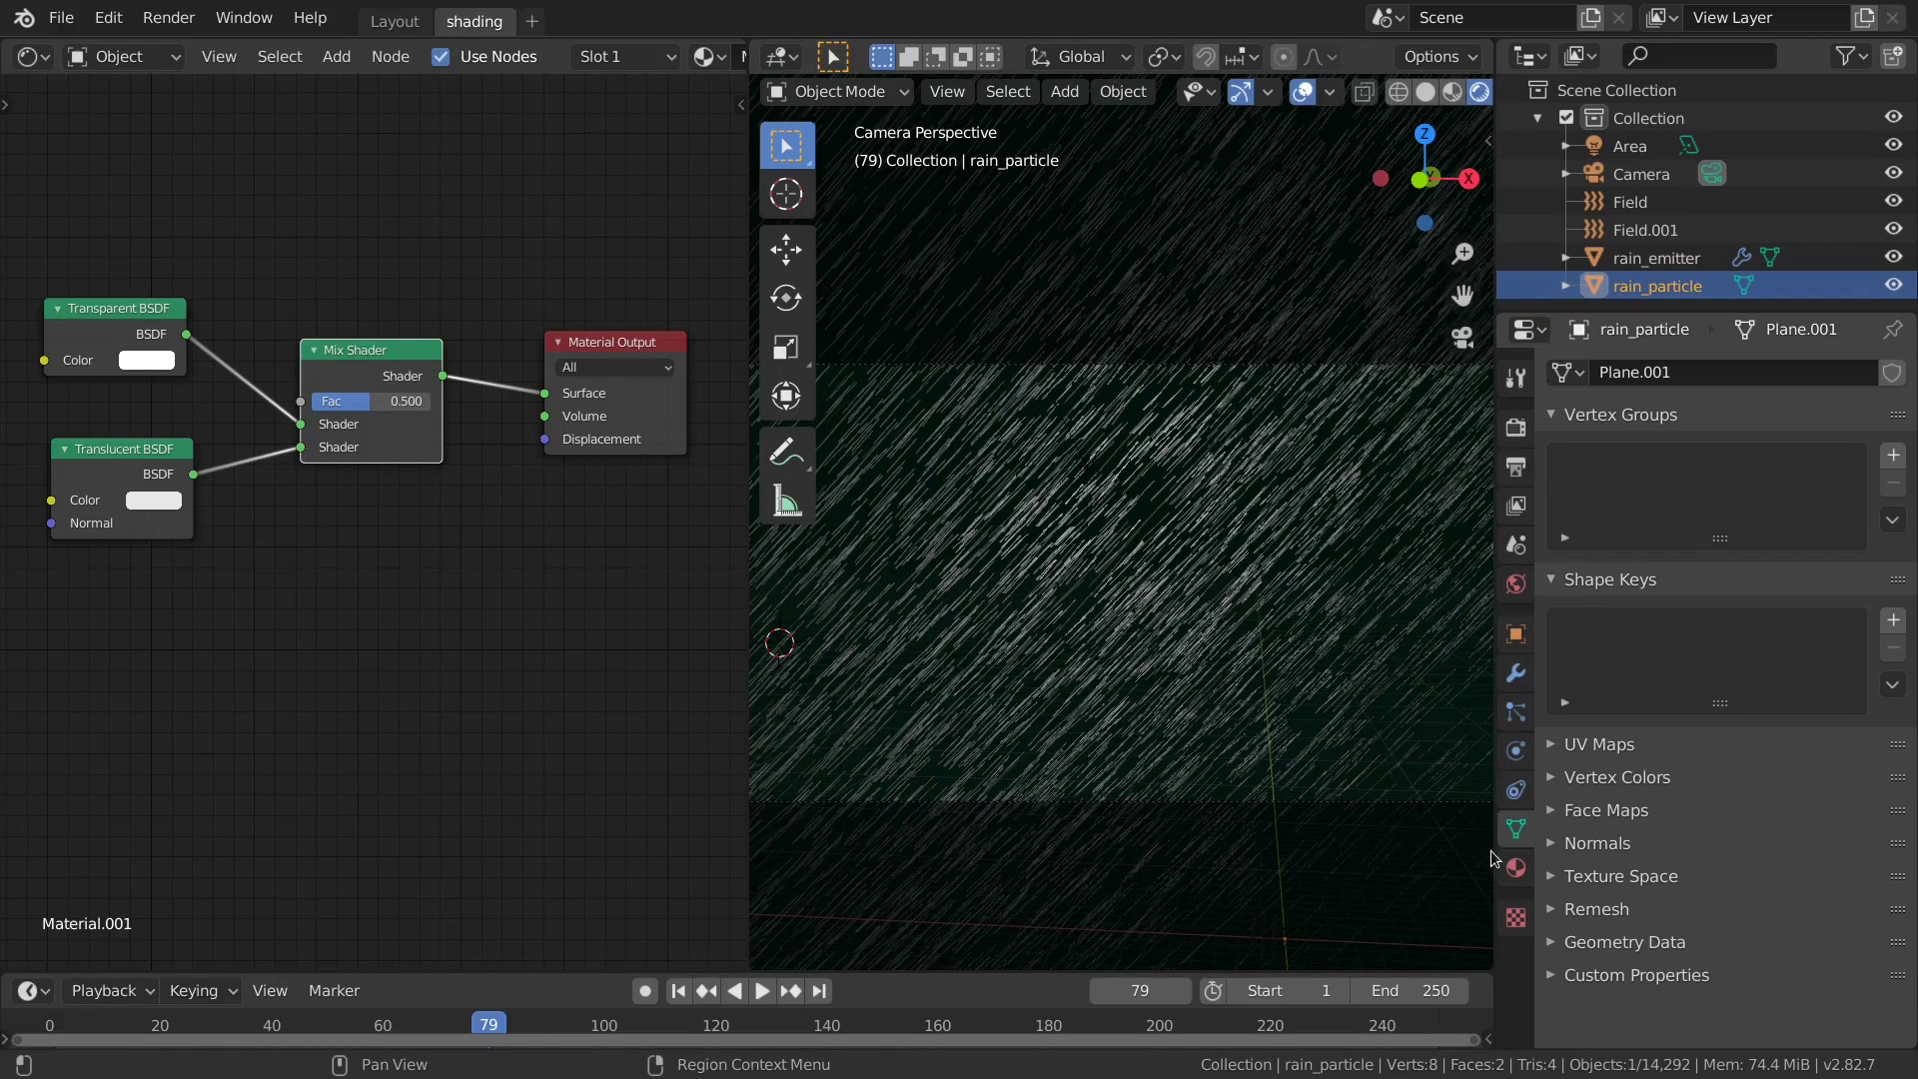
pyautogui.scroll(-4, 1650, 867)
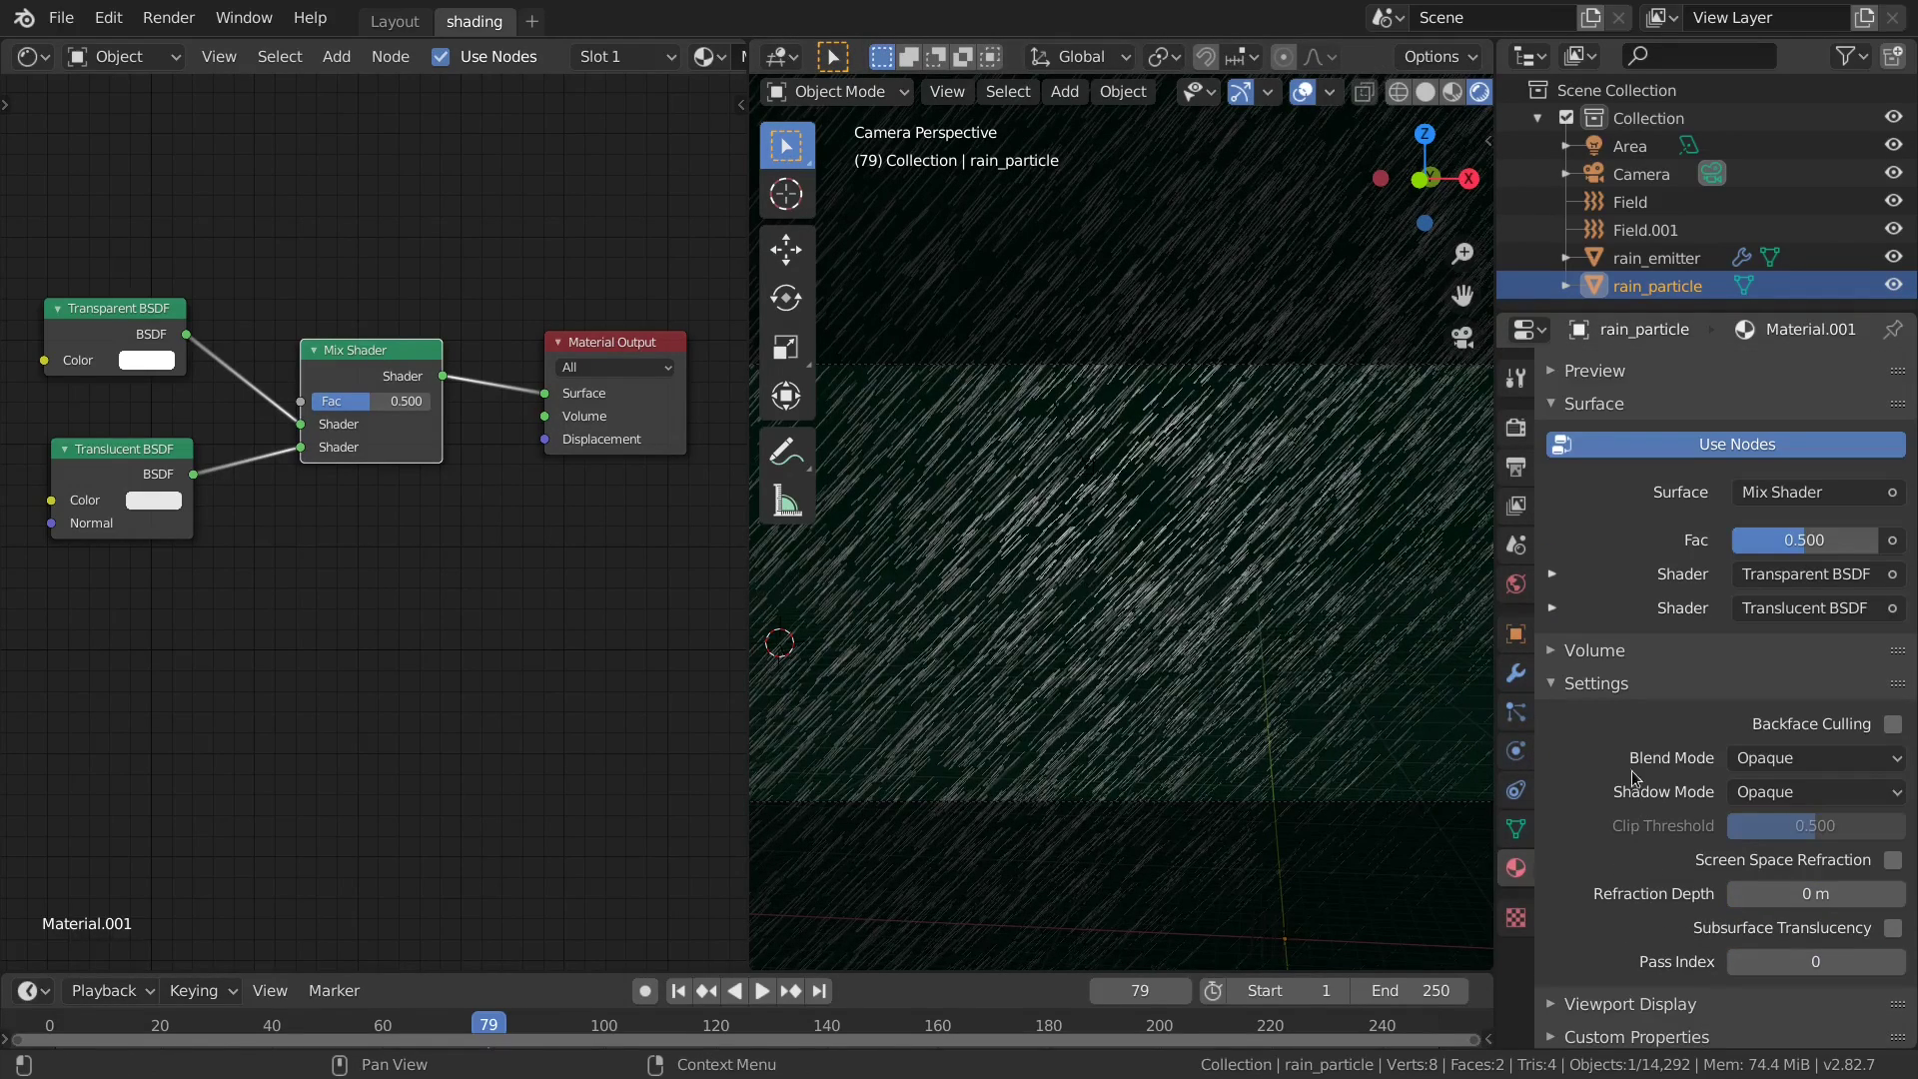
pyautogui.click(1785, 766)
pyautogui.click(1786, 765)
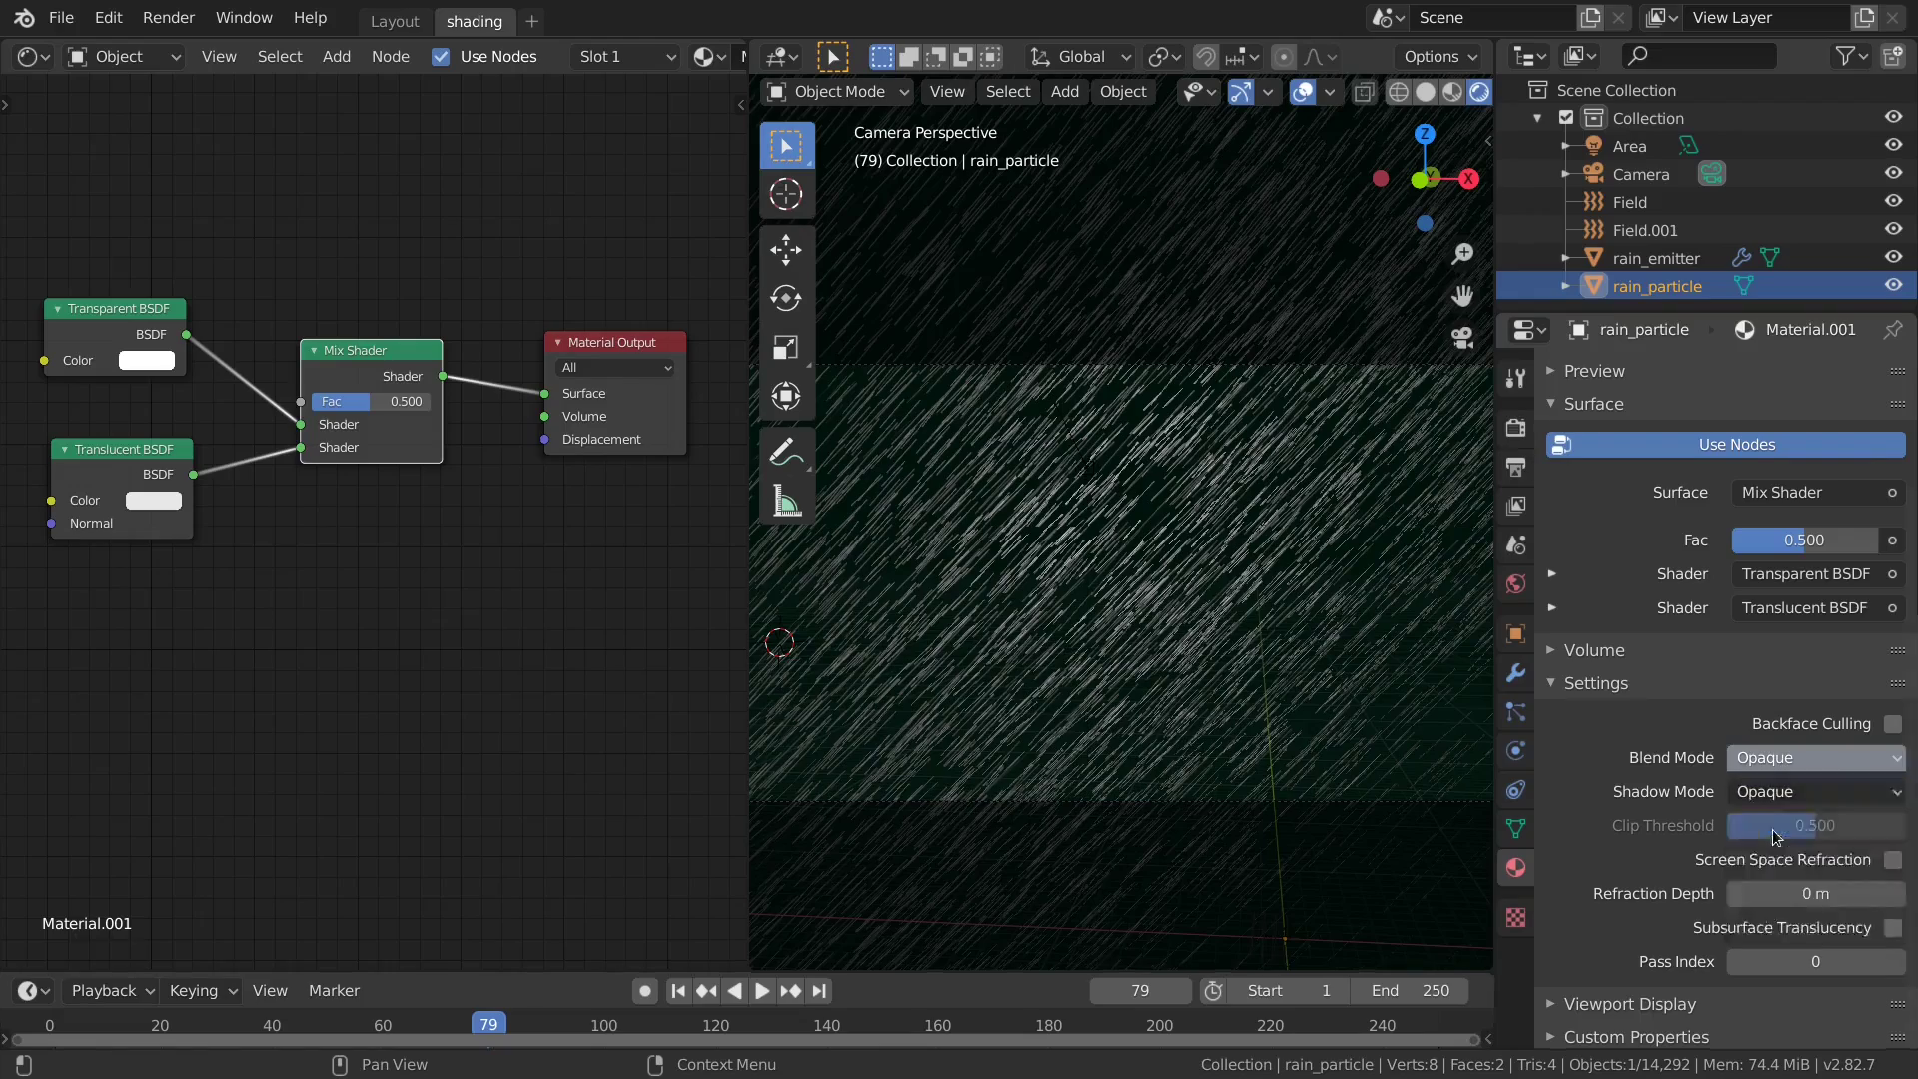
pyautogui.click(1781, 768)
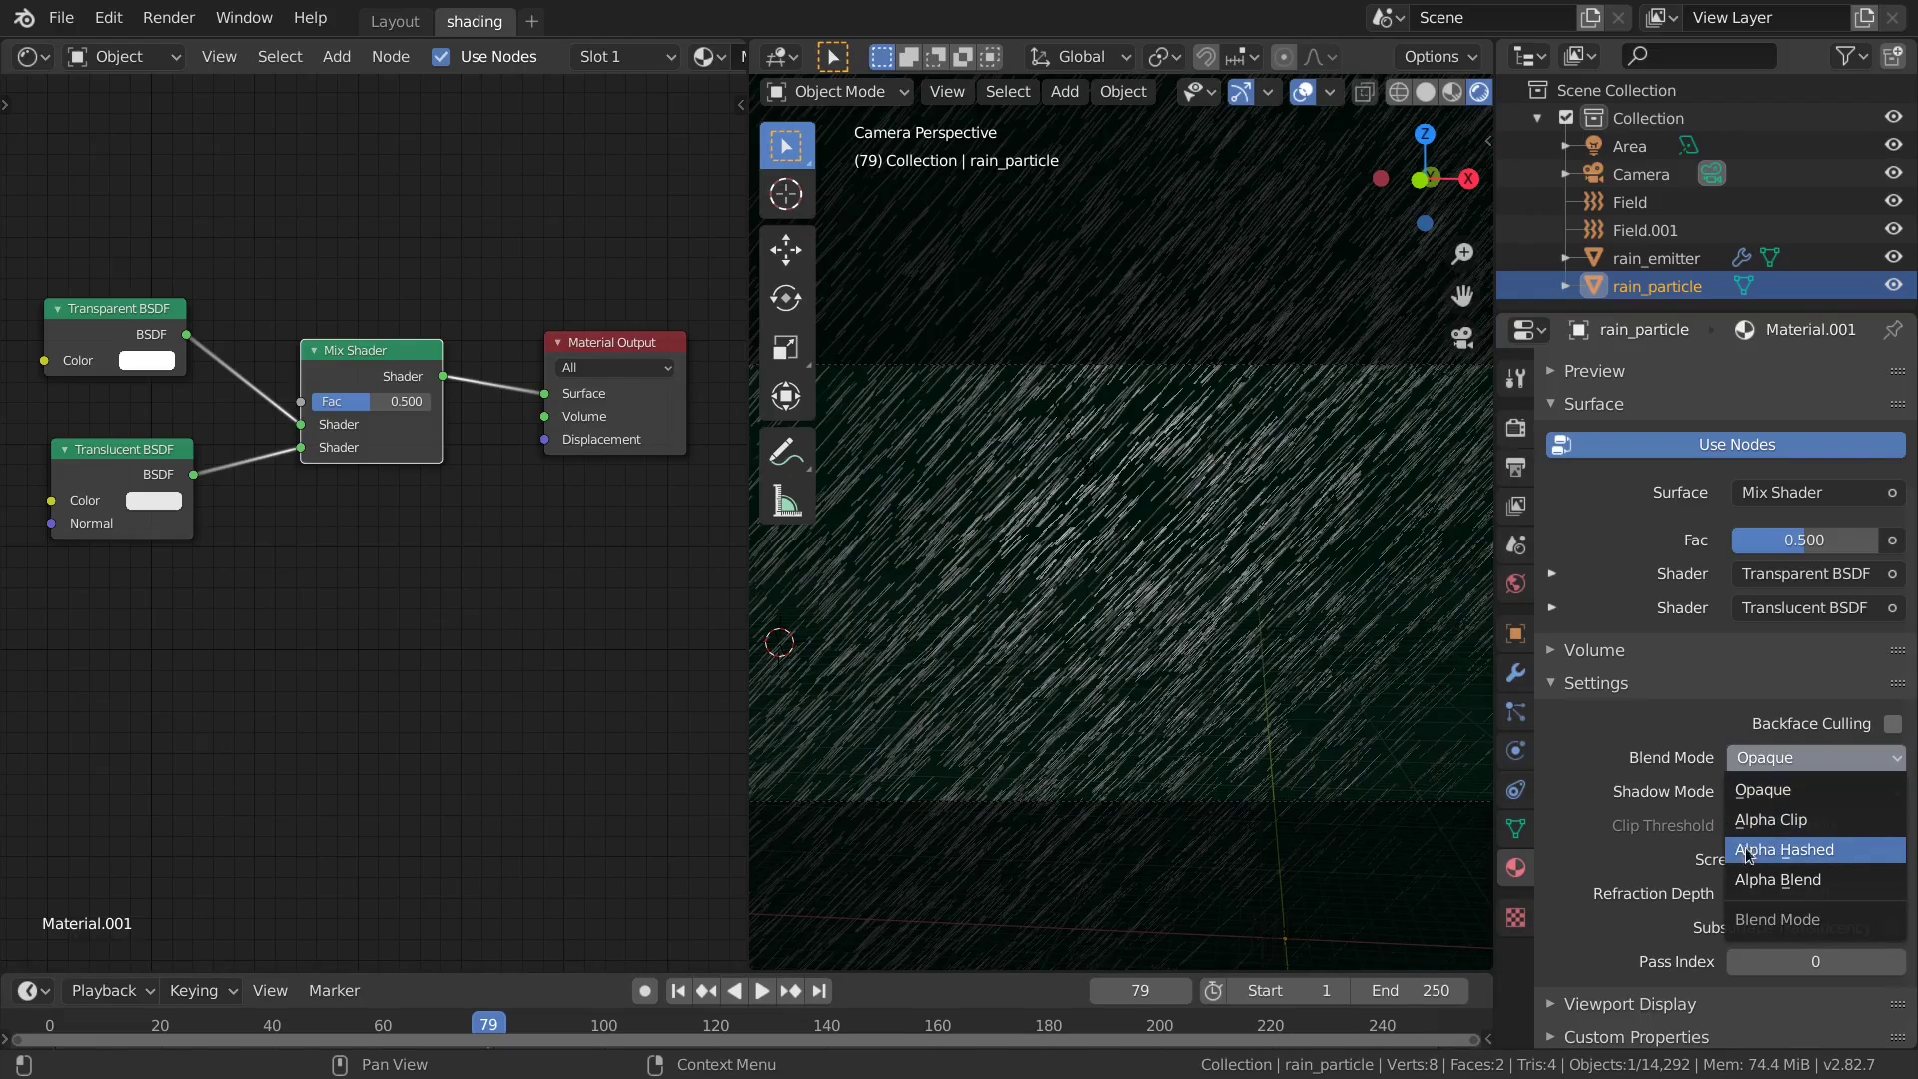
pyautogui.click(1788, 881)
# Lower the Mix Shader's factor to 0.079 so the raindrops are mostly transparent.
pyautogui.scroll(2, 398, 418)
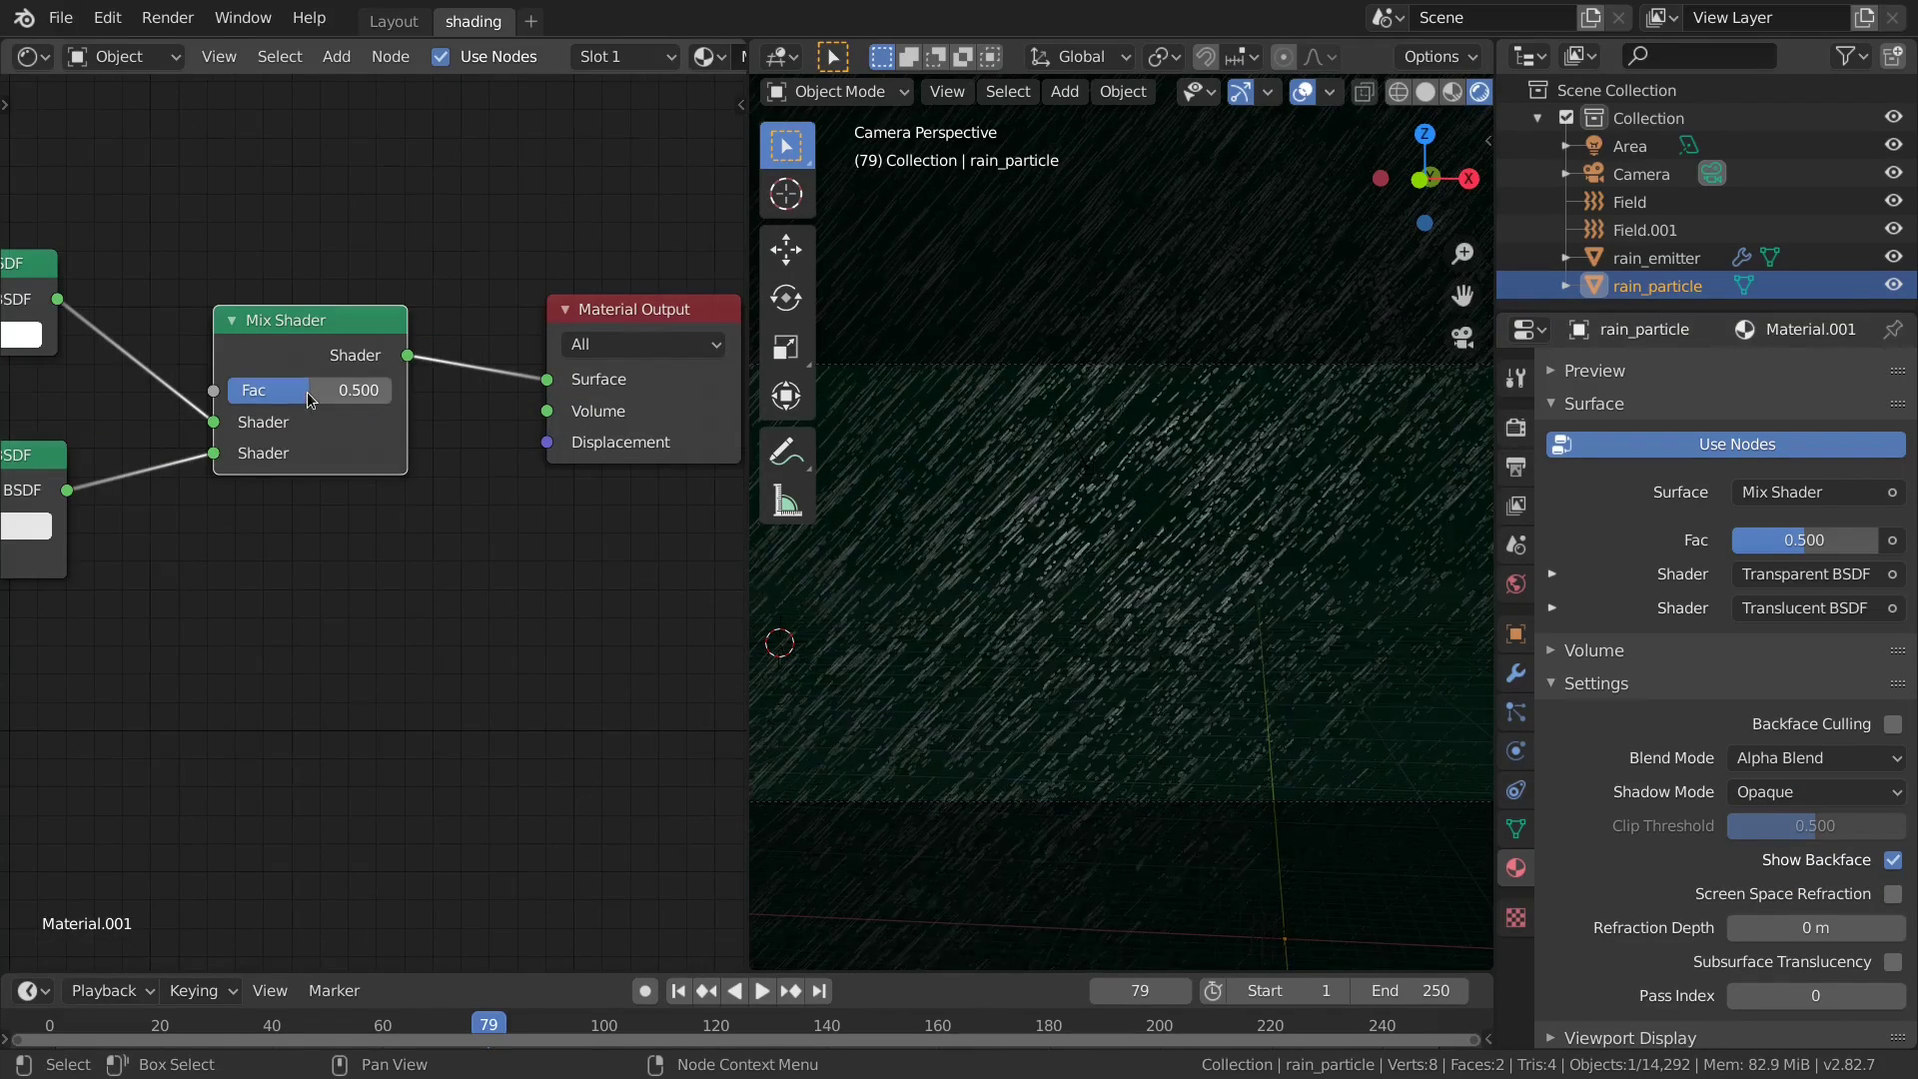
pyautogui.moveTo(309, 390); pyautogui.dragTo(264, 390)
pyautogui.moveTo(1762, 540); pyautogui.dragTo(1742, 539)
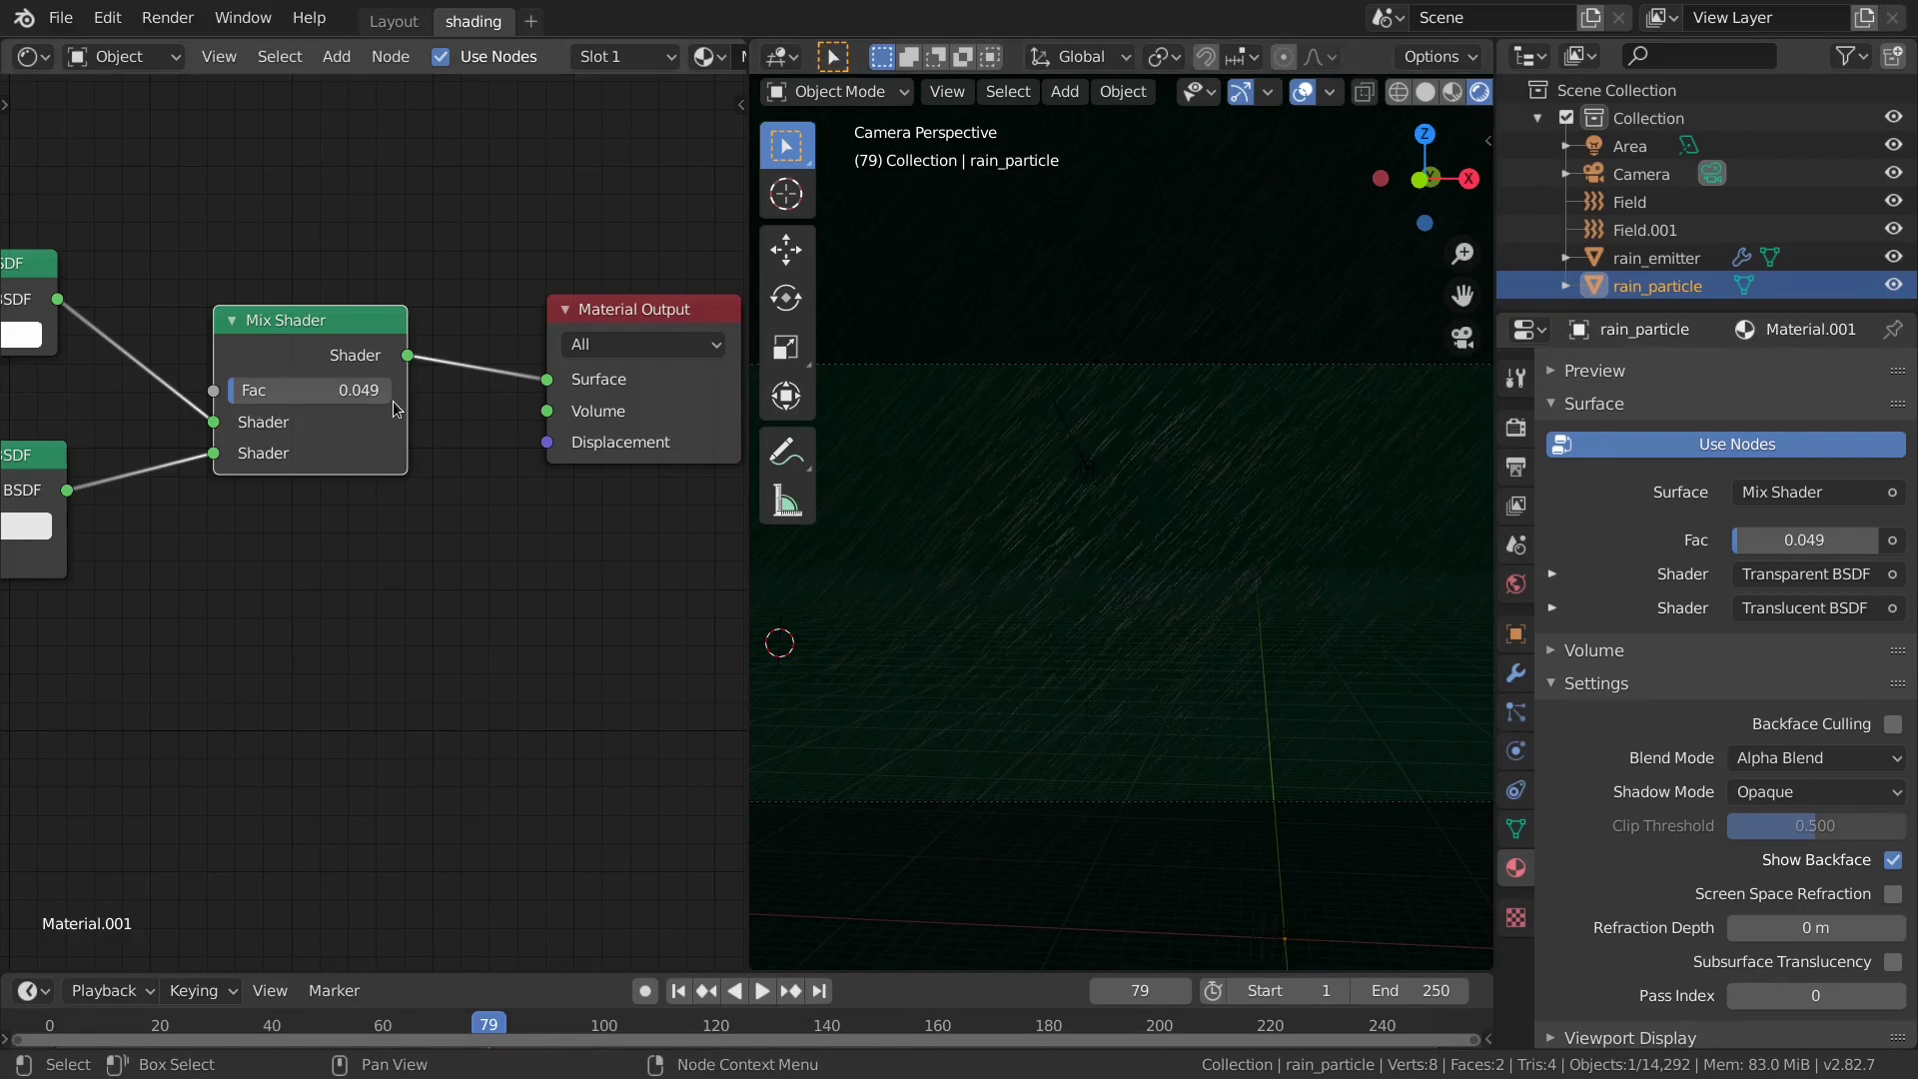
pyautogui.scroll(1, 232, 407)
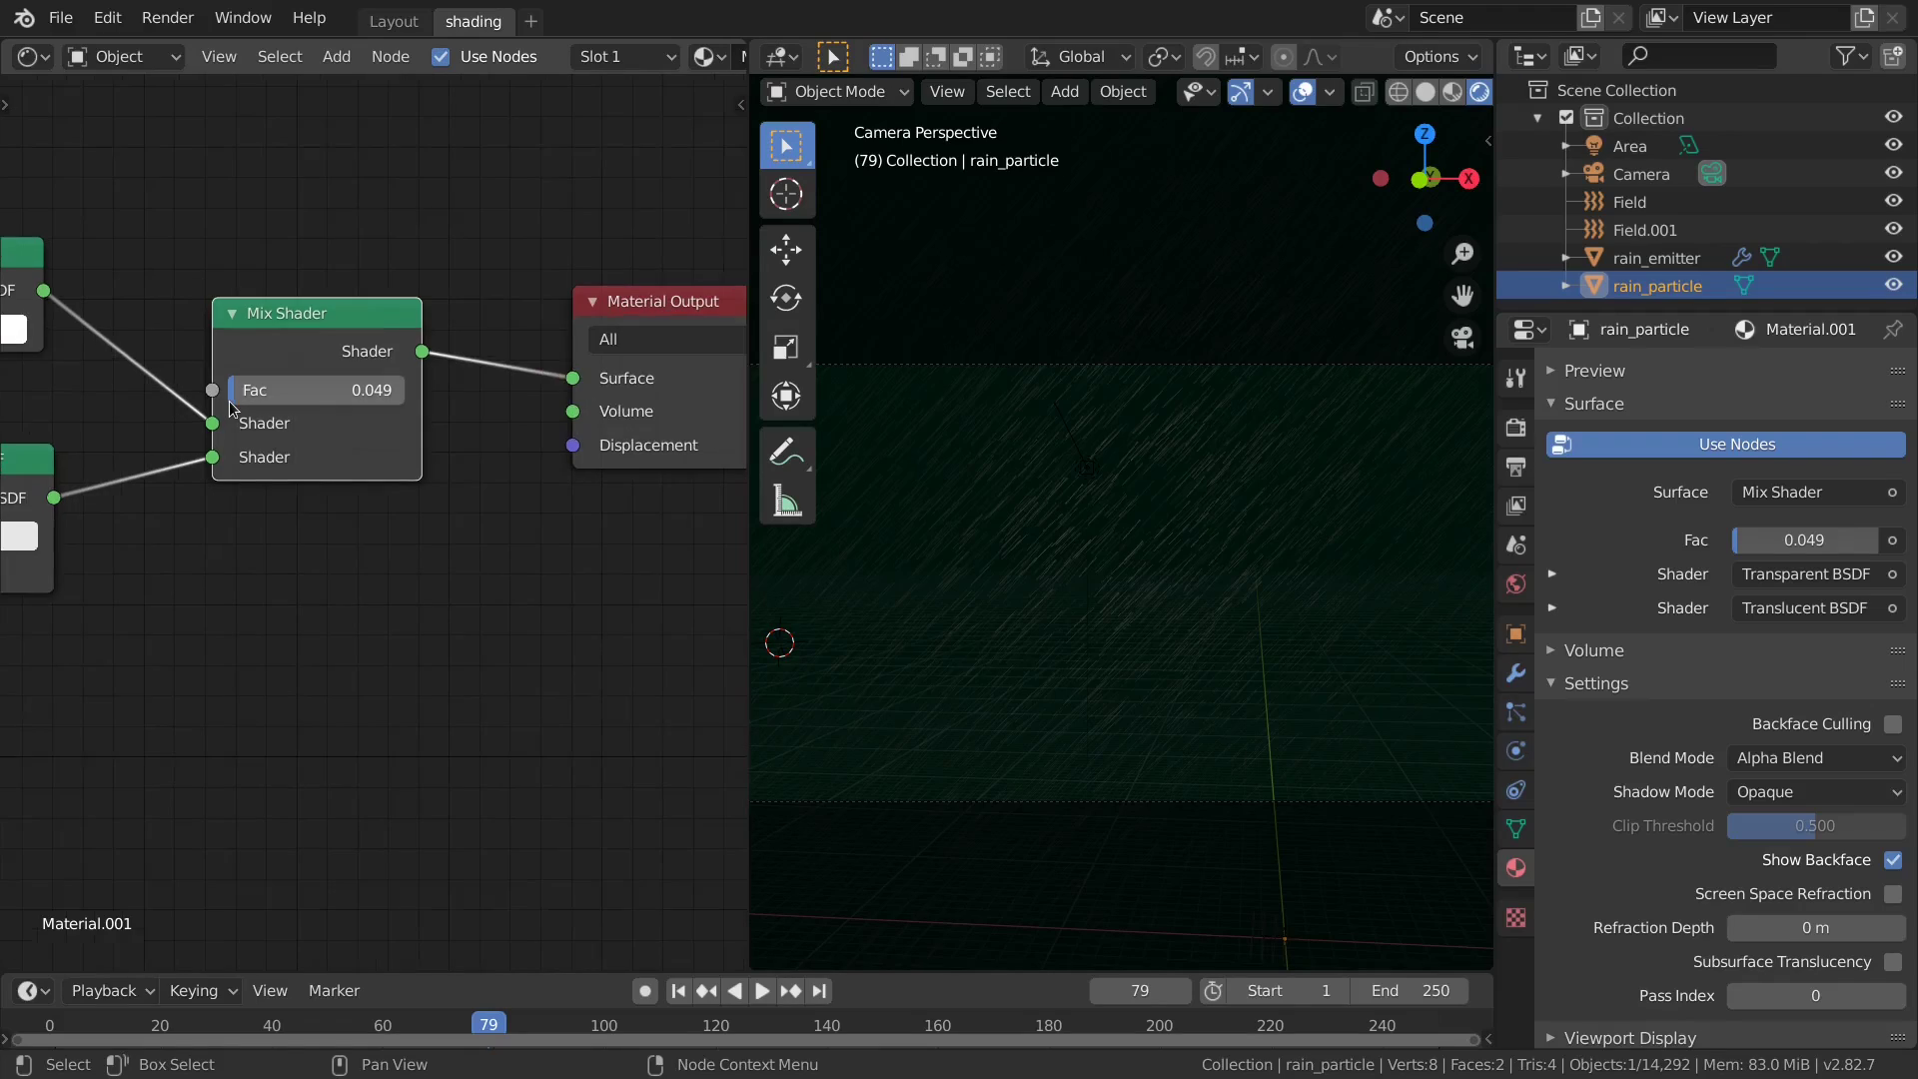
pyautogui.scroll(1, 238, 397)
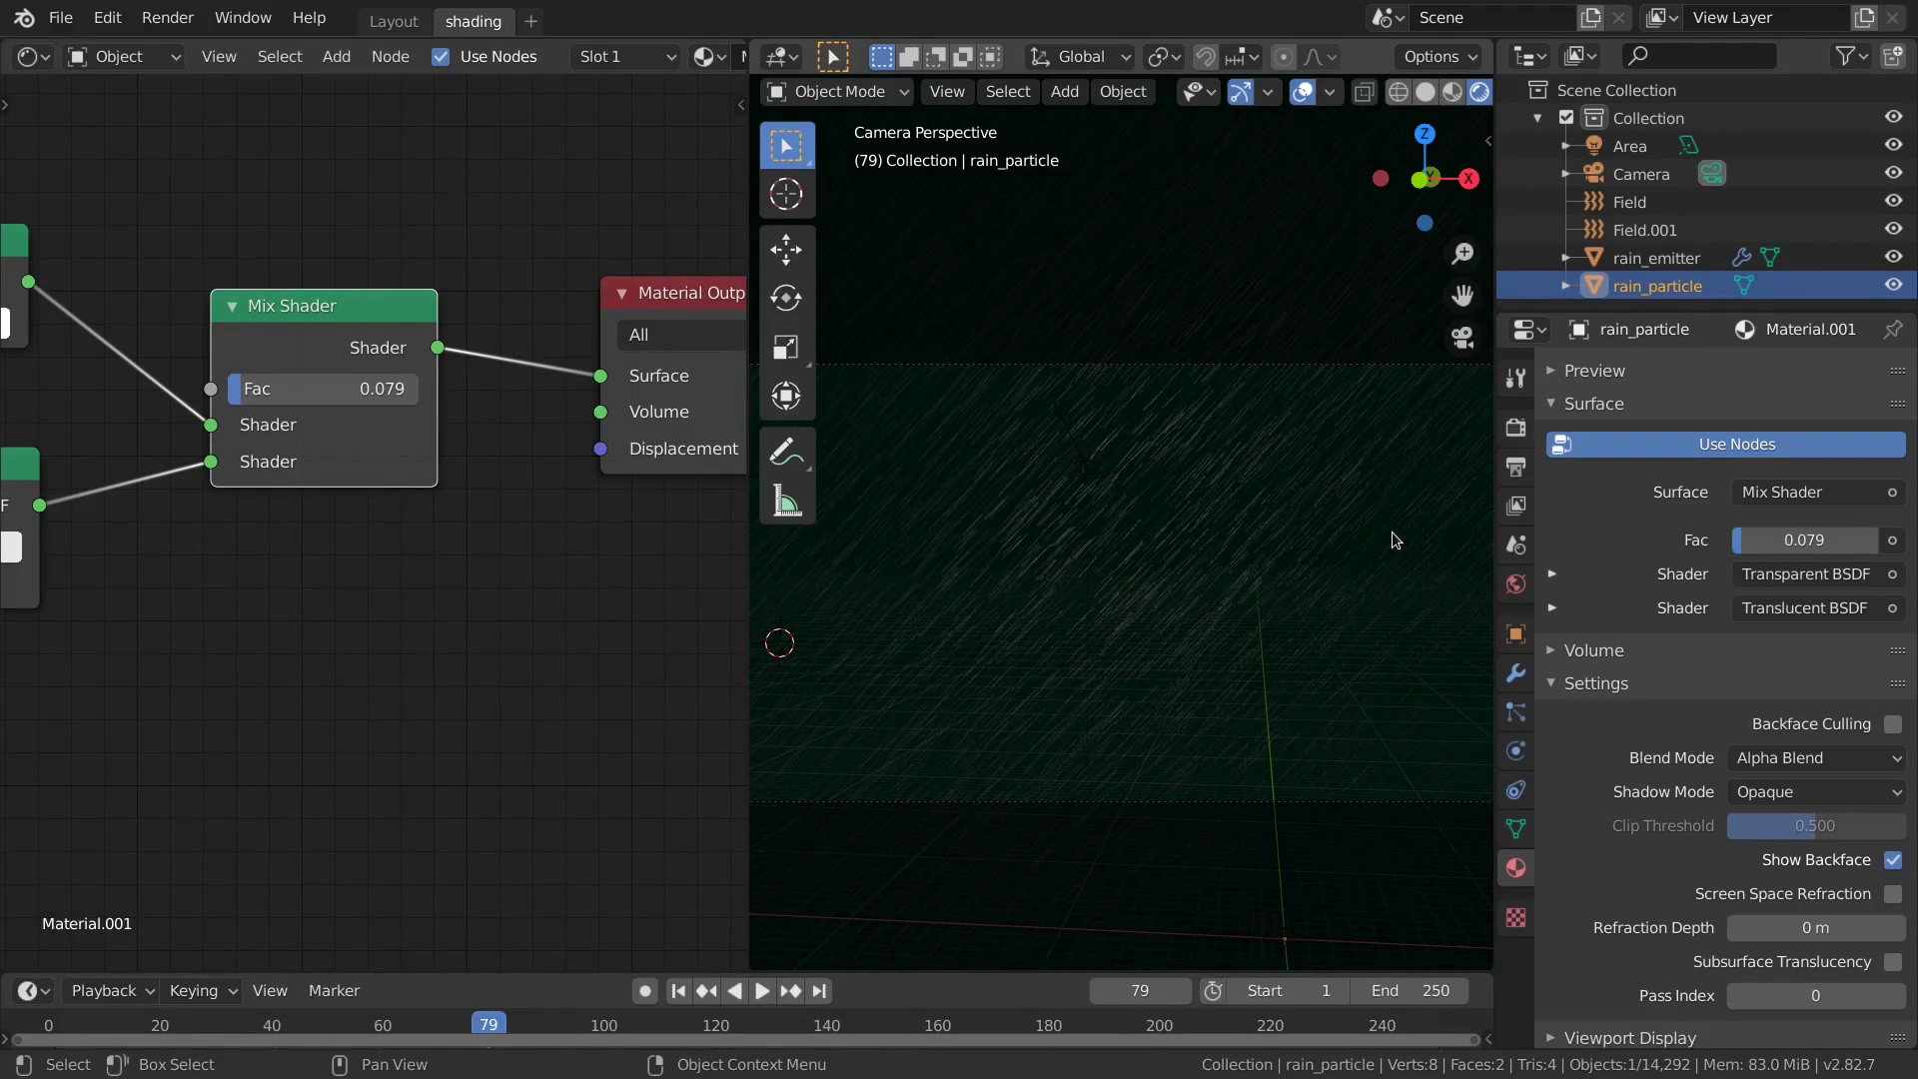
pyautogui.scroll(-2, 335, 368)
pyautogui.scroll(-2, 335, 367)
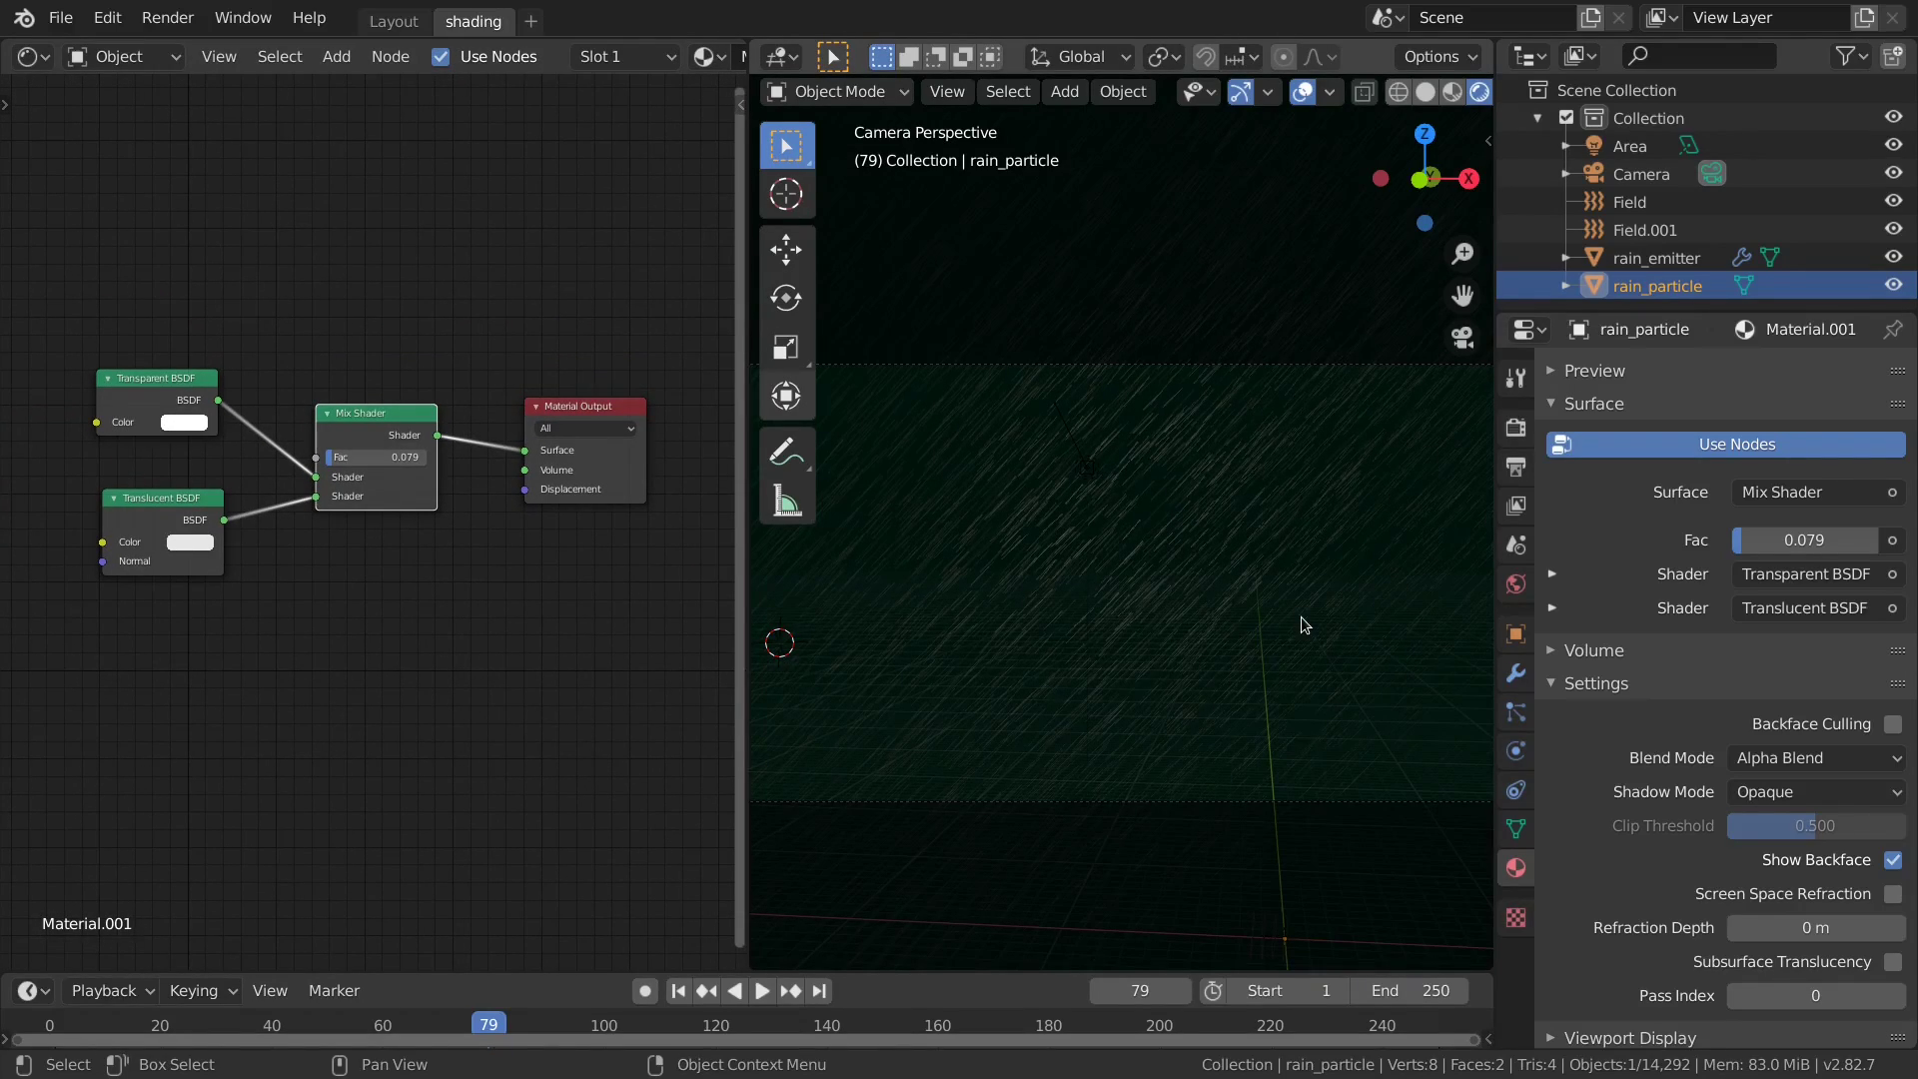
# Change the Area light's color to a warm light orange.
pyautogui.click(1633, 148)
pyautogui.click(1791, 521)
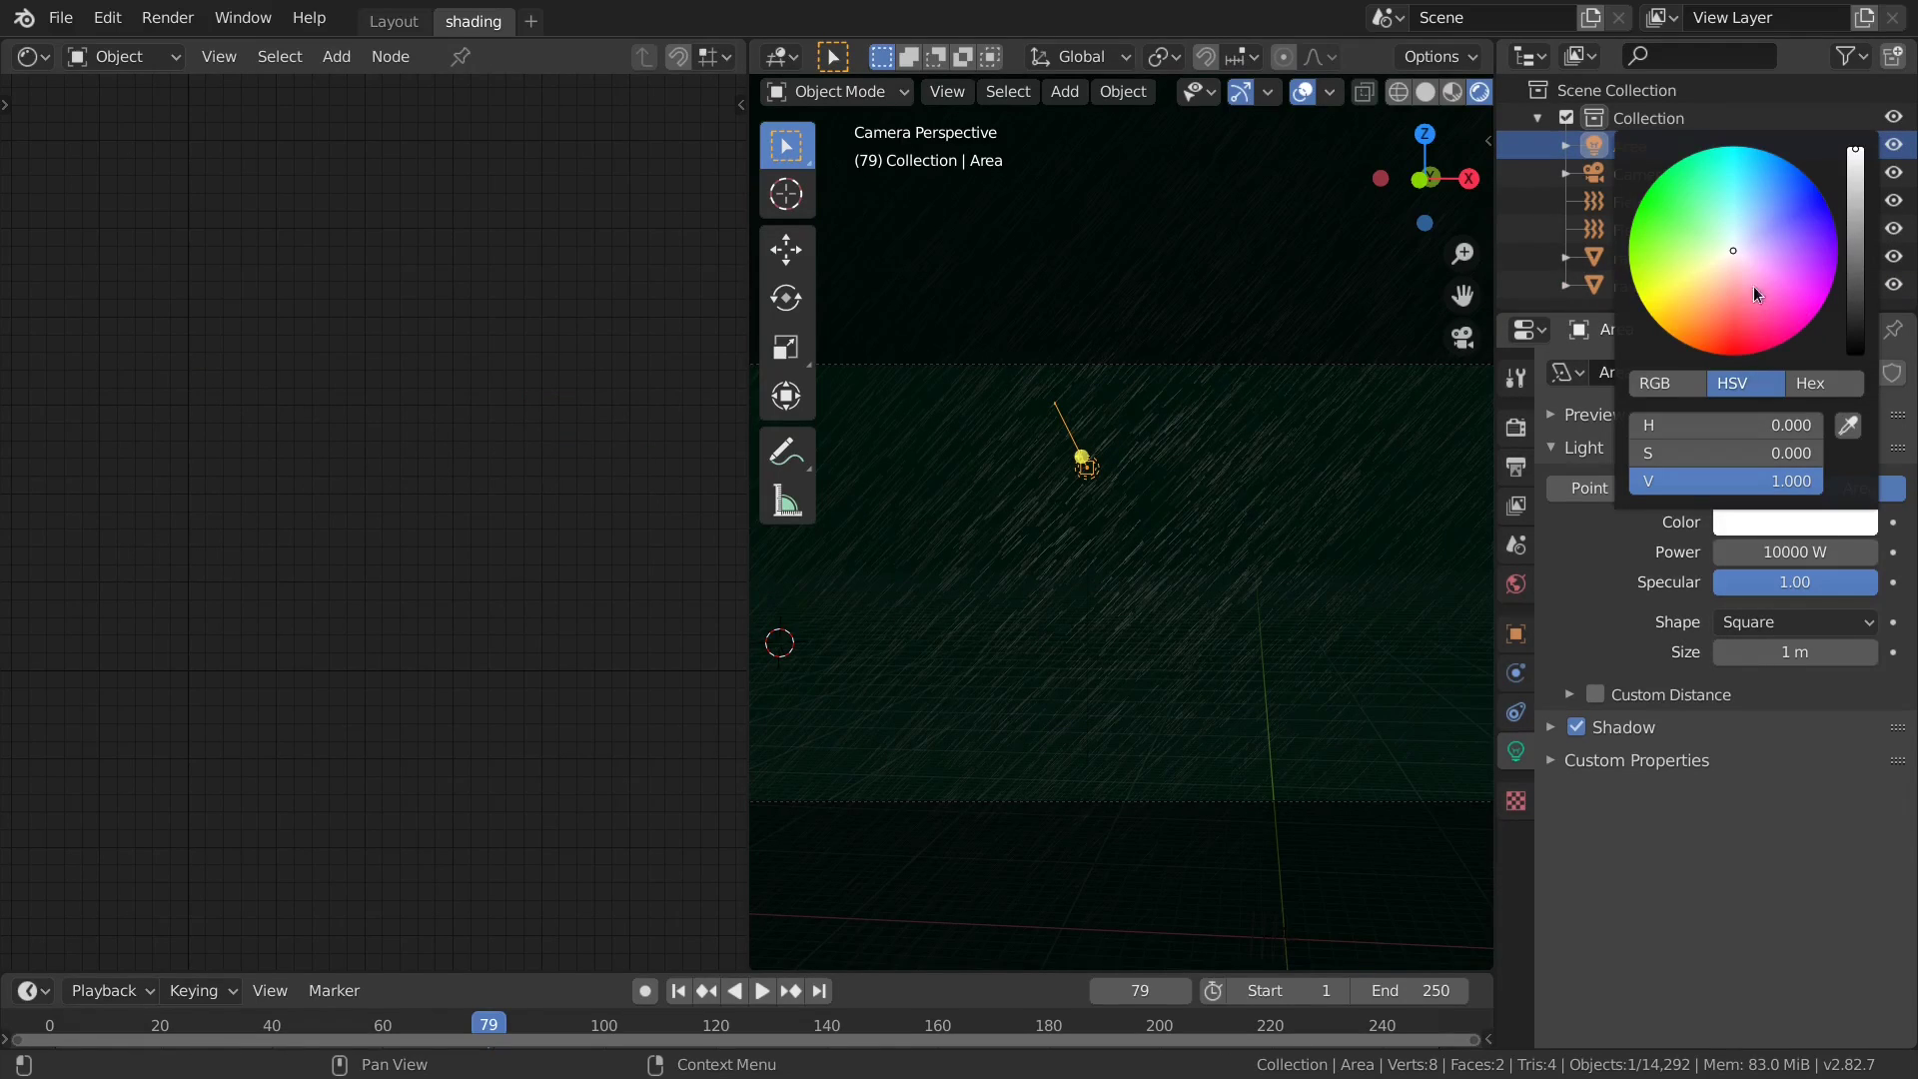
pyautogui.moveTo(1733, 250); pyautogui.dragTo(1698, 301)
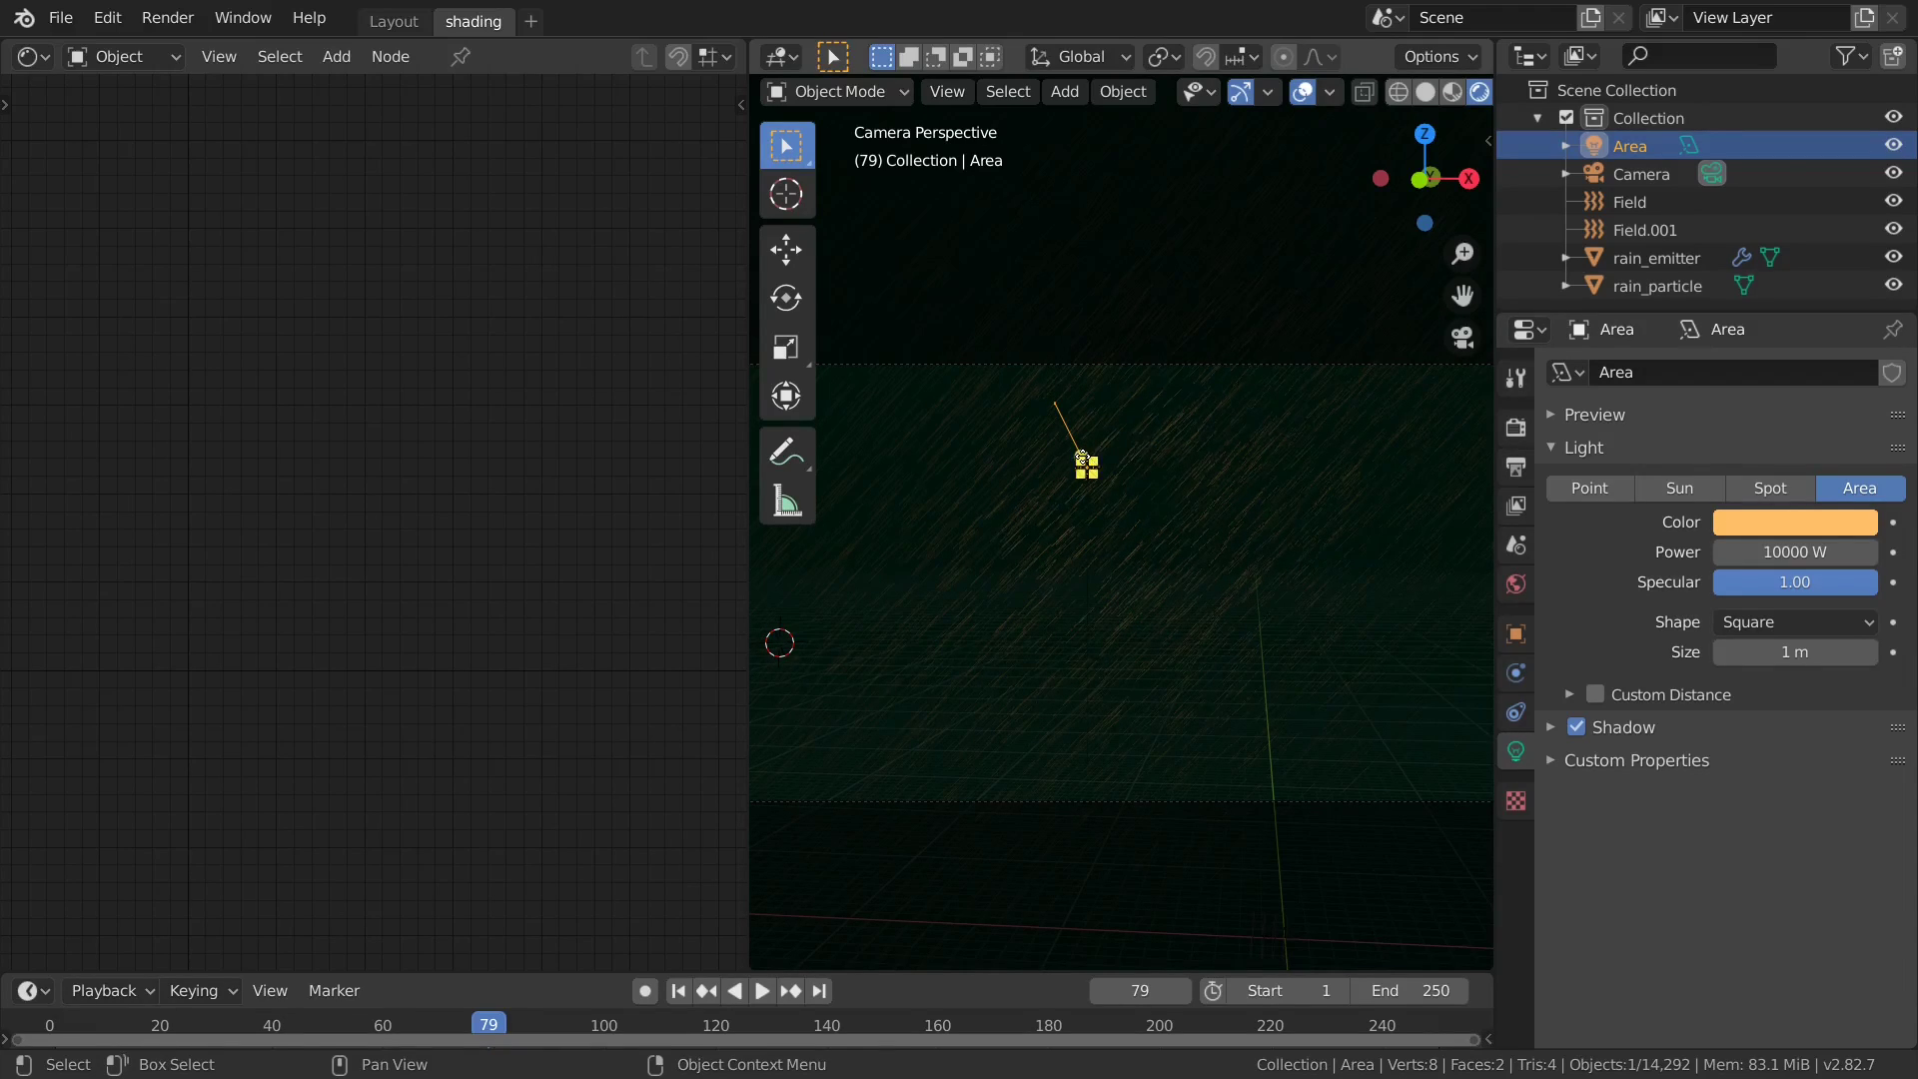
pyautogui.moveTo(1107, 461); pyautogui.dragTo(1095, 435)
pyautogui.rightClick(1095, 436)
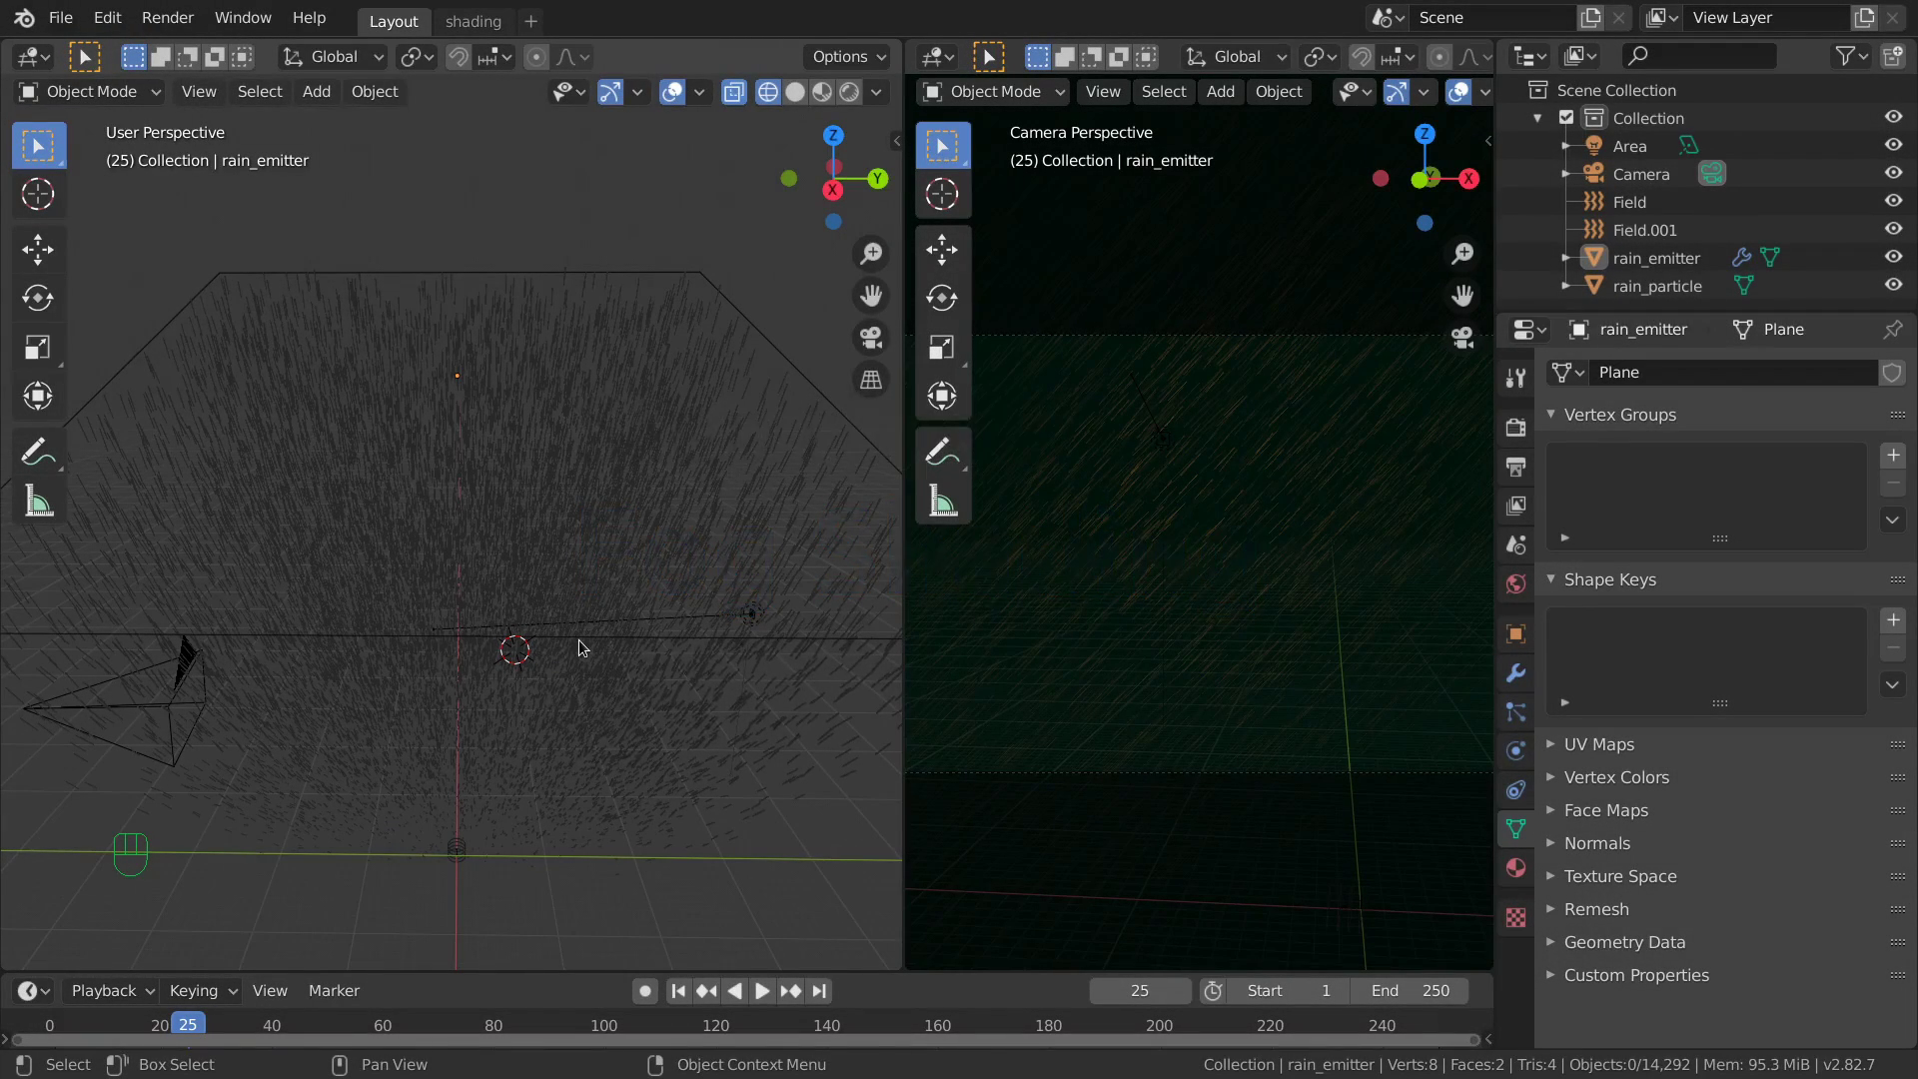
# In the Layout workspace, move rain_emitter, Field and Field.001 into a new collection named "rain".
pyautogui.scroll(-2, 556, 647)
pyautogui.moveTo(575, 653); pyautogui.dragTo(420, 457, button='middle')
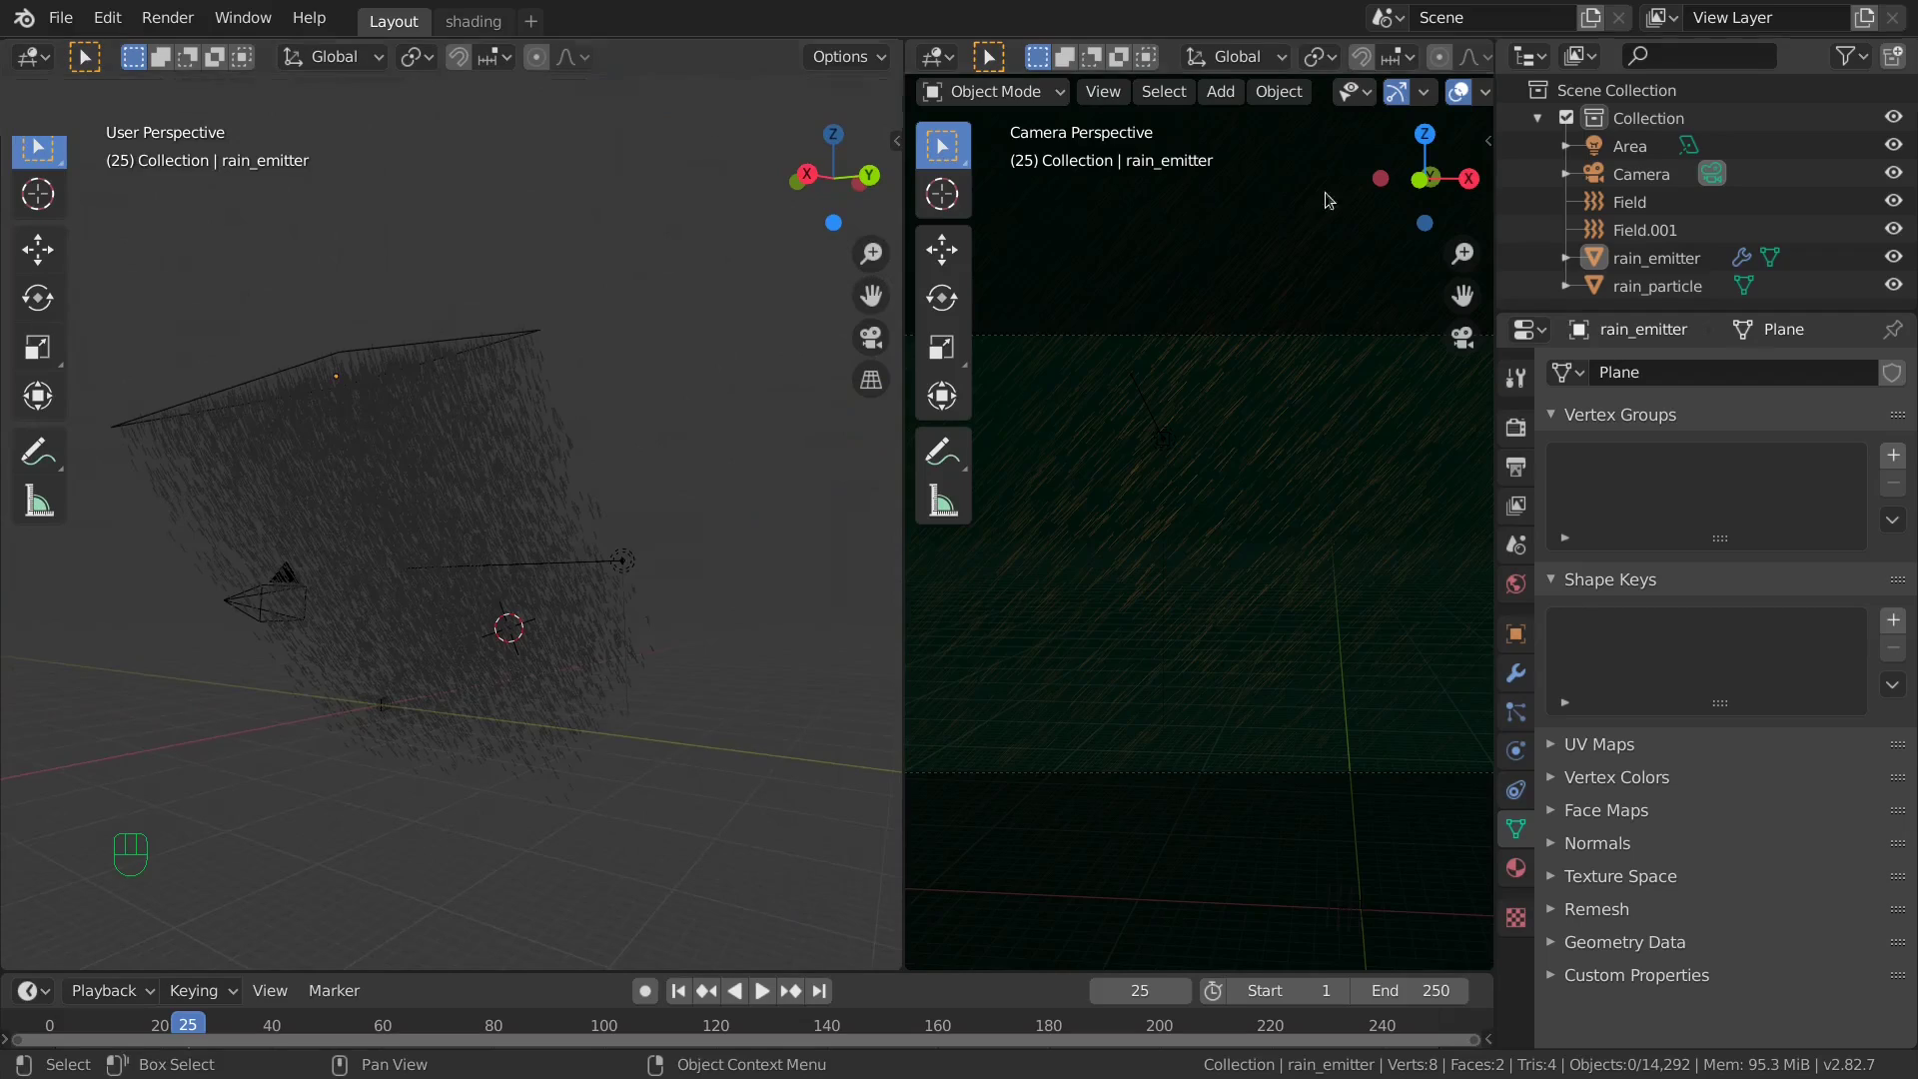
pyautogui.click(1668, 268)
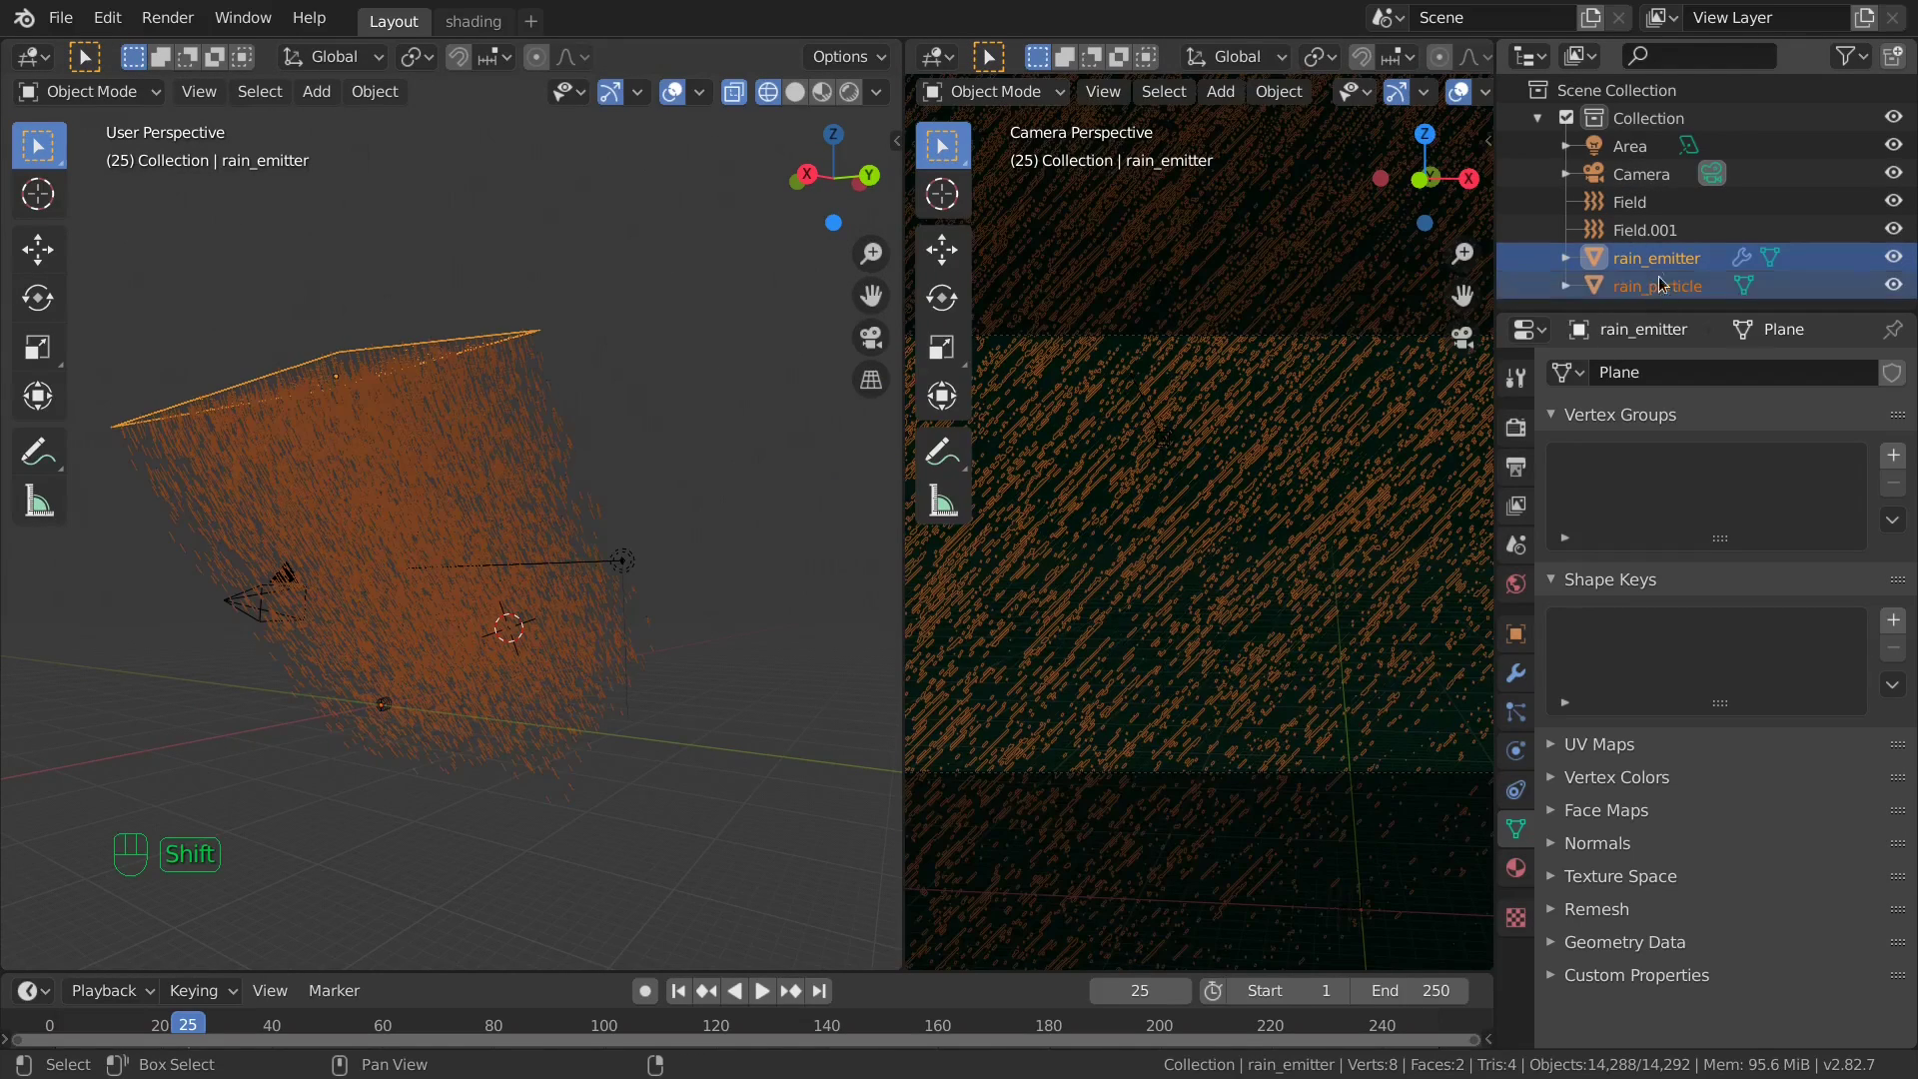
pyautogui.keyDown('shift'); pyautogui.click(1653, 230); pyautogui.keyUp('shift')
pyautogui.keyDown('shift'); pyautogui.click(1653, 203); pyautogui.keyUp('shift')
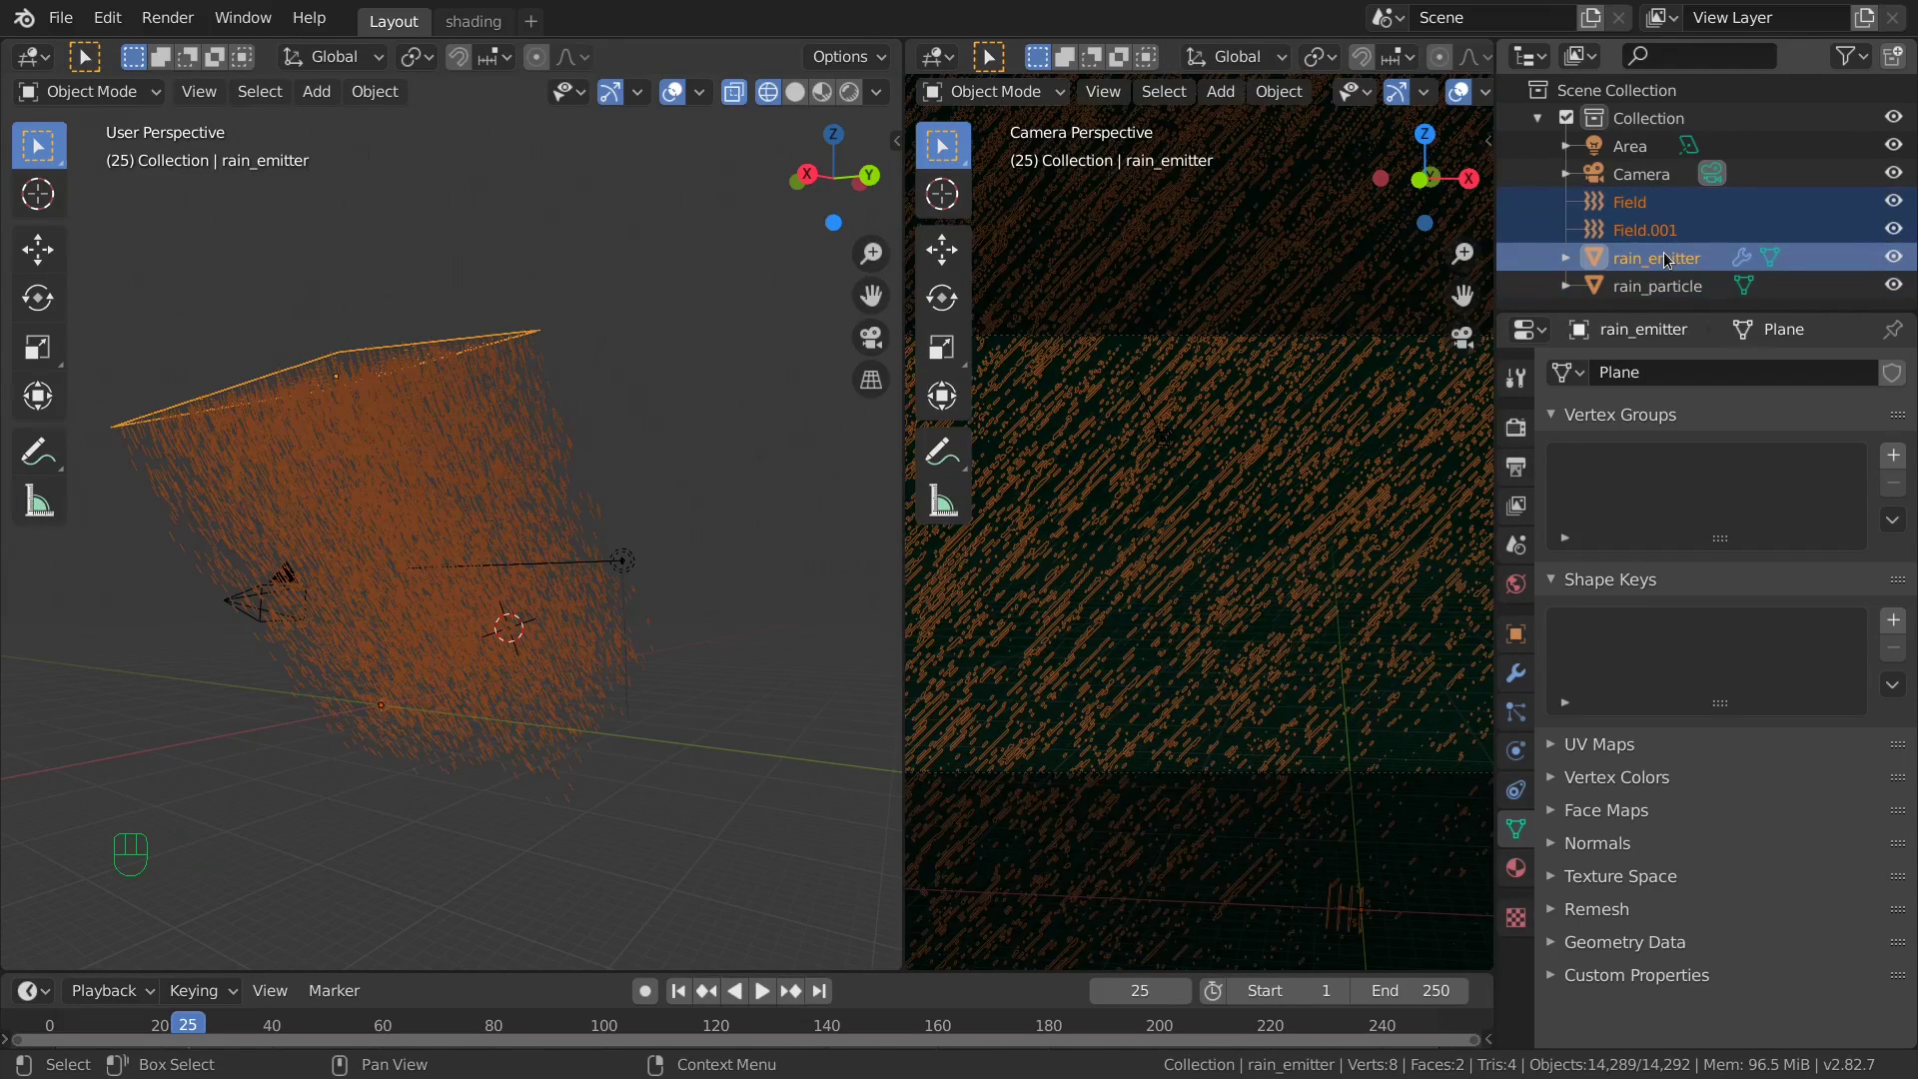
pyautogui.press('m')
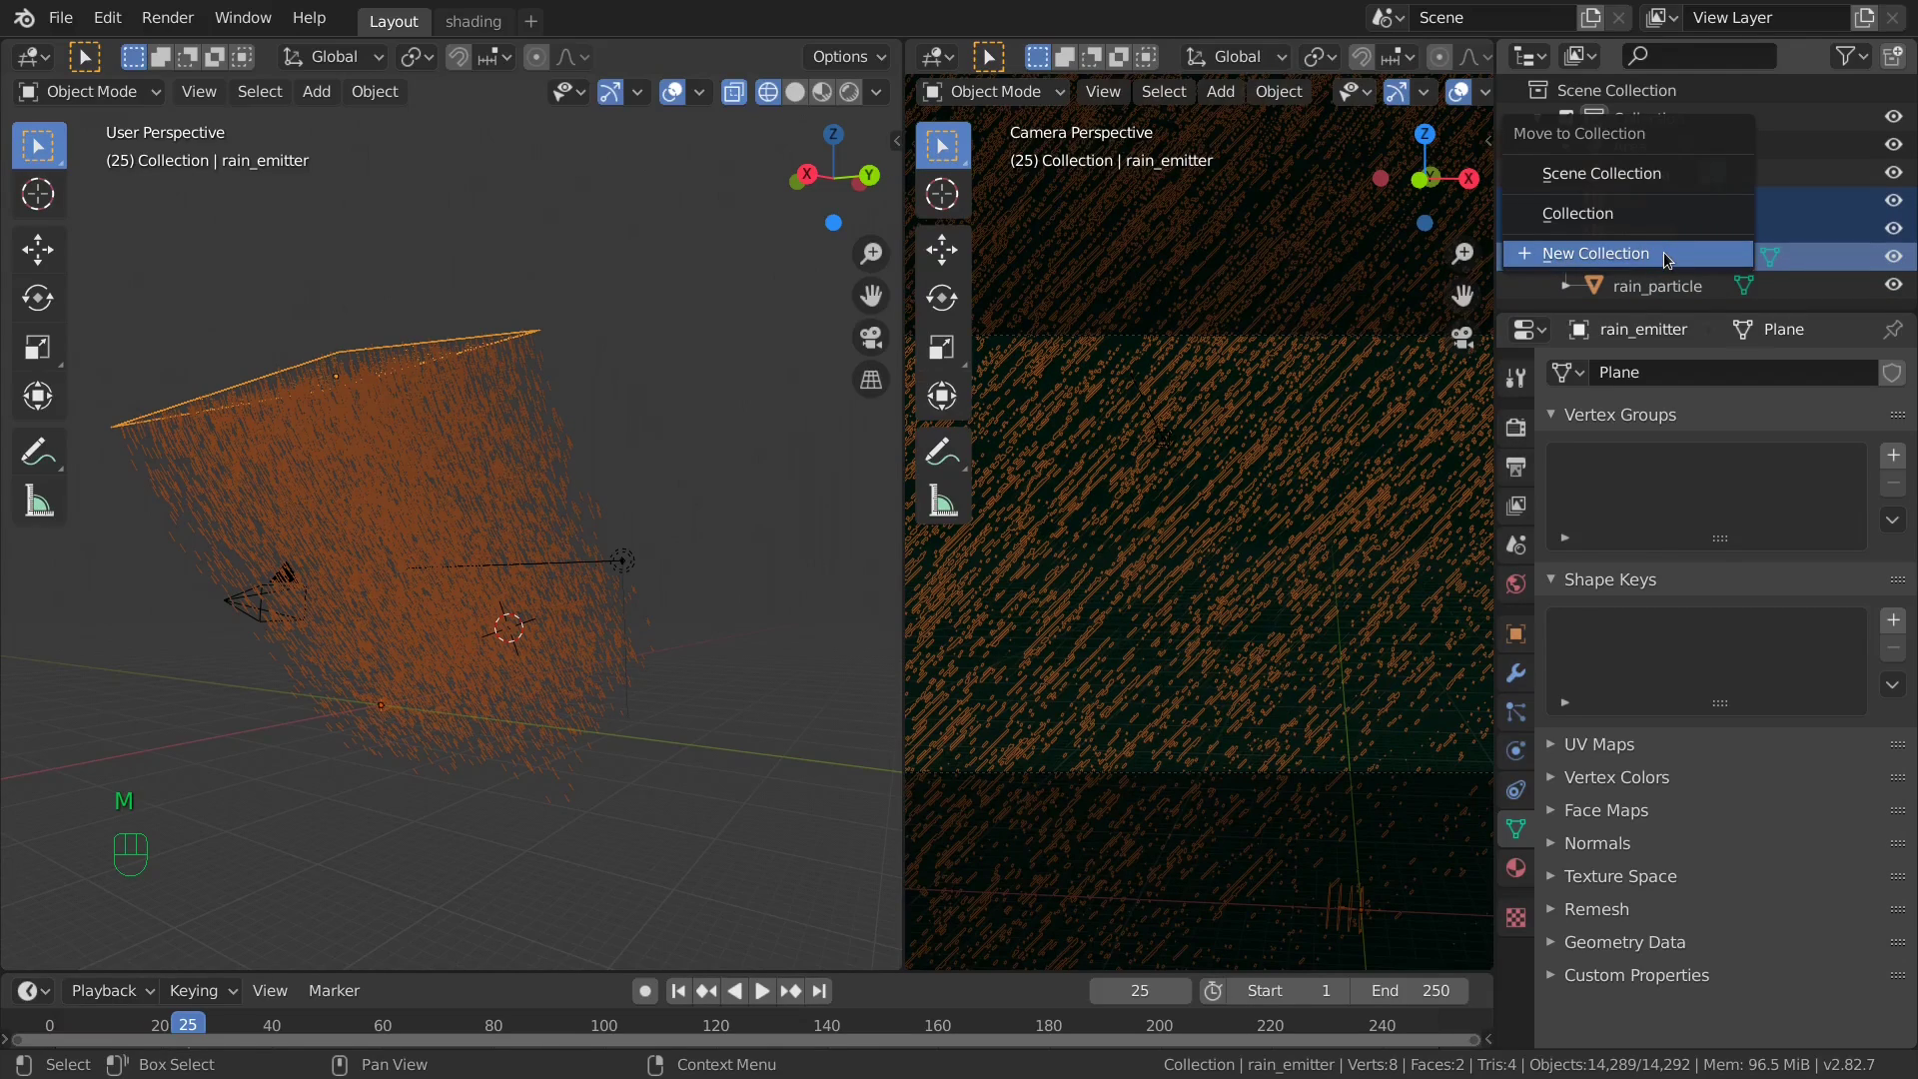
pyautogui.click(1667, 256)
pyautogui.write('rain')
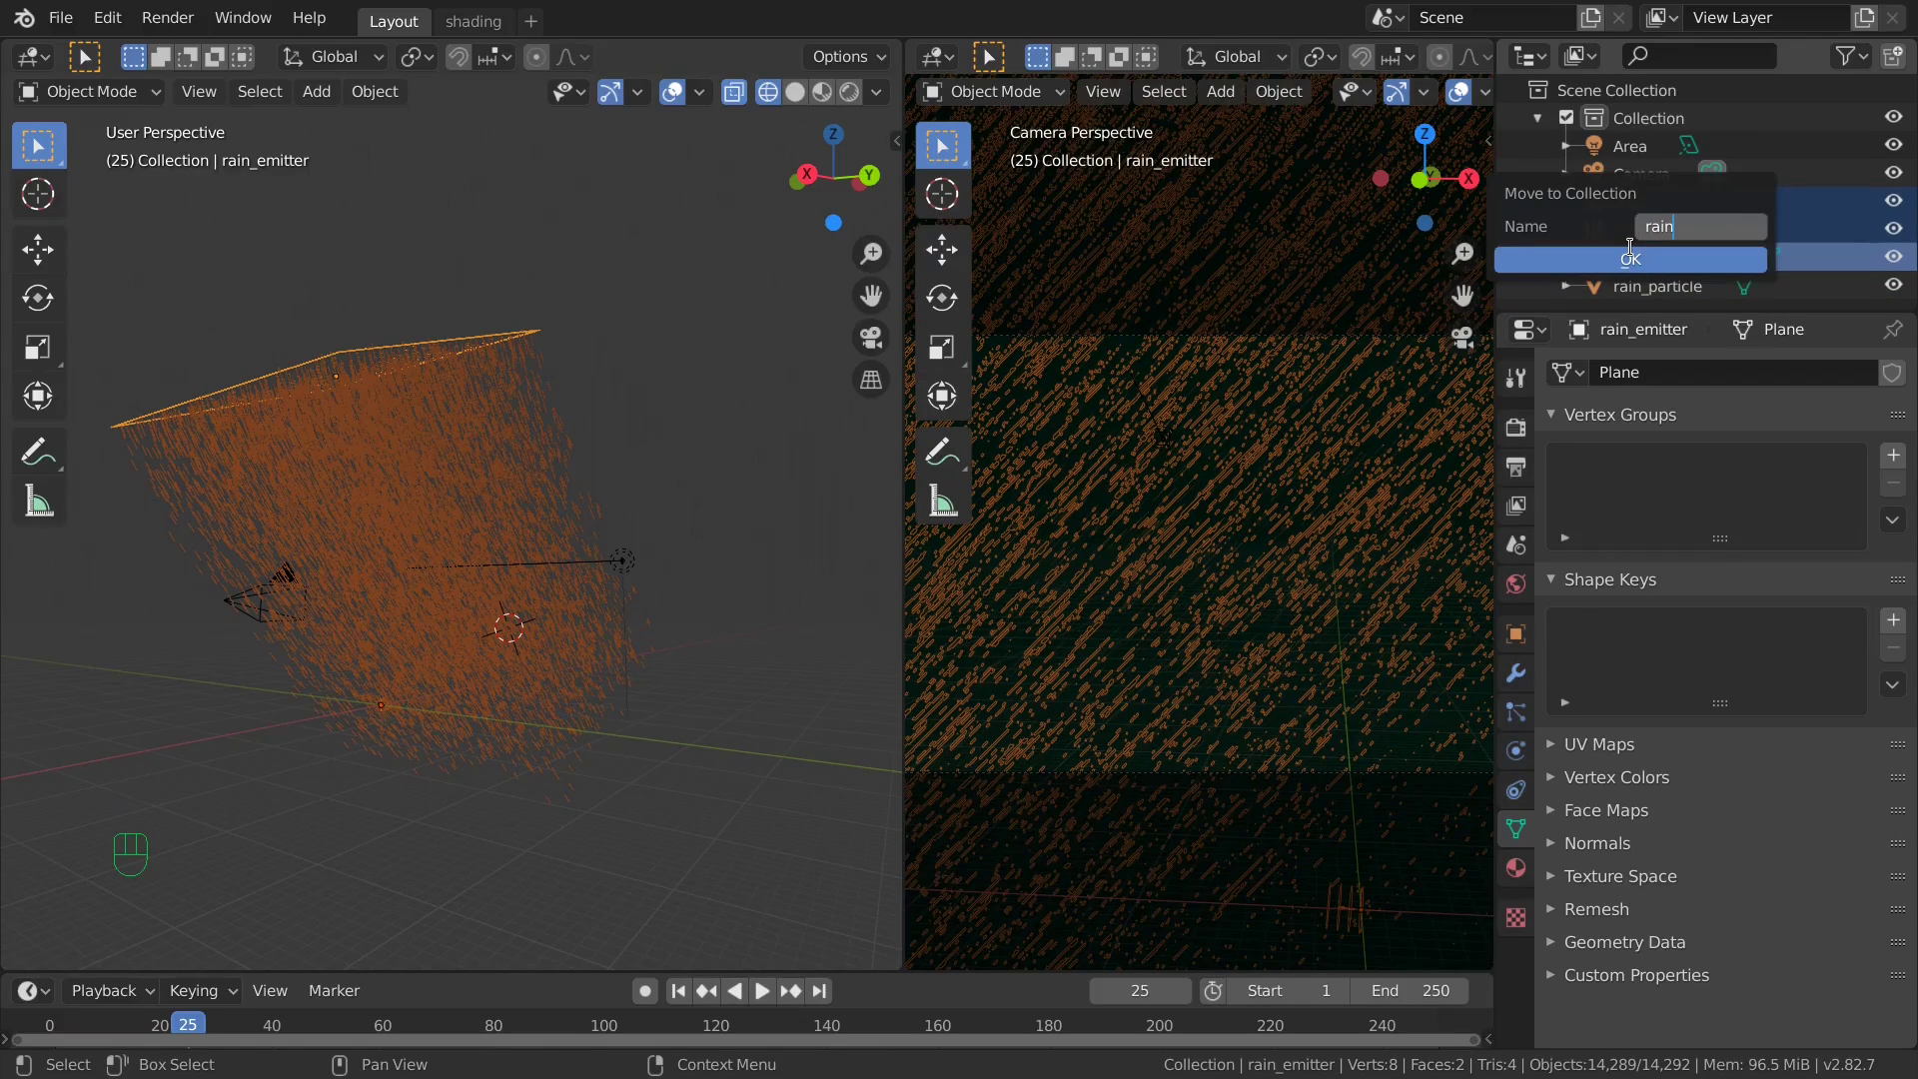
pyautogui.press('Return')
pyautogui.click(1631, 255)
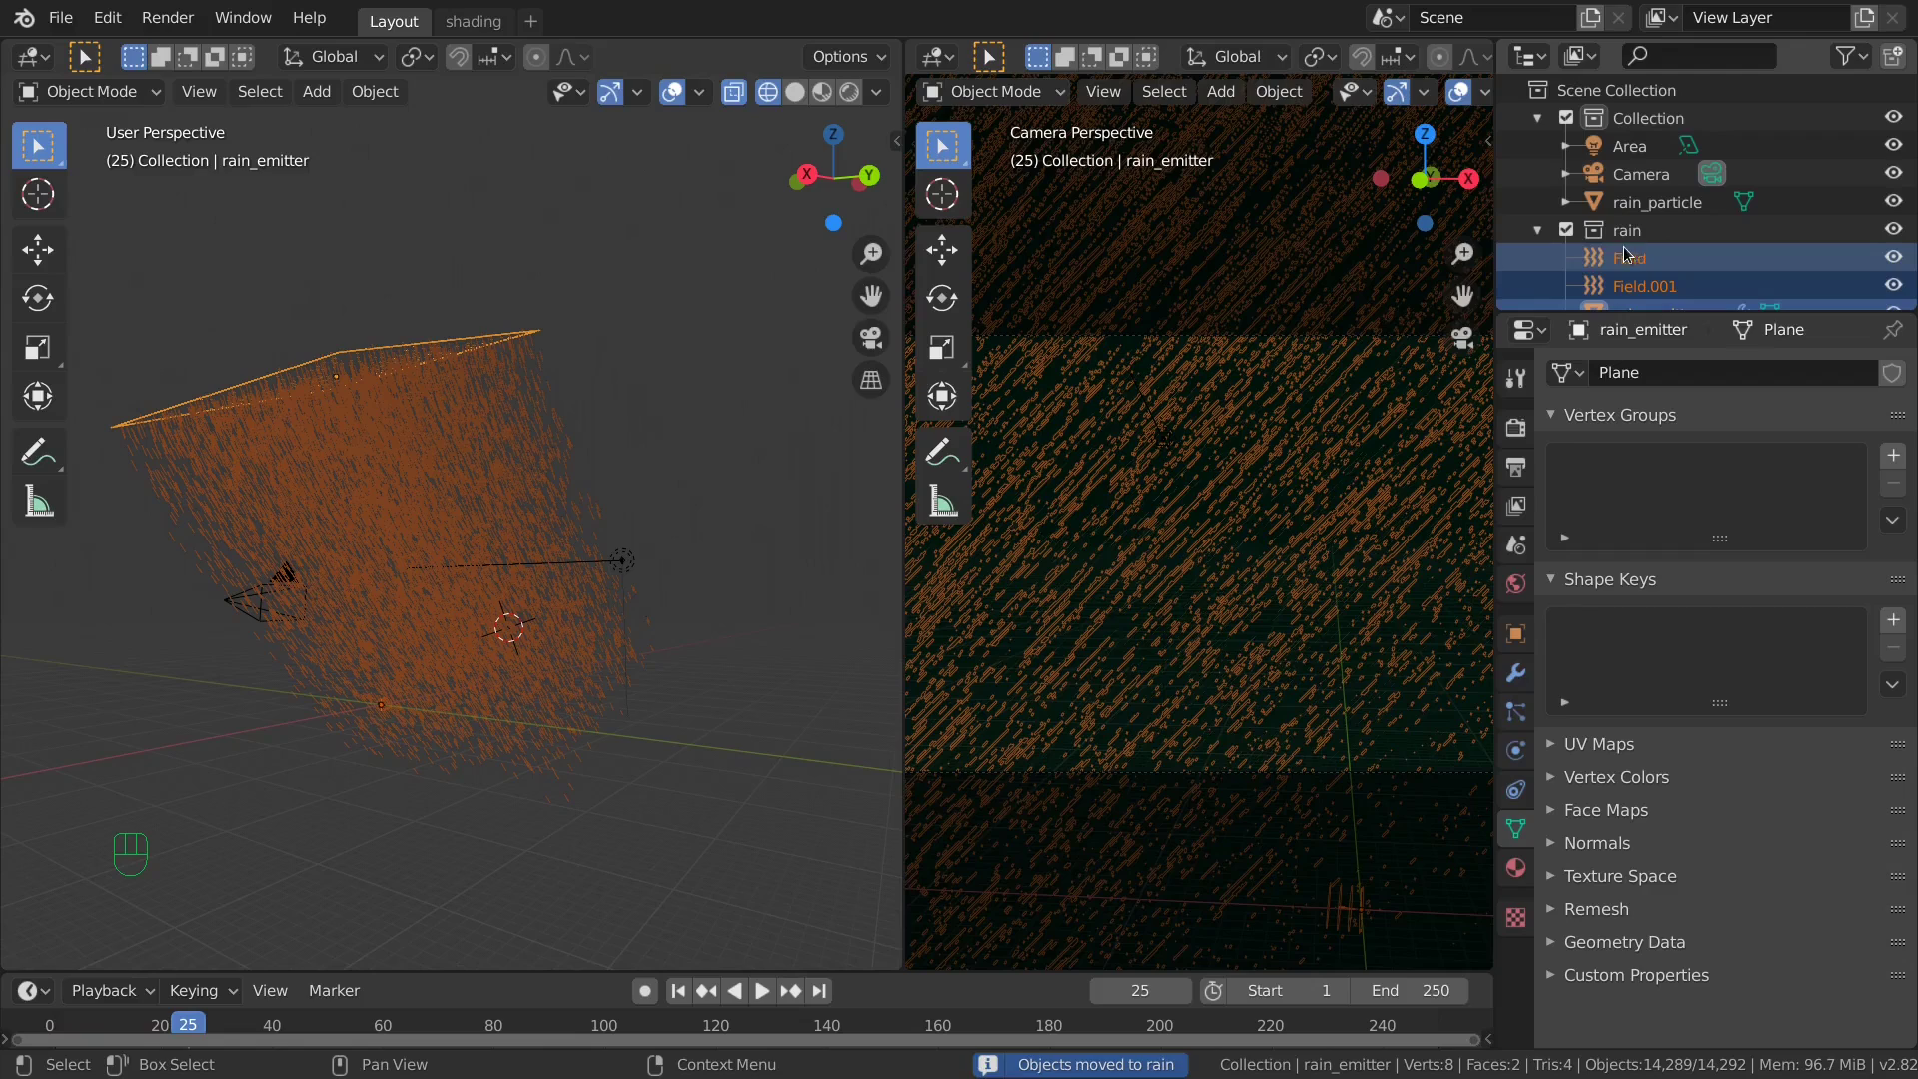
# Collapse the rain collection and move the rain_particle object into it.
pyautogui.click(1539, 229)
pyautogui.click(1648, 192)
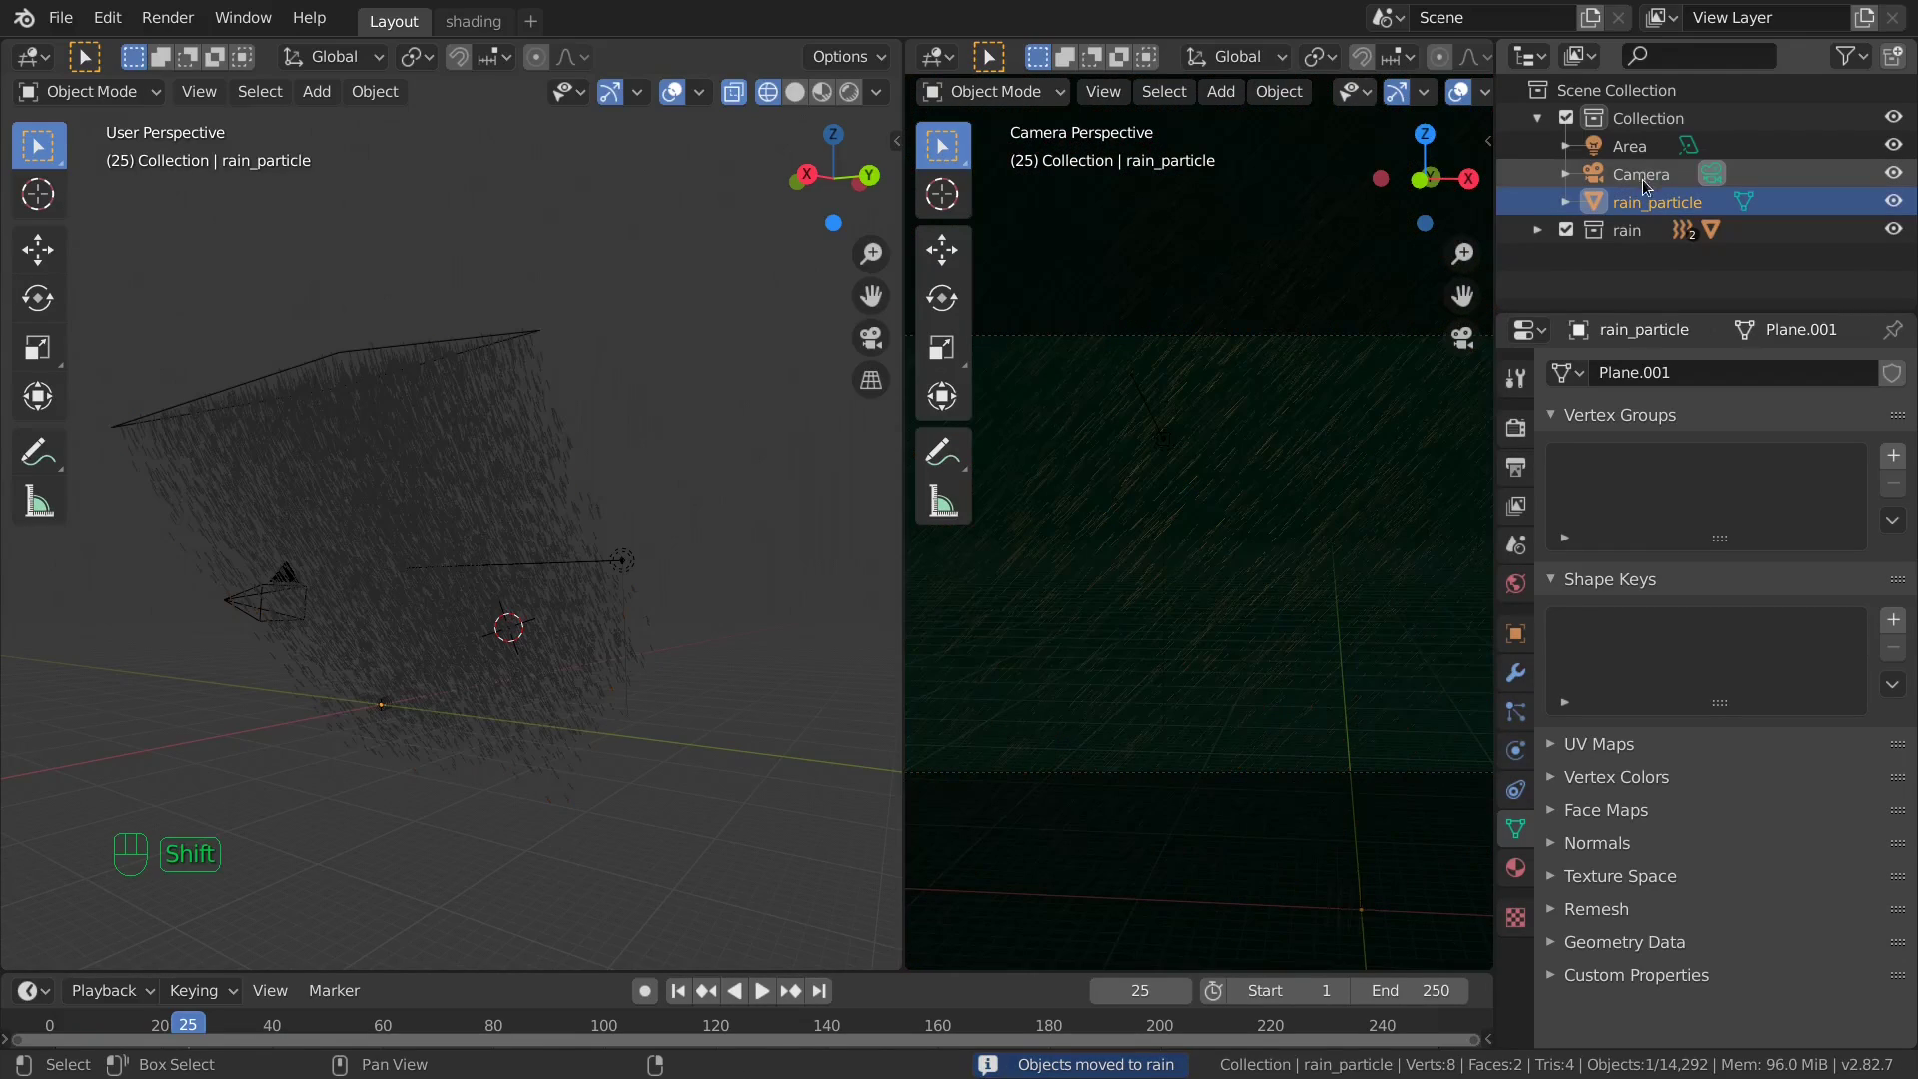
pyautogui.moveTo(1647, 203); pyautogui.dragTo(1639, 230)
# Move the Camera and Area light into a new collection named "light n camera".
pyautogui.click(1640, 174)
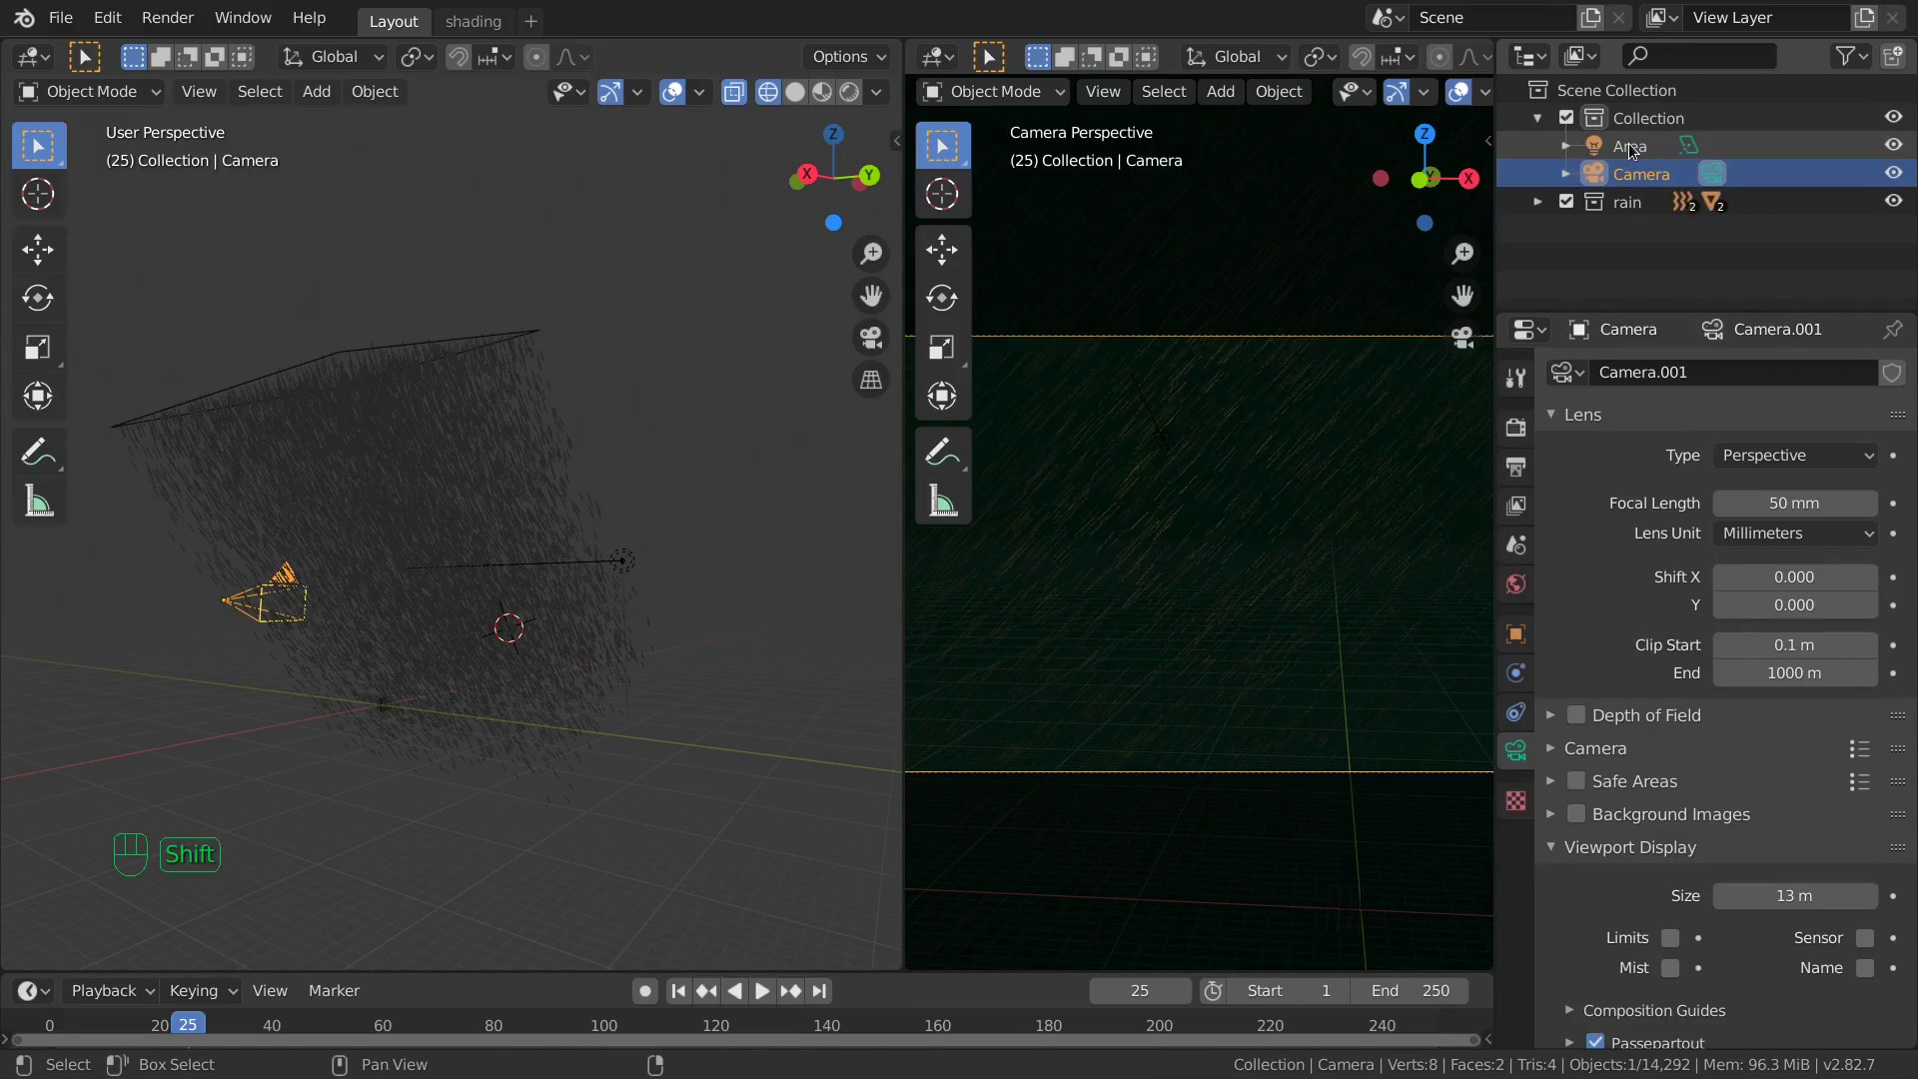
pyautogui.keyDown('ctrl'); pyautogui.click(1628, 150); pyautogui.keyUp('ctrl')
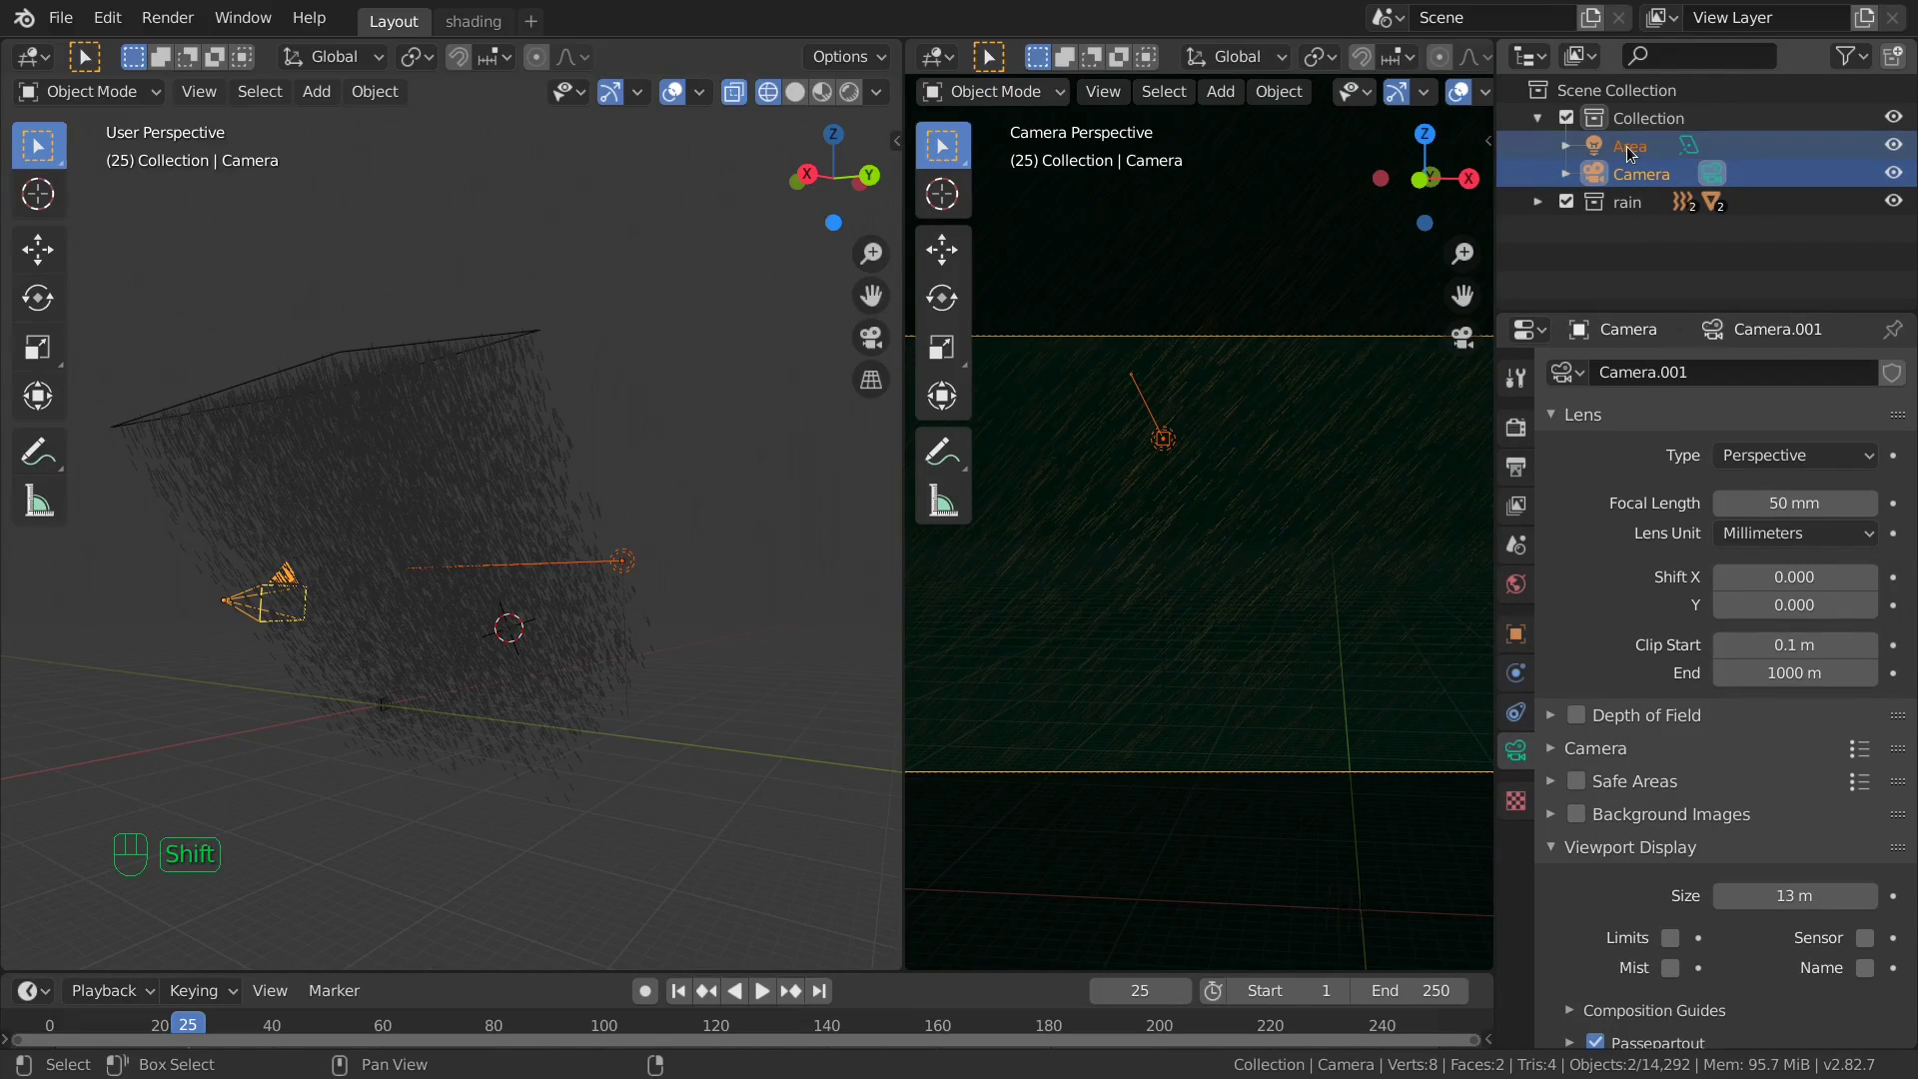
pyautogui.press('m')
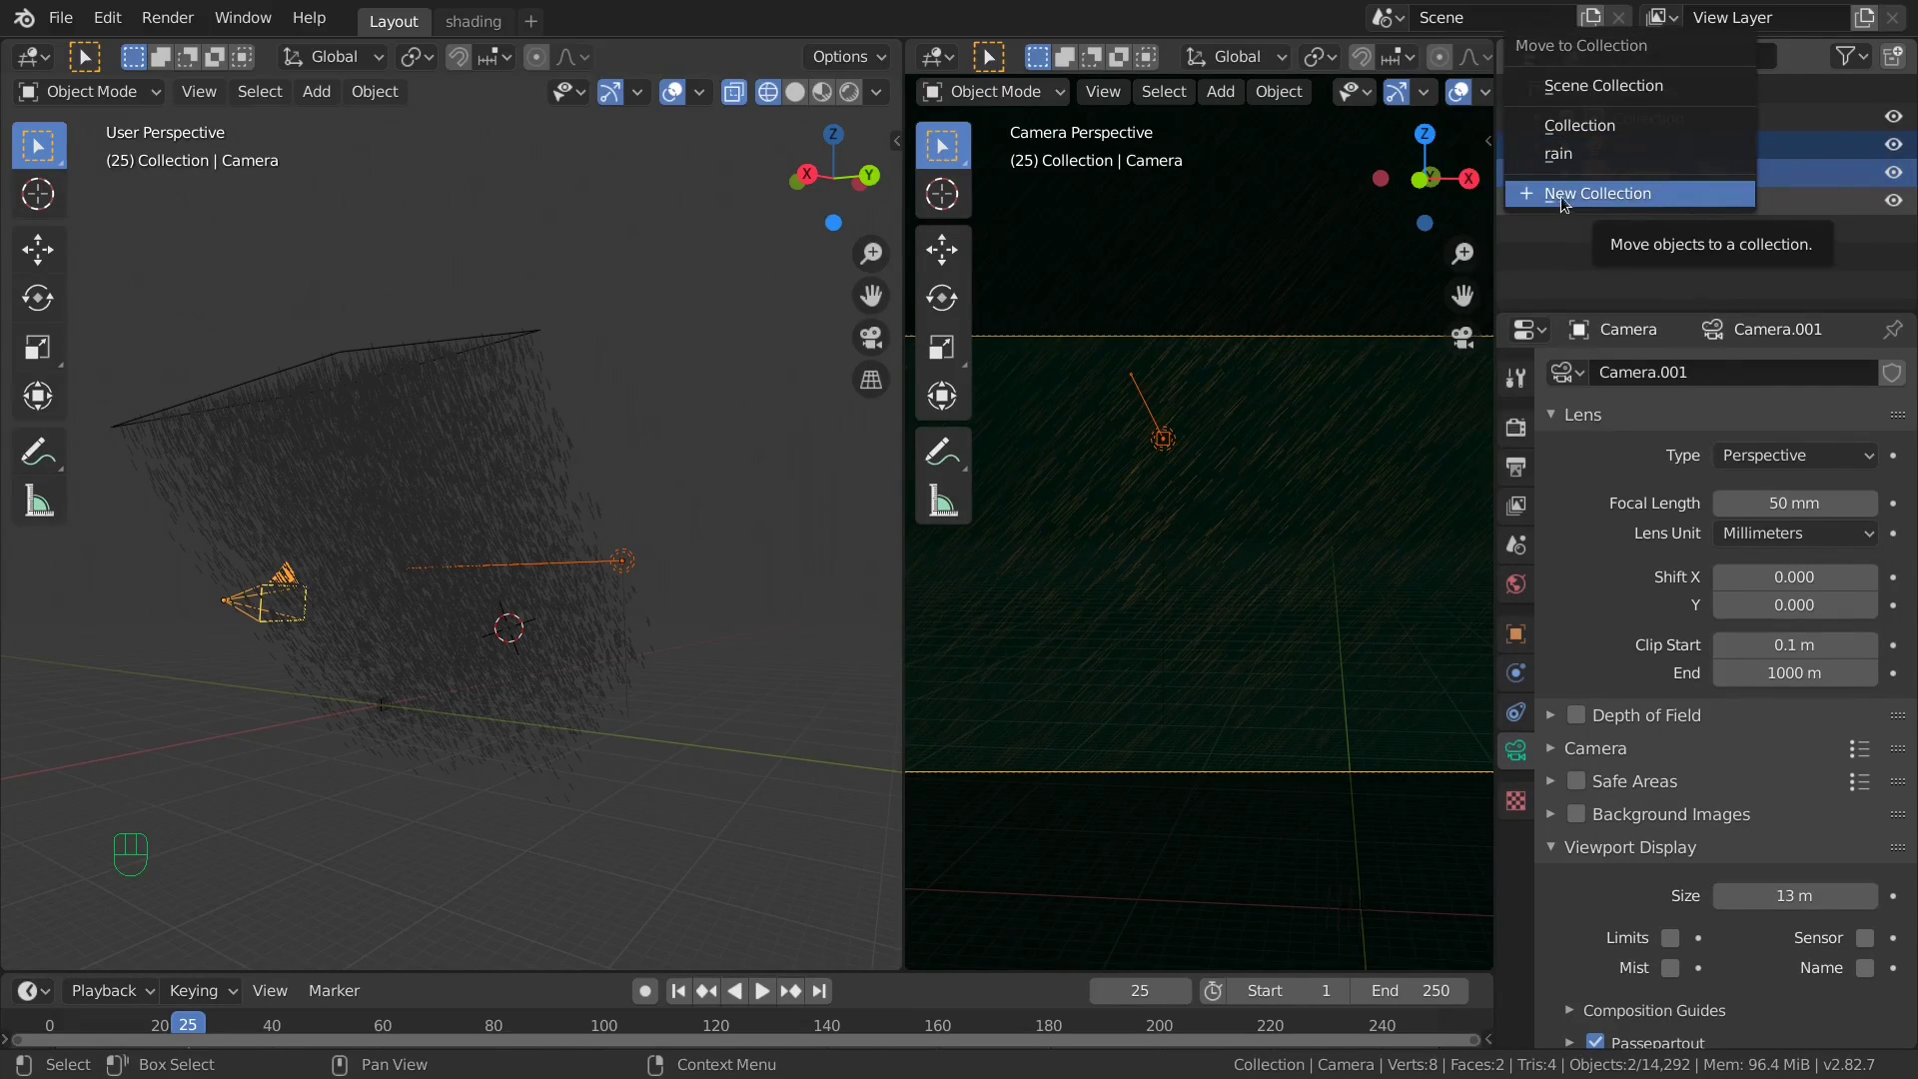
pyautogui.click(1595, 196)
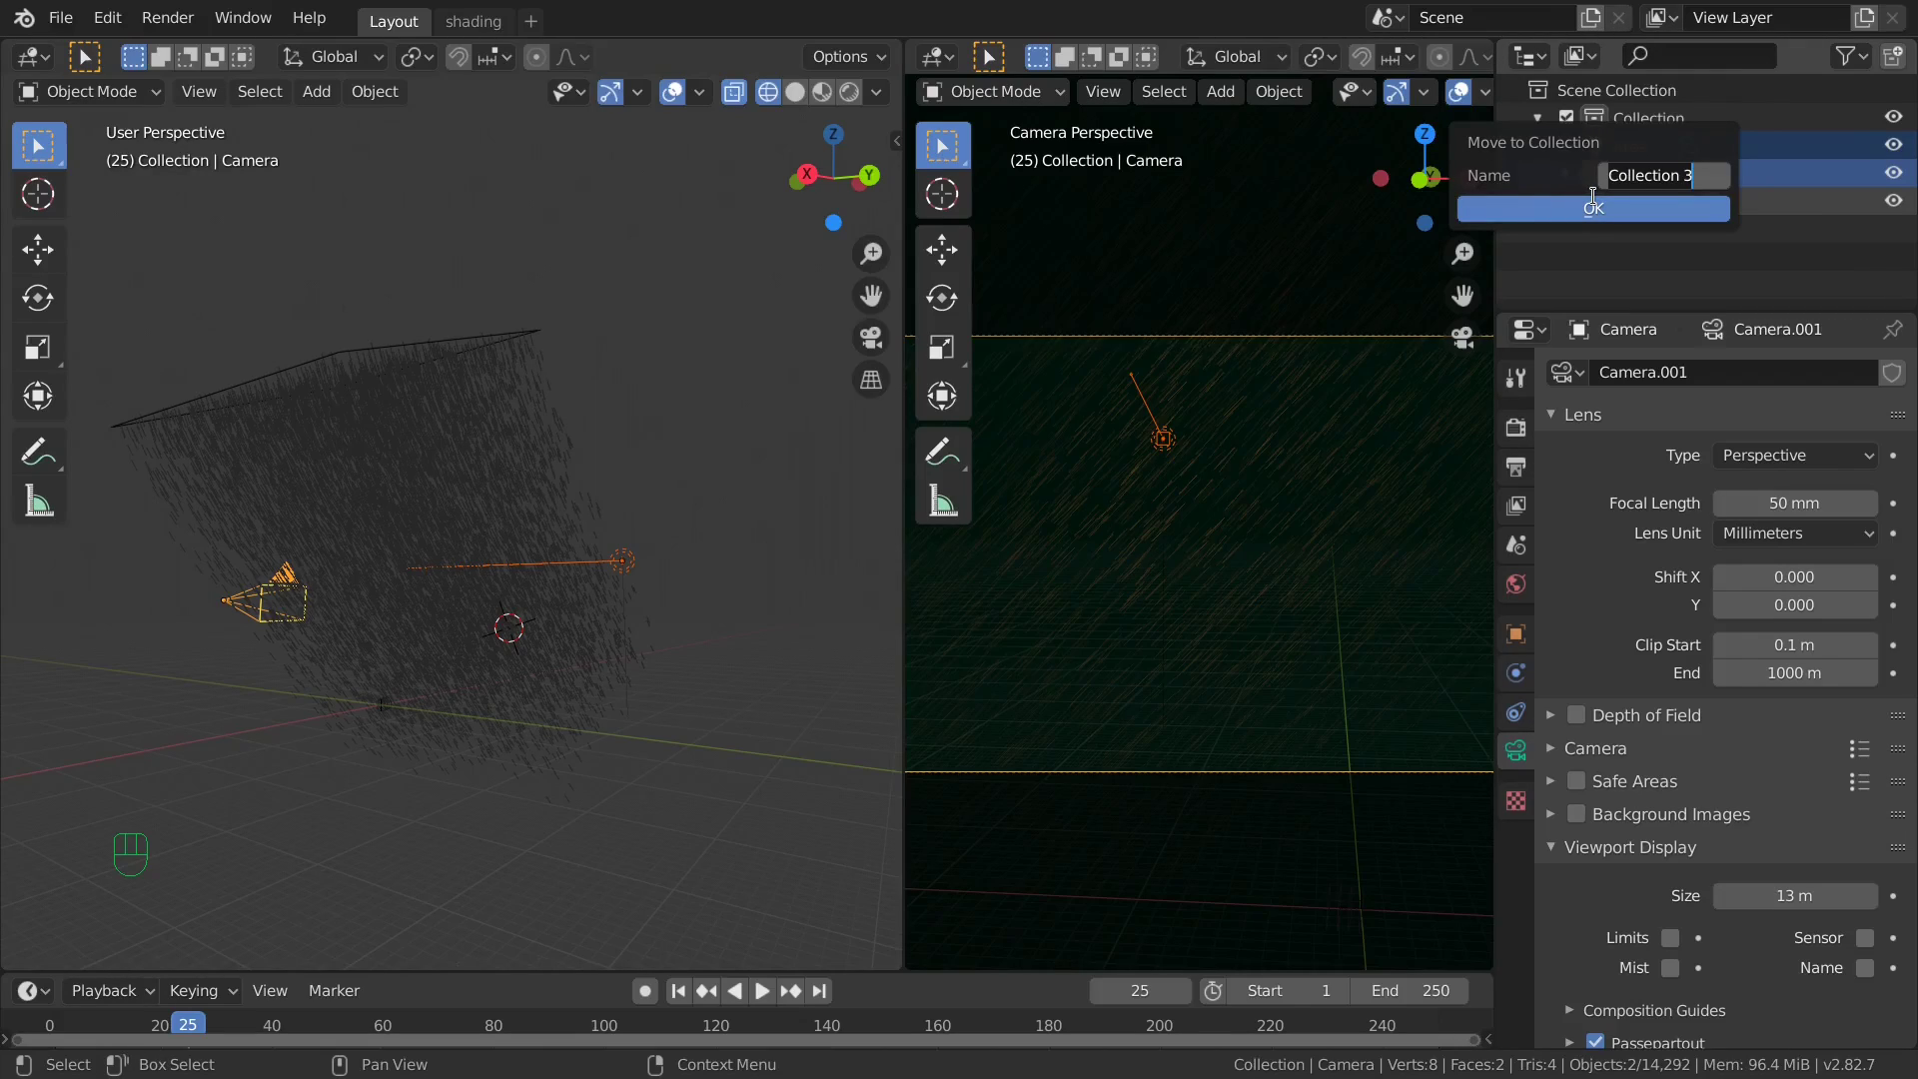
pyautogui.write('li')
pyautogui.press('BackSpace')
pyautogui.press('BackSpace')
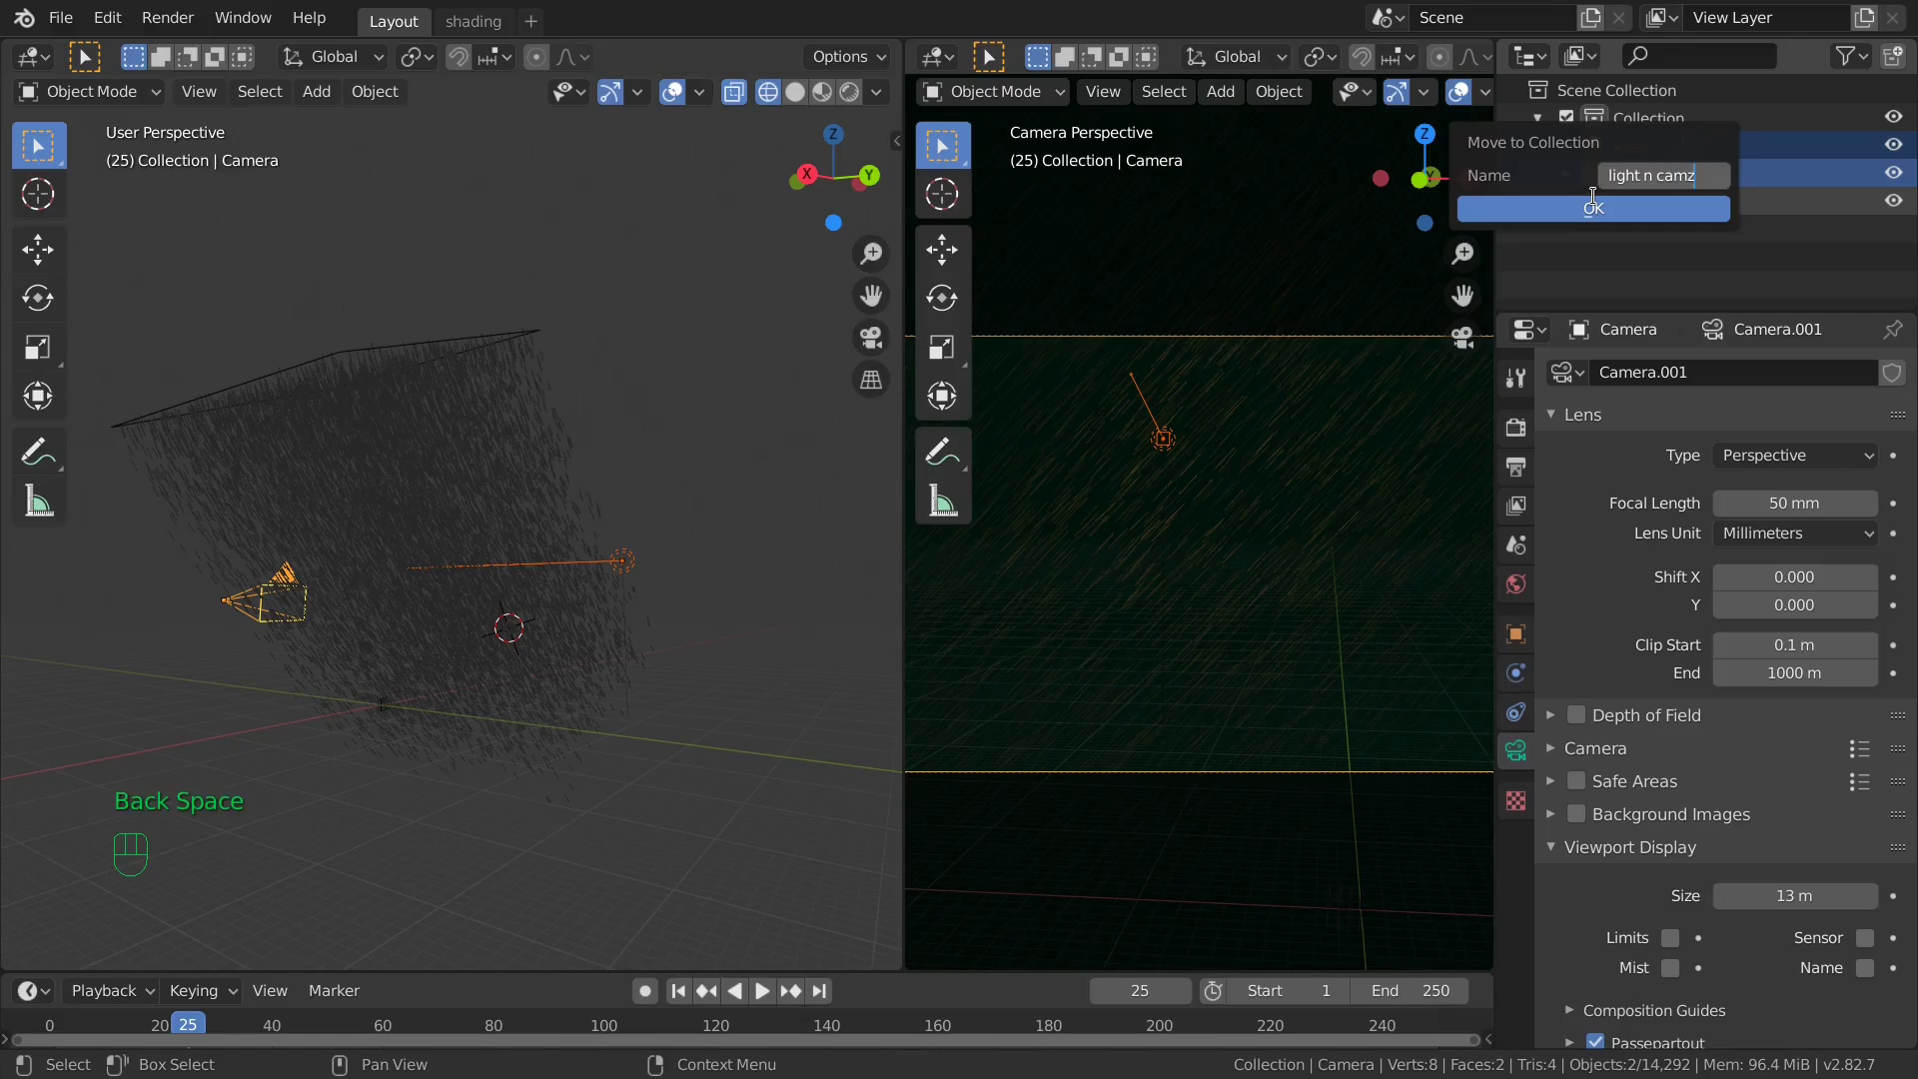
pyautogui.press('Return')
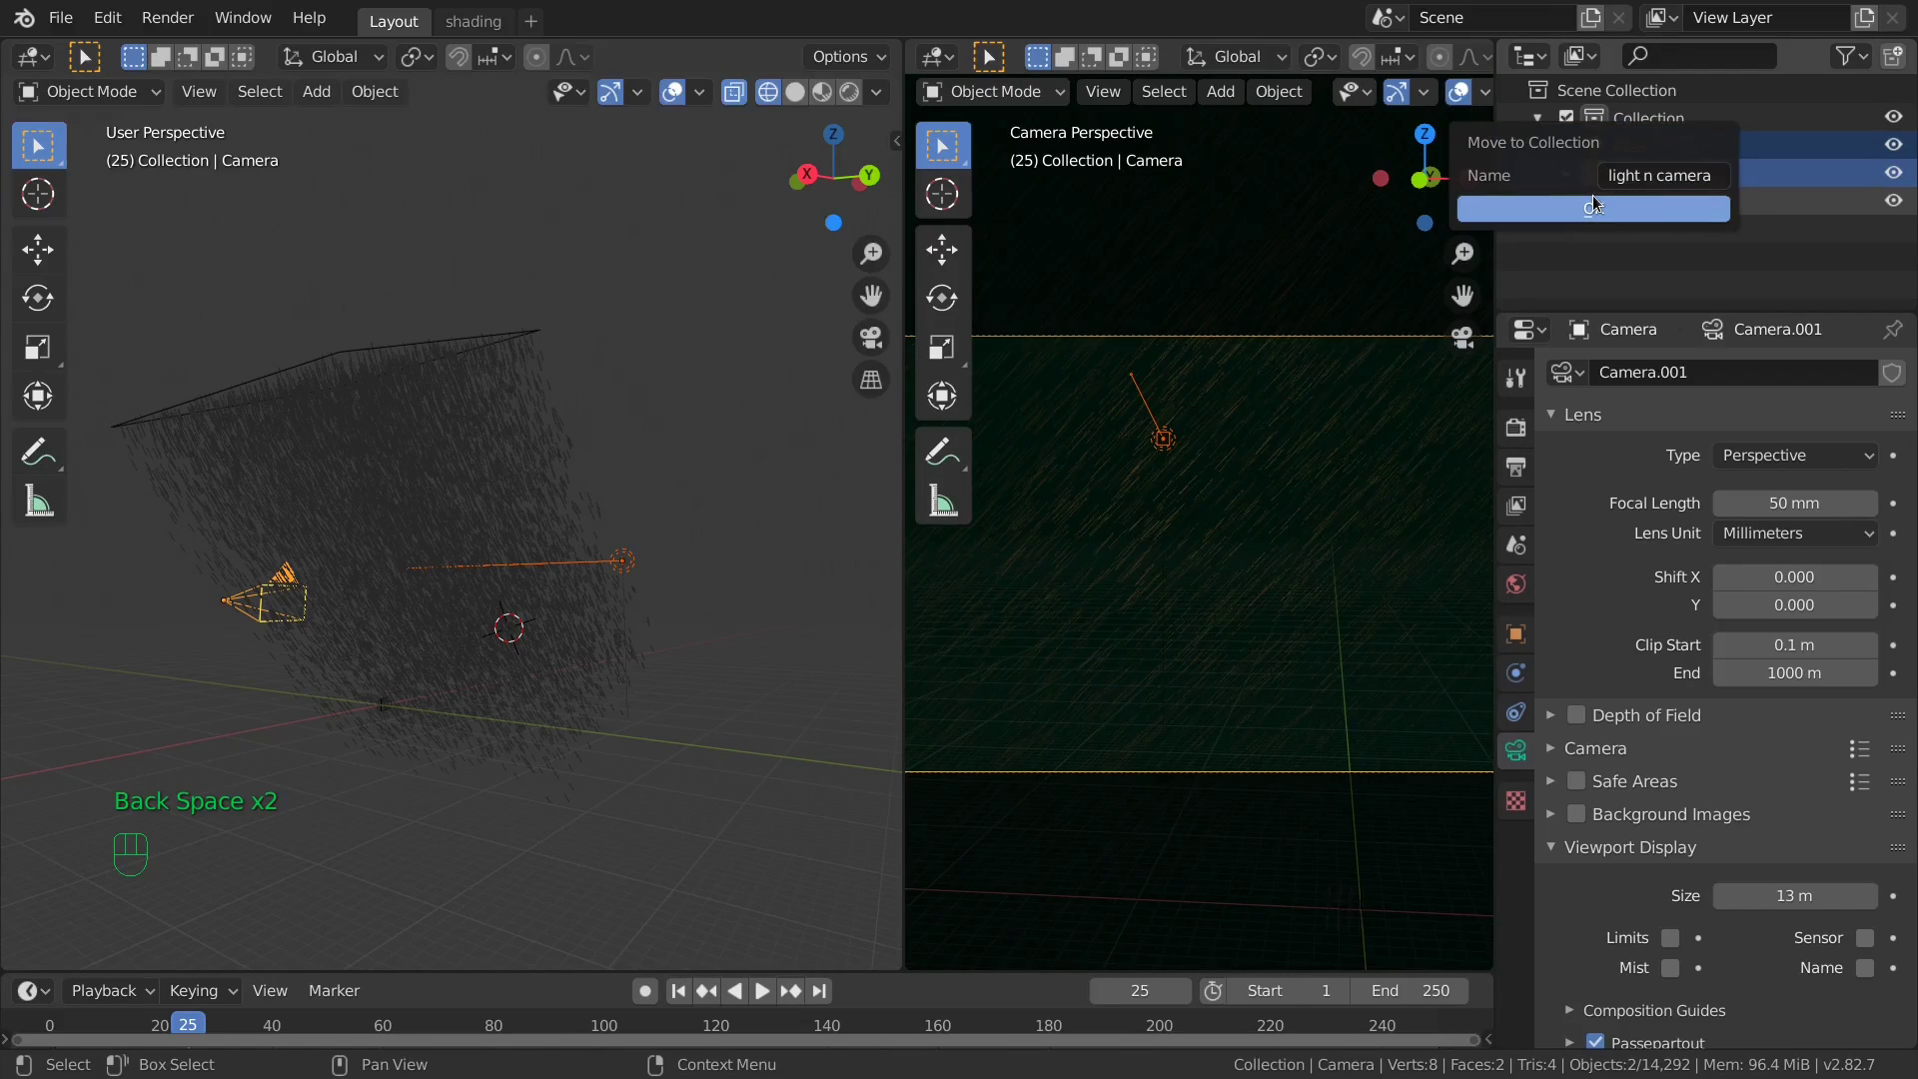
pyautogui.click(1593, 205)
# Collapse the light n camera collection and delete the empty default Collection.
pyautogui.click(1538, 172)
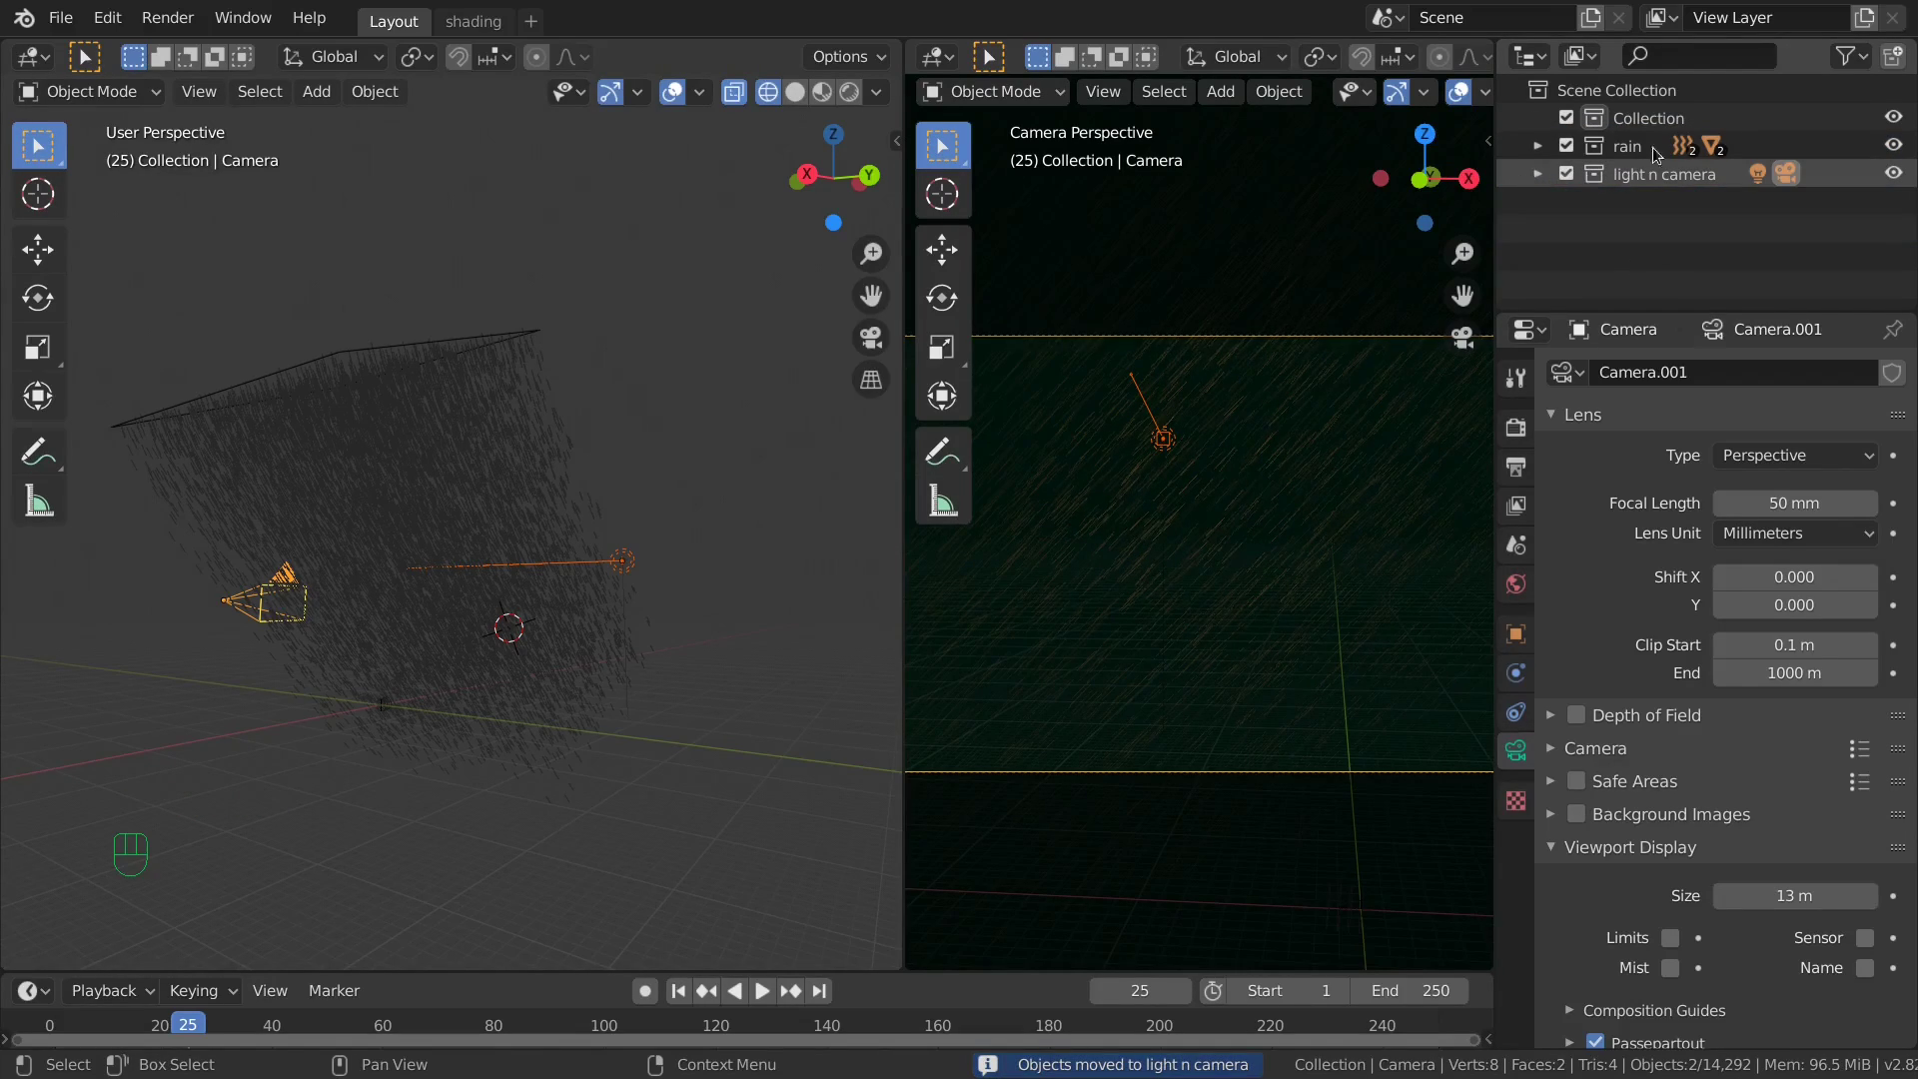
pyautogui.click(1672, 121)
pyautogui.press('x')
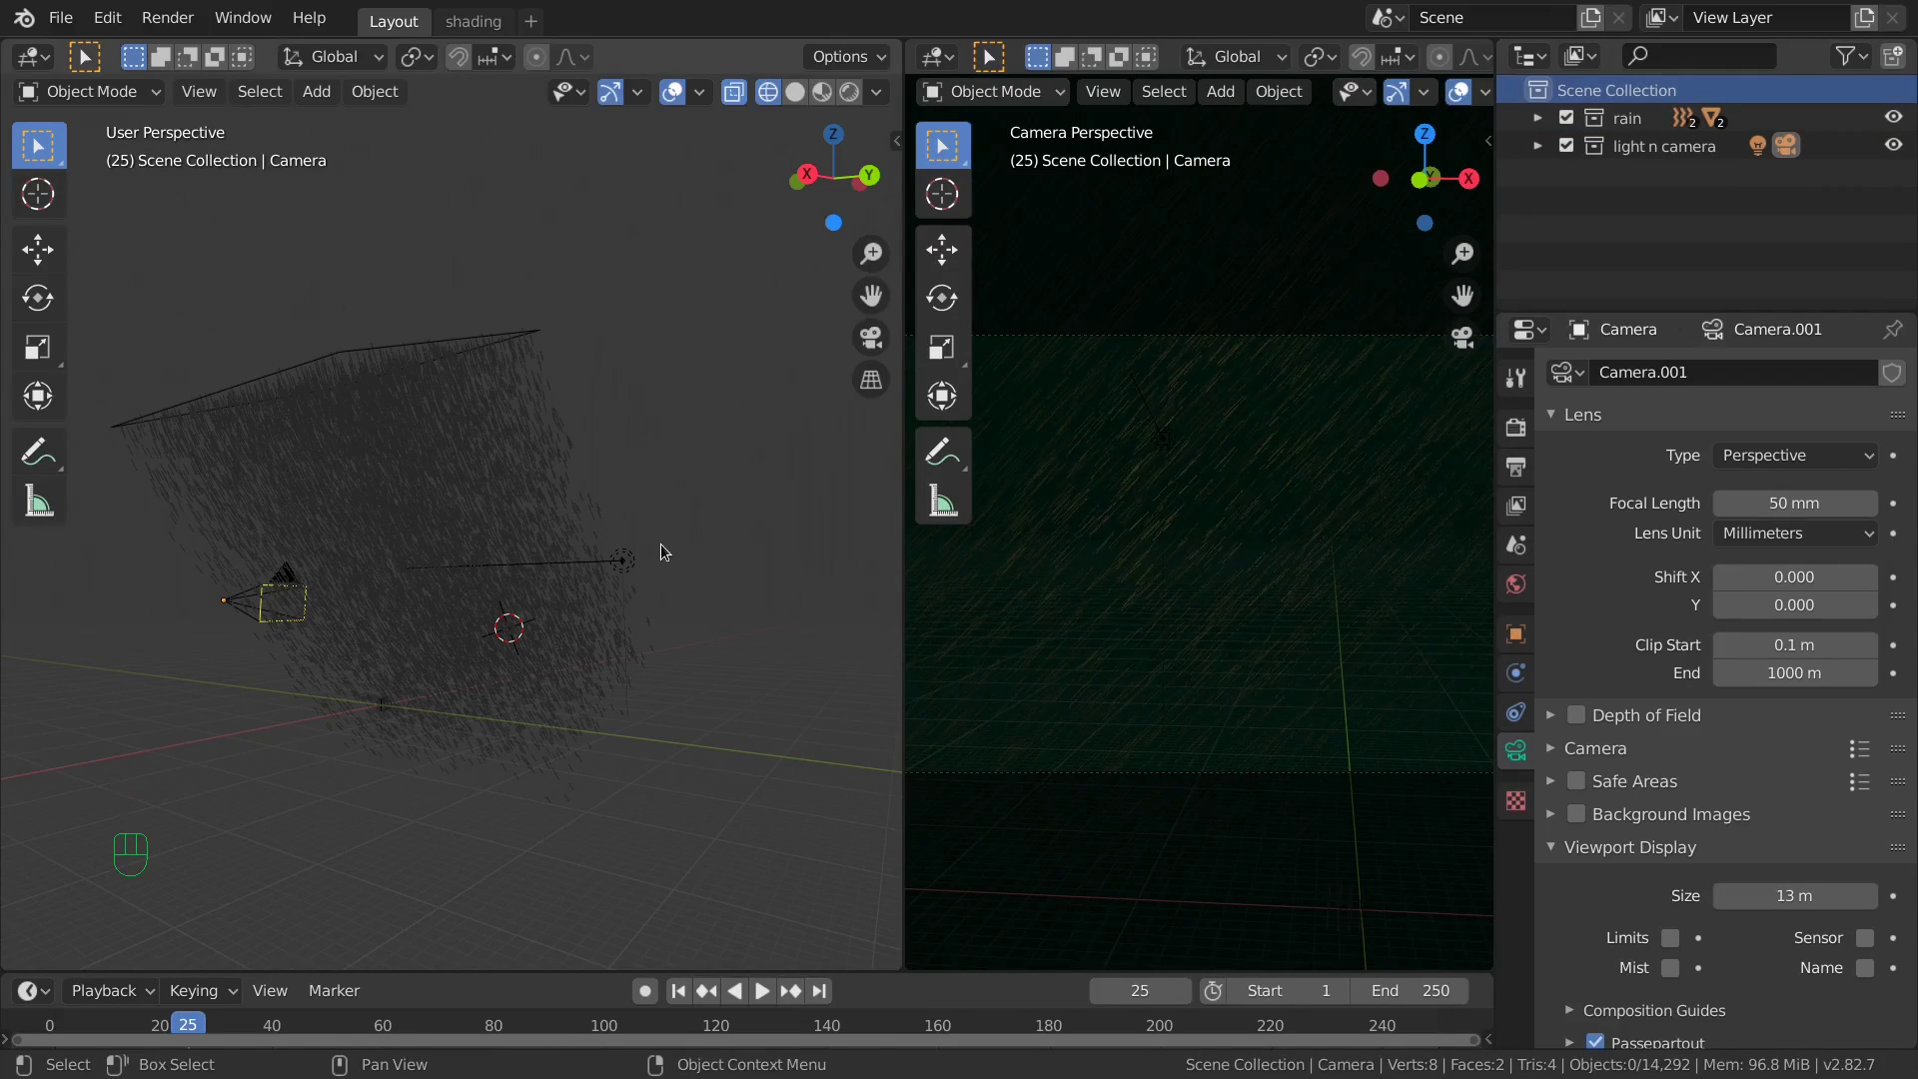
# Add a cube mesh to the scene at the 3D cursor within the rain volume.
pyautogui.moveTo(661, 543); pyautogui.dragTo(589, 579, button='middle')
pyautogui.hotkey('shift', 'a')
pyautogui.moveTo(619, 544)
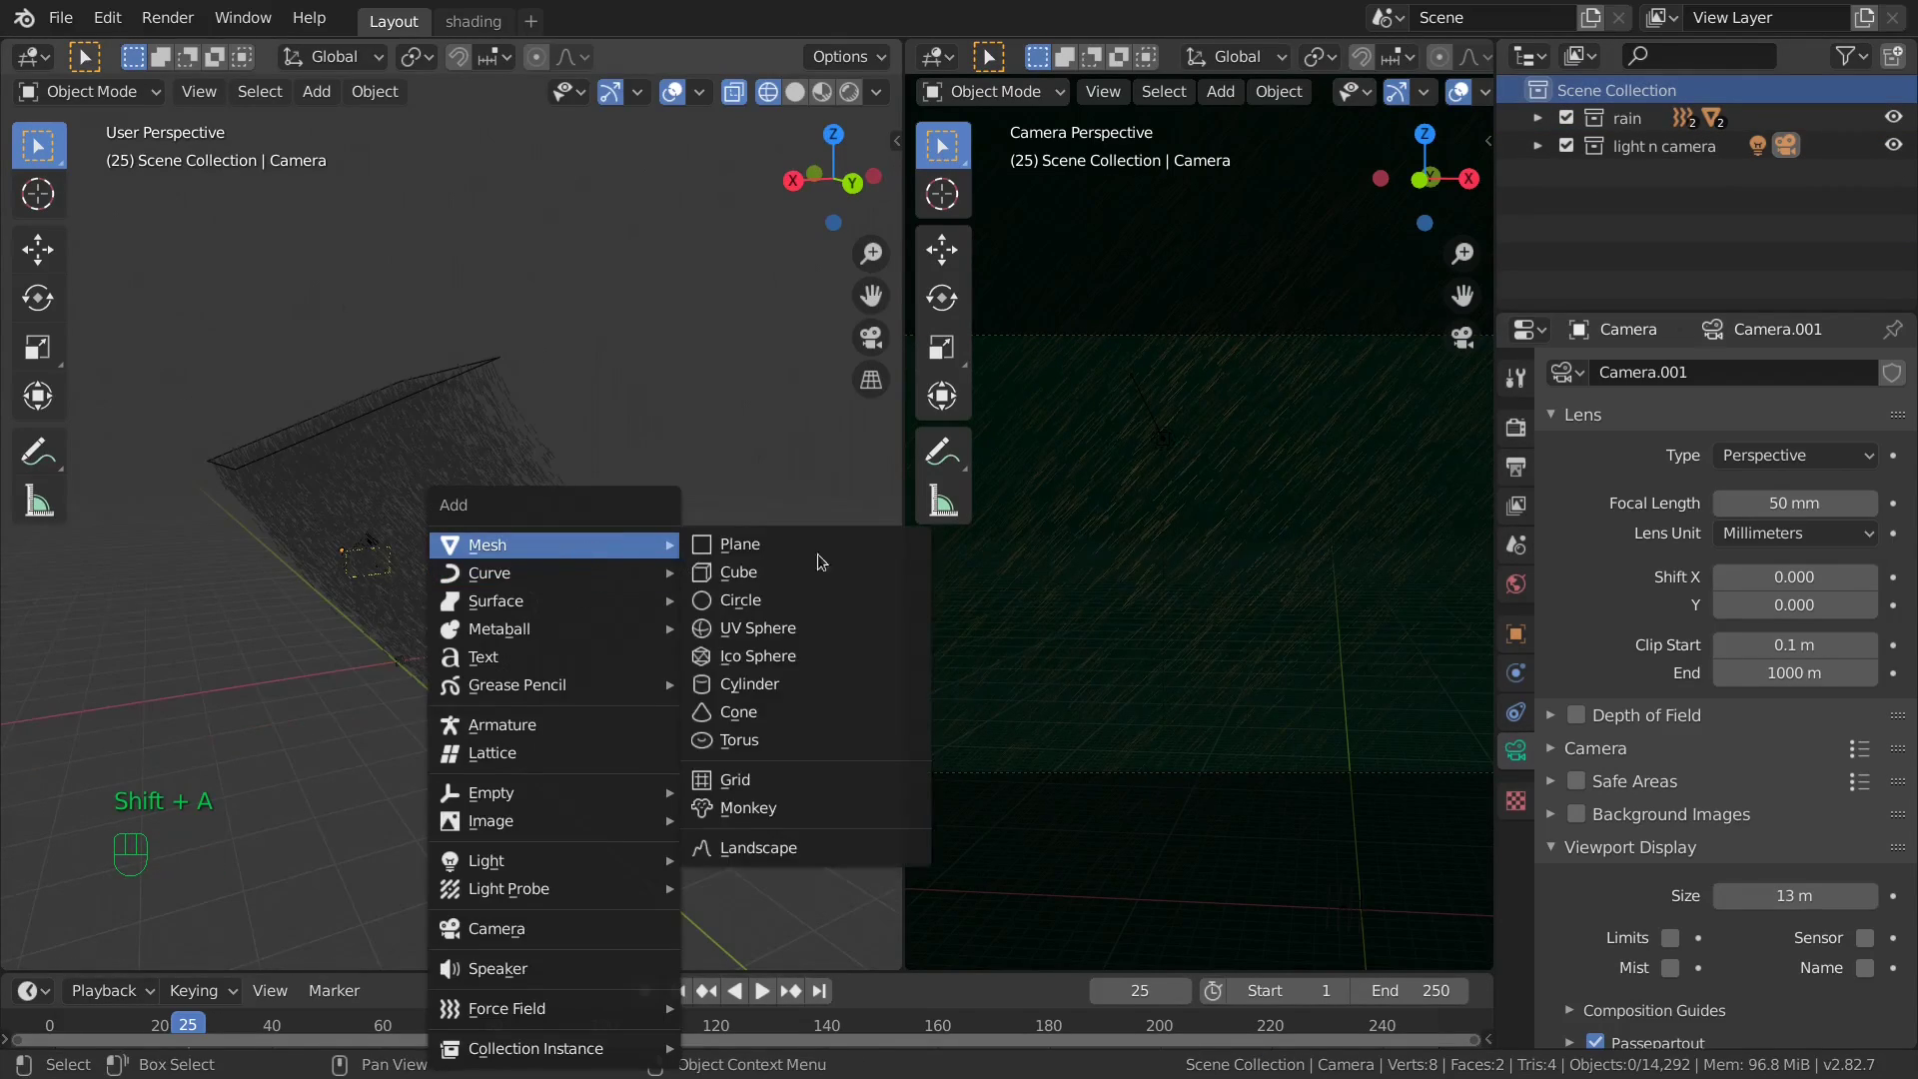
pyautogui.click(841, 576)
pyautogui.moveTo(432, 687); pyautogui.dragTo(484, 675, button='middle')
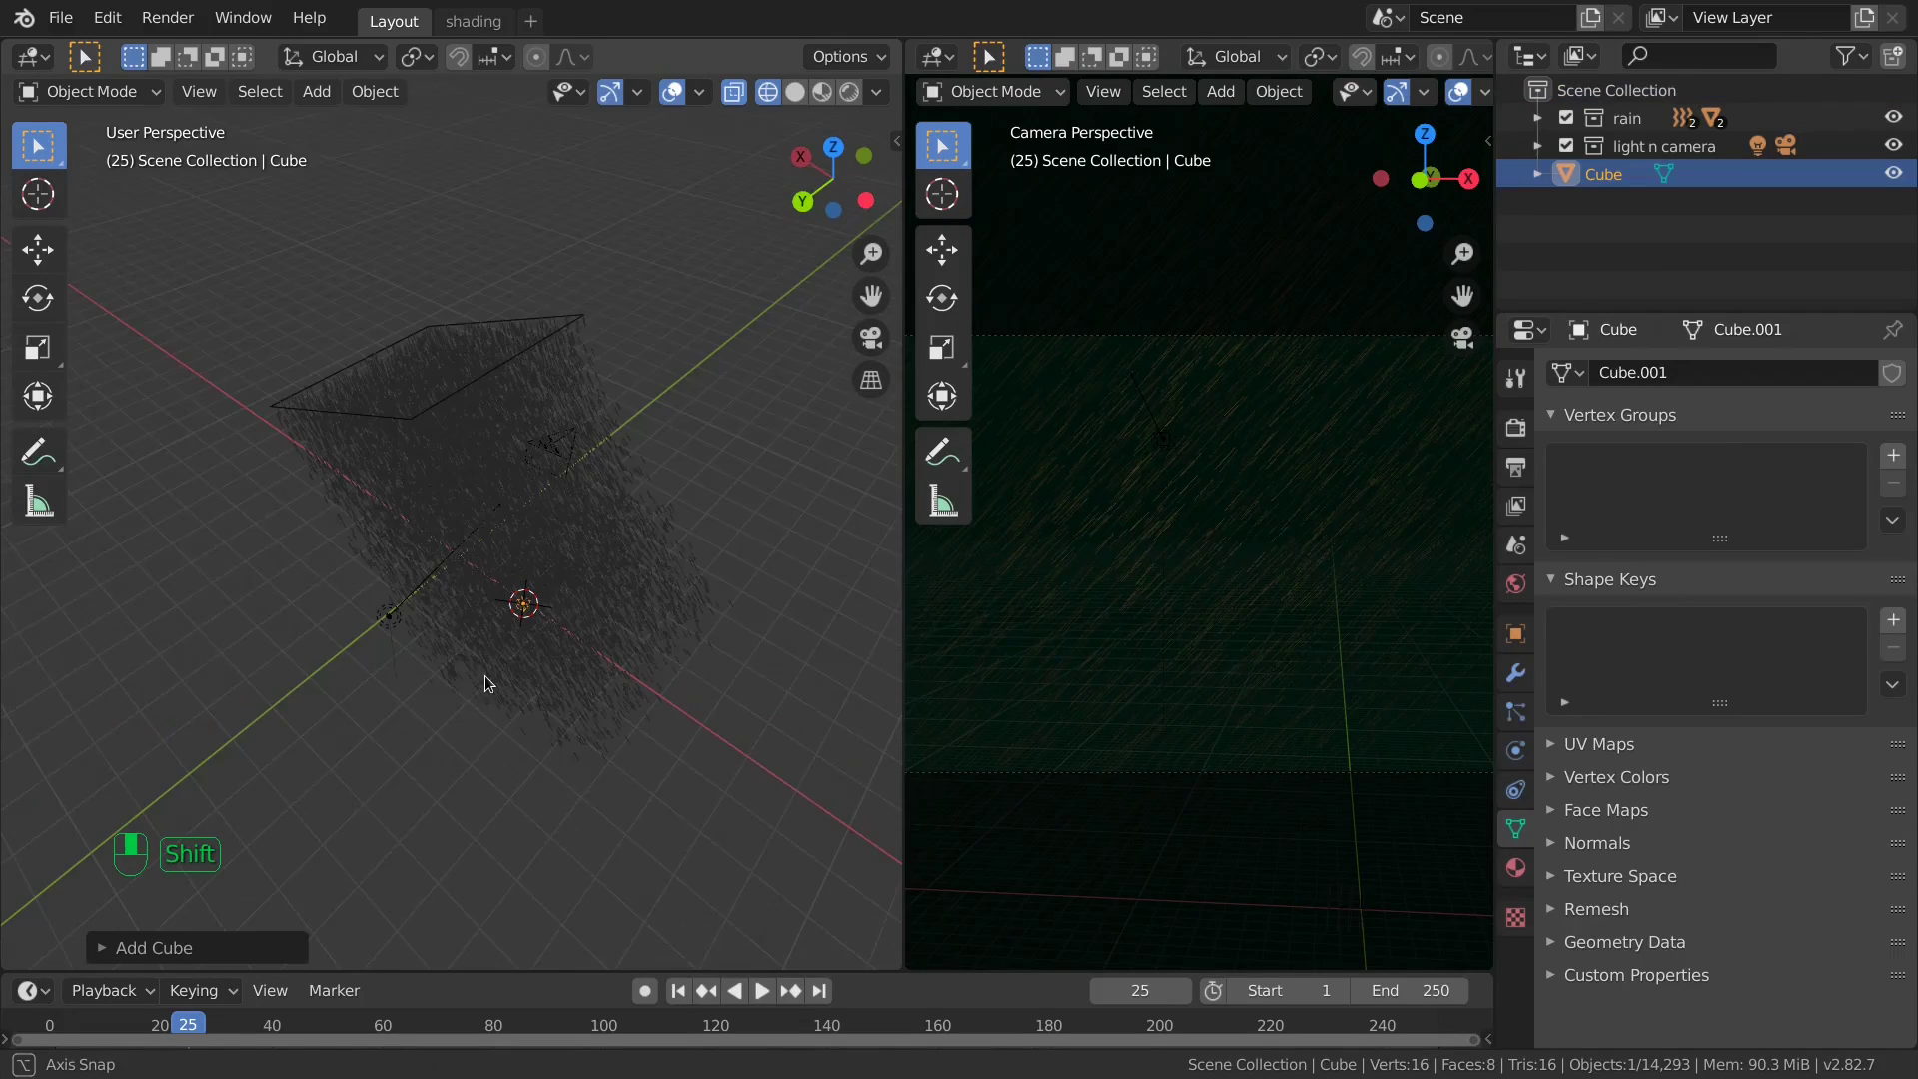
# Delete the misplaced cube and reset the 3D cursor to the world origin.
pyautogui.press('x')
pyautogui.click(483, 676)
pyautogui.hotkey('shift', 'c')
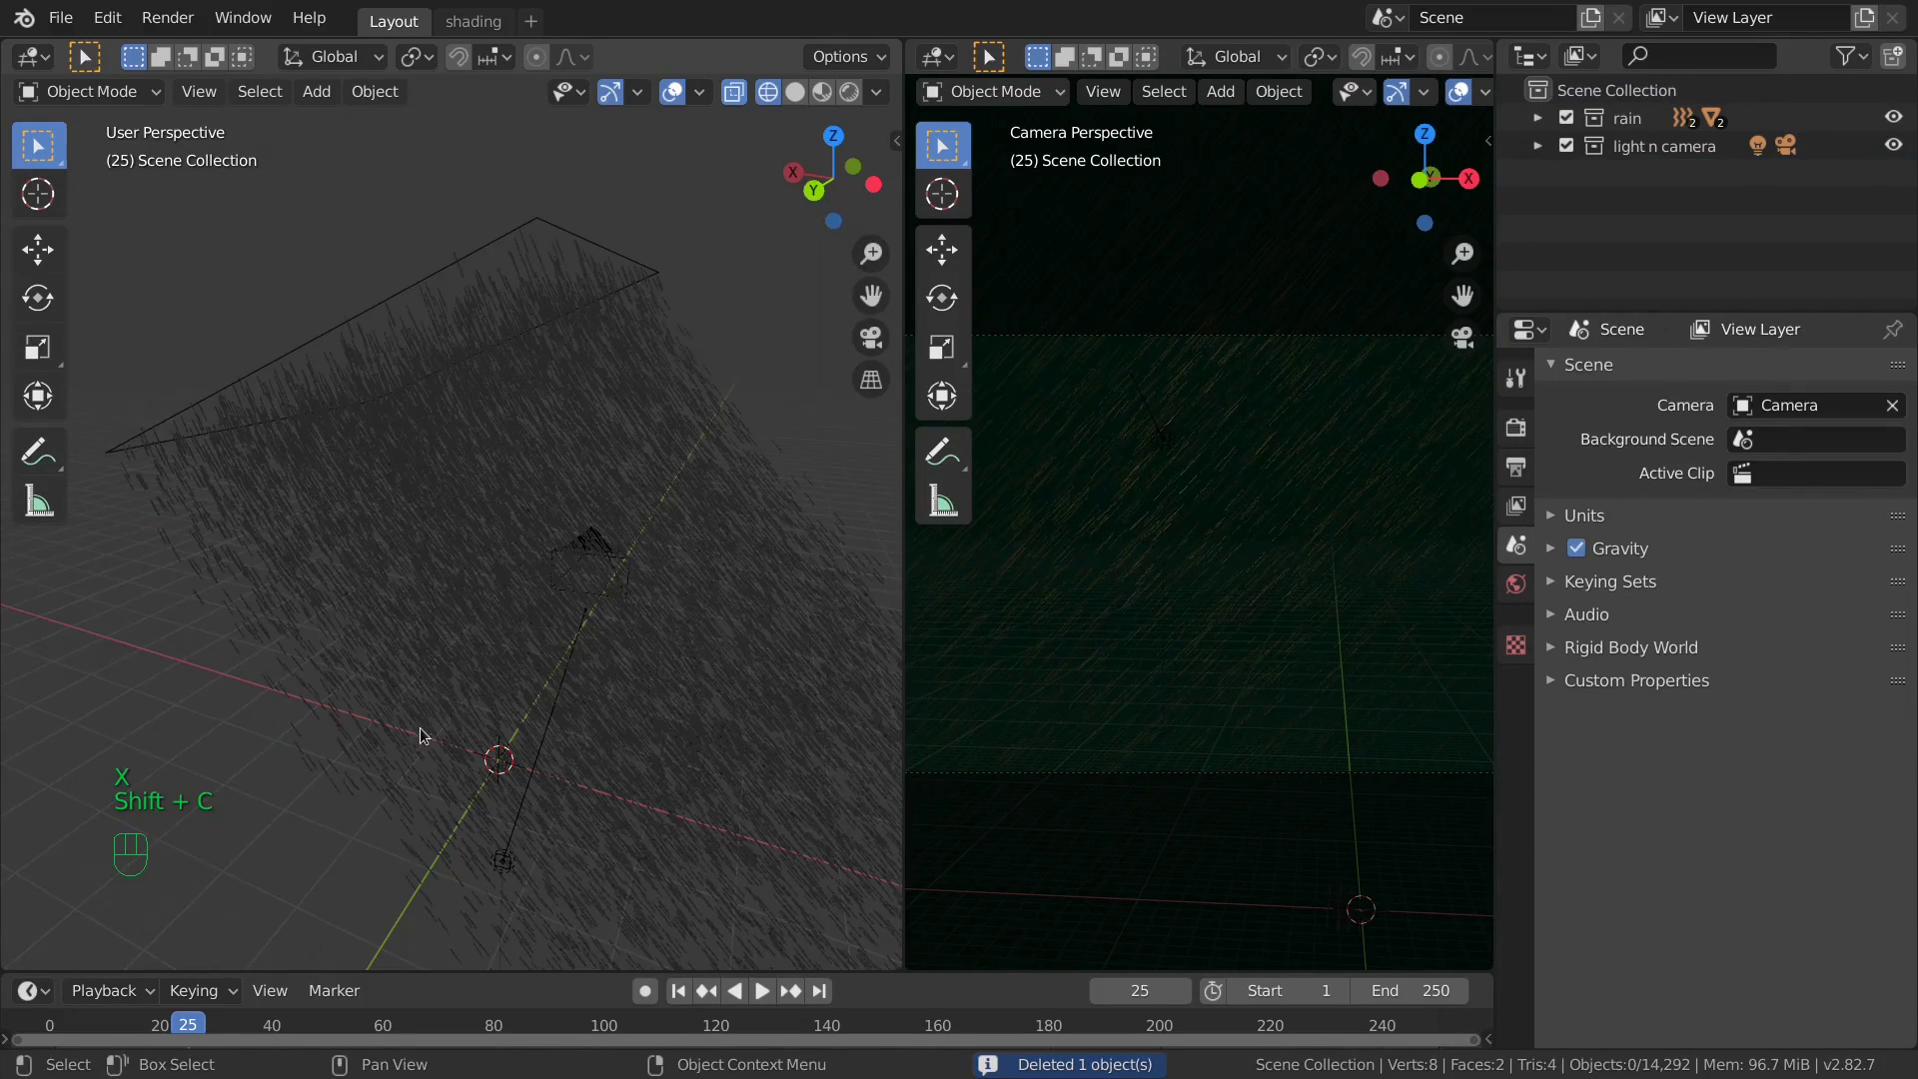
# Add a cube mesh at the world origin and scale it up until it is large enough to enclose the rain.
pyautogui.moveTo(420, 737); pyautogui.dragTo(283, 551, button='middle')
pyautogui.hotkey('shift', 'a')
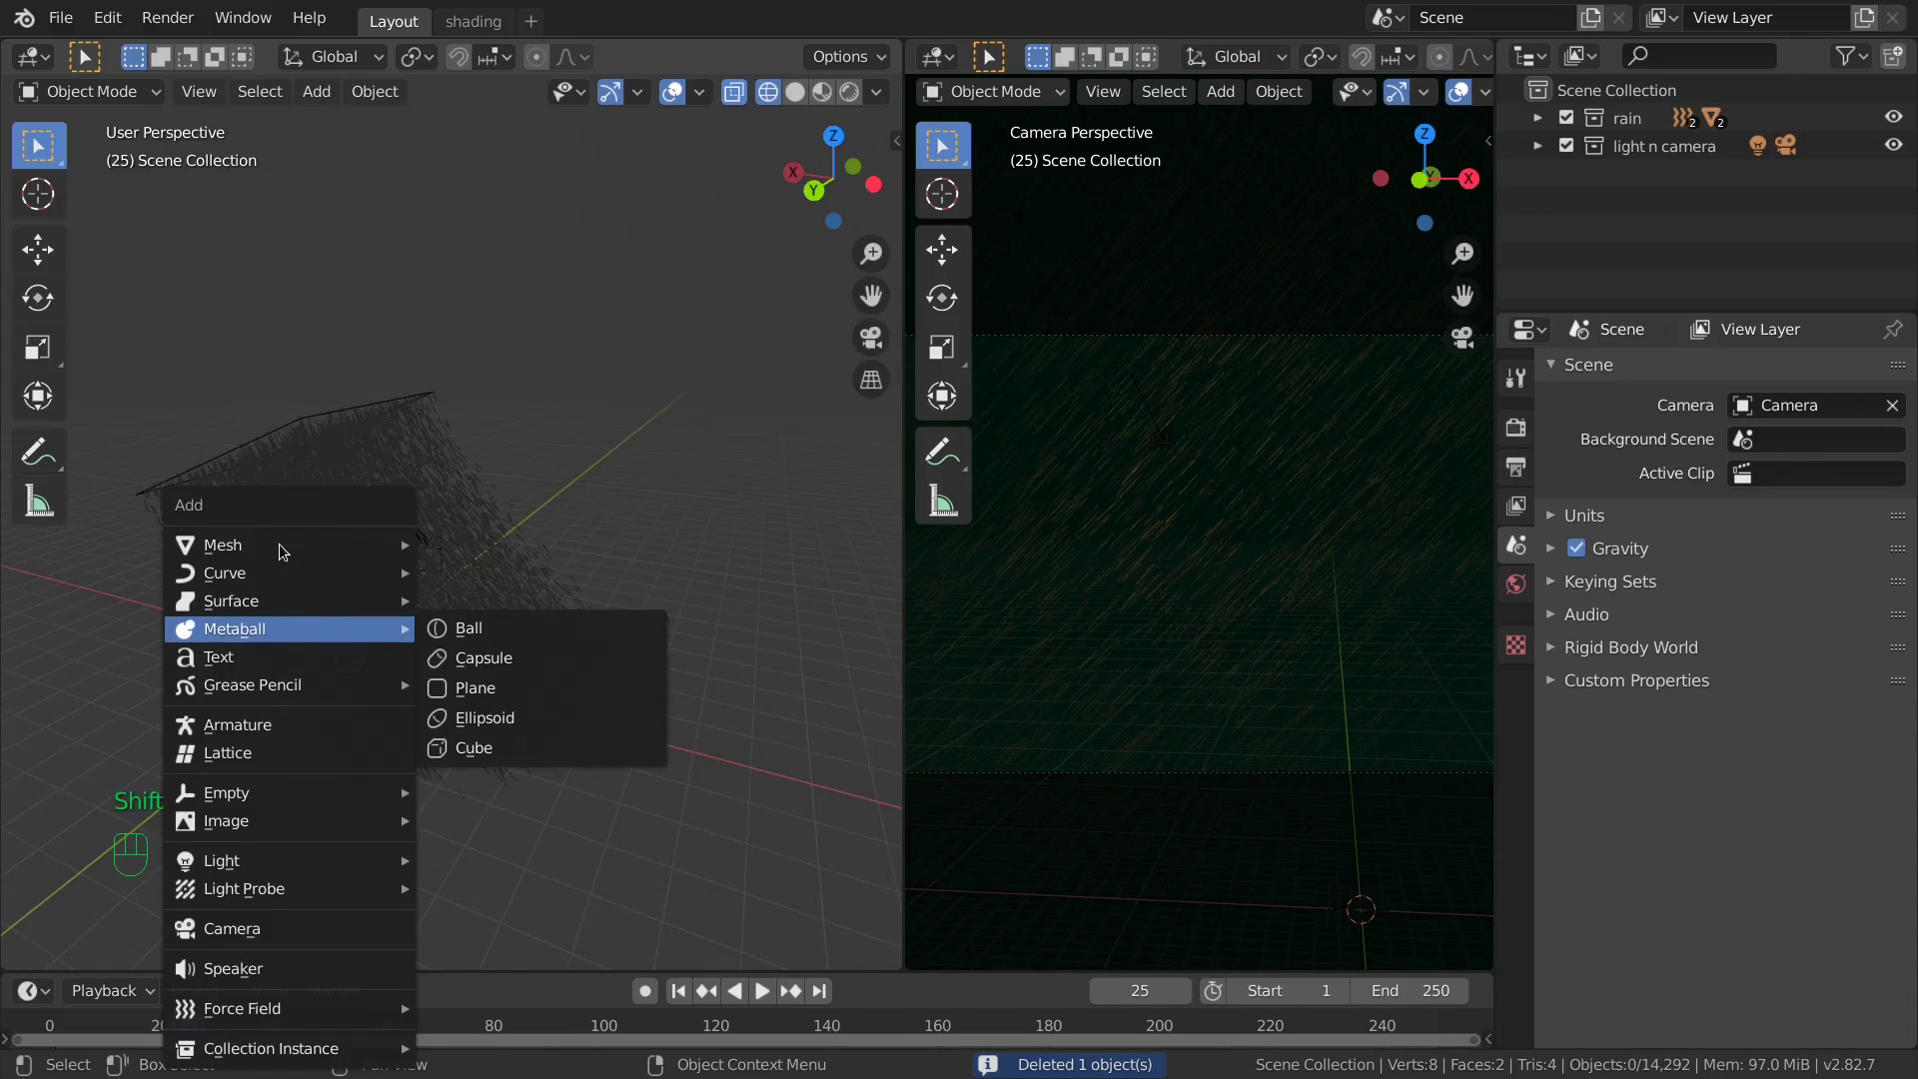
pyautogui.moveTo(281, 551)
pyautogui.click(551, 574)
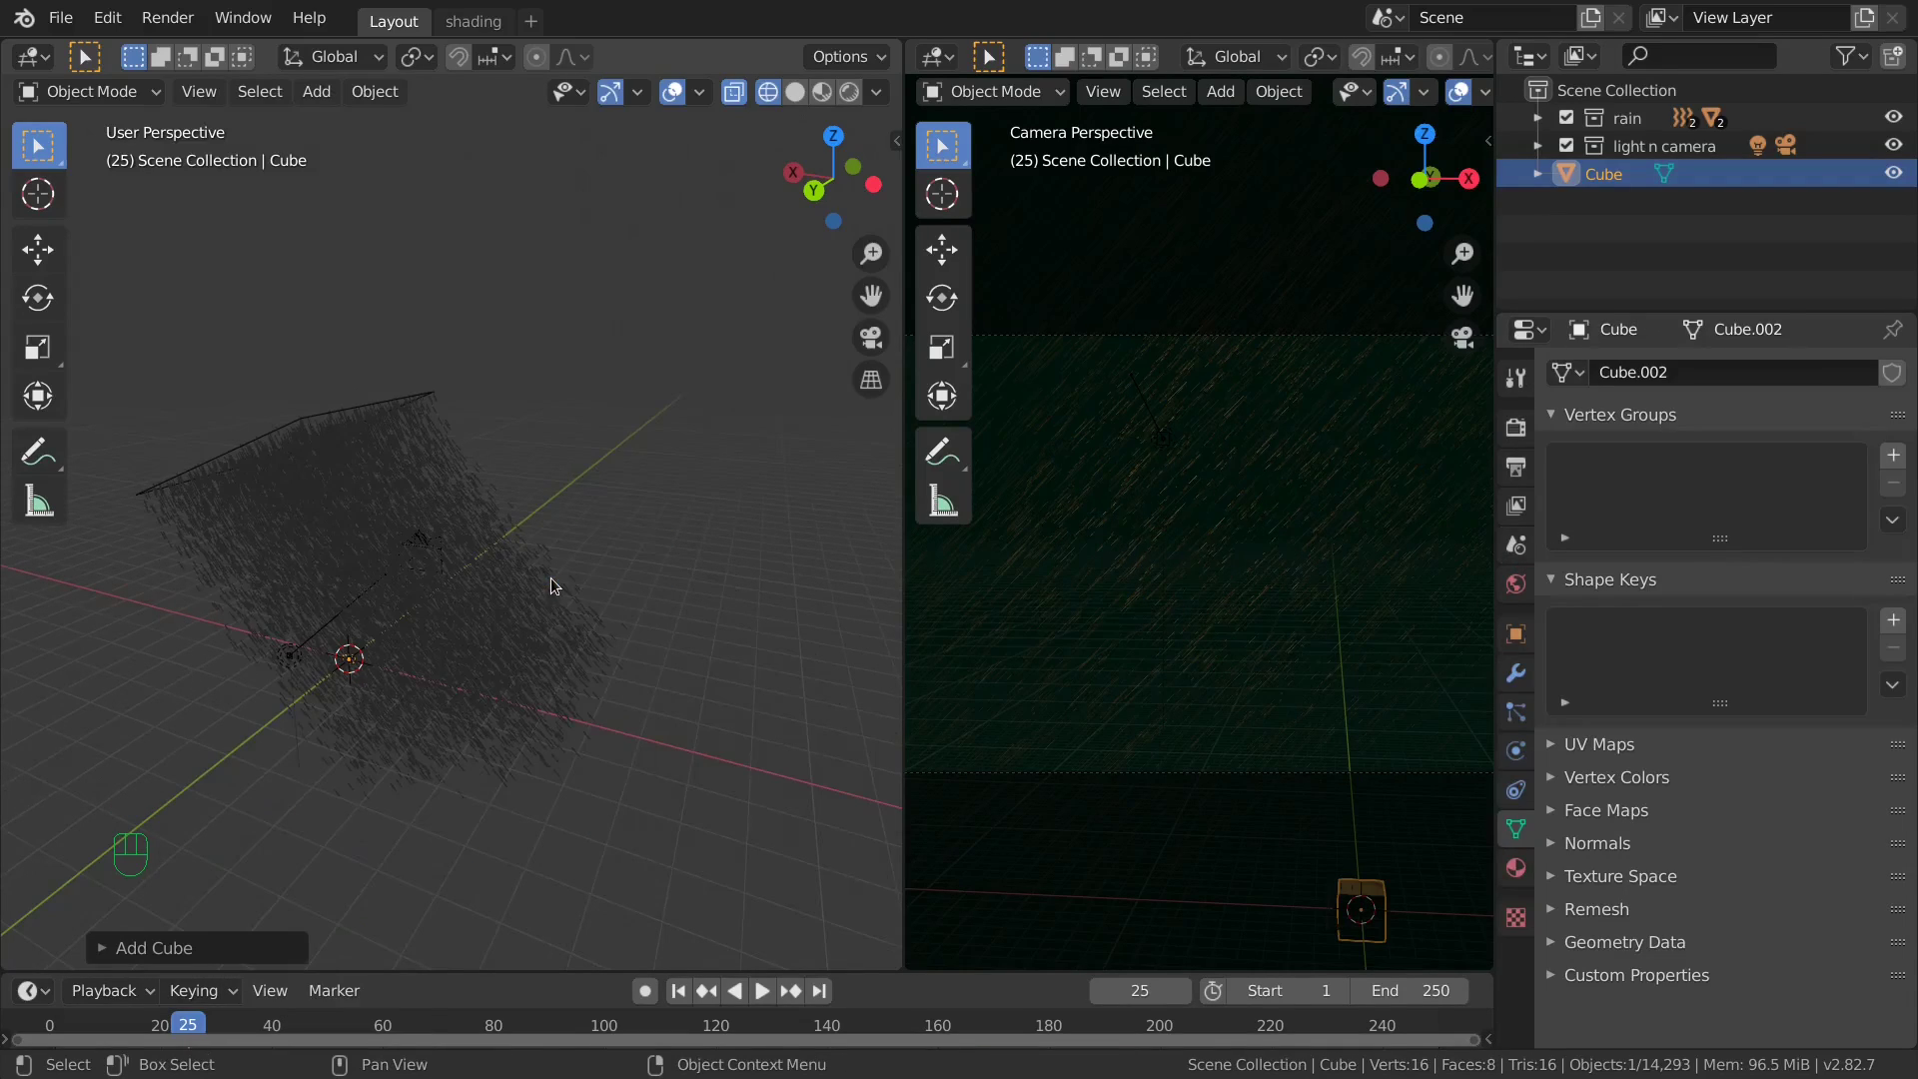
pyautogui.press('s')
pyautogui.click(407, 526)
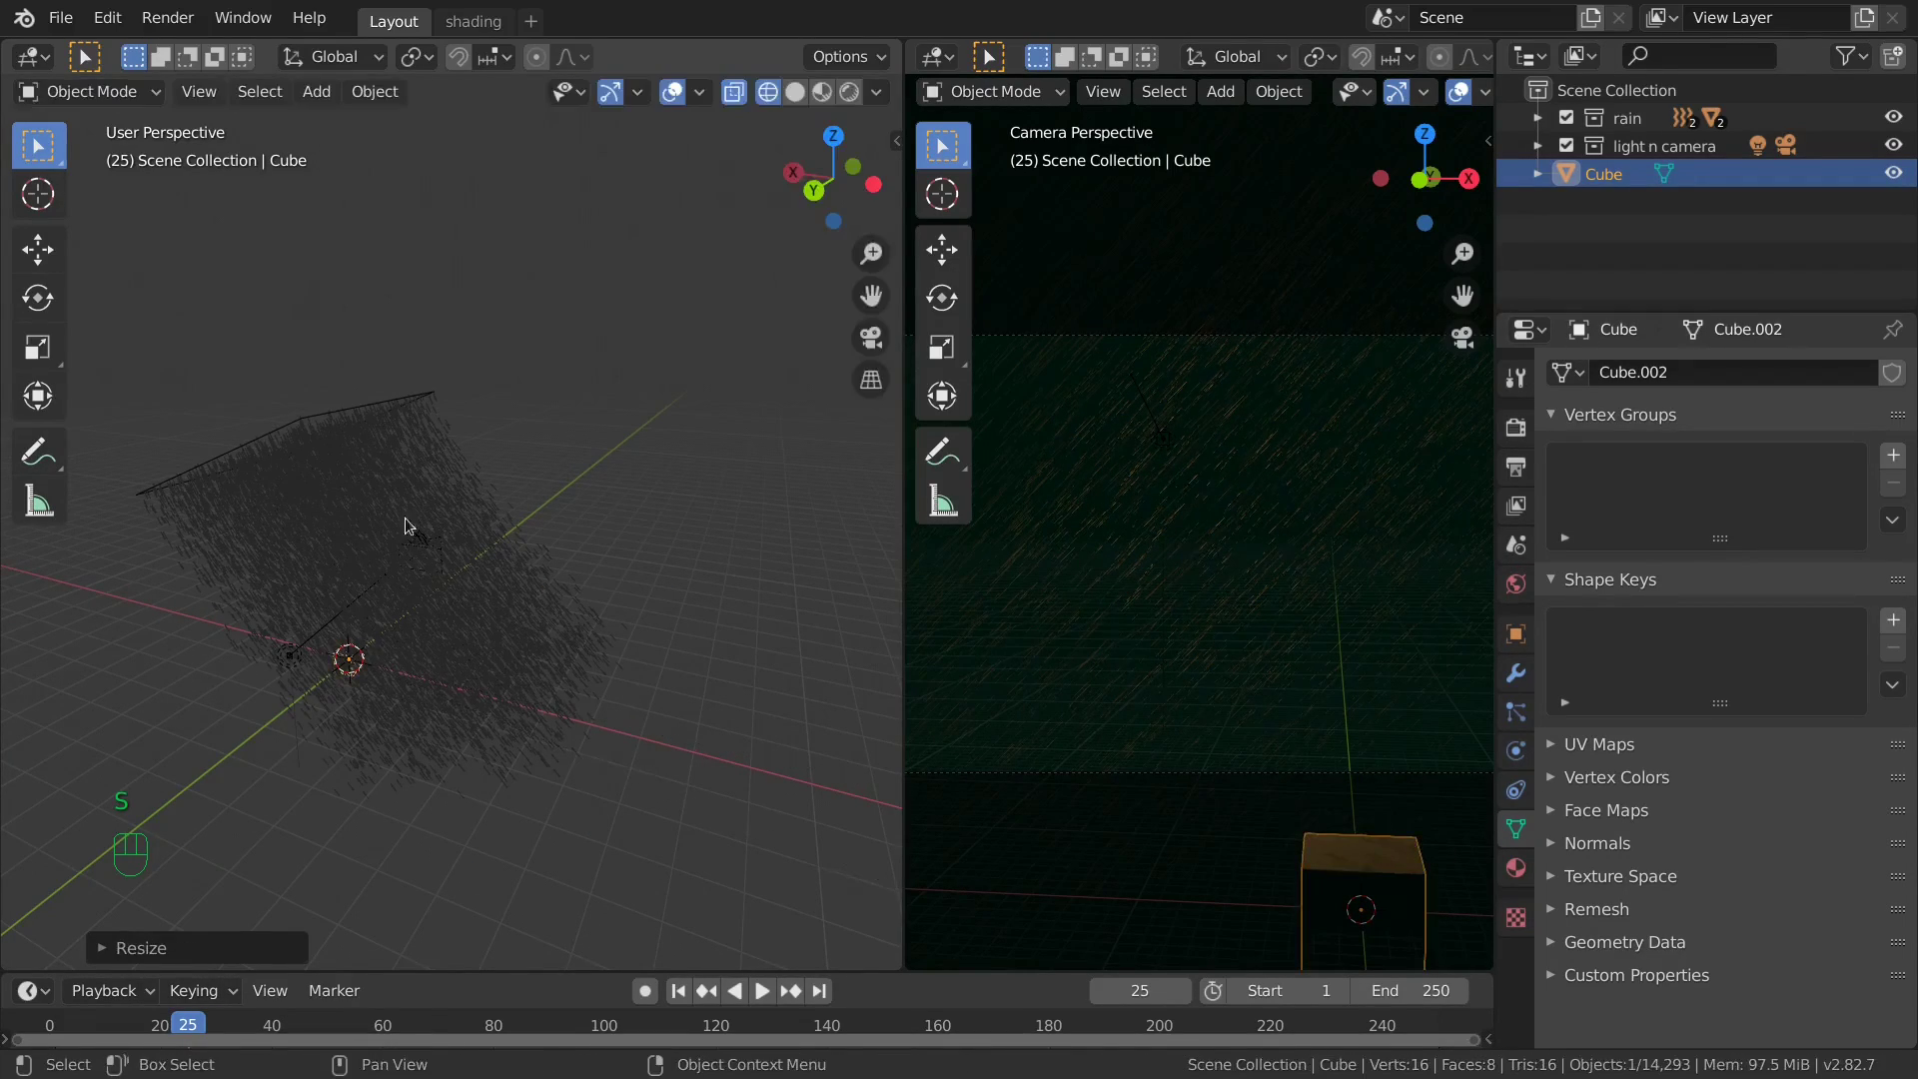
pyautogui.press('s')
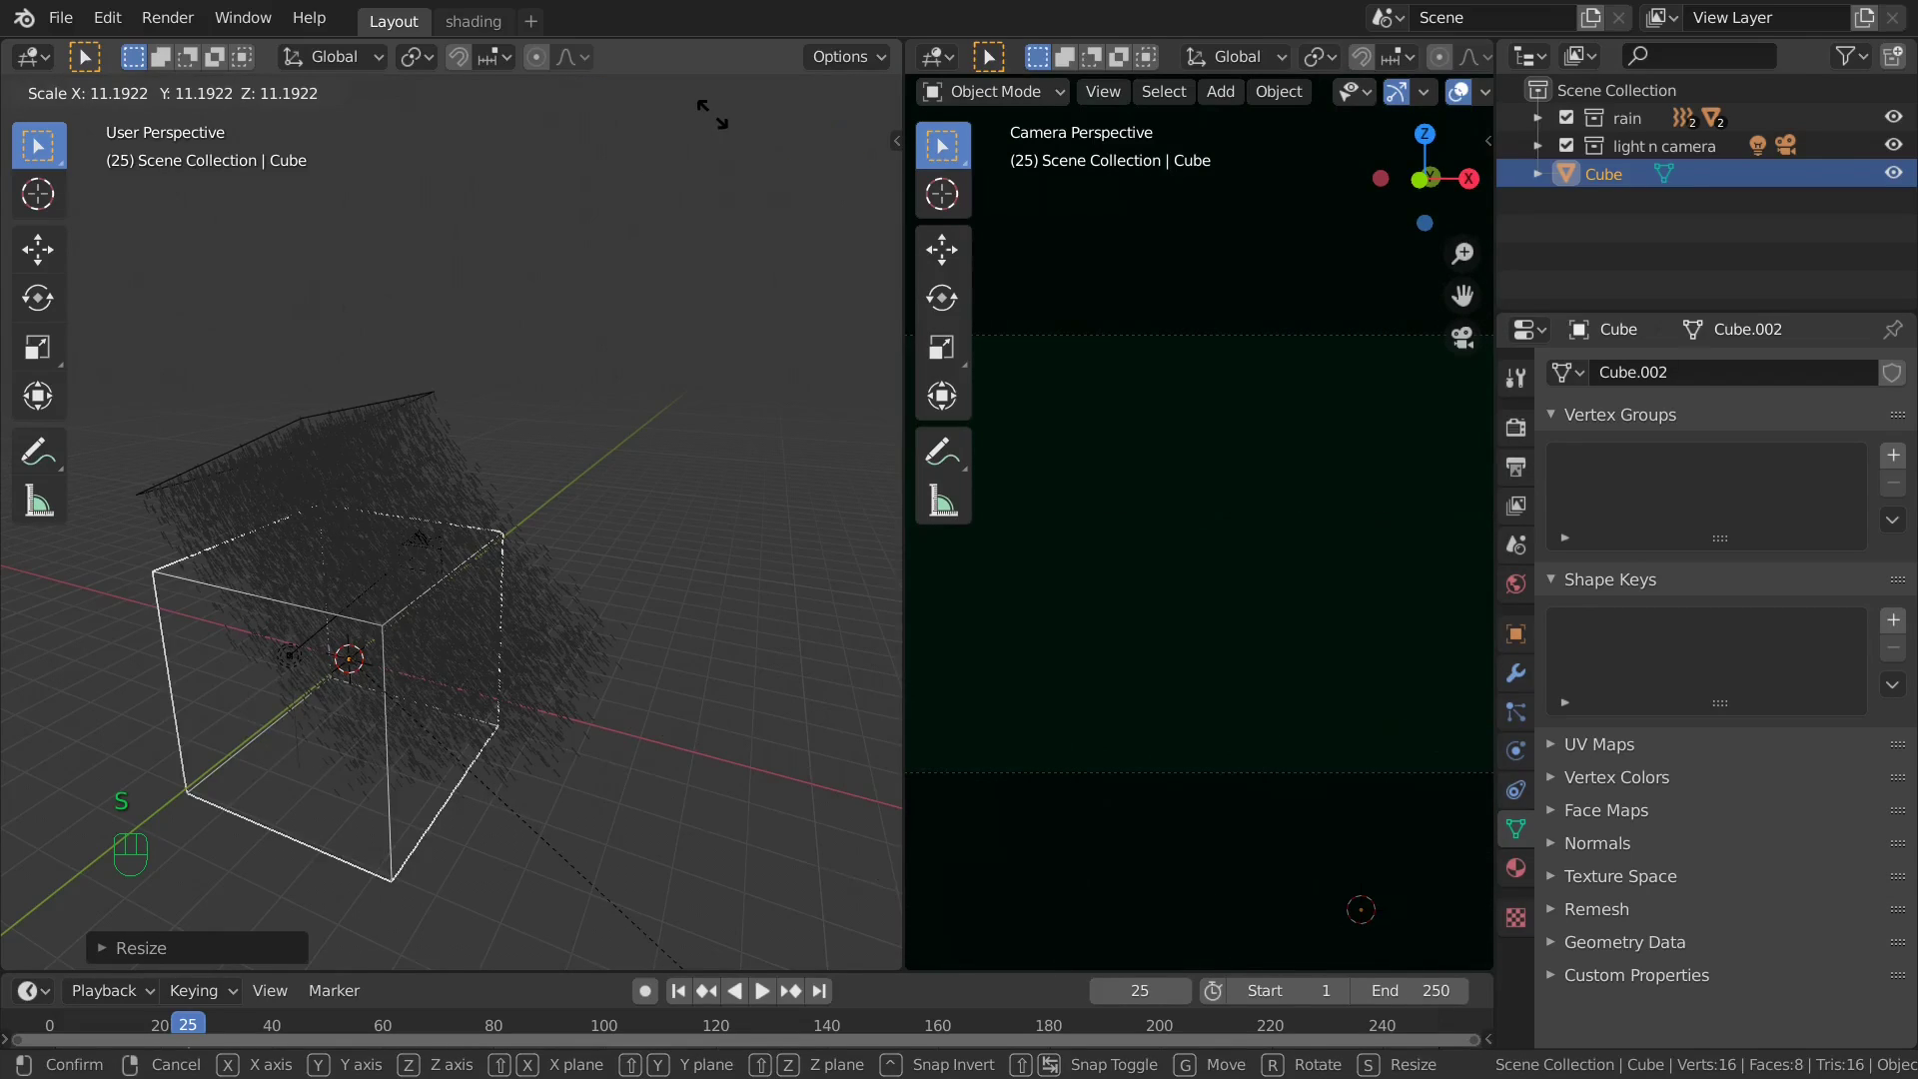
pyautogui.click(847, 266)
pyautogui.scroll(-3, 633, 530)
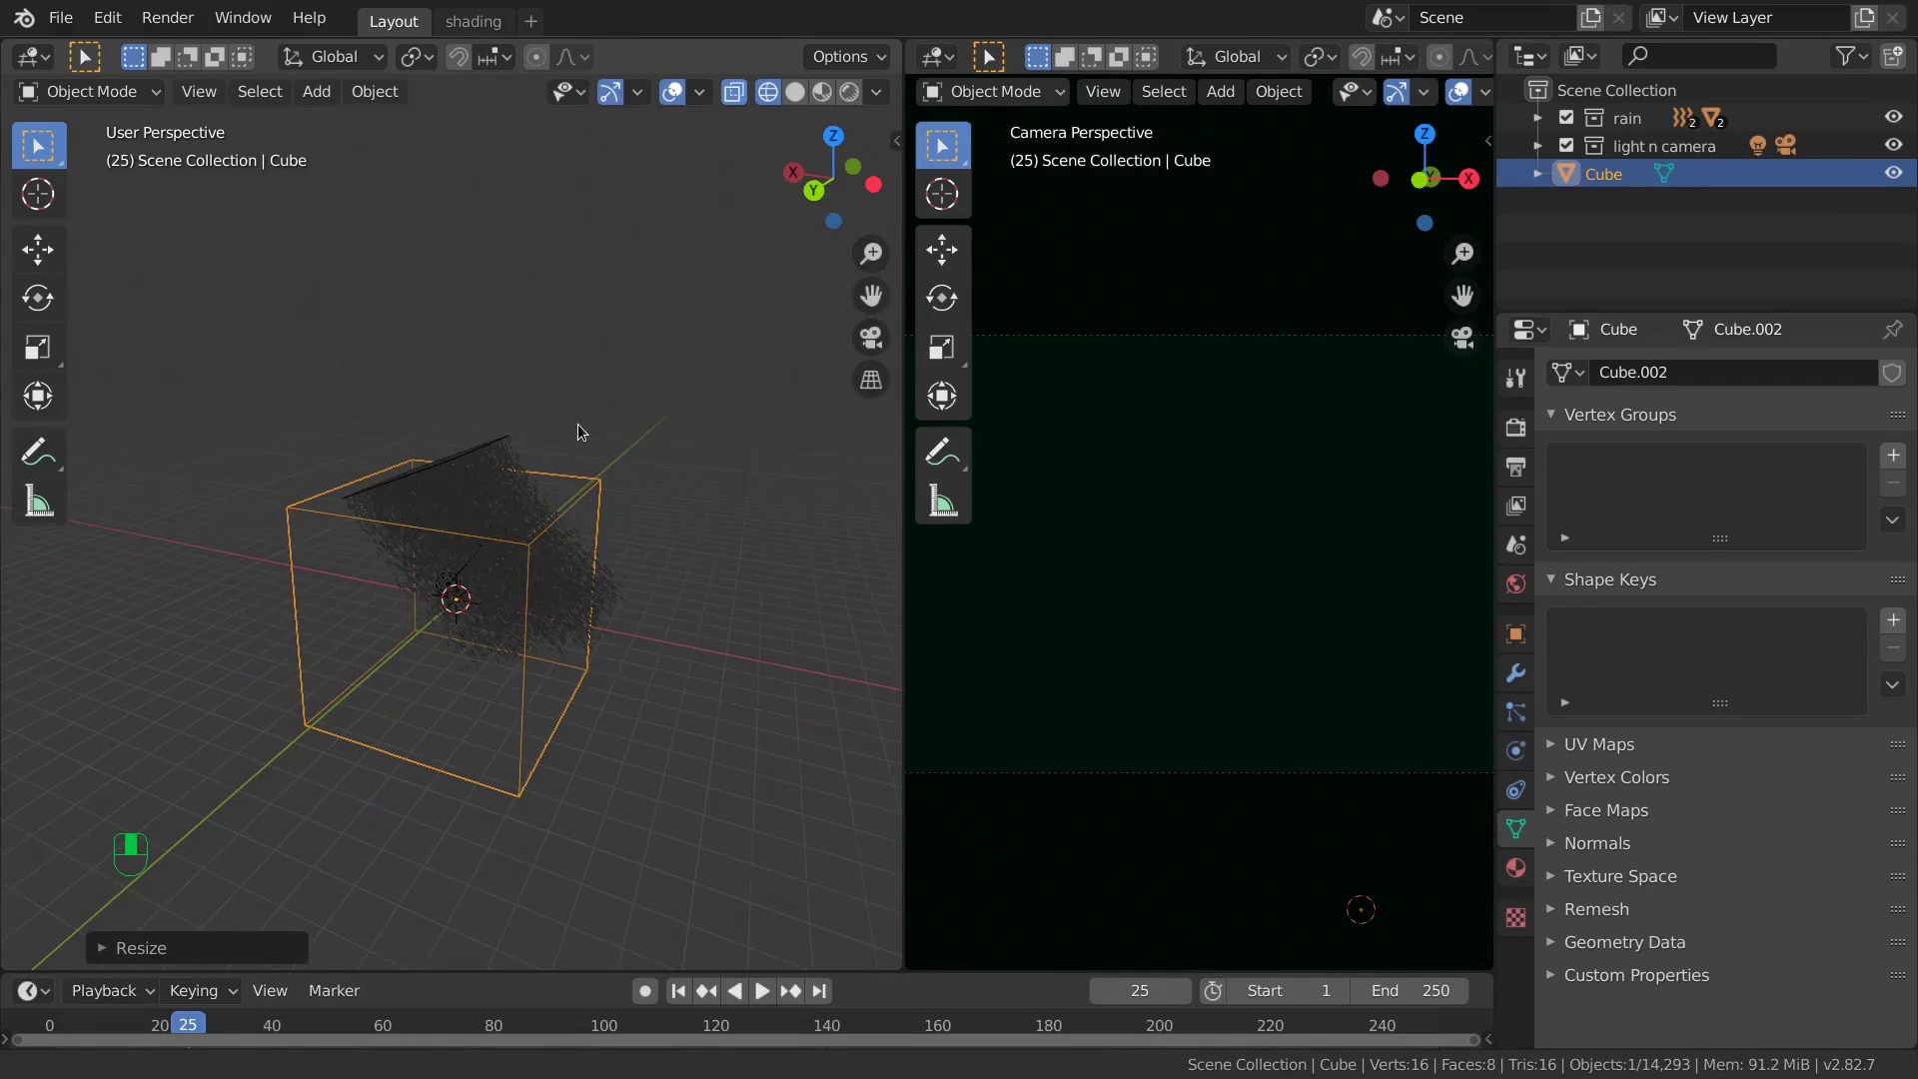
# Move the cube upward along Z and shift it along X so that it surrounds the whole rain volume.
pyautogui.press('g')
pyautogui.press('x')
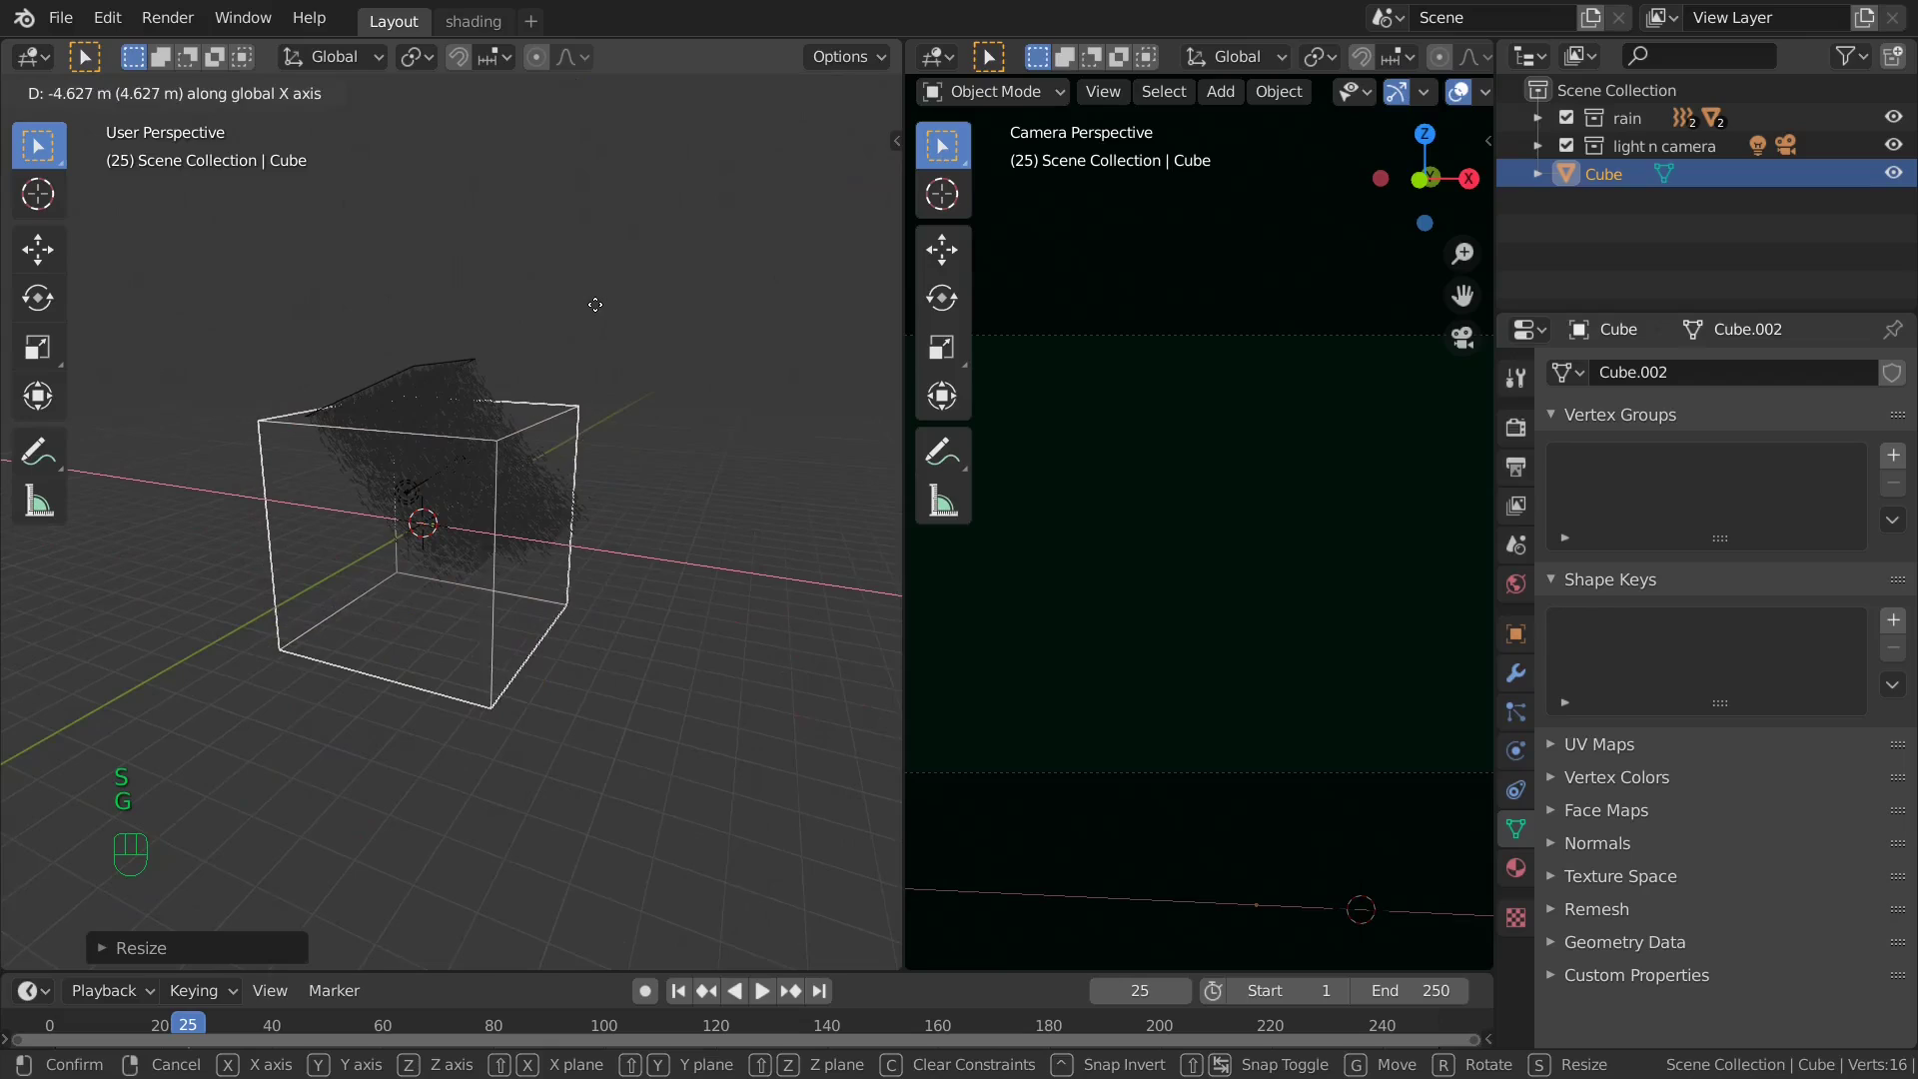
pyautogui.press('z')
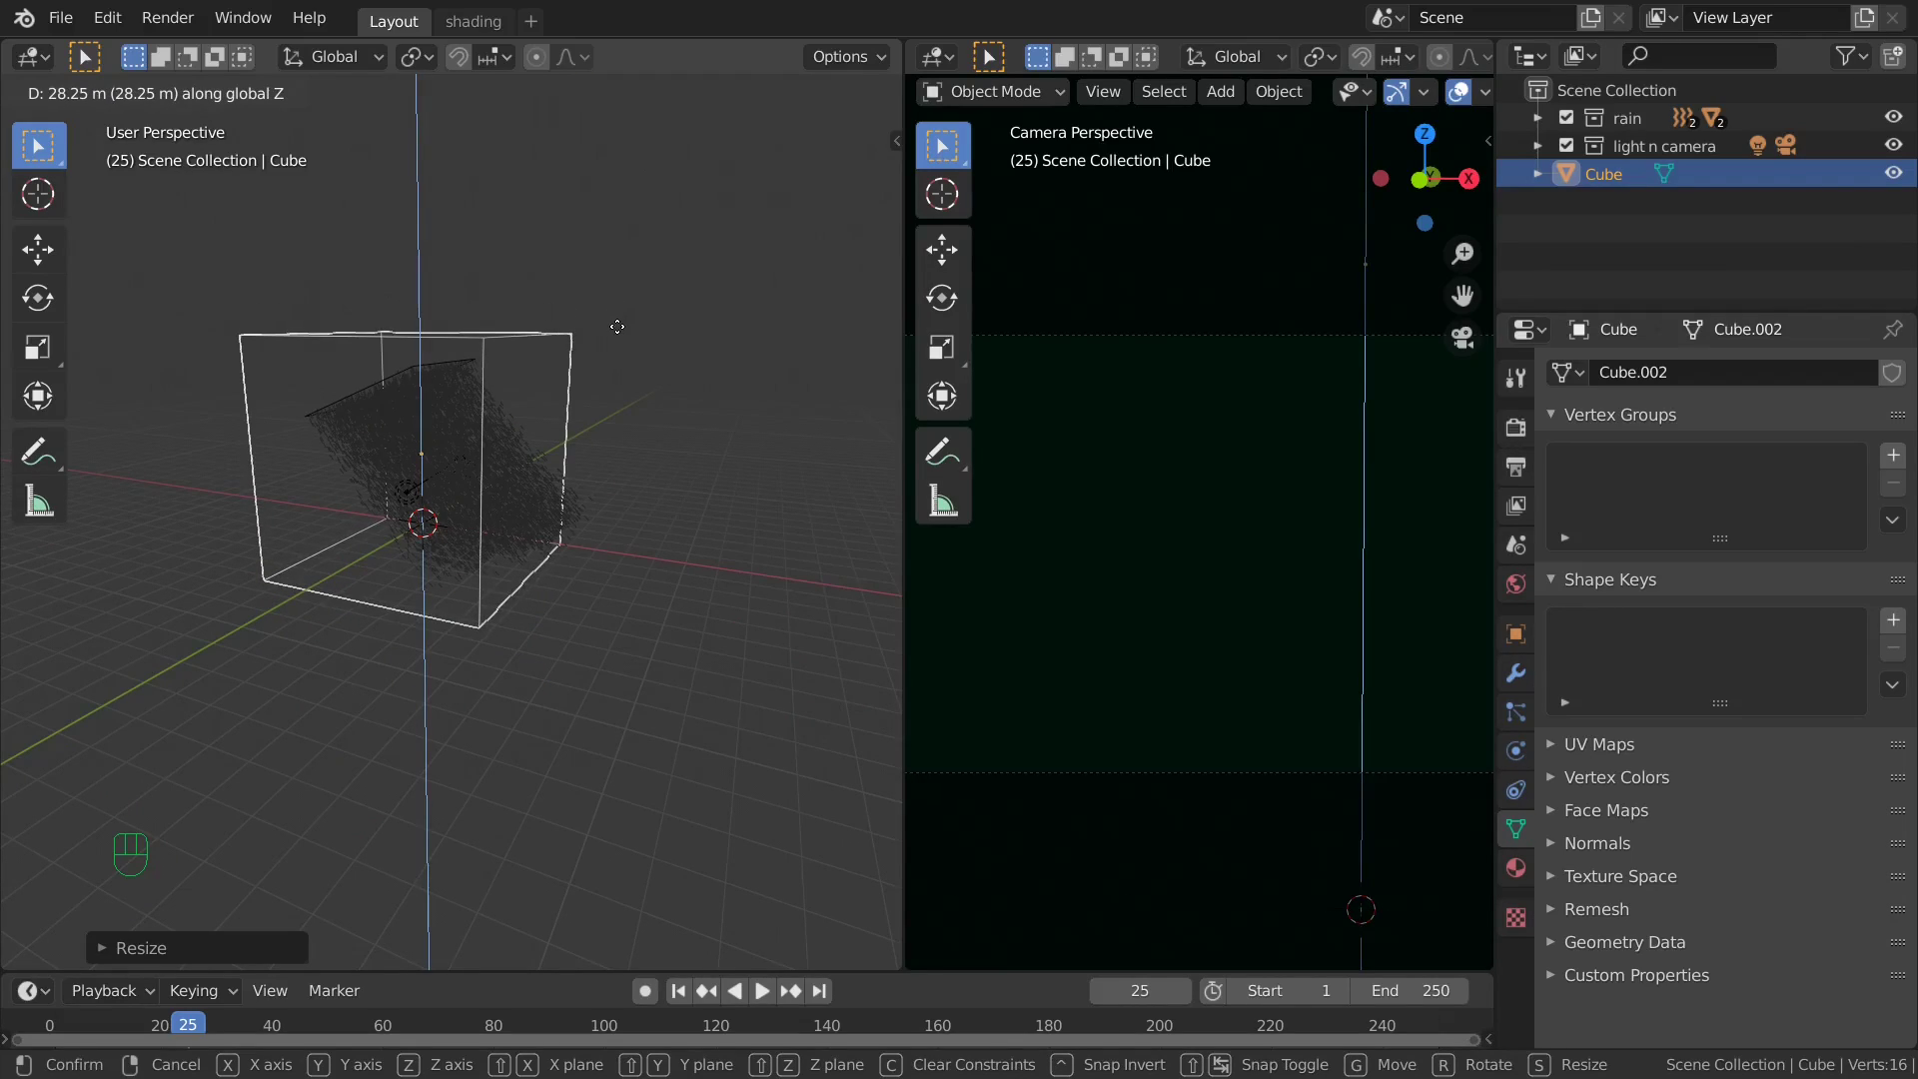
pyautogui.click(548, 436)
pyautogui.press('g')
pyautogui.press('x')
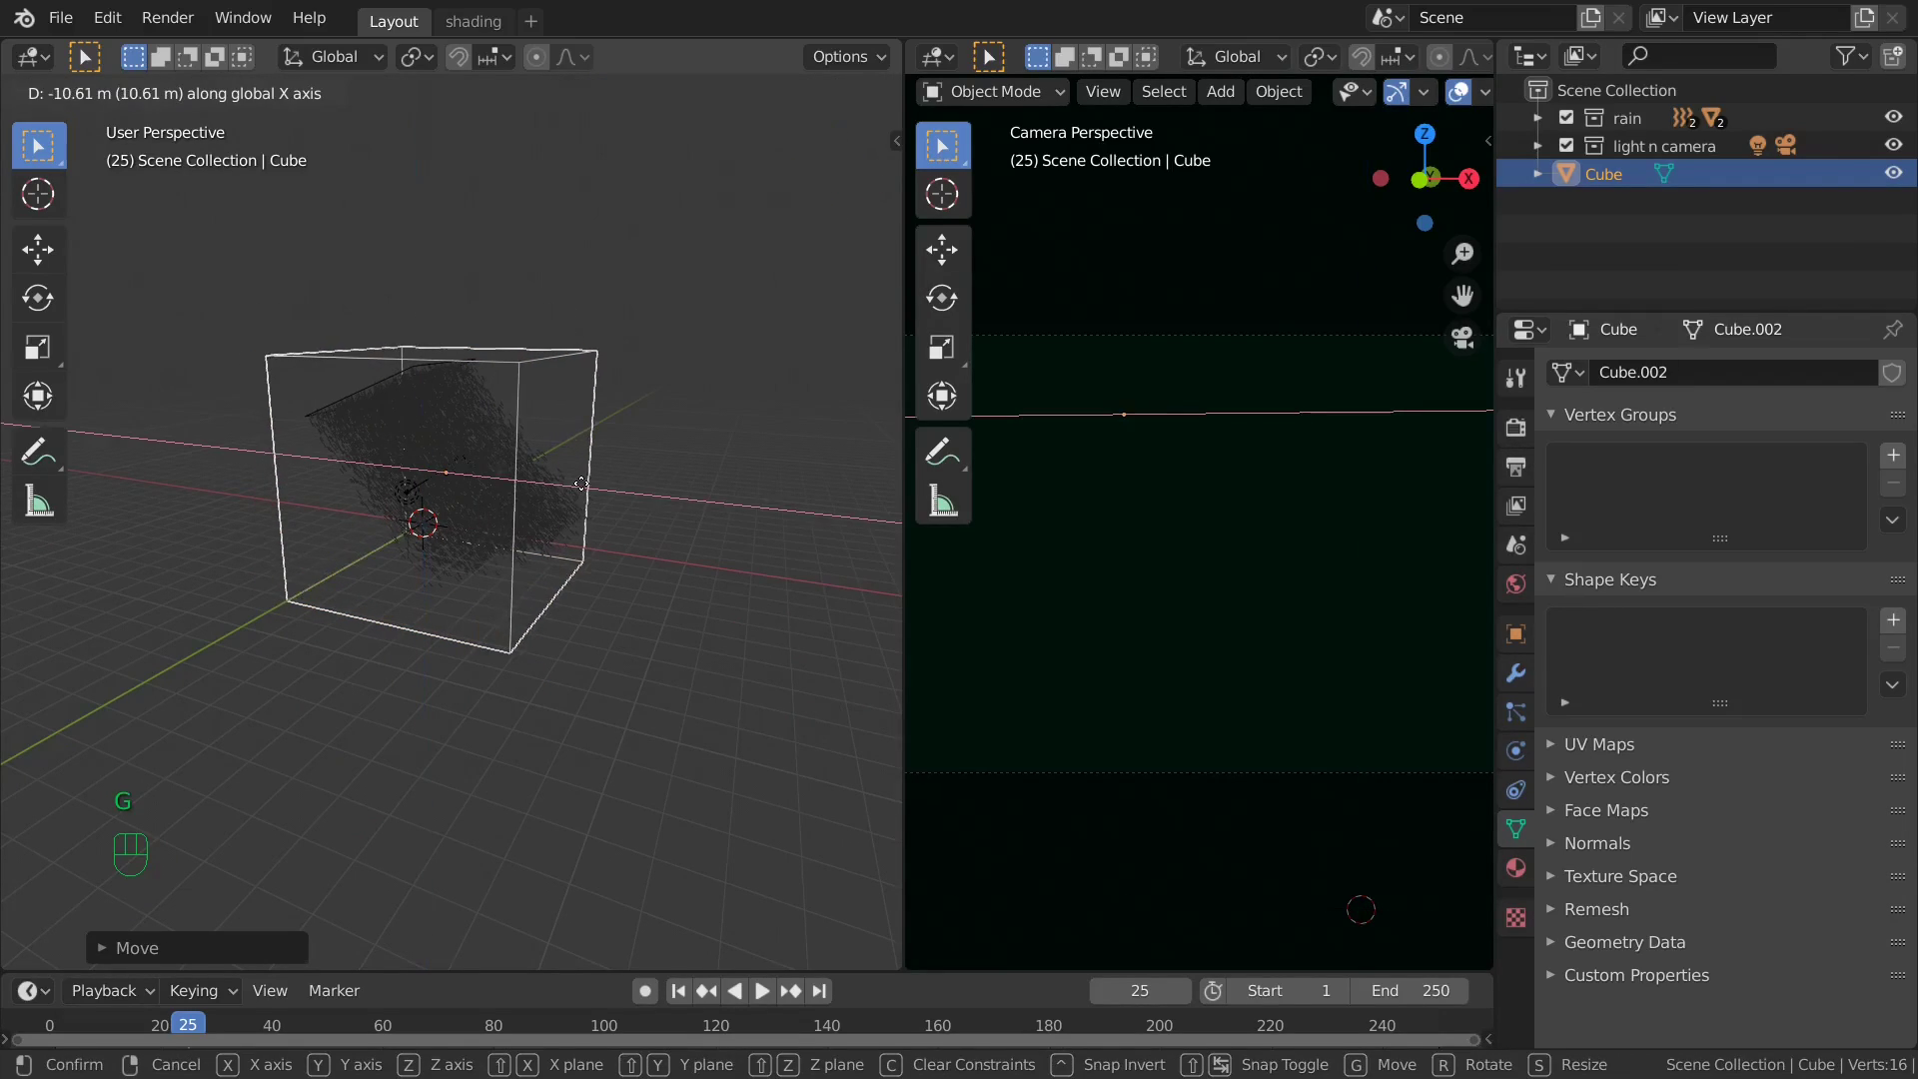
pyautogui.click(597, 571)
pyautogui.moveTo(596, 571); pyautogui.dragTo(506, 500, button='middle')
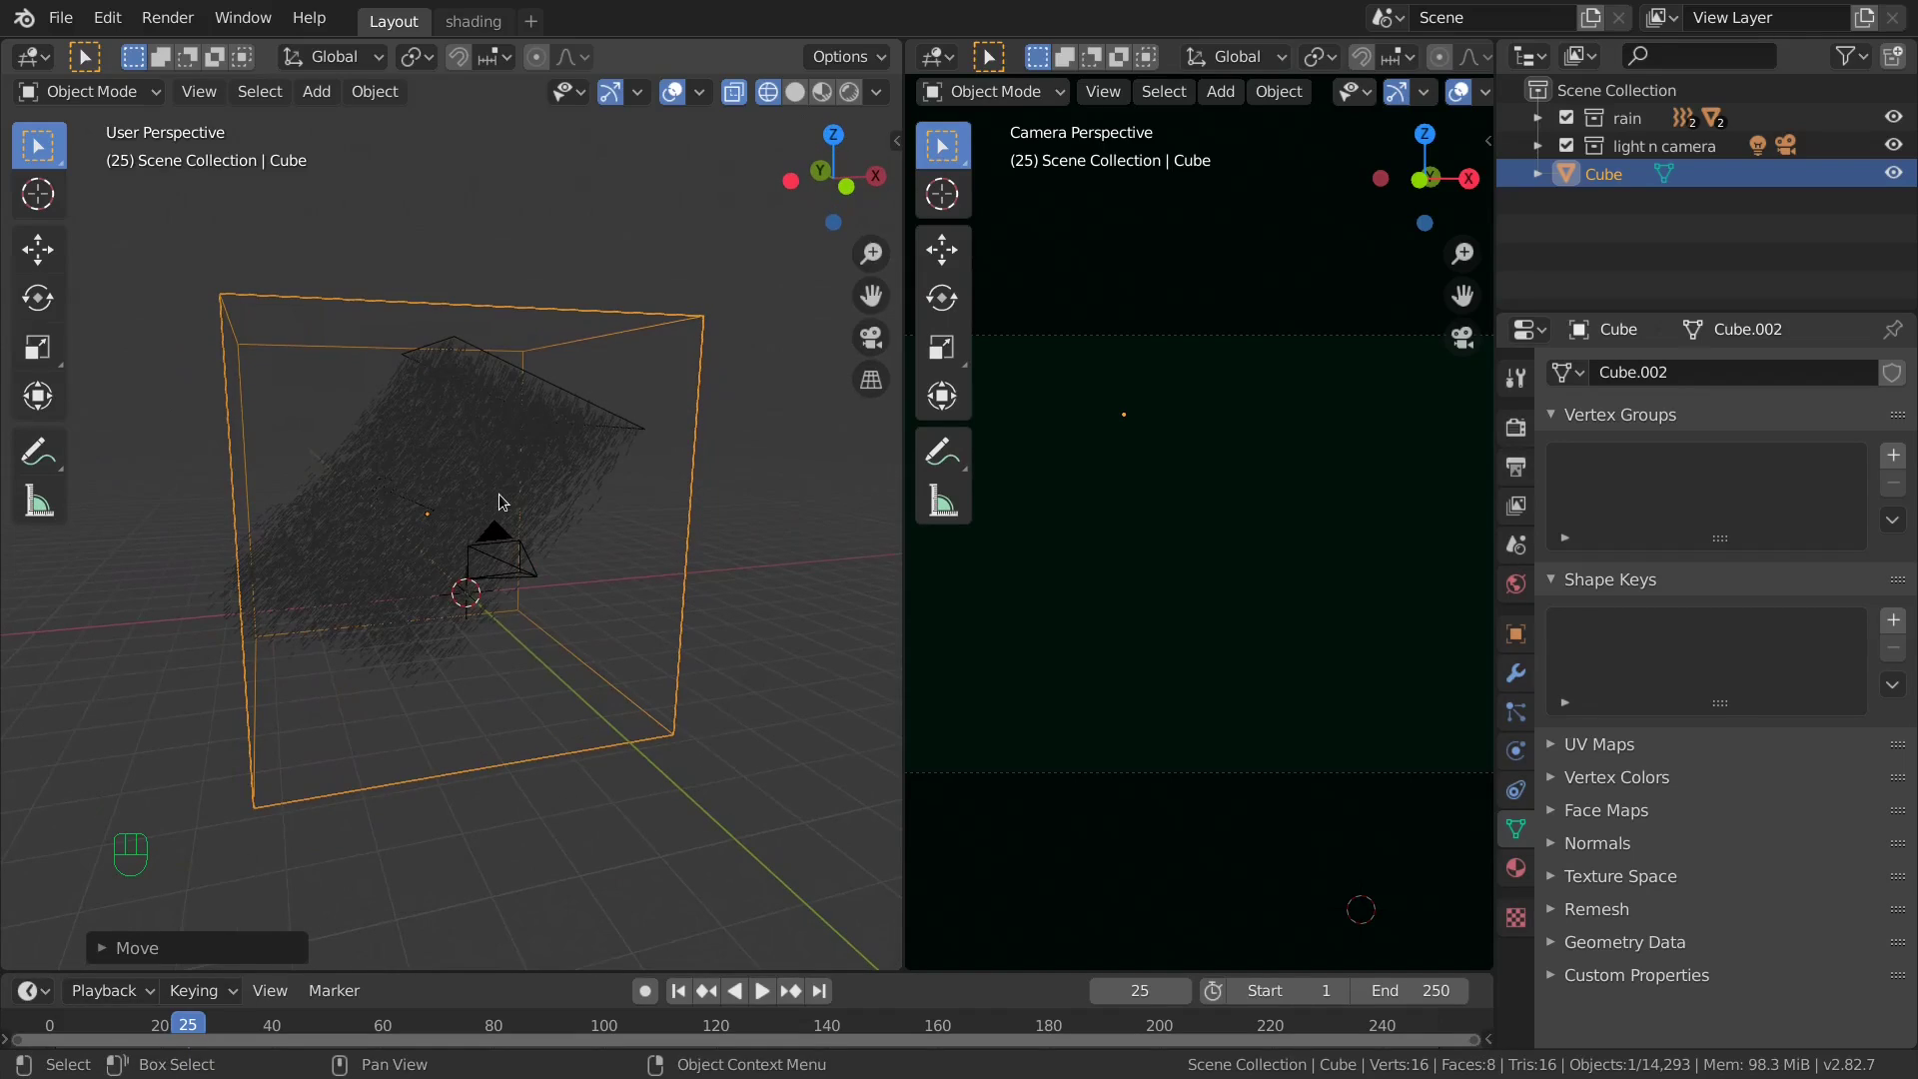
# Rename the cube object as fog.
pyautogui.doubleClick(1599, 178)
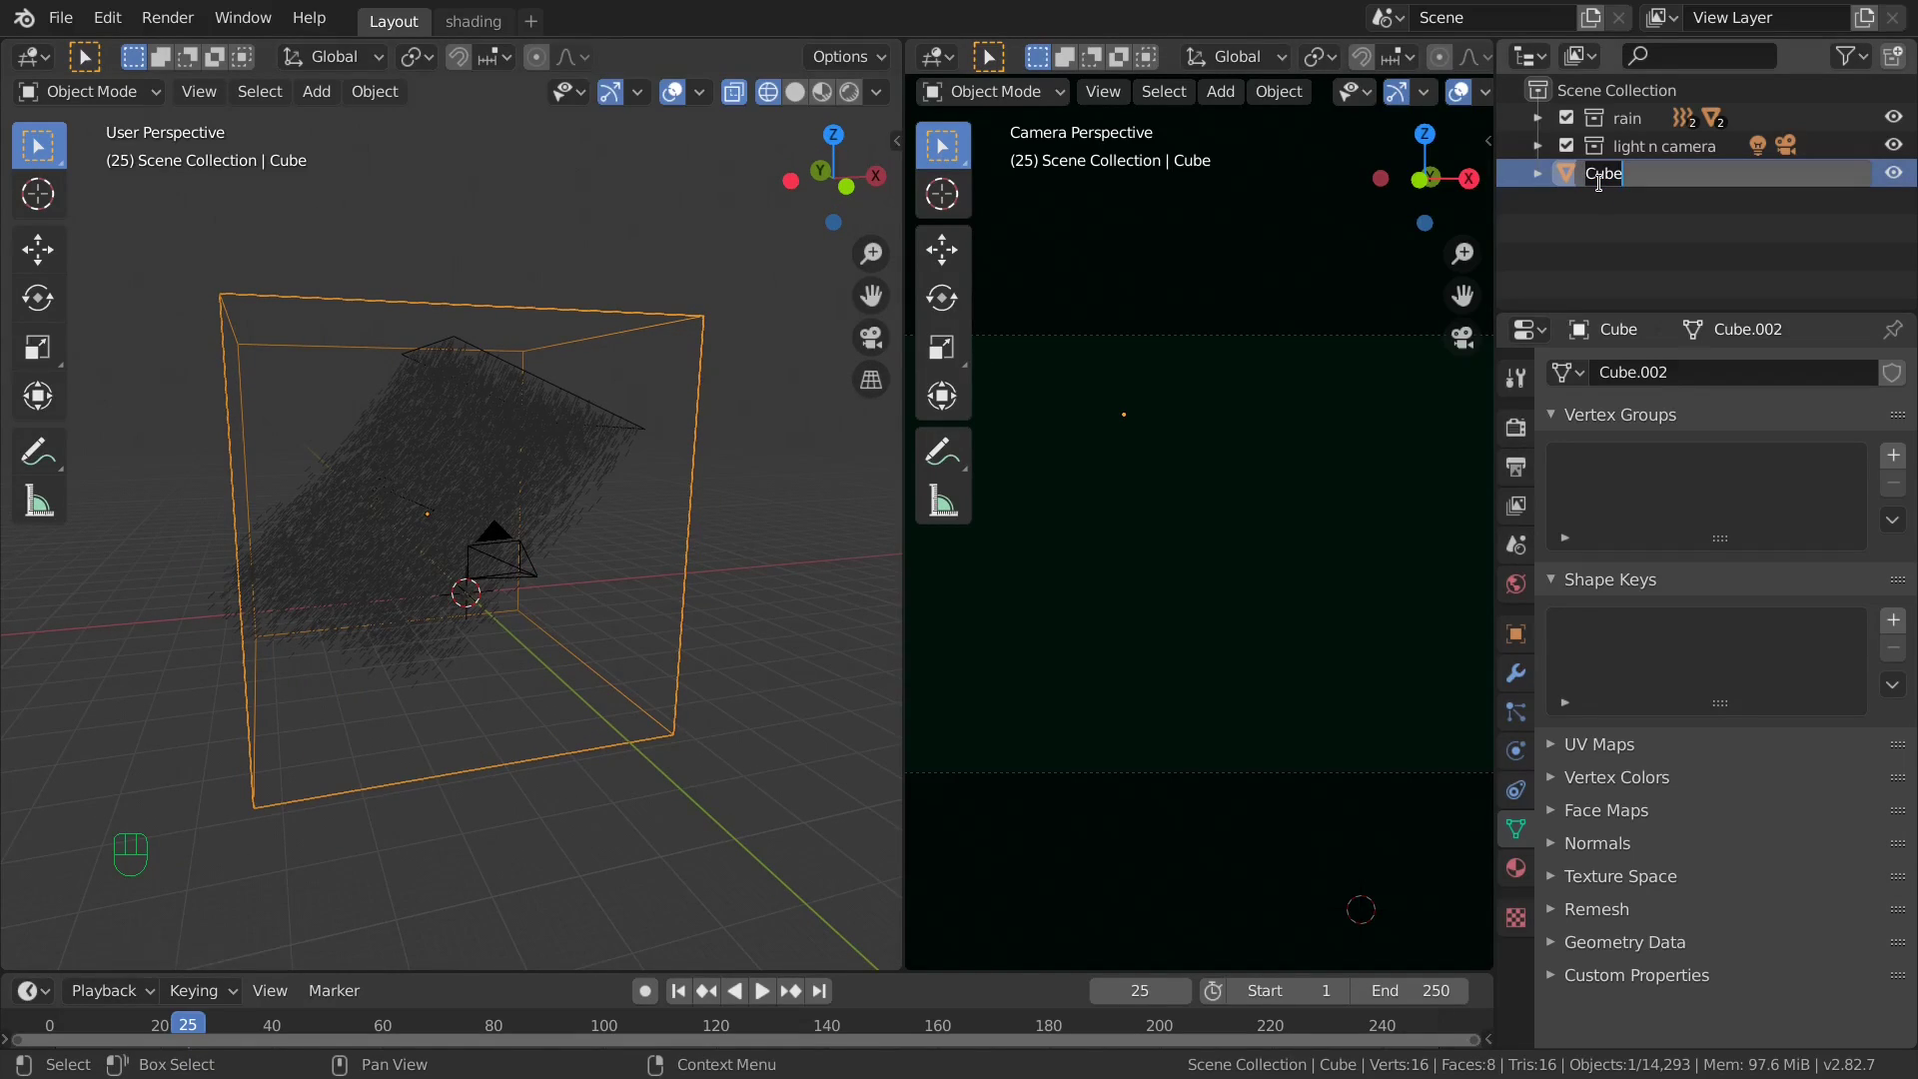
pyautogui.write('fog')
pyautogui.press('Return')
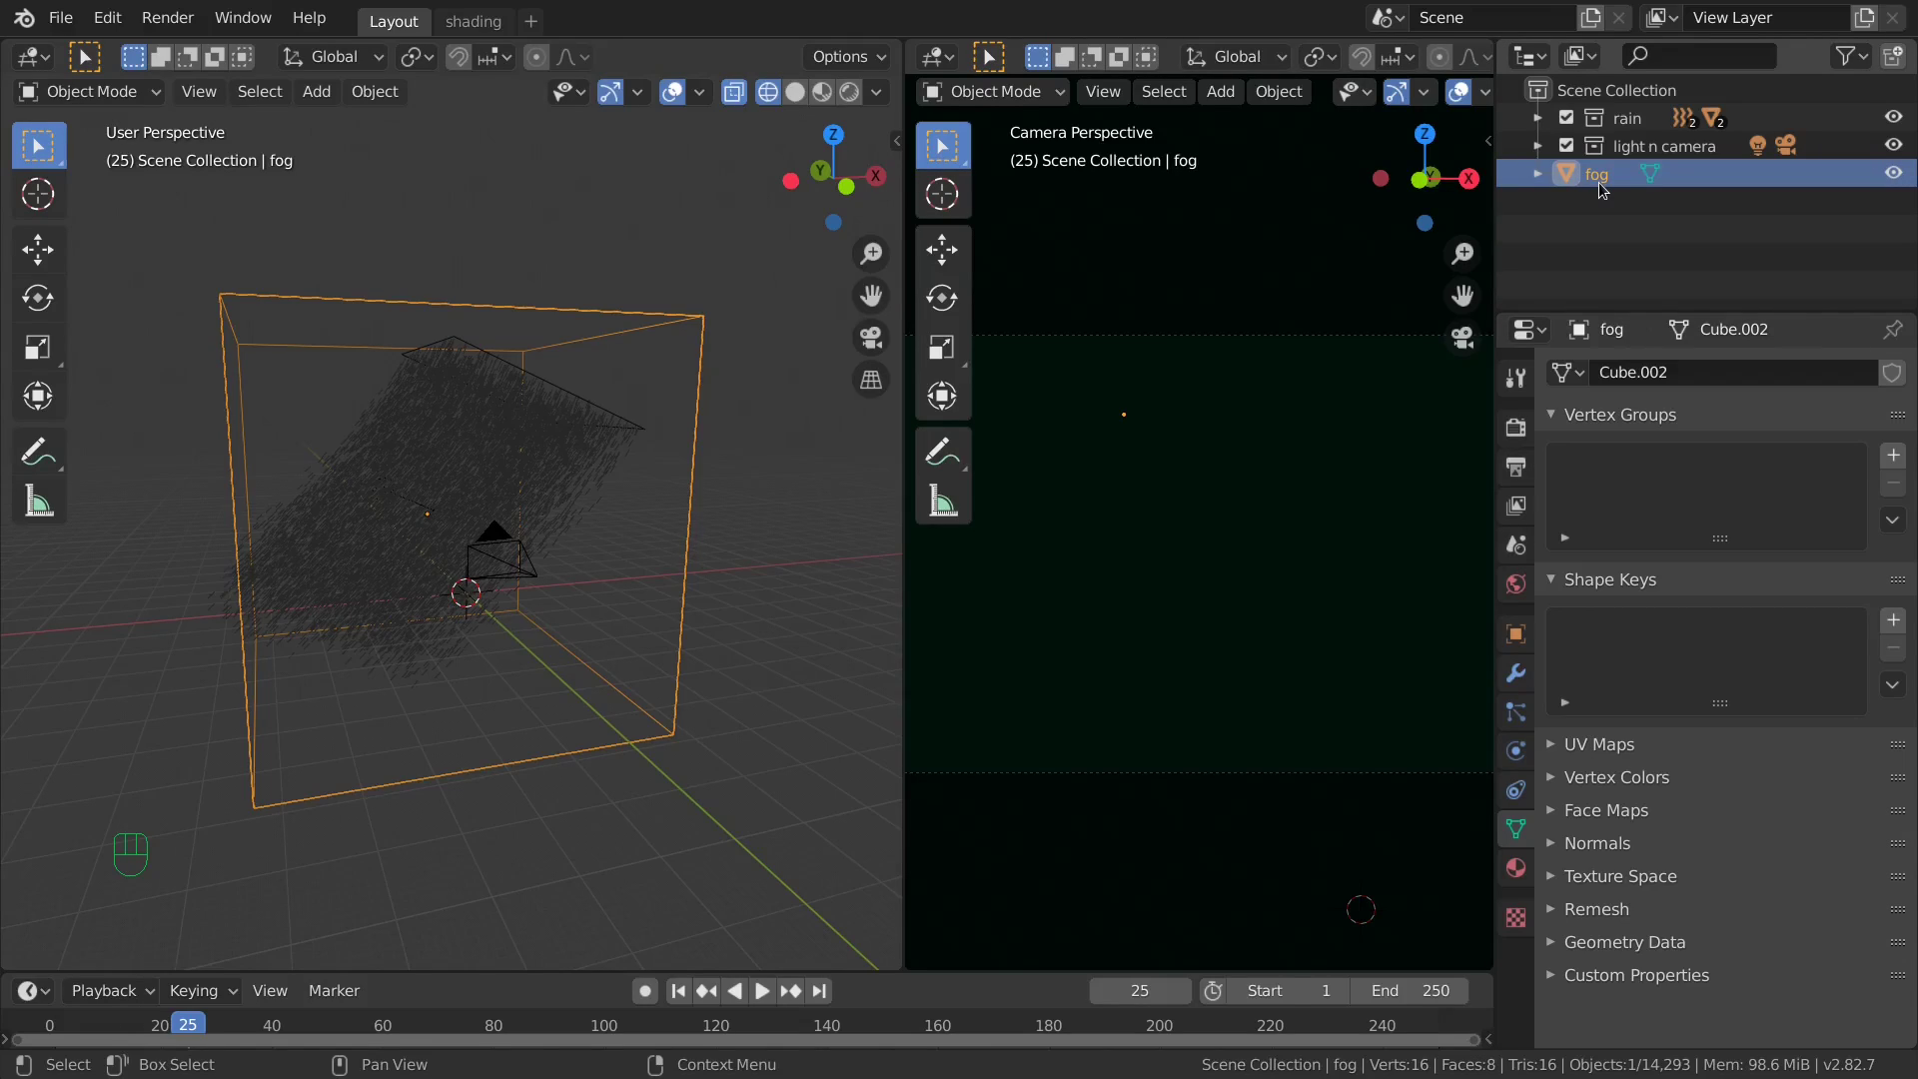
# Switch to the shading workspace, collapse the rain collection and create a new material for the fog object.
pyautogui.click(474, 21)
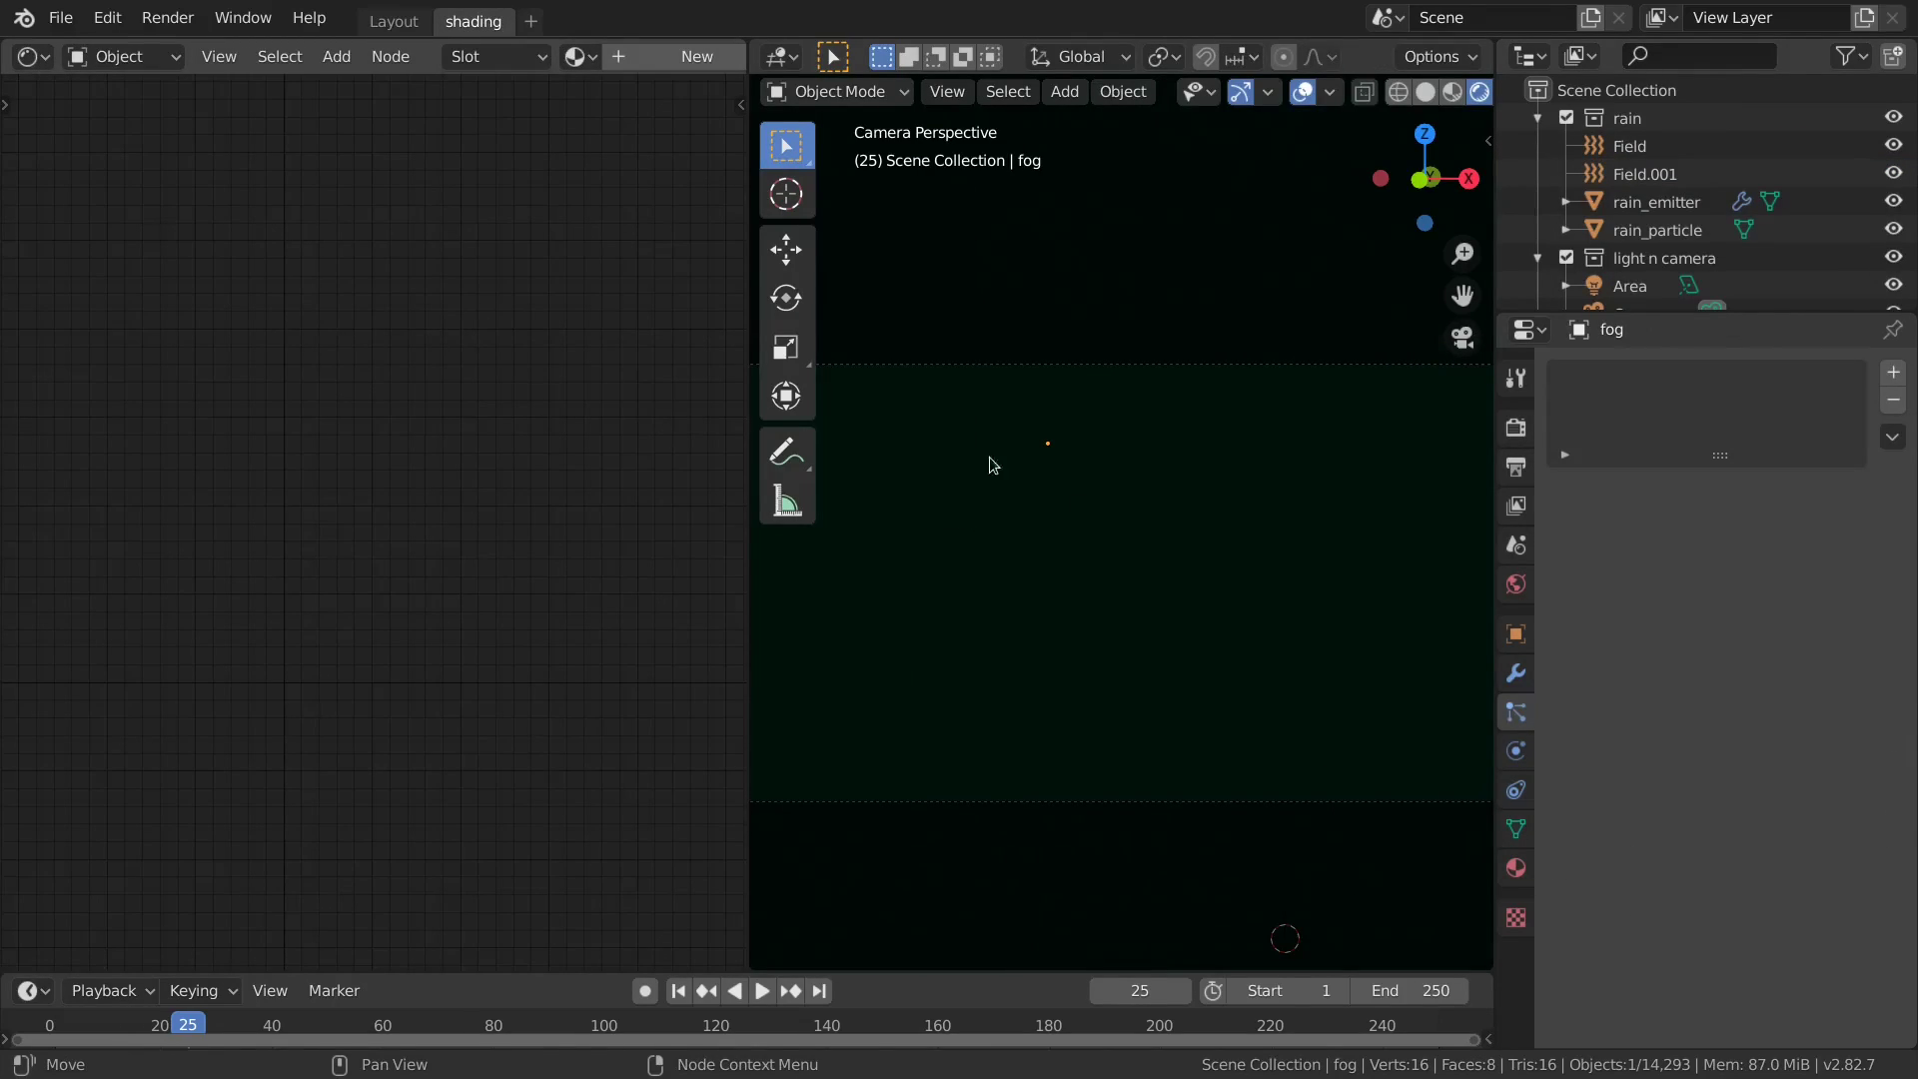
pyautogui.click(1538, 118)
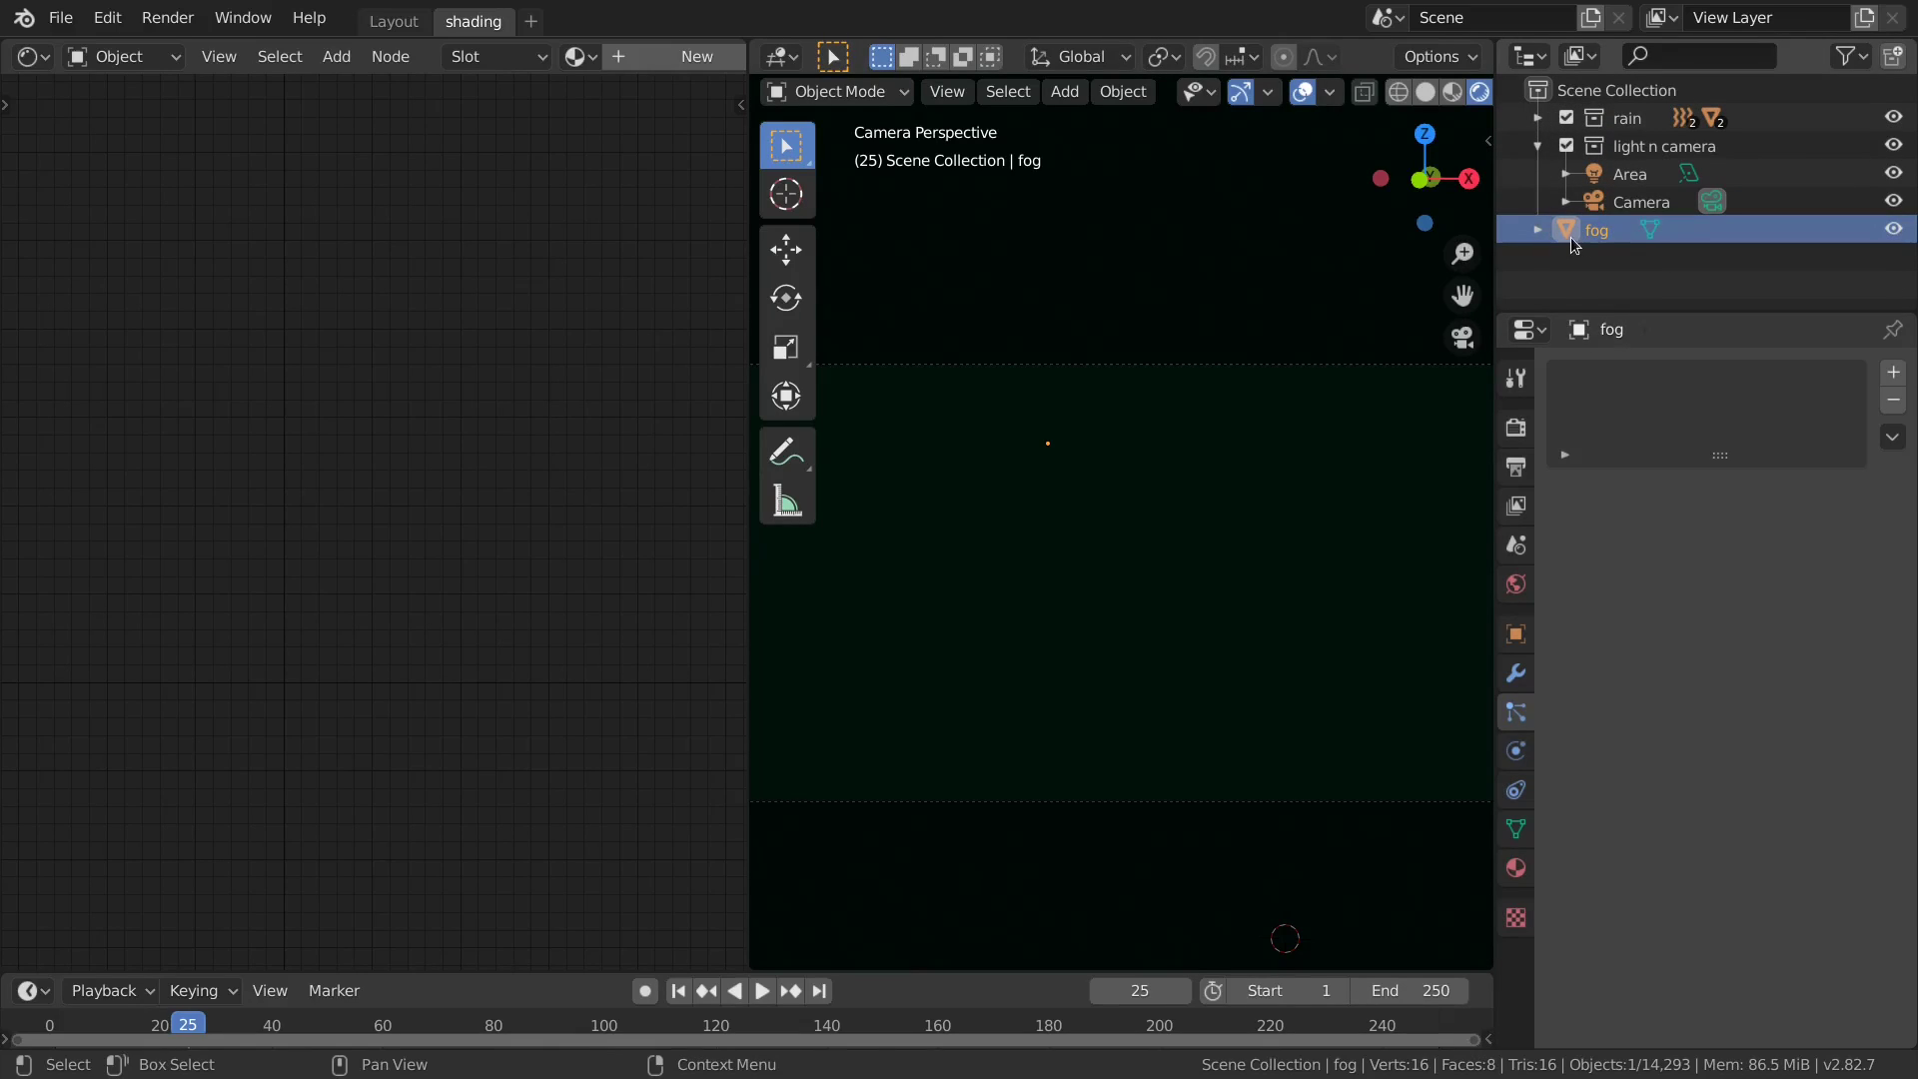
pyautogui.click(1516, 867)
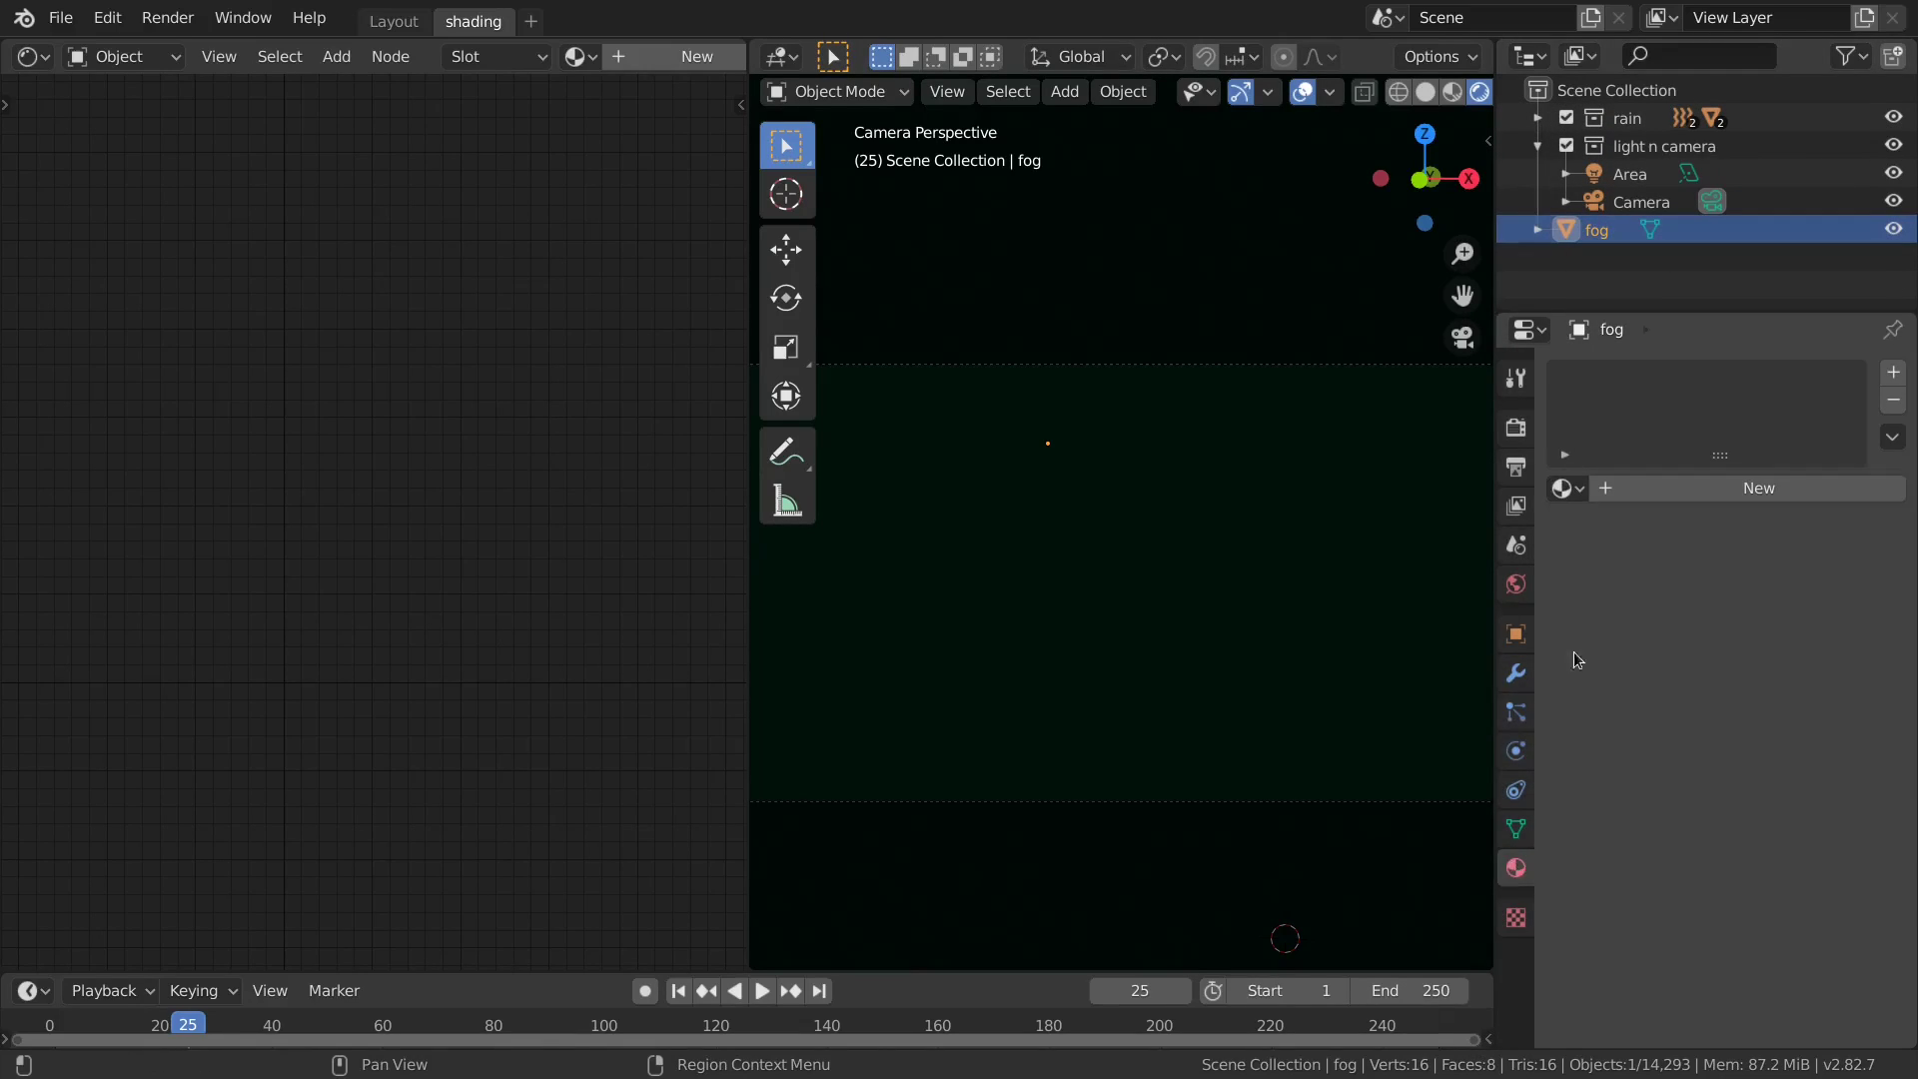
pyautogui.click(1659, 488)
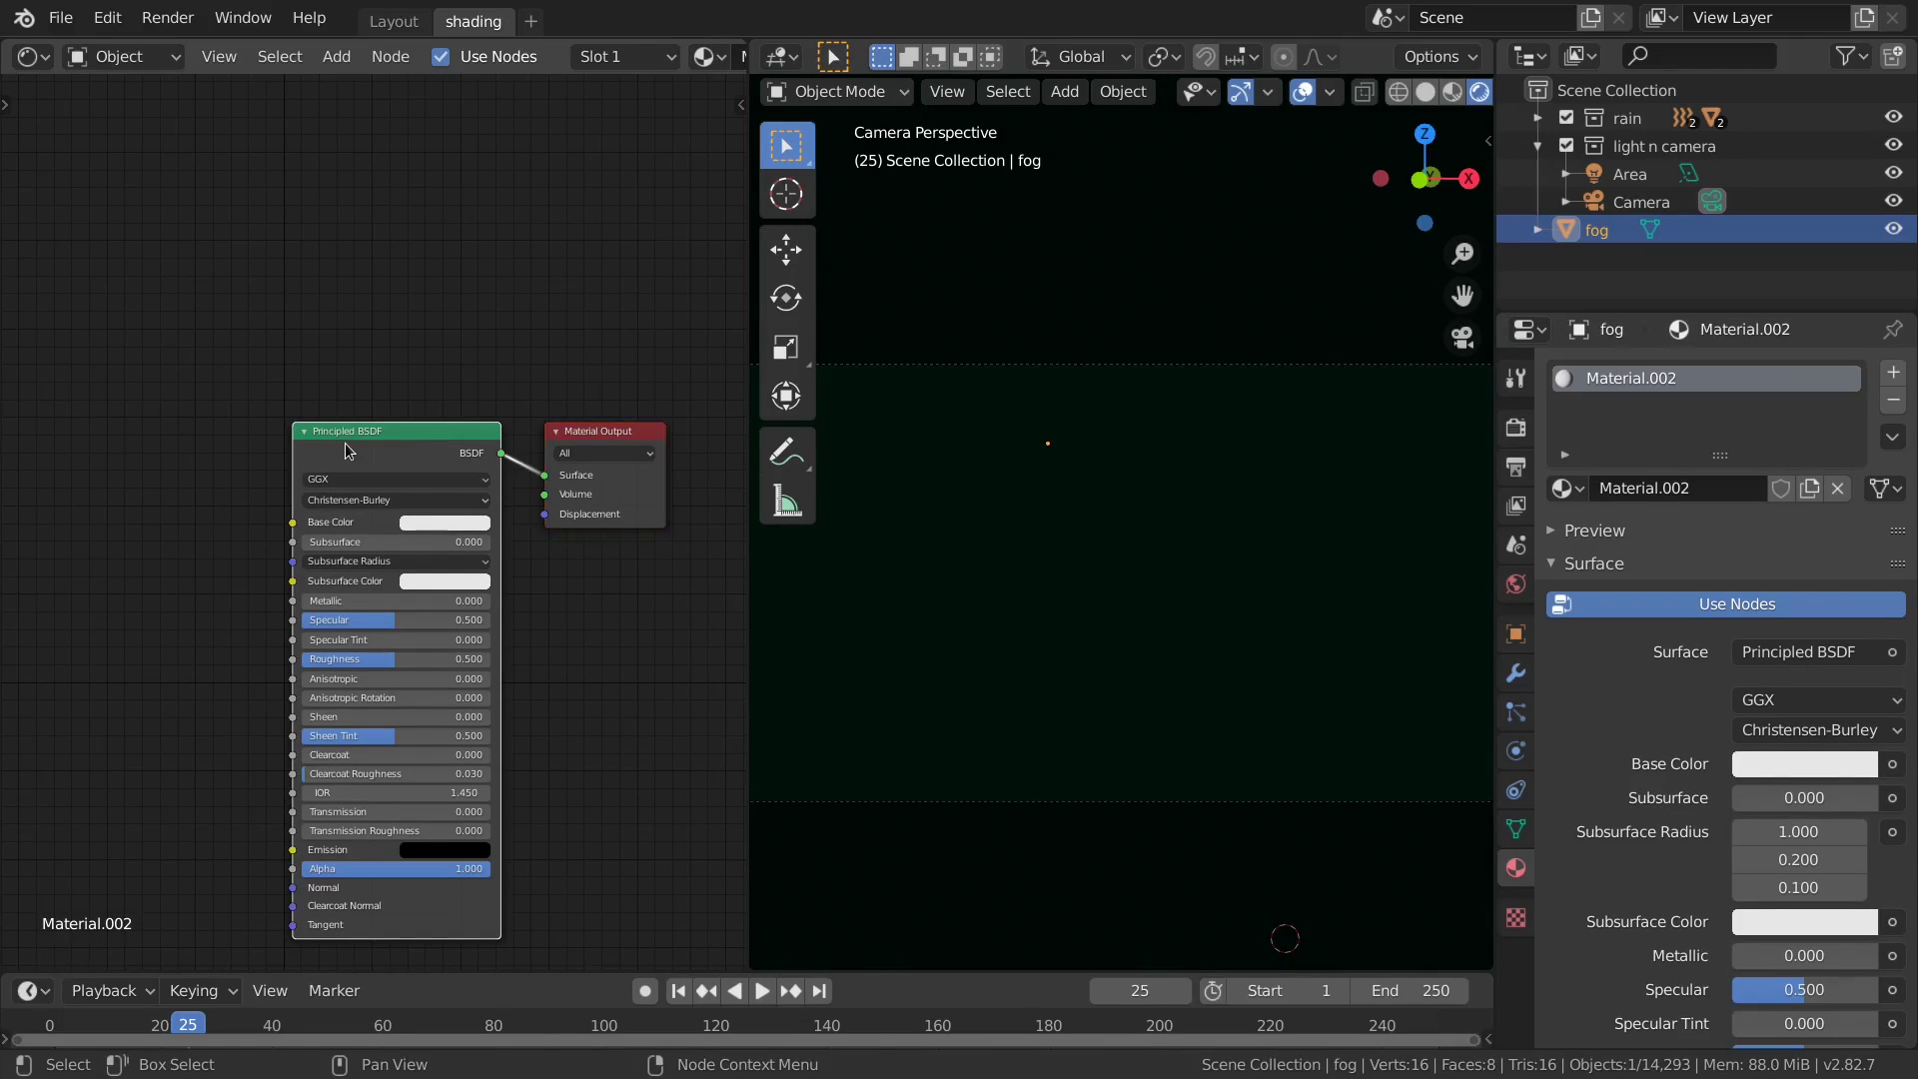
# Replace the fog material's Principled BSDF with a Principled Volume shader linked to the Material Output's Volume input.
pyautogui.press('x')
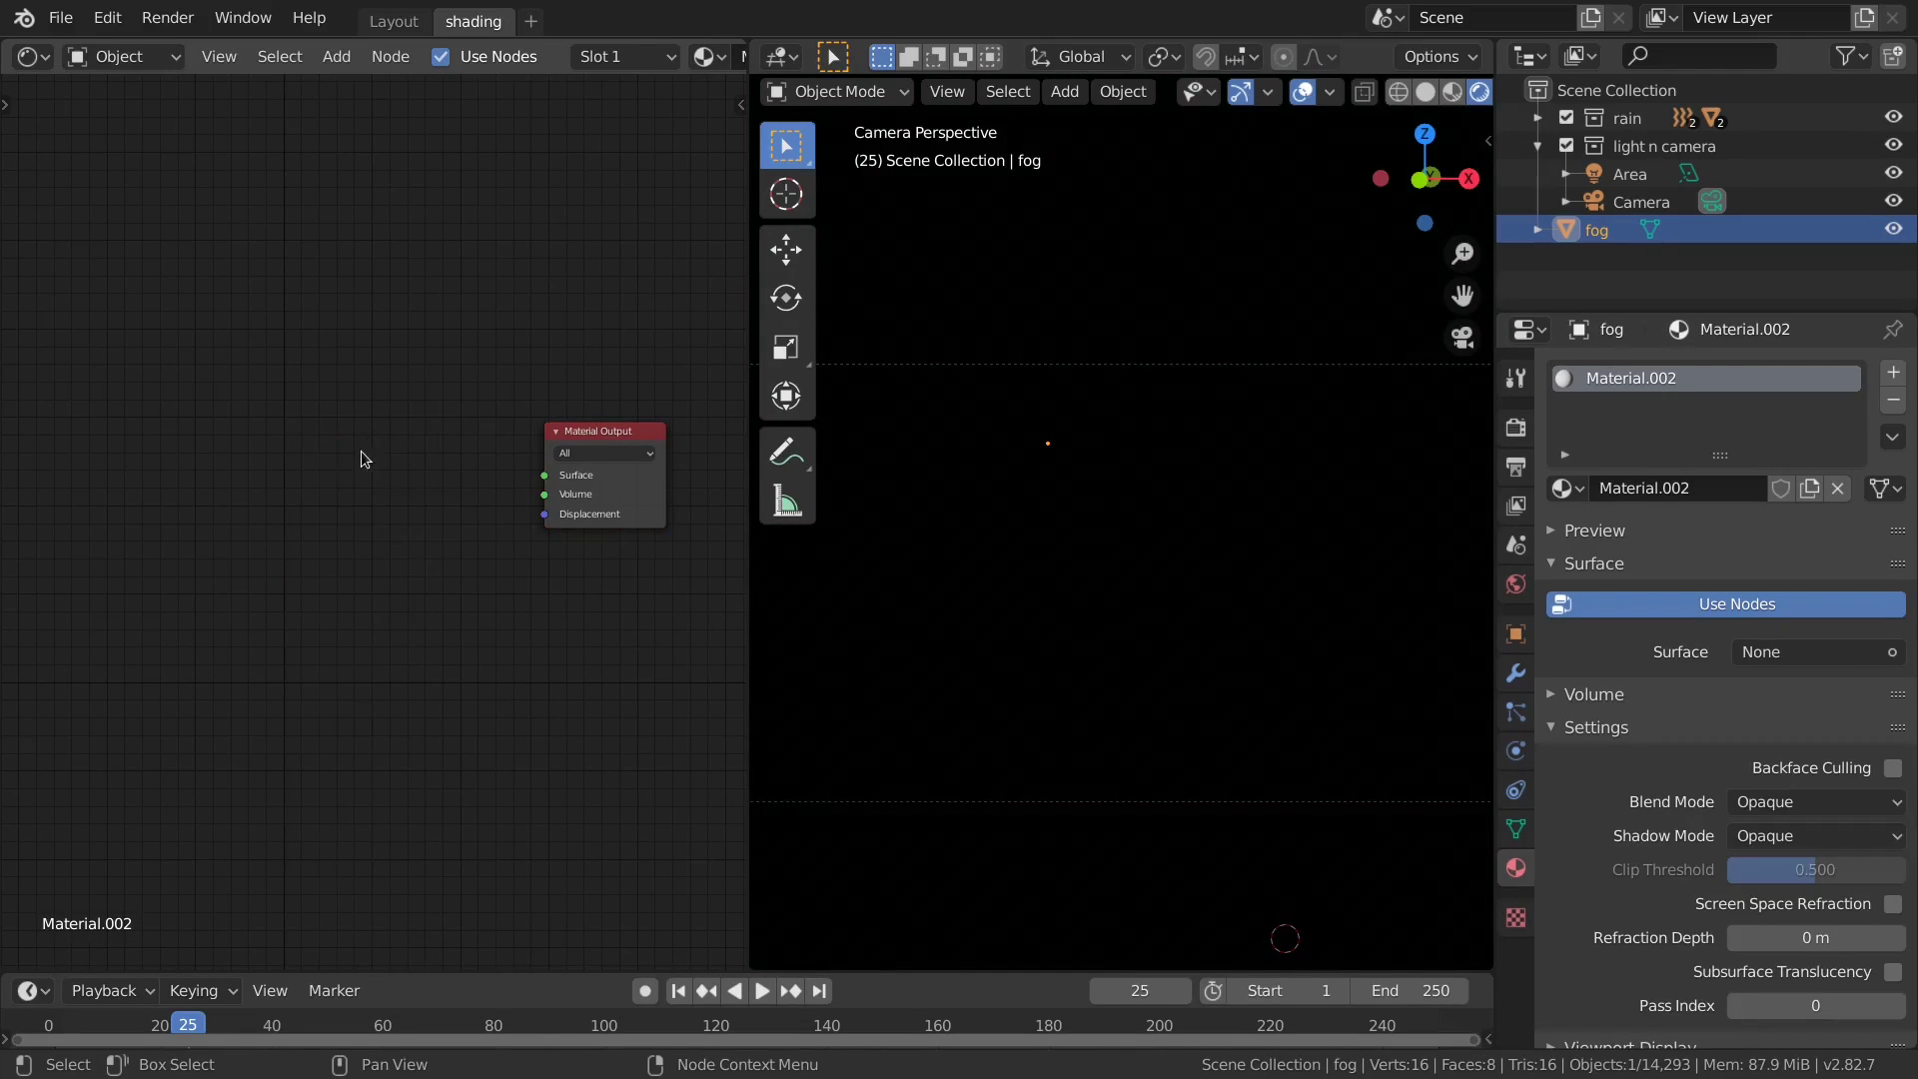
pyautogui.moveTo(362, 451); pyautogui.dragTo(381, 421, button='middle')
pyautogui.hotkey('shift', 'a')
pyautogui.moveTo(337, 555)
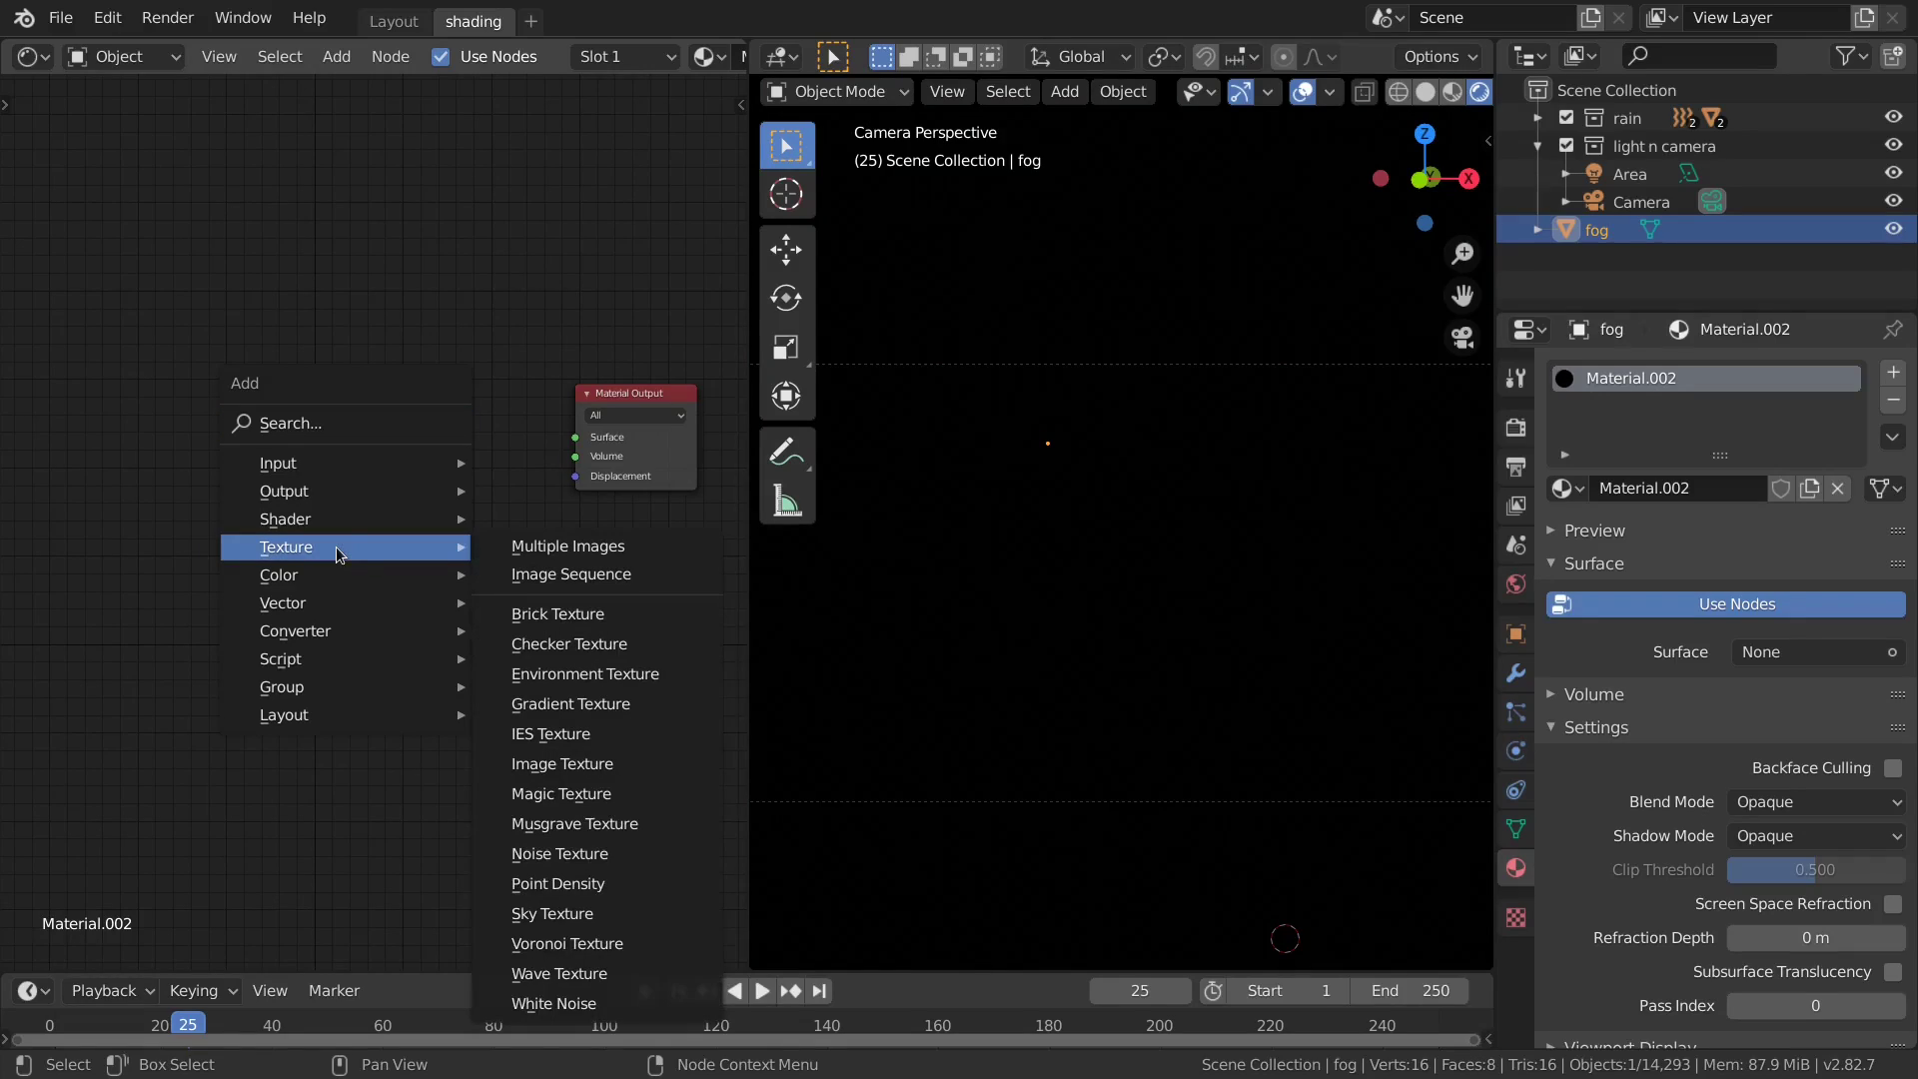
pyautogui.moveTo(346, 519)
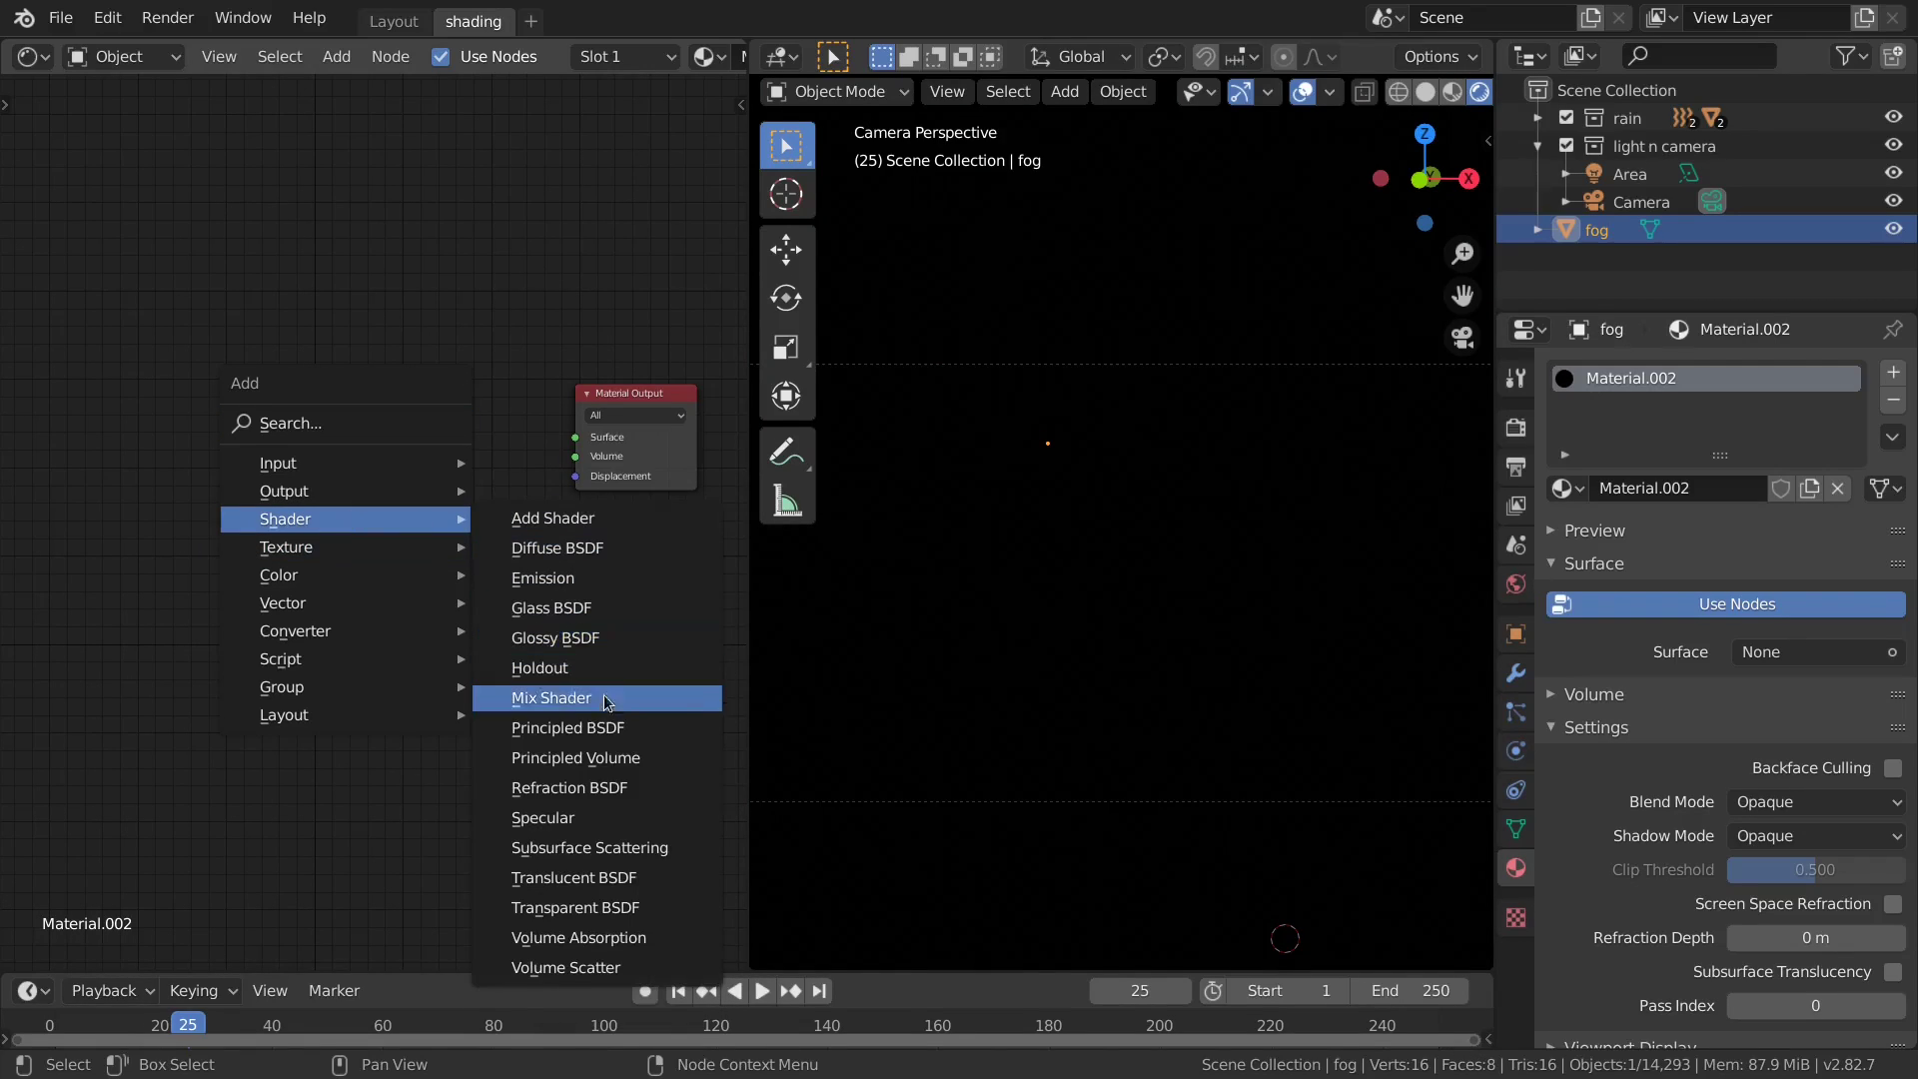
pyautogui.click(603, 765)
pyautogui.moveTo(424, 407); pyautogui.dragTo(581, 462)
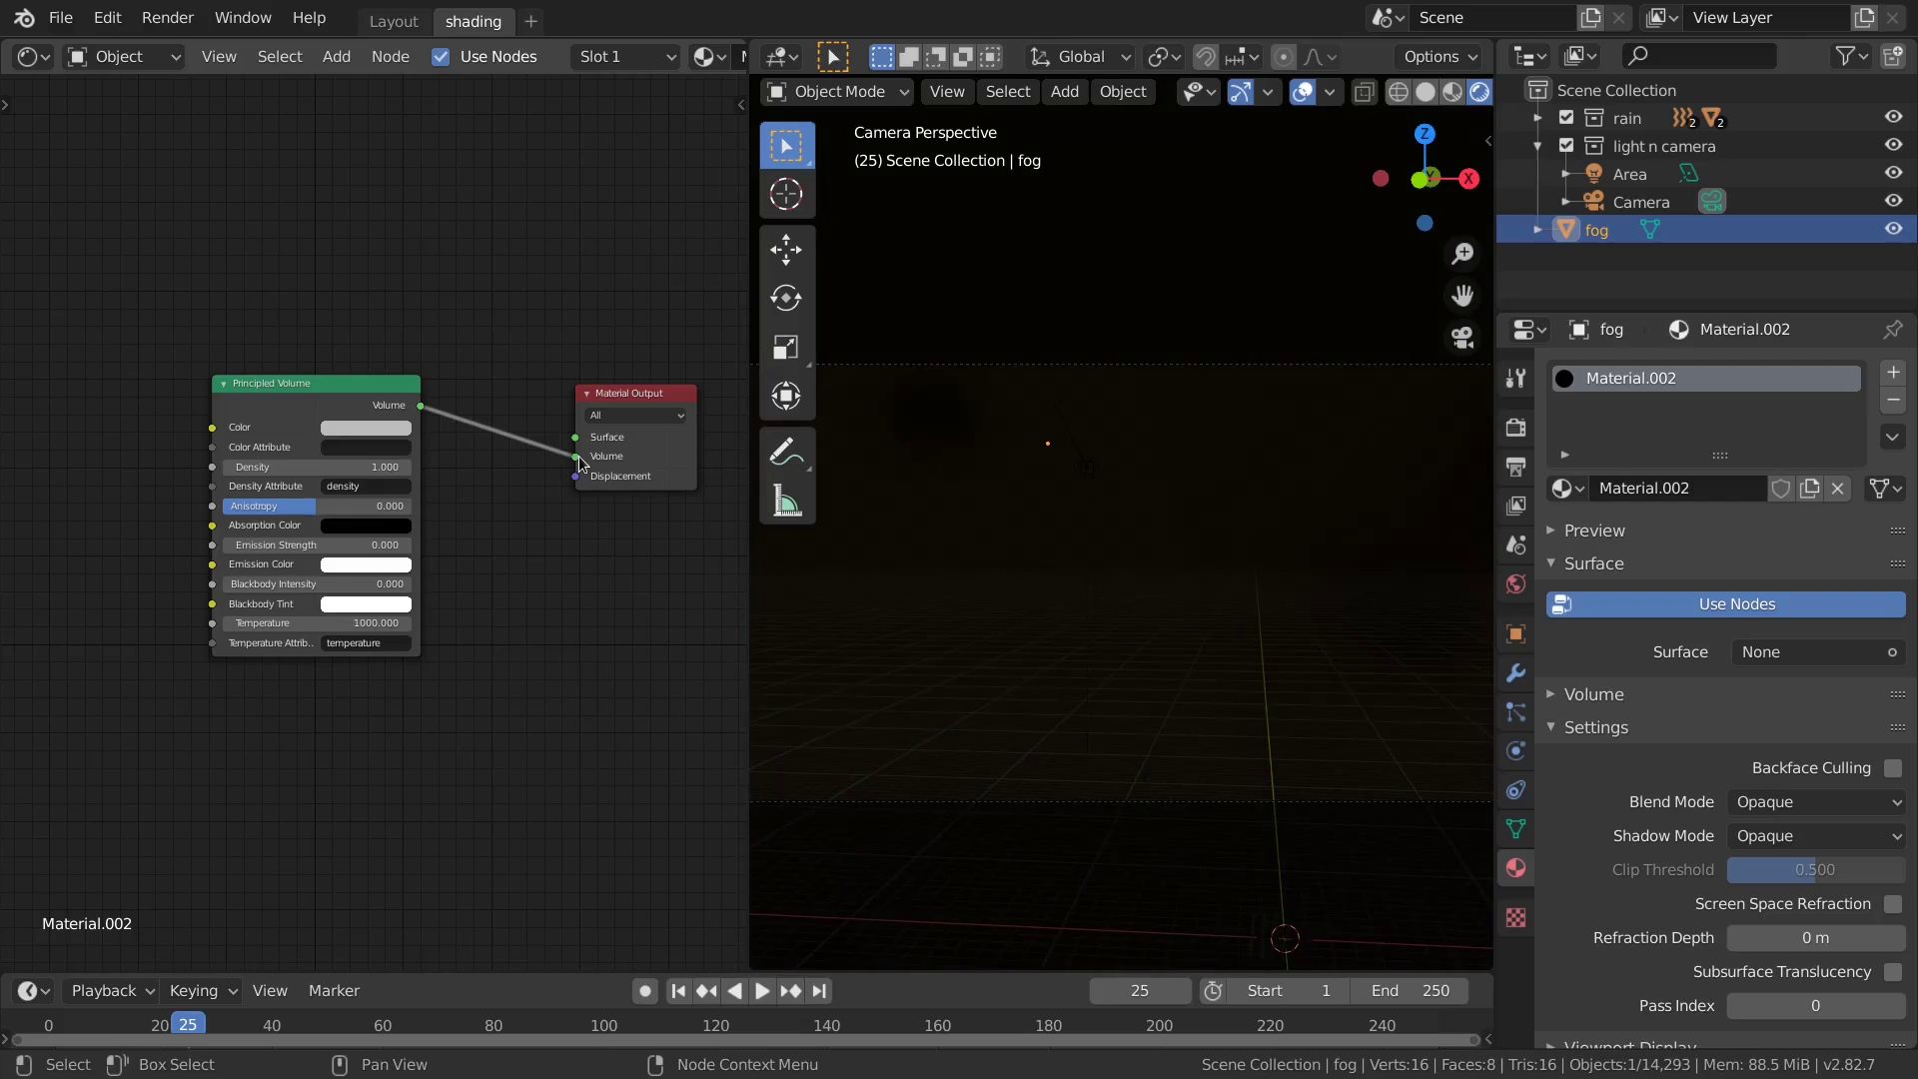
# Hide the rain collection in the viewport.
pyautogui.scroll(3, 298, 479)
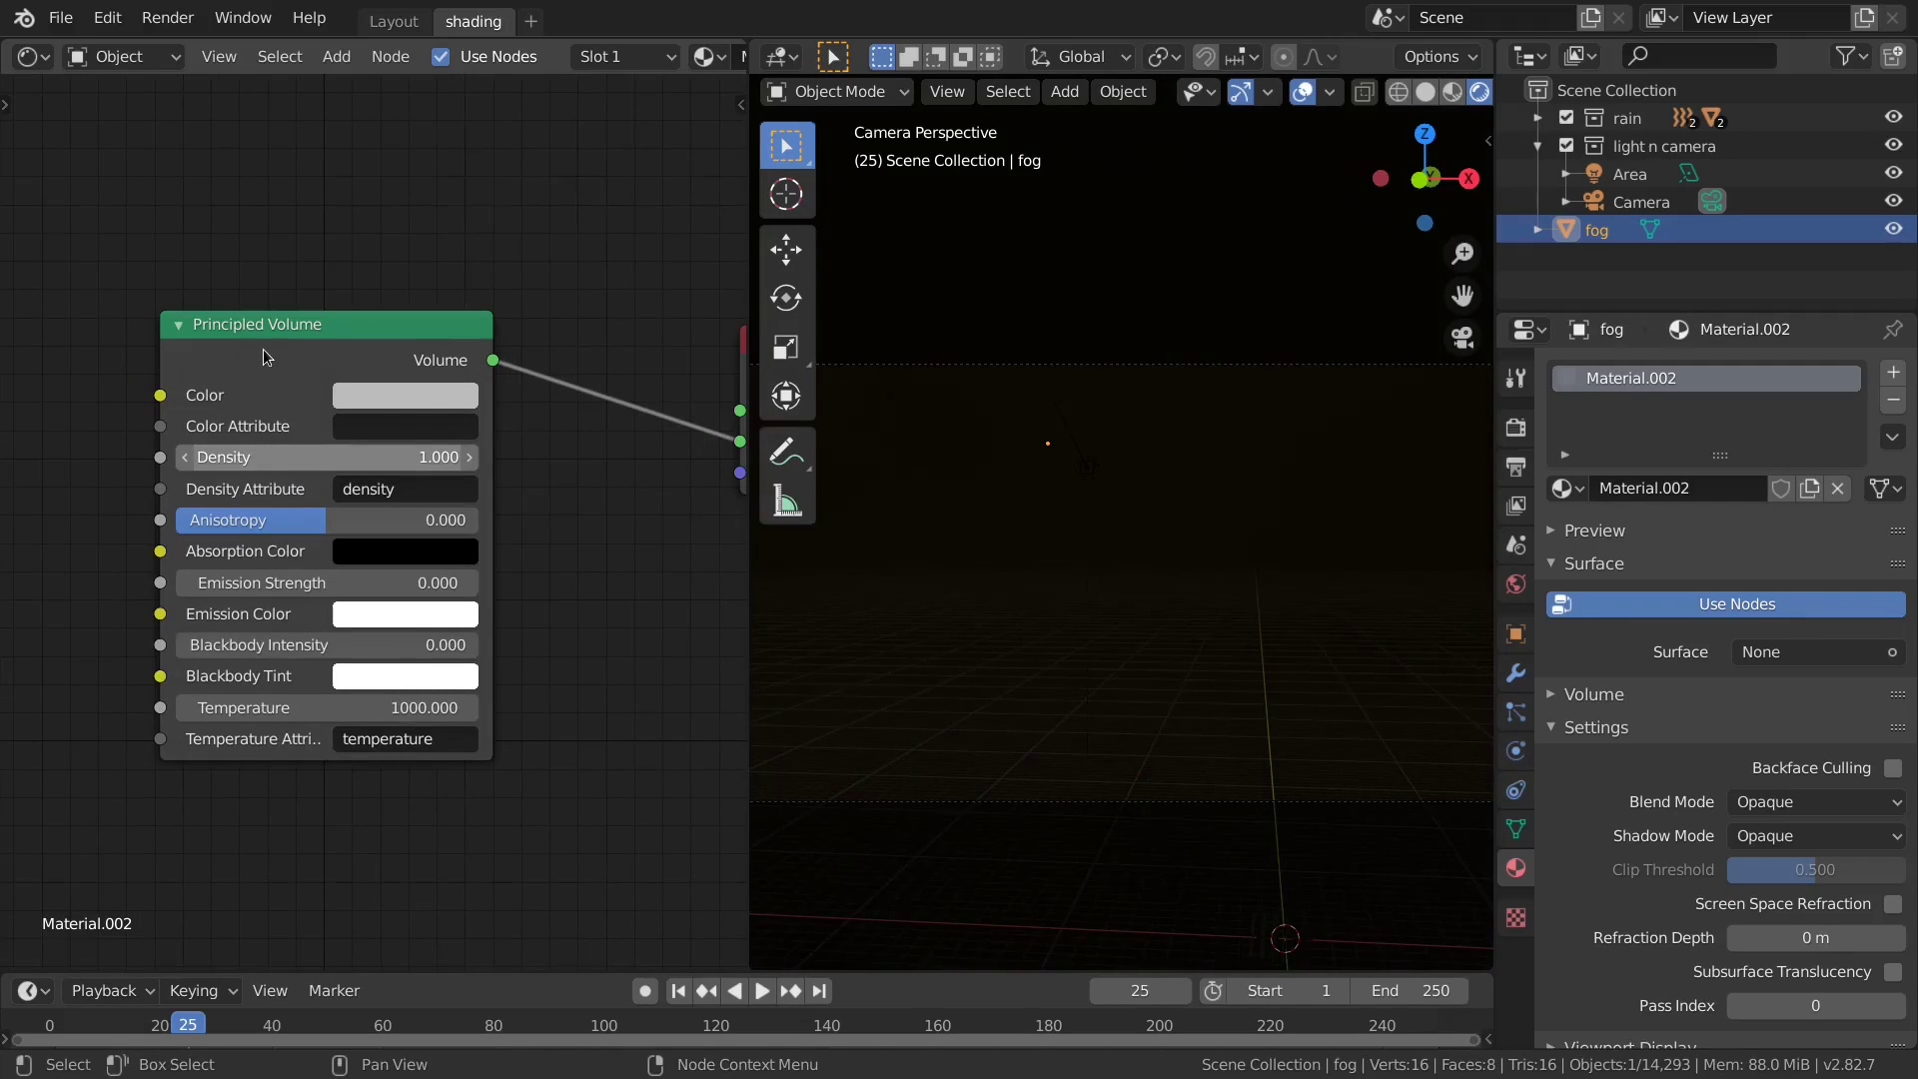
pyautogui.scroll(-2, 401, 436)
pyautogui.scroll(-2, 401, 437)
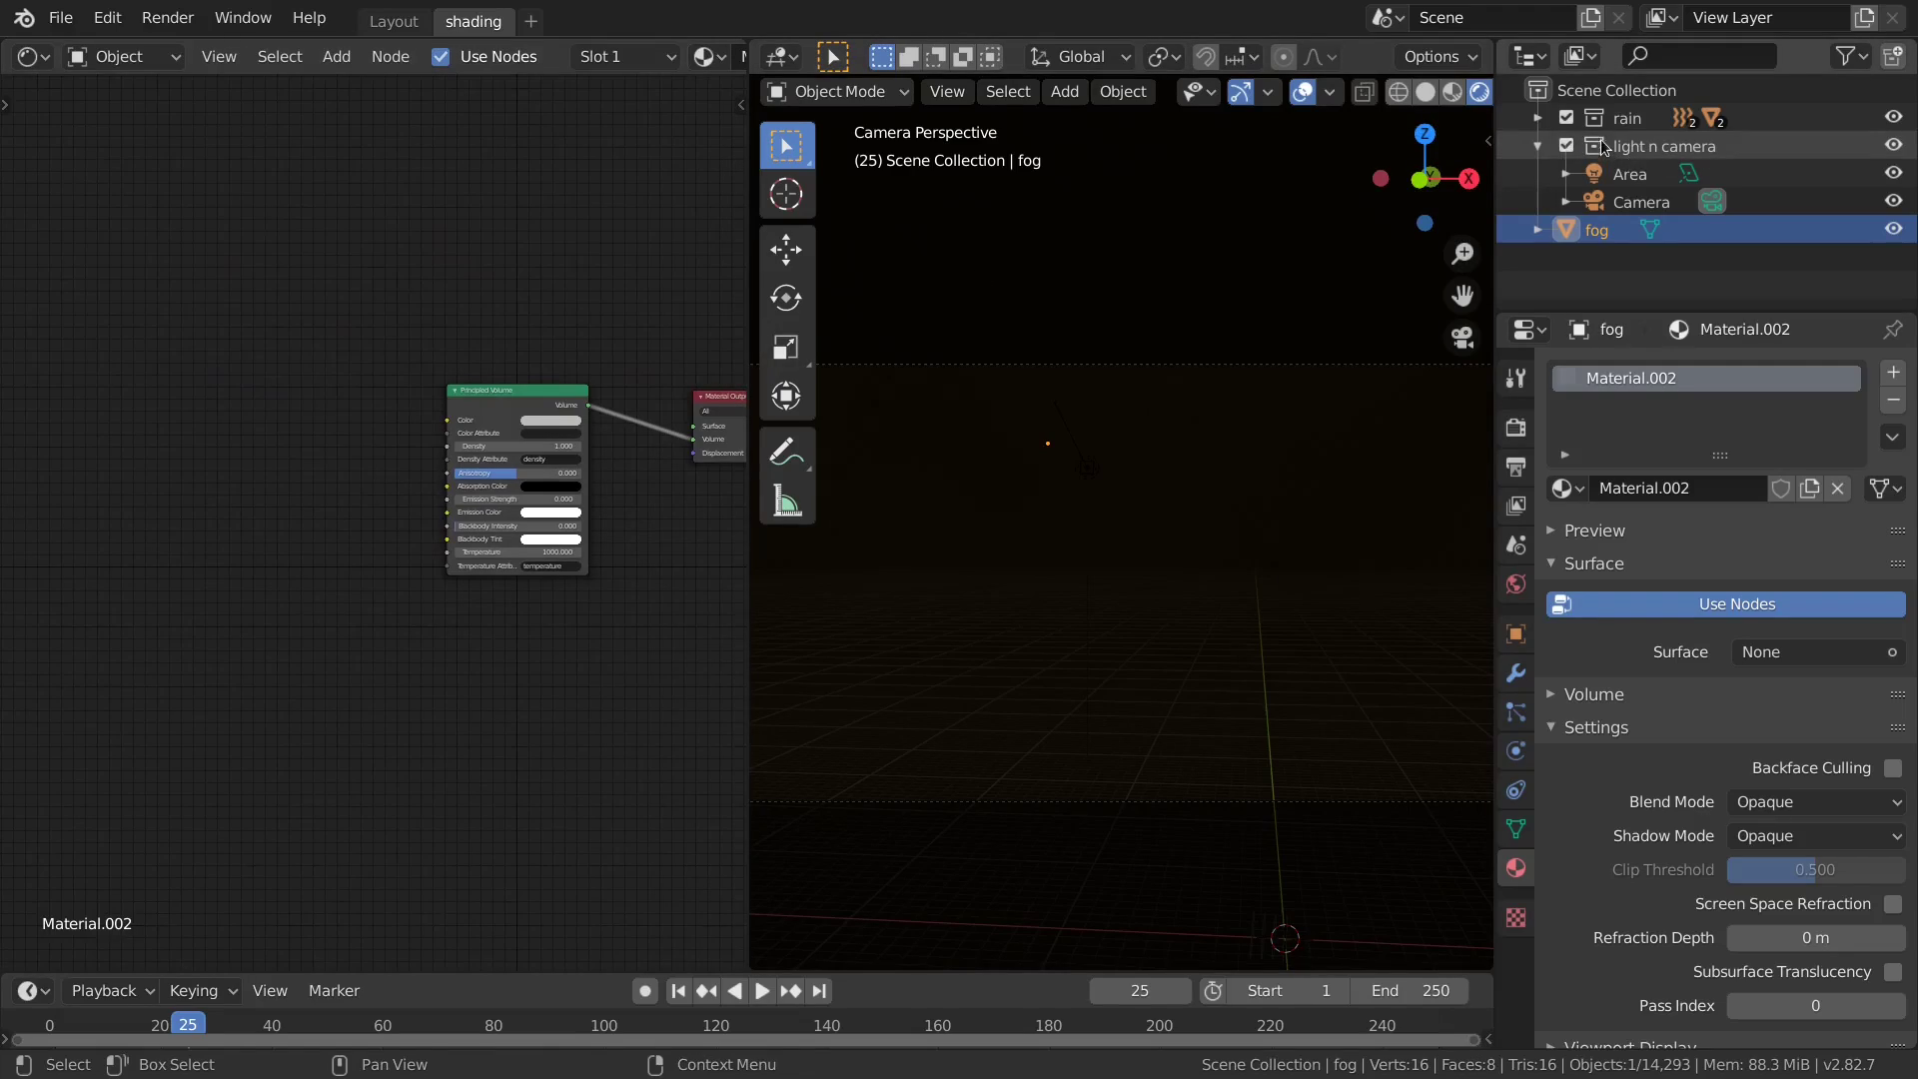
pyautogui.click(1896, 118)
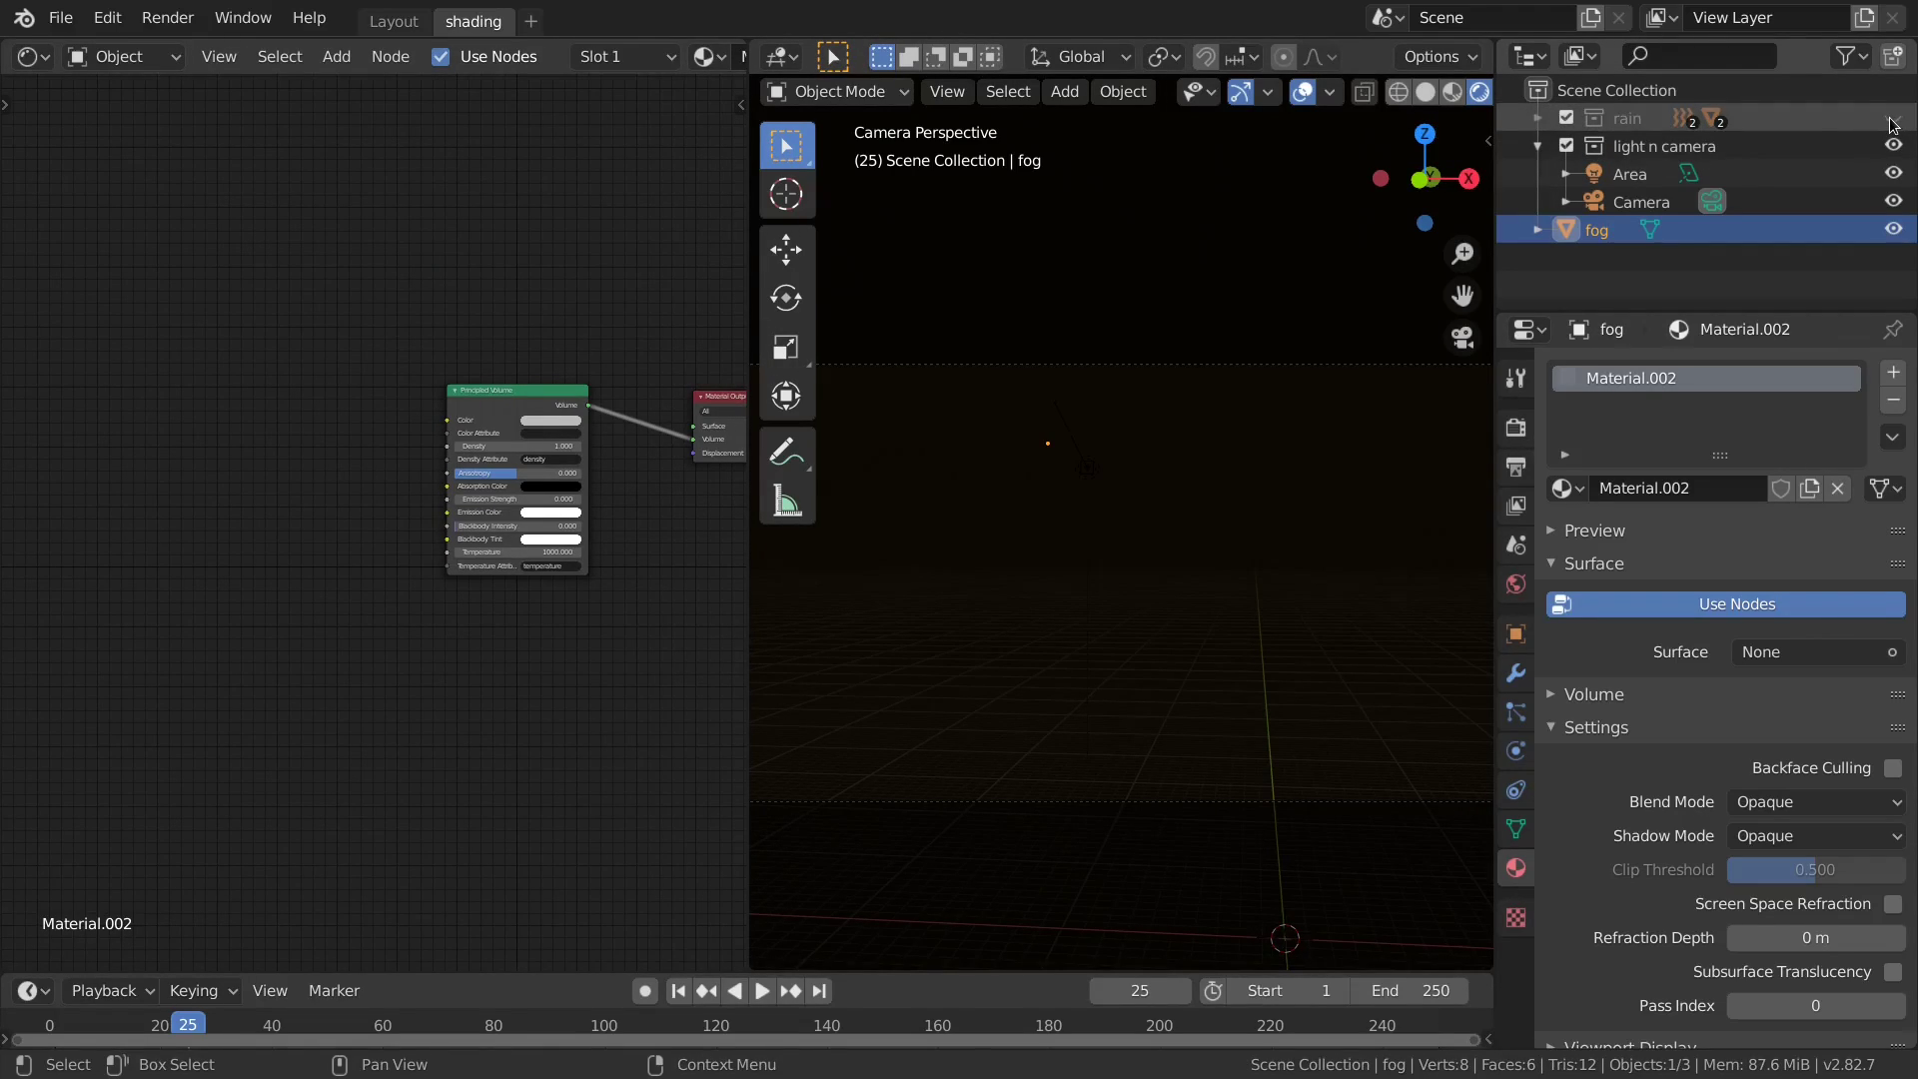
# Add a Voronoi Texture node and link its Distance output to the Principled Volume's Density input.
pyautogui.moveTo(473, 377); pyautogui.dragTo(460, 376, button='middle')
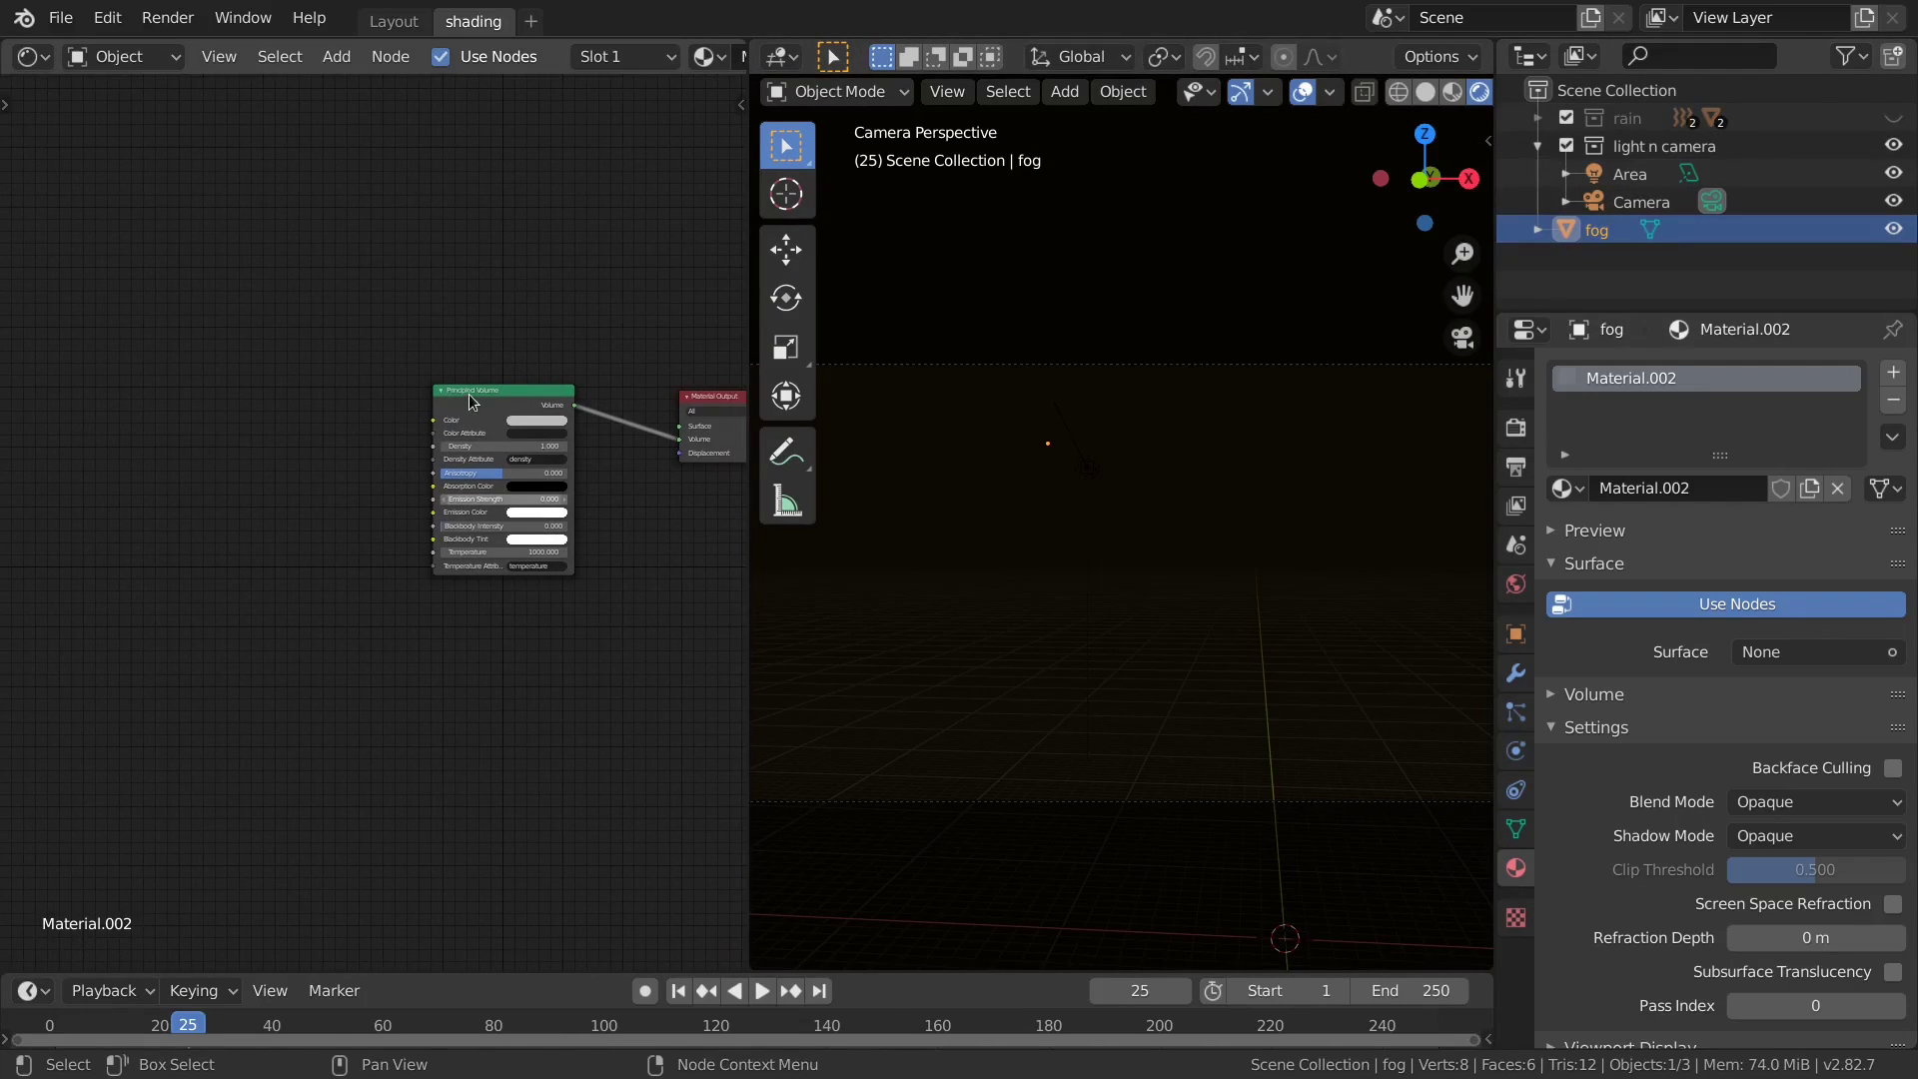
pyautogui.moveTo(470, 402); pyautogui.dragTo(472, 393)
pyautogui.hotkey('shift', 'a')
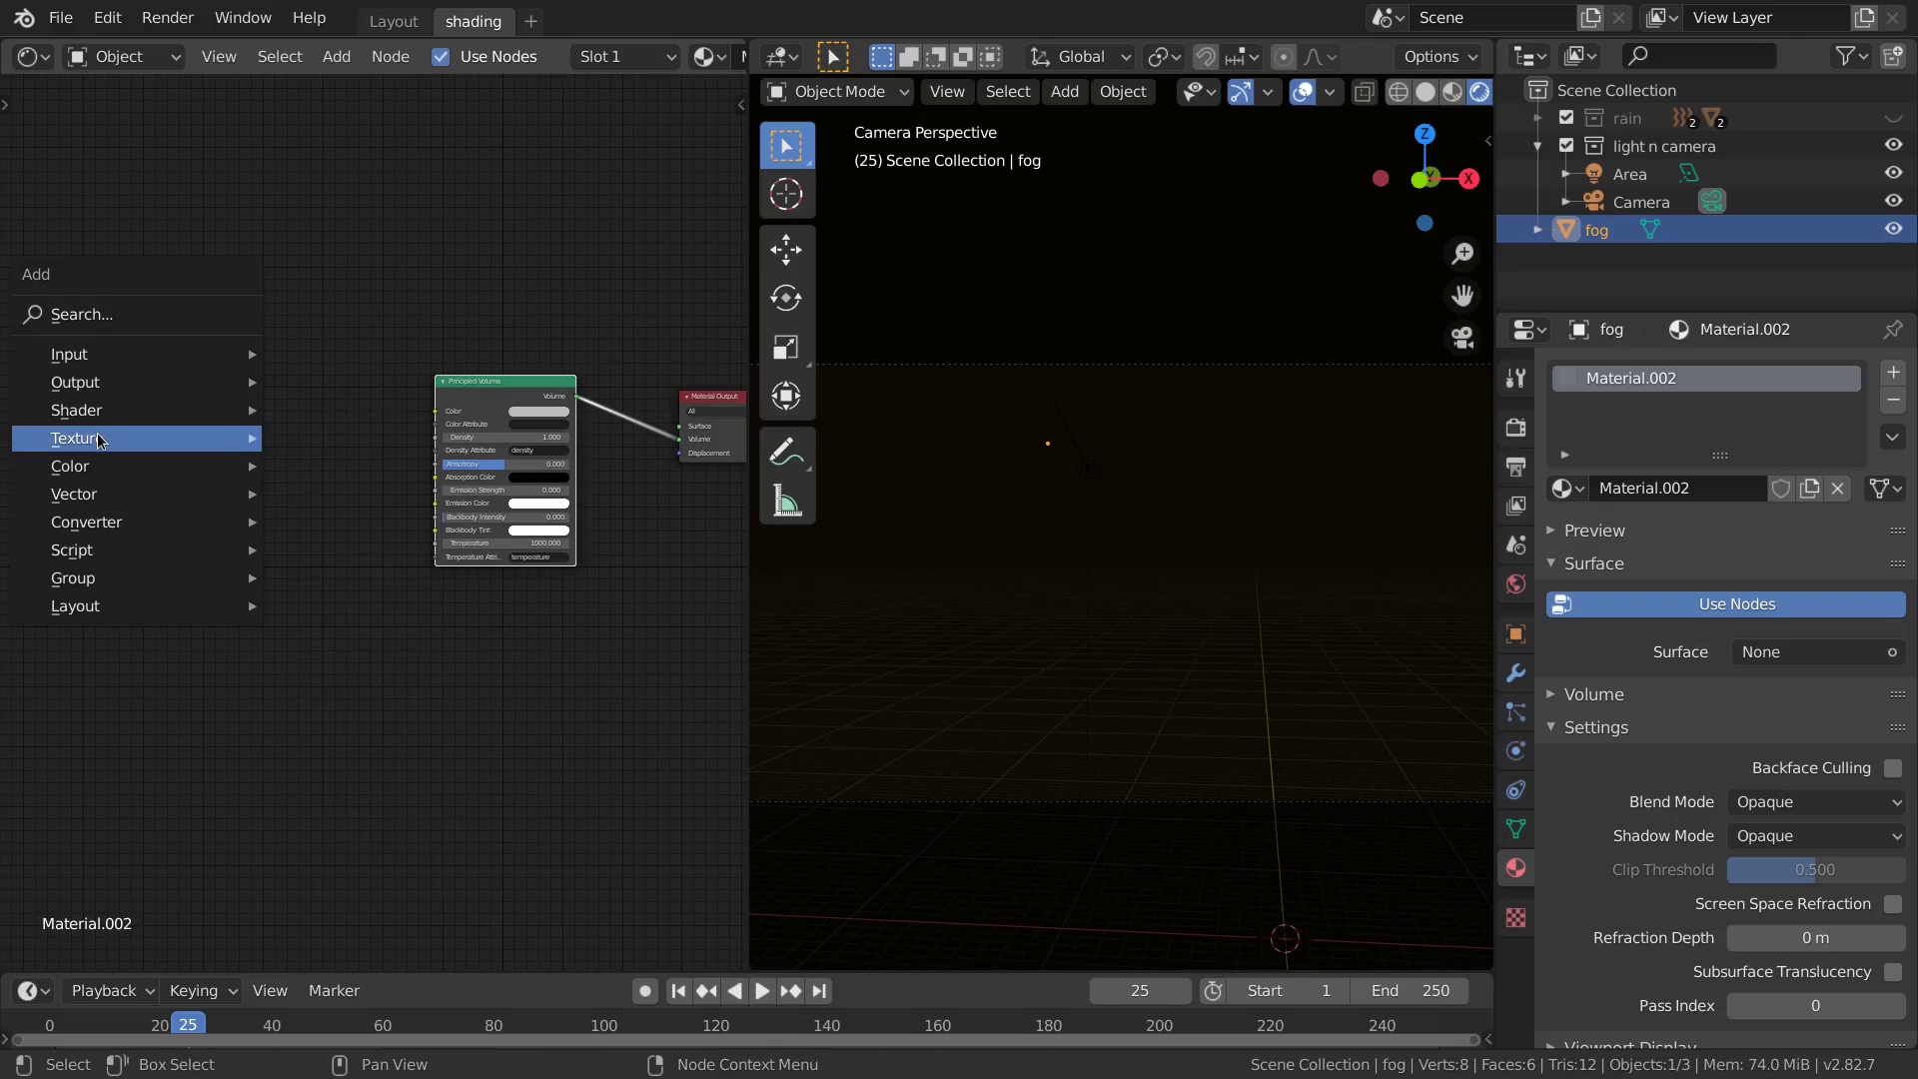
pyautogui.moveTo(100, 440)
pyautogui.click(414, 847)
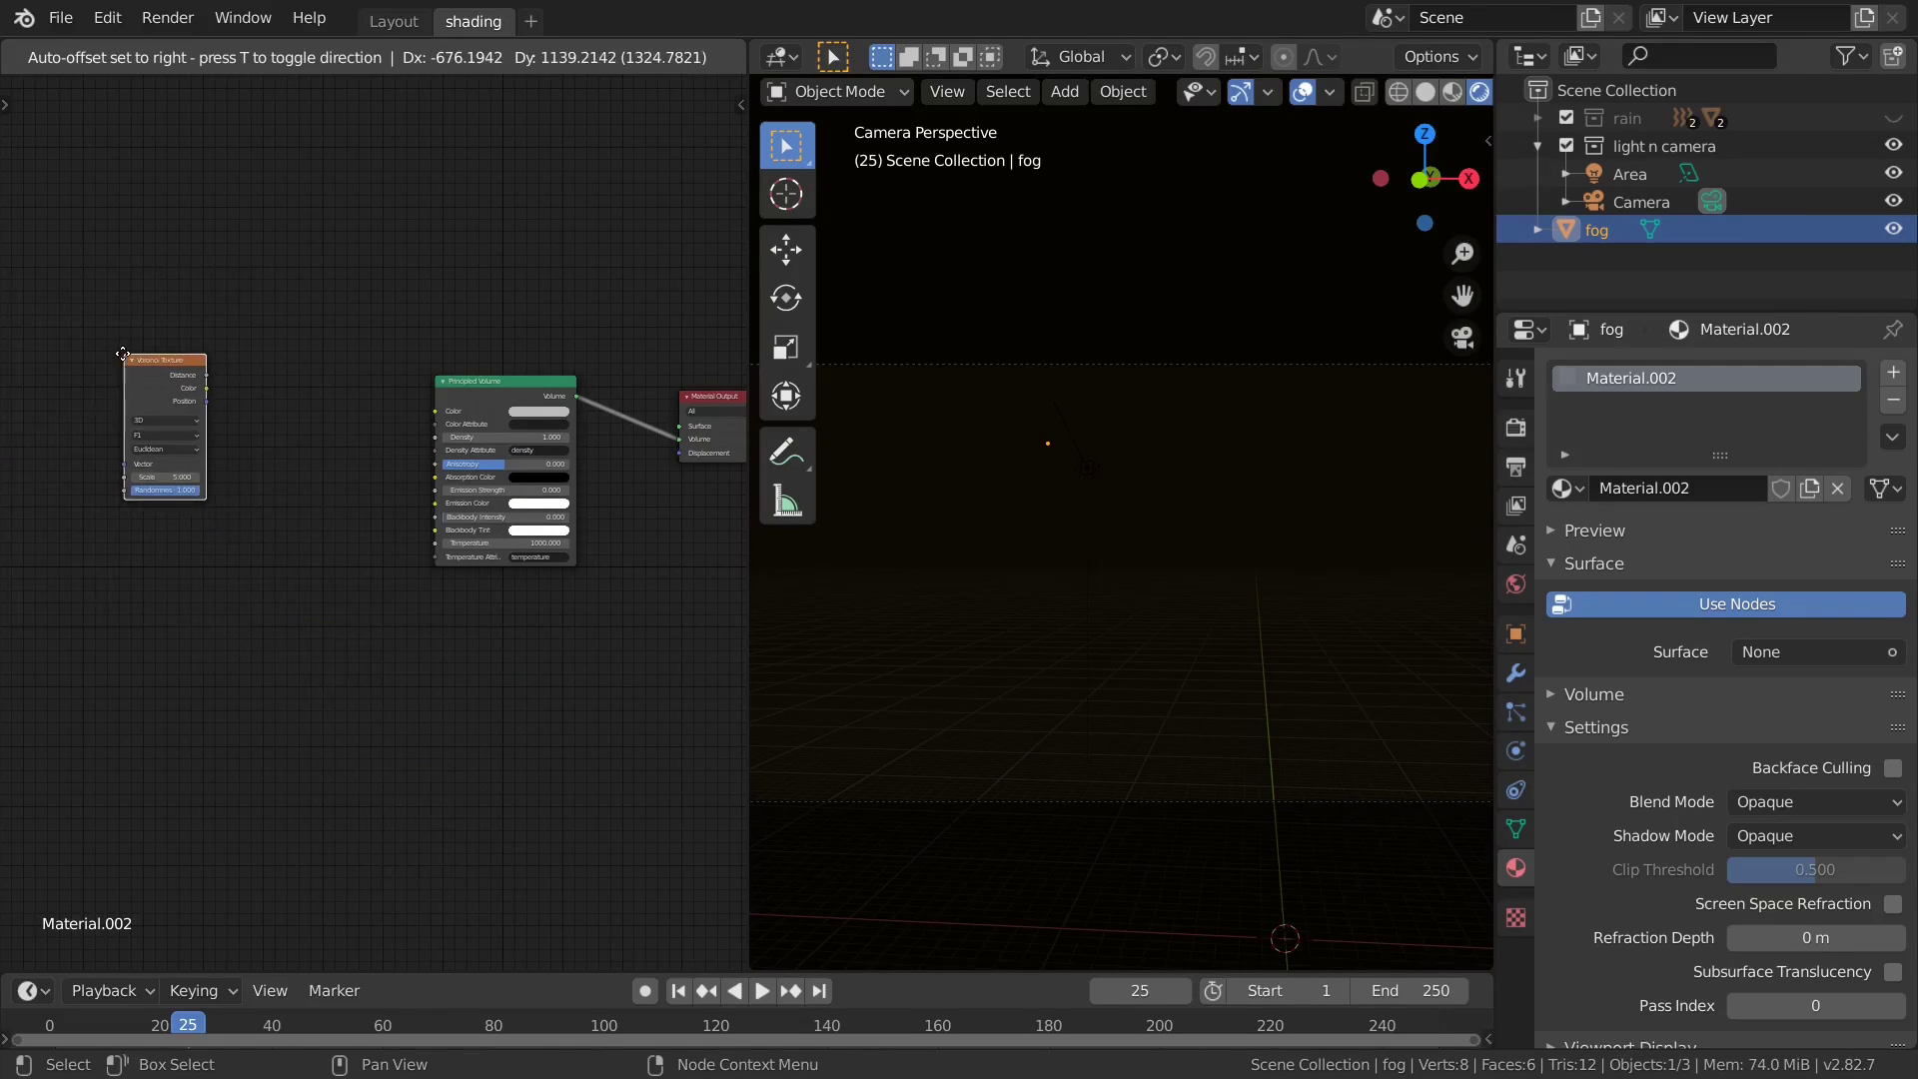
pyautogui.click(229, 404)
pyautogui.scroll(3, 215, 395)
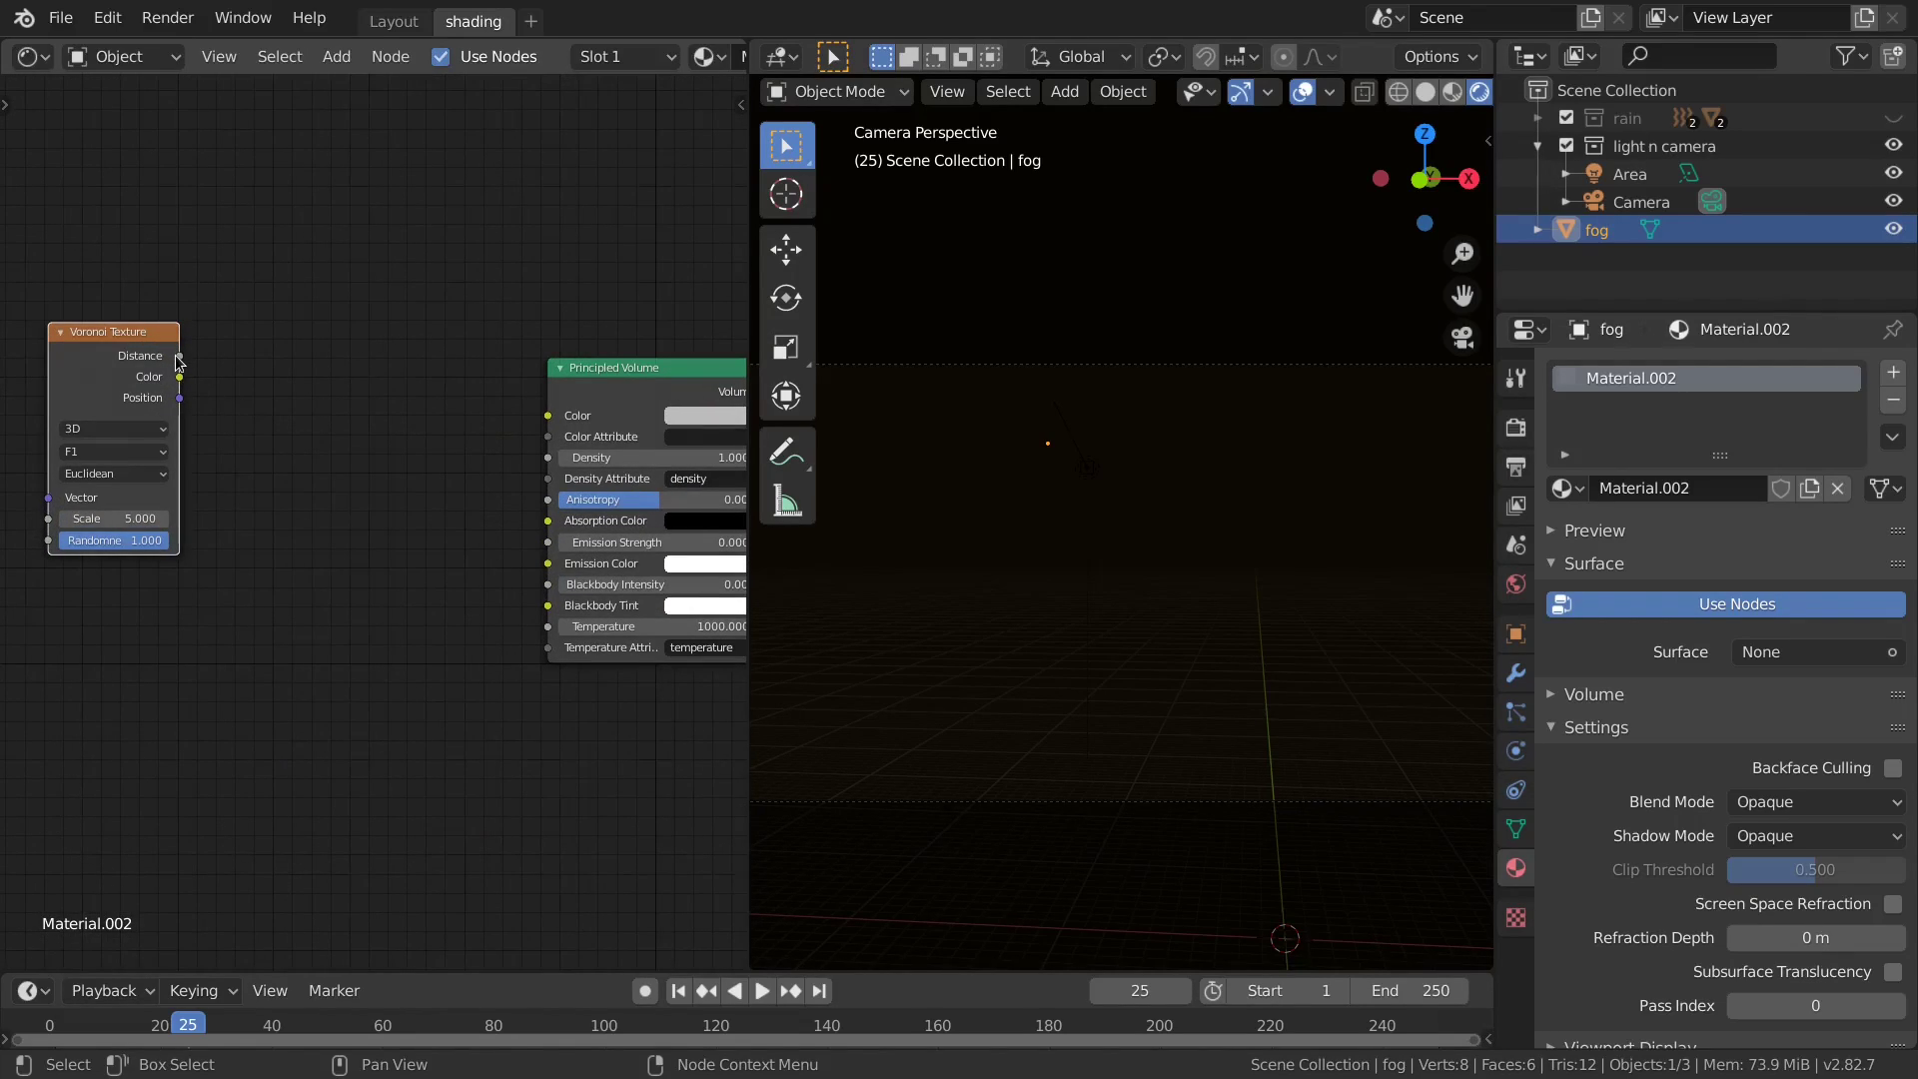
pyautogui.moveTo(180, 357); pyautogui.dragTo(550, 461)
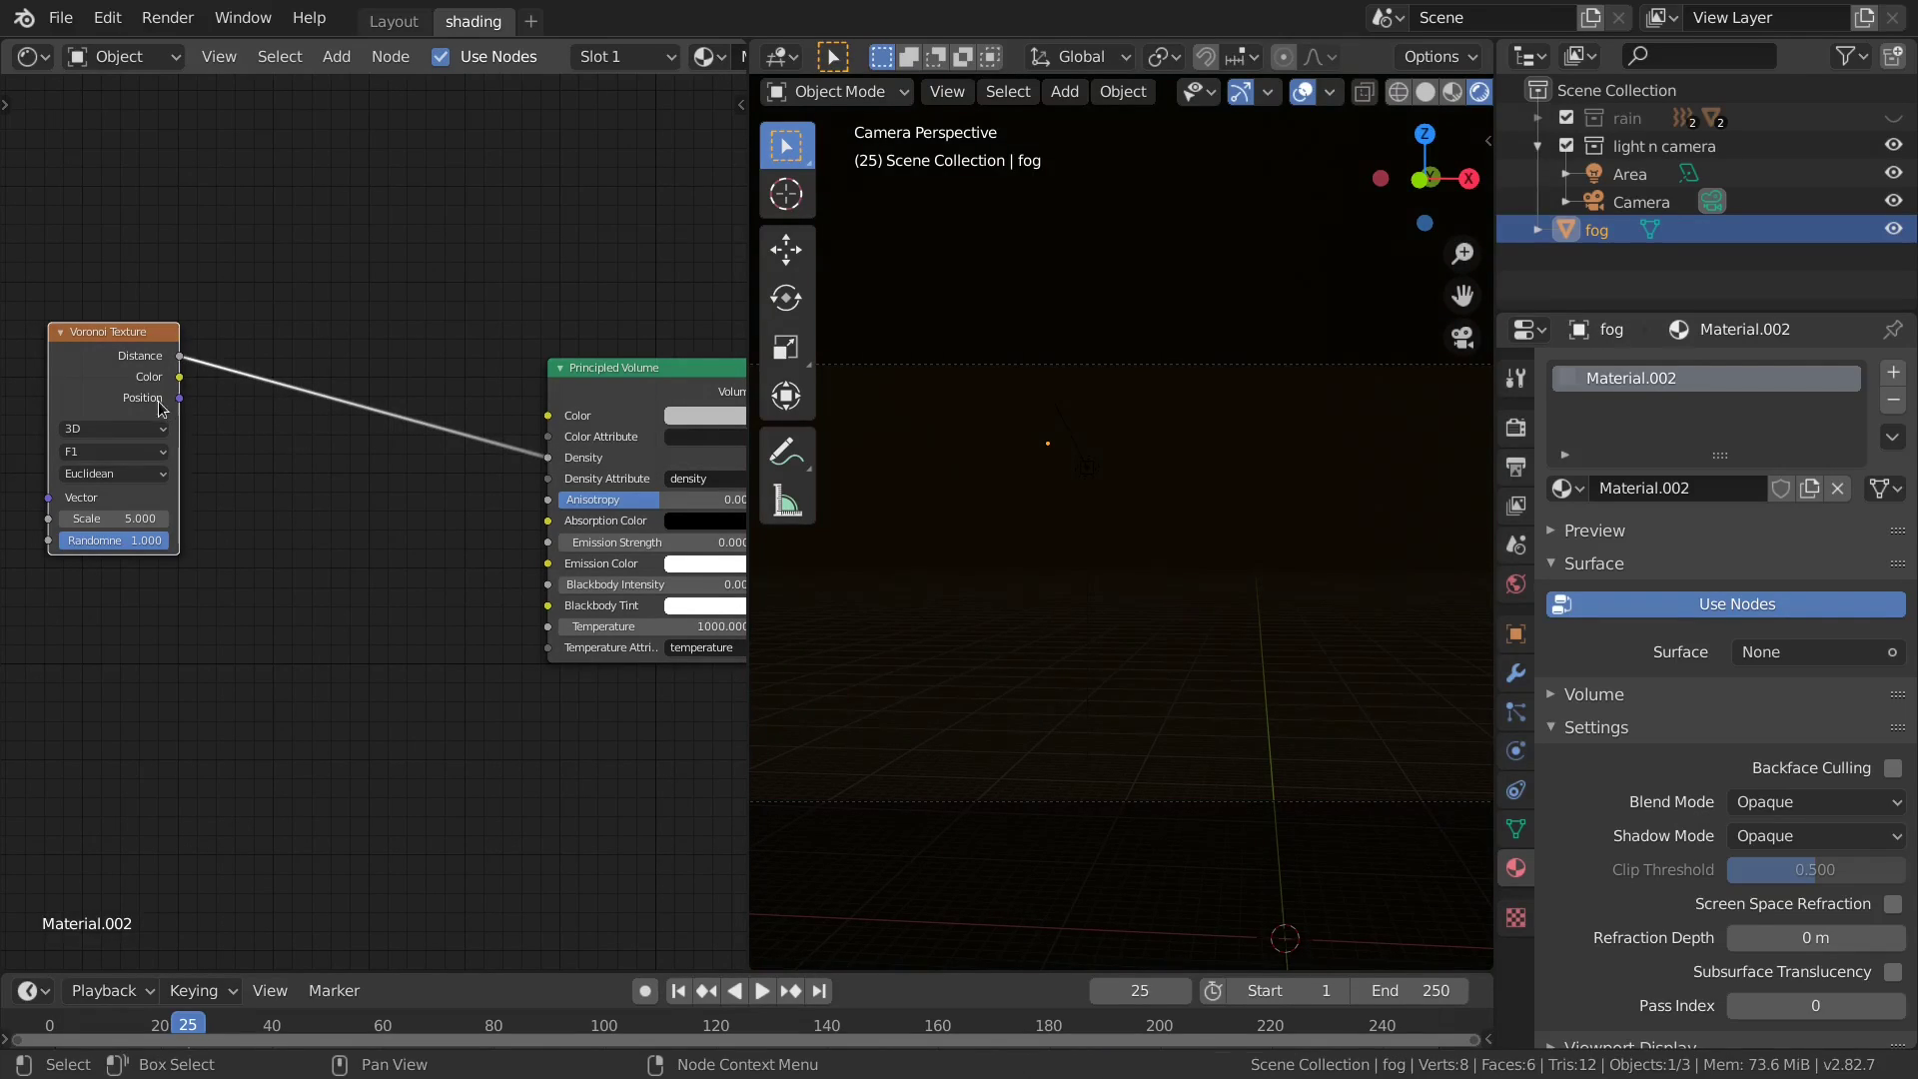
# Add Mapping and Texture Coordinate nodes feeding the Voronoi Texture's Vector input.
pyautogui.moveTo(160, 408); pyautogui.dragTo(168, 409)
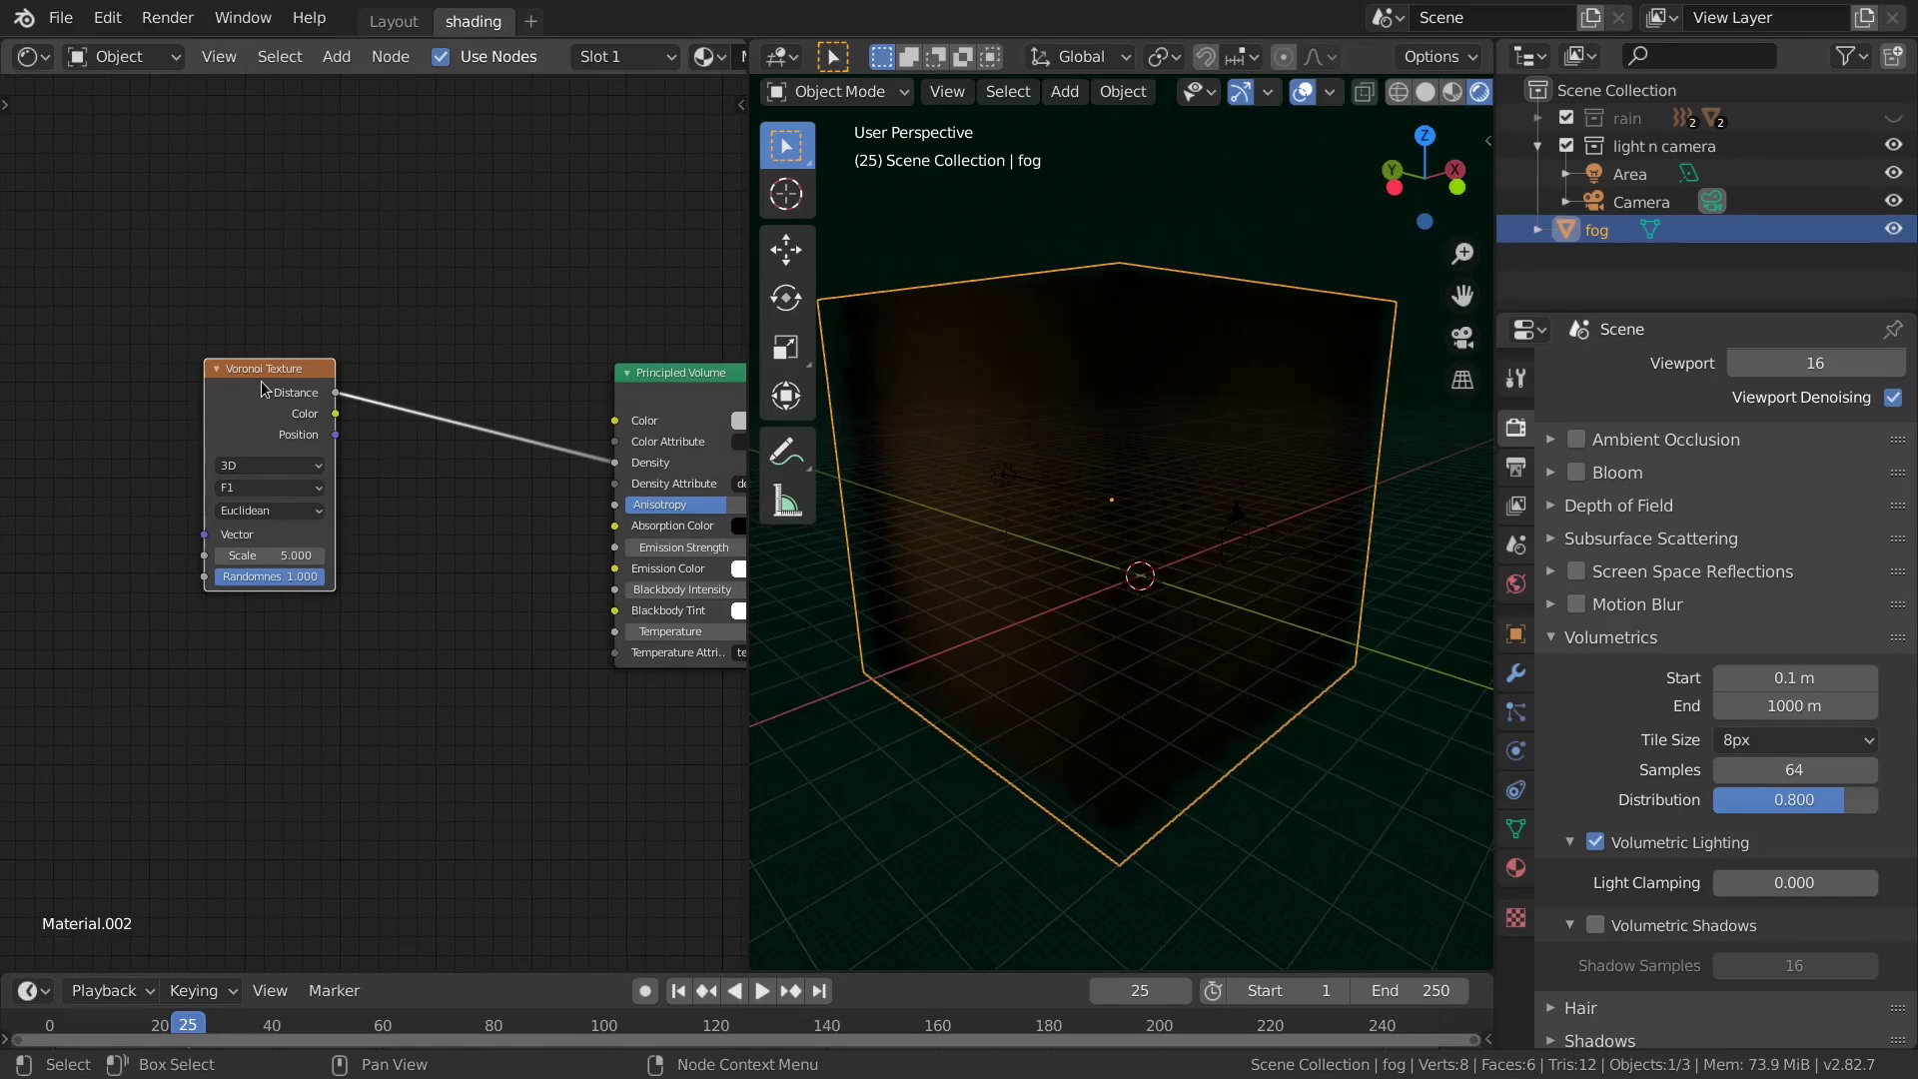
pyautogui.moveTo(262, 390); pyautogui.dragTo(358, 393, button='middle')
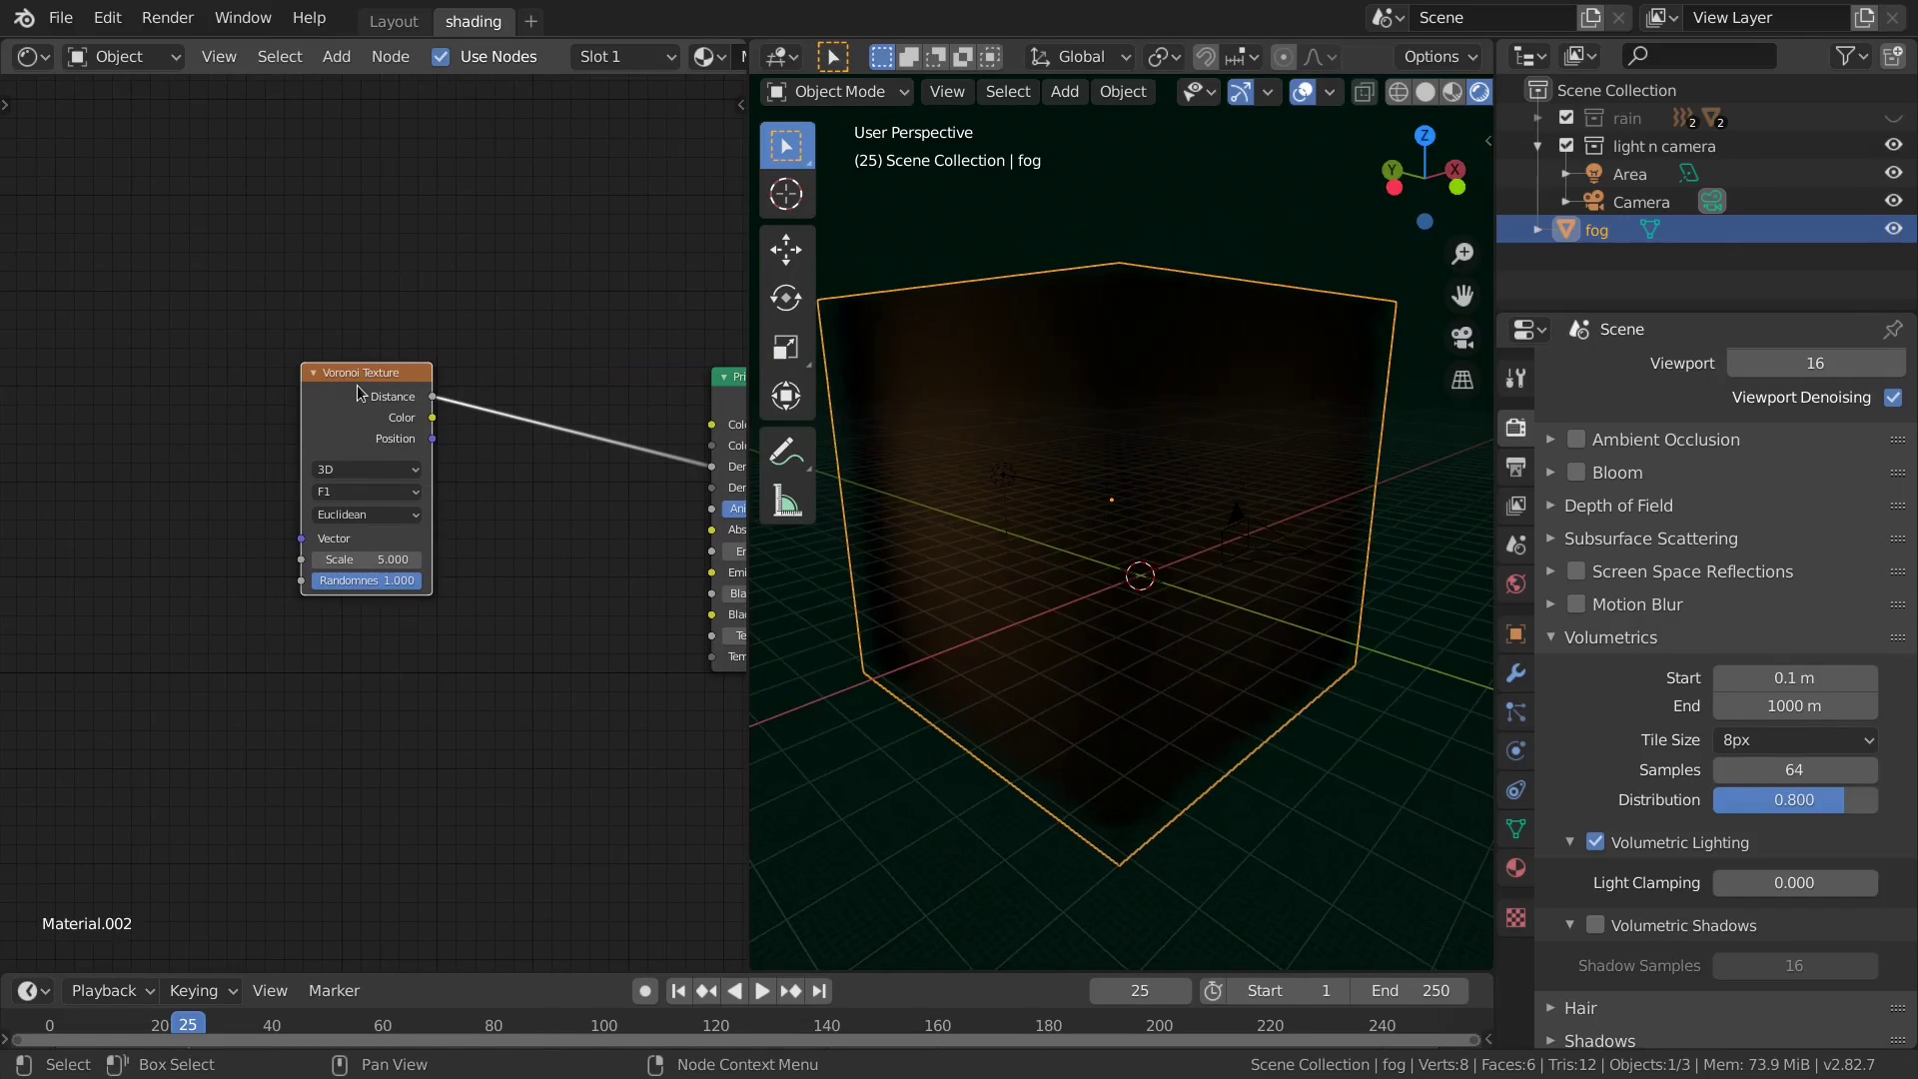
pyautogui.hotkey('ctrl', 't')
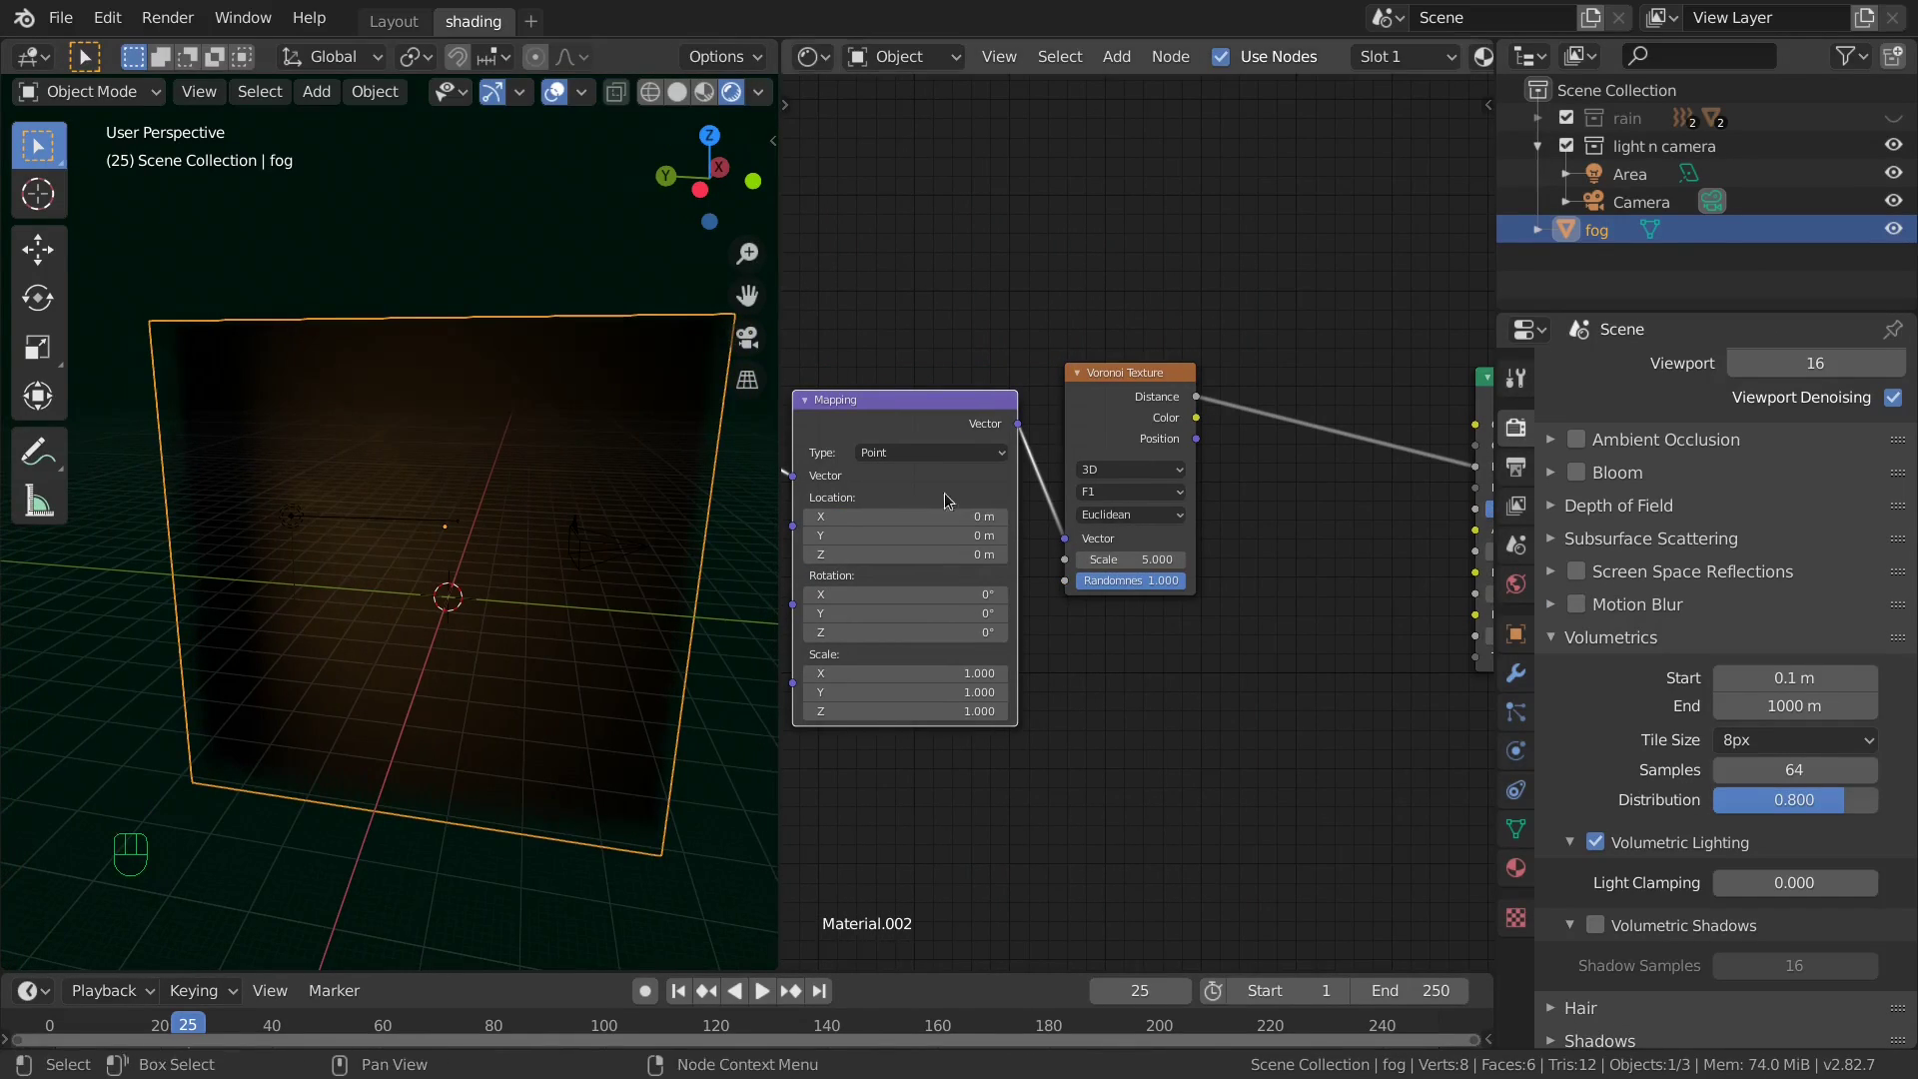
pyautogui.scroll(-2, 947, 500)
pyautogui.moveTo(1111, 385); pyautogui.dragTo(1199, 384)
pyautogui.scroll(3, 1199, 385)
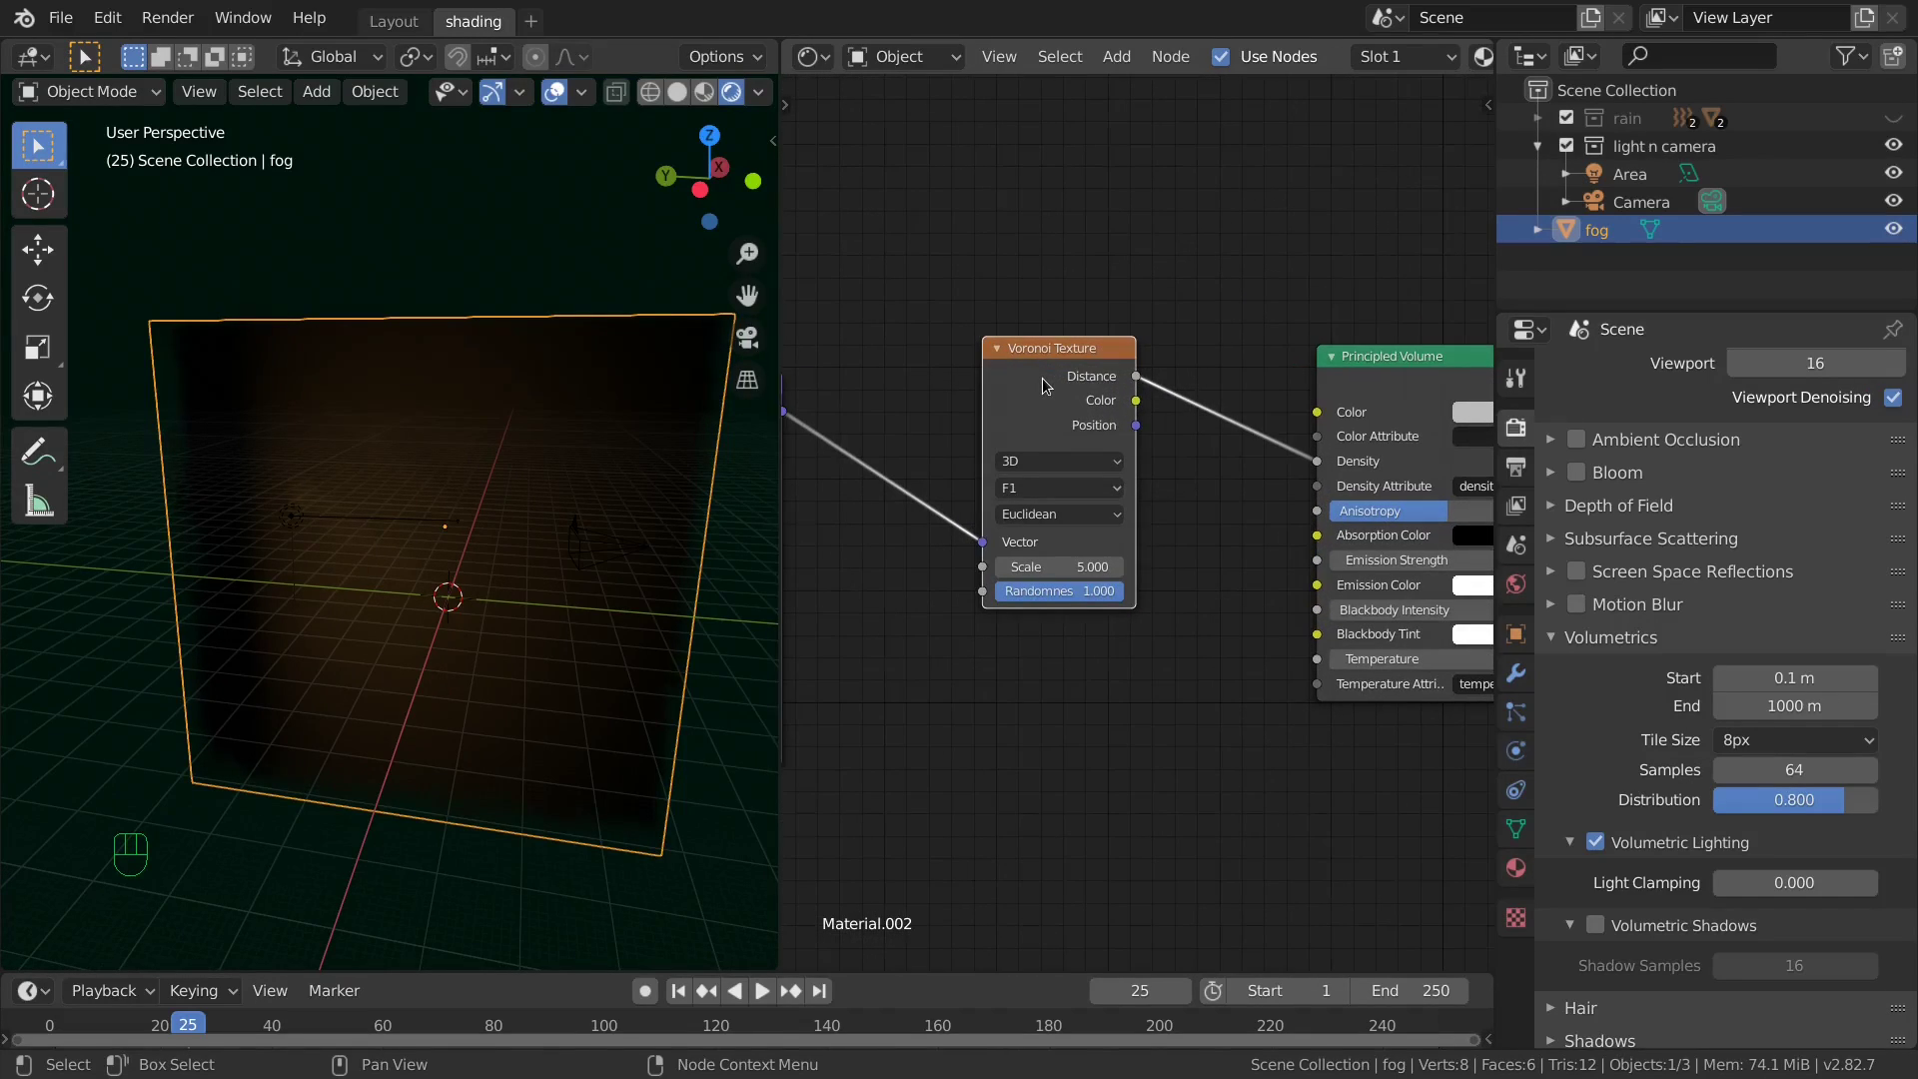
# Preview the Voronoi Texture on the fog cube and set its scale to 9.300.
pyautogui.moveTo(881, 565); pyautogui.dragTo(1169, 525, button='middle')
pyautogui.scroll(-1, 1171, 525)
pyautogui.moveTo(1344, 548); pyautogui.dragTo(1209, 542, button='middle')
pyautogui.scroll(6, 1215, 524)
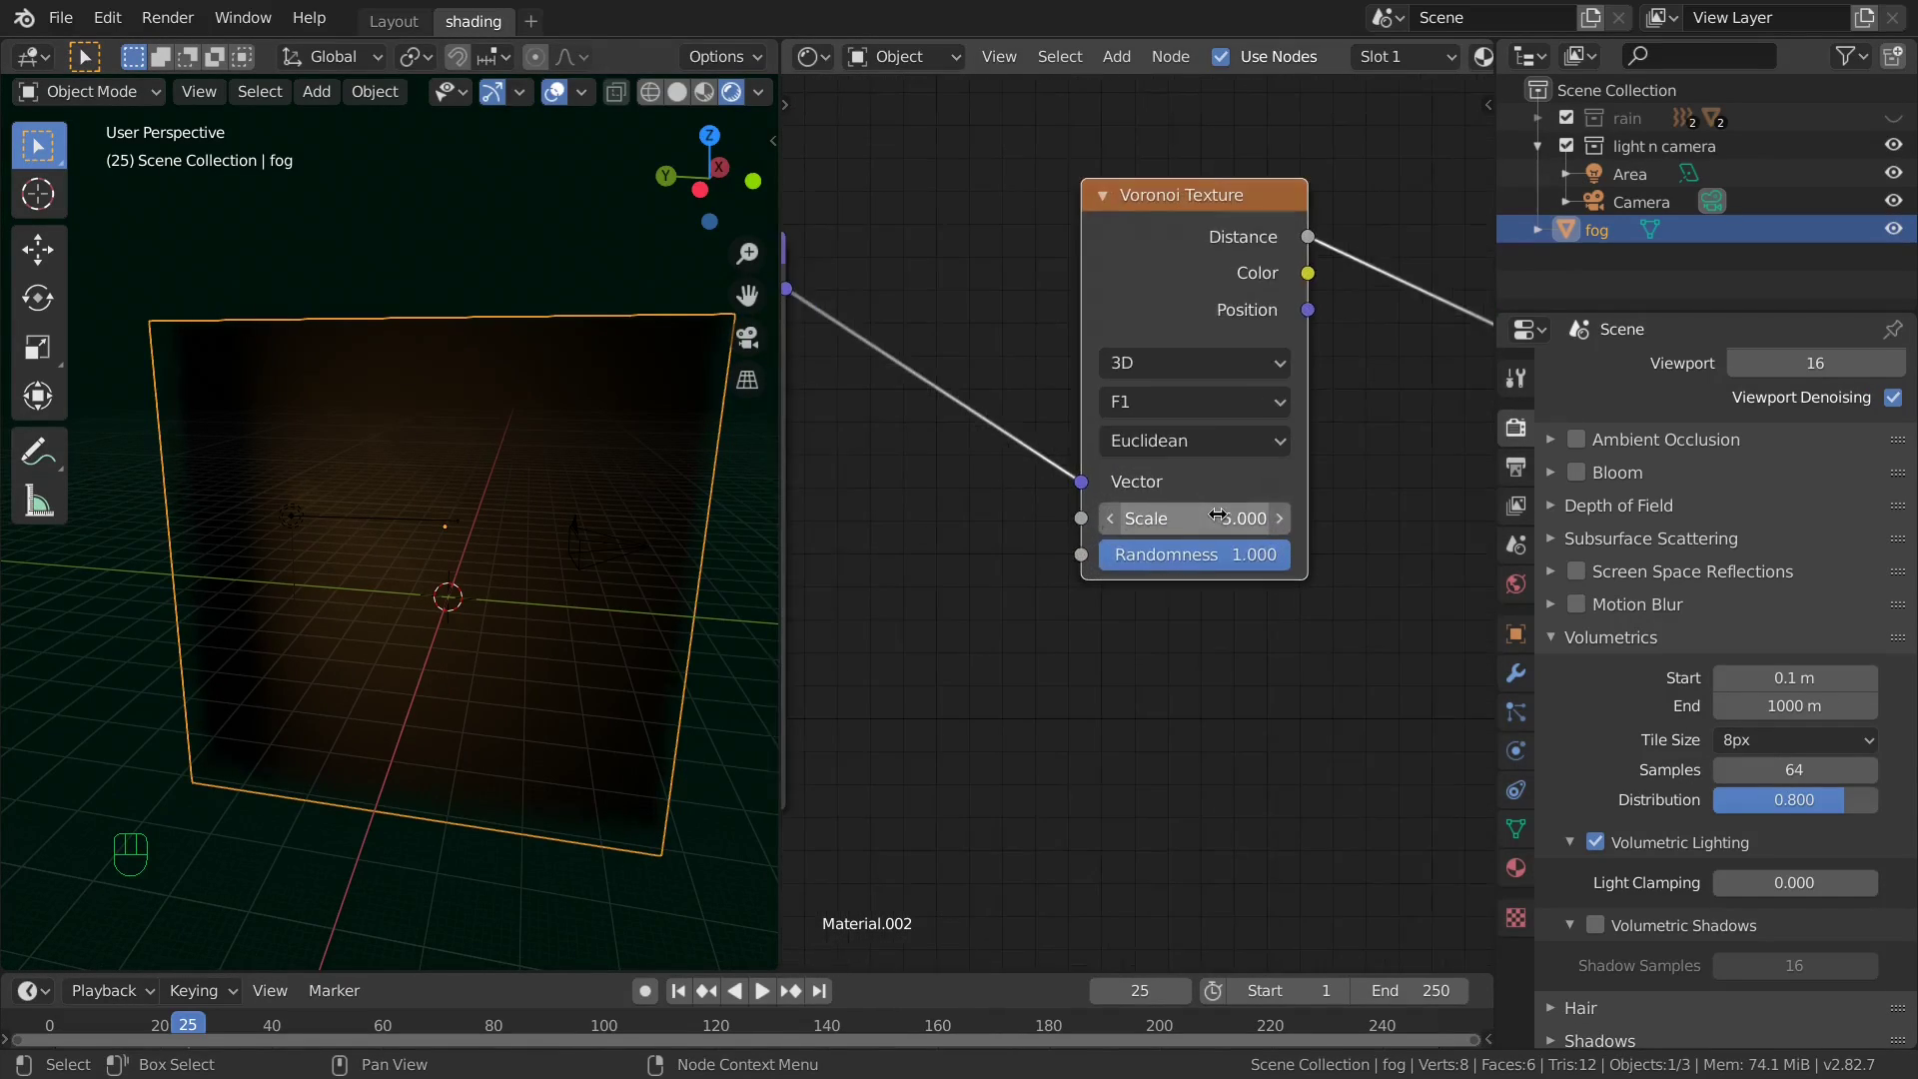
pyautogui.moveTo(1218, 514); pyautogui.dragTo(1179, 519)
pyautogui.scroll(-6, 1067, 485)
pyautogui.moveTo(1063, 493); pyautogui.dragTo(1131, 521, button='middle')
pyautogui.keyDown('ctrl'); pyautogui.keyDown('shift'); pyautogui.click(1204, 343); pyautogui.keyUp('shift'); pyautogui.keyUp('ctrl')
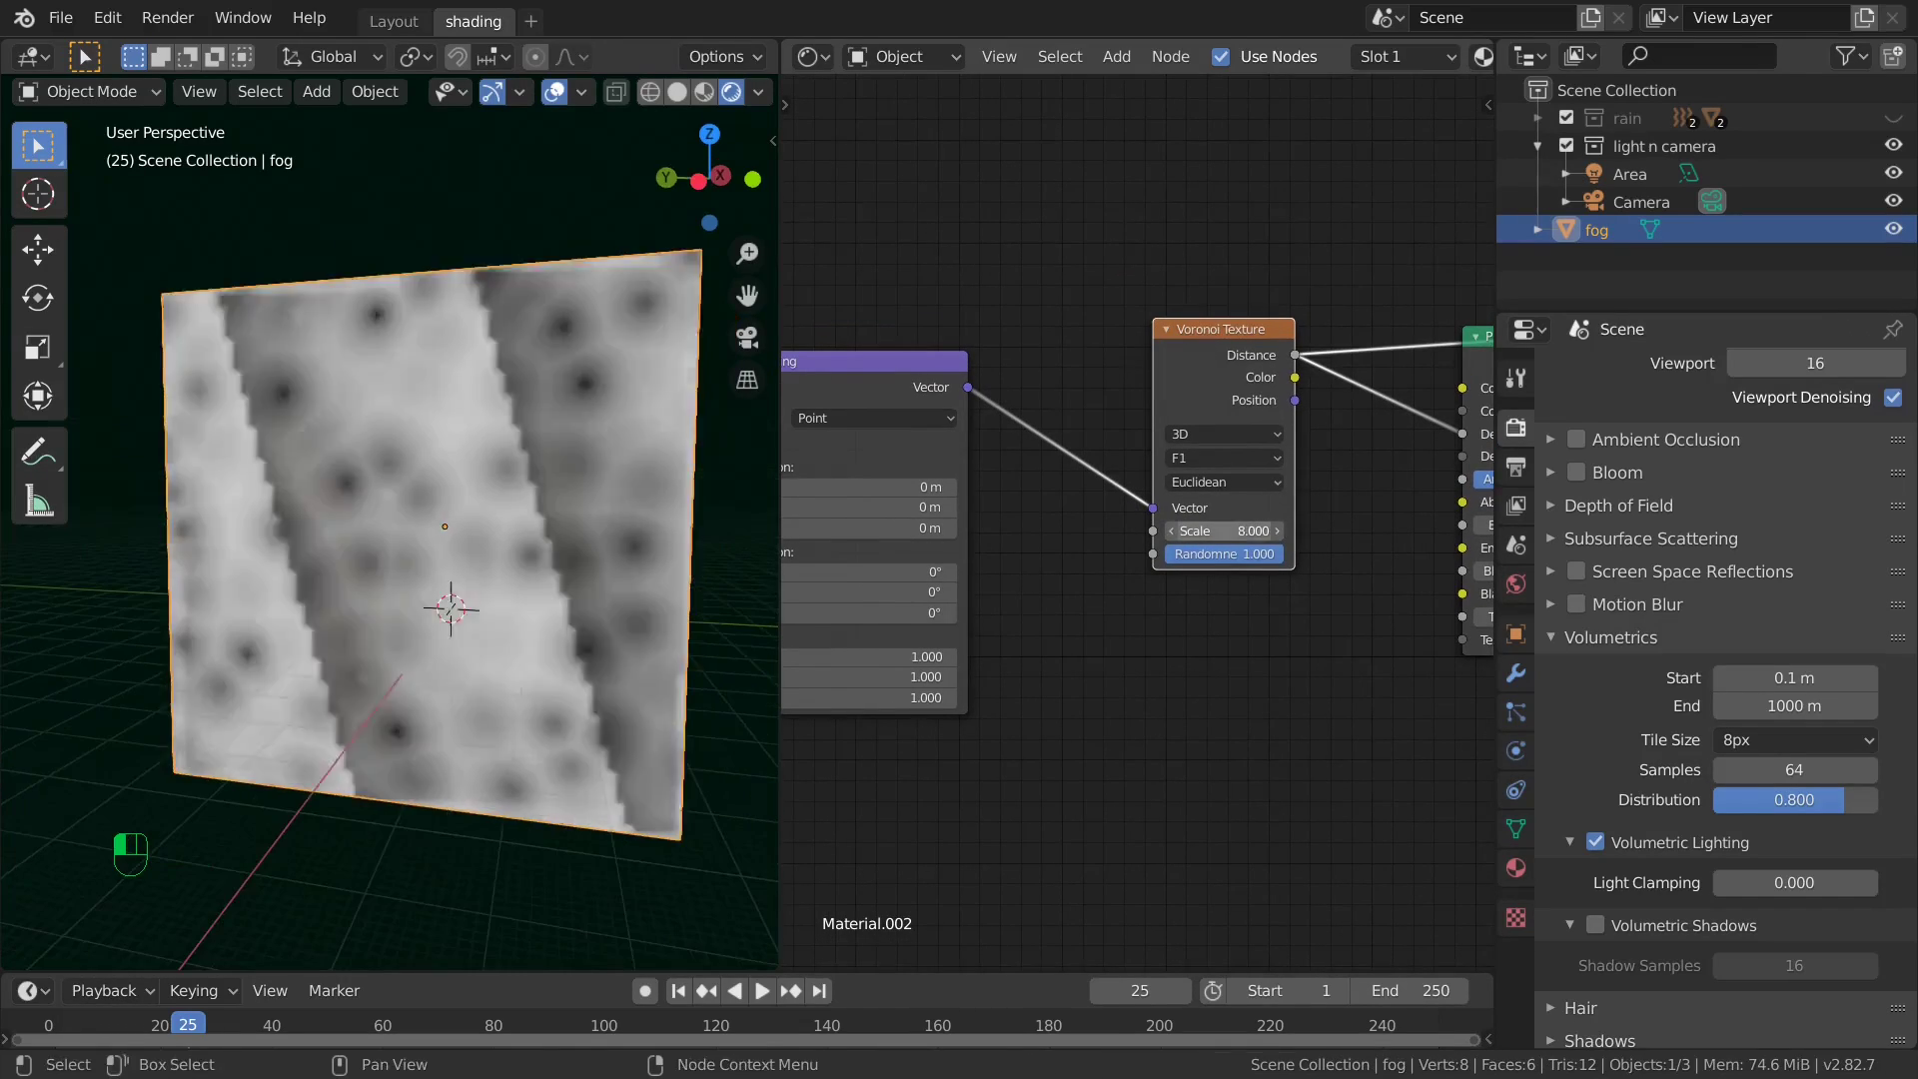
pyautogui.moveTo(1224, 531)
pyautogui.mouseDown()
pyautogui.moveTo(1192, 531)
pyautogui.moveTo(1274, 531)
pyautogui.moveTo(1221, 529)
pyautogui.mouseUp()
# Restore the fog cube's Principled Volume output in place of the texture preview and make room between it and the Voronoi Texture node.
pyautogui.moveTo(1276, 584); pyautogui.dragTo(887, 560, button='middle')
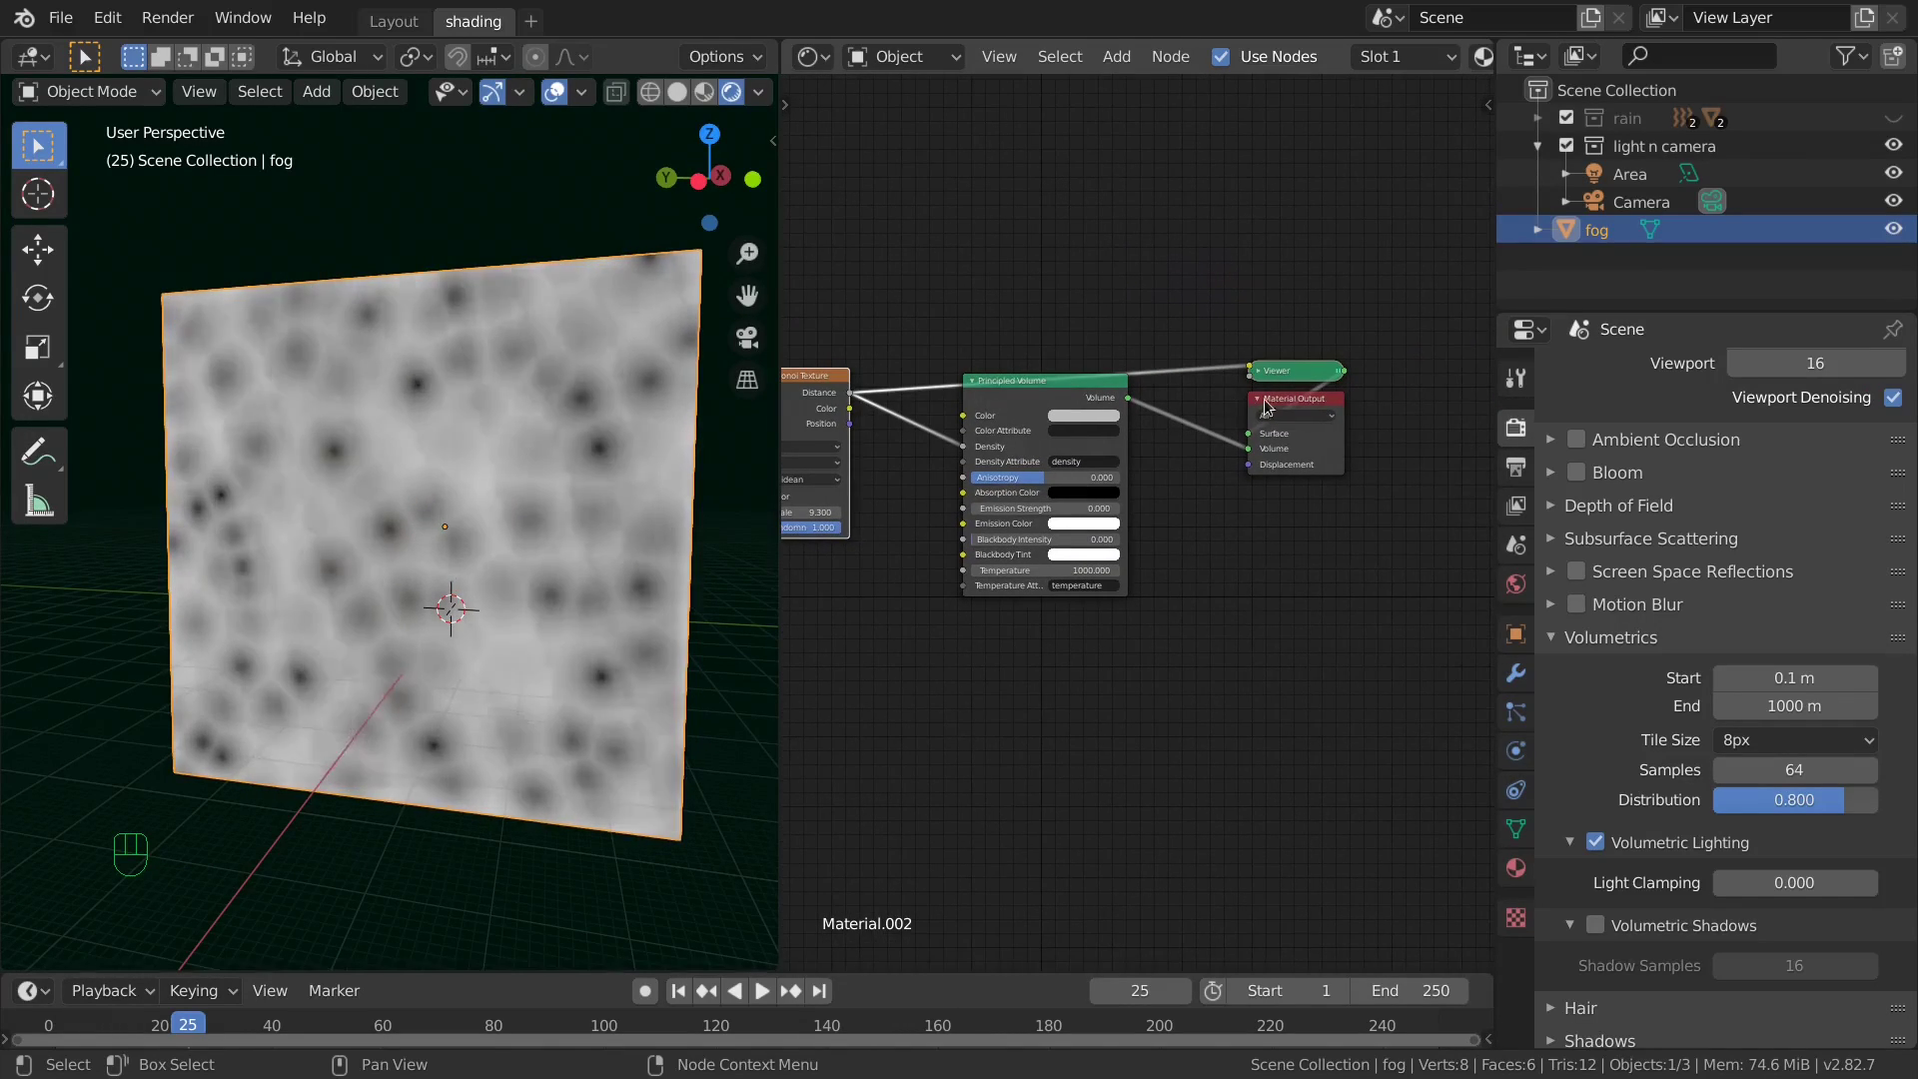
pyautogui.moveTo(1317, 397); pyautogui.dragTo(1015, 441)
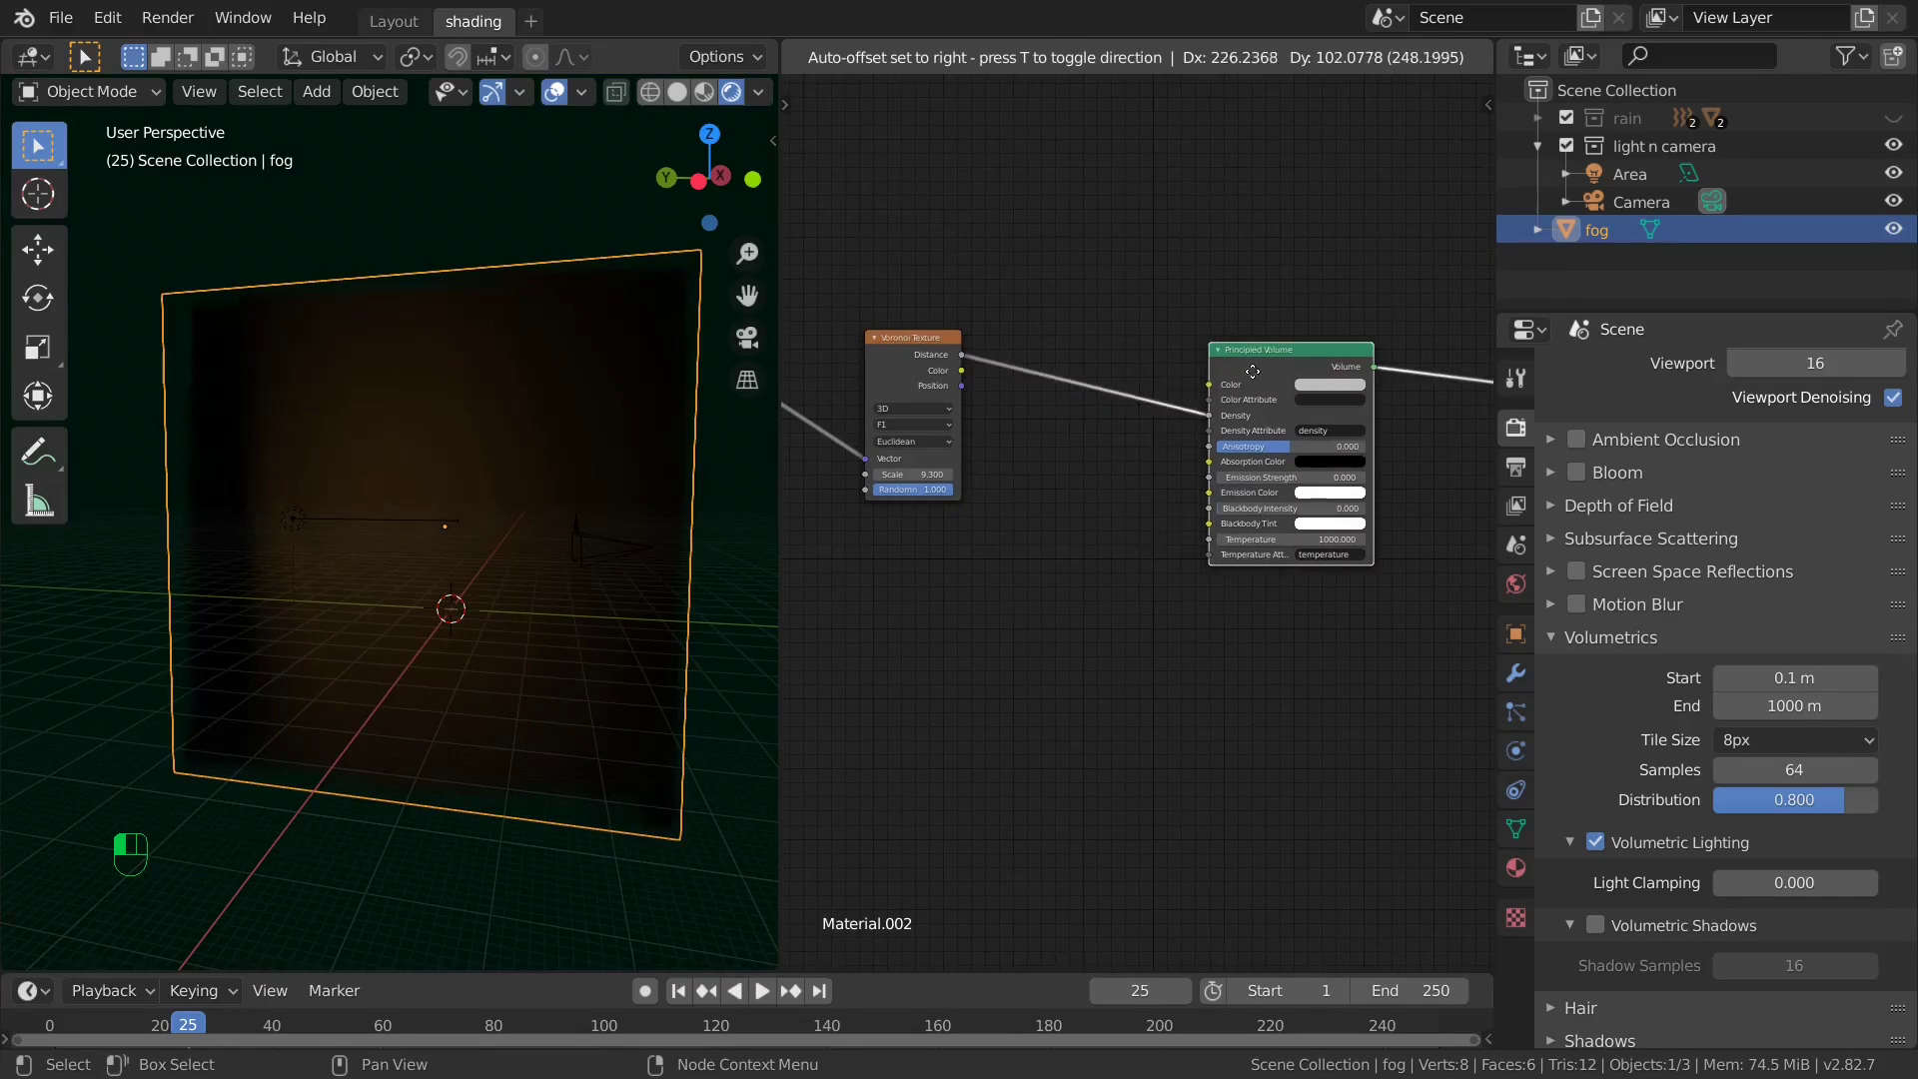
pyautogui.moveTo(1339, 405); pyautogui.dragTo(1206, 422)
pyautogui.moveTo(1279, 444); pyautogui.dragTo(976, 469, button='middle')
pyautogui.moveTo(976, 468); pyautogui.dragTo(924, 469, button='middle')
# Insert a ColorRamp node between the Voronoi Texture's Distance output and the Principled Volume's Density input.
pyautogui.hotkey('shift', 'a')
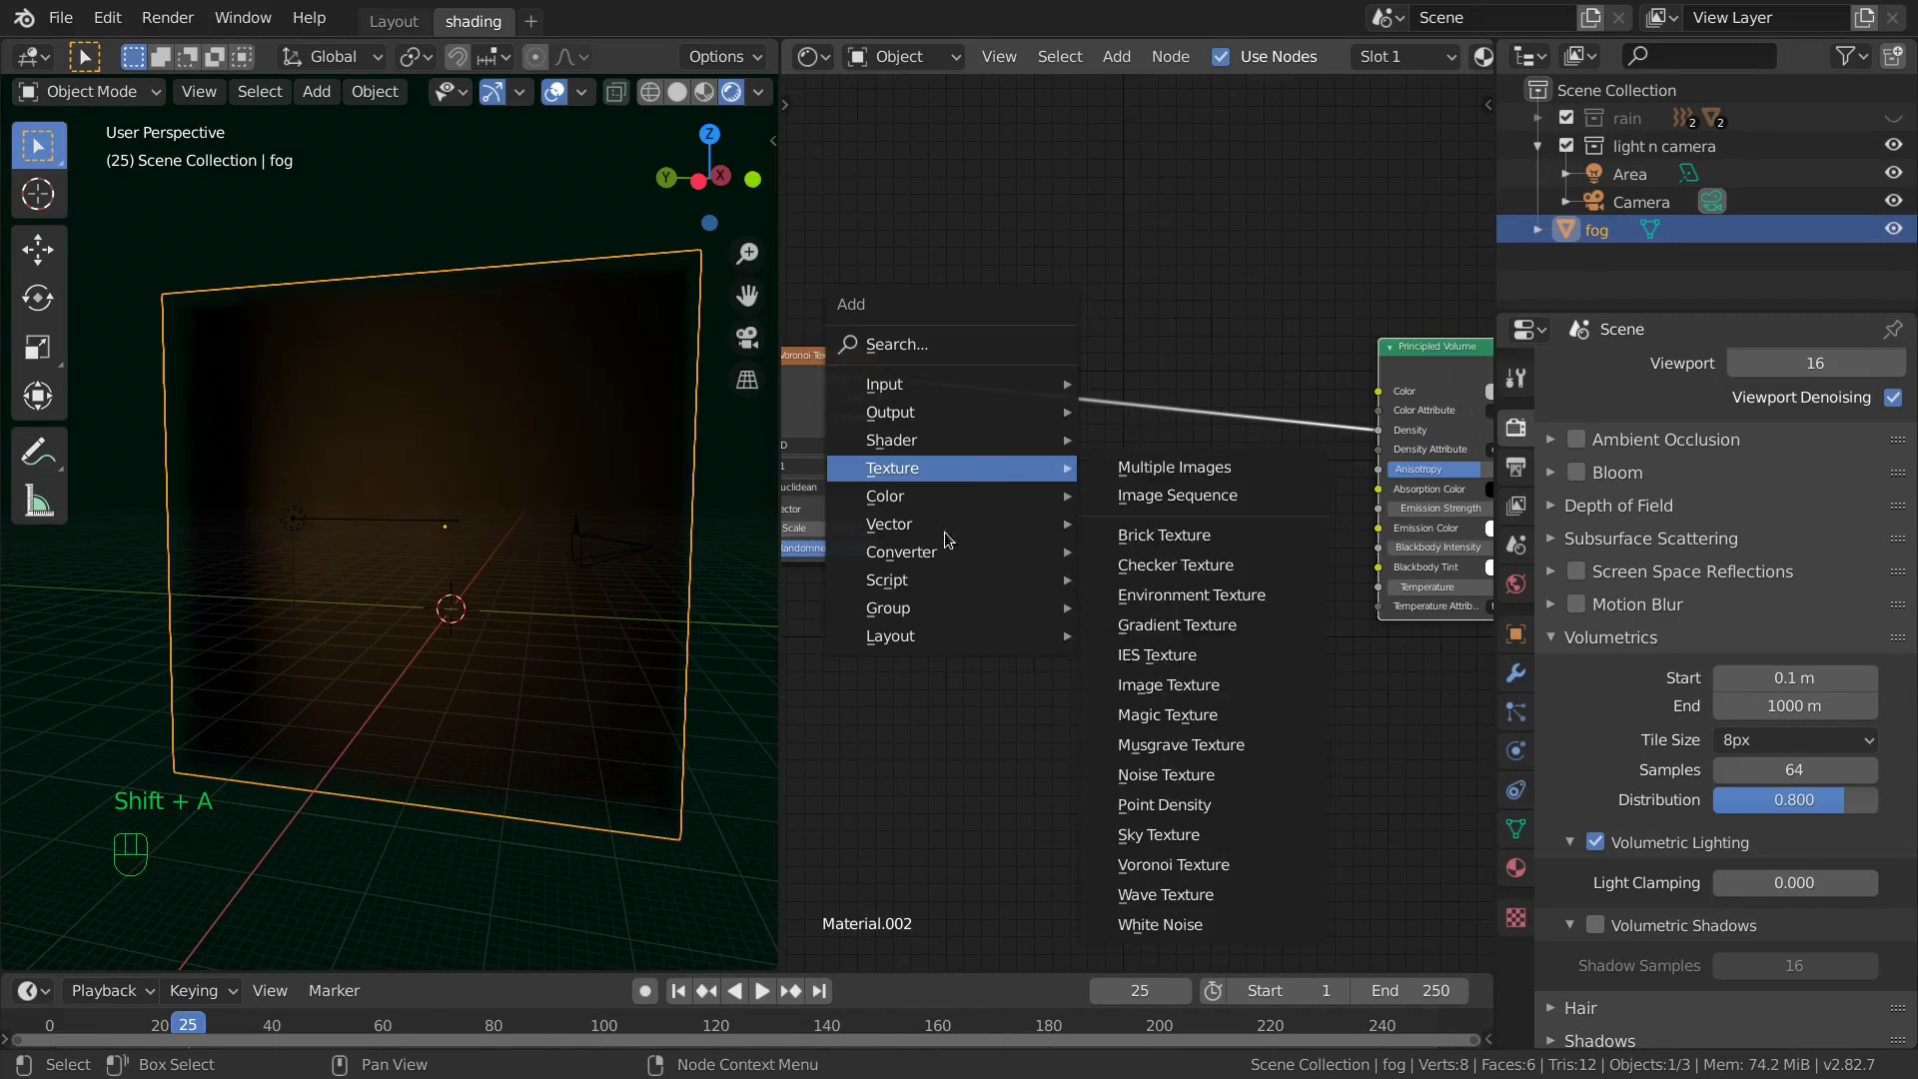
pyautogui.moveTo(939, 555)
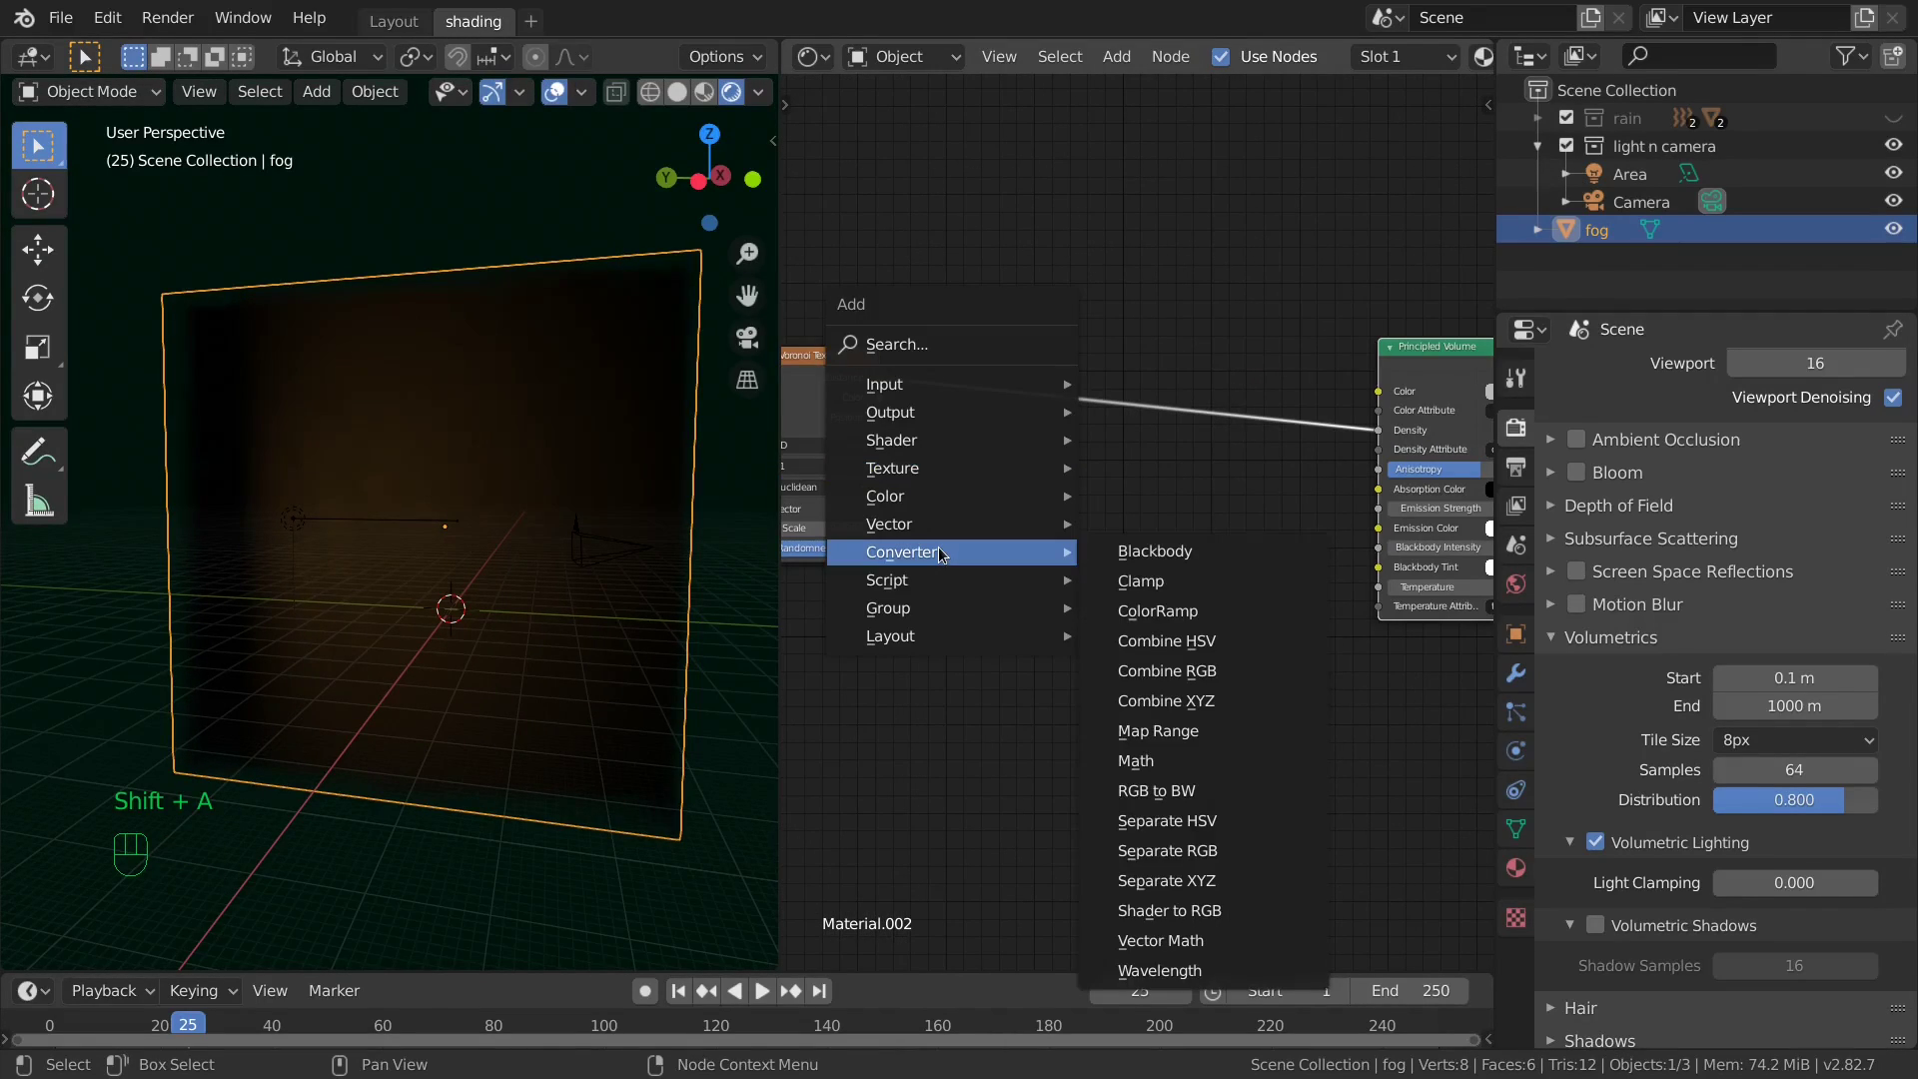
pyautogui.click(1162, 620)
pyautogui.click(941, 440)
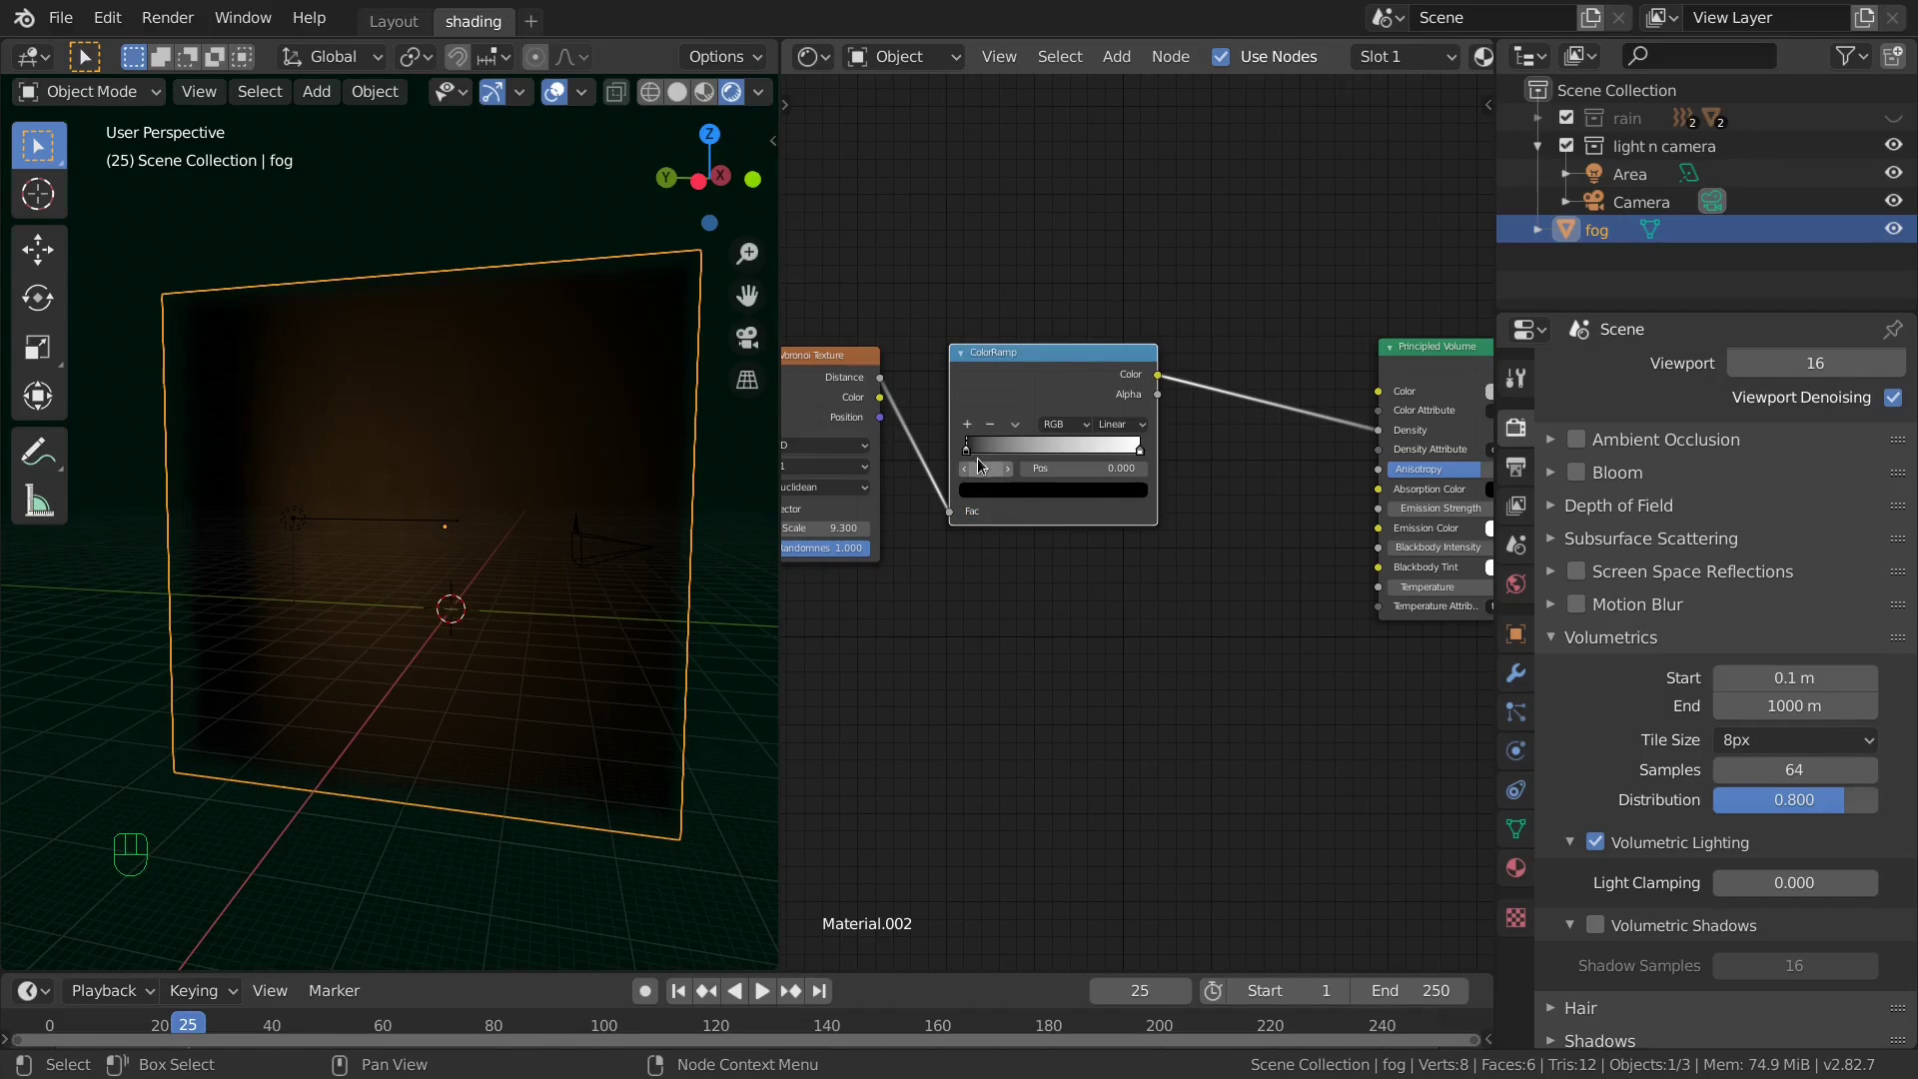
# Tighten the ColorRamp by moving the black stop close to the white stop at position 0.788, and view the fog through the camera.
pyautogui.moveTo(973, 449); pyautogui.dragTo(1102, 452)
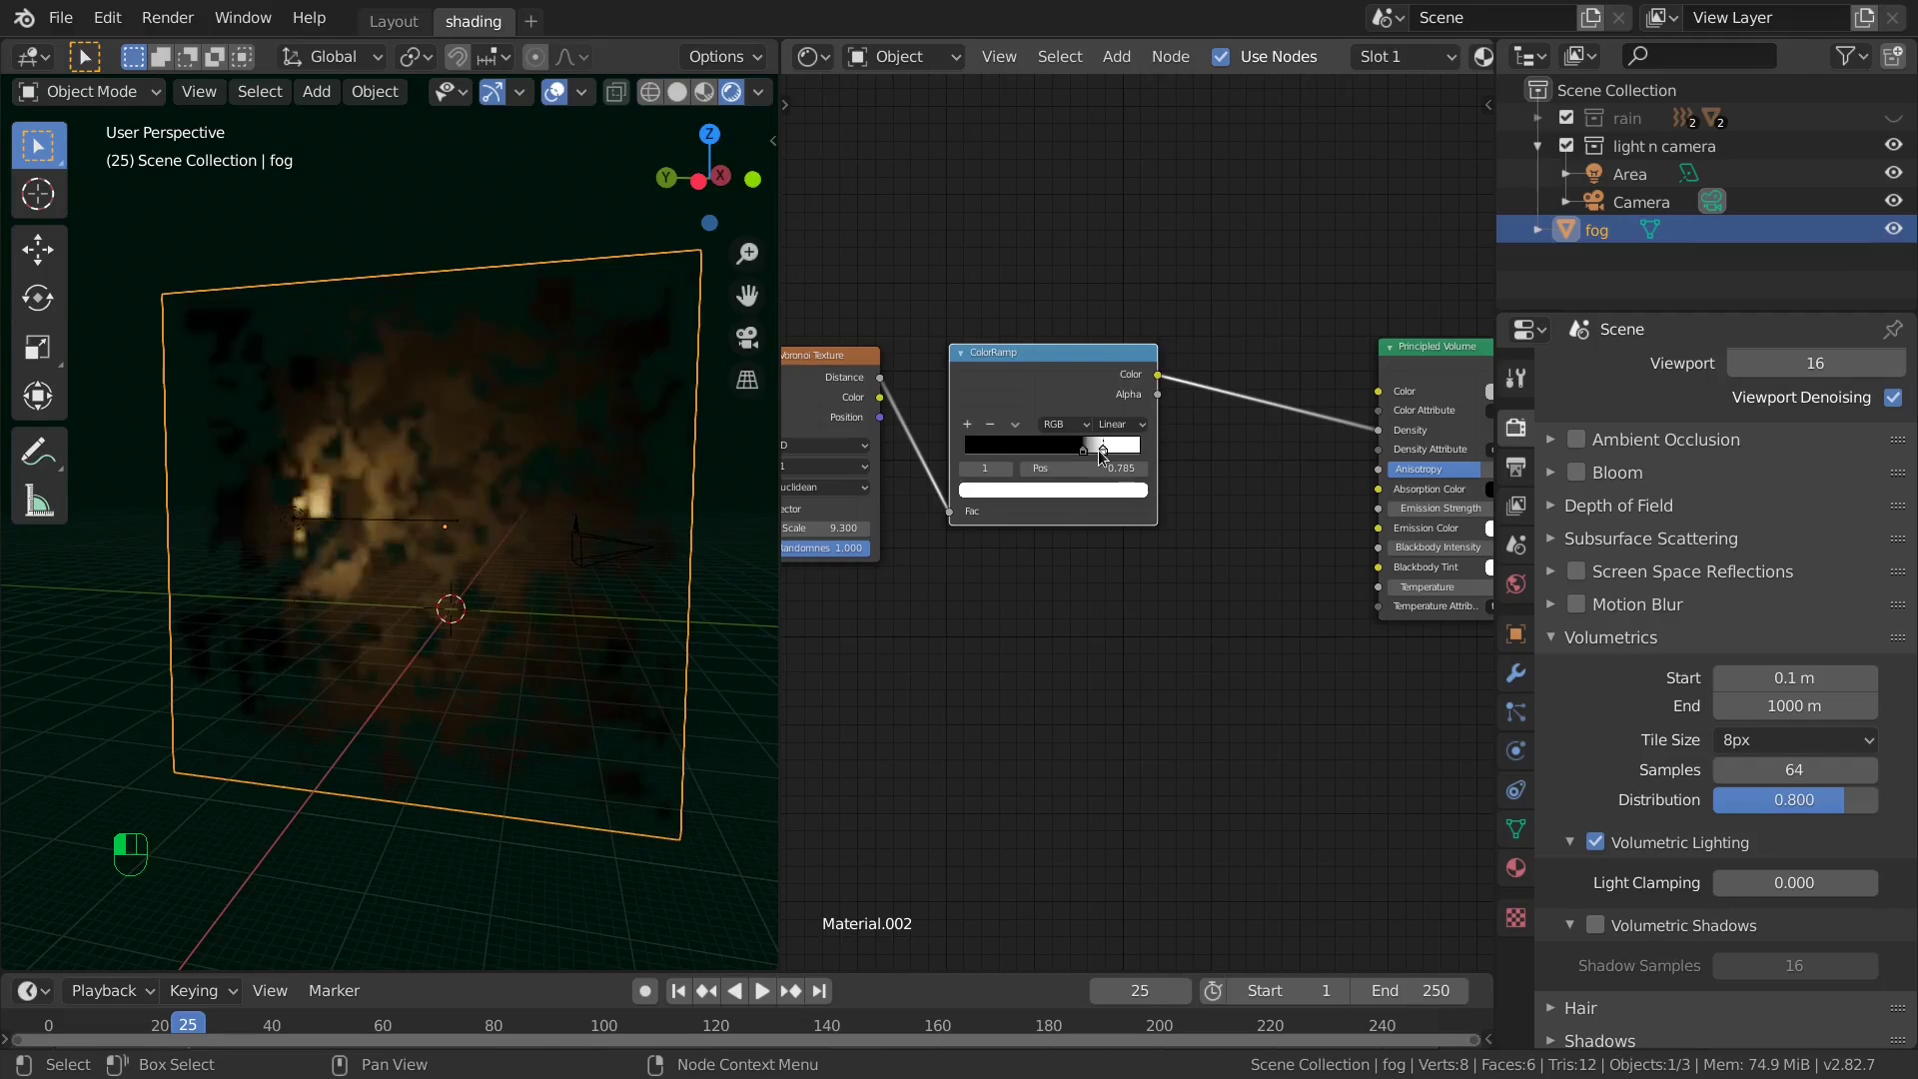
pyautogui.moveTo(360, 559); pyautogui.dragTo(428, 563, button='middle')
pyautogui.press('KP_0')
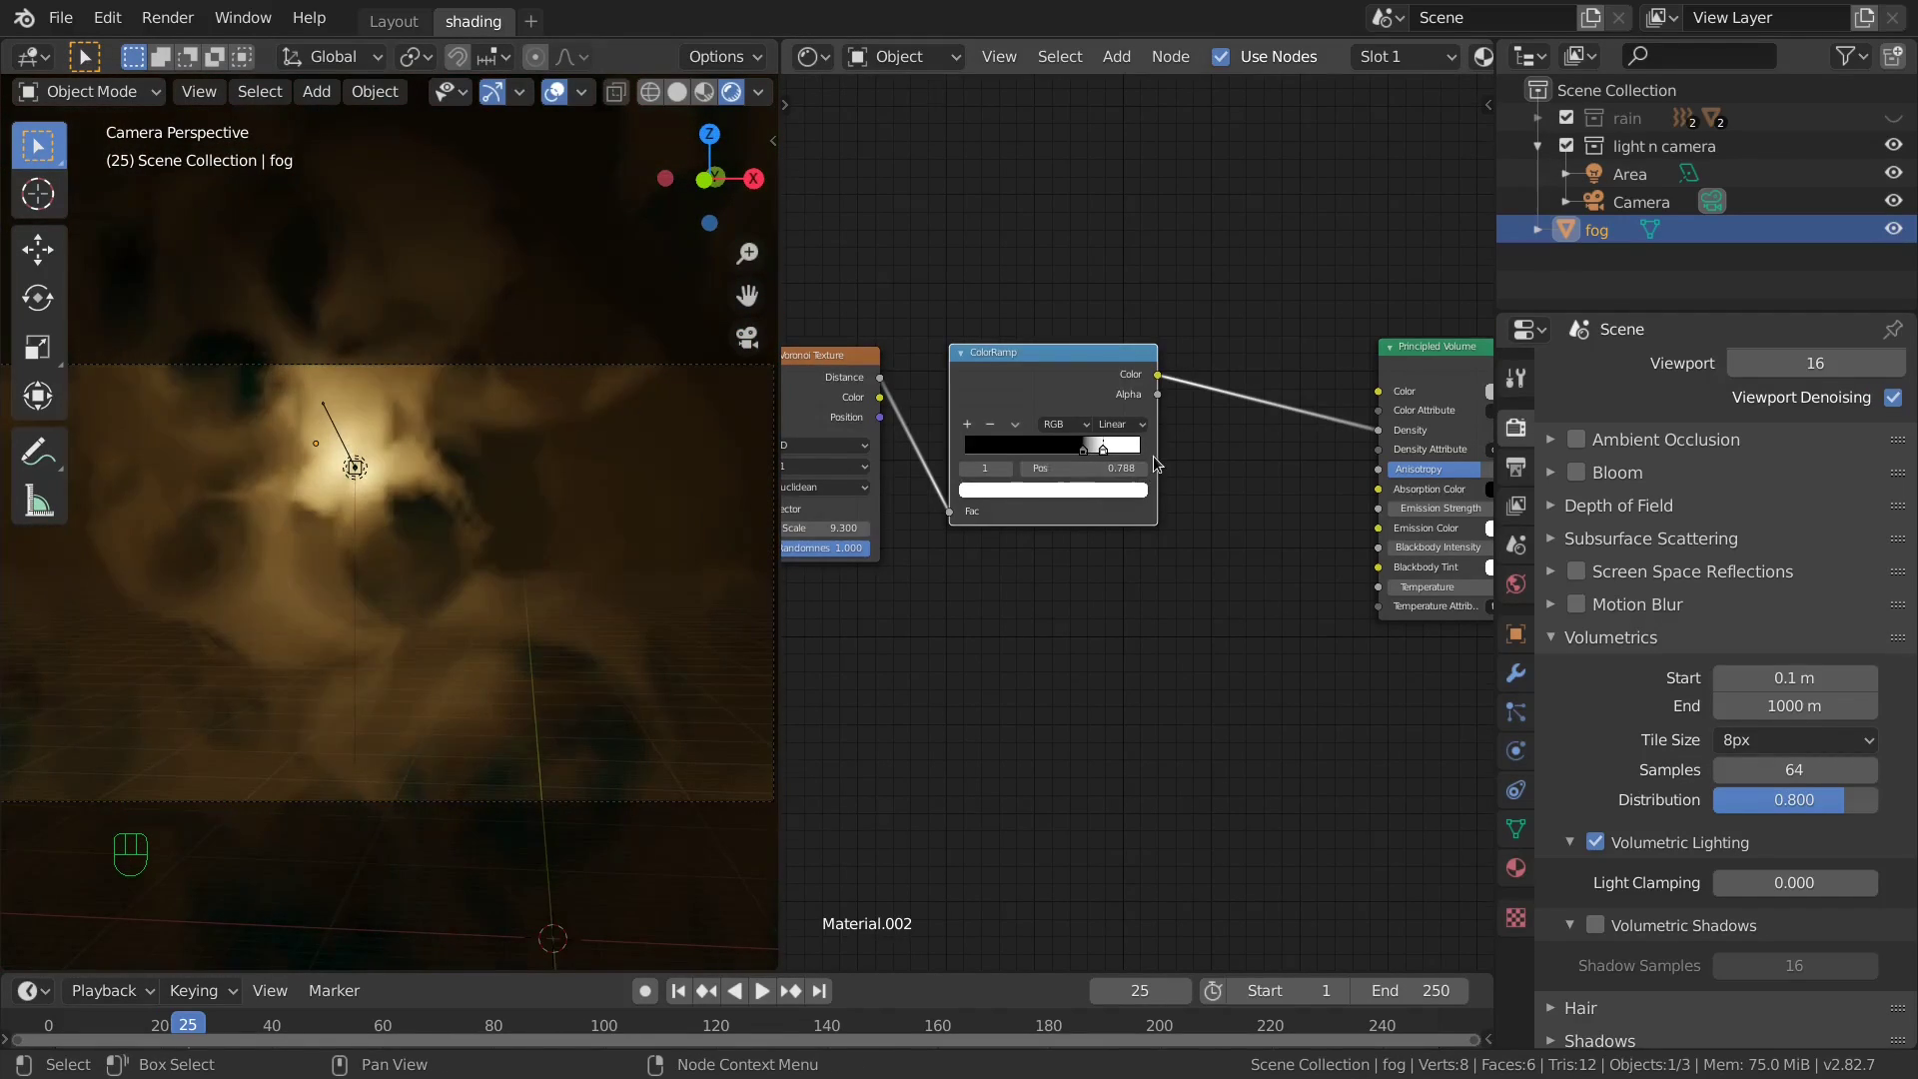
# Darken the ColorRamp's white stop to dark grey to thin the fog, and leave the camera view.
pyautogui.scroll(2, 974, 479)
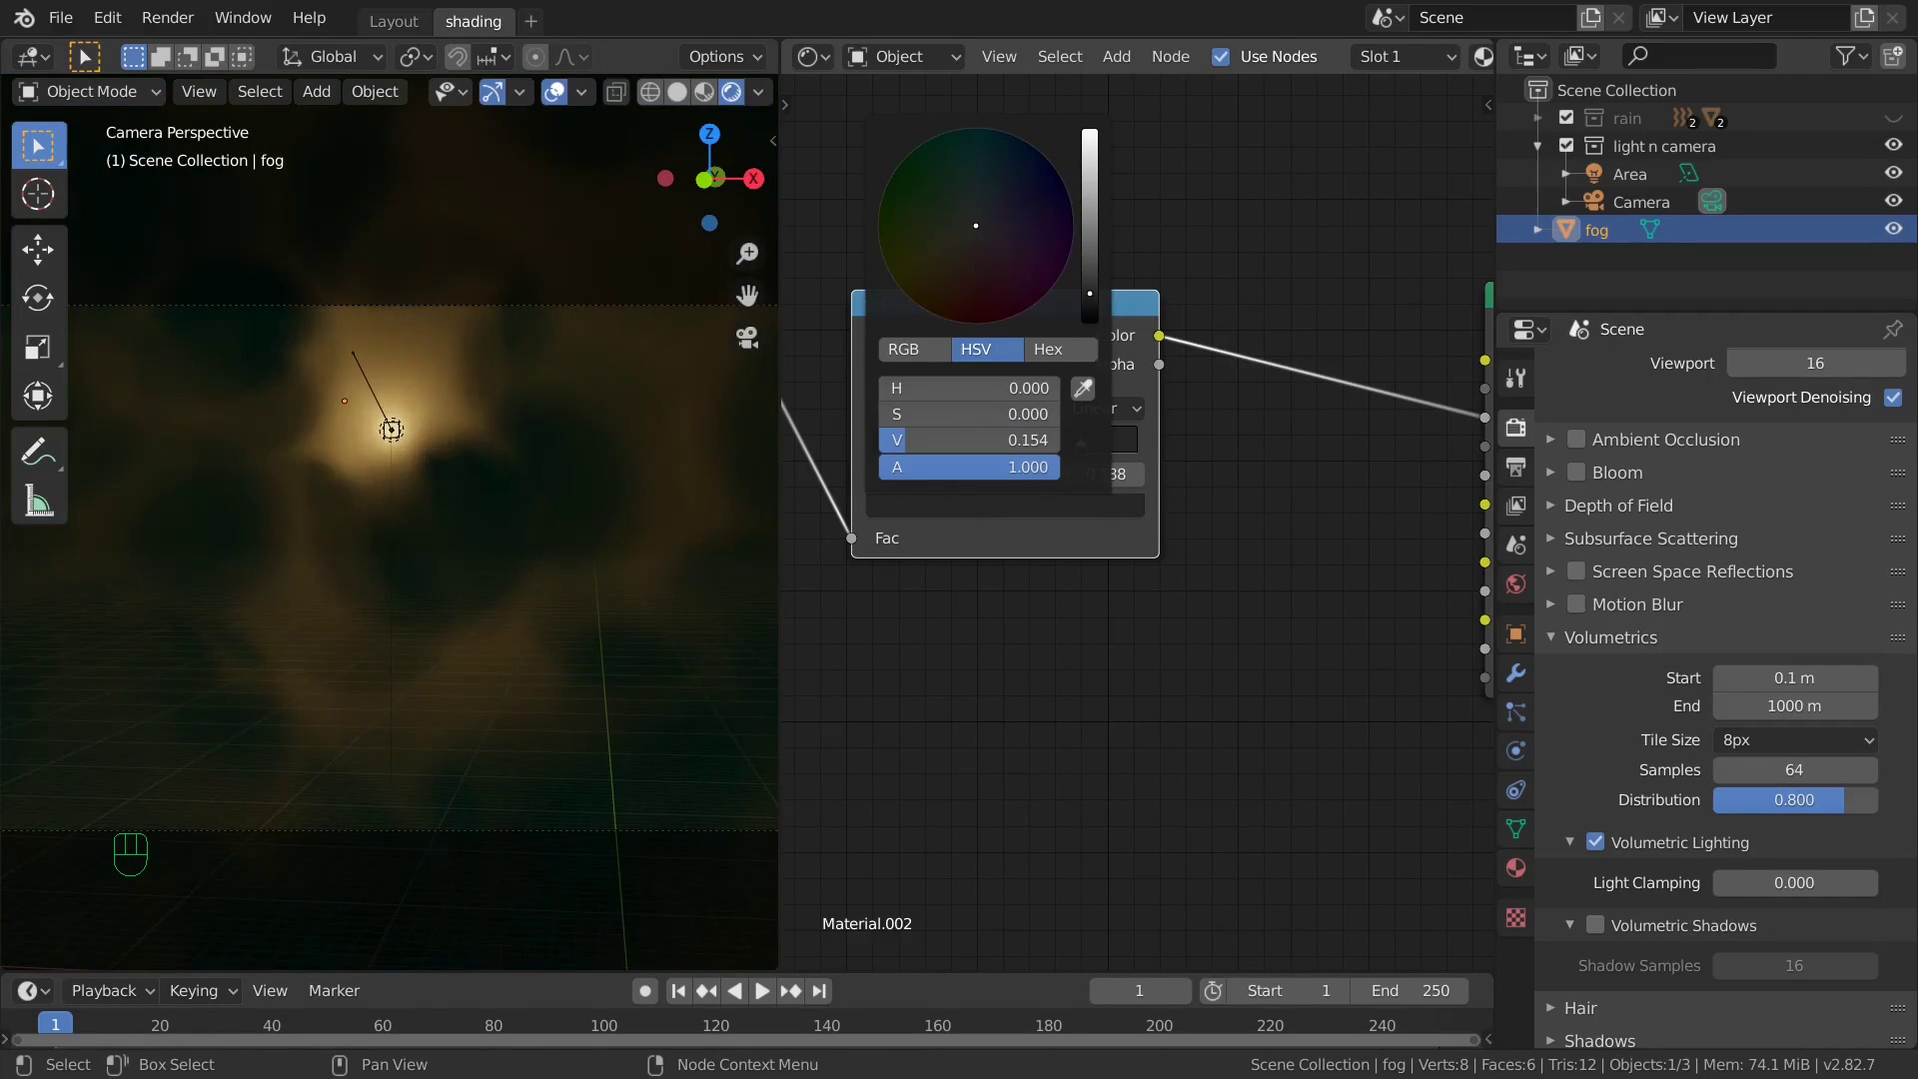
pyautogui.moveTo(1090, 293); pyautogui.dragTo(1090, 261)
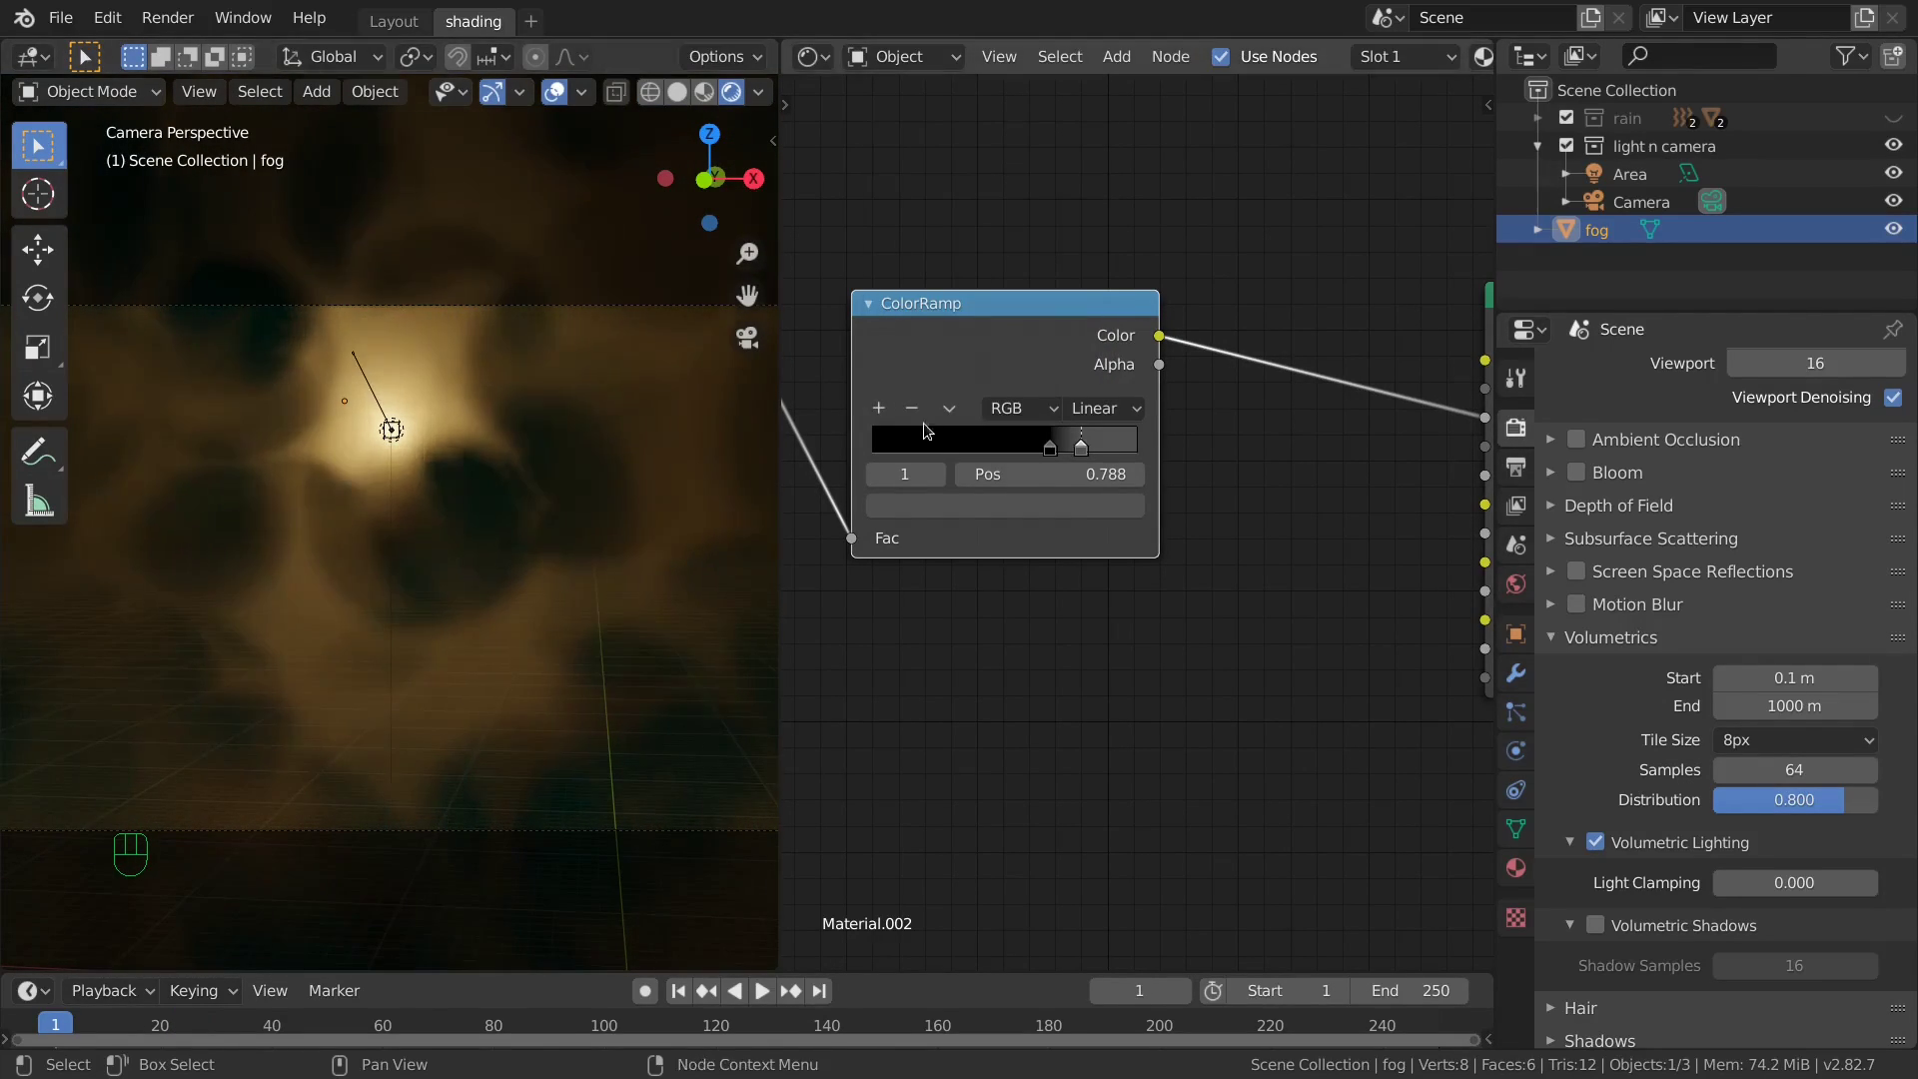
pyautogui.keyDown('shift'); pyautogui.moveTo(373, 449); pyautogui.dragTo(231, 437, button='middle'); pyautogui.keyUp('shift')
# Link the ColorRamp's Color output to the Principled Volume's Emission Strength input as well.
pyautogui.scroll(-3, 407, 471)
pyautogui.scroll(-2, 1092, 356)
pyautogui.moveTo(1246, 471); pyautogui.dragTo(1049, 465, button='middle')
pyautogui.scroll(4, 1049, 466)
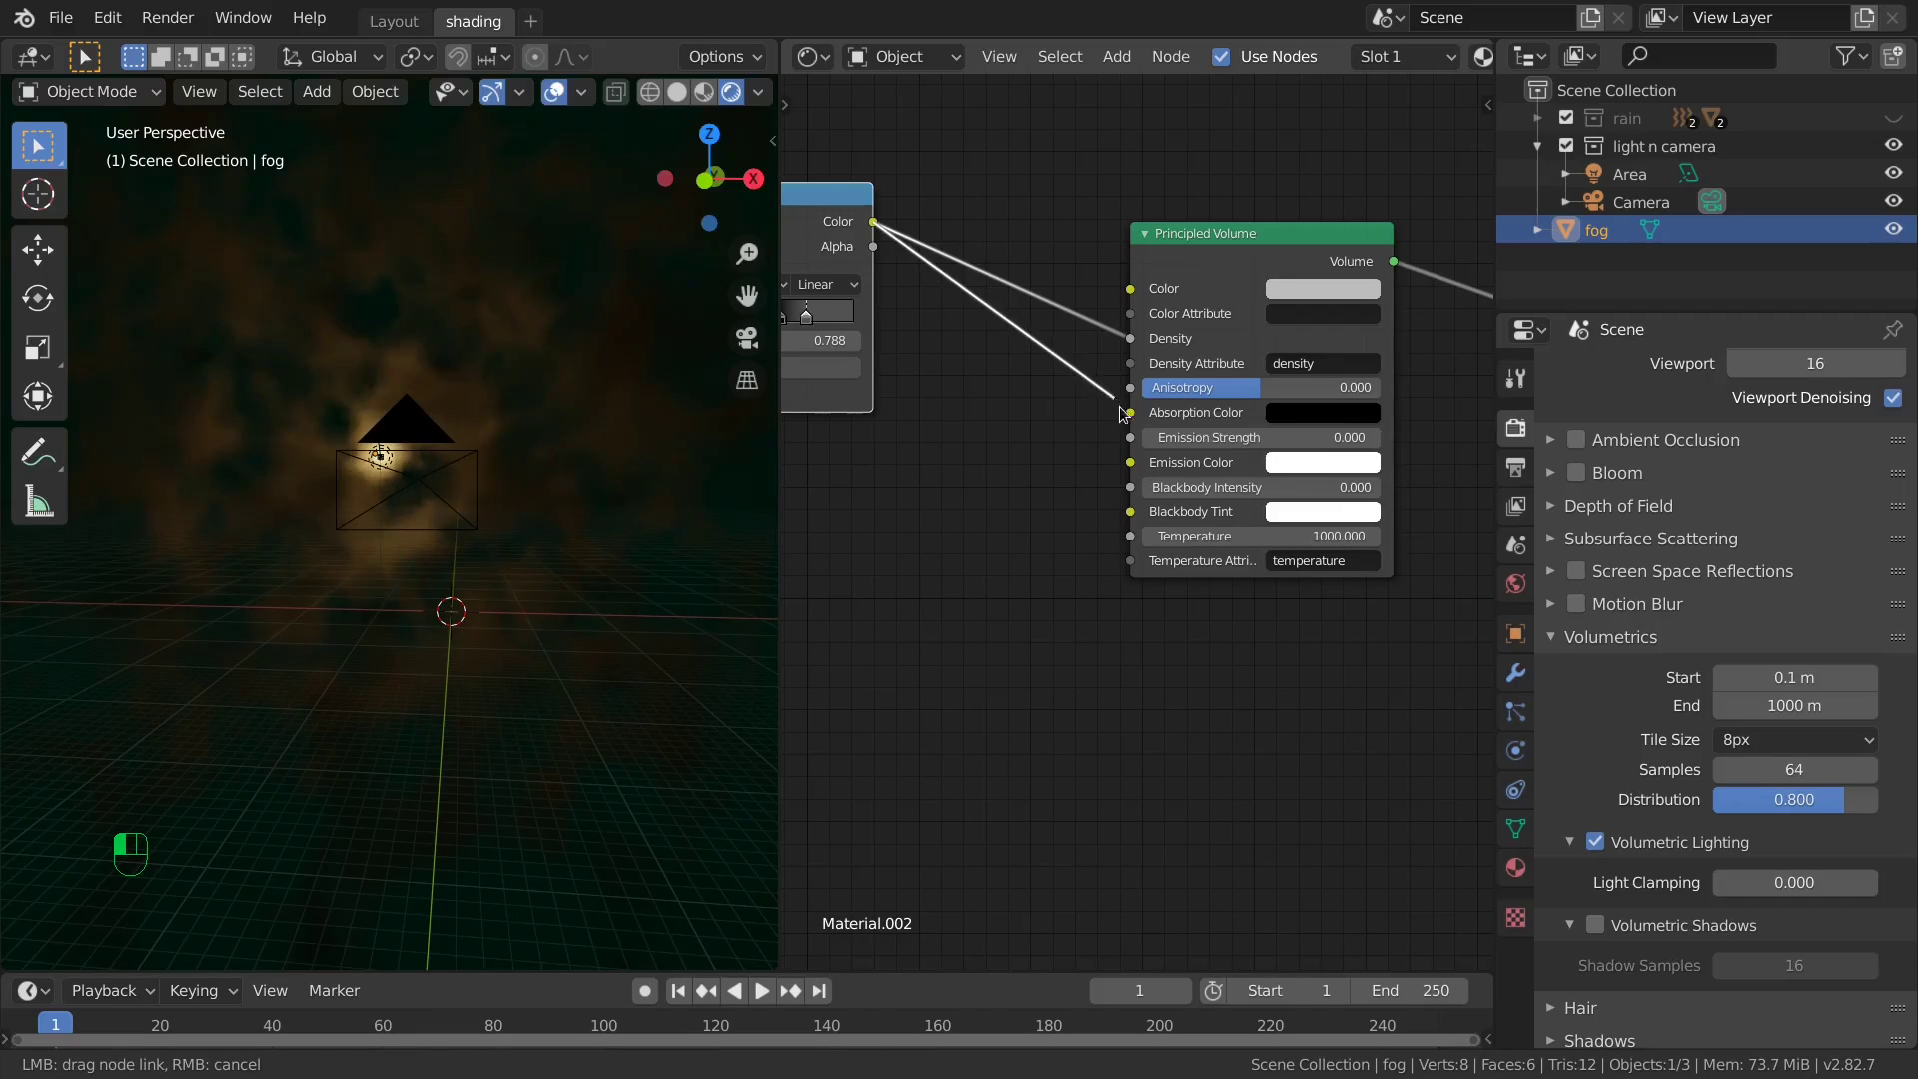
pyautogui.moveTo(1132, 449); pyautogui.dragTo(1132, 442)
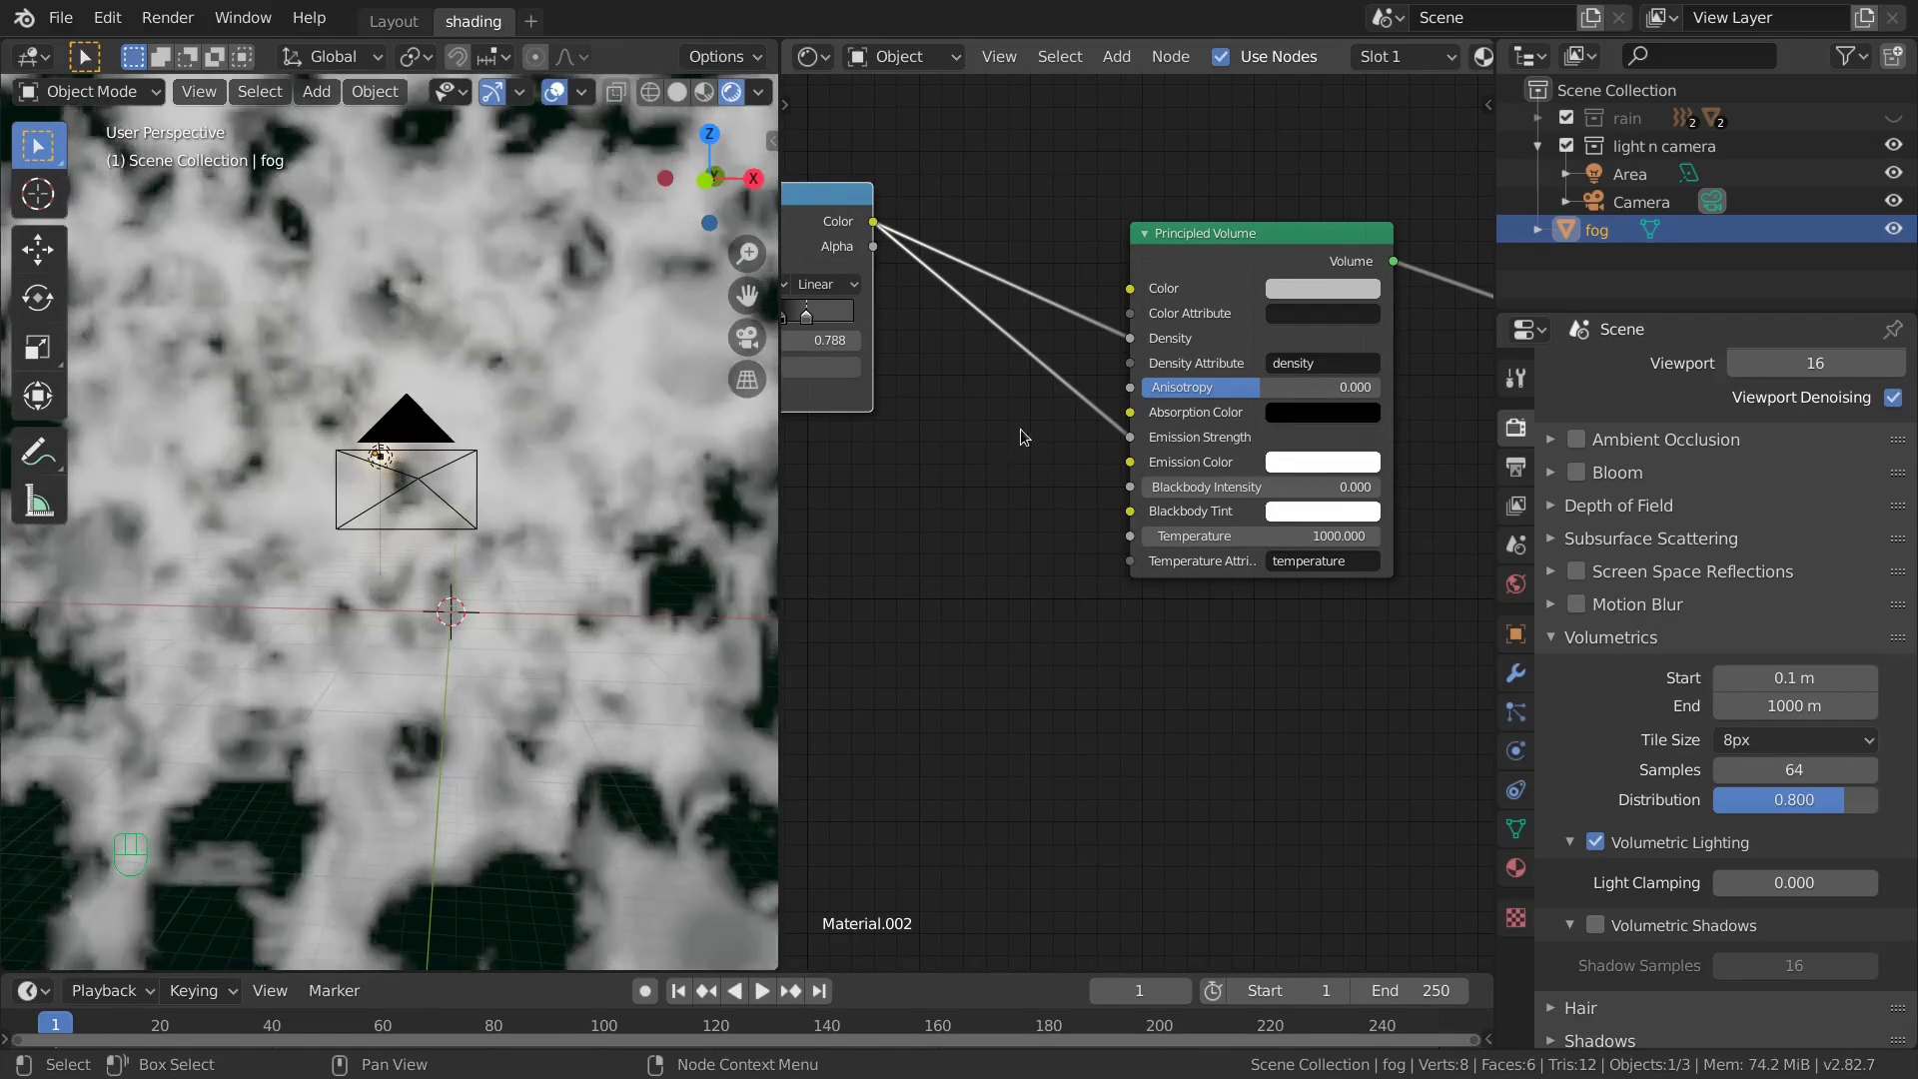
# Reverse the ColorRamp's gradient by placing the grey stop just before the black stop, with the black stop at position 0.328.
pyautogui.moveTo(1021, 436); pyautogui.dragTo(1156, 459, button='middle')
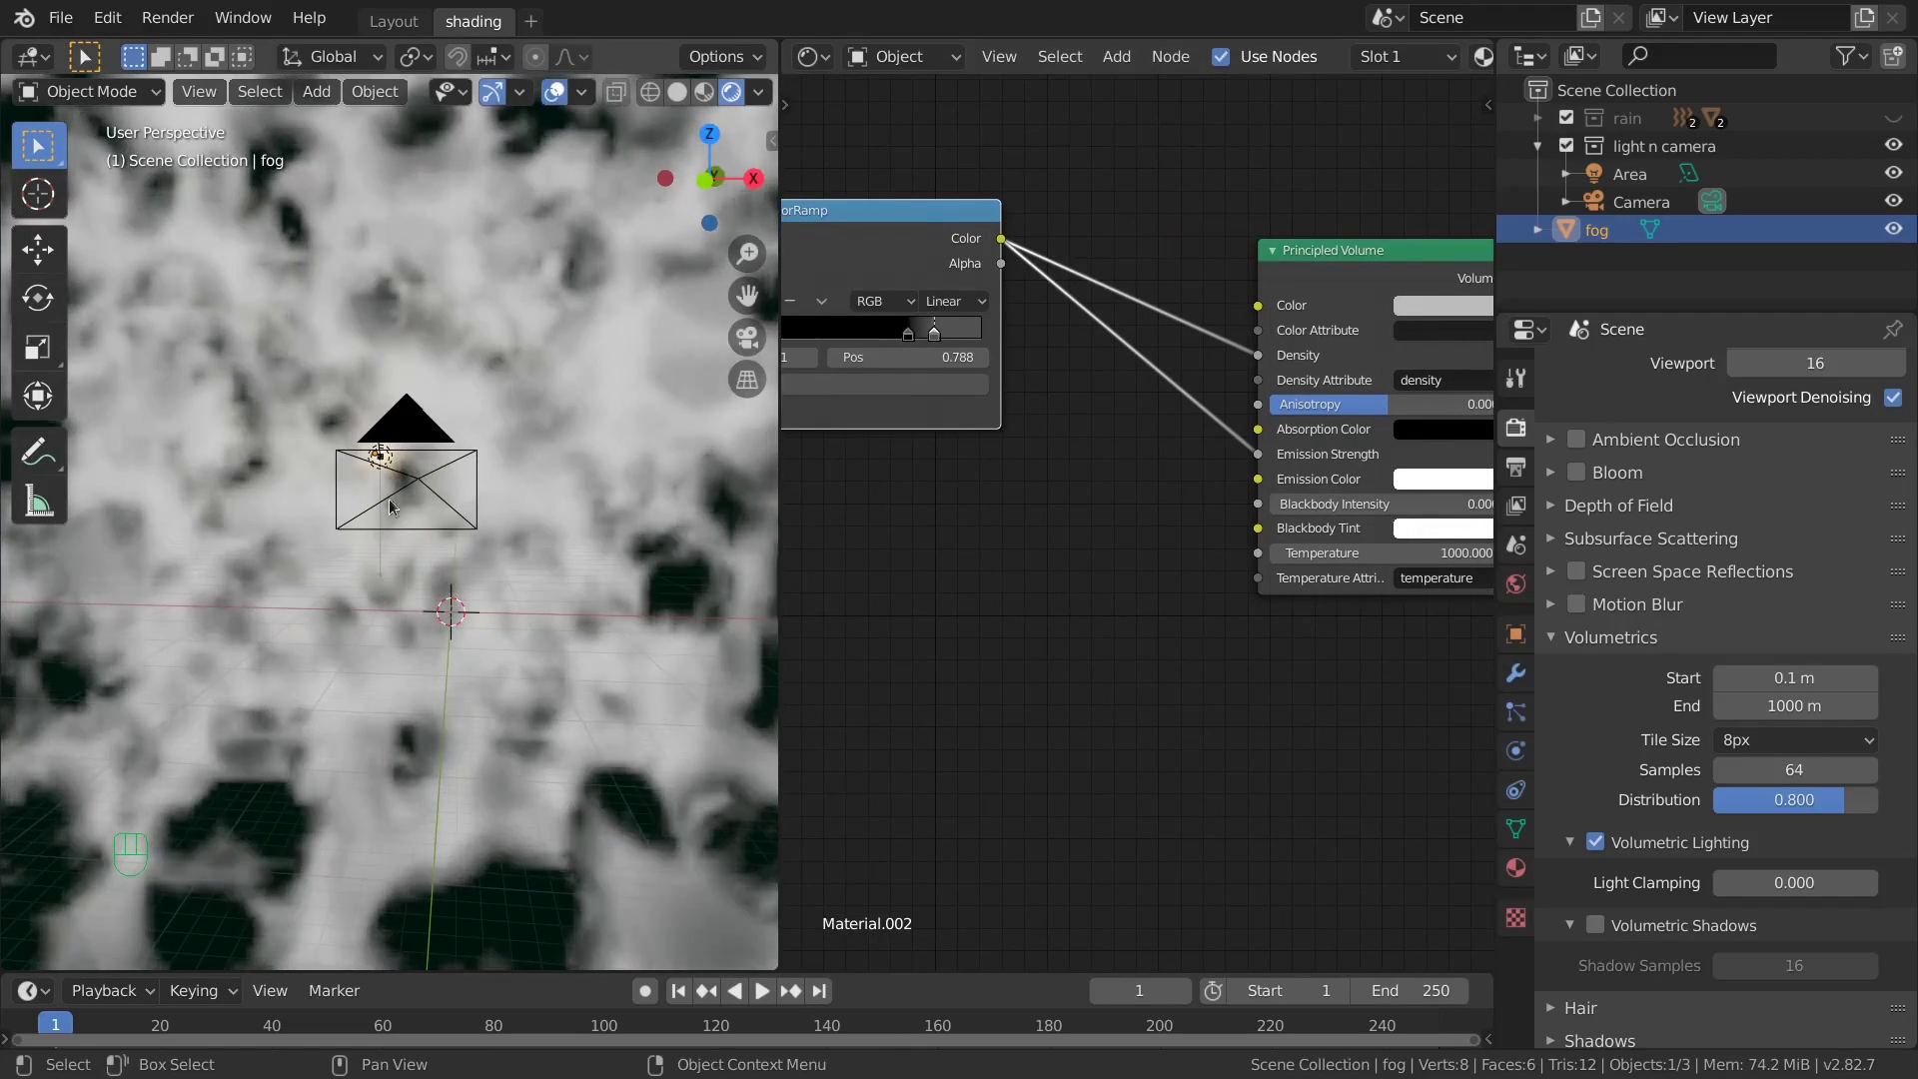
pyautogui.moveTo(879, 600); pyautogui.dragTo(1034, 645, button='middle')
pyautogui.moveTo(1089, 379); pyautogui.dragTo(977, 398)
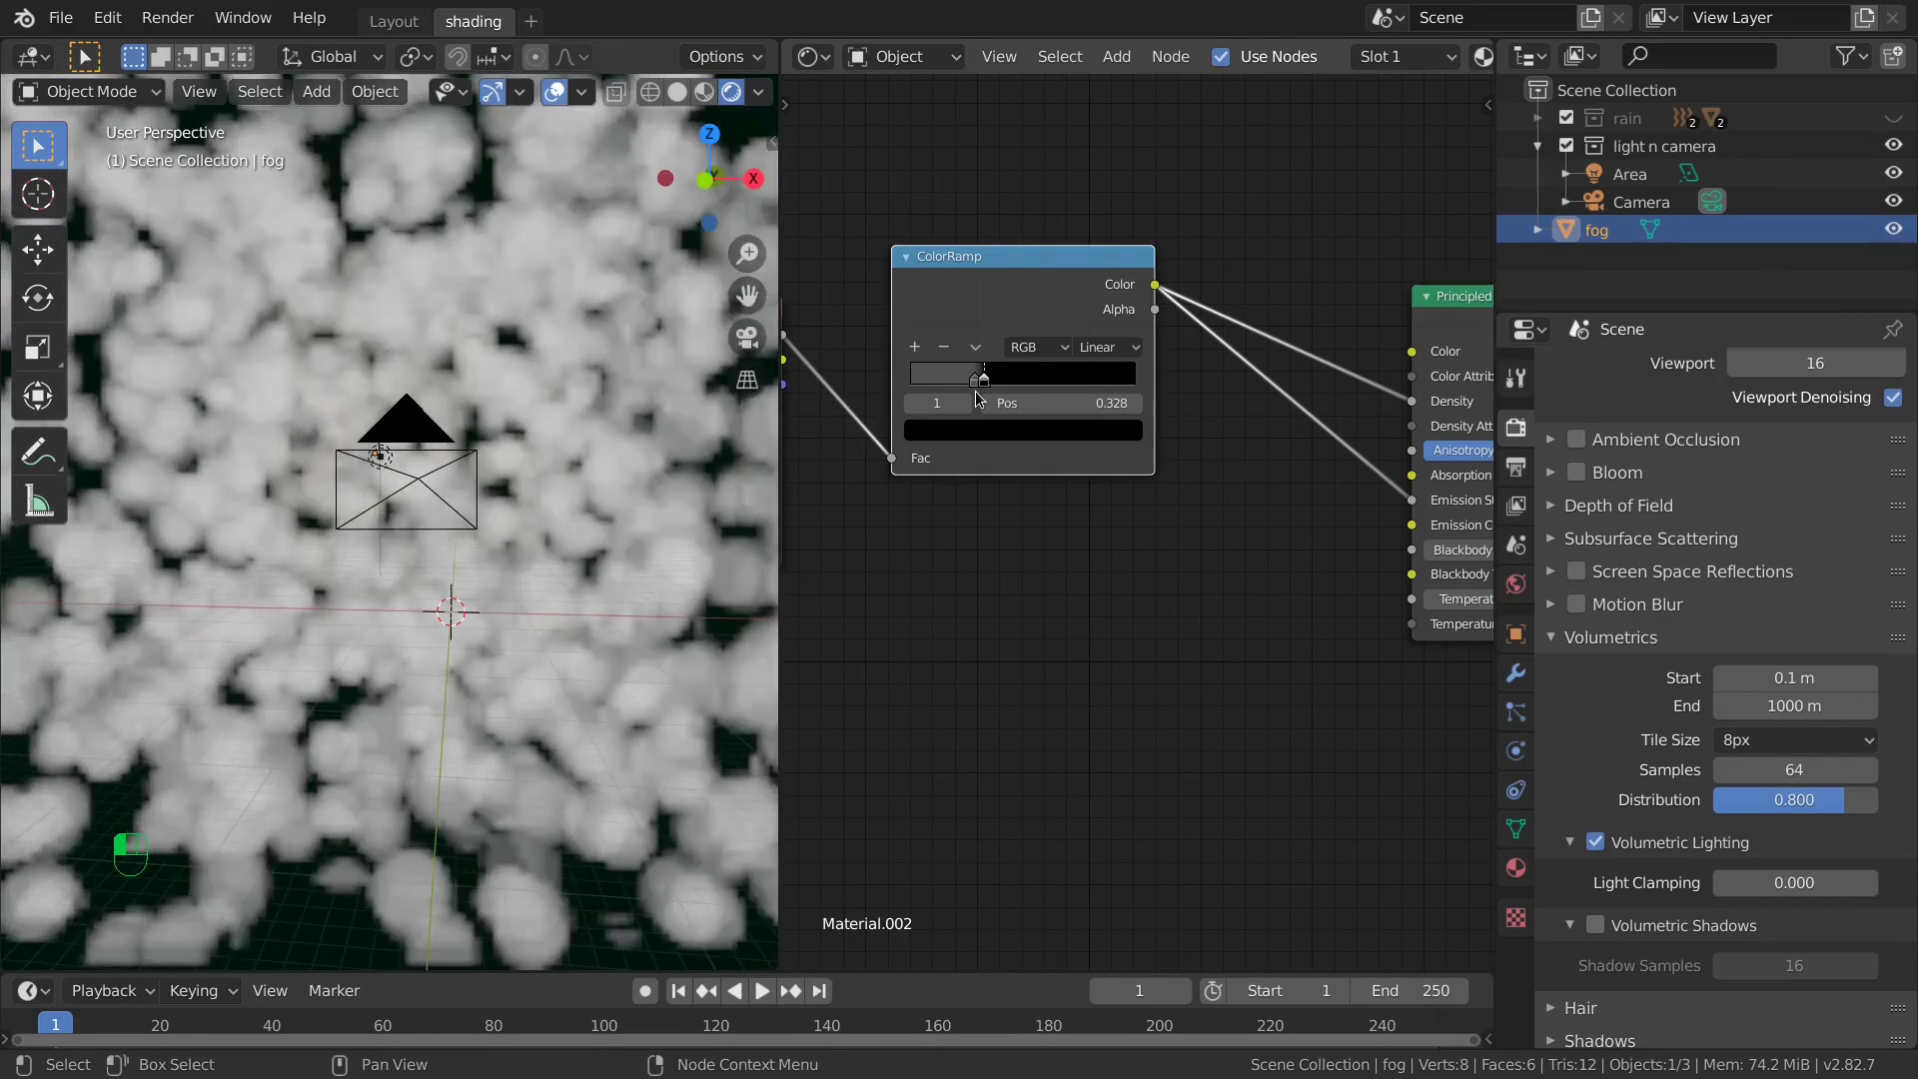
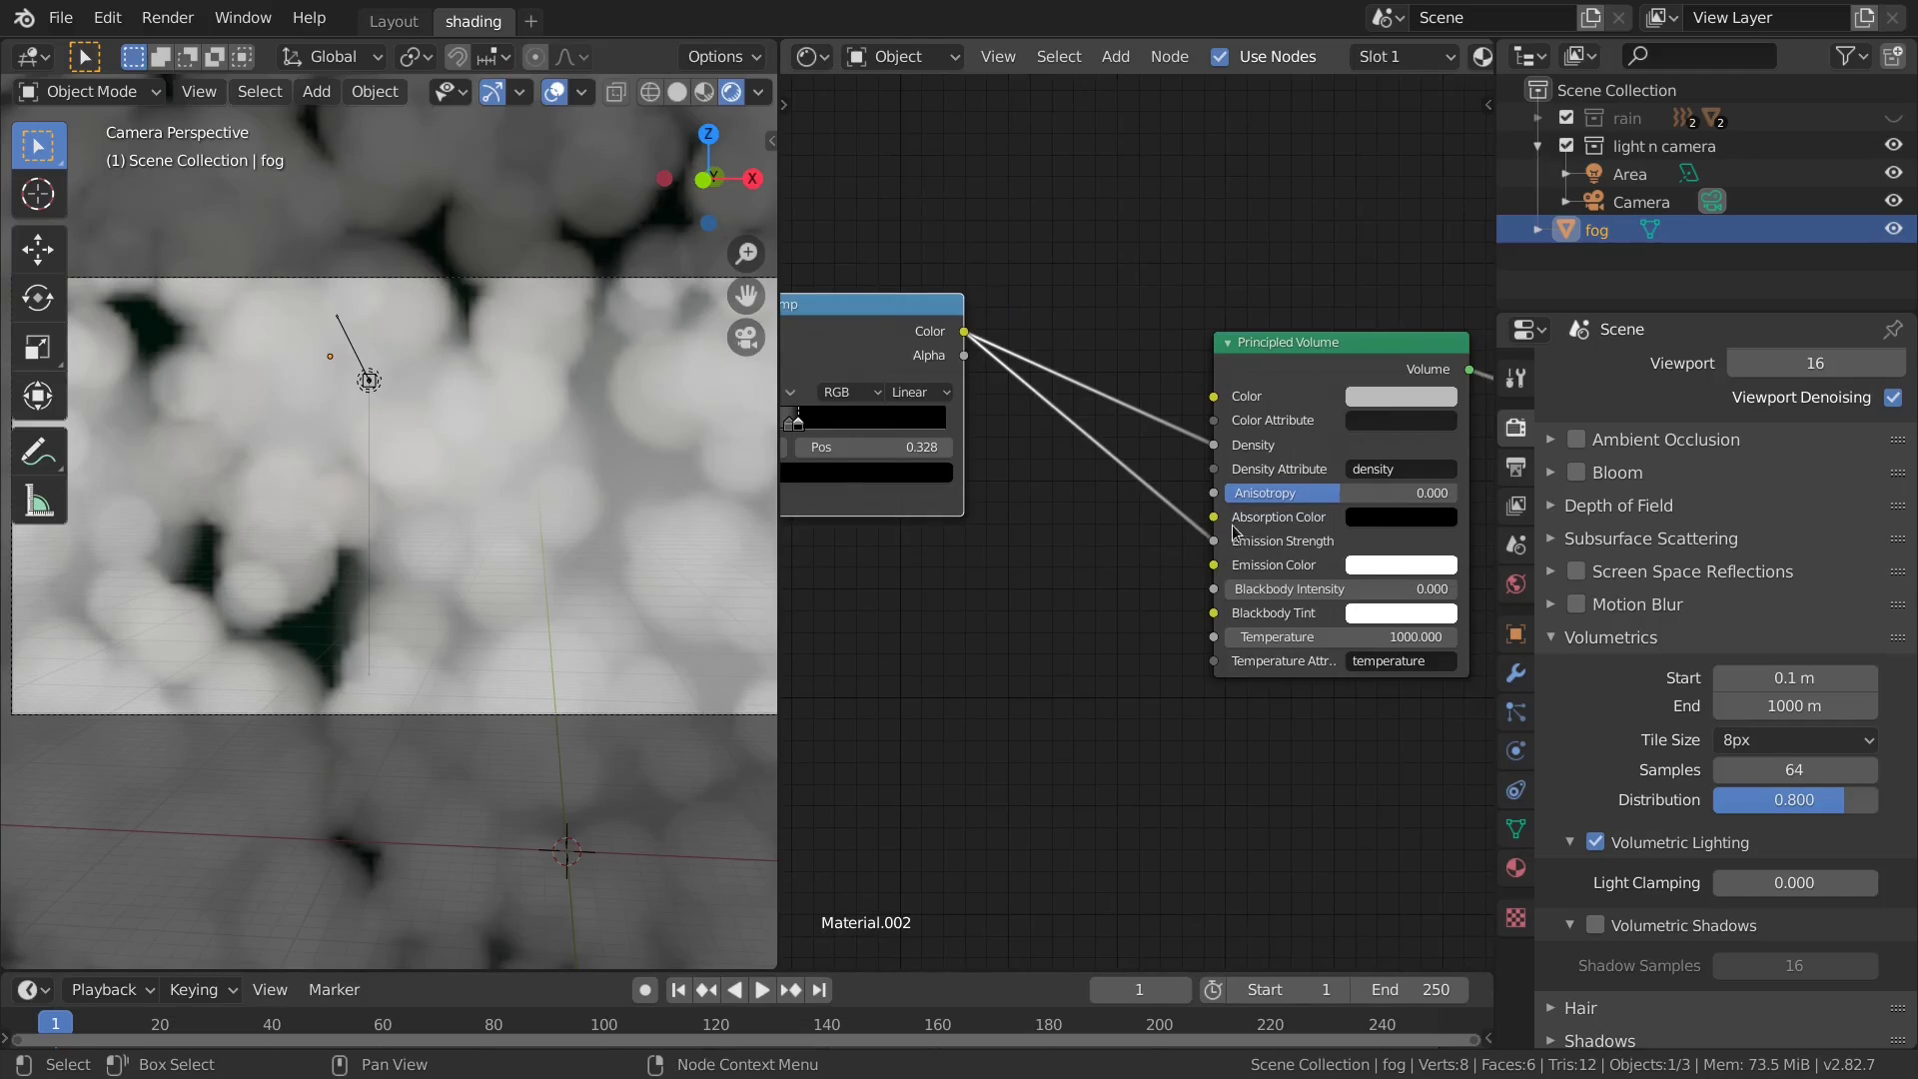
# Insert a Math node on the link between the ColorRamp's Color output and the Principled Volume's Emission Strength.
pyautogui.moveTo(1016, 440); pyautogui.dragTo(1112, 413, button='middle')
pyautogui.hotkey('shift', 'a')
pyautogui.moveTo(1009, 492)
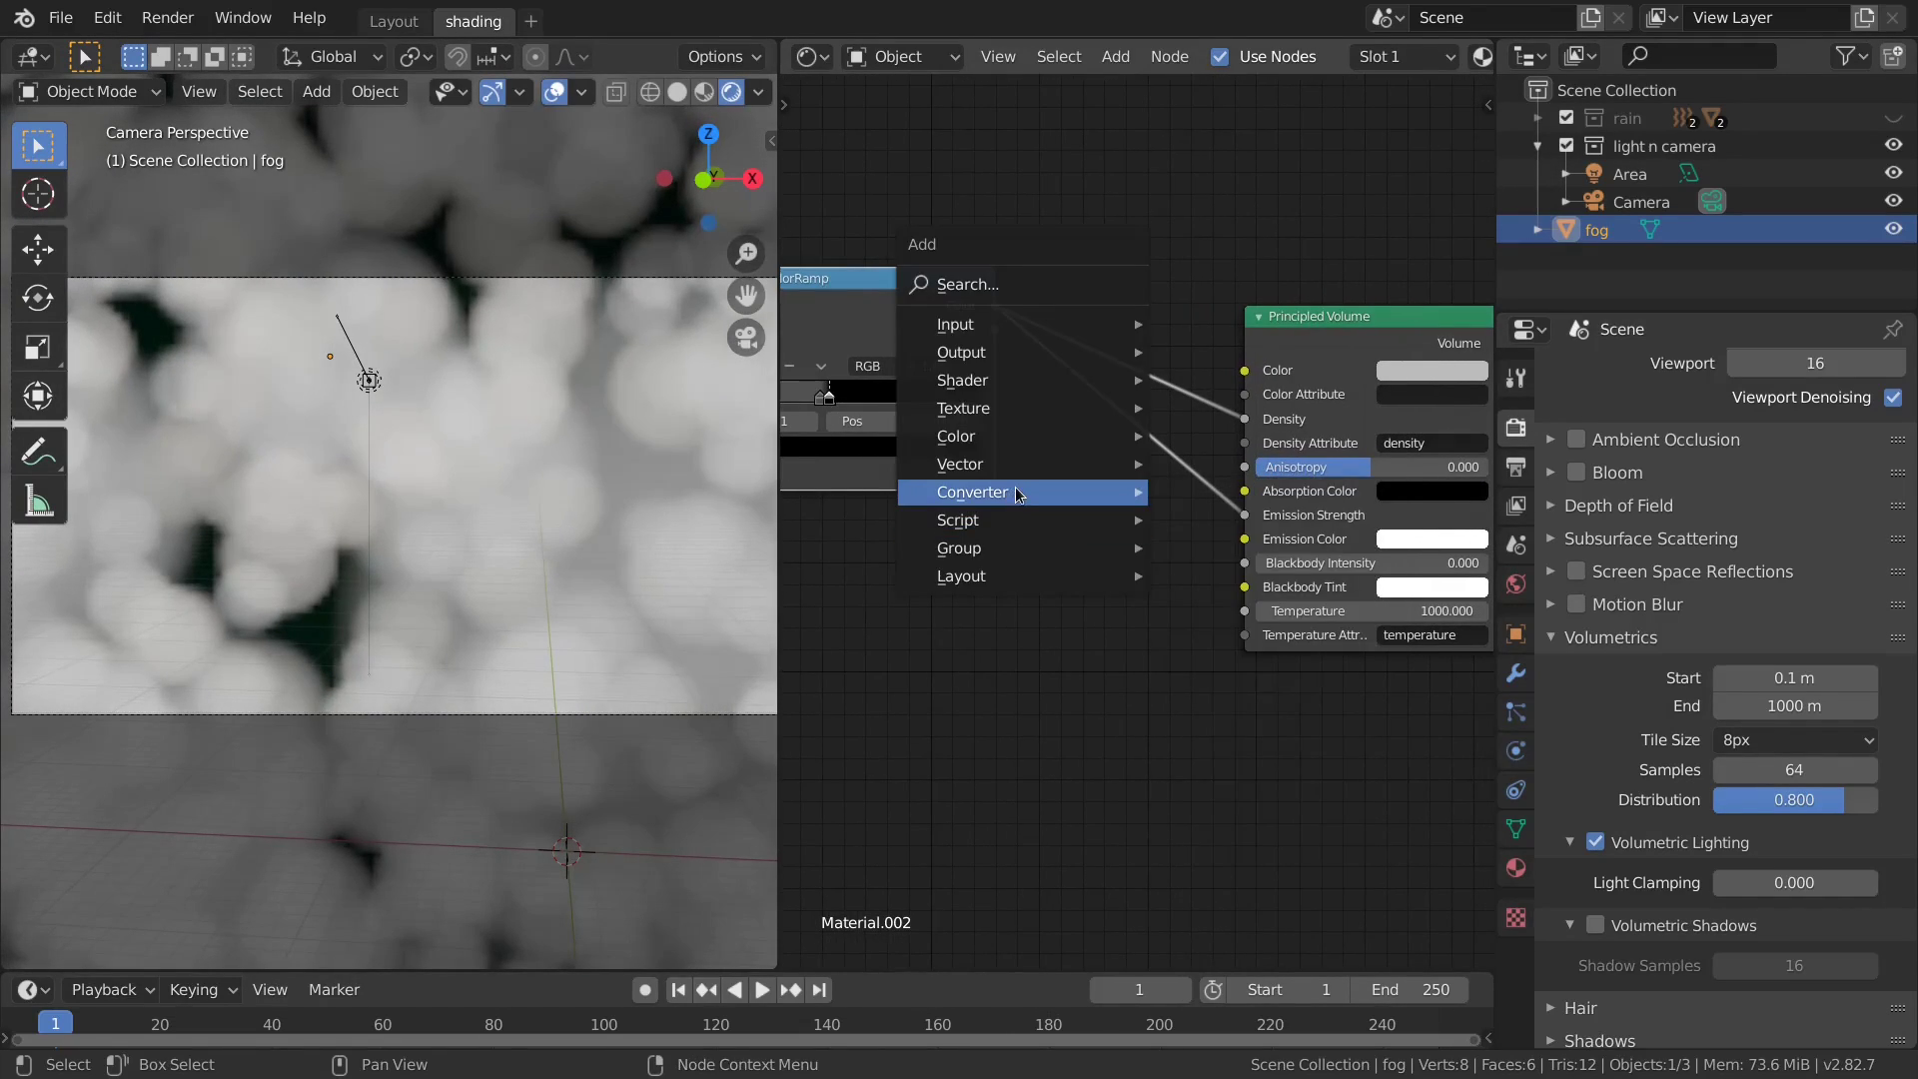
pyautogui.click(1217, 712)
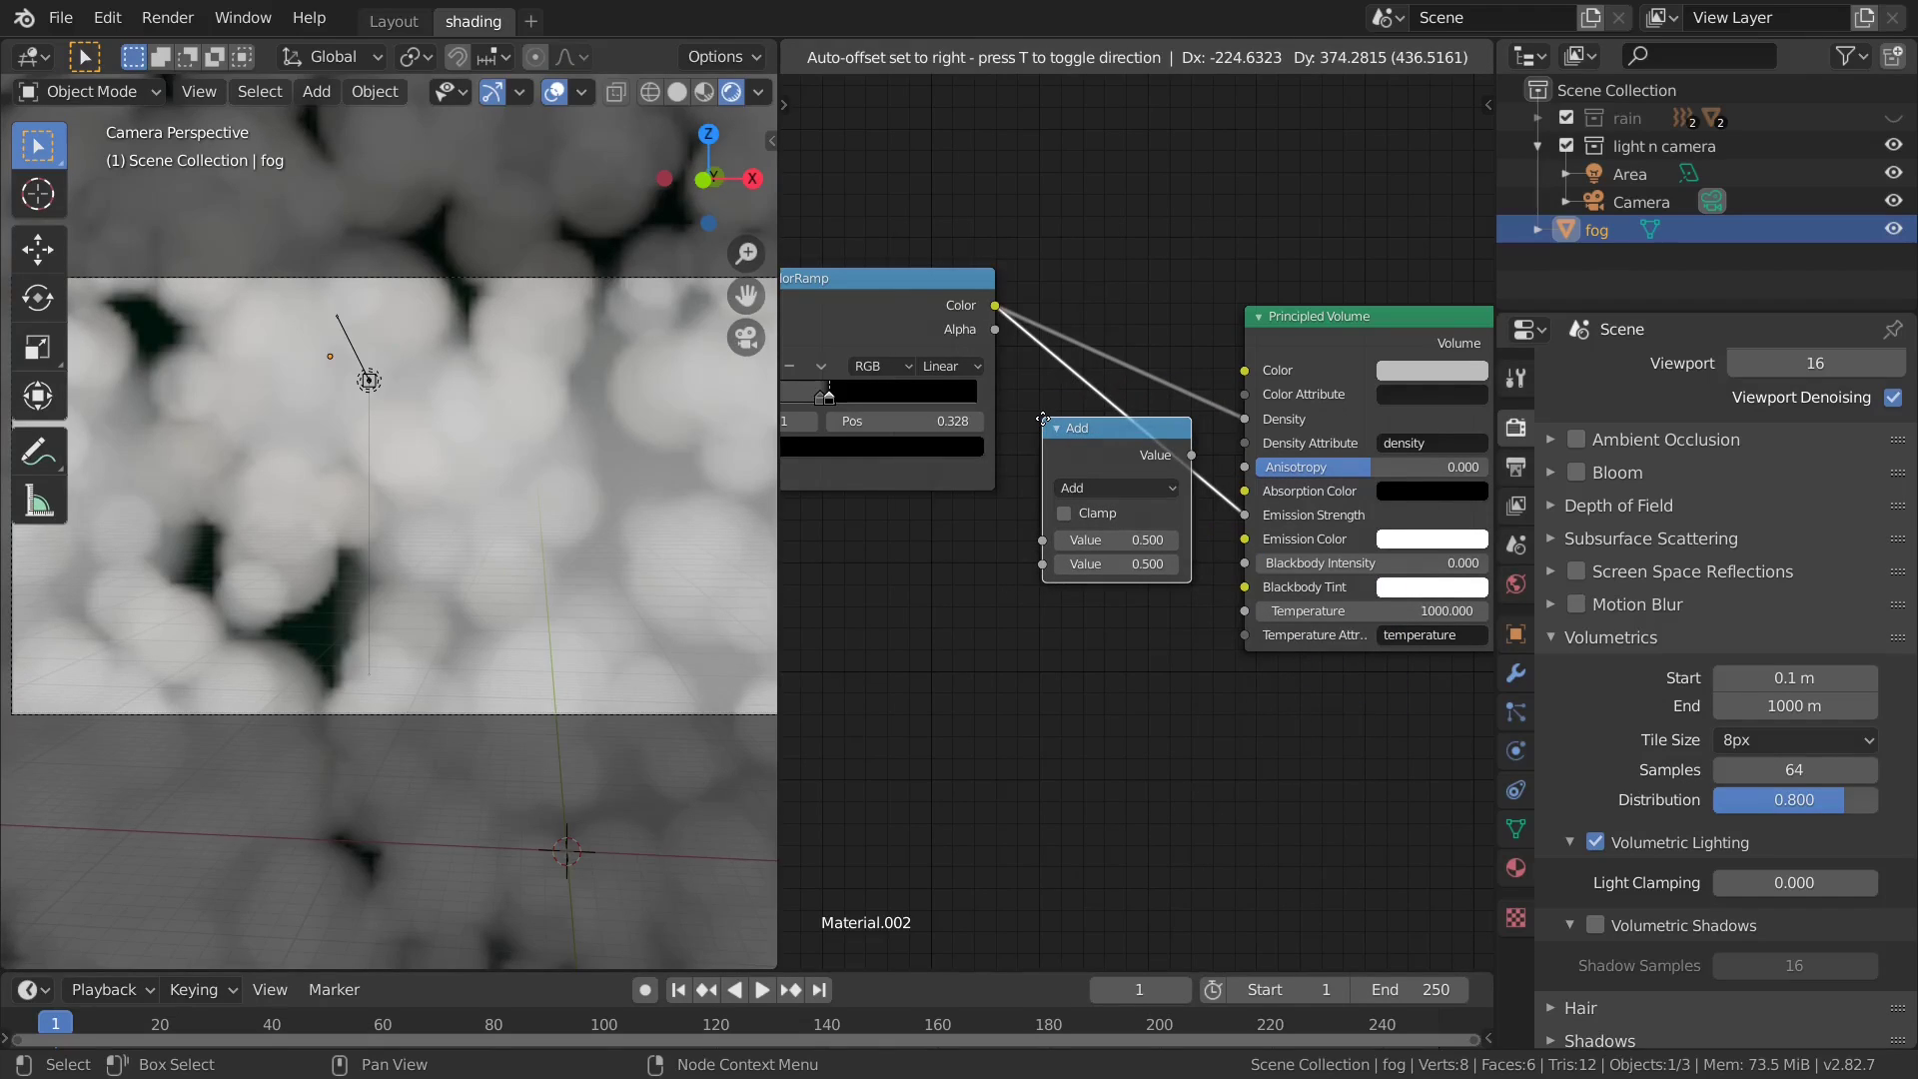
pyautogui.click(1106, 506)
# Switch the Math node to Divide and set its second value to 33.9 to dim the fog's emission.
pyautogui.click(1123, 490)
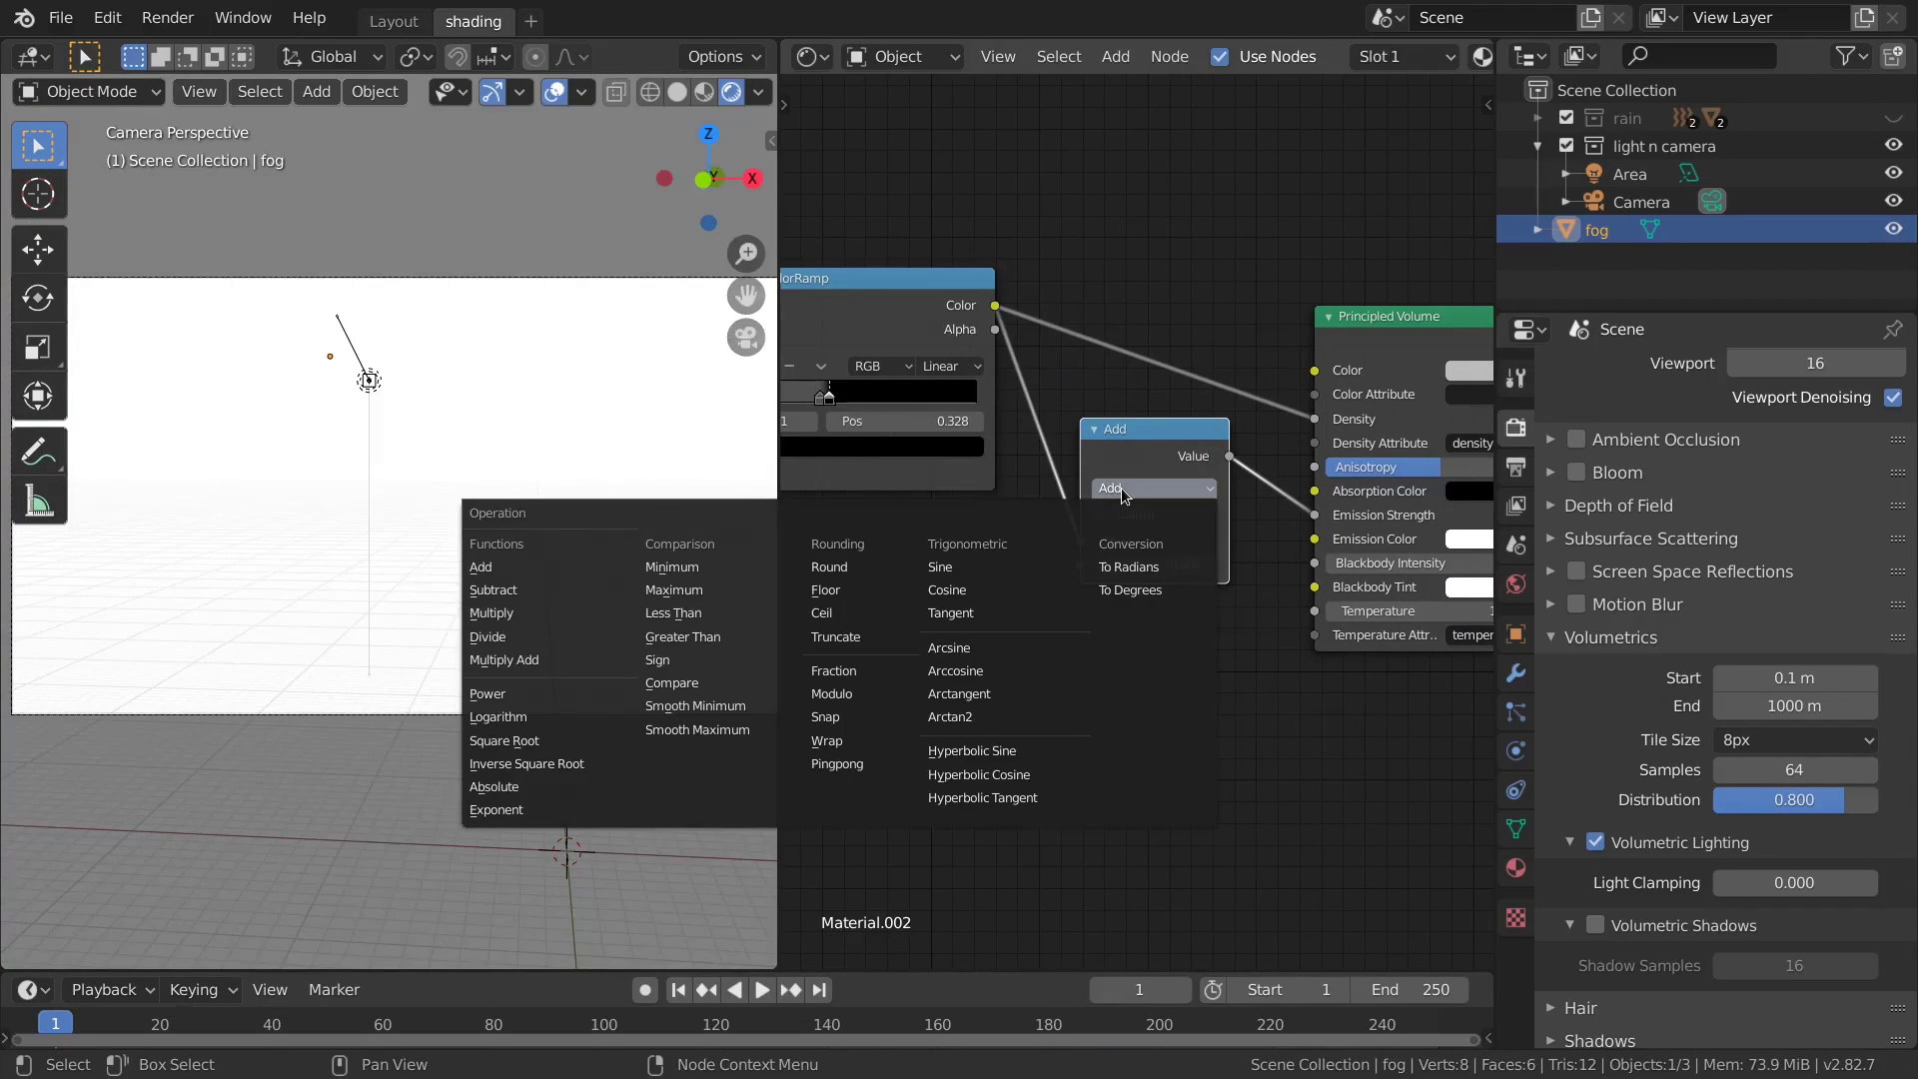
pyautogui.click(536, 641)
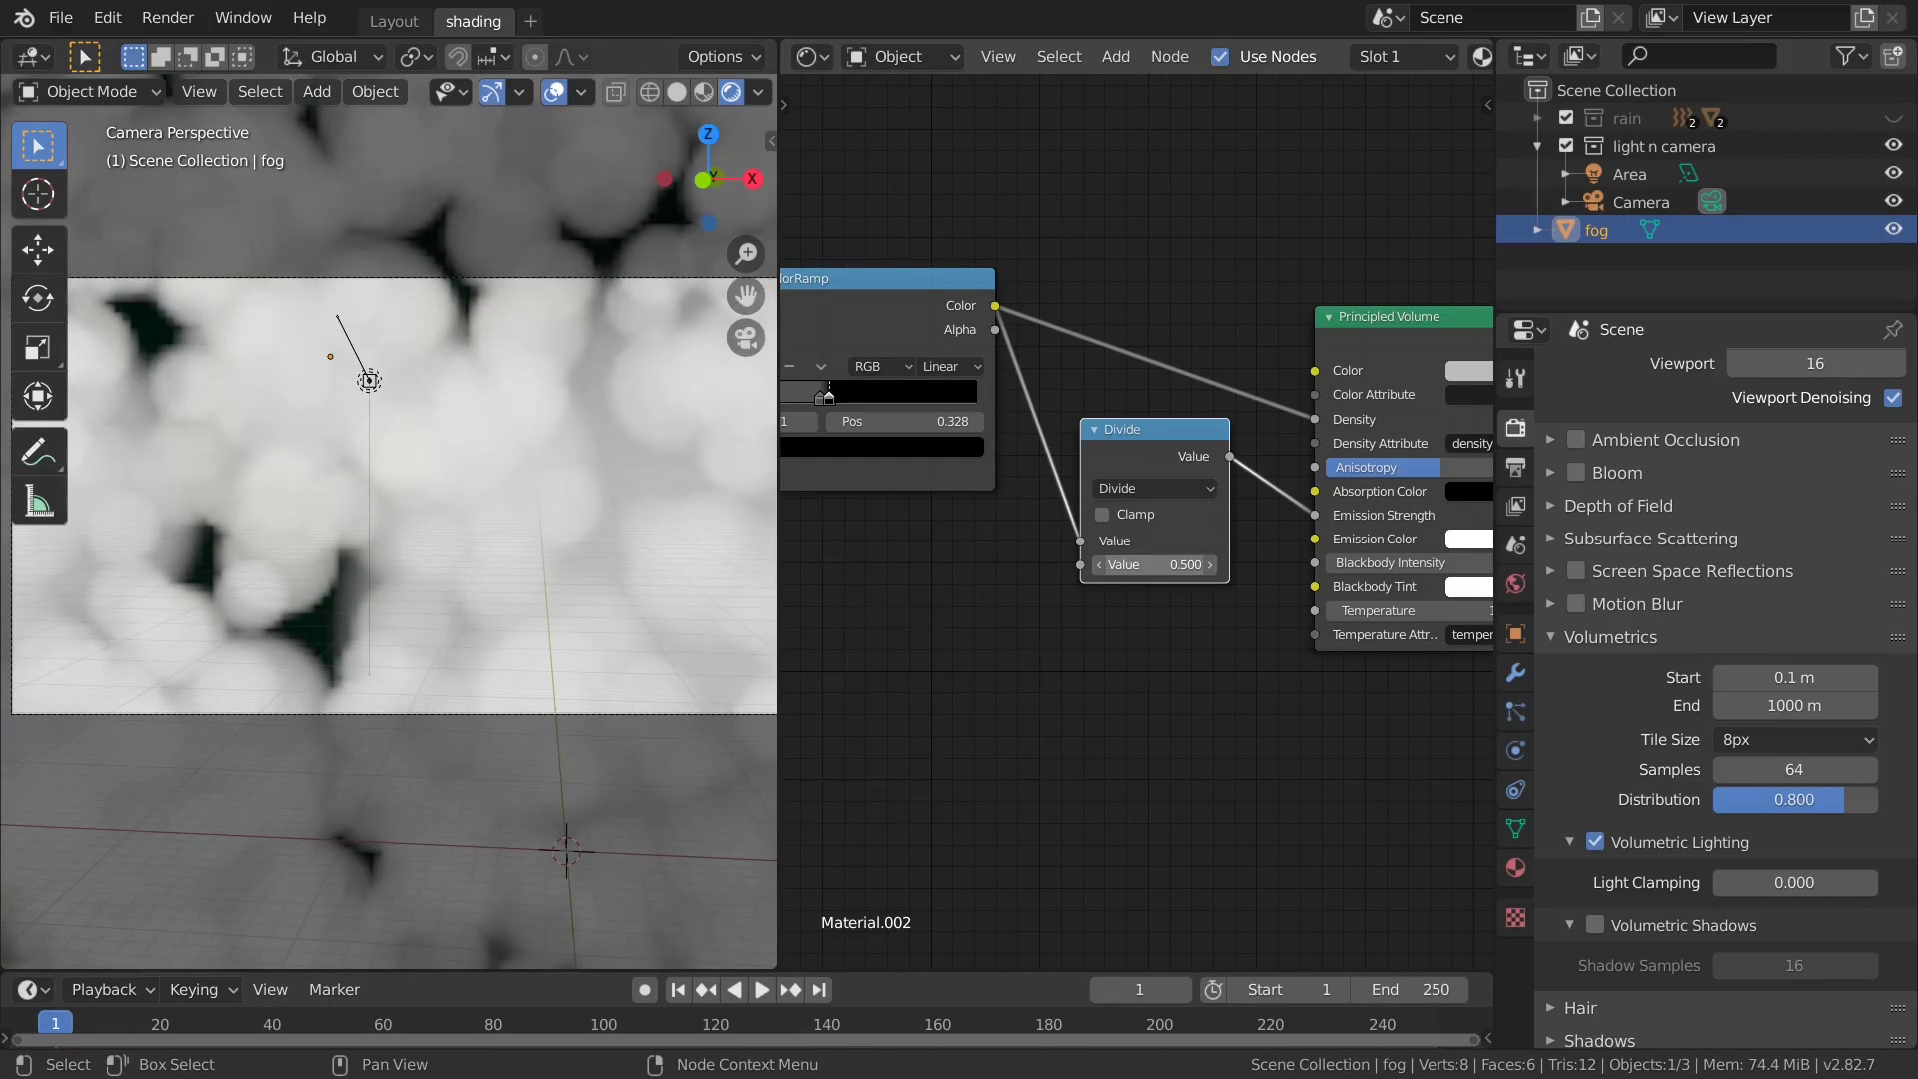
pyautogui.moveTo(1154, 565); pyautogui.dragTo(1314, 564)
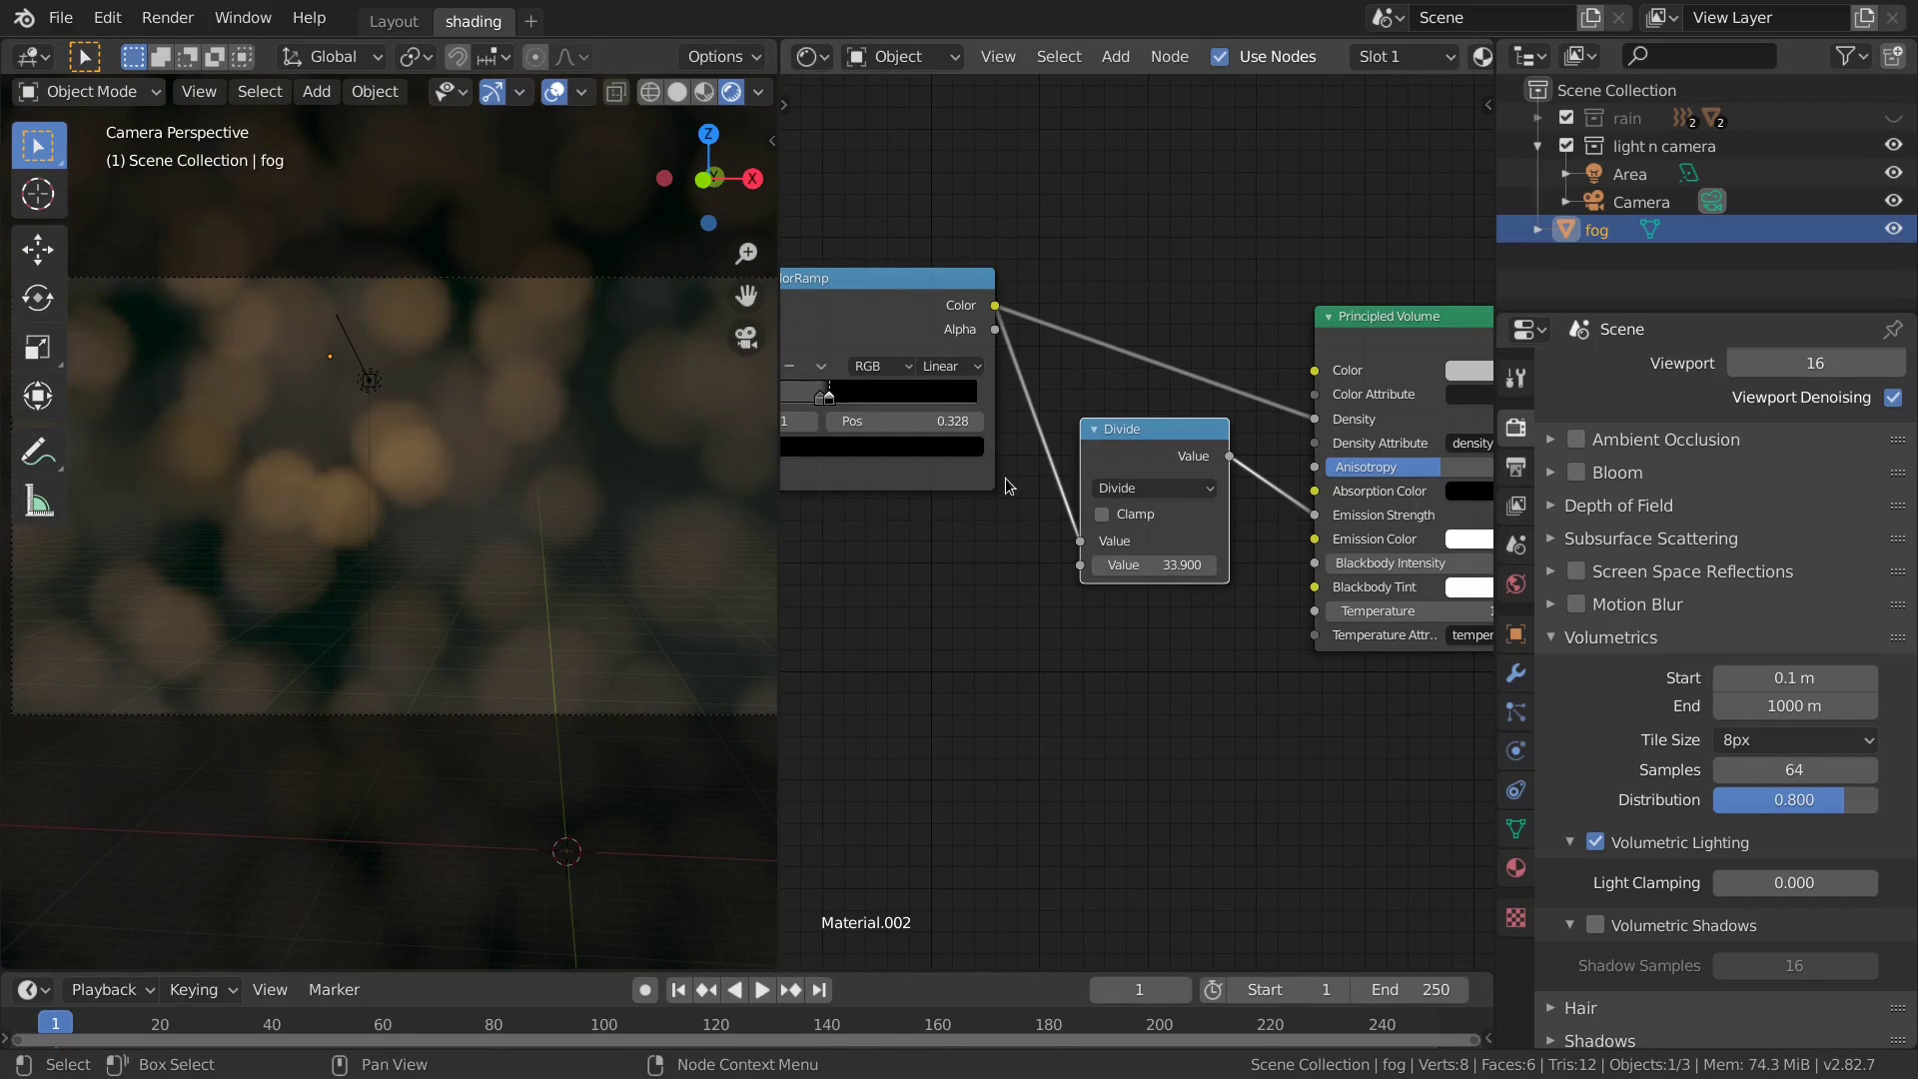
# Lower the Voronoi Texture's Scale to 7.8.
pyautogui.moveTo(874, 467); pyautogui.dragTo(1189, 491, button='middle')
pyautogui.moveTo(924, 461); pyautogui.dragTo(1195, 486, button='middle')
pyautogui.scroll(4, 1171, 570)
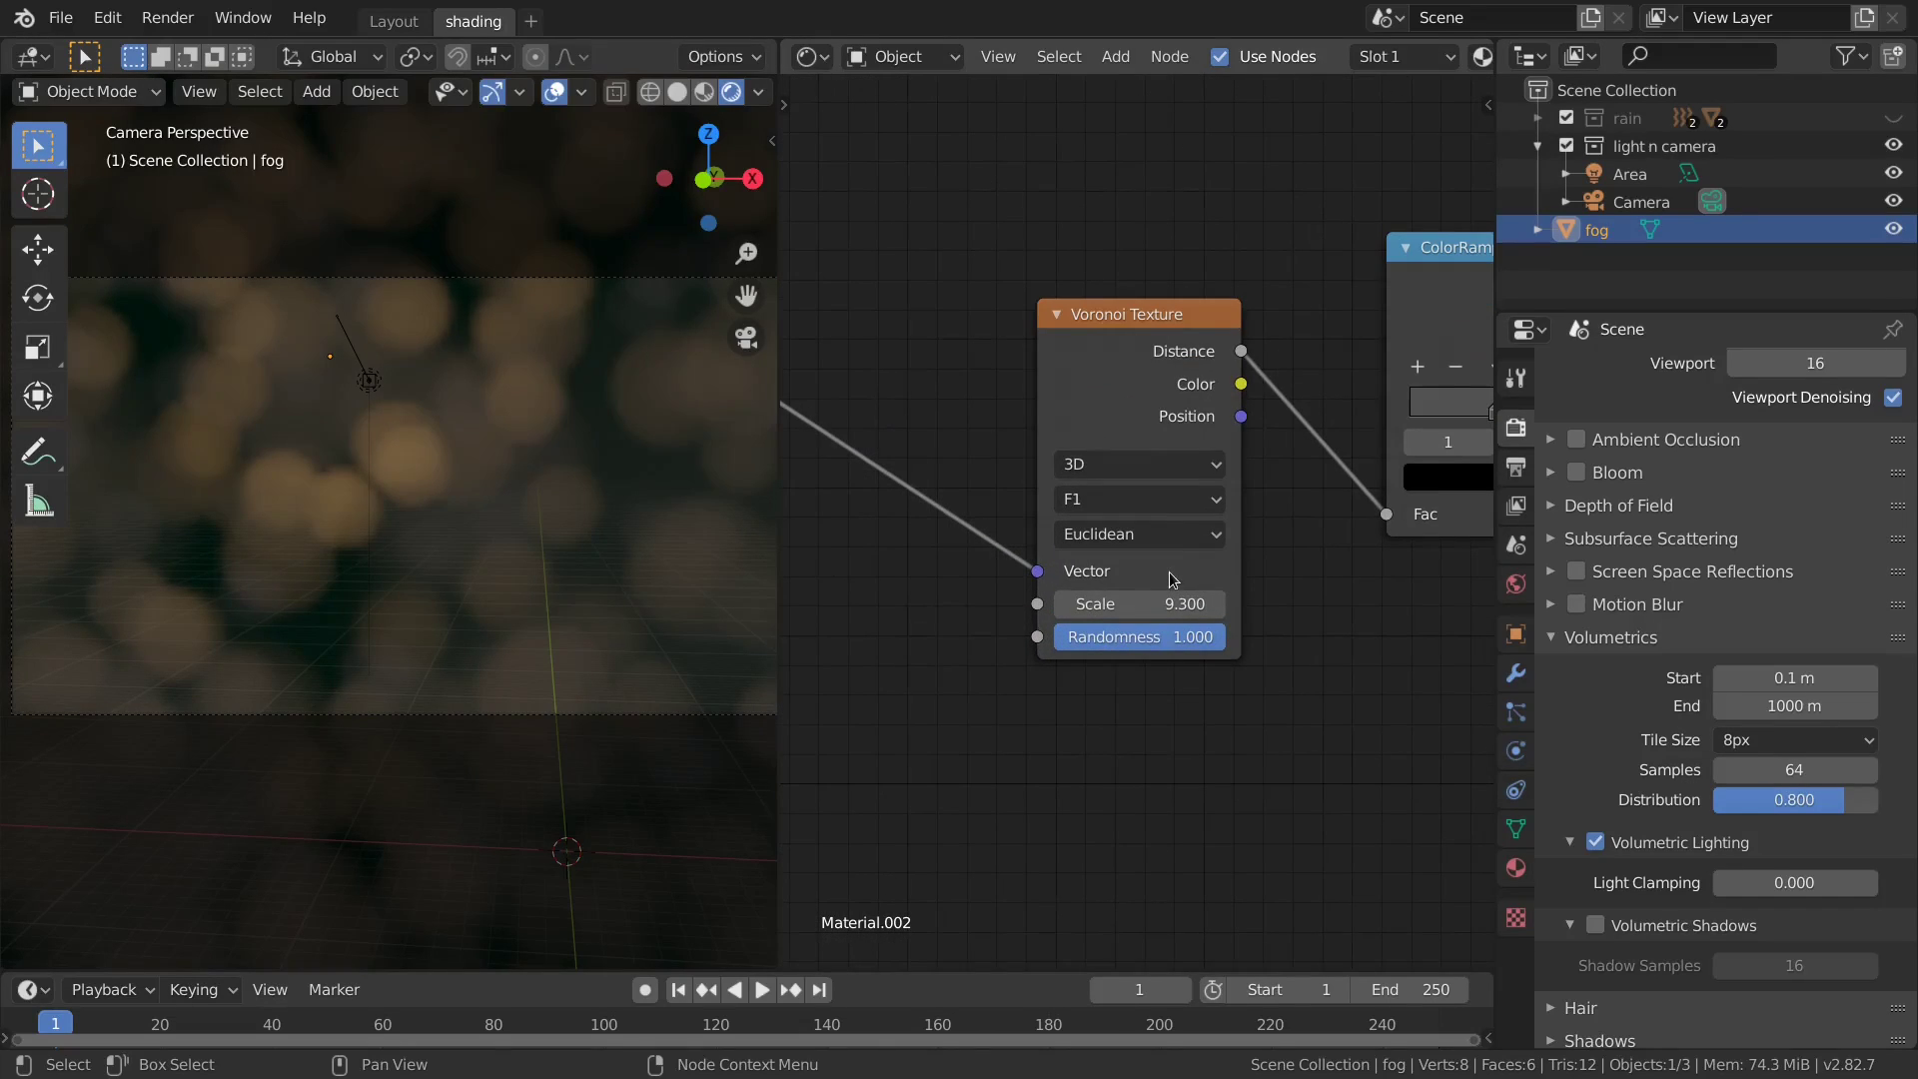
pyautogui.moveTo(1139, 603)
pyautogui.mouseDown()
pyautogui.moveTo(1159, 603)
pyautogui.moveTo(1089, 604)
pyautogui.moveTo(1149, 603)
pyautogui.mouseUp()
# Move the ColorRamp's grey stop to position 0.424 with the black stop just after it, and check the fog through the camera.
pyautogui.moveTo(1350, 526); pyautogui.dragTo(1096, 446, button='middle')
pyautogui.scroll(1, 1096, 445)
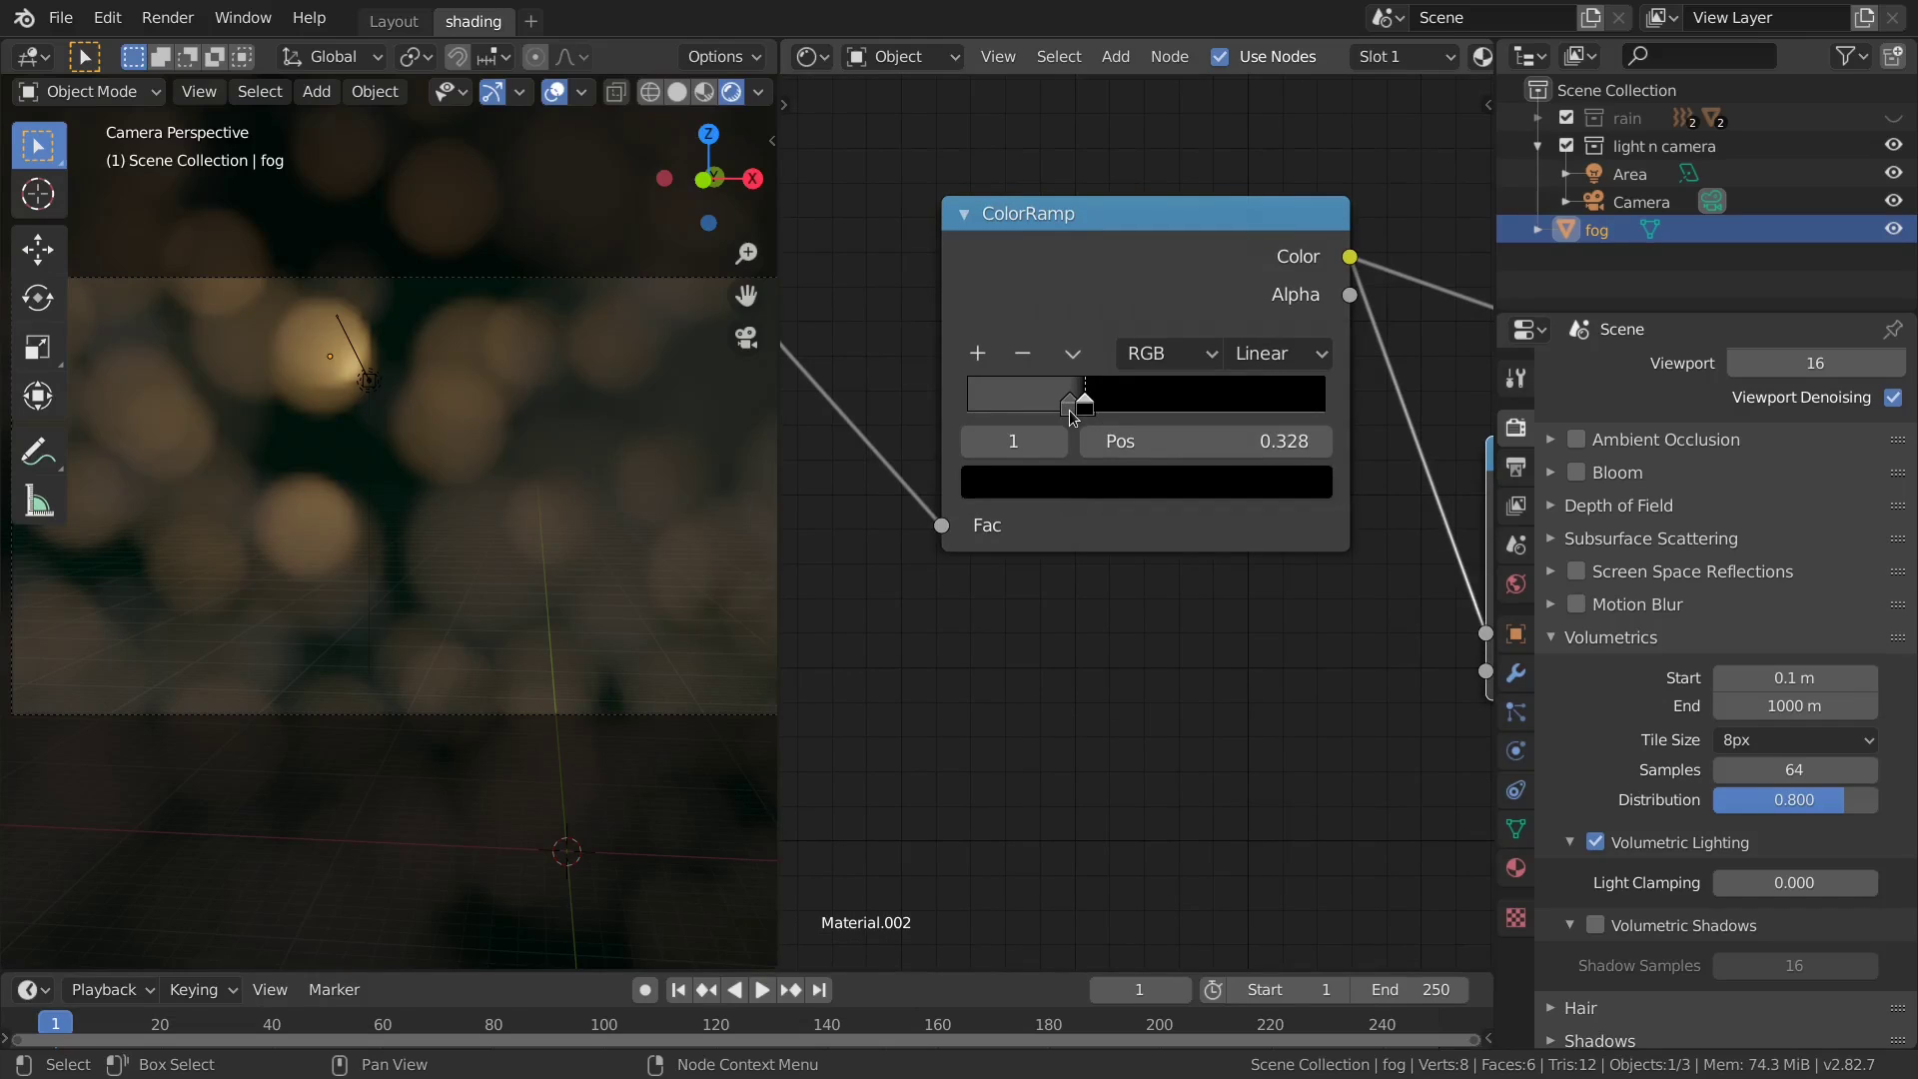
pyautogui.moveTo(1072, 417); pyautogui.dragTo(1121, 415)
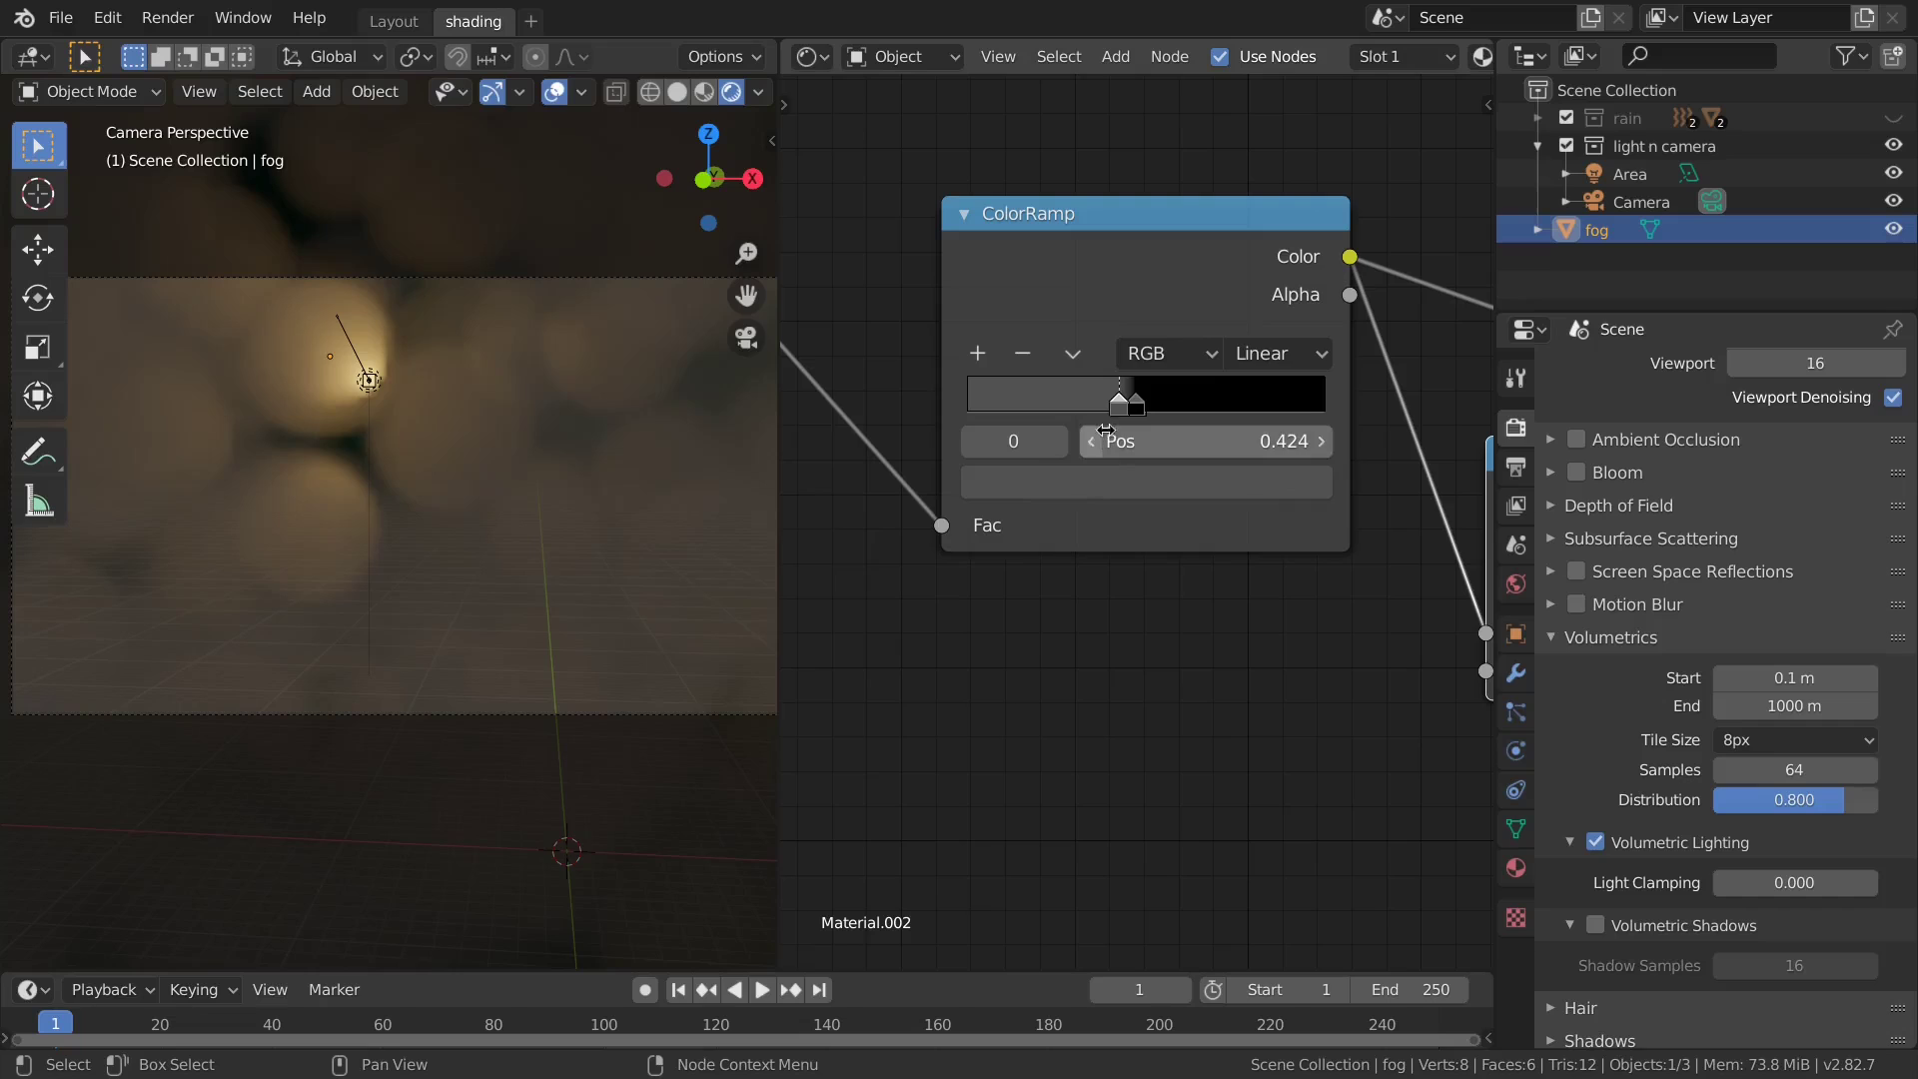
pyautogui.scroll(-3, 1075, 375)
pyautogui.moveTo(372, 377); pyautogui.dragTo(469, 363, button='middle')
pyautogui.press('KP_0')
# Spread out the Texture Coordinate, Mapping and Voronoi Texture nodes to make room between Mapping and Voronoi.
pyautogui.moveTo(850, 404); pyautogui.dragTo(1162, 355, button='middle')
pyautogui.scroll(-4, 1191, 389)
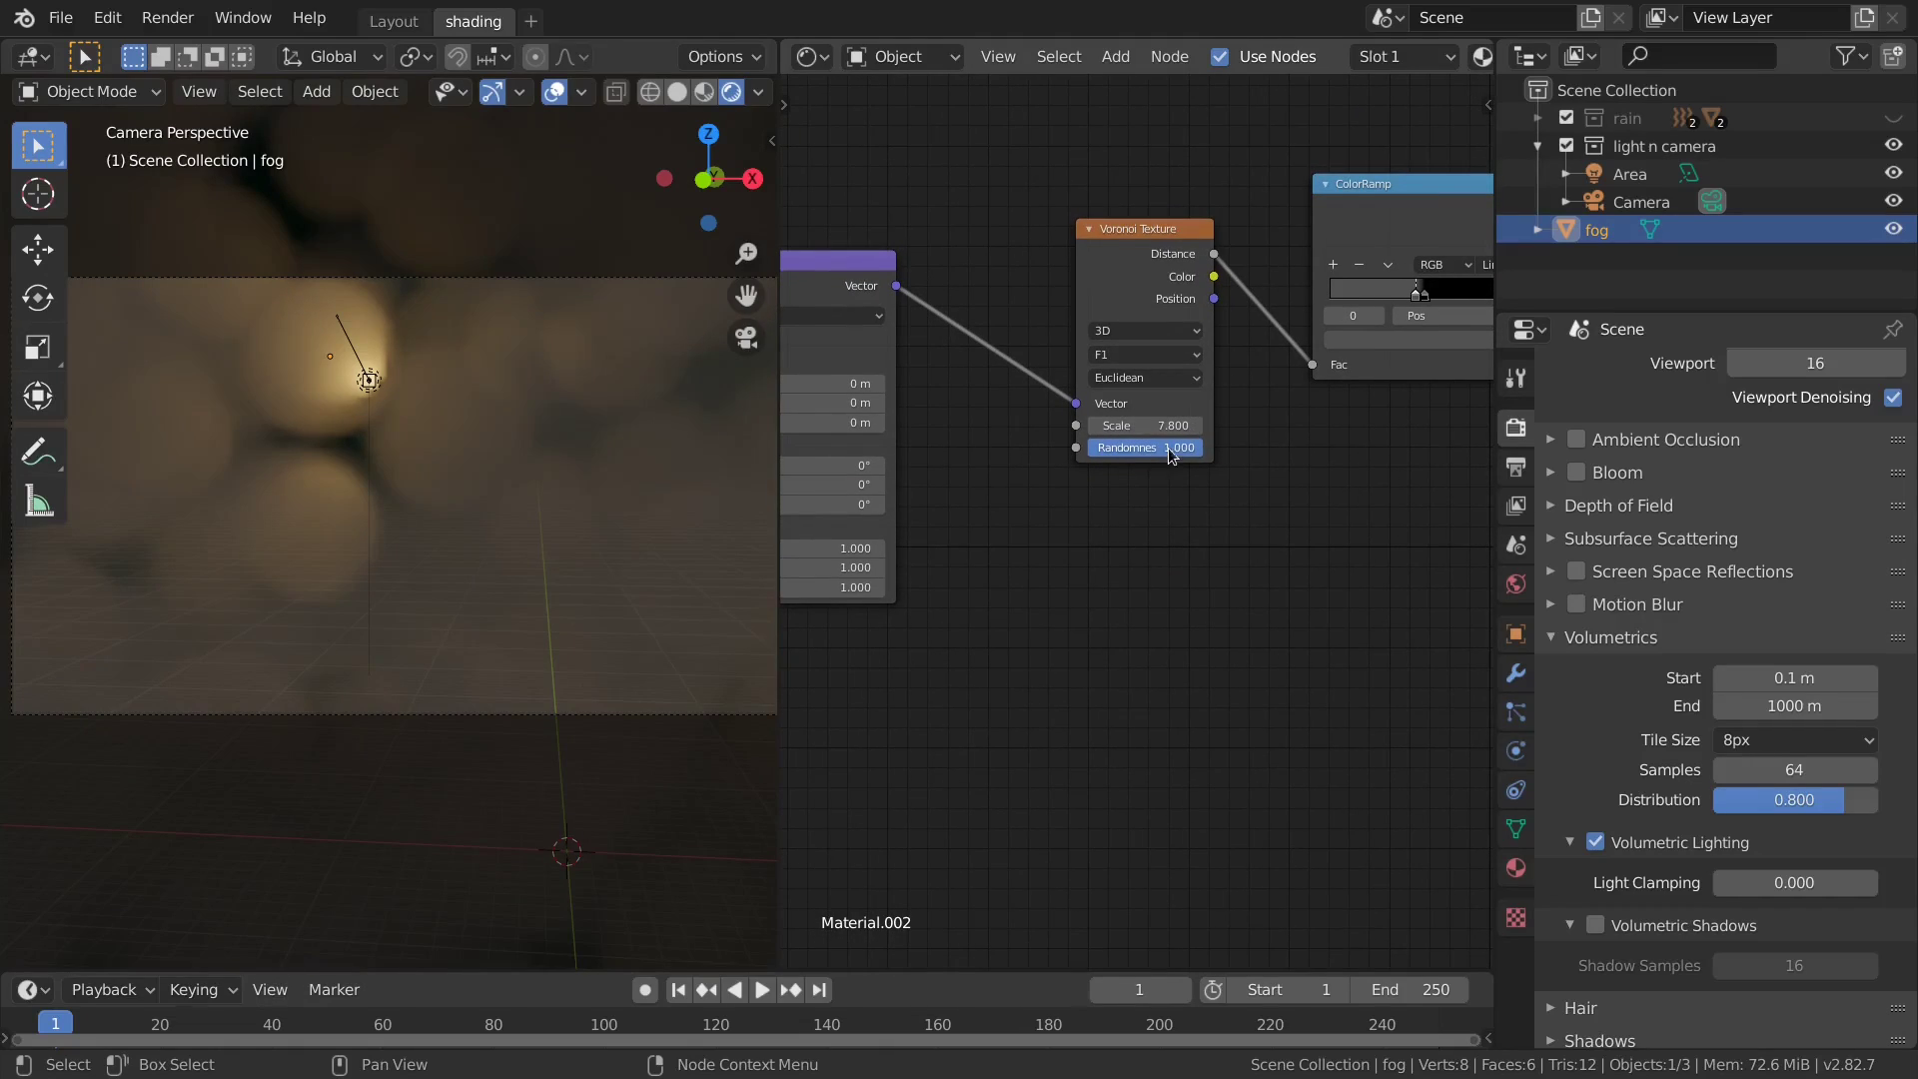
pyautogui.scroll(-4, 1174, 456)
pyautogui.scroll(-1, 1239, 505)
pyautogui.moveTo(1244, 508); pyautogui.dragTo(1294, 501, button='middle')
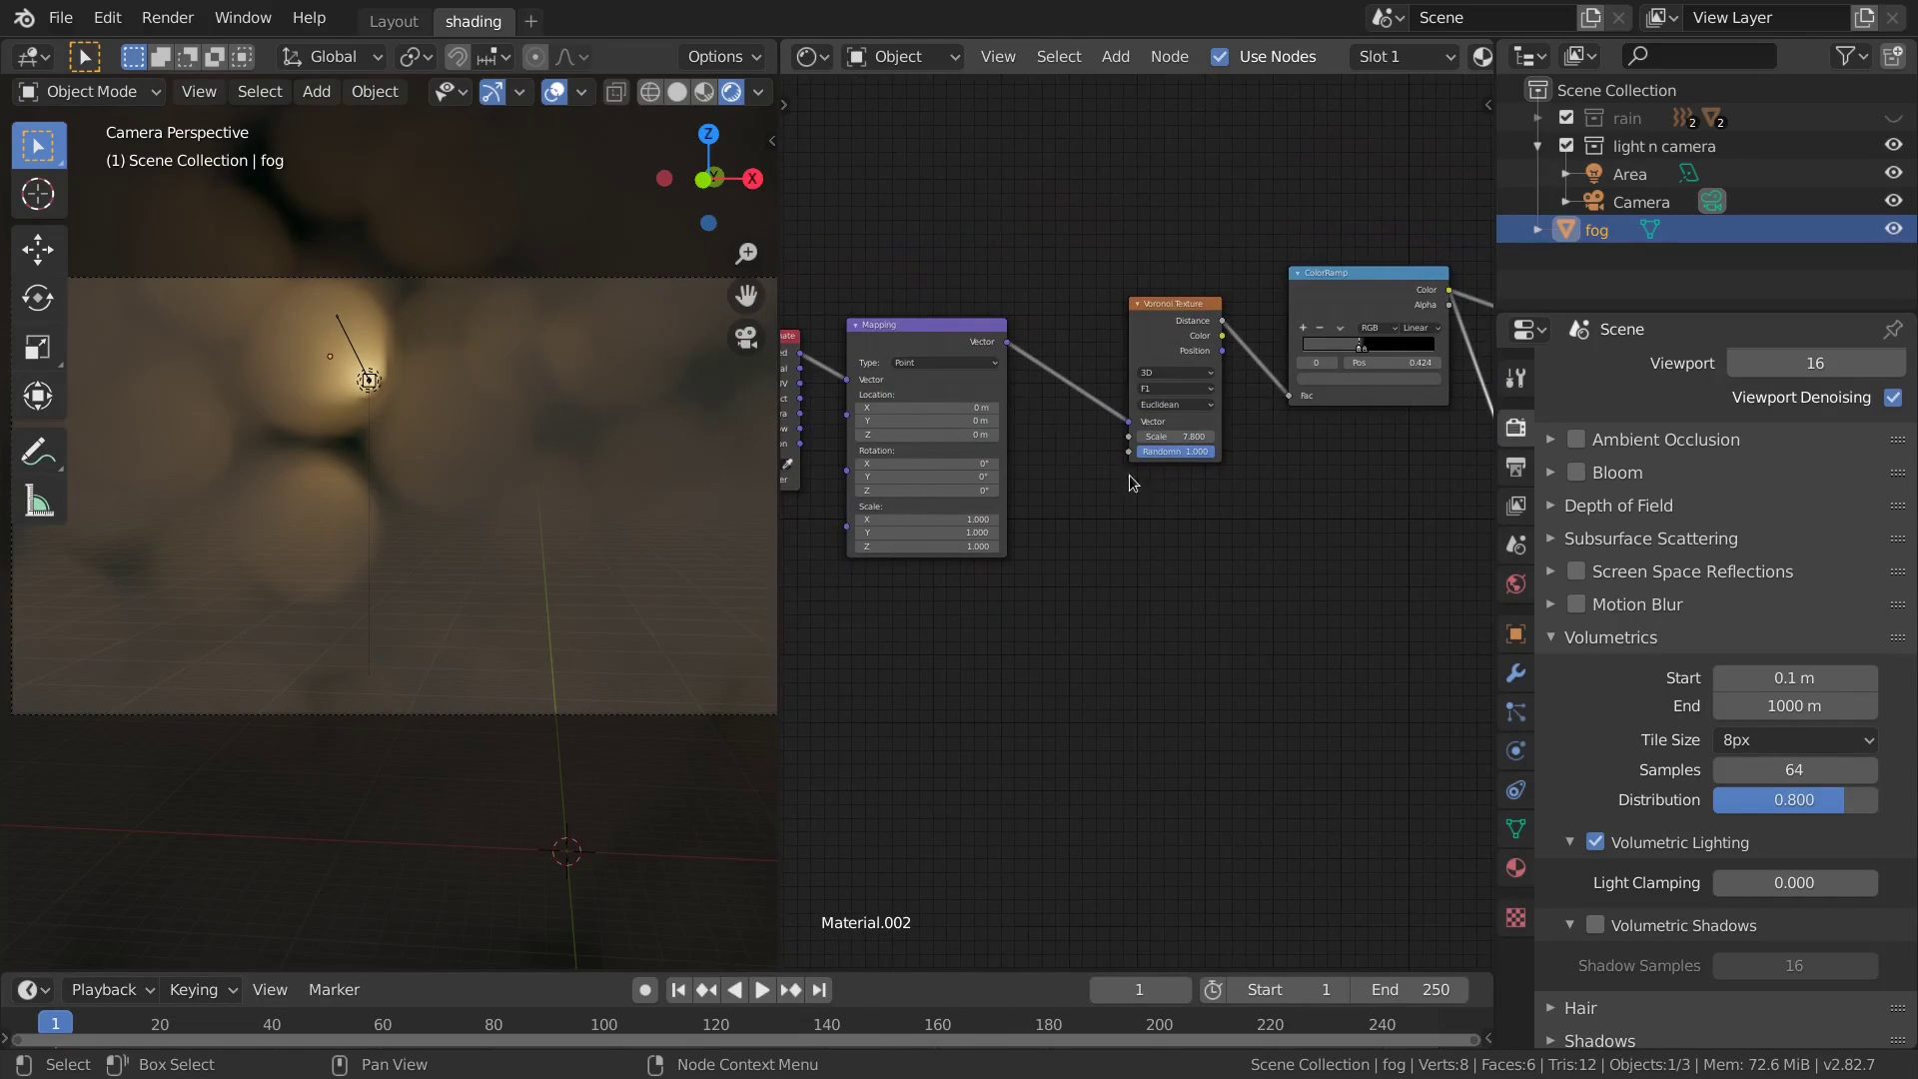
pyautogui.moveTo(1166, 355); pyautogui.dragTo(1129, 398, button='middle')
pyautogui.scroll(10, 1128, 397)
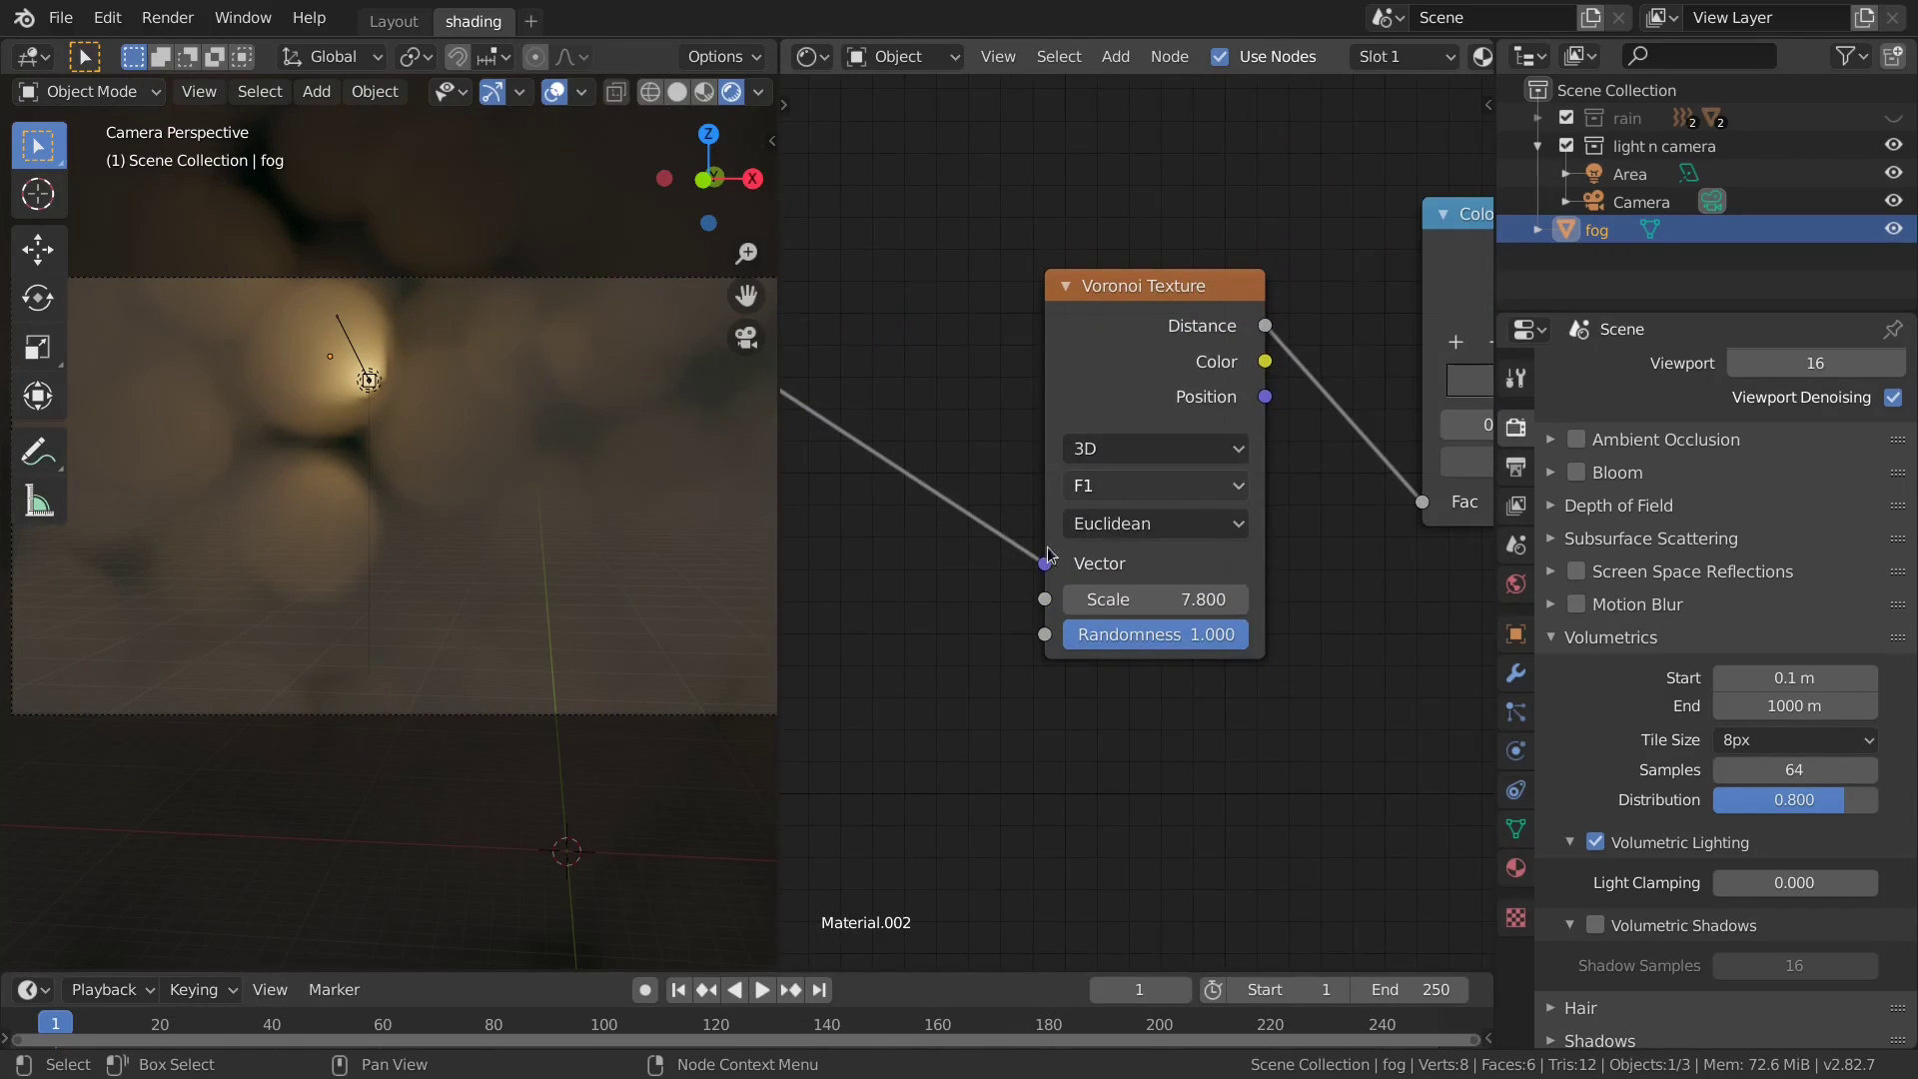
pyautogui.moveTo(1148, 697); pyautogui.dragTo(1396, 625, button='middle')
pyautogui.scroll(-4, 1077, 531)
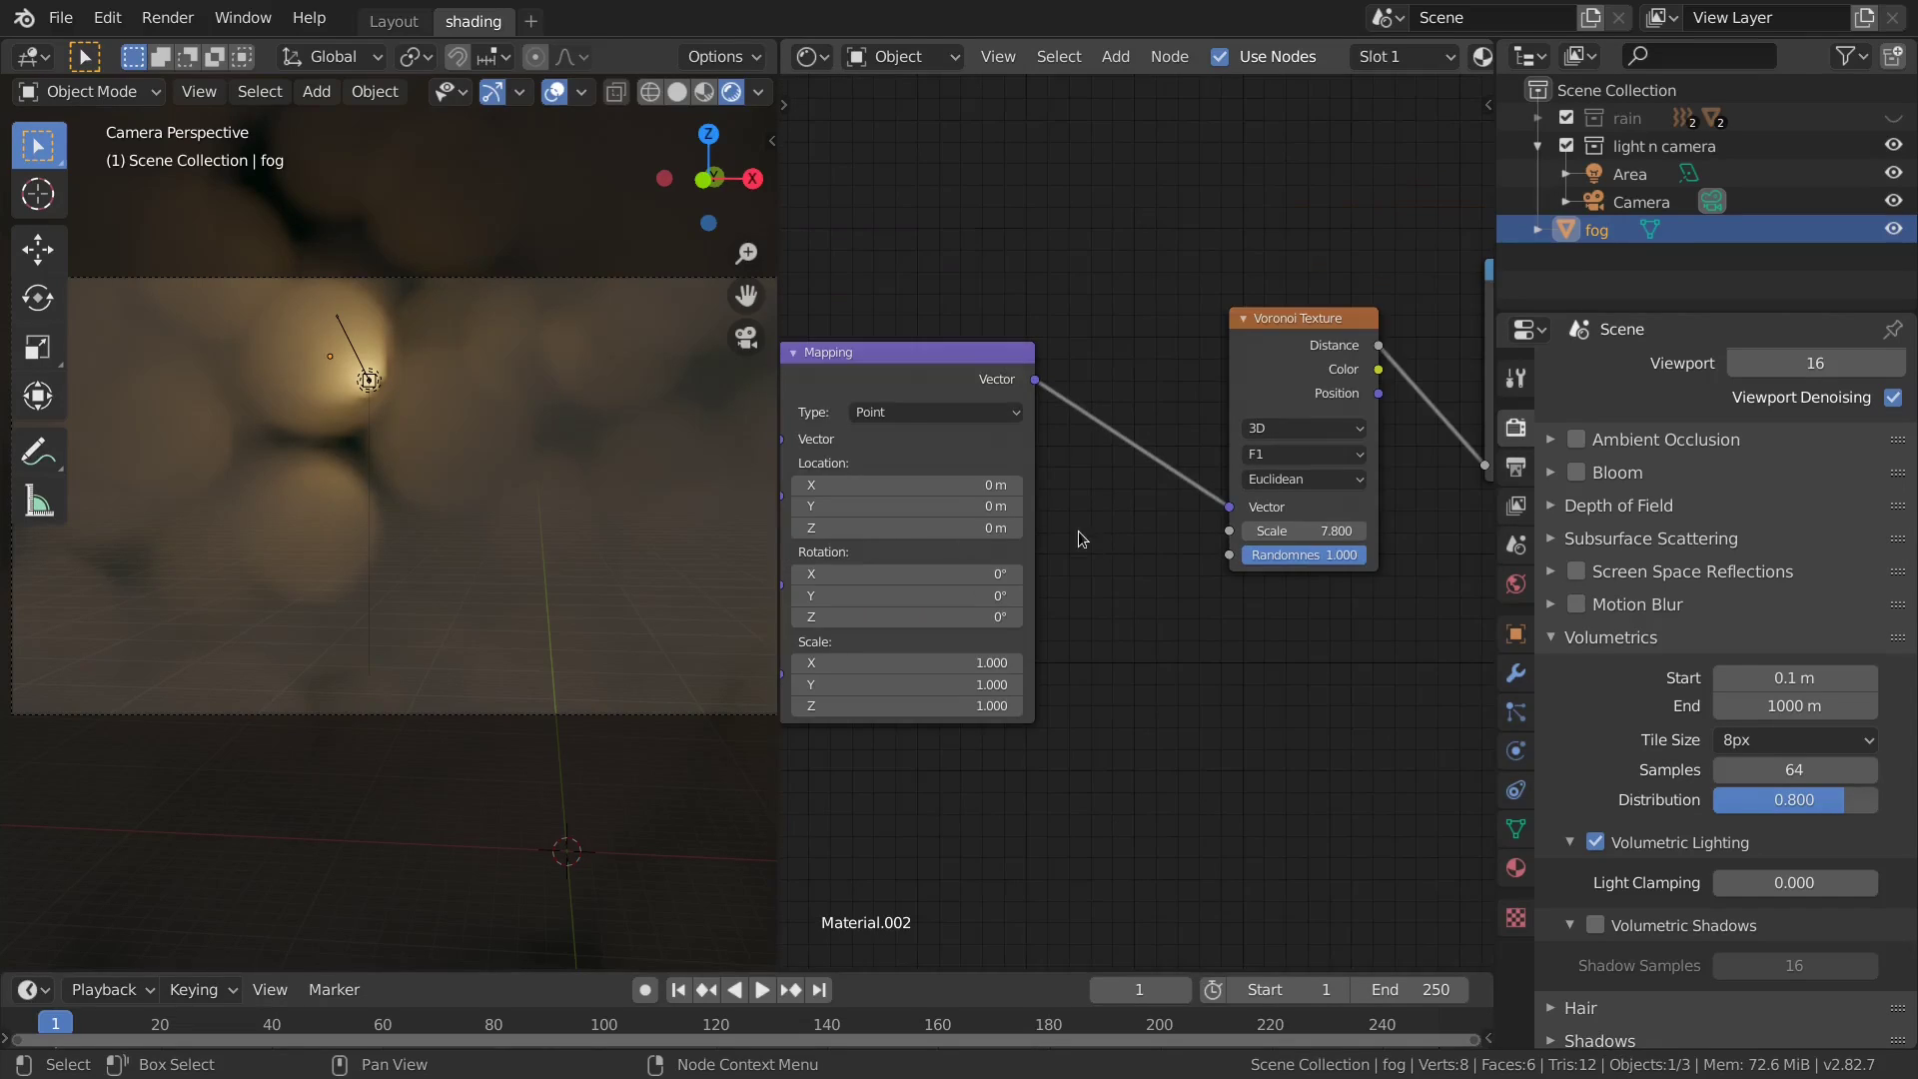
pyautogui.moveTo(1049, 554); pyautogui.dragTo(1213, 494, button='middle')
pyautogui.moveTo(904, 362); pyautogui.dragTo(763, 276)
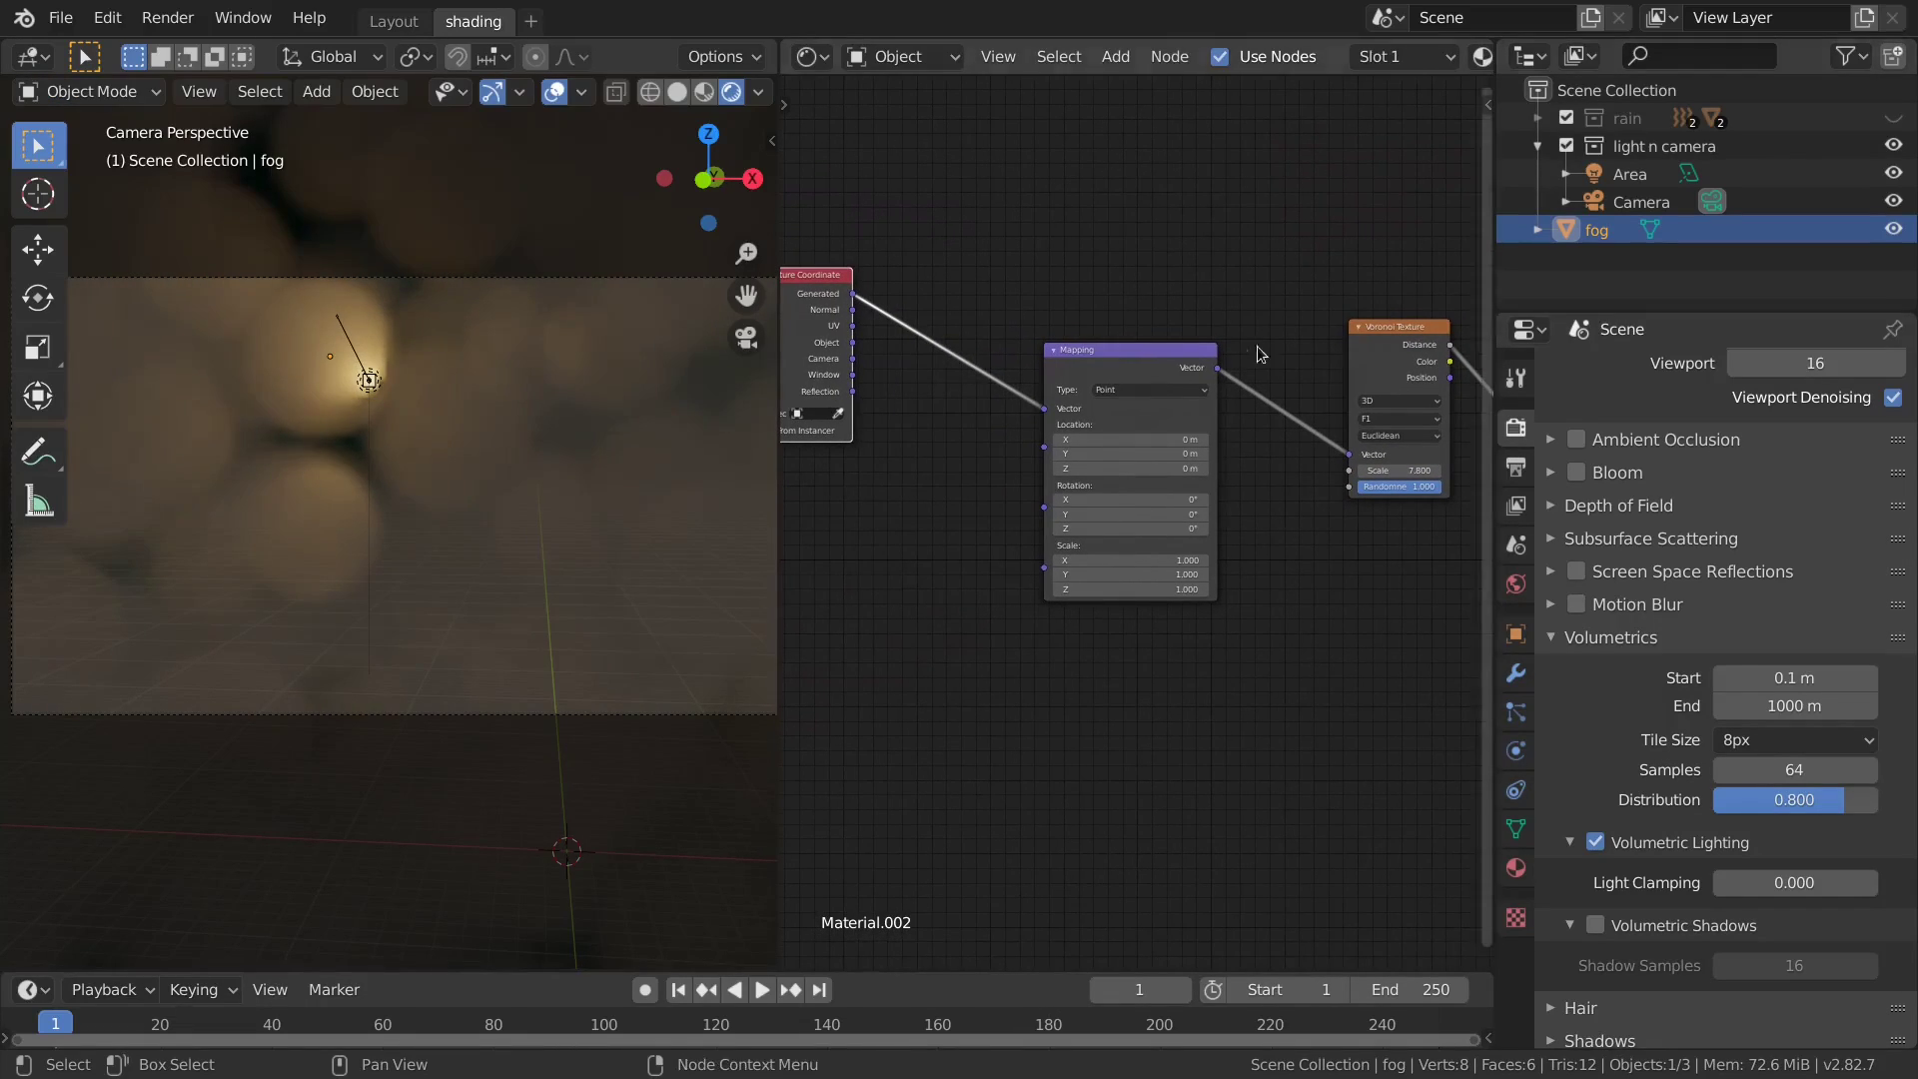
pyautogui.moveTo(1094, 367); pyautogui.dragTo(1021, 291)
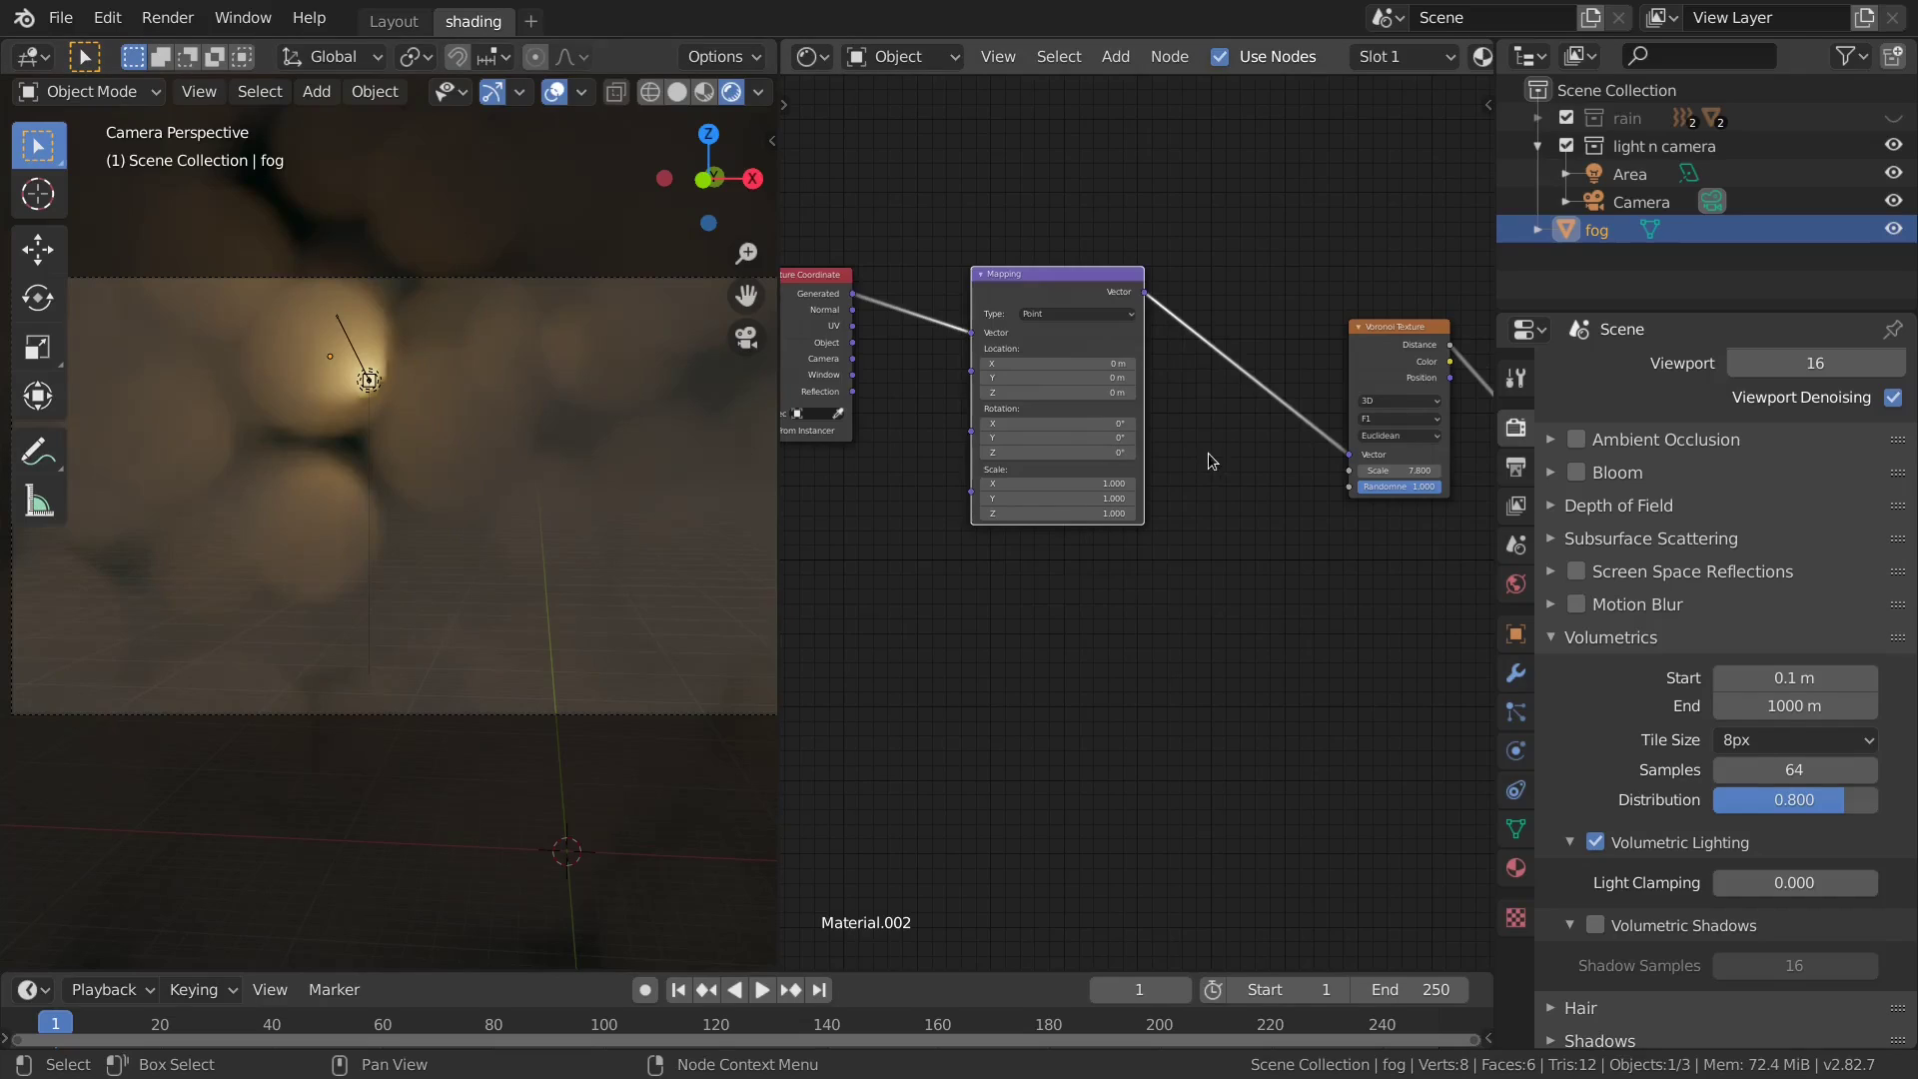
pyautogui.moveTo(1204, 455); pyautogui.dragTo(1063, 424, button='middle')
pyautogui.scroll(2, 1063, 423)
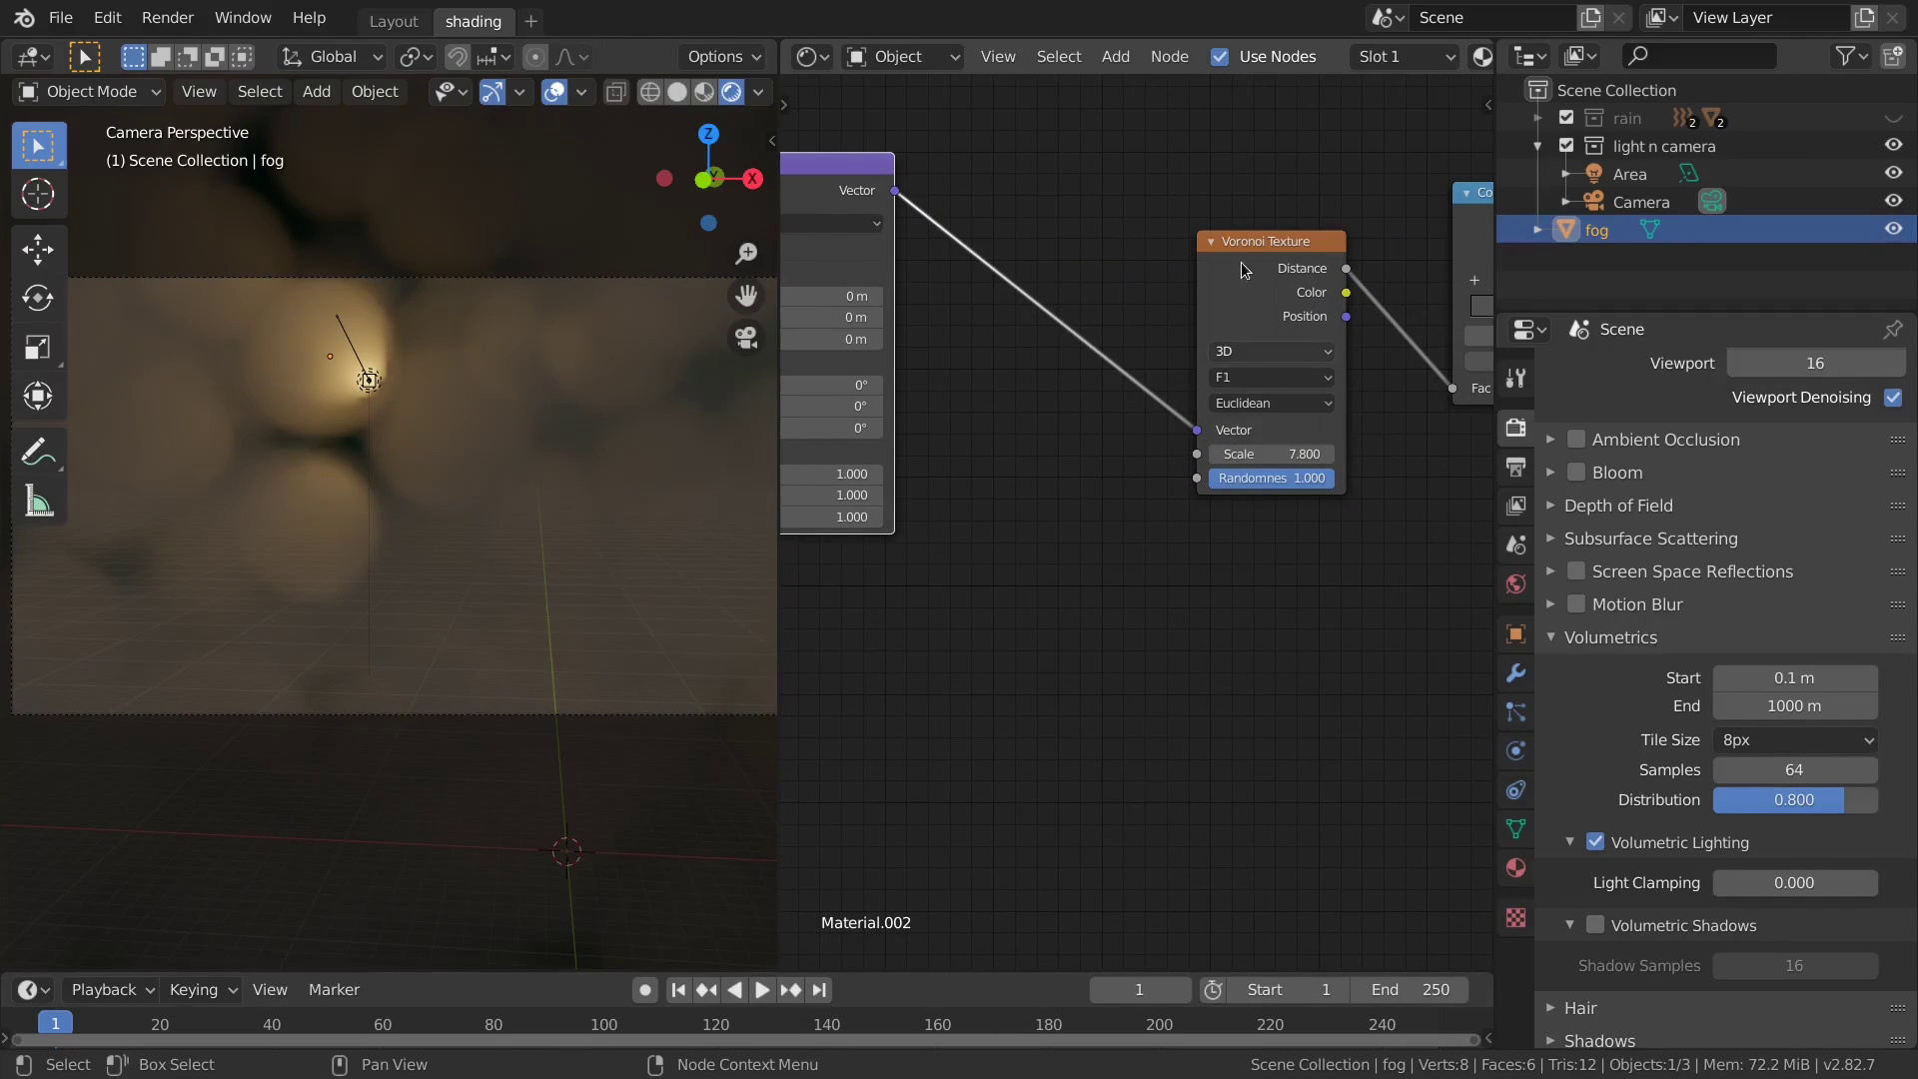
pyautogui.moveTo(1241, 253); pyautogui.dragTo(1277, 212)
# Add a Wave Texture below the Mapping node and mix its Color with the Mapping vector into the Voronoi's Vector input.
pyautogui.scroll(-4, 1036, 511)
pyautogui.moveTo(1034, 515); pyautogui.dragTo(1193, 399, button='middle')
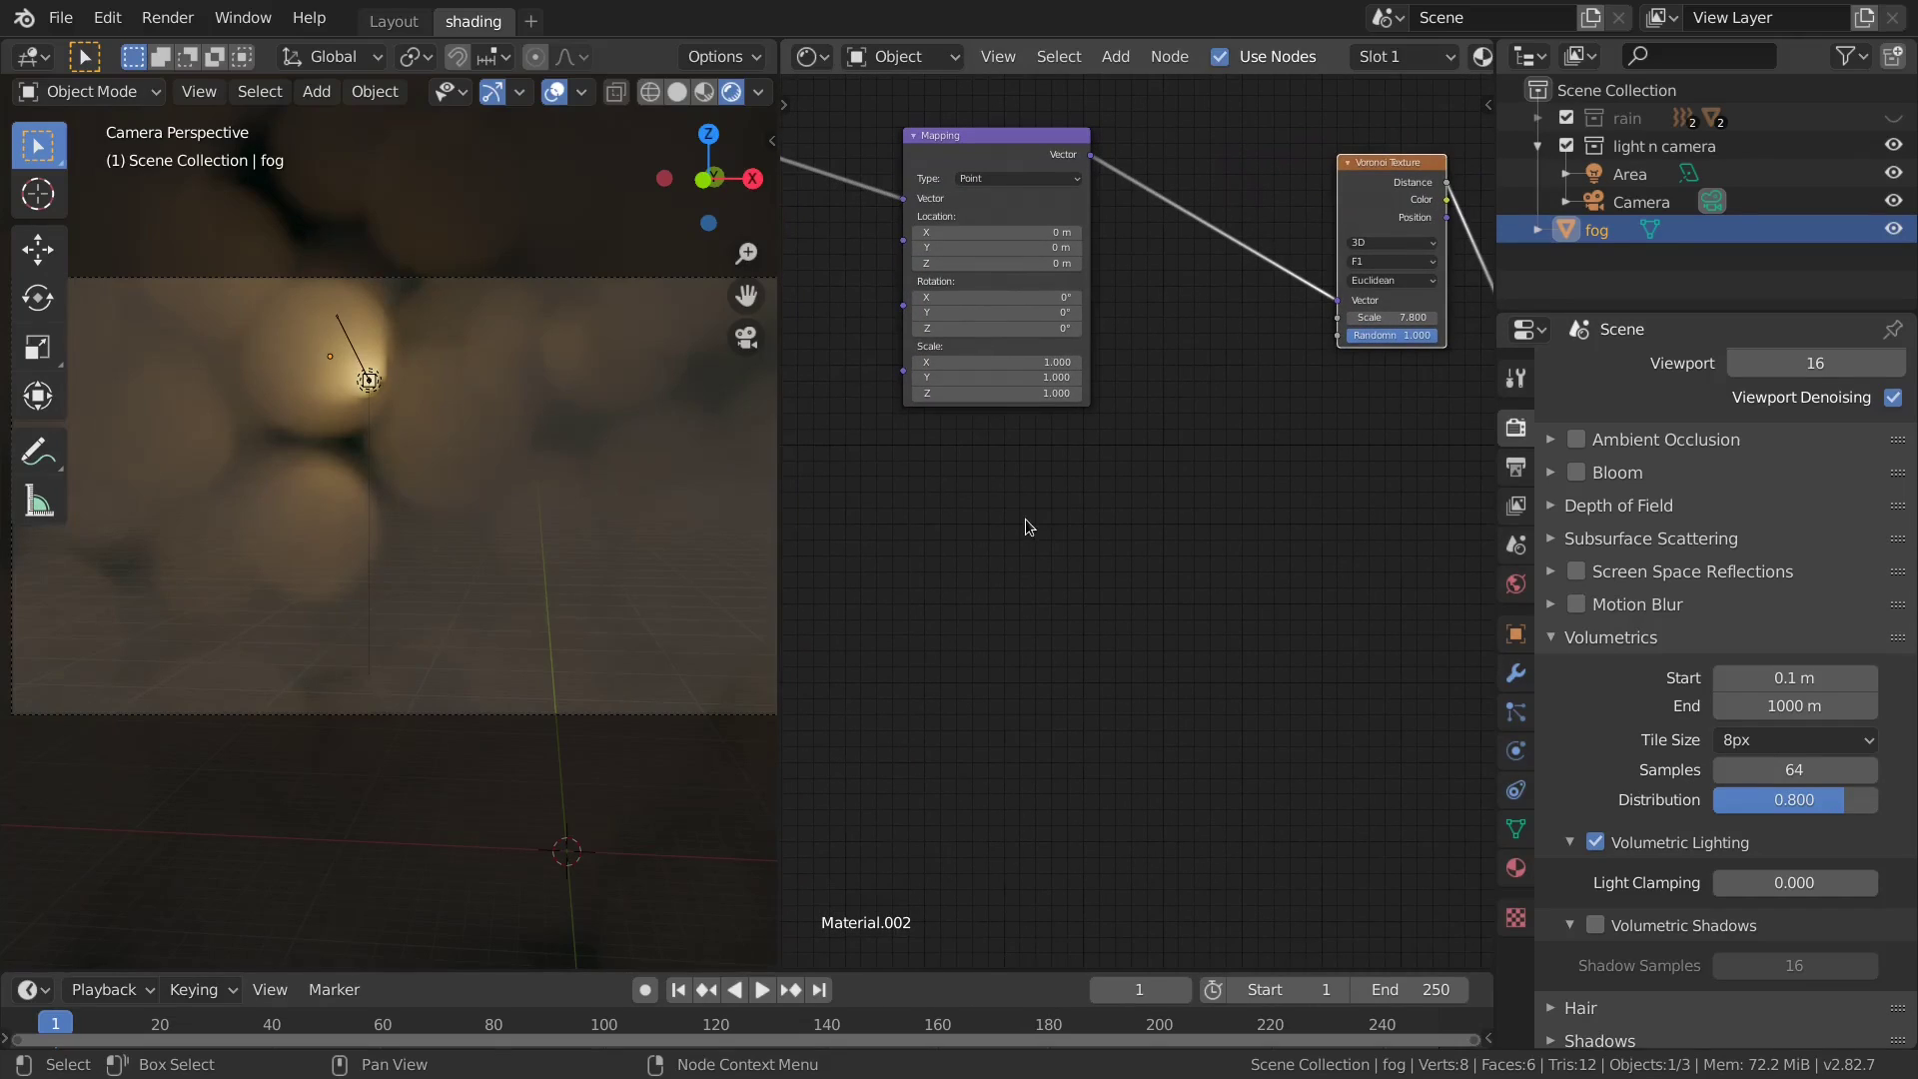
pyautogui.hotkey('shift', 'a')
pyautogui.moveTo(1039, 440)
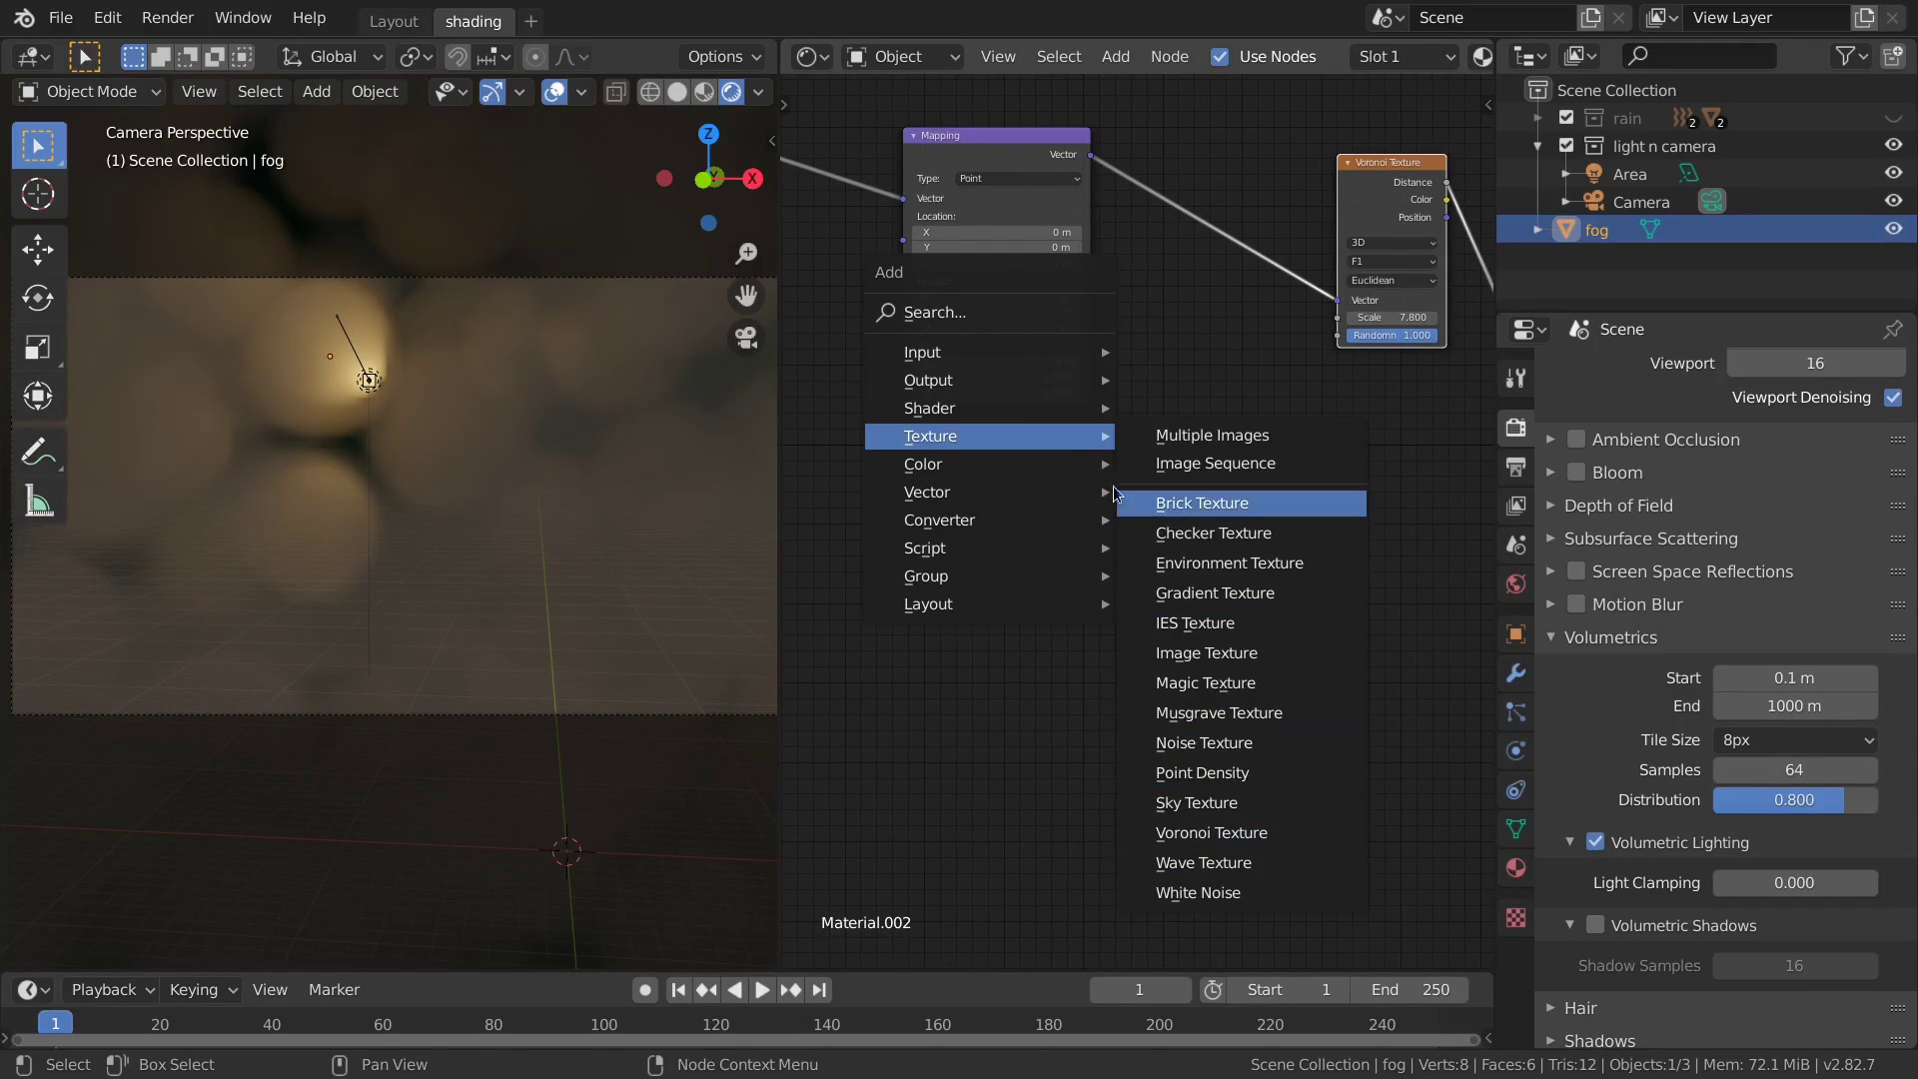
pyautogui.click(1207, 861)
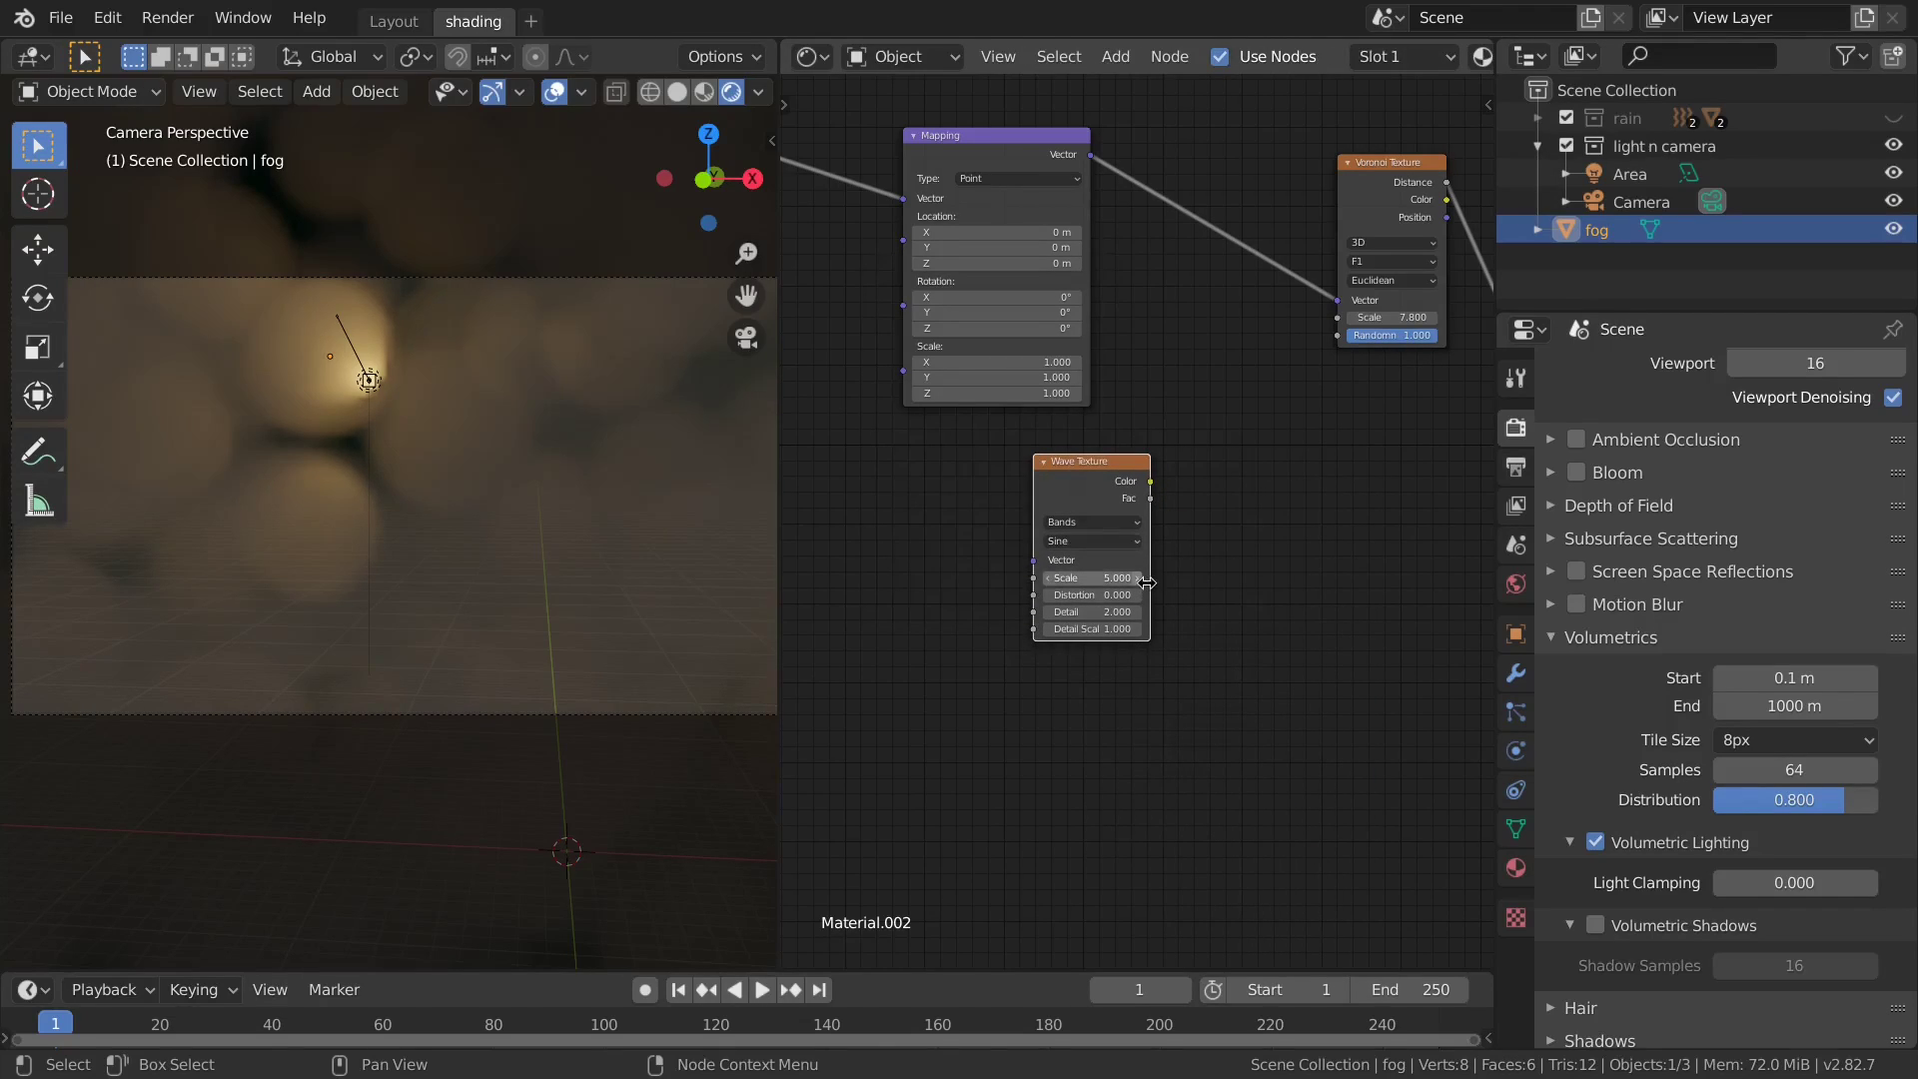
pyautogui.moveTo(1194, 522); pyautogui.dragTo(1132, 553, button='middle')
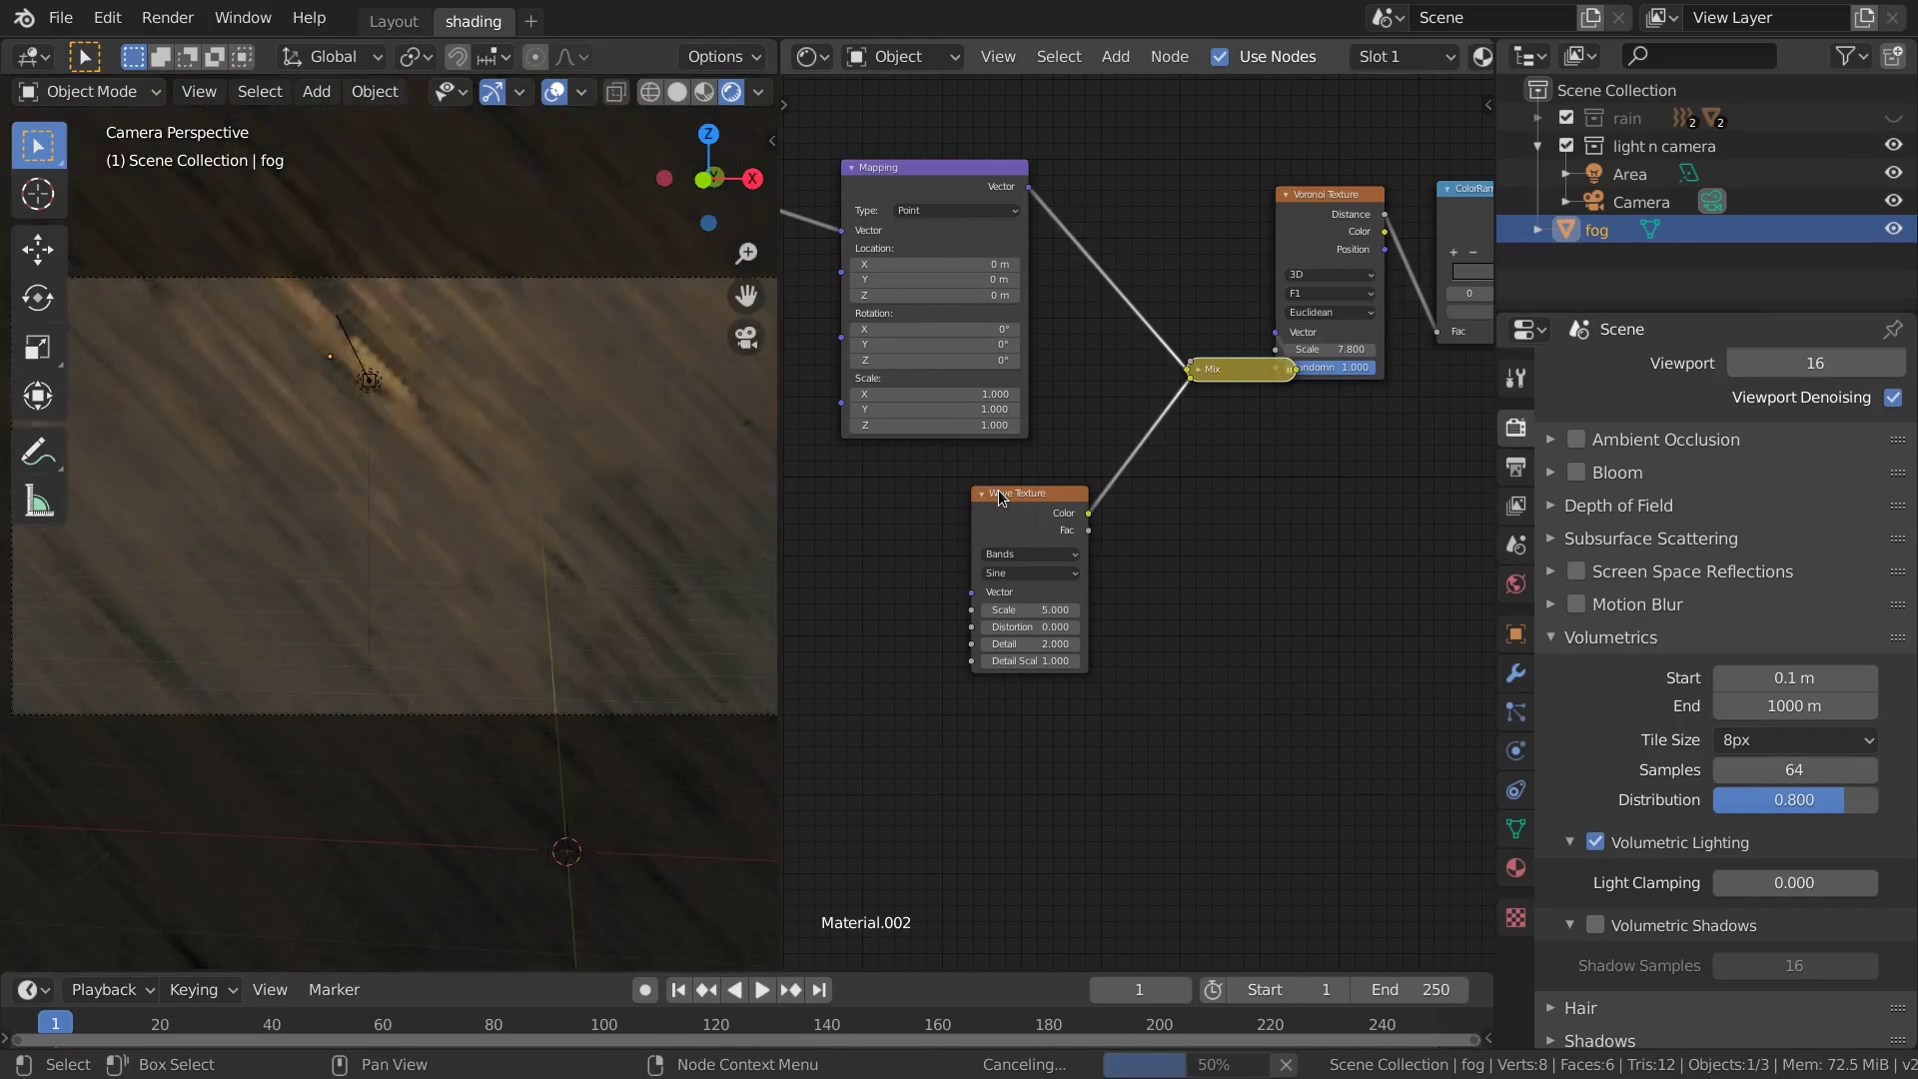
# Reposition the Mix node and preview the Wave Texture's Color output on the whole fog box from outside the camera.
pyautogui.scroll(2, 1211, 297)
pyautogui.moveTo(1071, 261); pyautogui.dragTo(1121, 275)
pyautogui.click(1121, 276)
pyautogui.keyDown('ctrl'); pyautogui.keyDown('shift'); pyautogui.click(965, 513); pyautogui.keyUp('shift'); pyautogui.keyUp('ctrl')
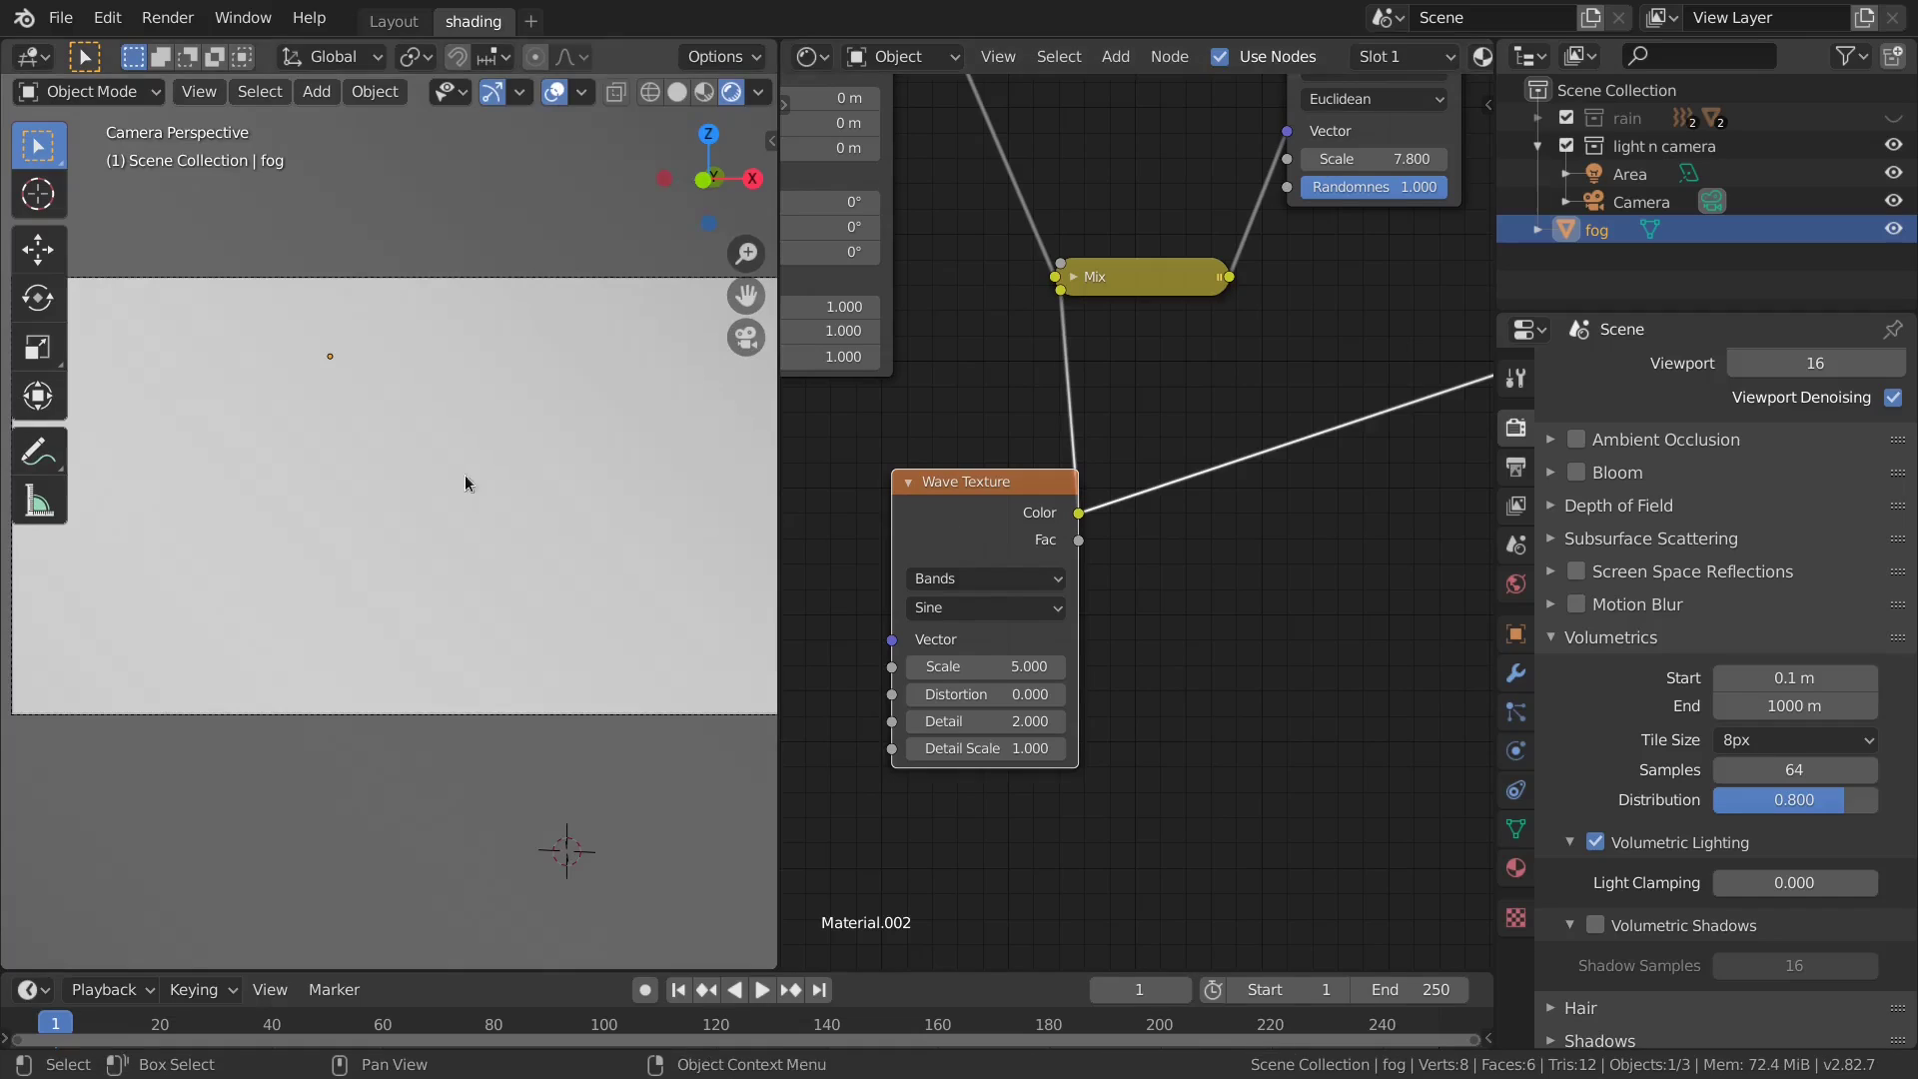
pyautogui.moveTo(464, 475); pyautogui.dragTo(477, 422, button='middle')
pyautogui.scroll(-7, 535, 476)
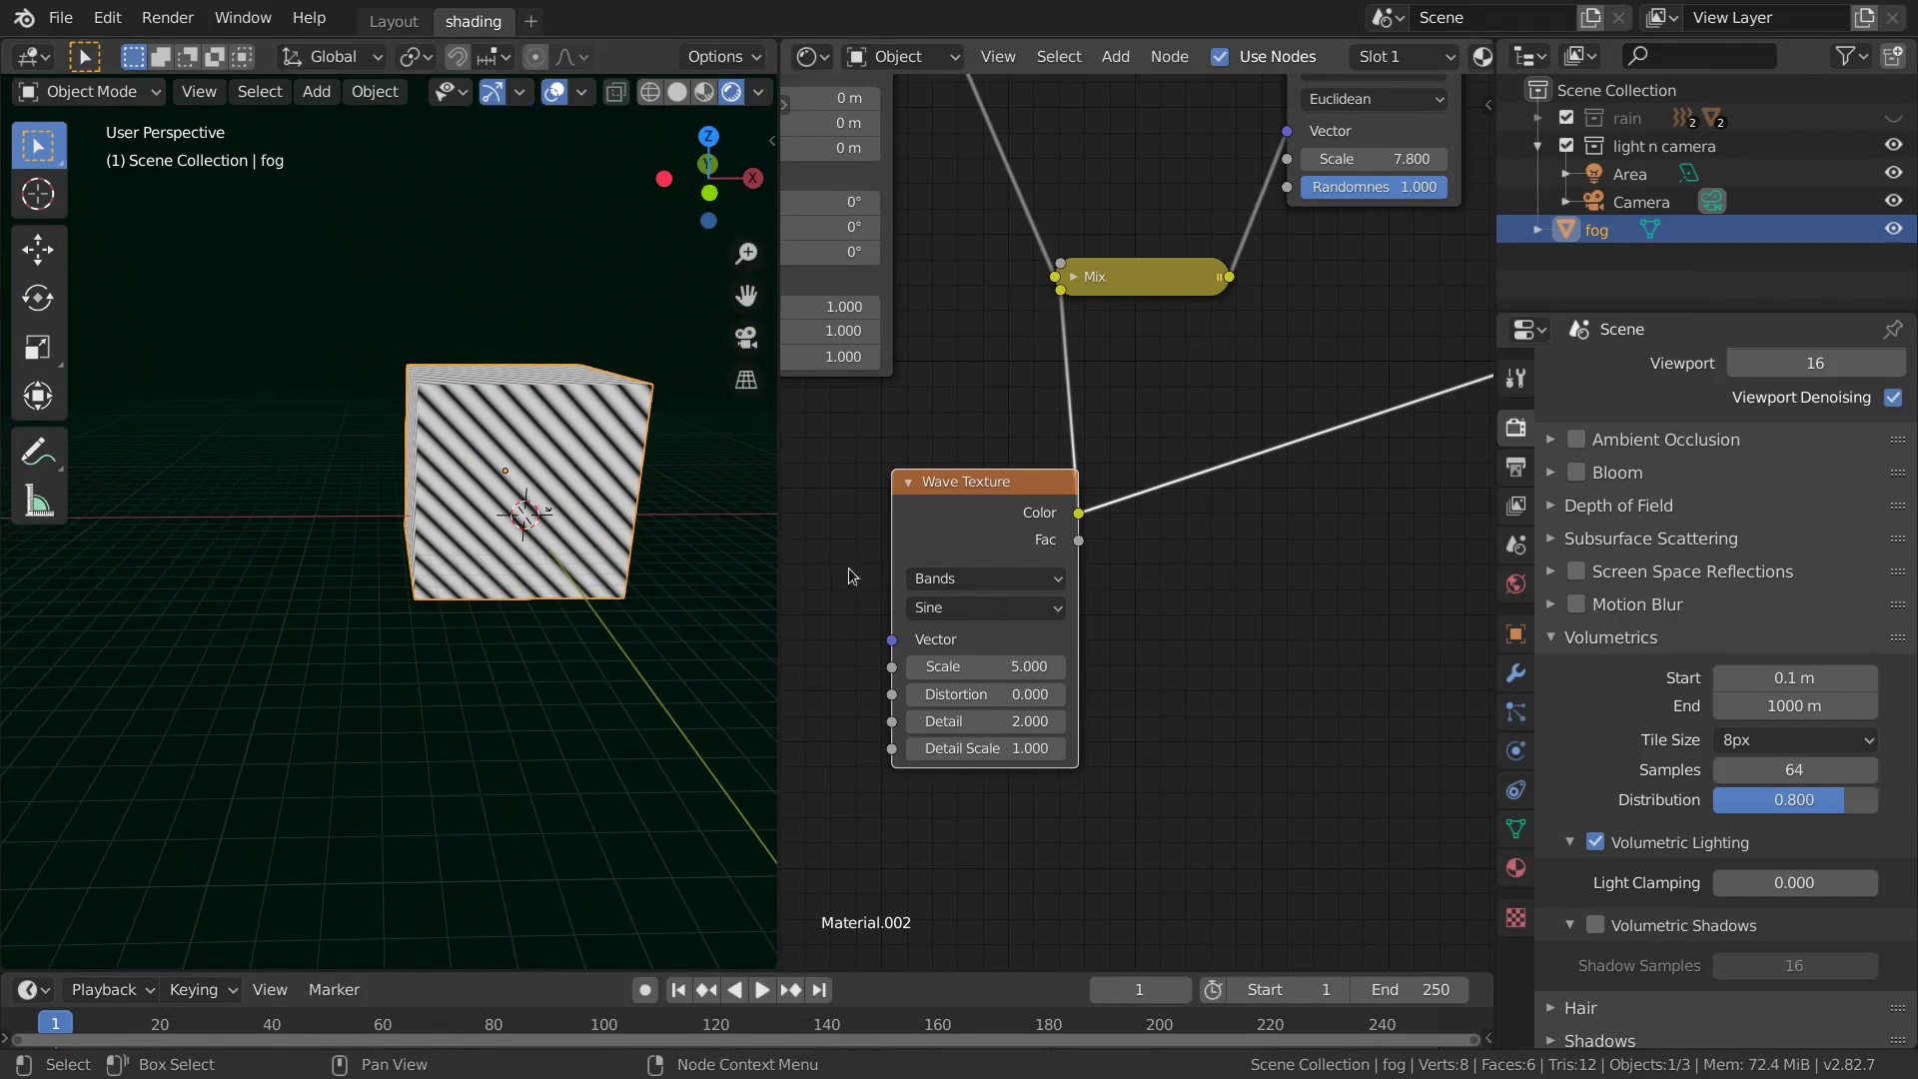
# Set the Wave Texture's Distortion to 22.3 and its Detail to 2.8.
pyautogui.moveTo(986, 511); pyautogui.dragTo(900, 491)
pyautogui.moveTo(1032, 643); pyautogui.dragTo(1173, 562, button='middle')
pyautogui.scroll(6, 1089, 636)
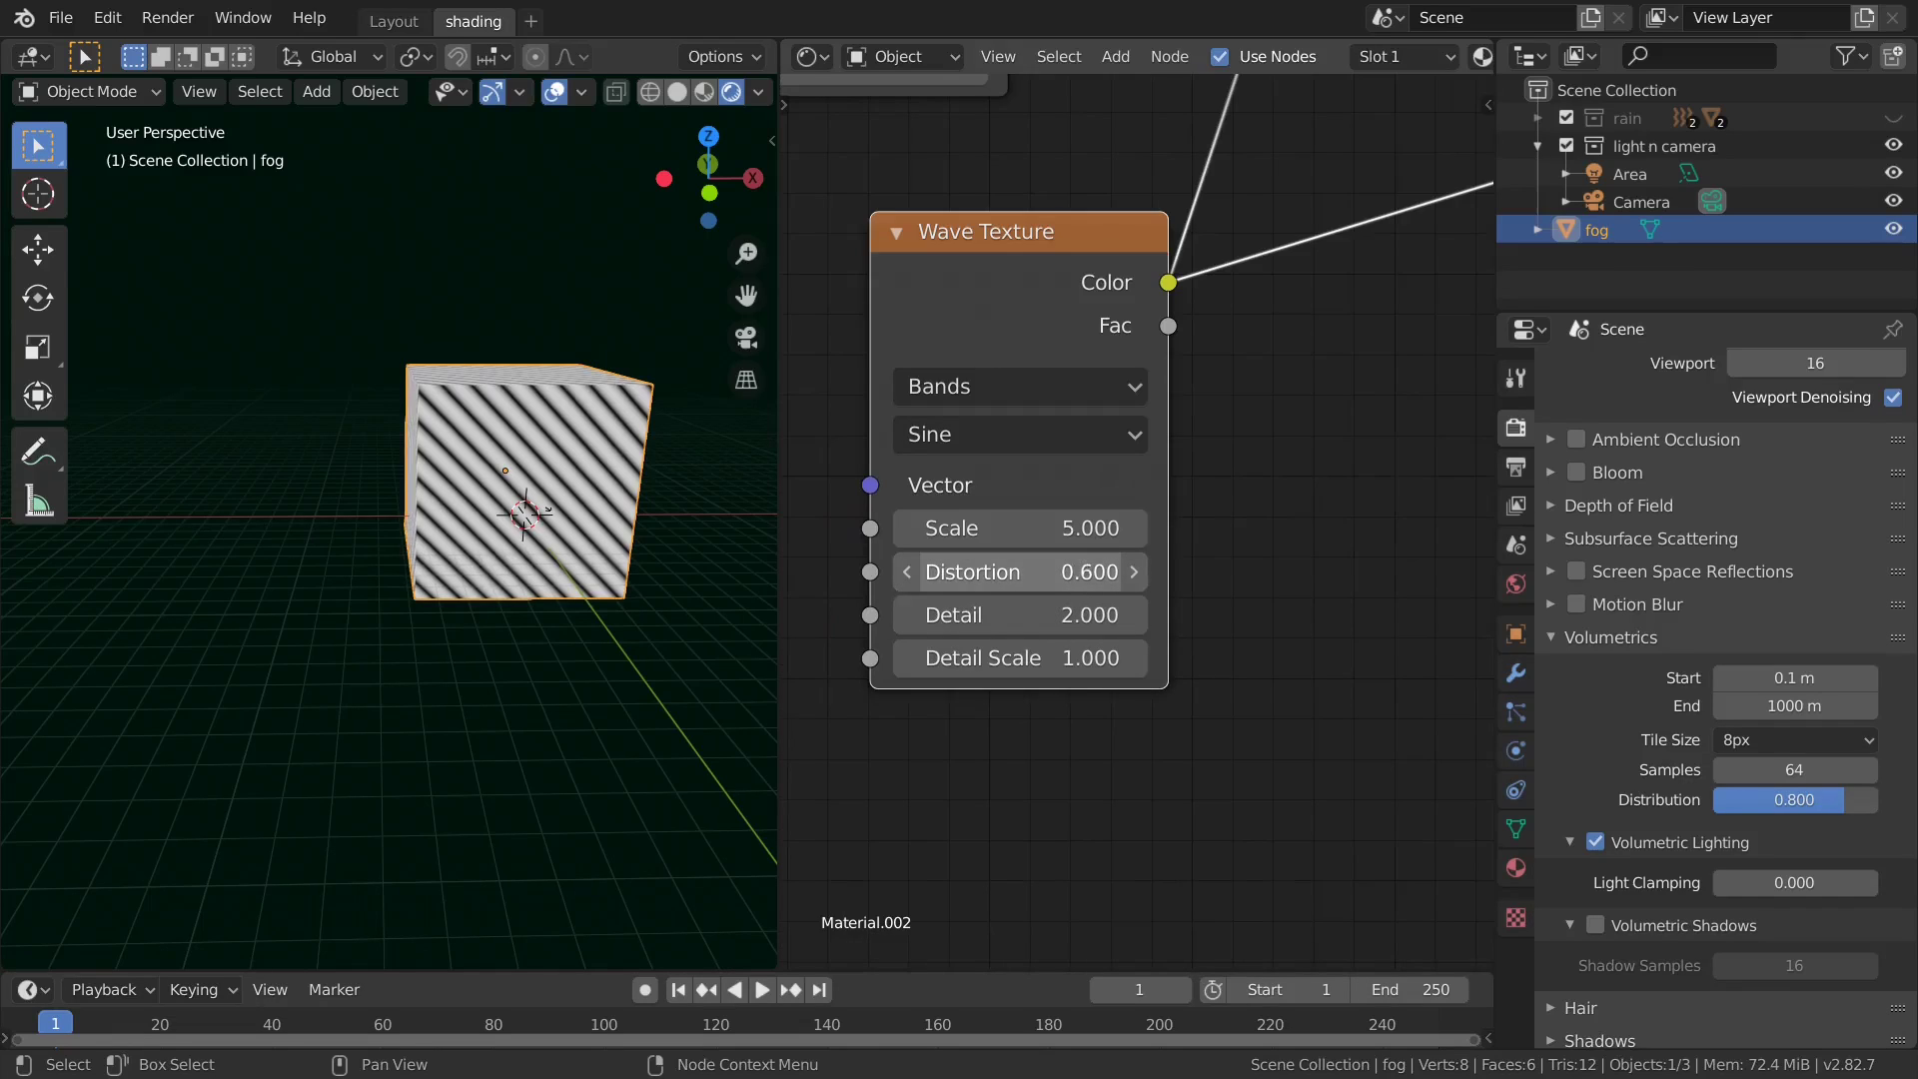
pyautogui.moveTo(999, 572); pyautogui.dragTo(1101, 572)
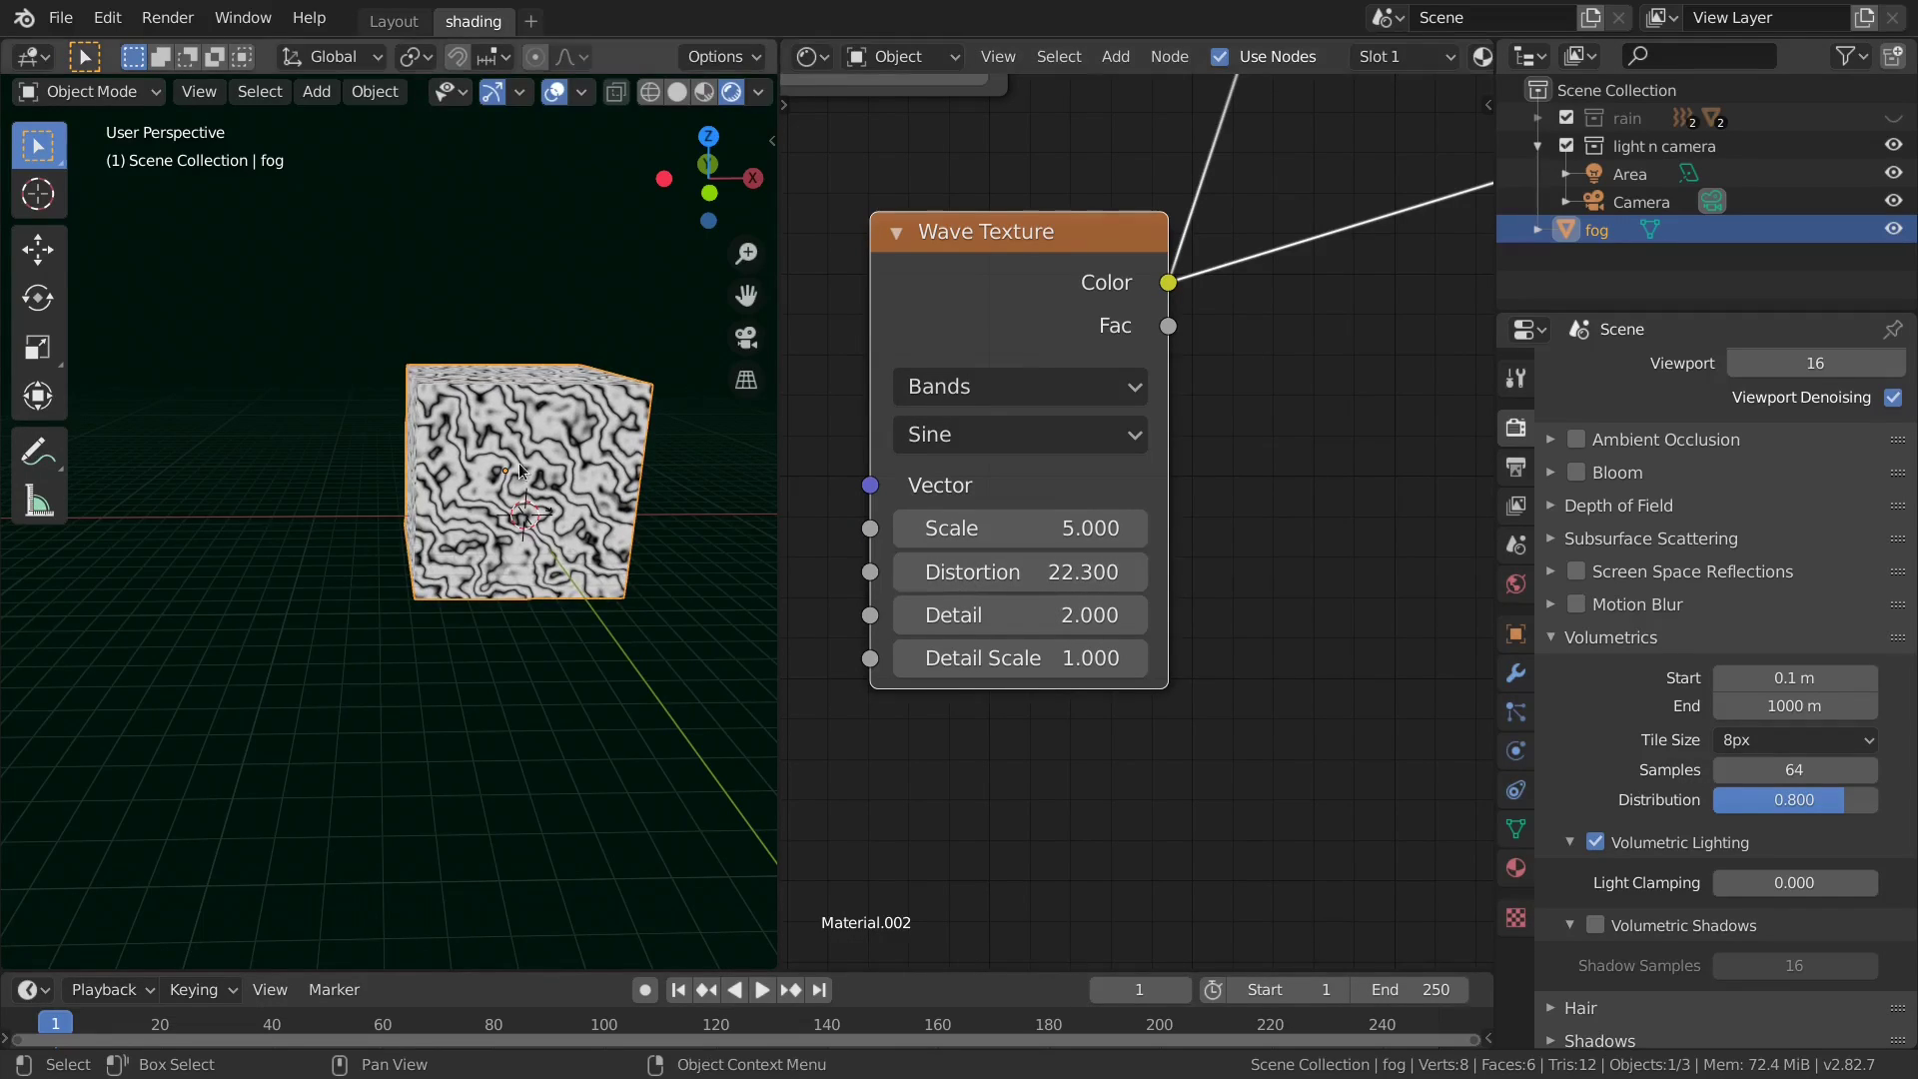
pyautogui.scroll(5, 518, 464)
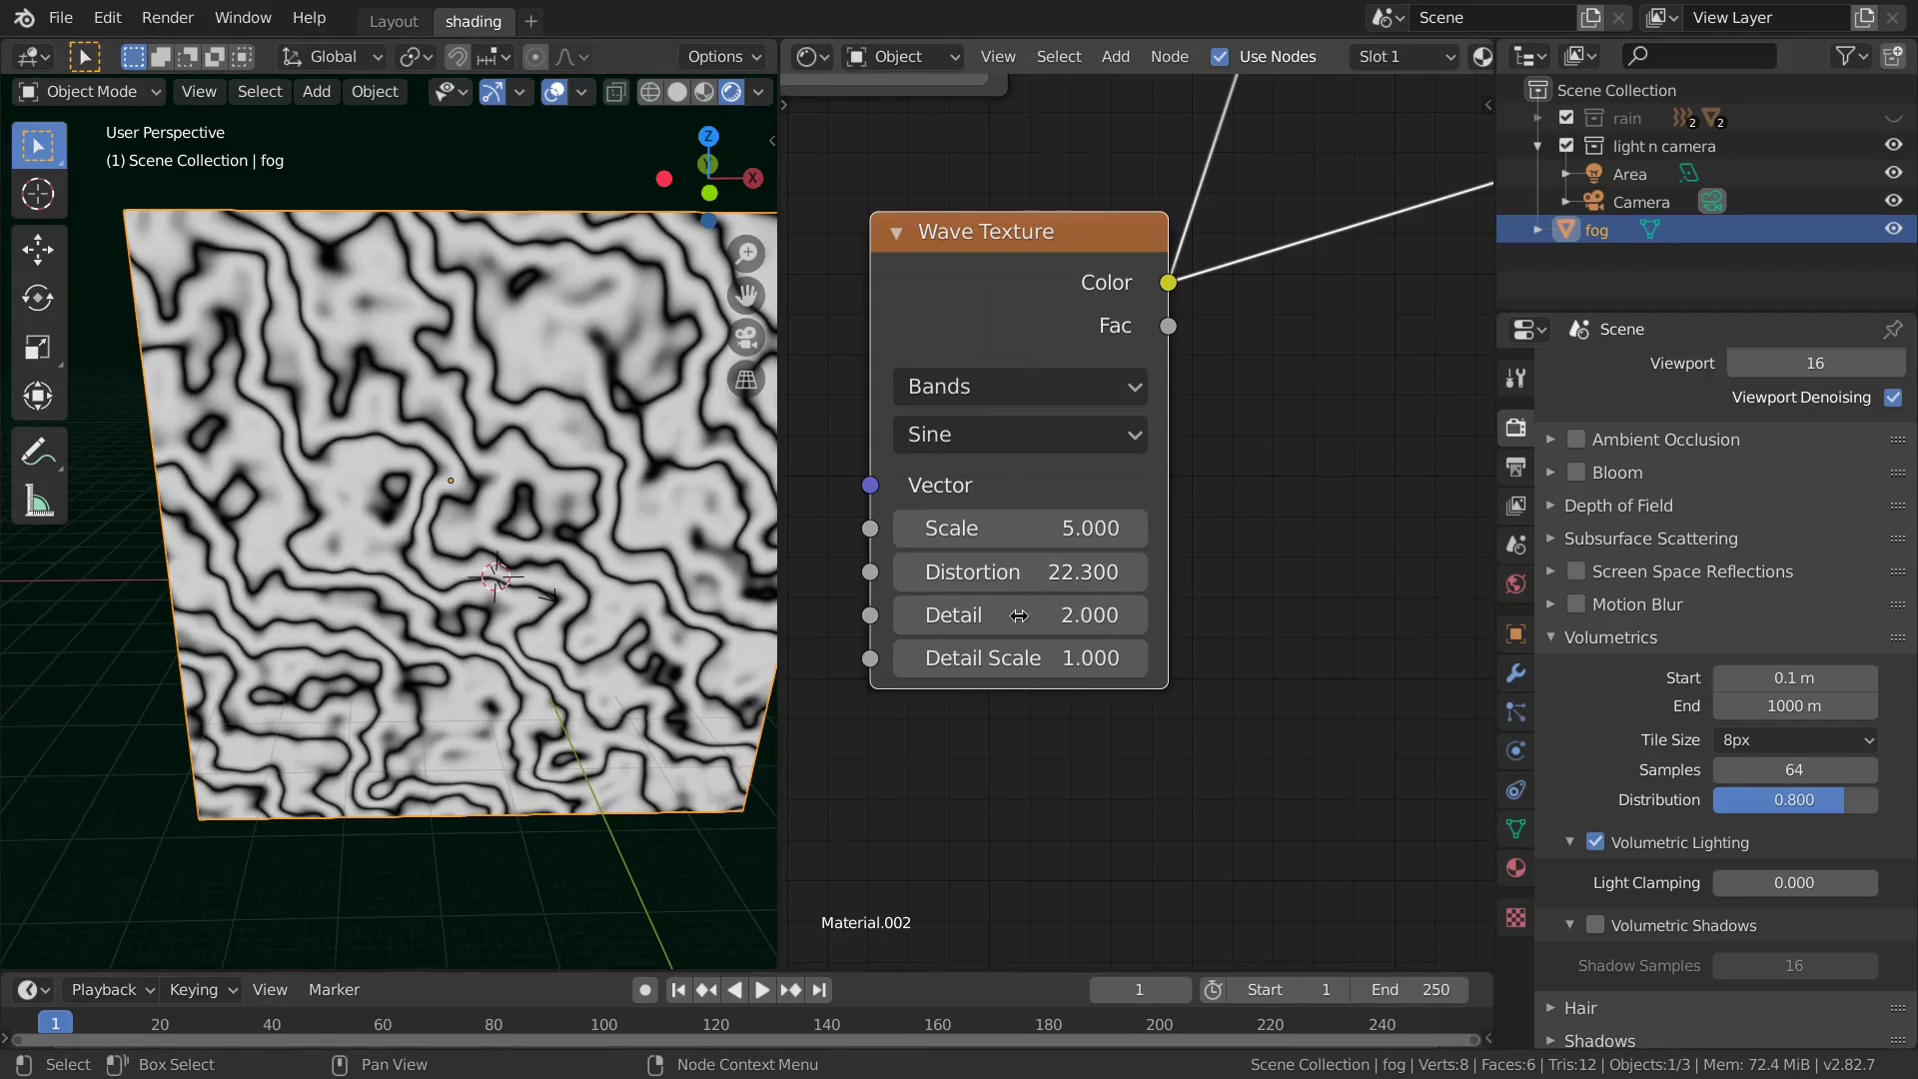
pyautogui.moveTo(978, 628)
pyautogui.mouseDown()
pyautogui.moveTo(1019, 628)
pyautogui.moveTo(987, 627)
pyautogui.mouseUp()
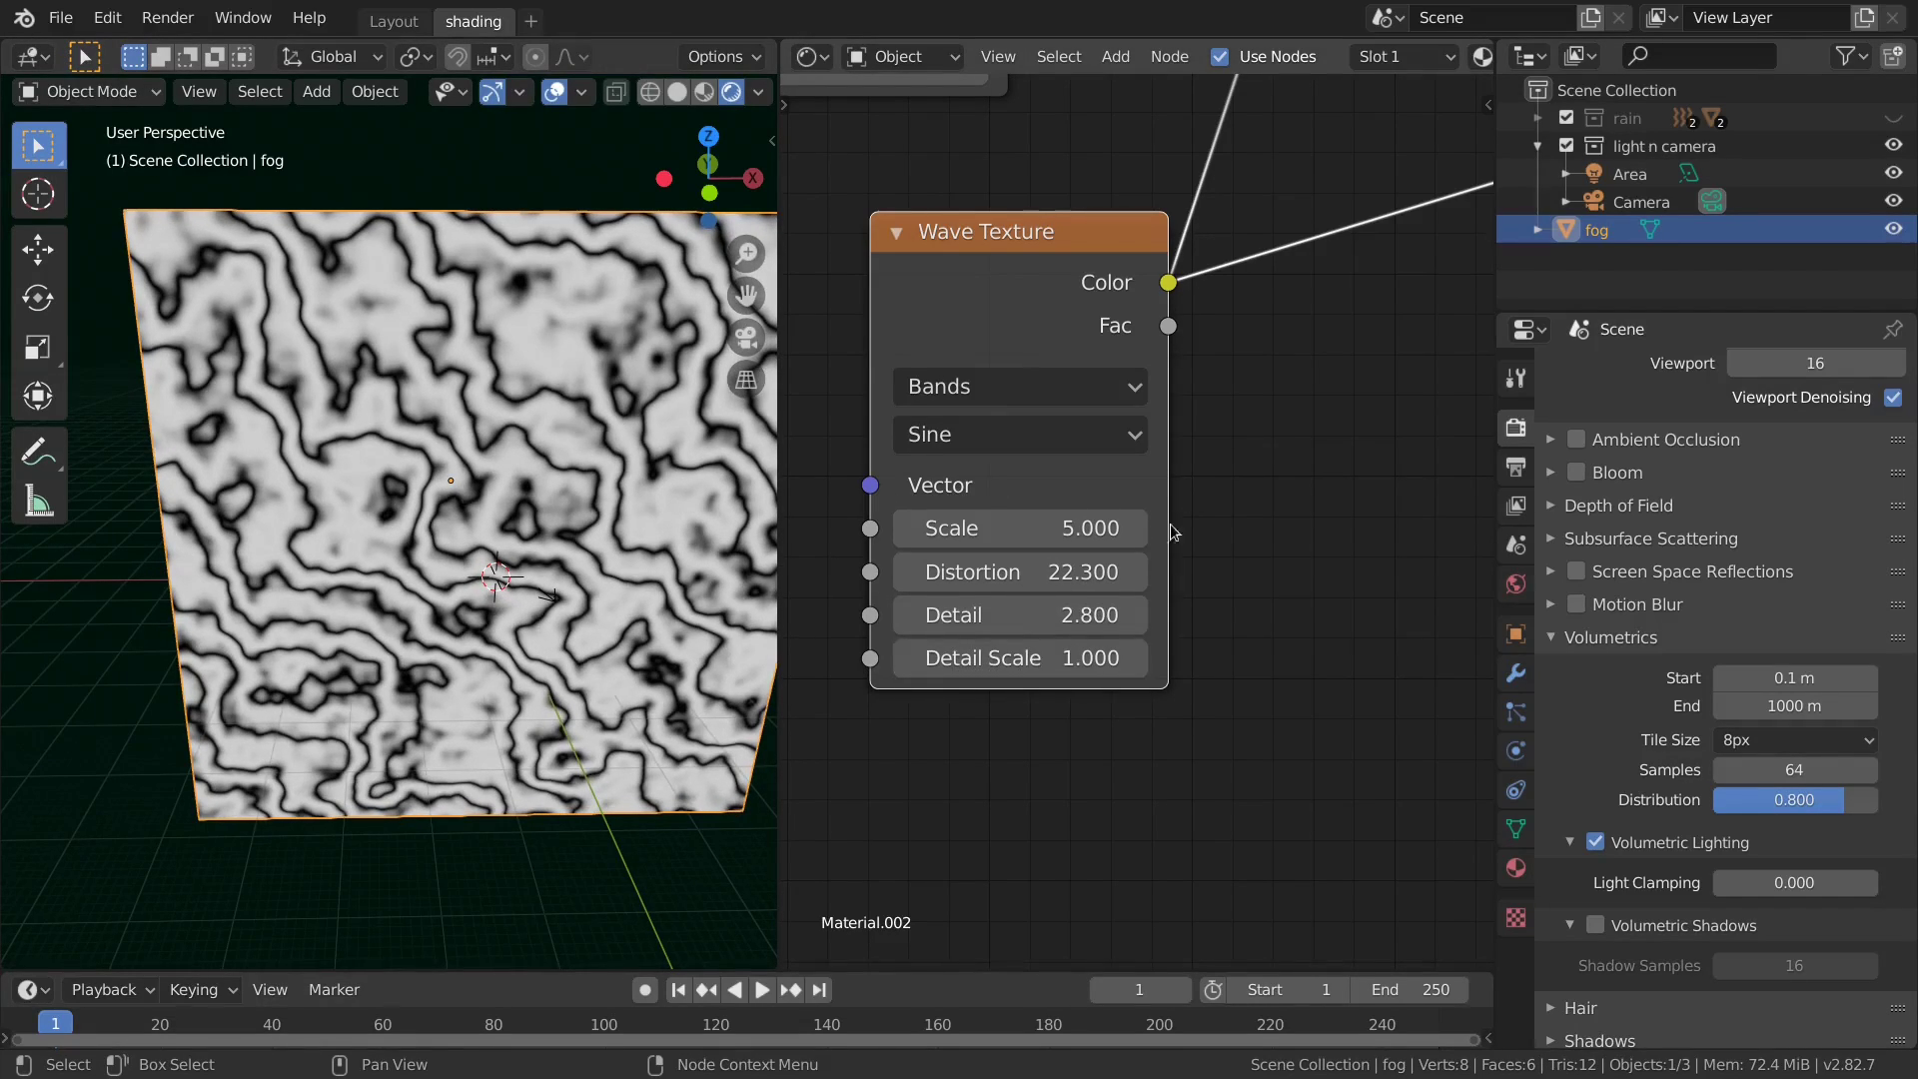
# Switch the material output from the Wave Texture preview back to the Principled Volume and view the fog through the camera.
pyautogui.scroll(-6, 1171, 533)
pyautogui.moveTo(1249, 438); pyautogui.dragTo(948, 643, button='middle')
pyautogui.moveTo(1015, 479); pyautogui.dragTo(1067, 611, button='middle')
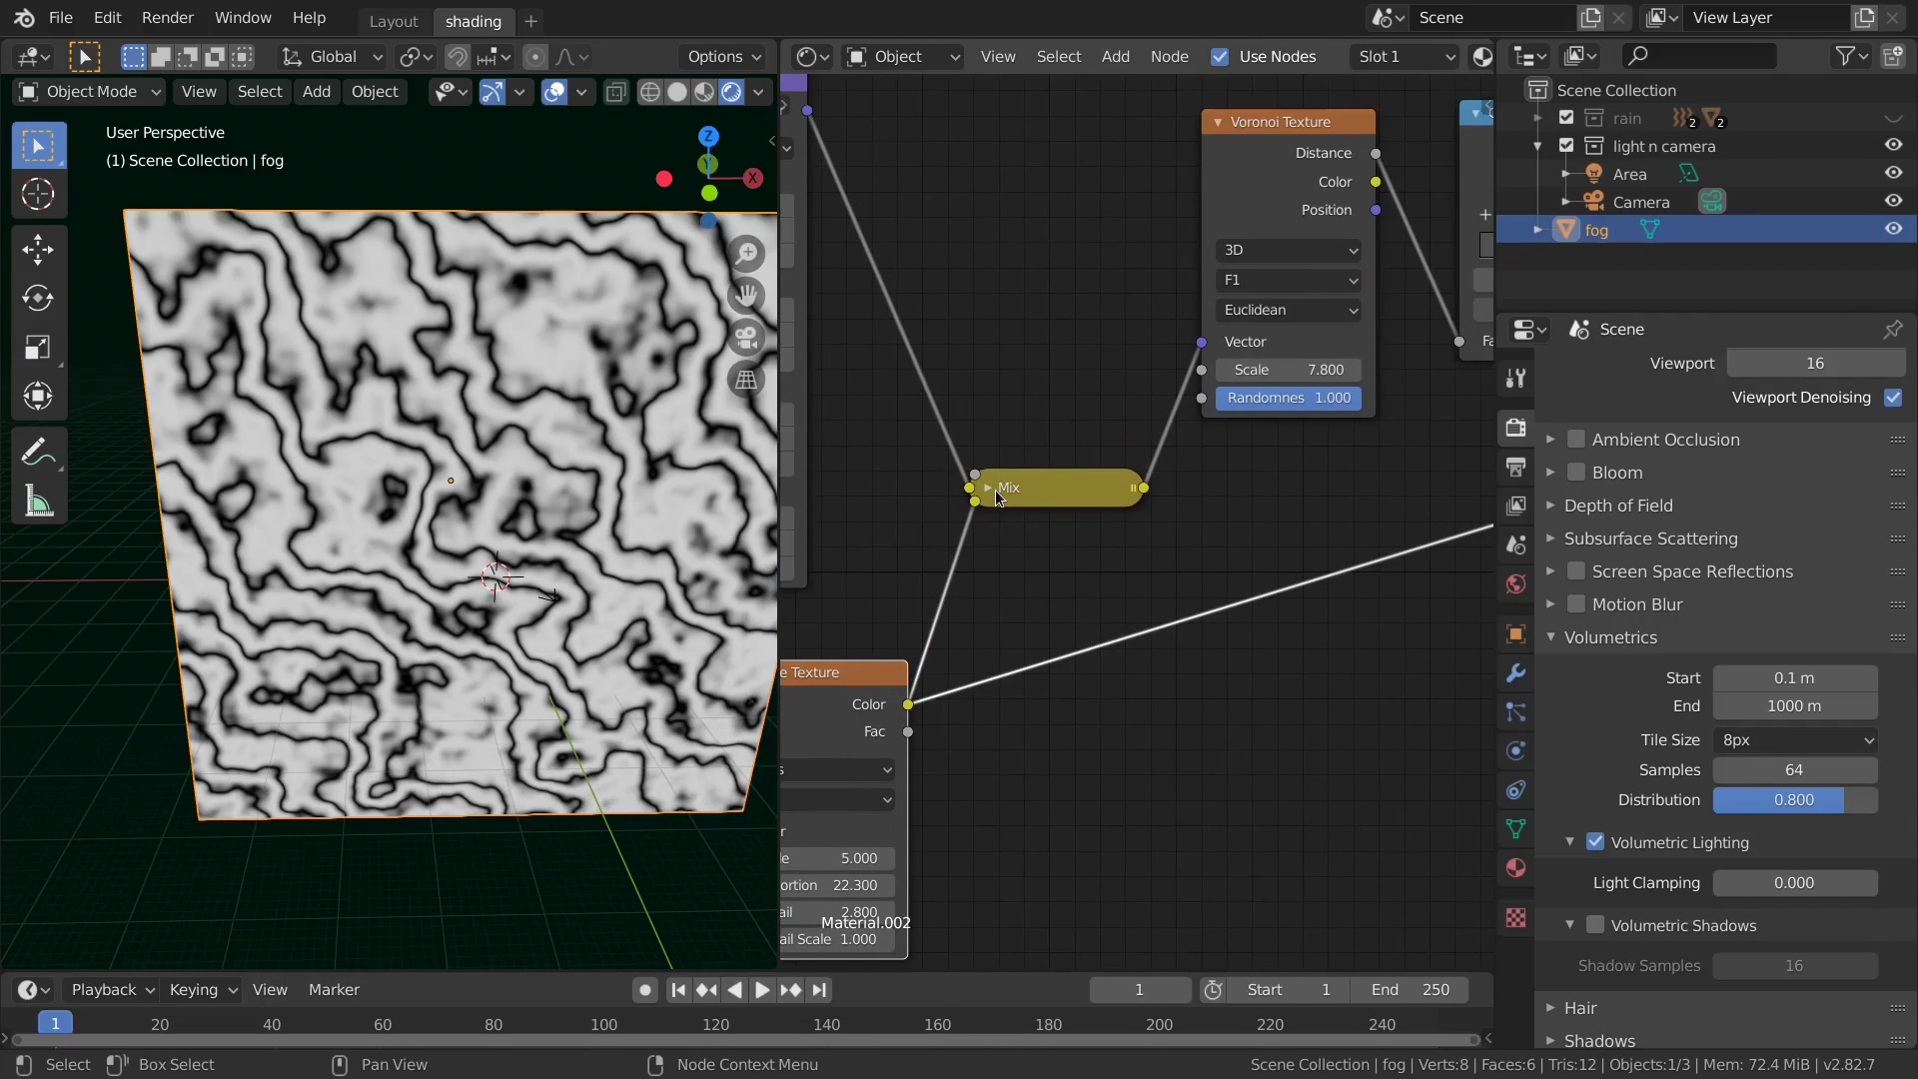
pyautogui.scroll(1, 1261, 388)
pyautogui.moveTo(1298, 435); pyautogui.dragTo(843, 451, button='middle')
pyautogui.scroll(-6, 917, 453)
pyautogui.keyDown('ctrl'); pyautogui.keyDown('shift'); pyautogui.click(1149, 314); pyautogui.keyUp('shift'); pyautogui.keyUp('ctrl')
pyautogui.moveTo(949, 543); pyautogui.dragTo(1302, 527, button='middle')
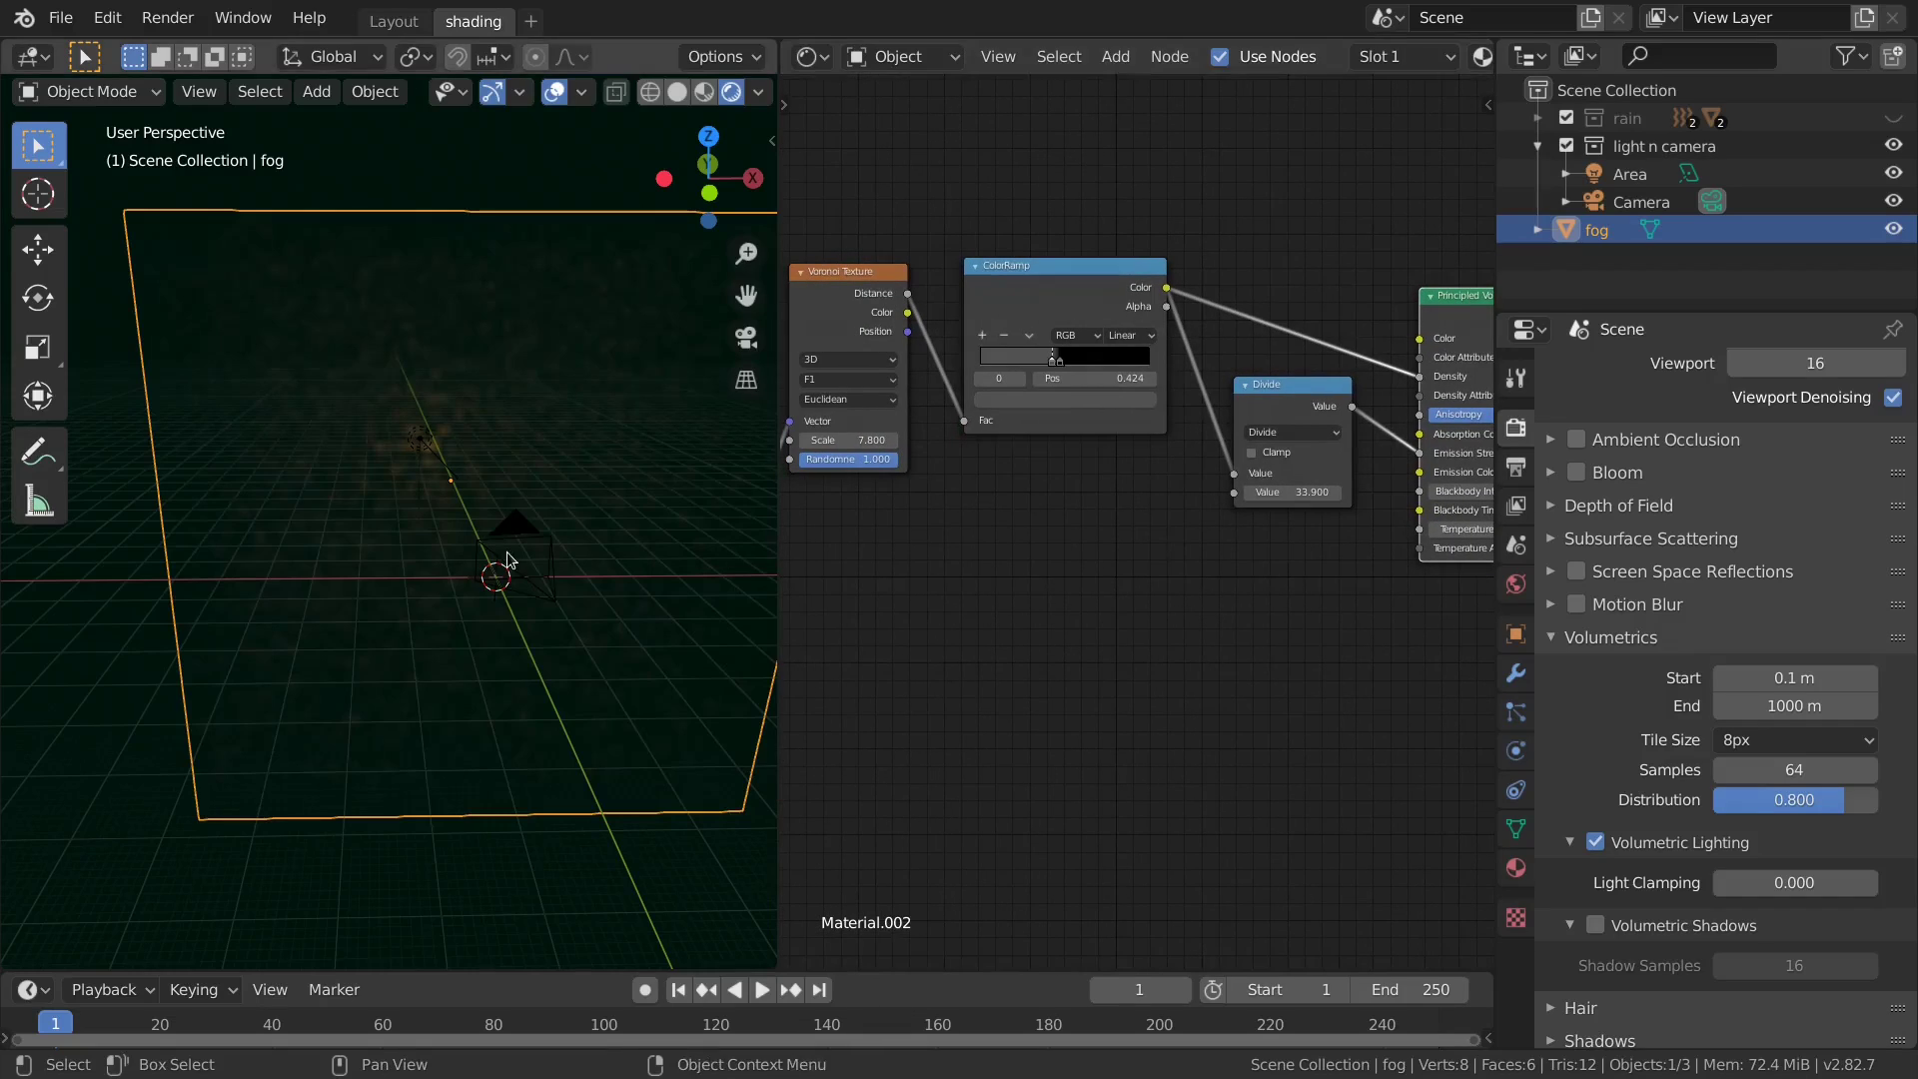
pyautogui.press('KP_0')
pyautogui.scroll(3, 489, 539)
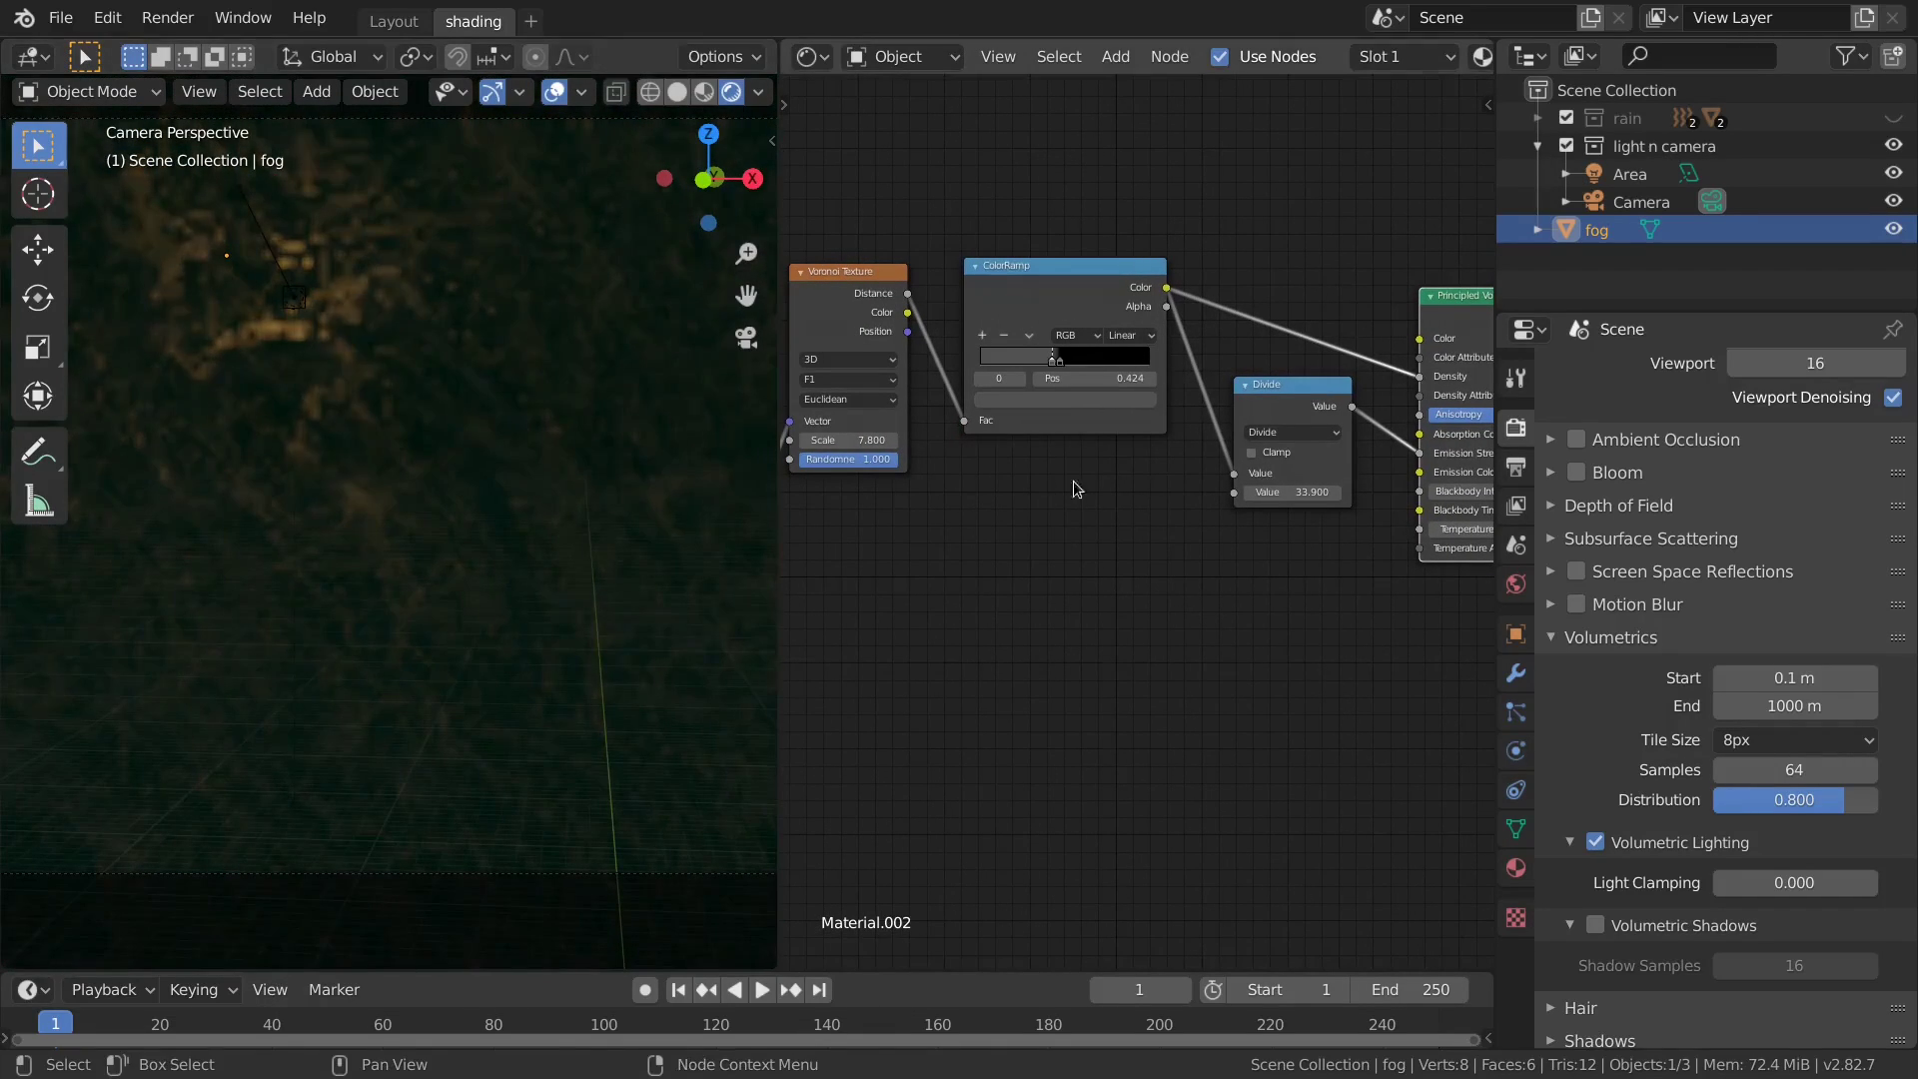
# Expand the collapsed Mix node and place it between the Mapping and Voronoi Texture nodes.
pyautogui.moveTo(1073, 482); pyautogui.dragTo(1257, 503, button='middle')
pyautogui.scroll(2, 1255, 450)
pyautogui.scroll(1, 1255, 447)
pyautogui.moveTo(978, 472); pyautogui.dragTo(1313, 450, button='middle')
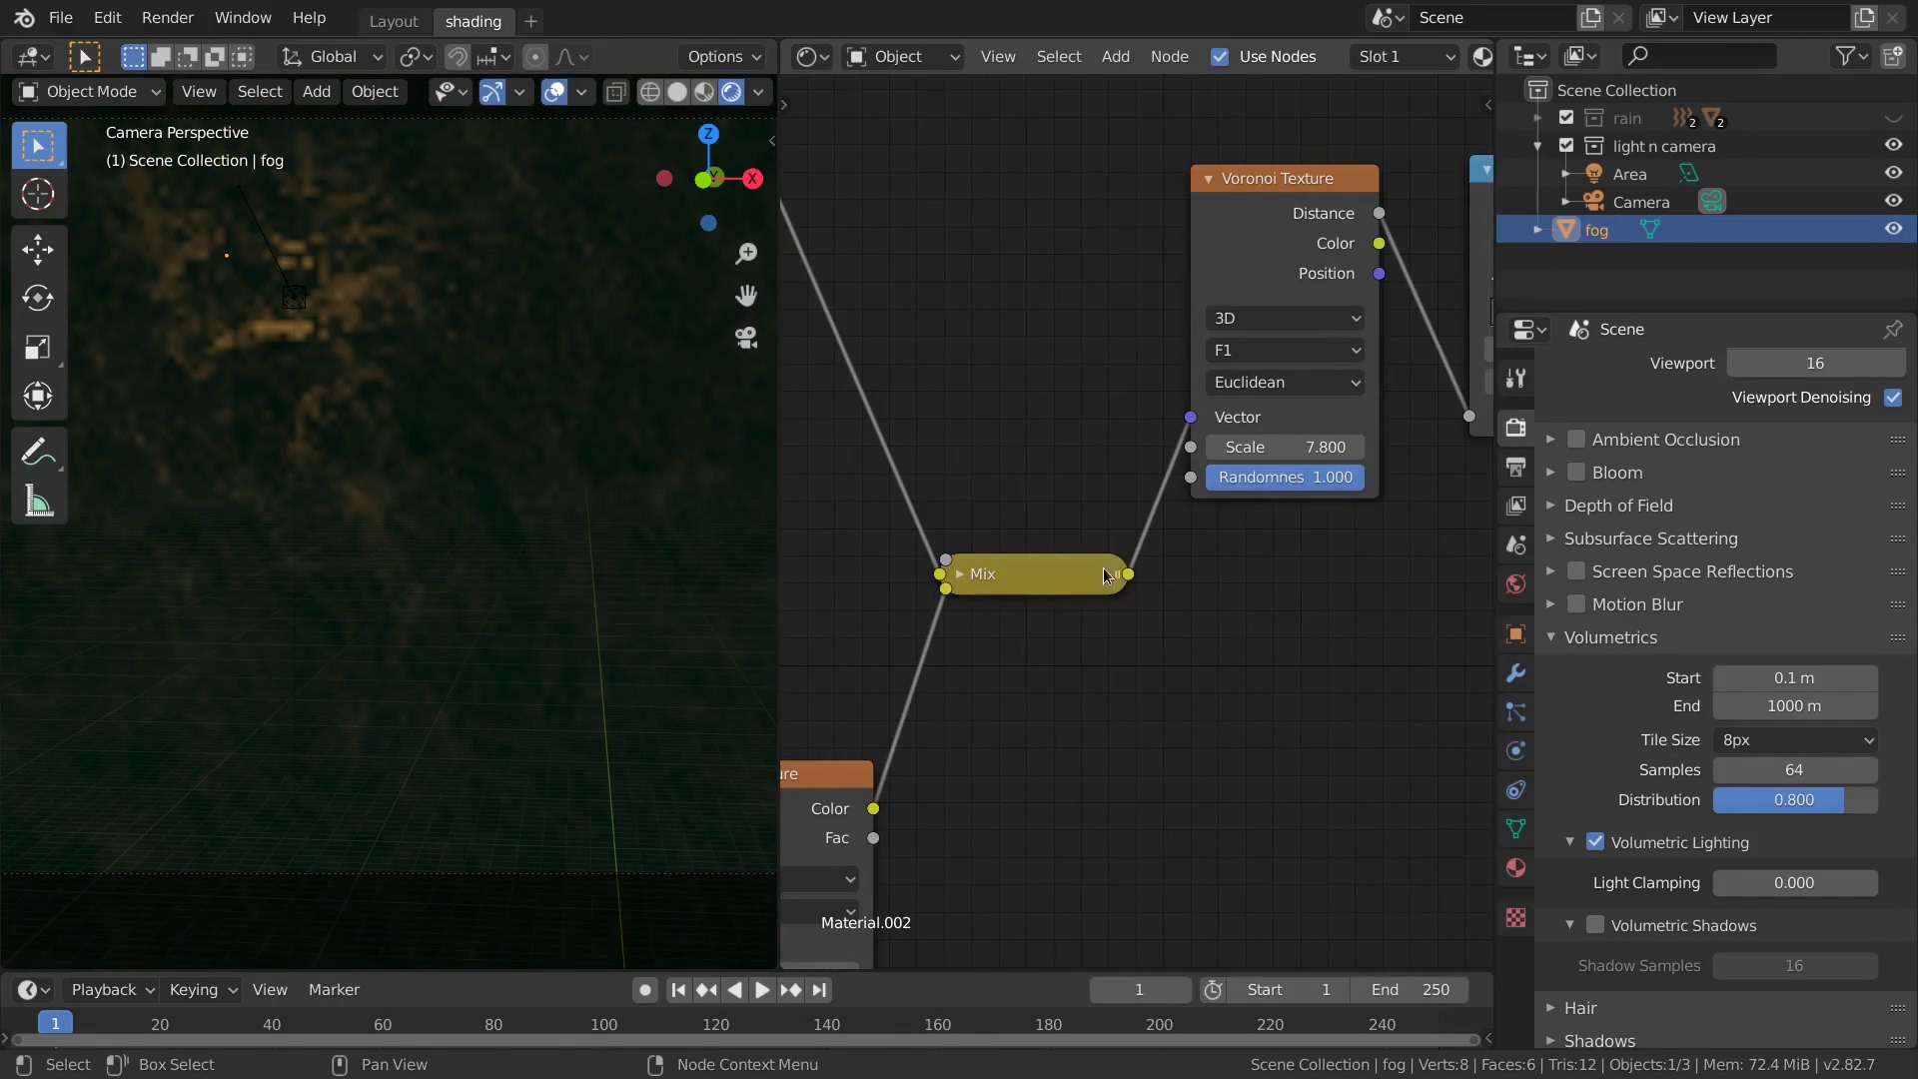
pyautogui.click(955, 574)
pyautogui.scroll(-5, 1030, 605)
pyautogui.moveTo(1029, 605); pyautogui.dragTo(991, 484)
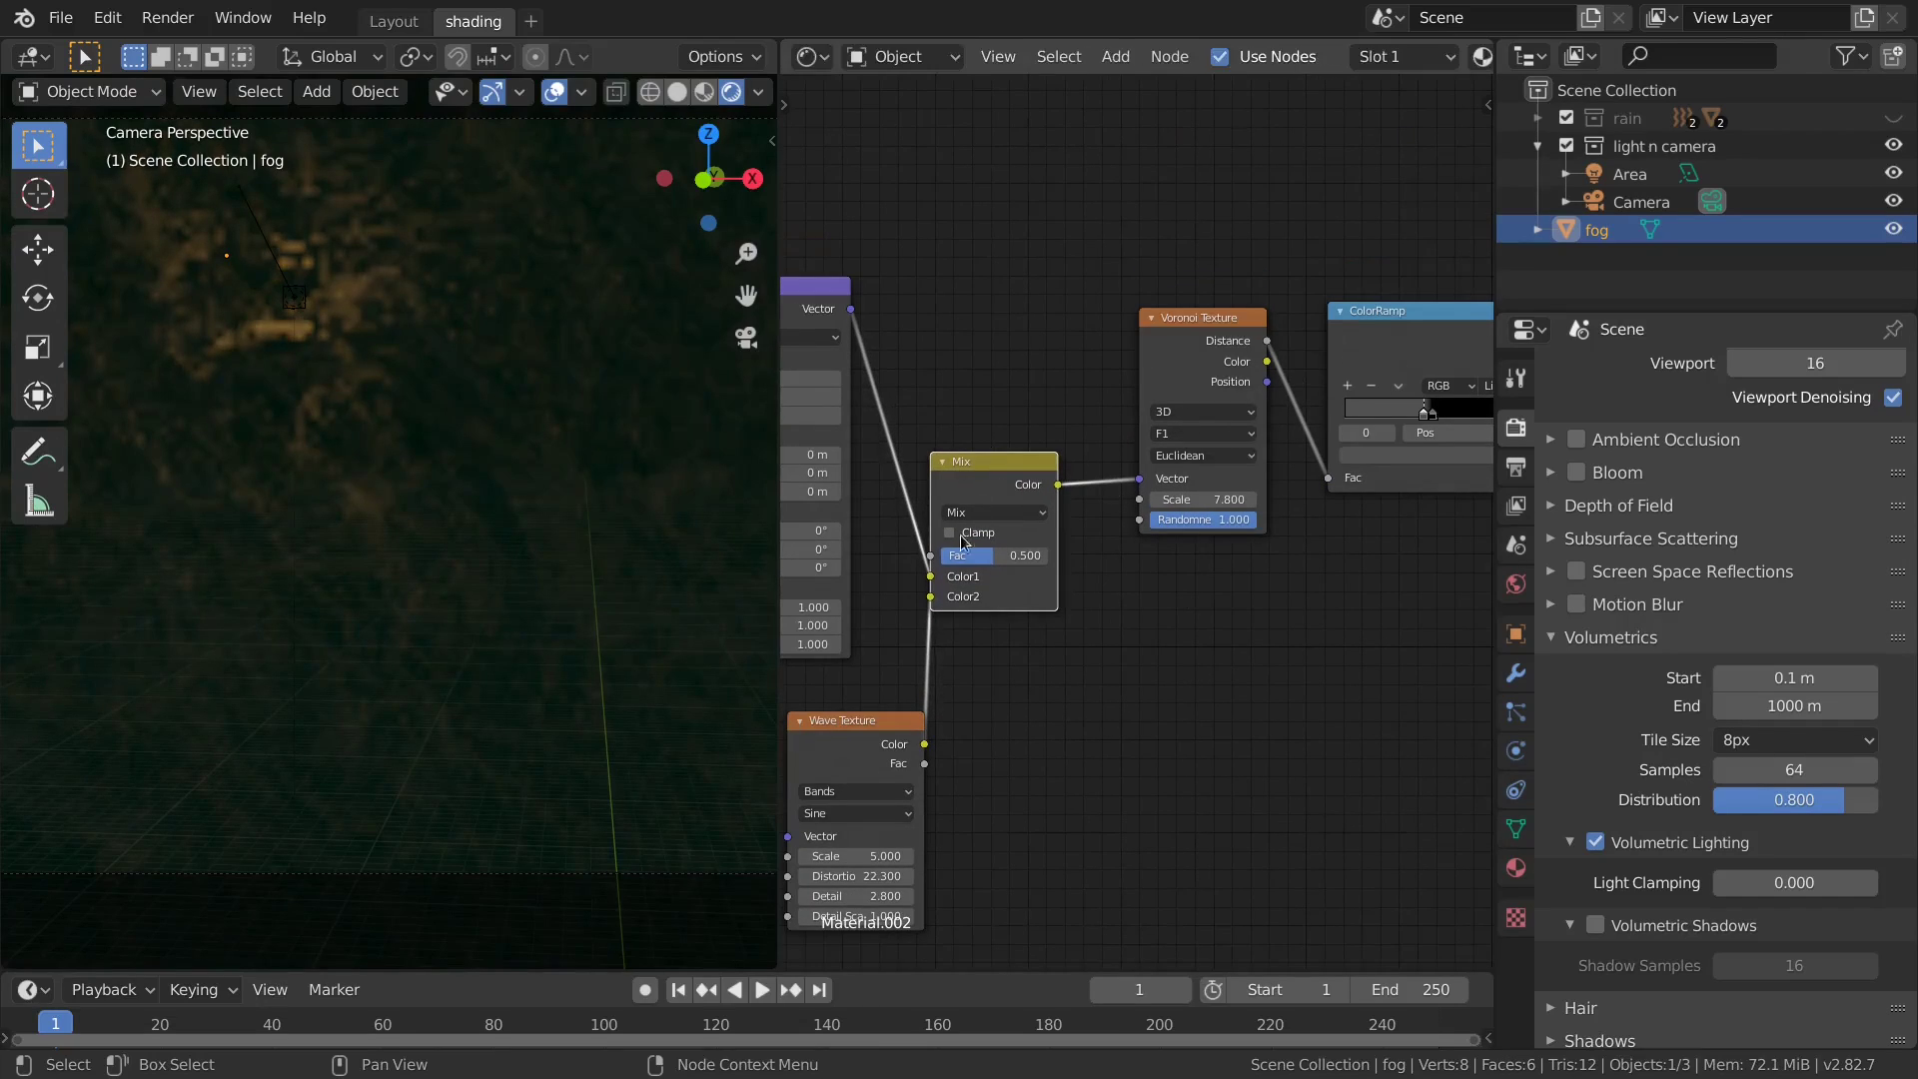
# Reposition the Wave Texture node and lower the Mix node's Fac to 0.004.
pyautogui.moveTo(1065, 687); pyautogui.dragTo(1275, 586, button='middle')
pyautogui.moveTo(1075, 625); pyautogui.dragTo(989, 647)
pyautogui.moveTo(1374, 309); pyautogui.dragTo(1246, 372, button='middle')
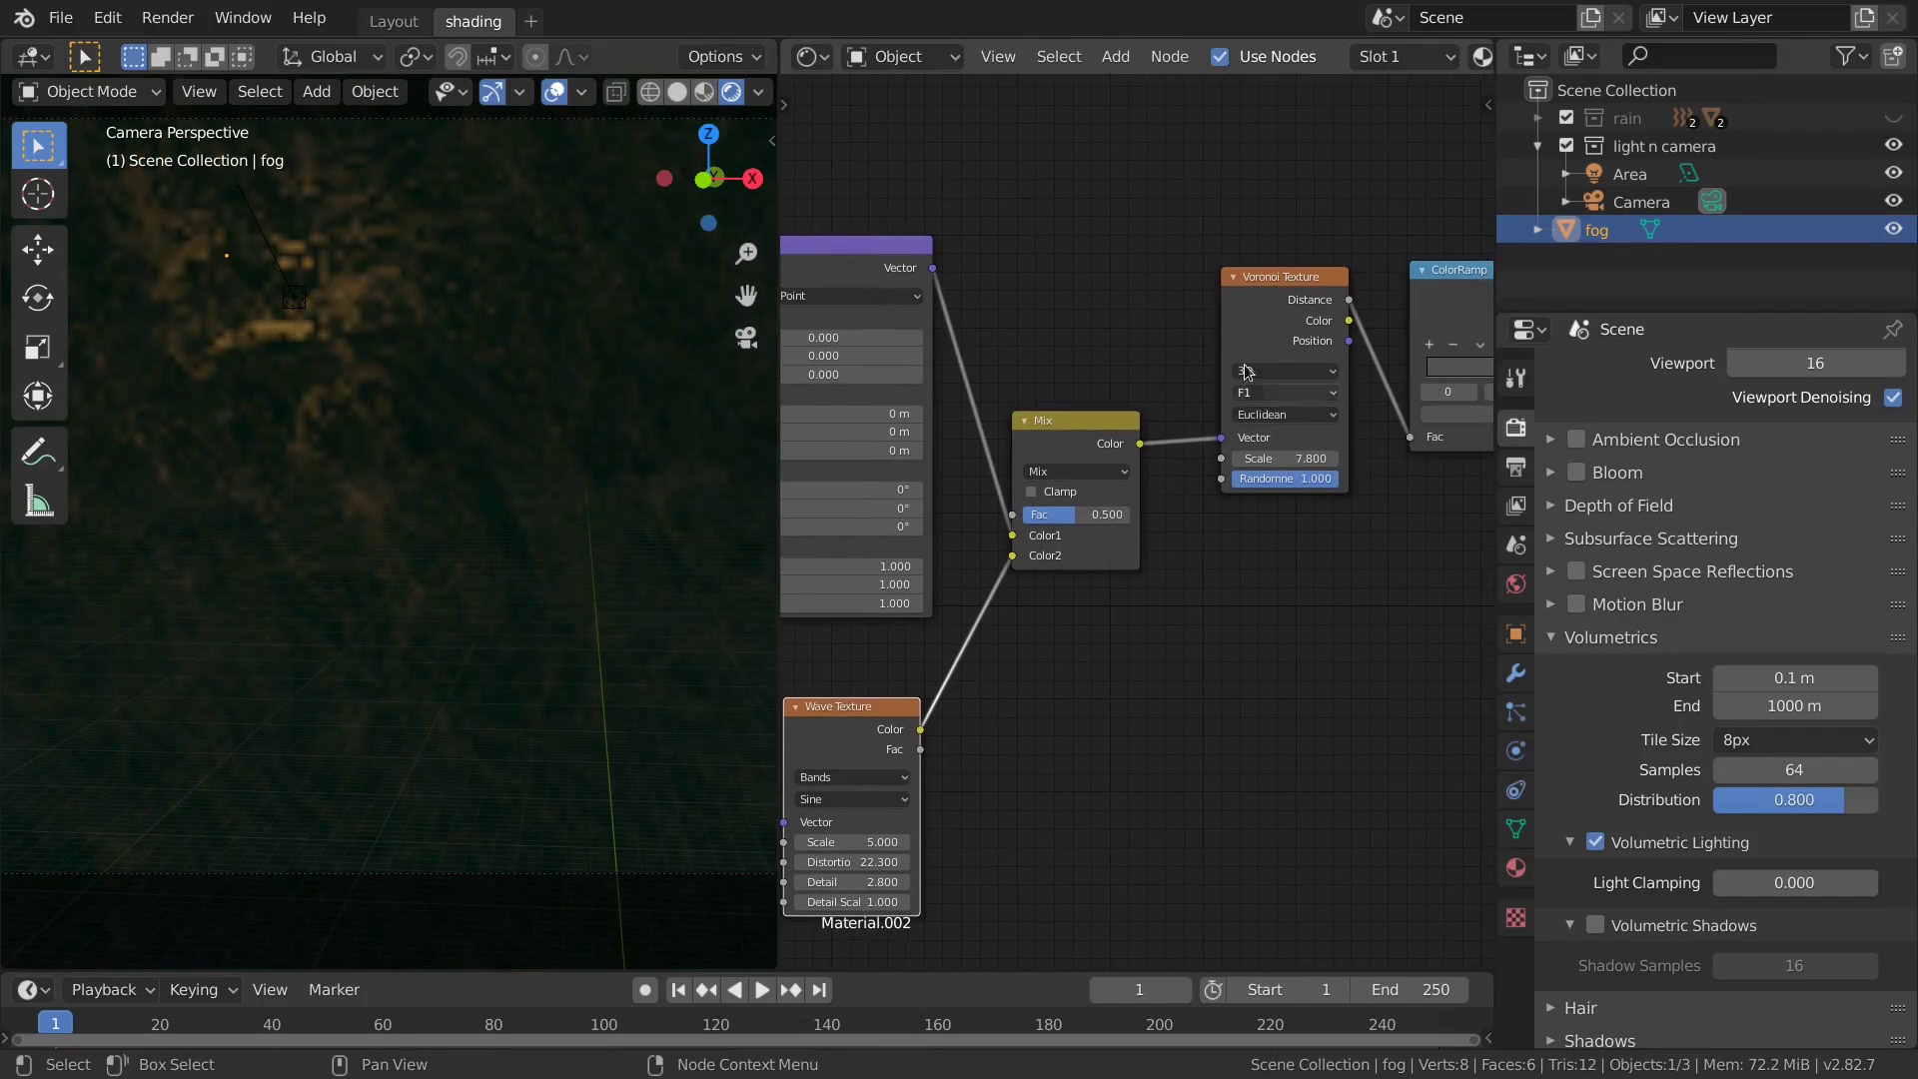
pyautogui.scroll(5, 983, 514)
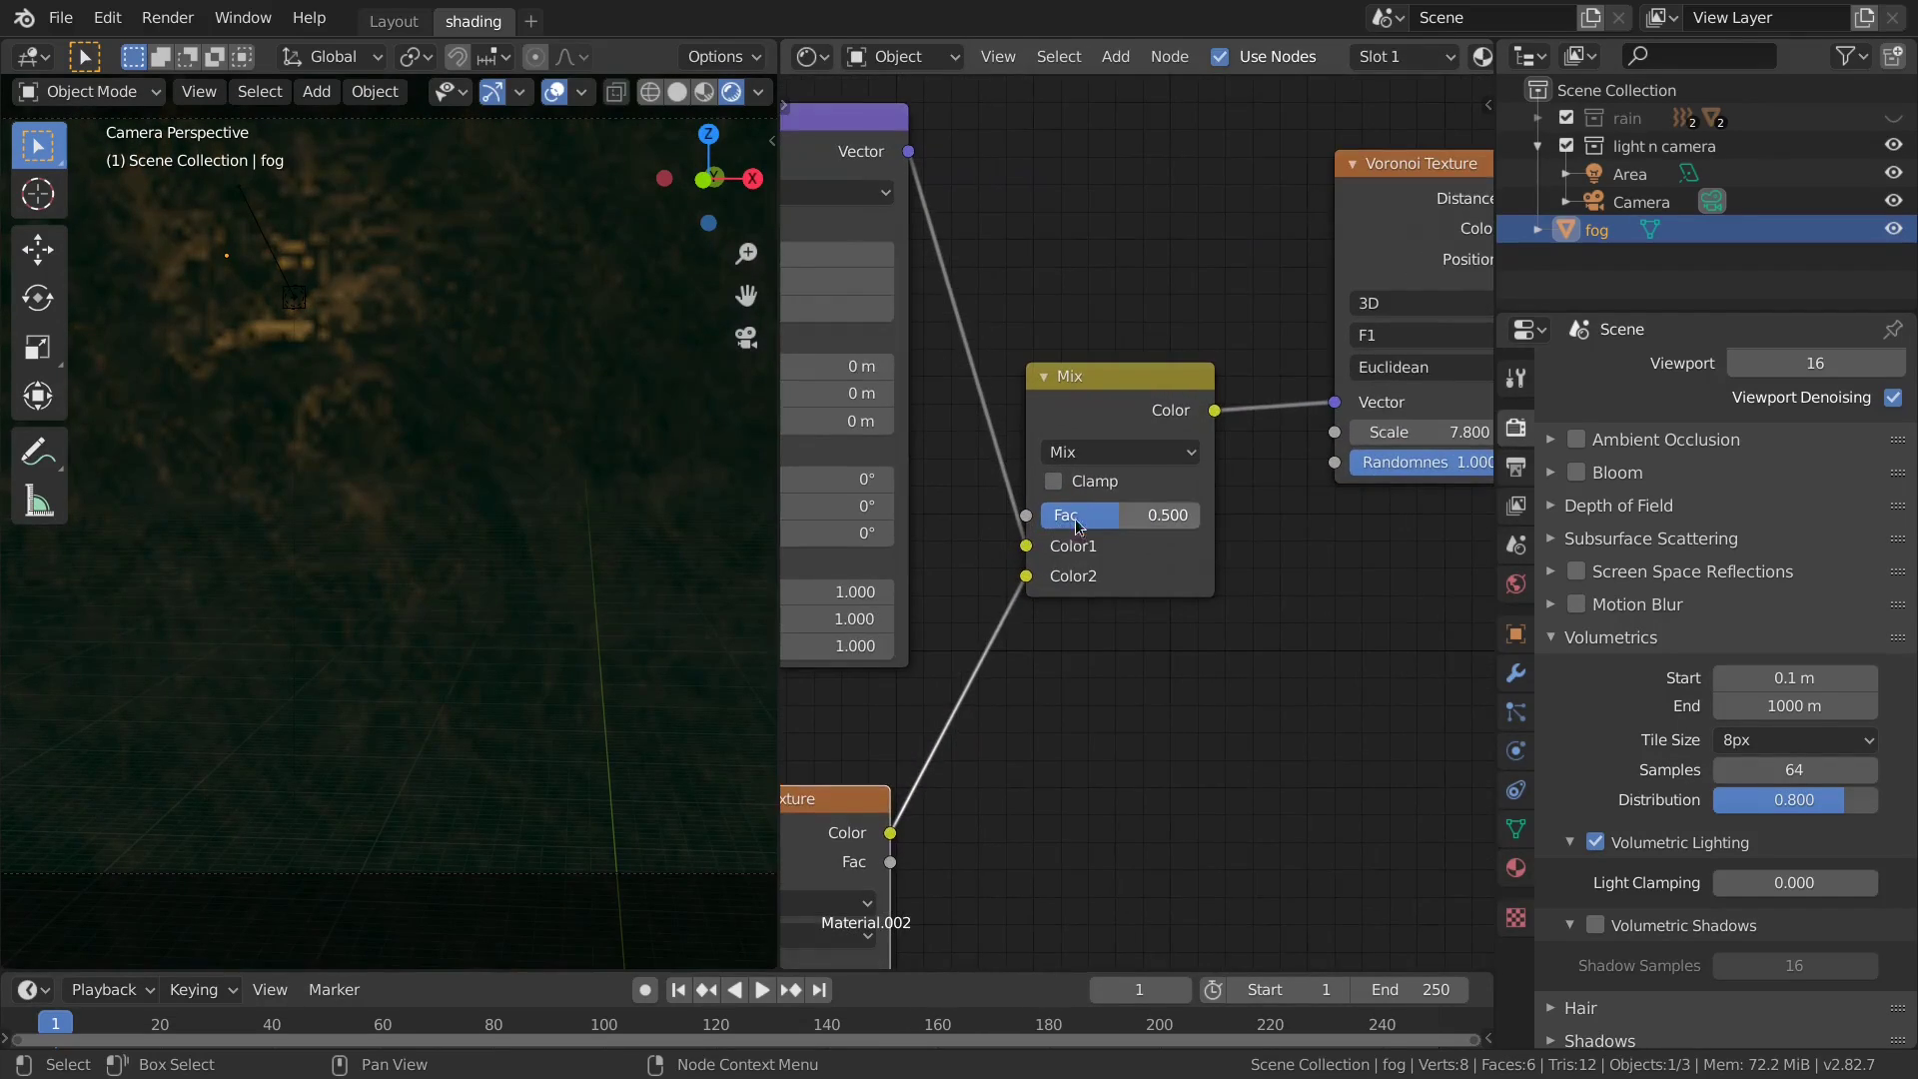
pyautogui.moveTo(1075, 519); pyautogui.dragTo(995, 518)
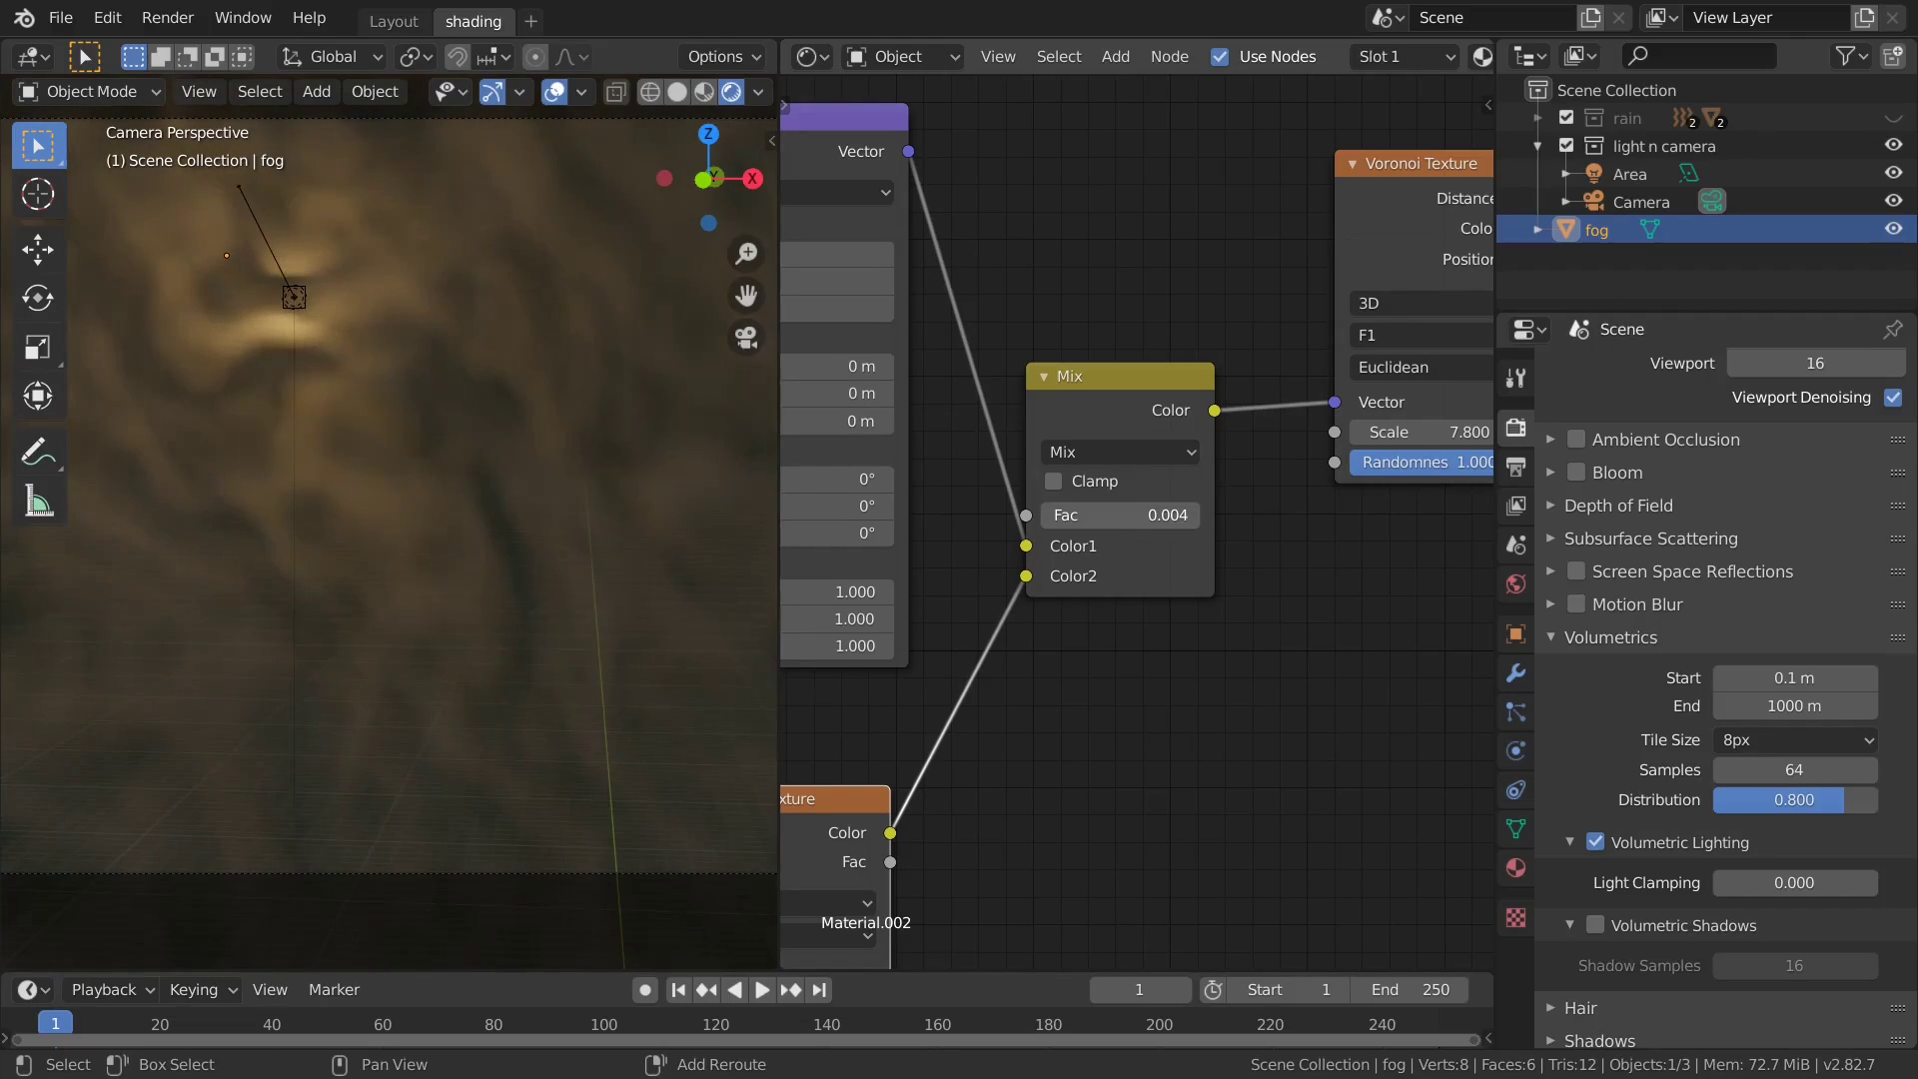
# Show the Principled Volume as the material output and inspect the whole fog box from outside the camera.
pyautogui.scroll(-7, 1164, 551)
pyautogui.moveTo(1330, 555); pyautogui.dragTo(1139, 592, button='middle')
pyautogui.scroll(-7, 1227, 591)
pyautogui.scroll(3, 1053, 535)
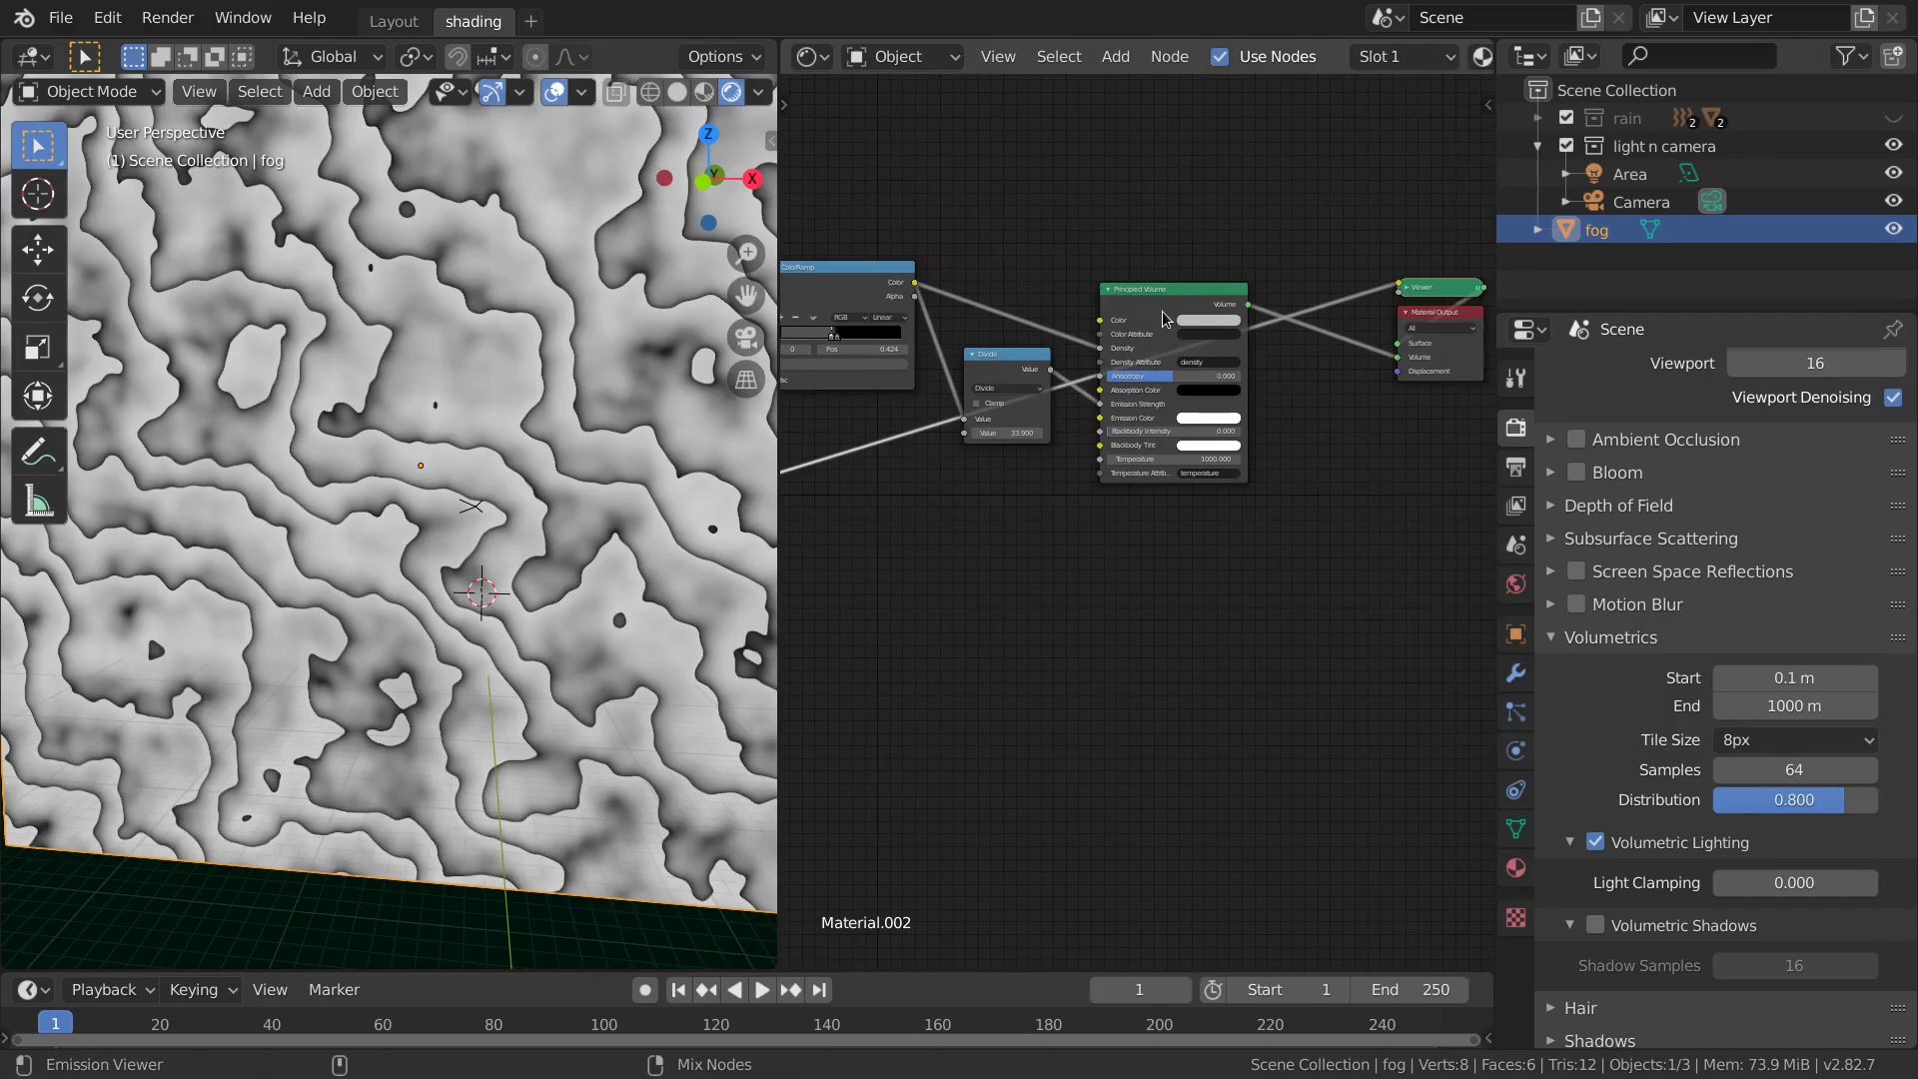
pyautogui.keyDown('ctrl'); pyautogui.keyDown('shift'); pyautogui.click(1162, 312); pyautogui.keyUp('shift'); pyautogui.keyUp('ctrl')
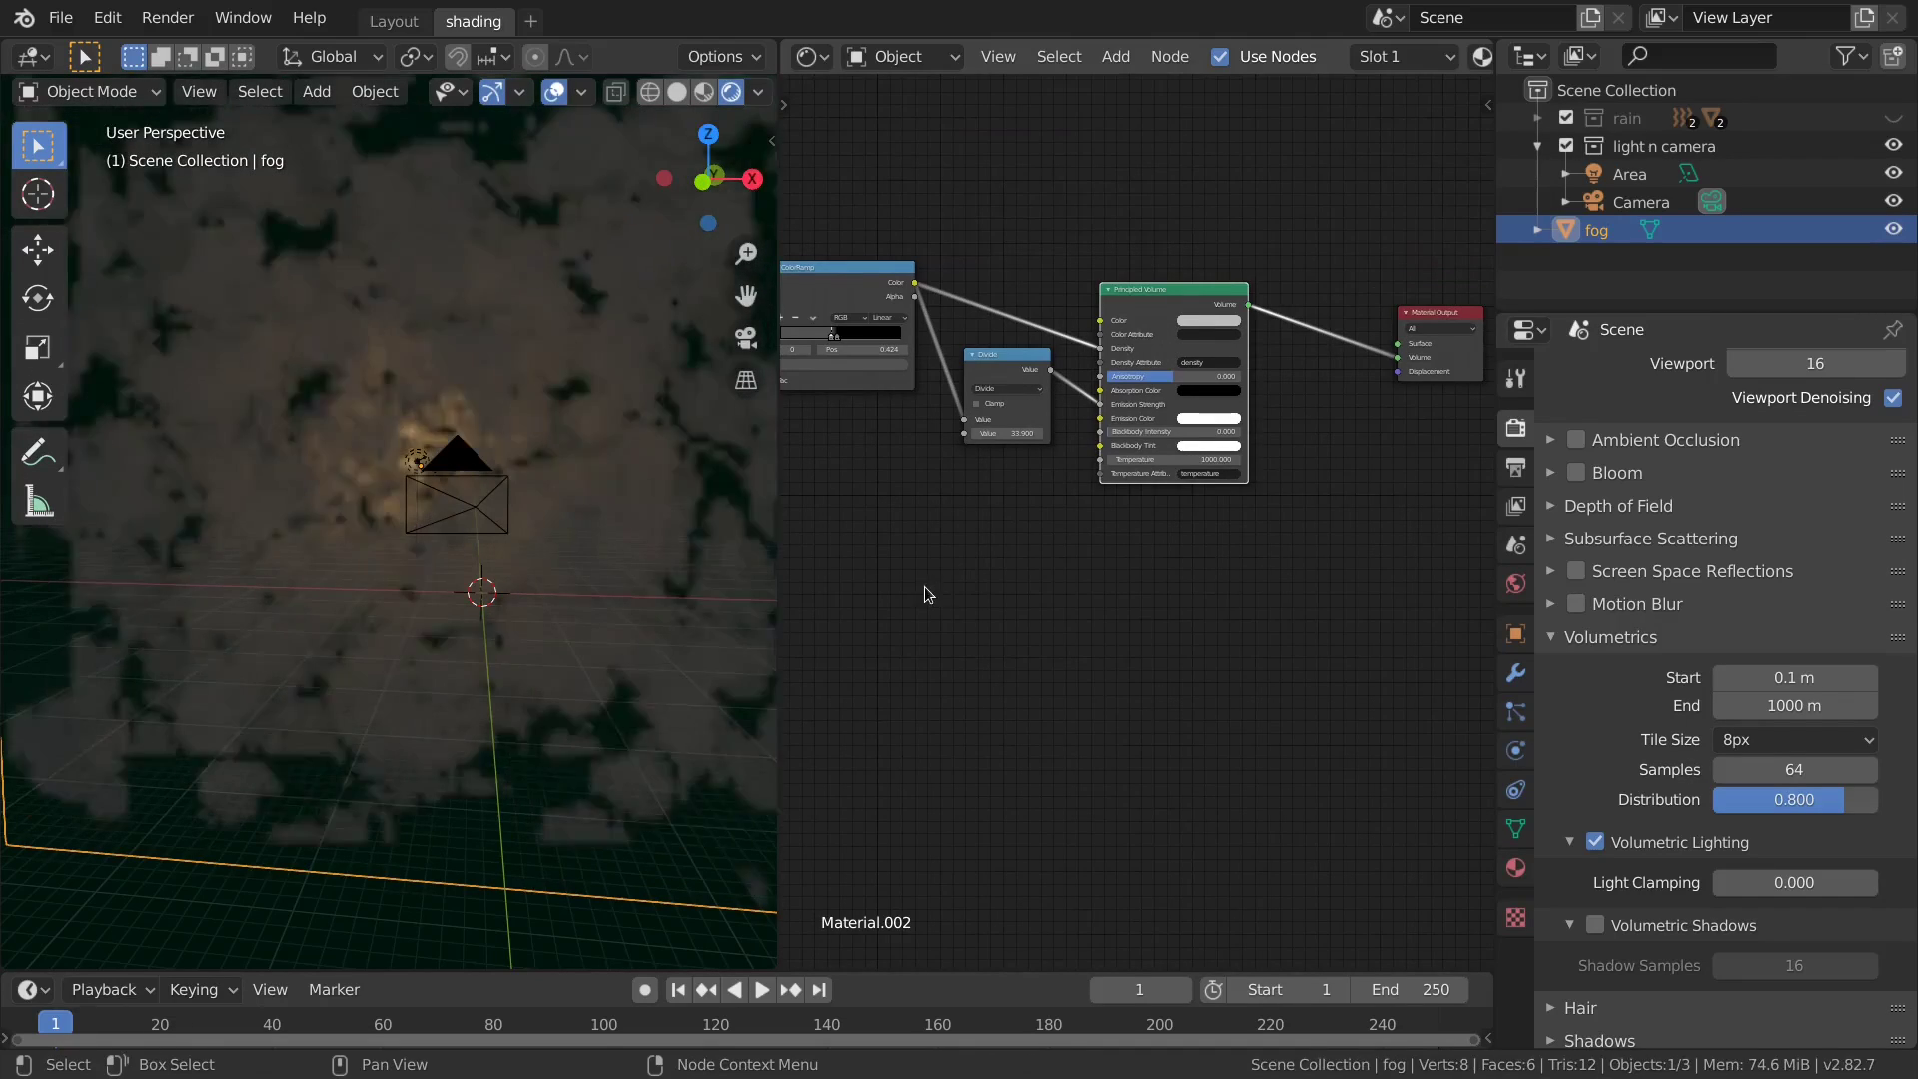
# Return to the camera view and set the Wave Texture's Detail Scale to 2.480 and Detail to 2.230.
pyautogui.moveTo(925, 588); pyautogui.dragTo(1362, 556, button='middle')
pyautogui.moveTo(942, 574); pyautogui.dragTo(1103, 582, button='middle')
pyautogui.scroll(1, 1103, 583)
pyautogui.moveTo(585, 492)
pyautogui.mouseDown(button='middle')
pyautogui.moveTo(465, 490)
pyautogui.moveTo(555, 493)
pyautogui.mouseUp(button='middle')
pyautogui.press('KP_0')
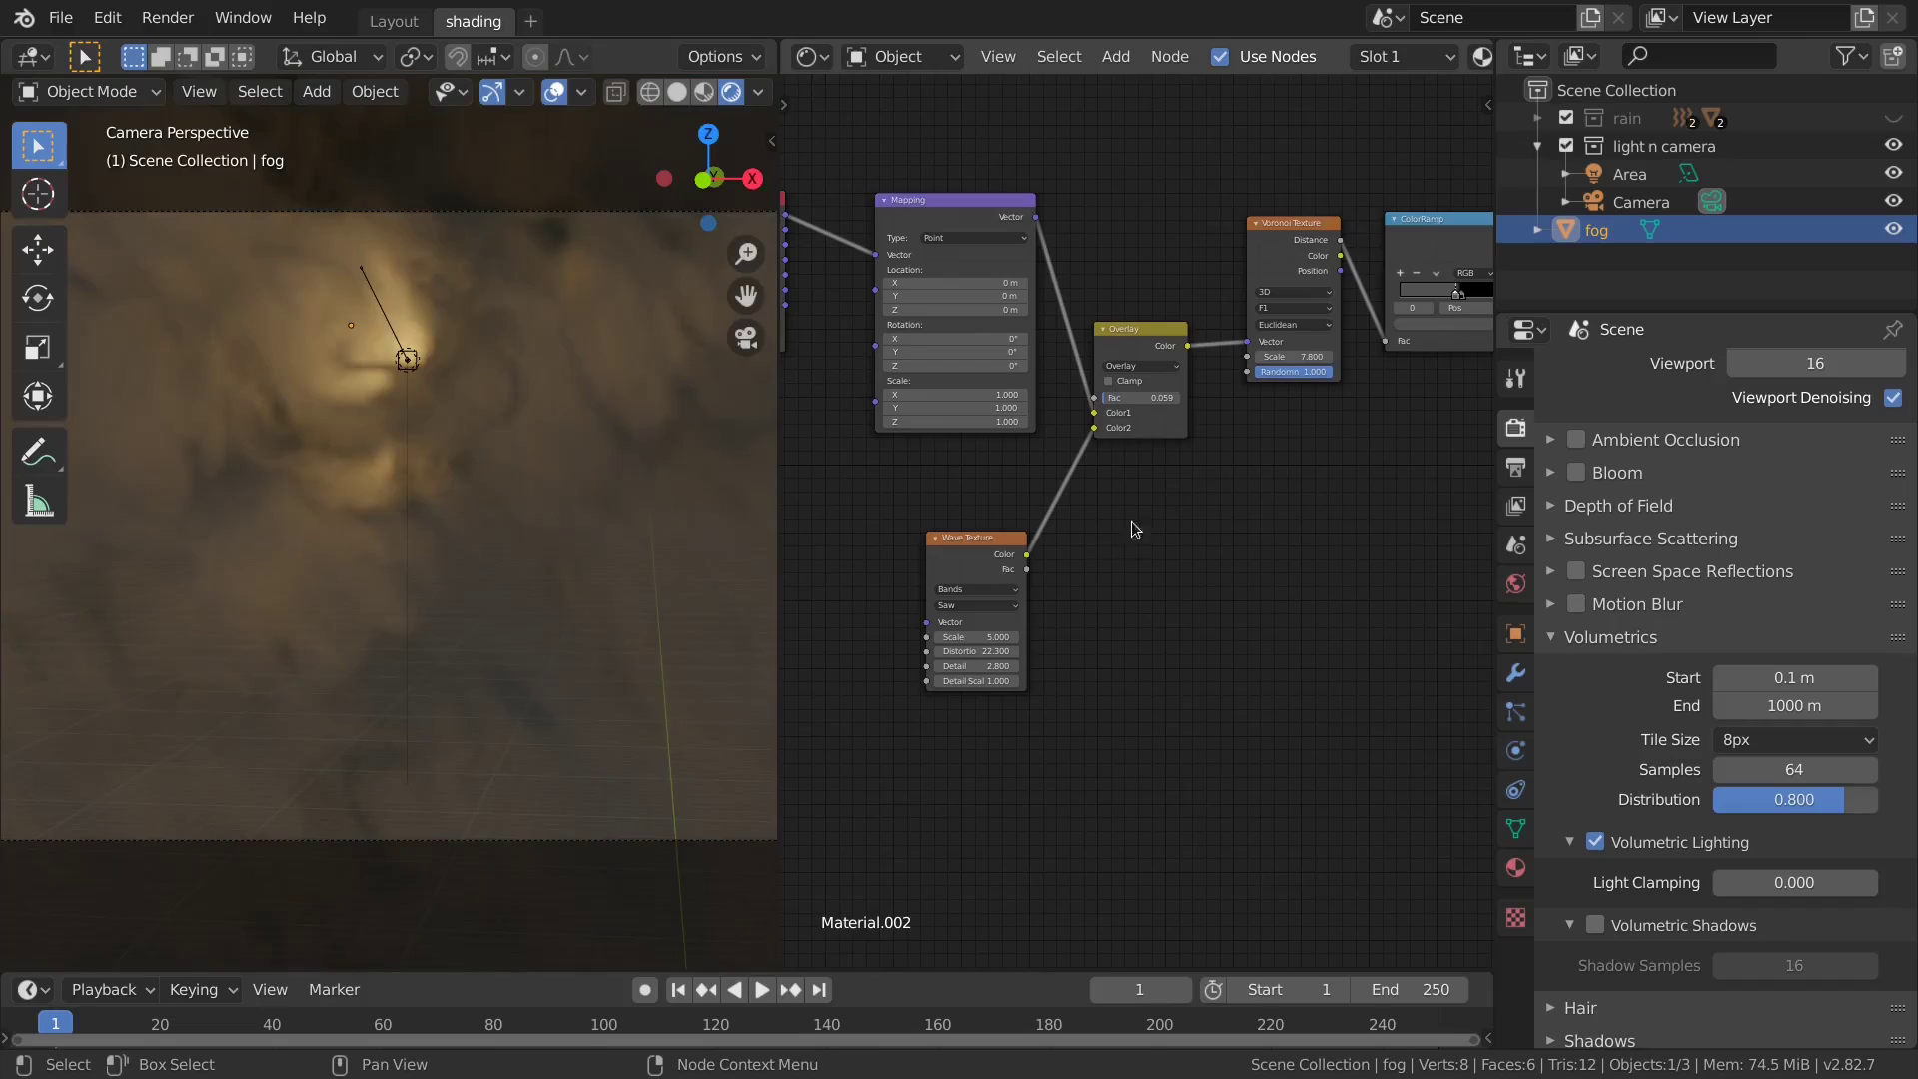
pyautogui.scroll(4, 999, 650)
pyautogui.scroll(2, 1051, 707)
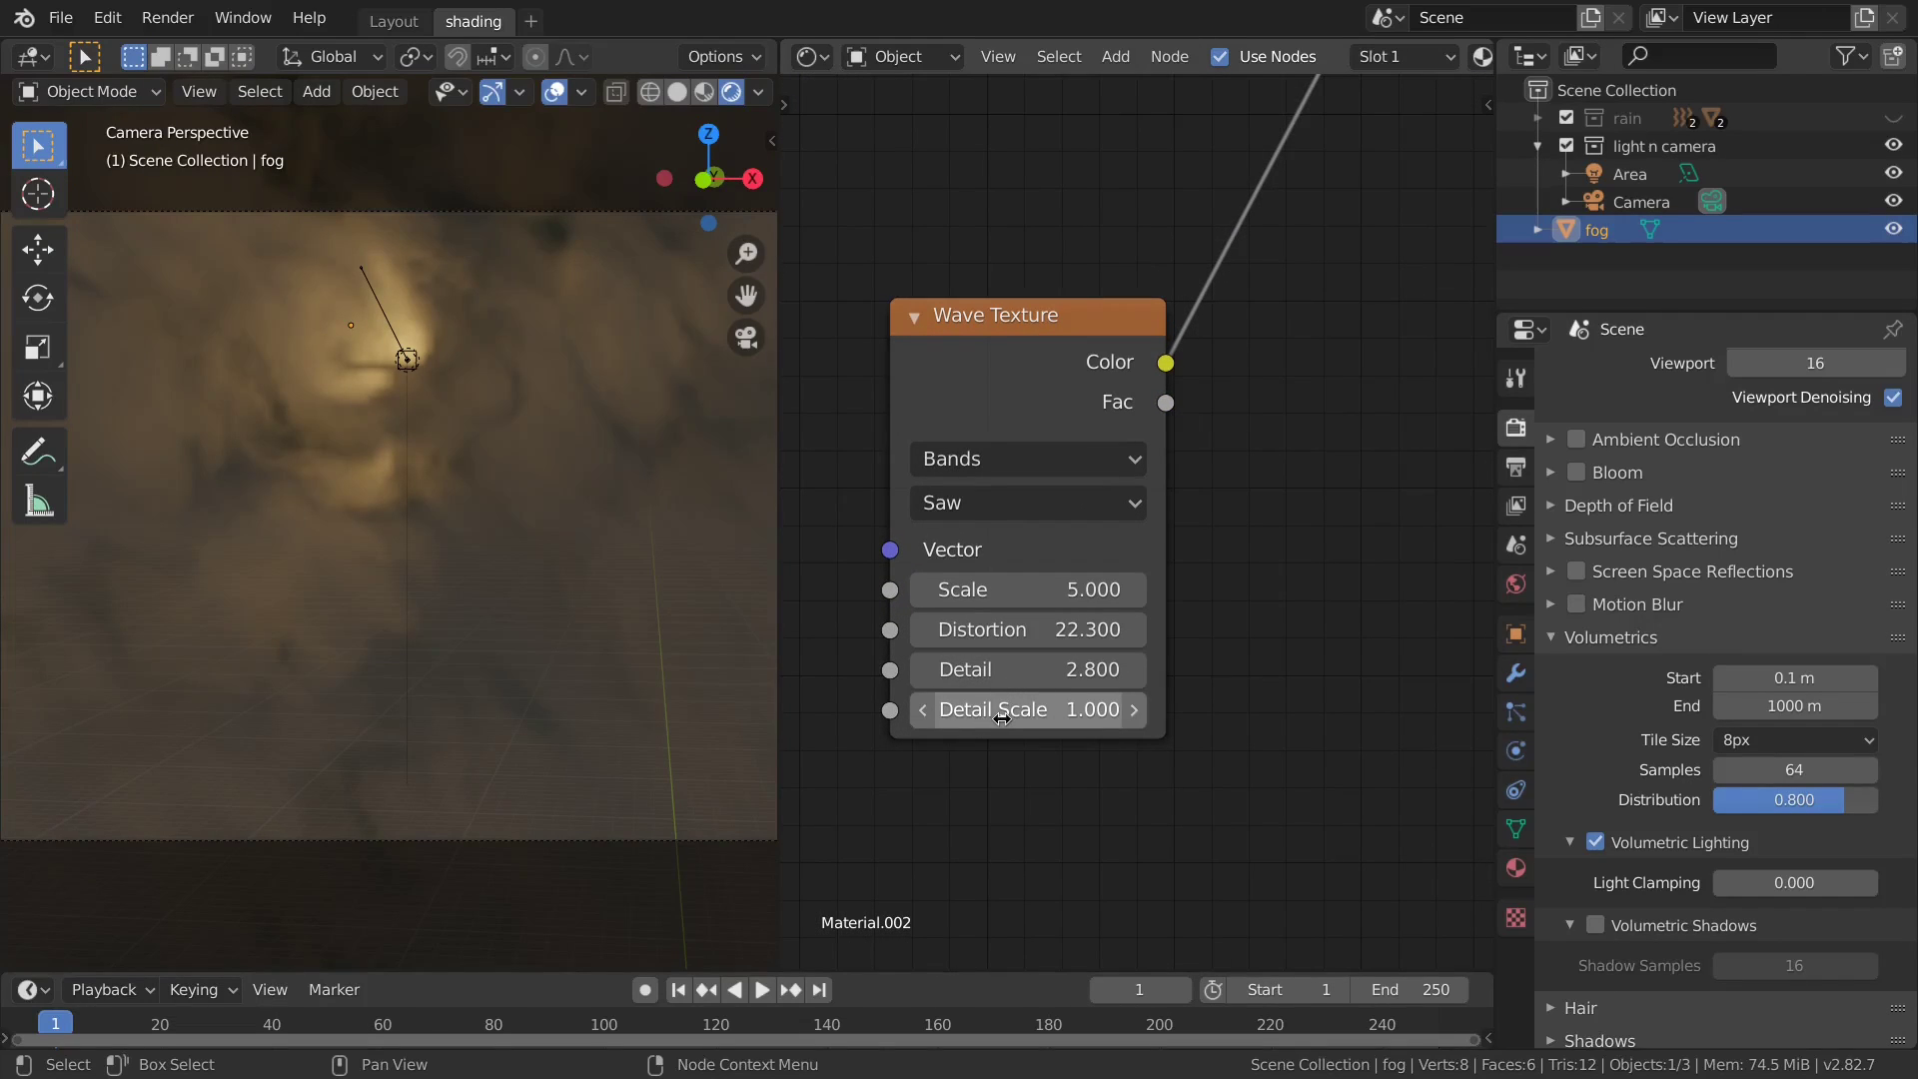
pyautogui.moveTo(1001, 716); pyautogui.dragTo(972, 669)
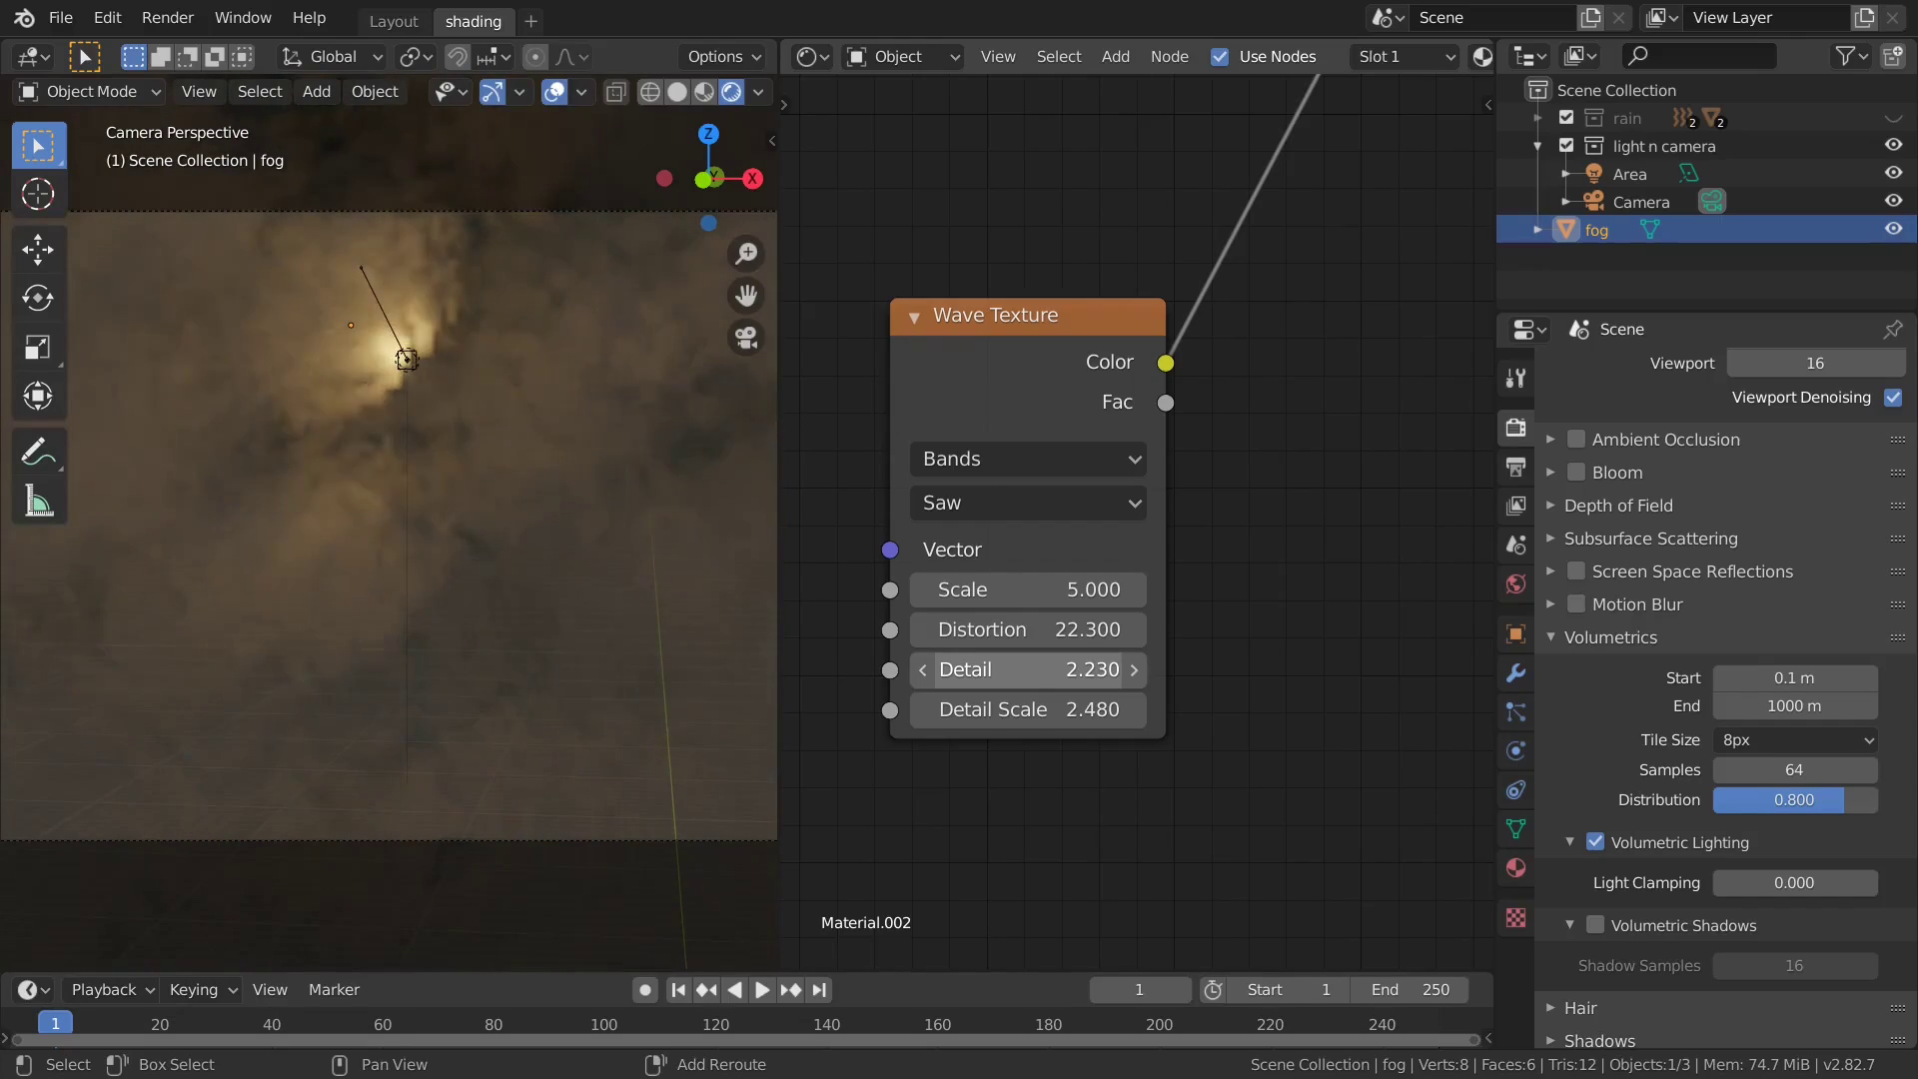
# Spread the stops of the ColorRamp after the Voronoi Texture, with gray at 0.232 and black at 0.470.
pyautogui.scroll(-6, 1147, 500)
pyautogui.moveTo(1147, 500); pyautogui.dragTo(883, 637, button='middle')
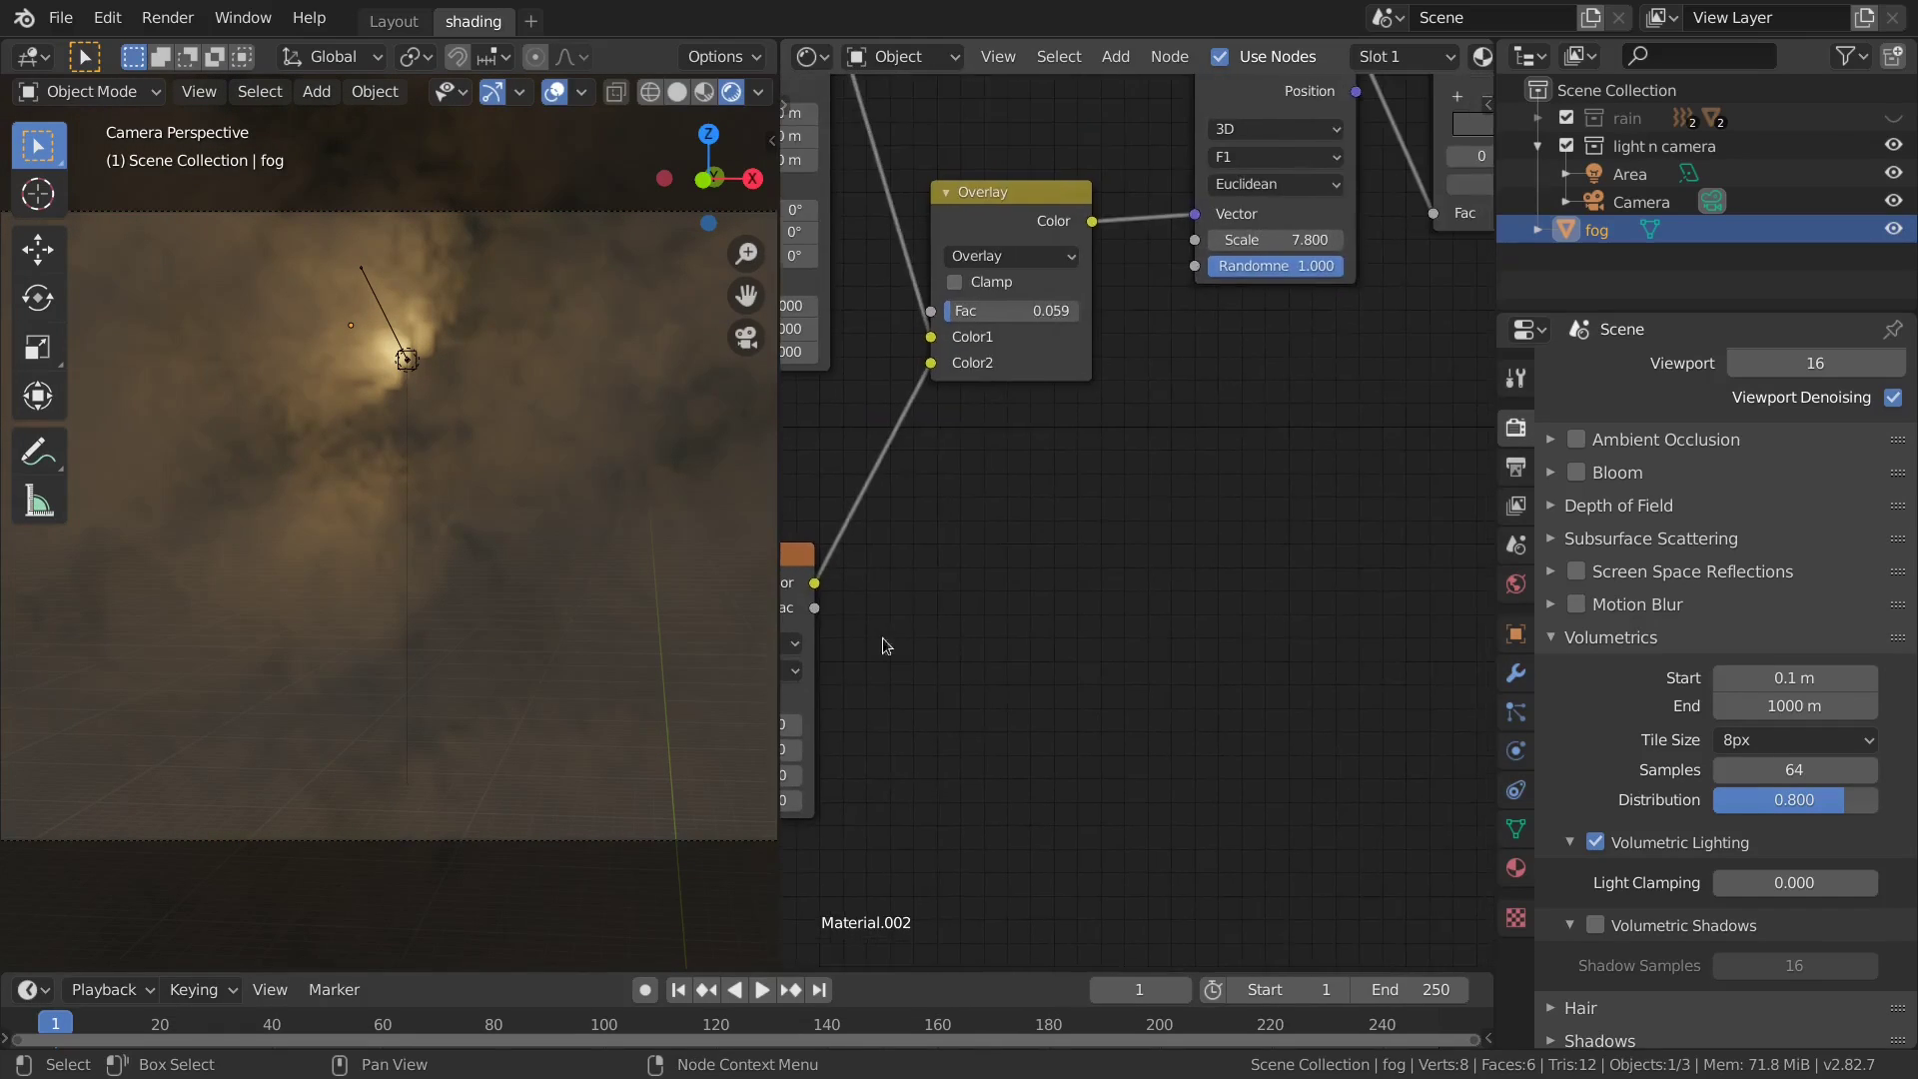
pyautogui.scroll(-4, 938, 549)
pyautogui.moveTo(937, 548); pyautogui.dragTo(813, 698, button='middle')
pyautogui.scroll(6, 1100, 390)
pyautogui.moveTo(1237, 436); pyautogui.dragTo(1023, 488, button='middle')
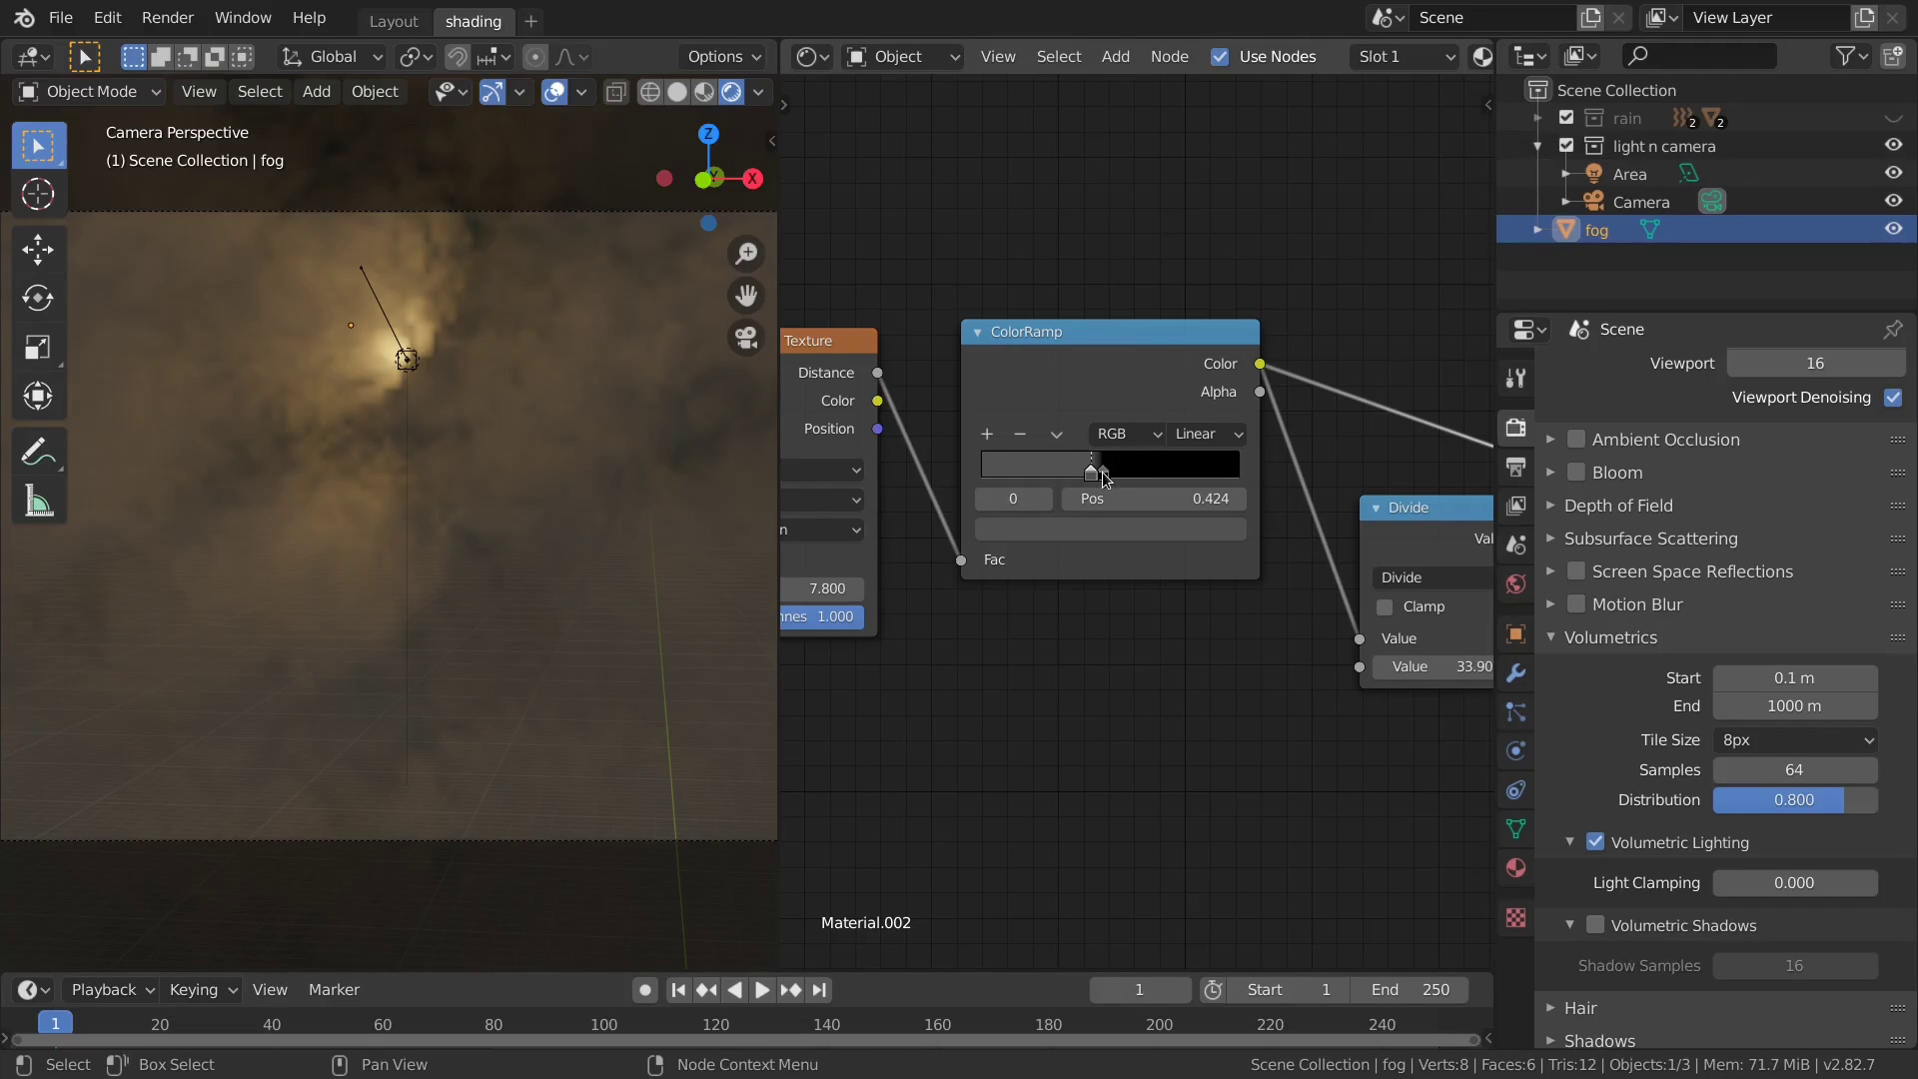
pyautogui.moveTo(1105, 480)
pyautogui.mouseDown()
pyautogui.moveTo(1112, 495)
pyautogui.moveTo(1042, 484)
pyautogui.moveTo(1090, 479)
pyautogui.mouseUp()
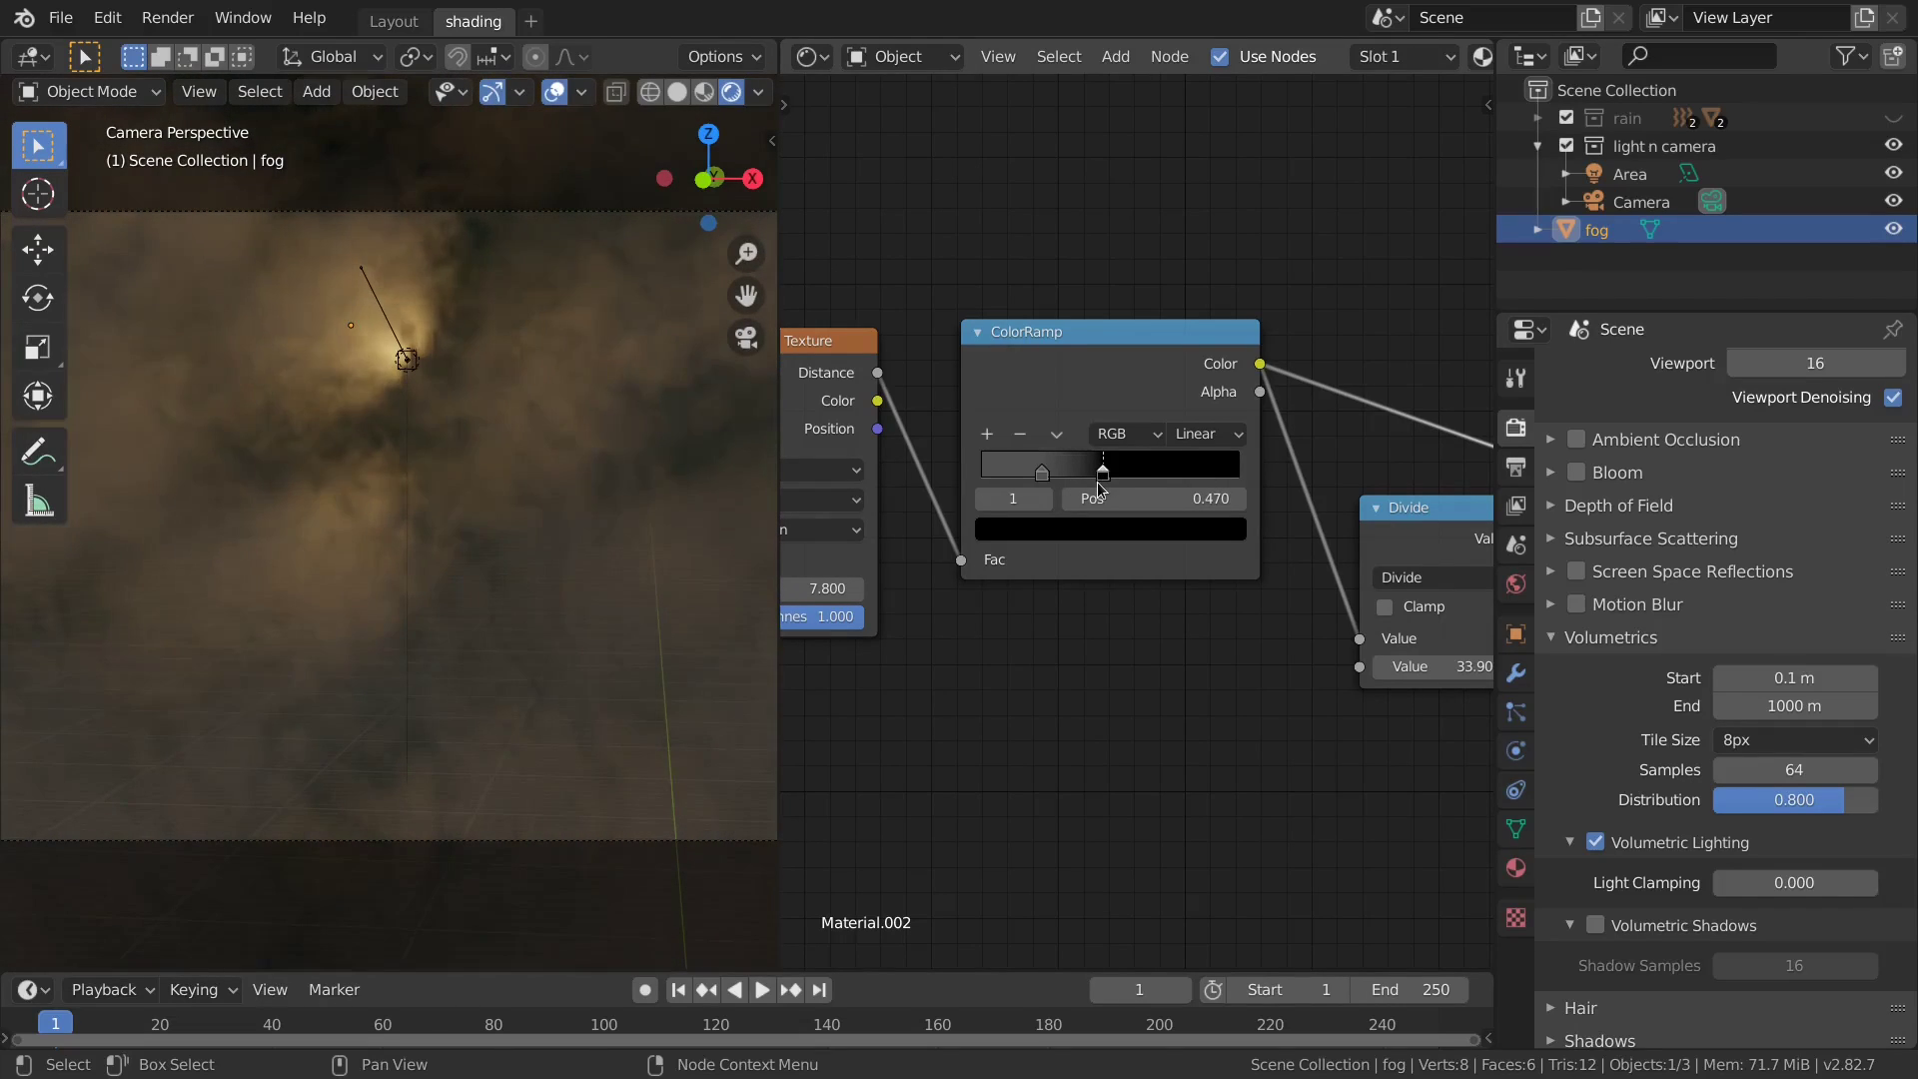
# Move the Wave Texture node farther from the Overlay node to make room for another node on their link.
pyautogui.moveTo(1036, 634); pyautogui.dragTo(1263, 591, button='middle')
pyautogui.scroll(-1, 1066, 635)
pyautogui.moveTo(851, 647); pyautogui.dragTo(1200, 582, button='middle')
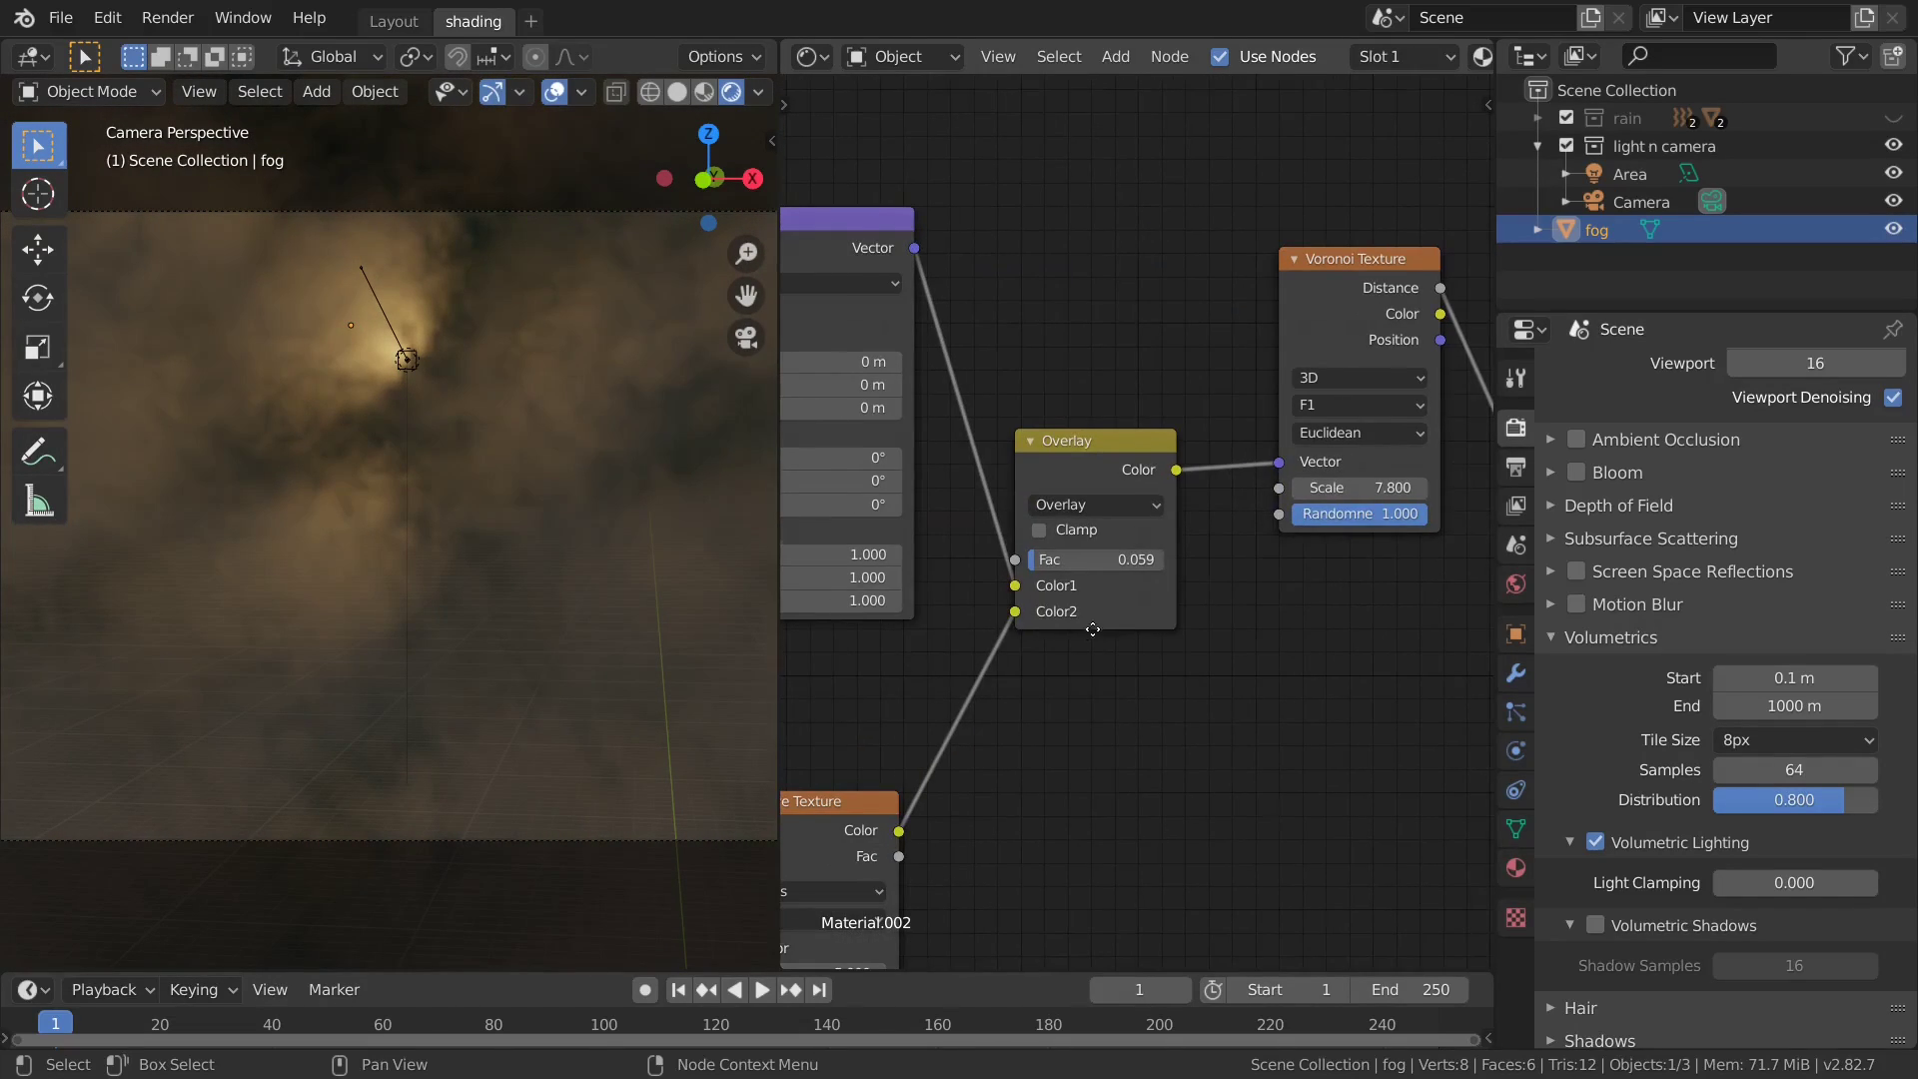
pyautogui.moveTo(1093, 629); pyautogui.dragTo(1257, 382, button='middle')
pyautogui.scroll(1, 1040, 664)
pyautogui.moveTo(1040, 663); pyautogui.dragTo(1141, 456, button='middle')
pyautogui.moveTo(1085, 364); pyautogui.dragTo(891, 369)
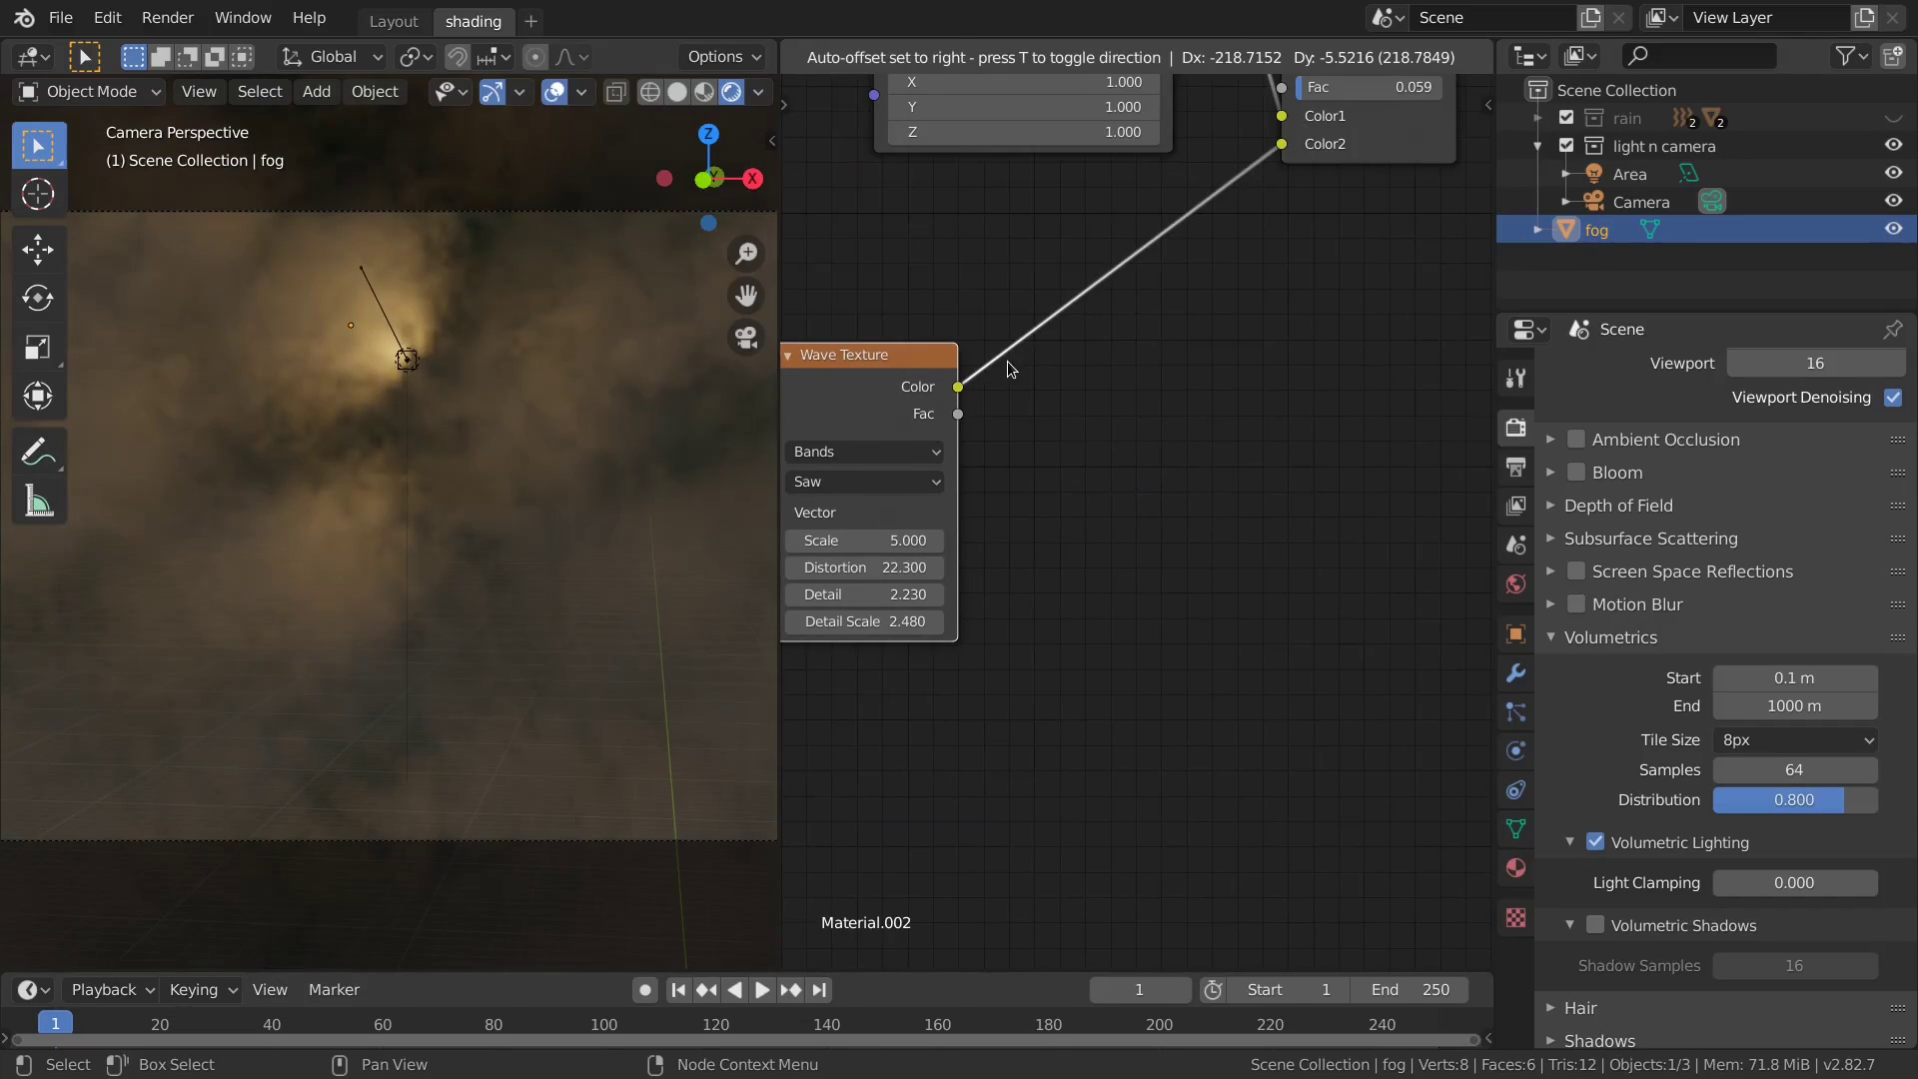
pyautogui.scroll(-1, 1011, 362)
pyautogui.moveTo(1213, 363); pyautogui.dragTo(1178, 408, button='middle')
pyautogui.hotkey('shift', 'a')
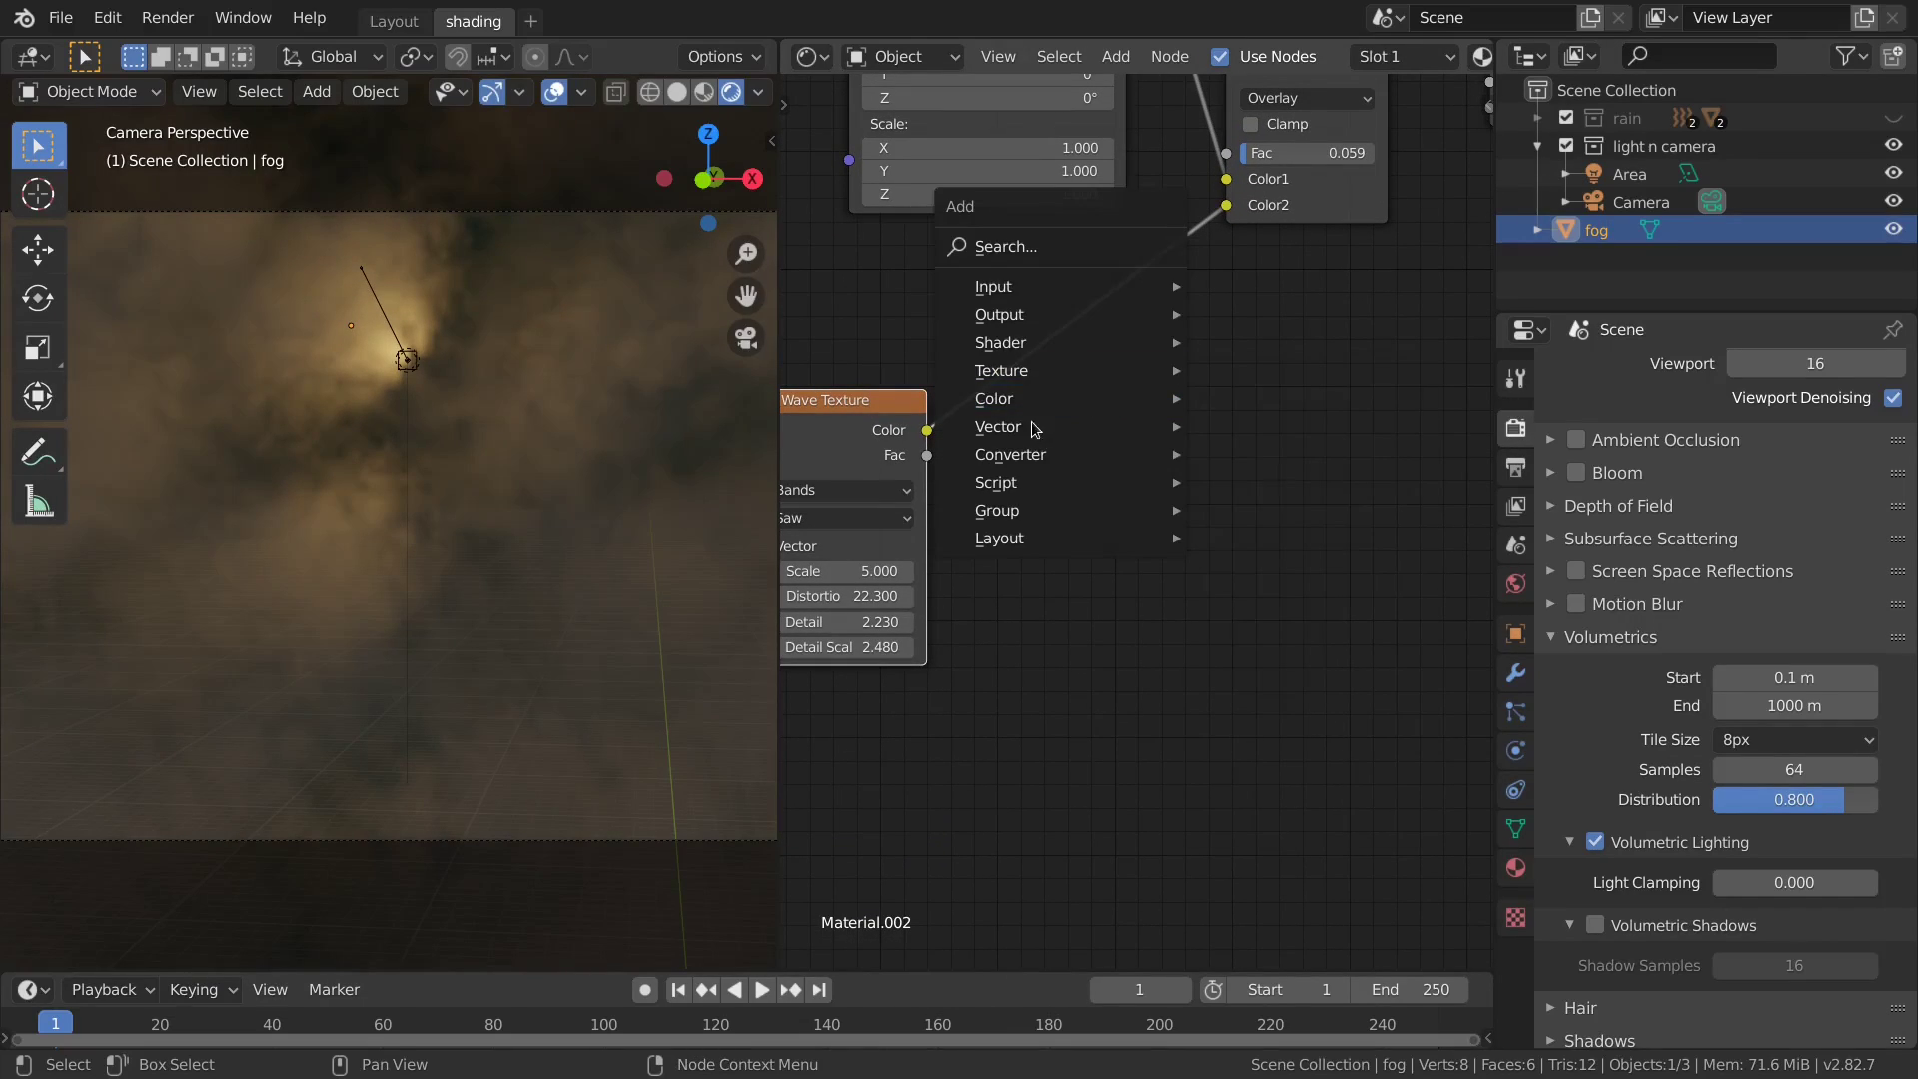
pyautogui.moveTo(1029, 436)
pyautogui.moveTo(1025, 462)
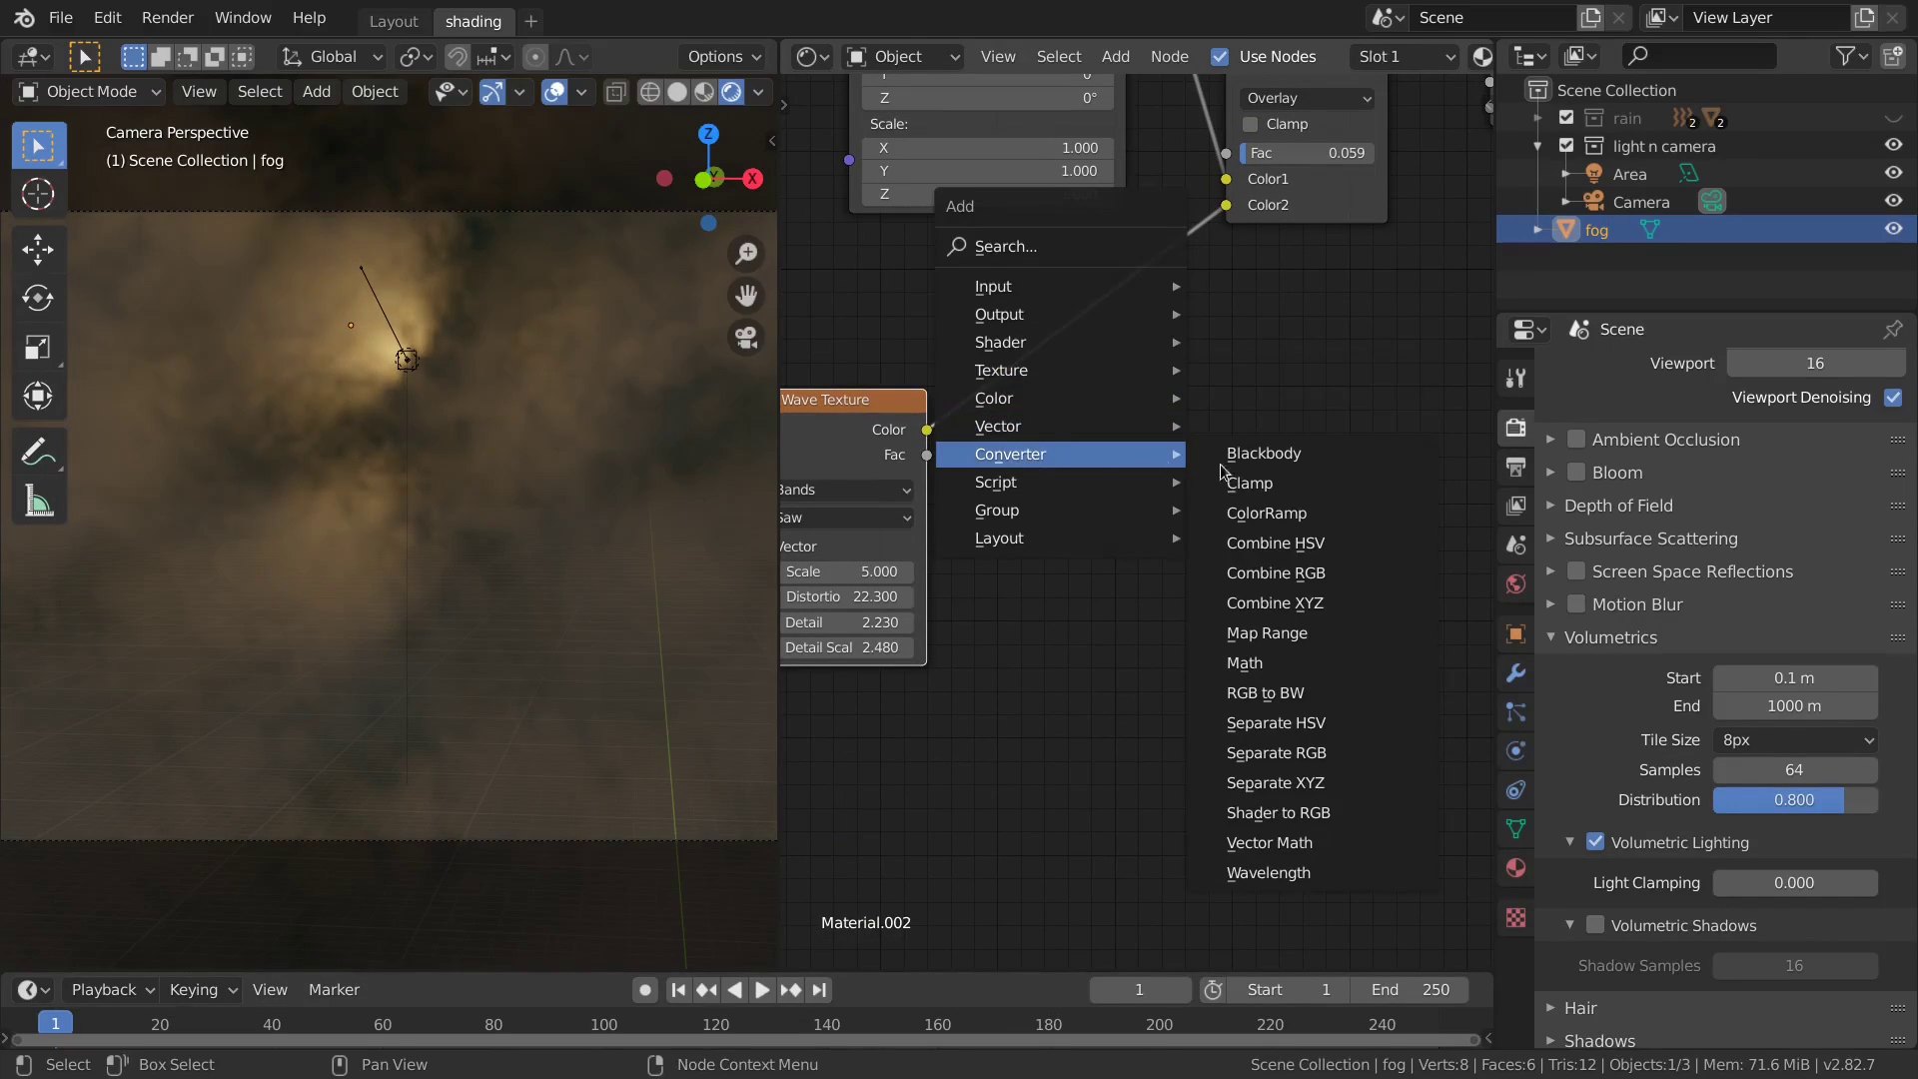
pyautogui.click(1244, 489)
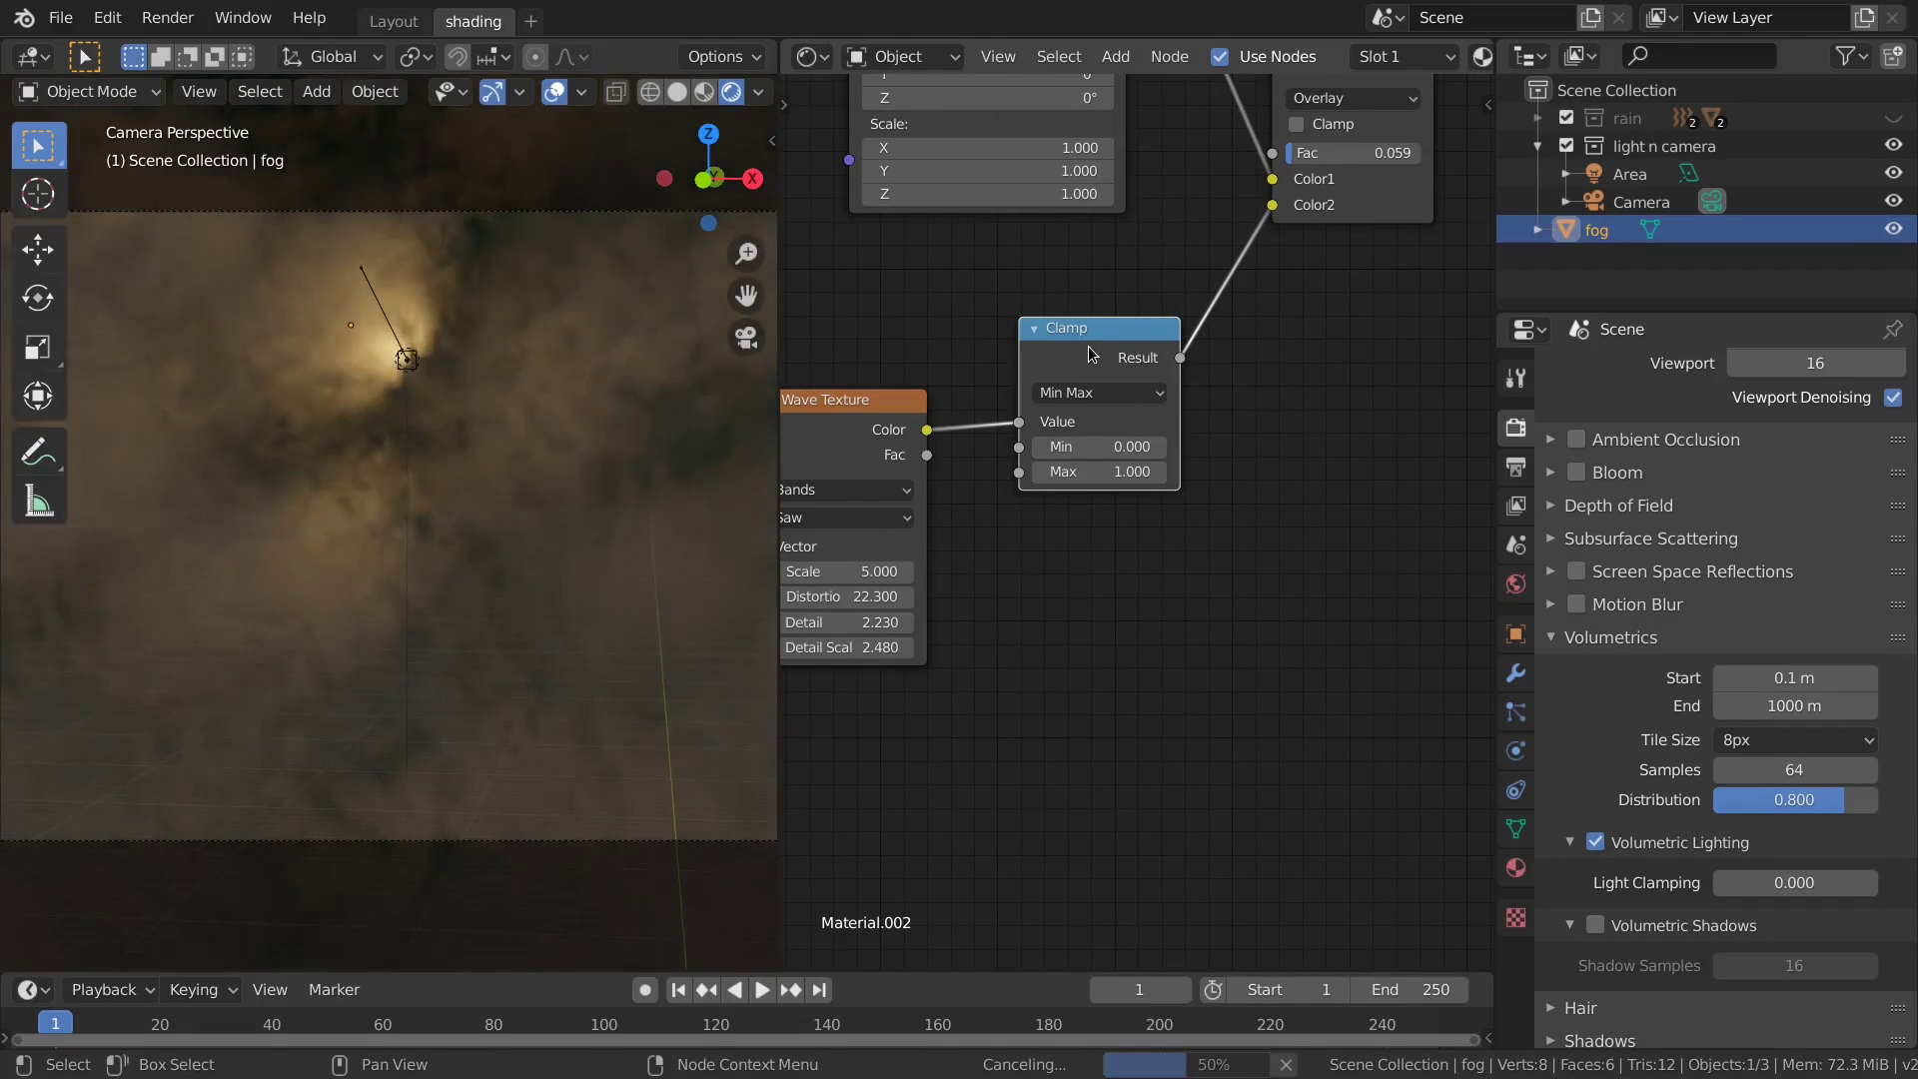
pyautogui.rightClick(1121, 523)
# Add a ColorRamp node on the link between the Wave Texture and the Overlay node's Color2 input.
pyautogui.hotkey('shift', 'a')
pyautogui.moveTo(1122, 509)
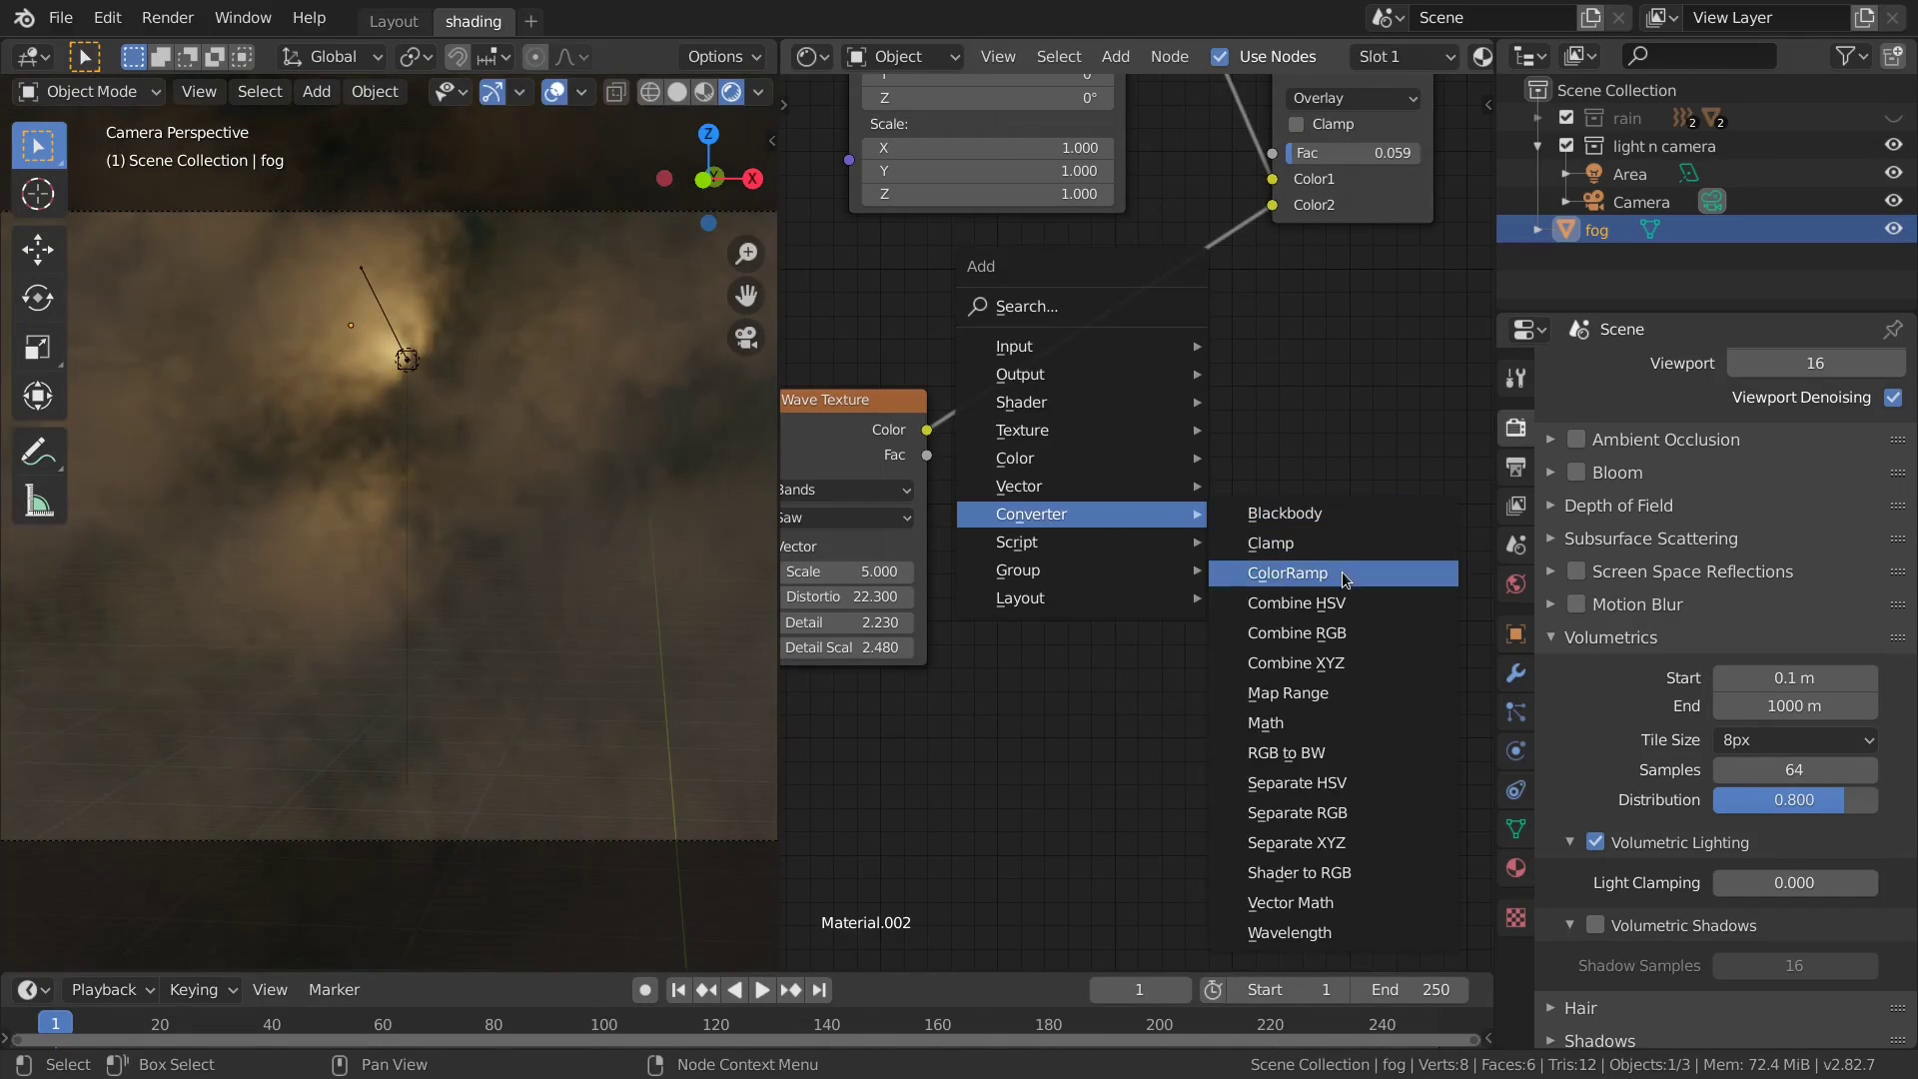
pyautogui.click(1248, 582)
pyautogui.click(1025, 301)
# Set the new ColorRamp's black stop to position 0.000 and its white stop to 0.828.
pyautogui.moveTo(1045, 457); pyautogui.dragTo(1093, 465)
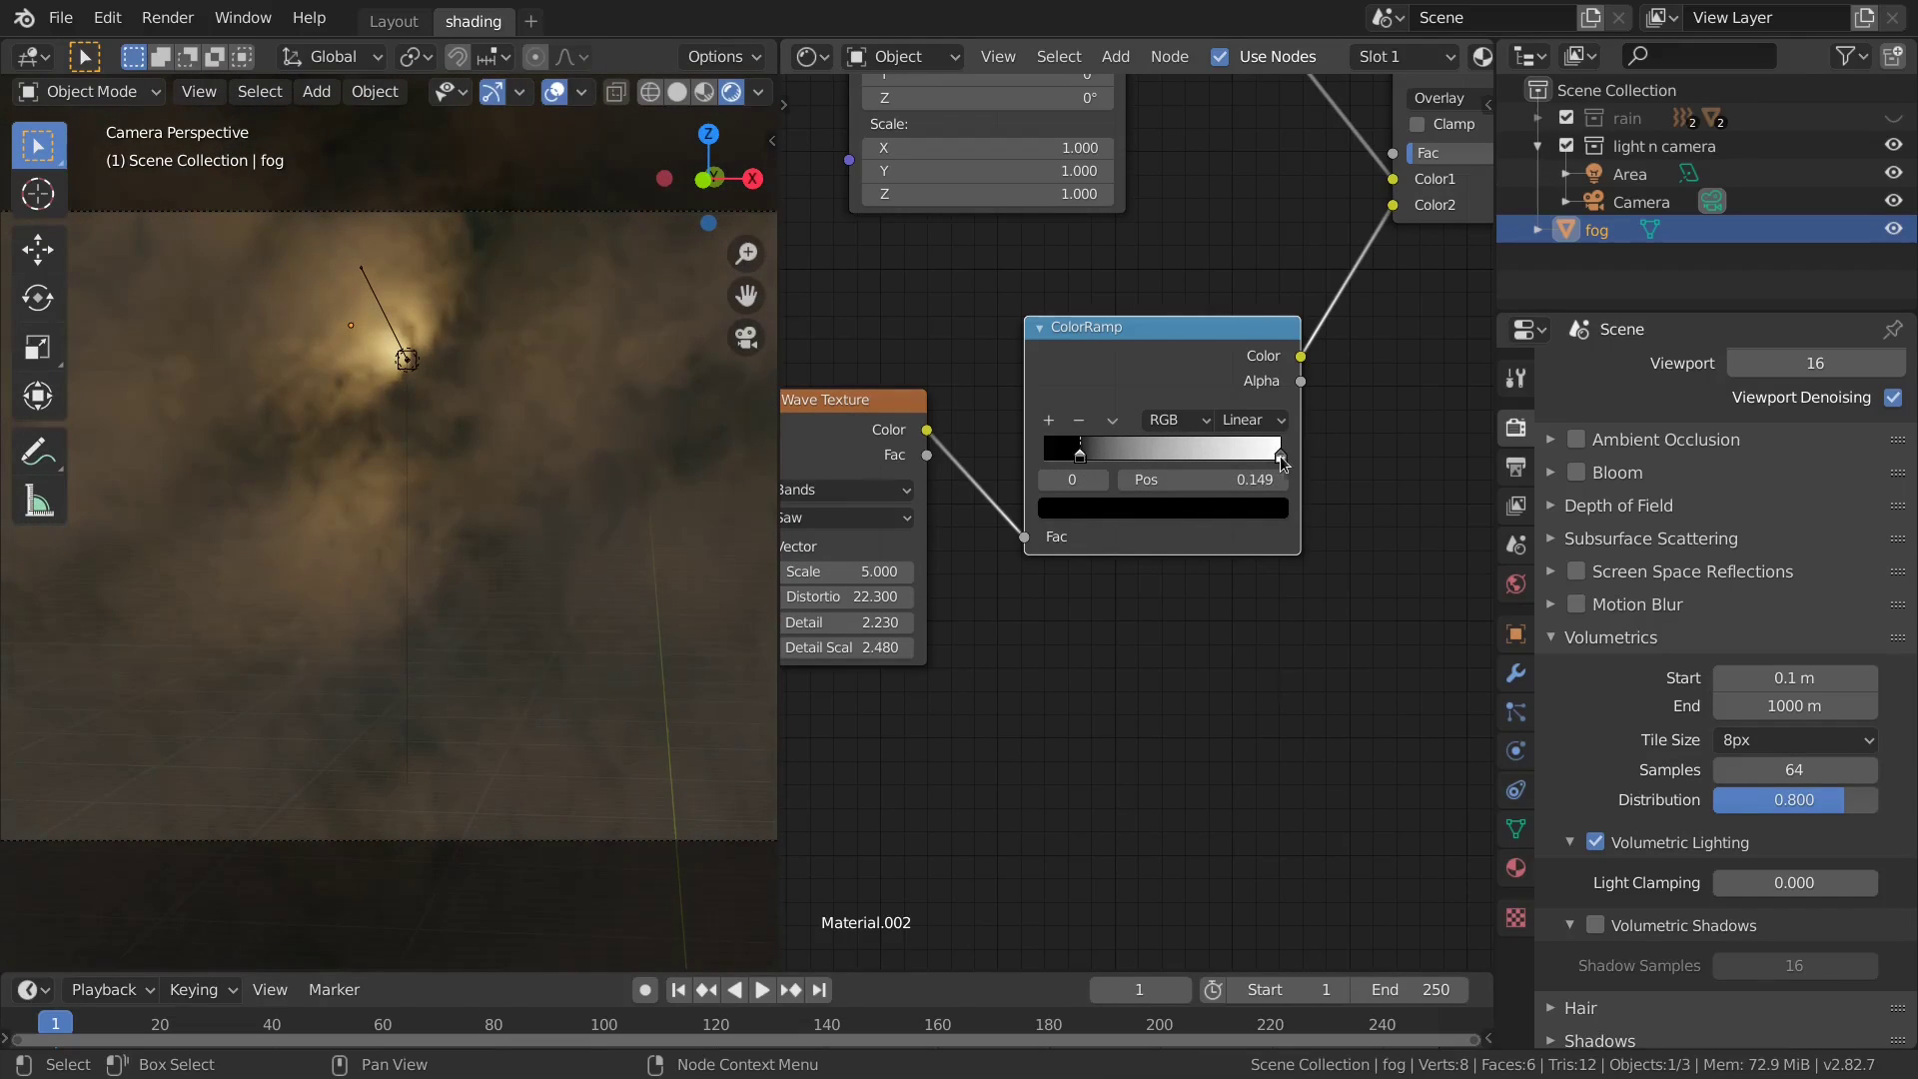
pyautogui.moveTo(1281, 456); pyautogui.dragTo(989, 466)
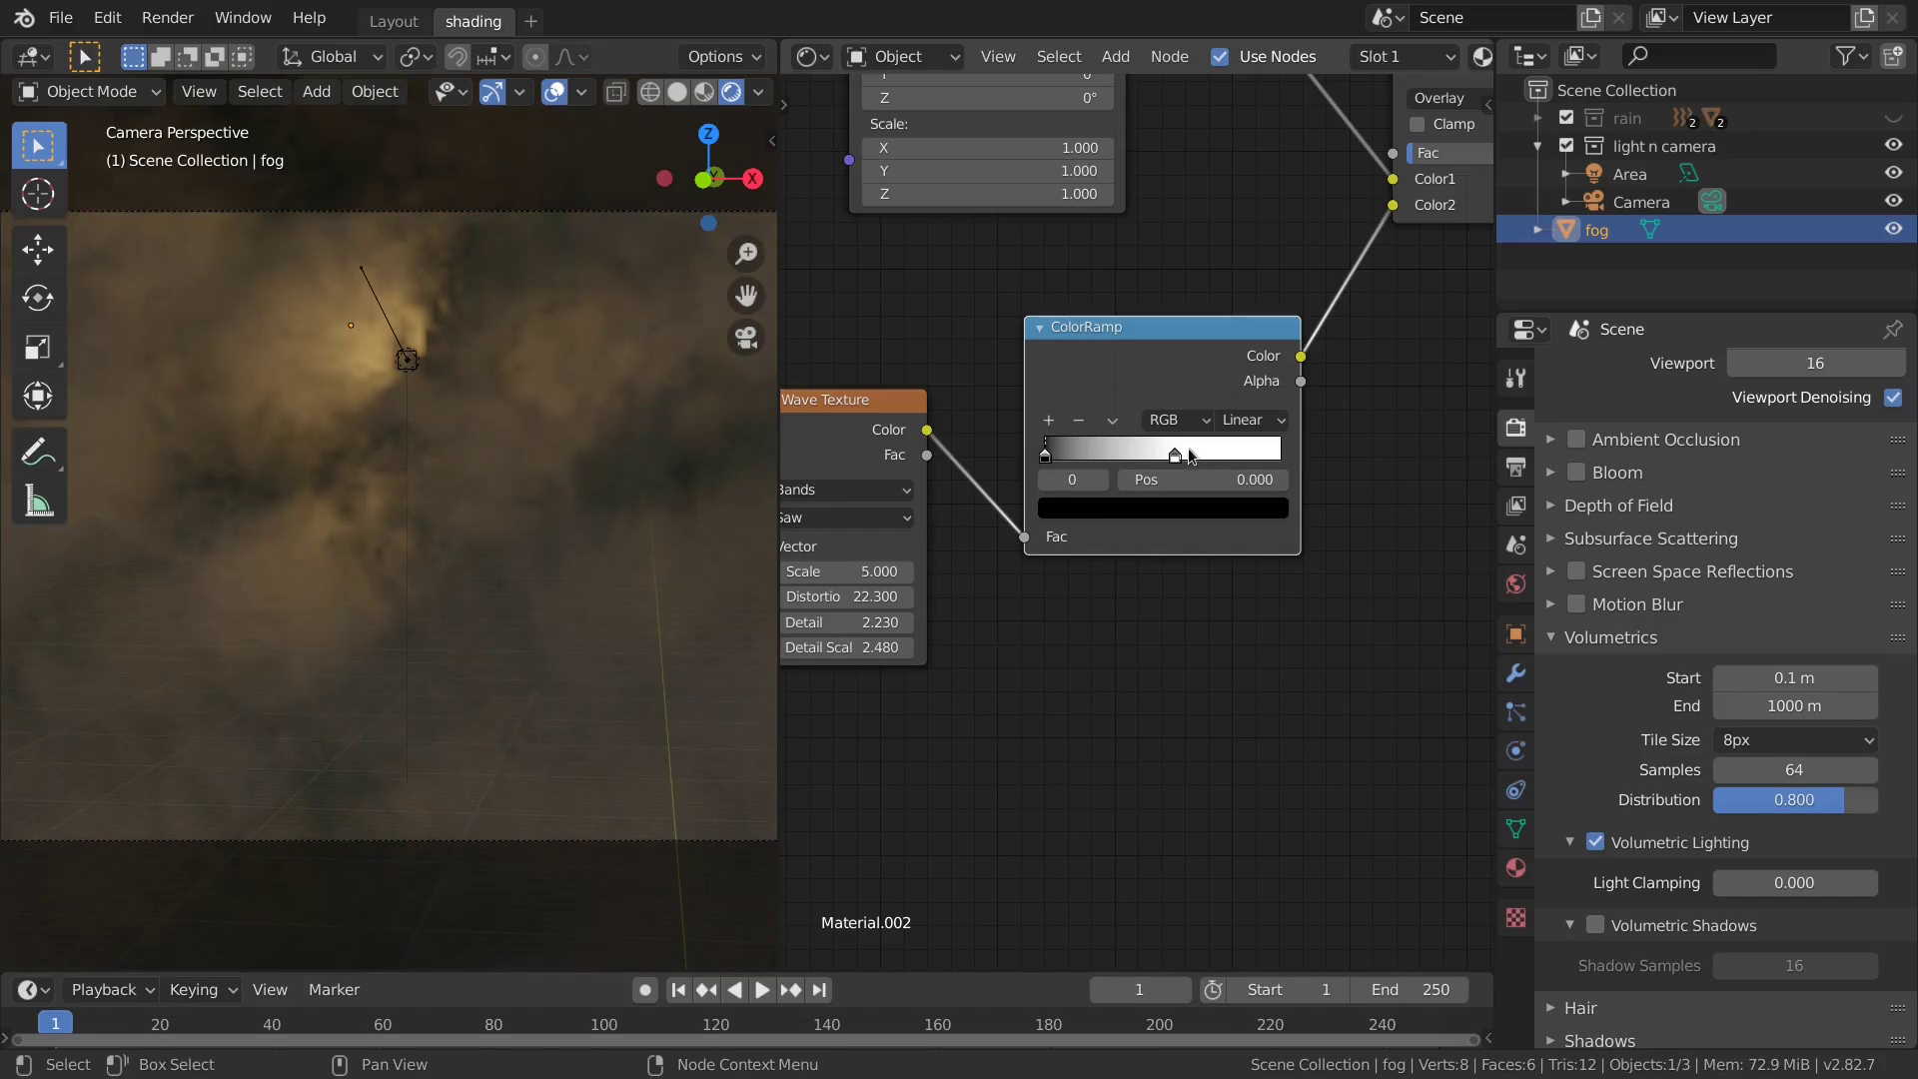
pyautogui.moveTo(1188, 447); pyautogui.dragTo(1245, 477)
# Set the Wave Texture's Distortion to 11.100, Detail to 16.000 and Detail Scale to 6.280.
pyautogui.moveTo(1205, 590); pyautogui.dragTo(1346, 578, button='middle')
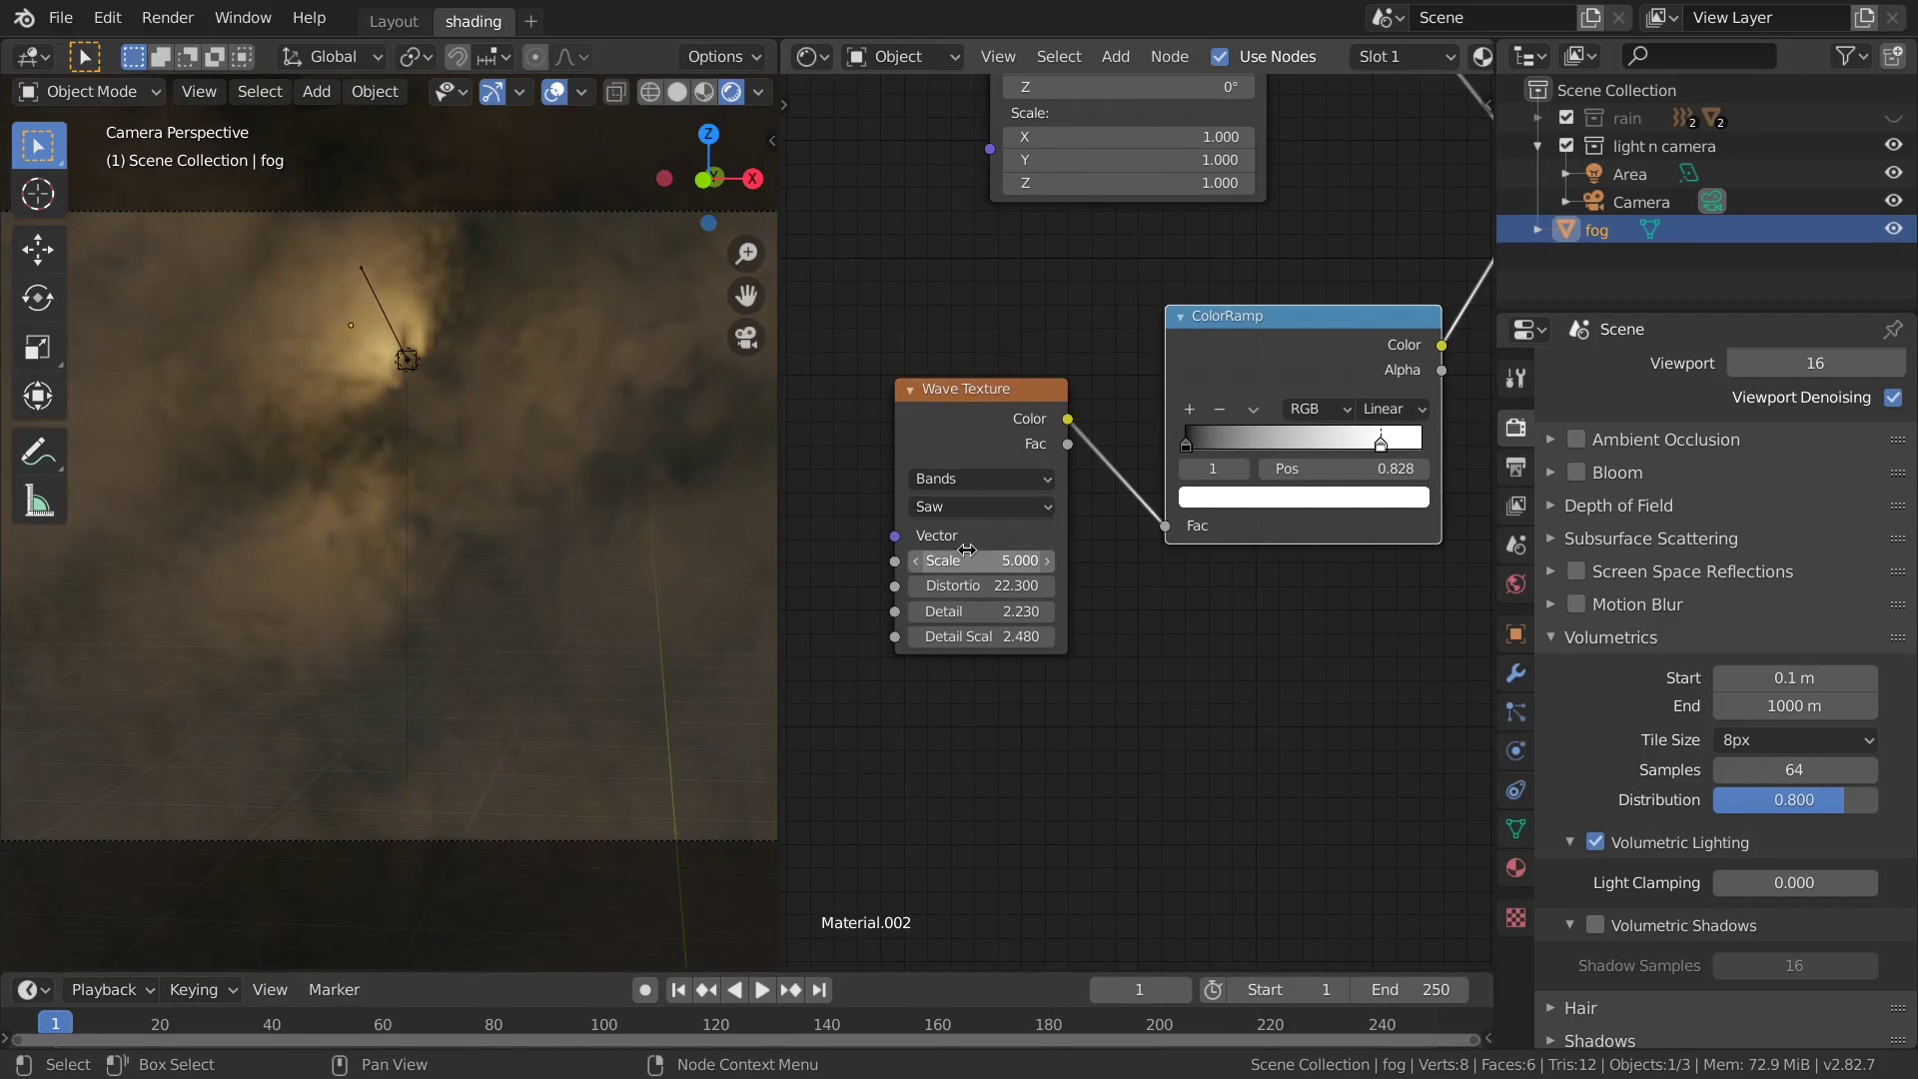
pyautogui.keyDown('shift'); pyautogui.moveTo(963, 552); pyautogui.dragTo(1246, 586); pyautogui.keyUp('shift')
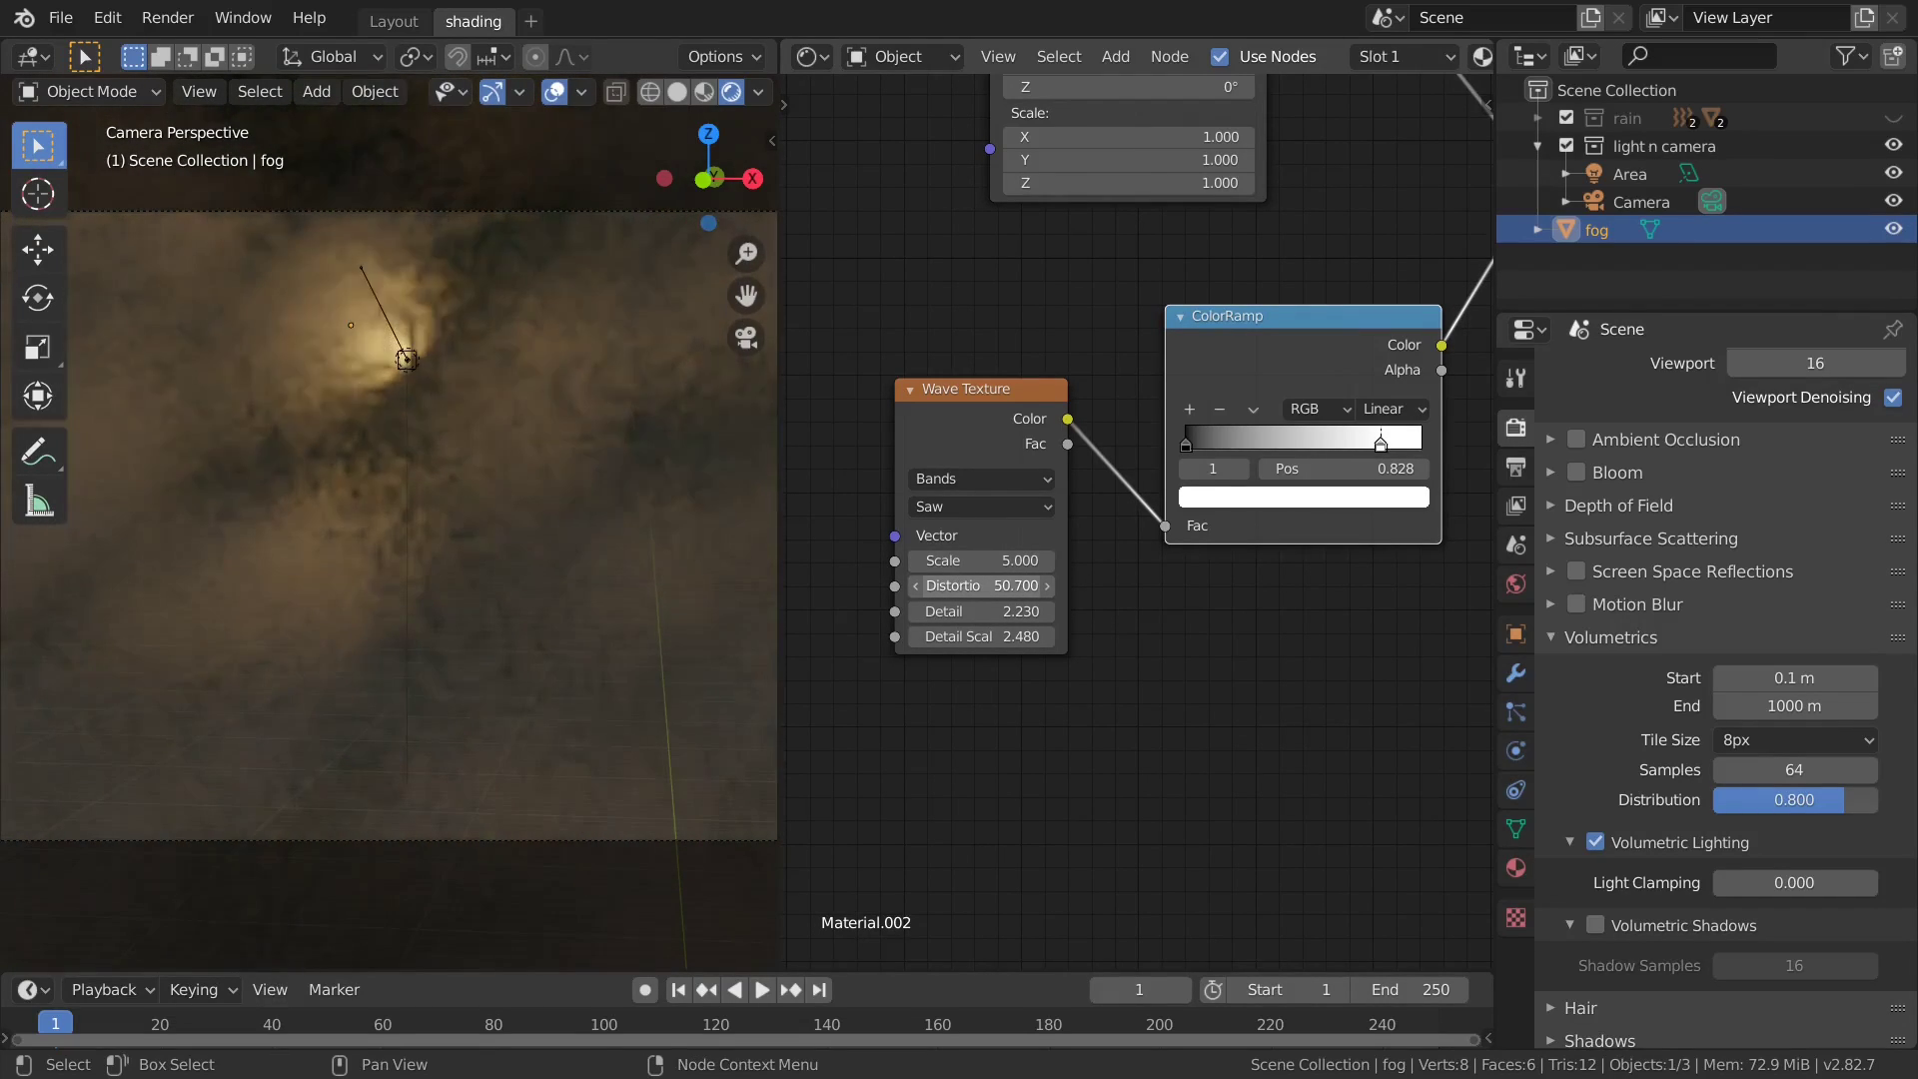
pyautogui.moveTo(1019, 586); pyautogui.dragTo(1107, 580)
pyautogui.scroll(7, 1020, 594)
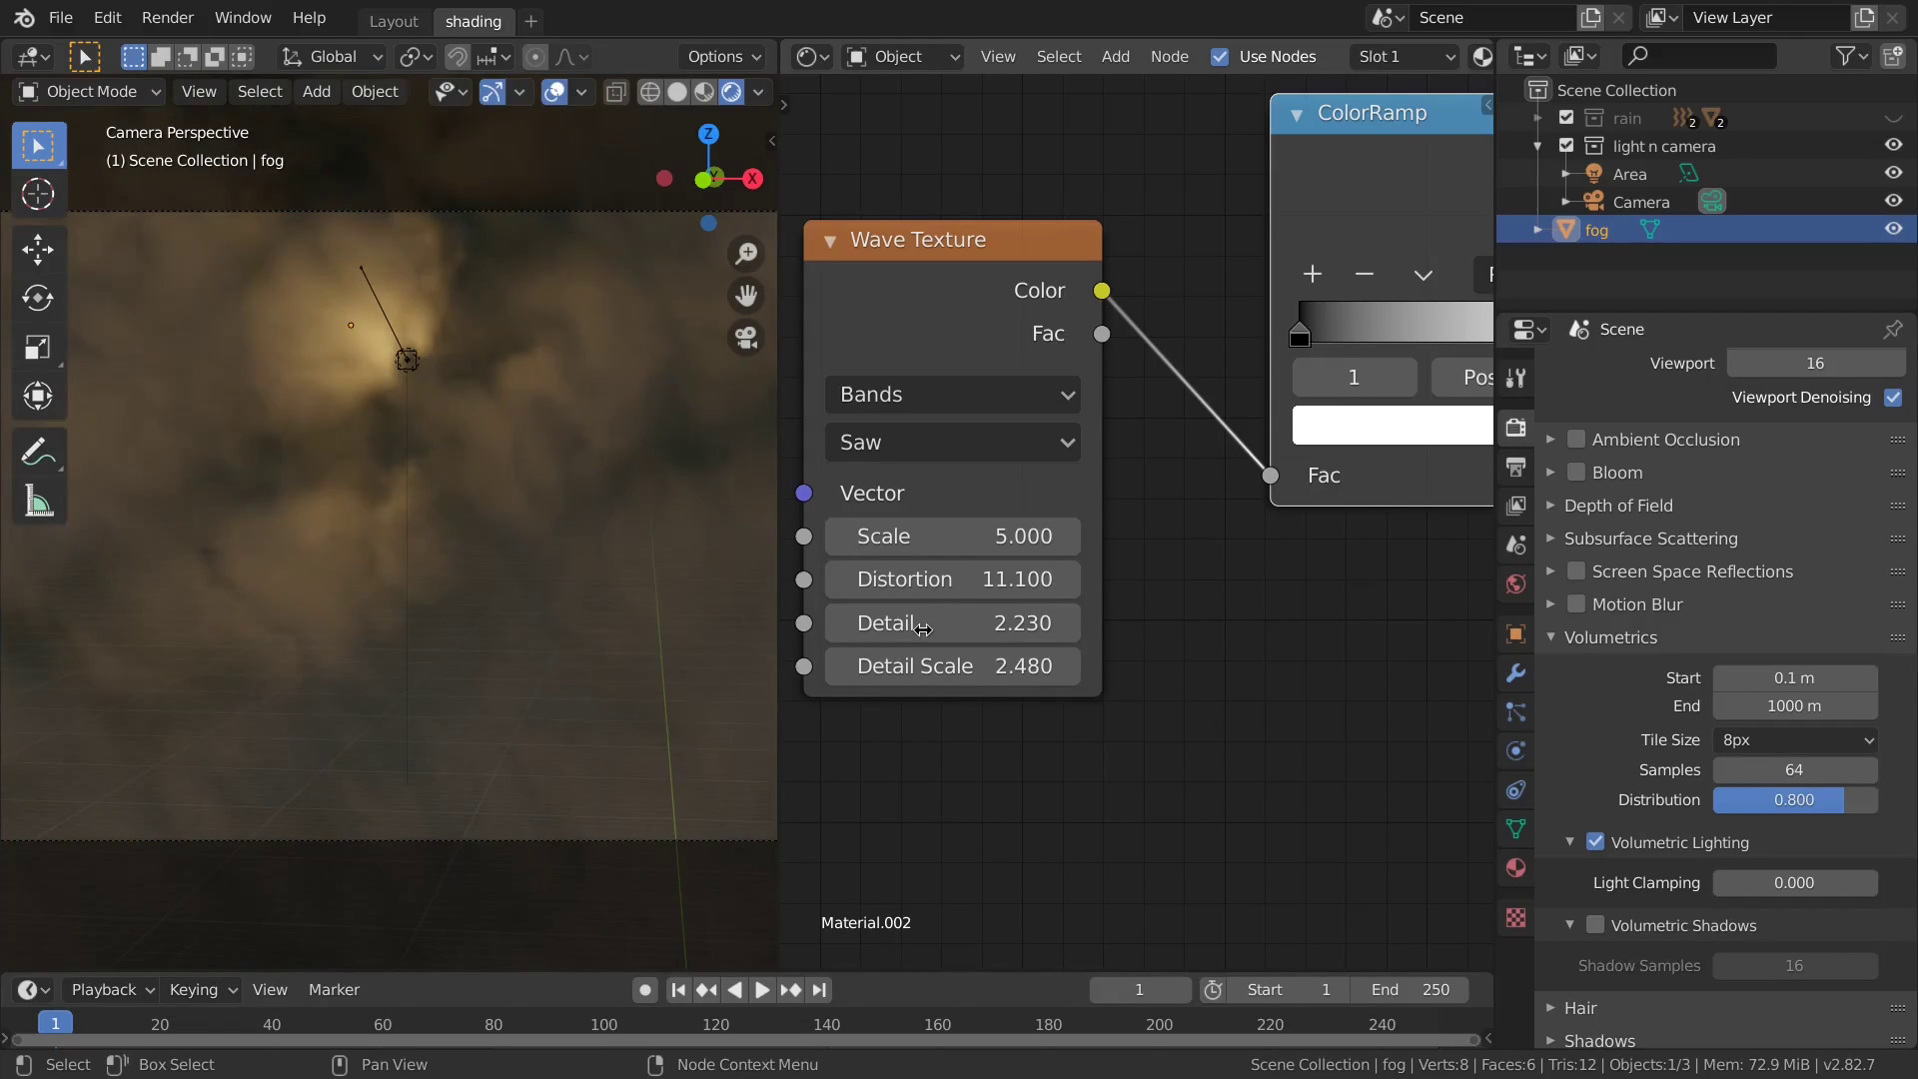
pyautogui.moveTo(922, 628); pyautogui.dragTo(1049, 628)
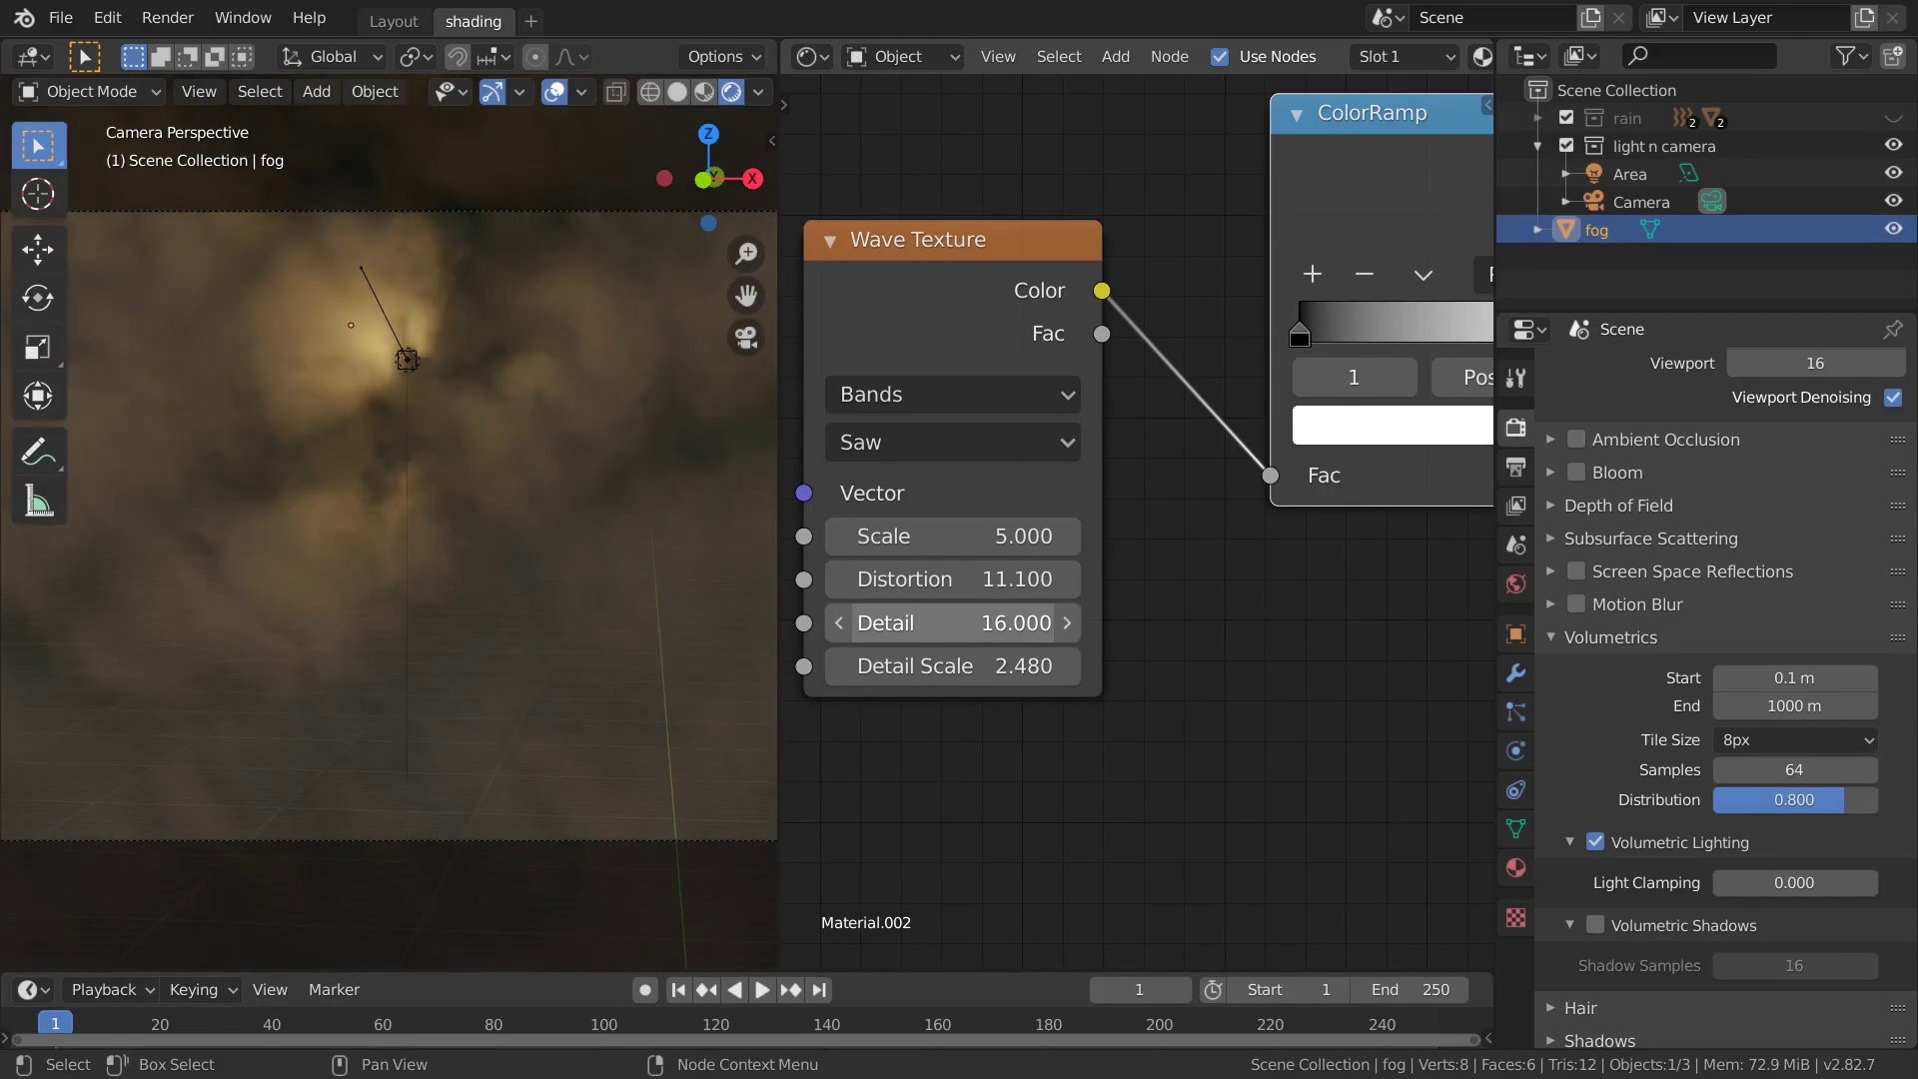
pyautogui.moveTo(940, 665); pyautogui.dragTo(987, 666)
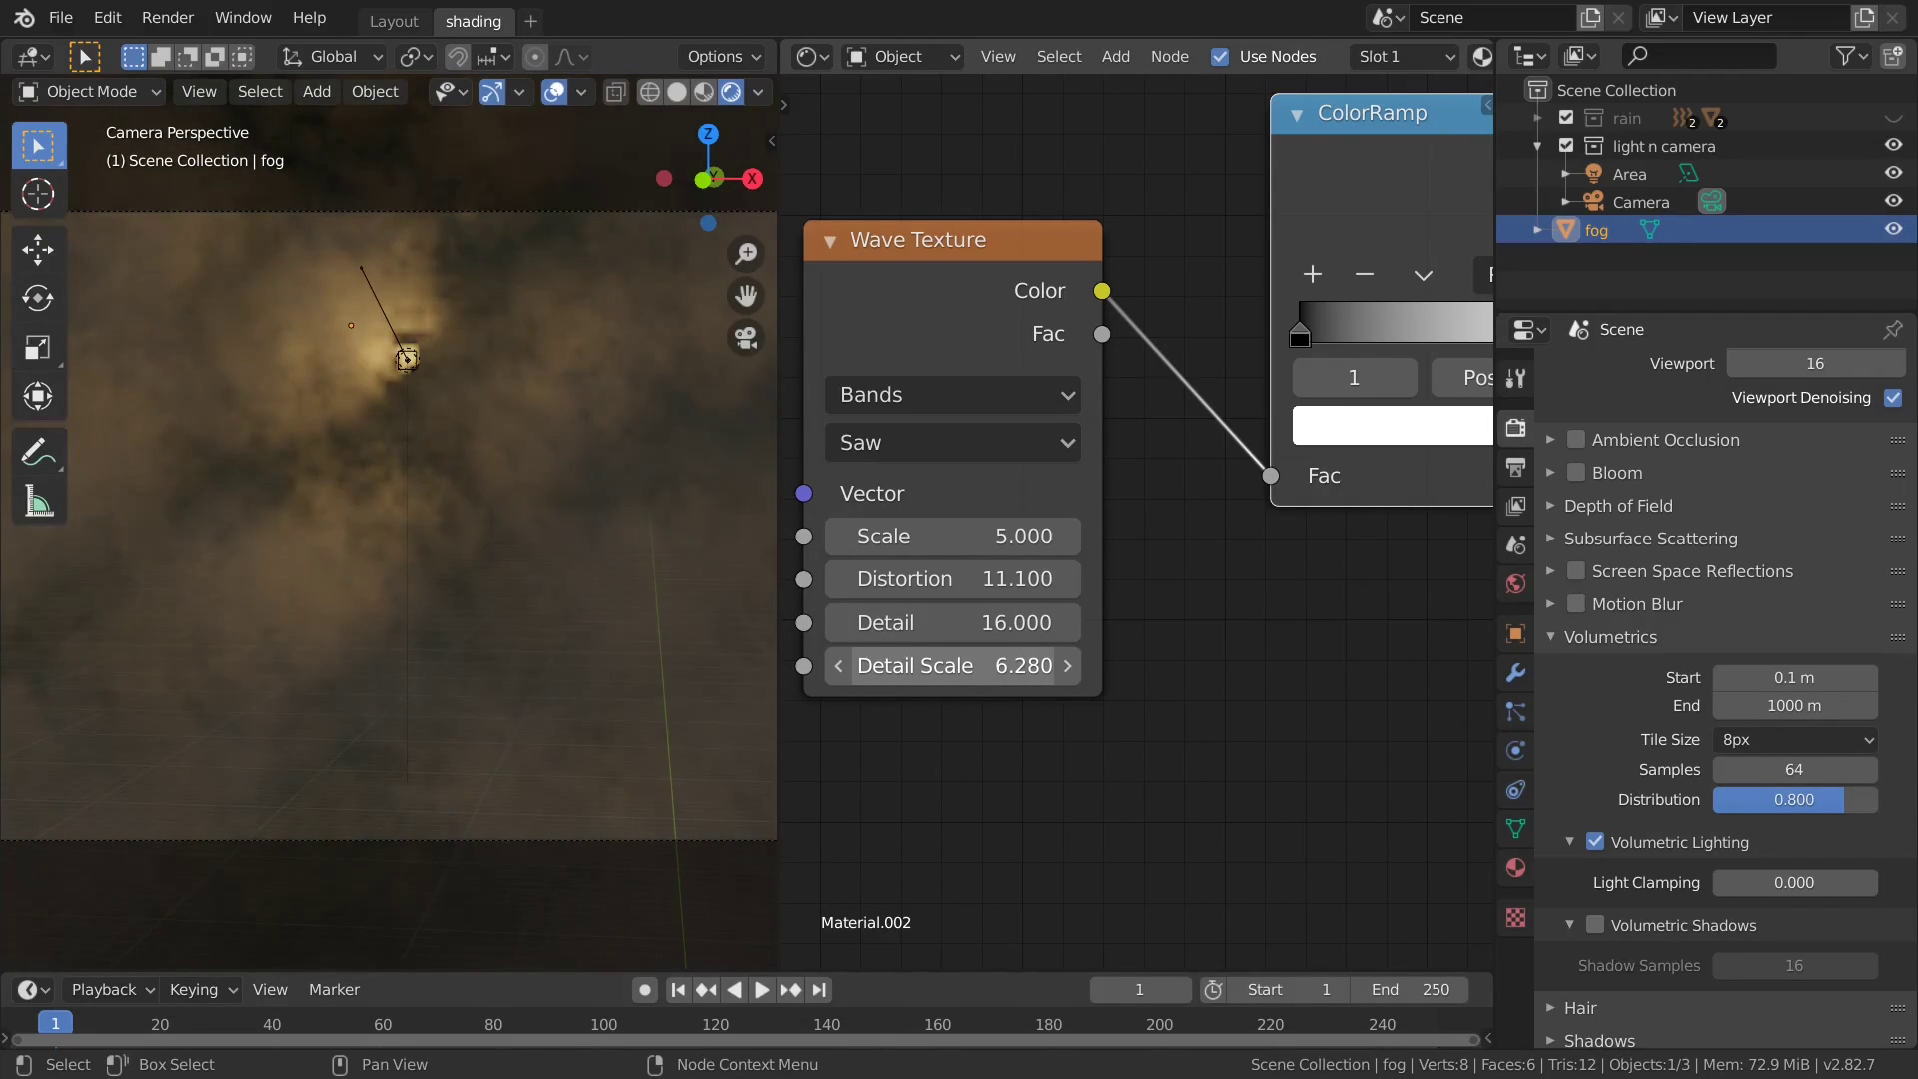
# Unhide the rain collection and play the animation up to frame 14 to preview the rain with the fog.
pyautogui.scroll(-5, 962, 555)
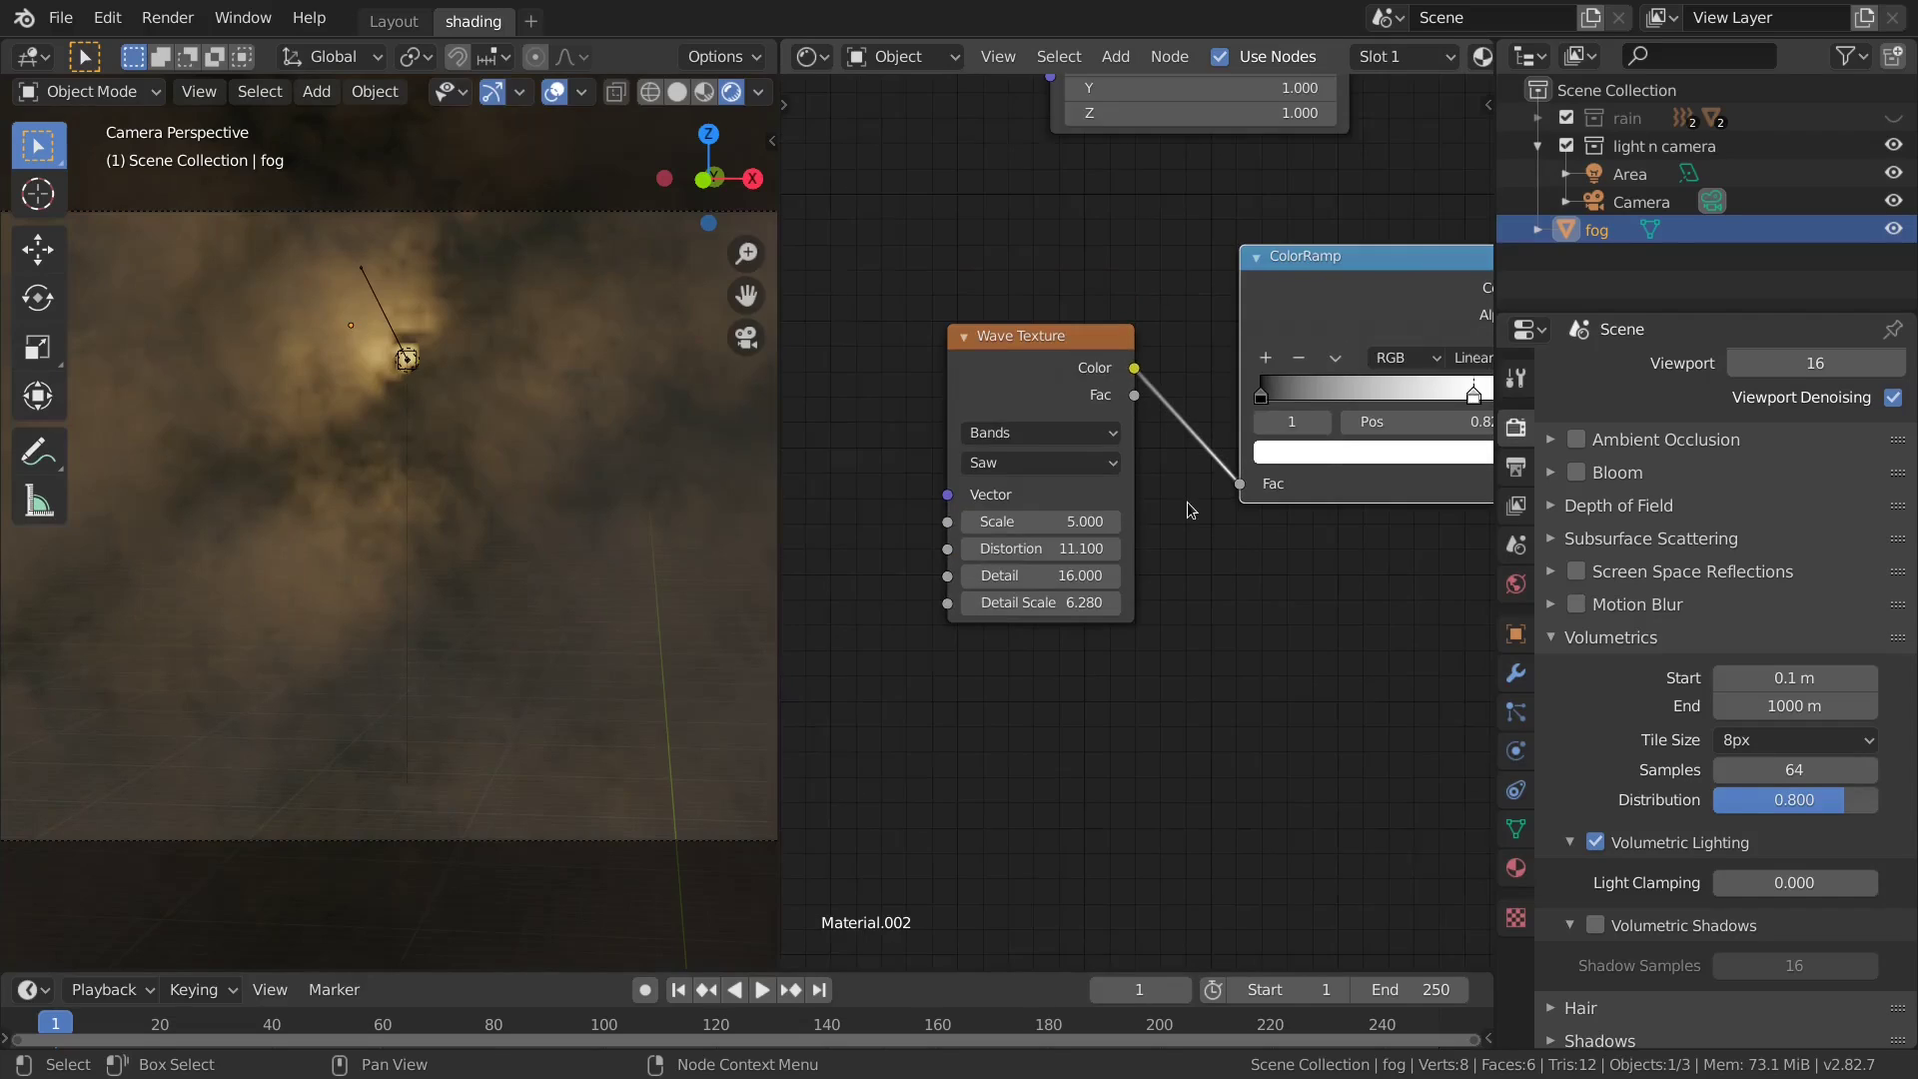
pyautogui.moveTo(962, 555); pyautogui.dragTo(1076, 585, button='middle')
pyautogui.moveTo(958, 291); pyautogui.dragTo(815, 425)
pyautogui.moveTo(1238, 597); pyautogui.dragTo(1179, 489, button='middle')
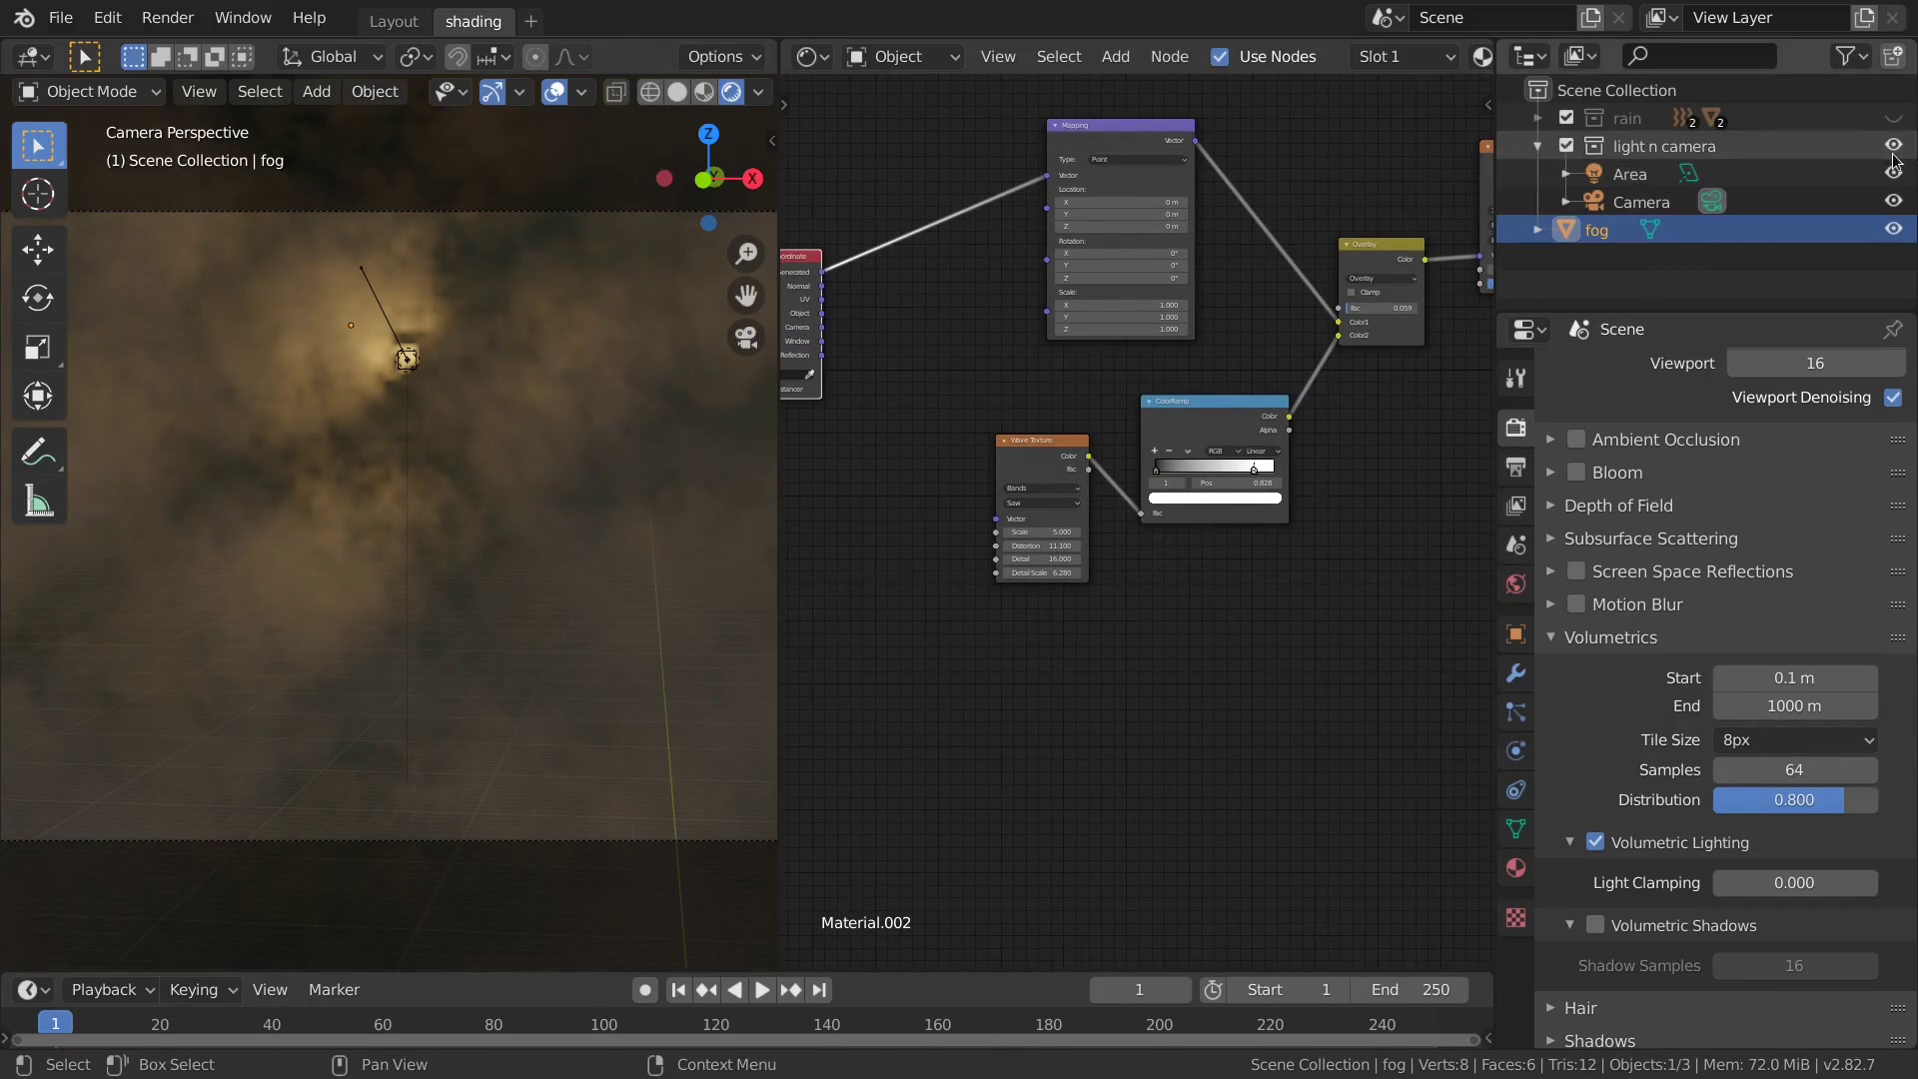
pyautogui.click(1894, 119)
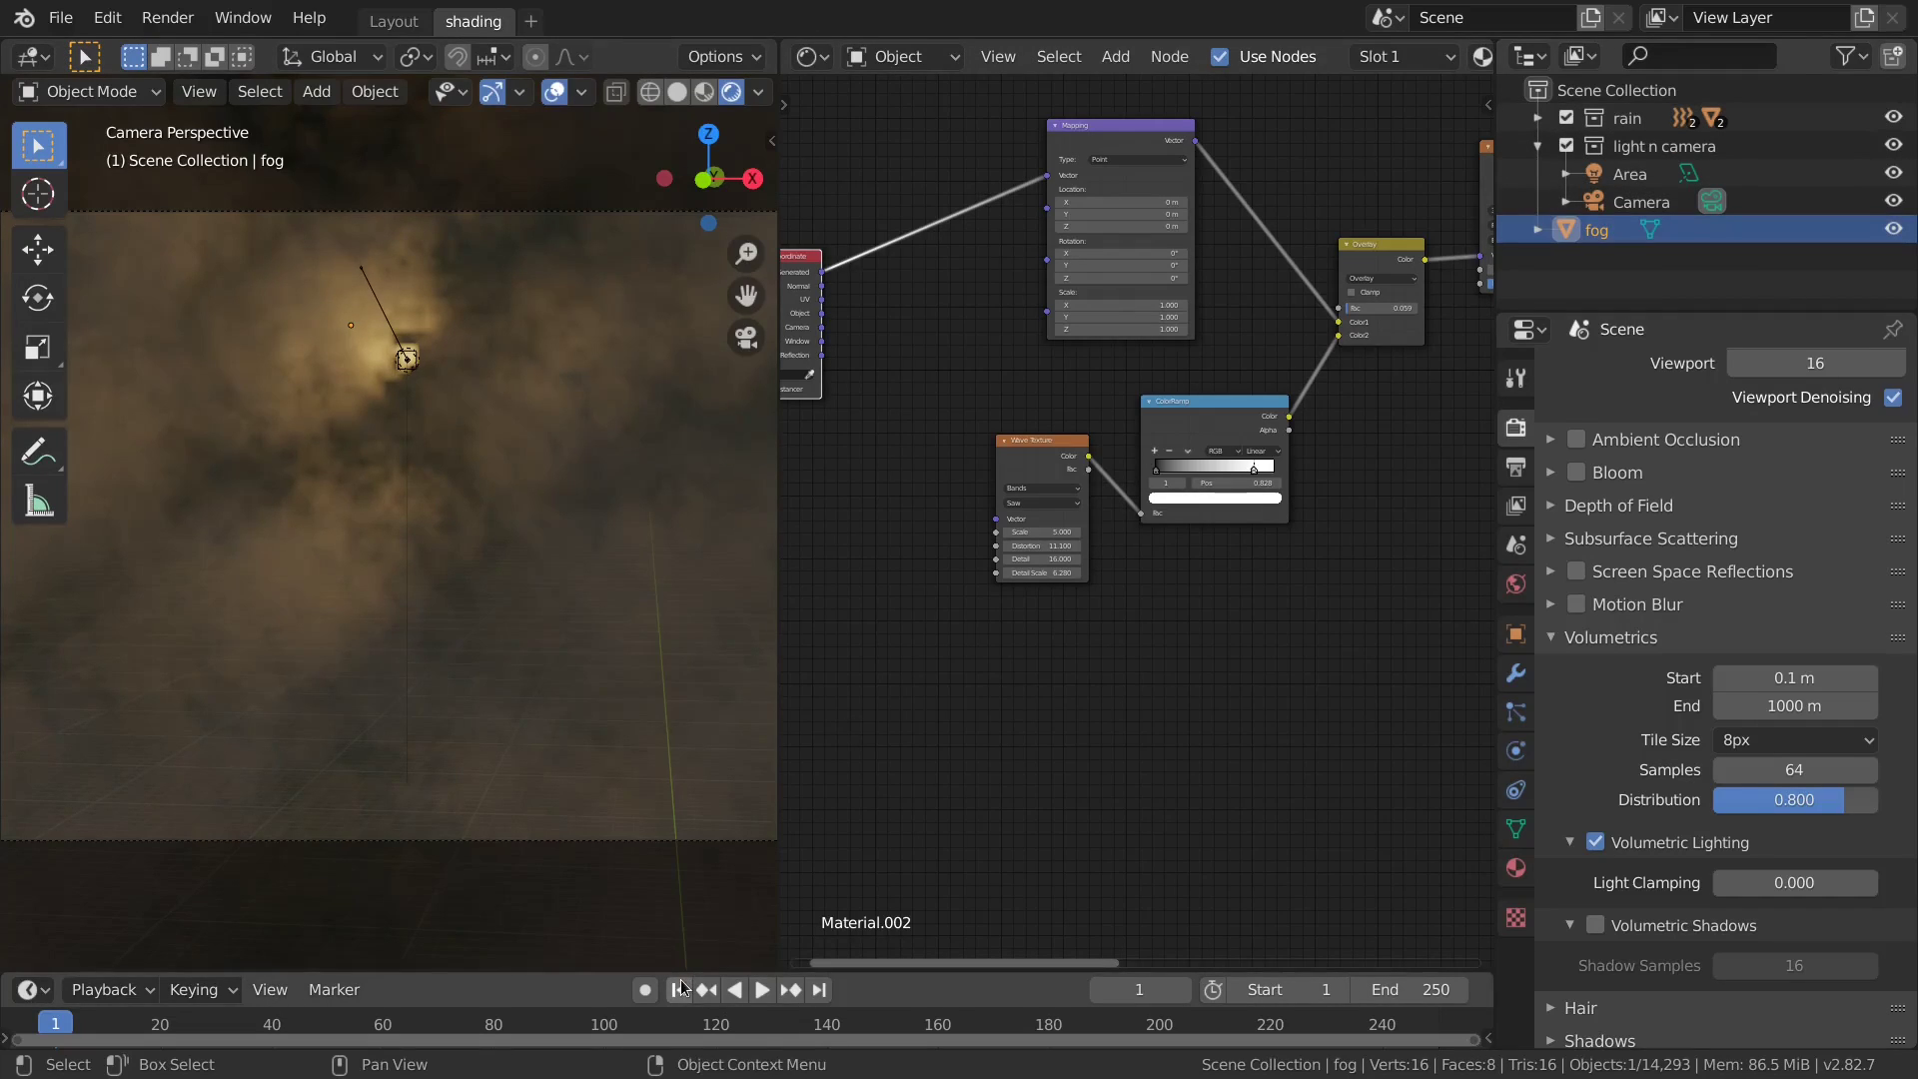
pyautogui.click(764, 990)
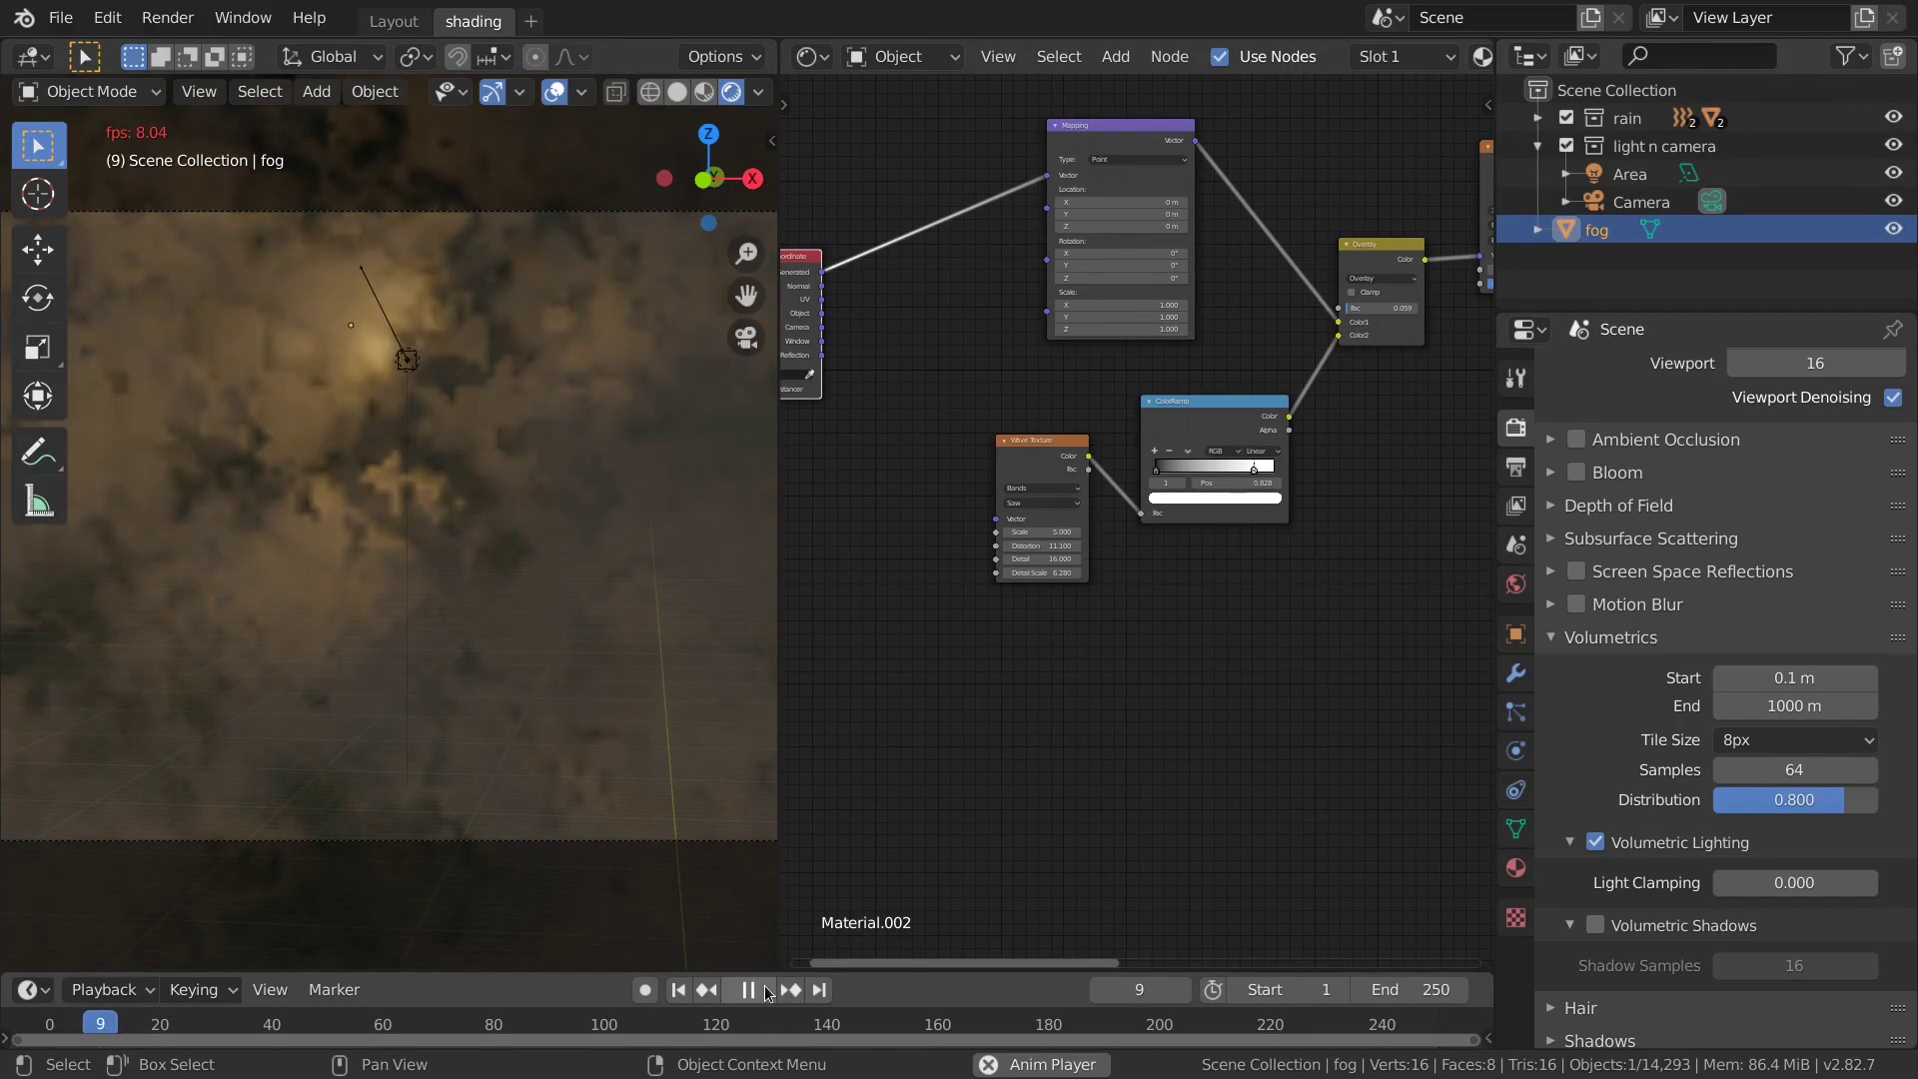
pyautogui.click(763, 990)
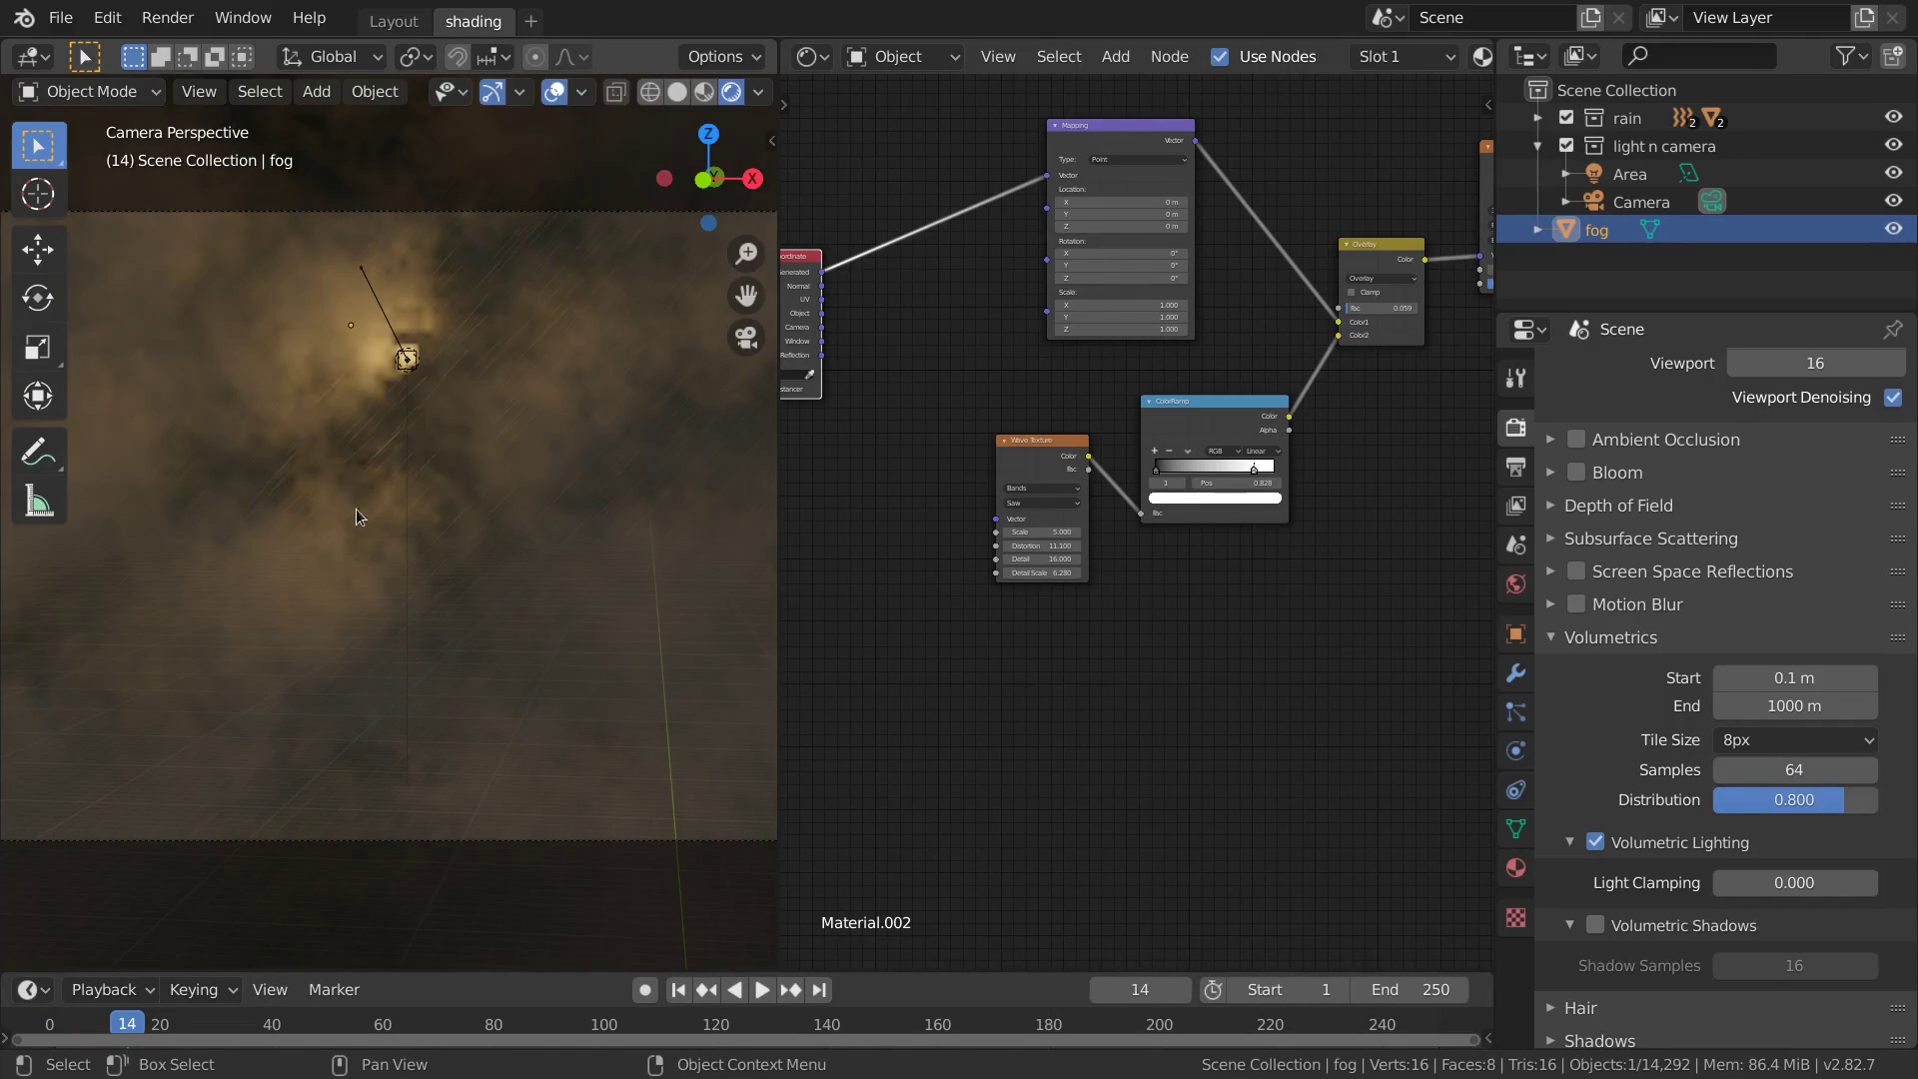
# Darken the gray stop's color to near black in the ColorRamp that feeds the fog density and Divide node.
pyautogui.moveTo(1448, 605); pyautogui.dragTo(864, 765, button='middle')
pyautogui.scroll(17, 1109, 371)
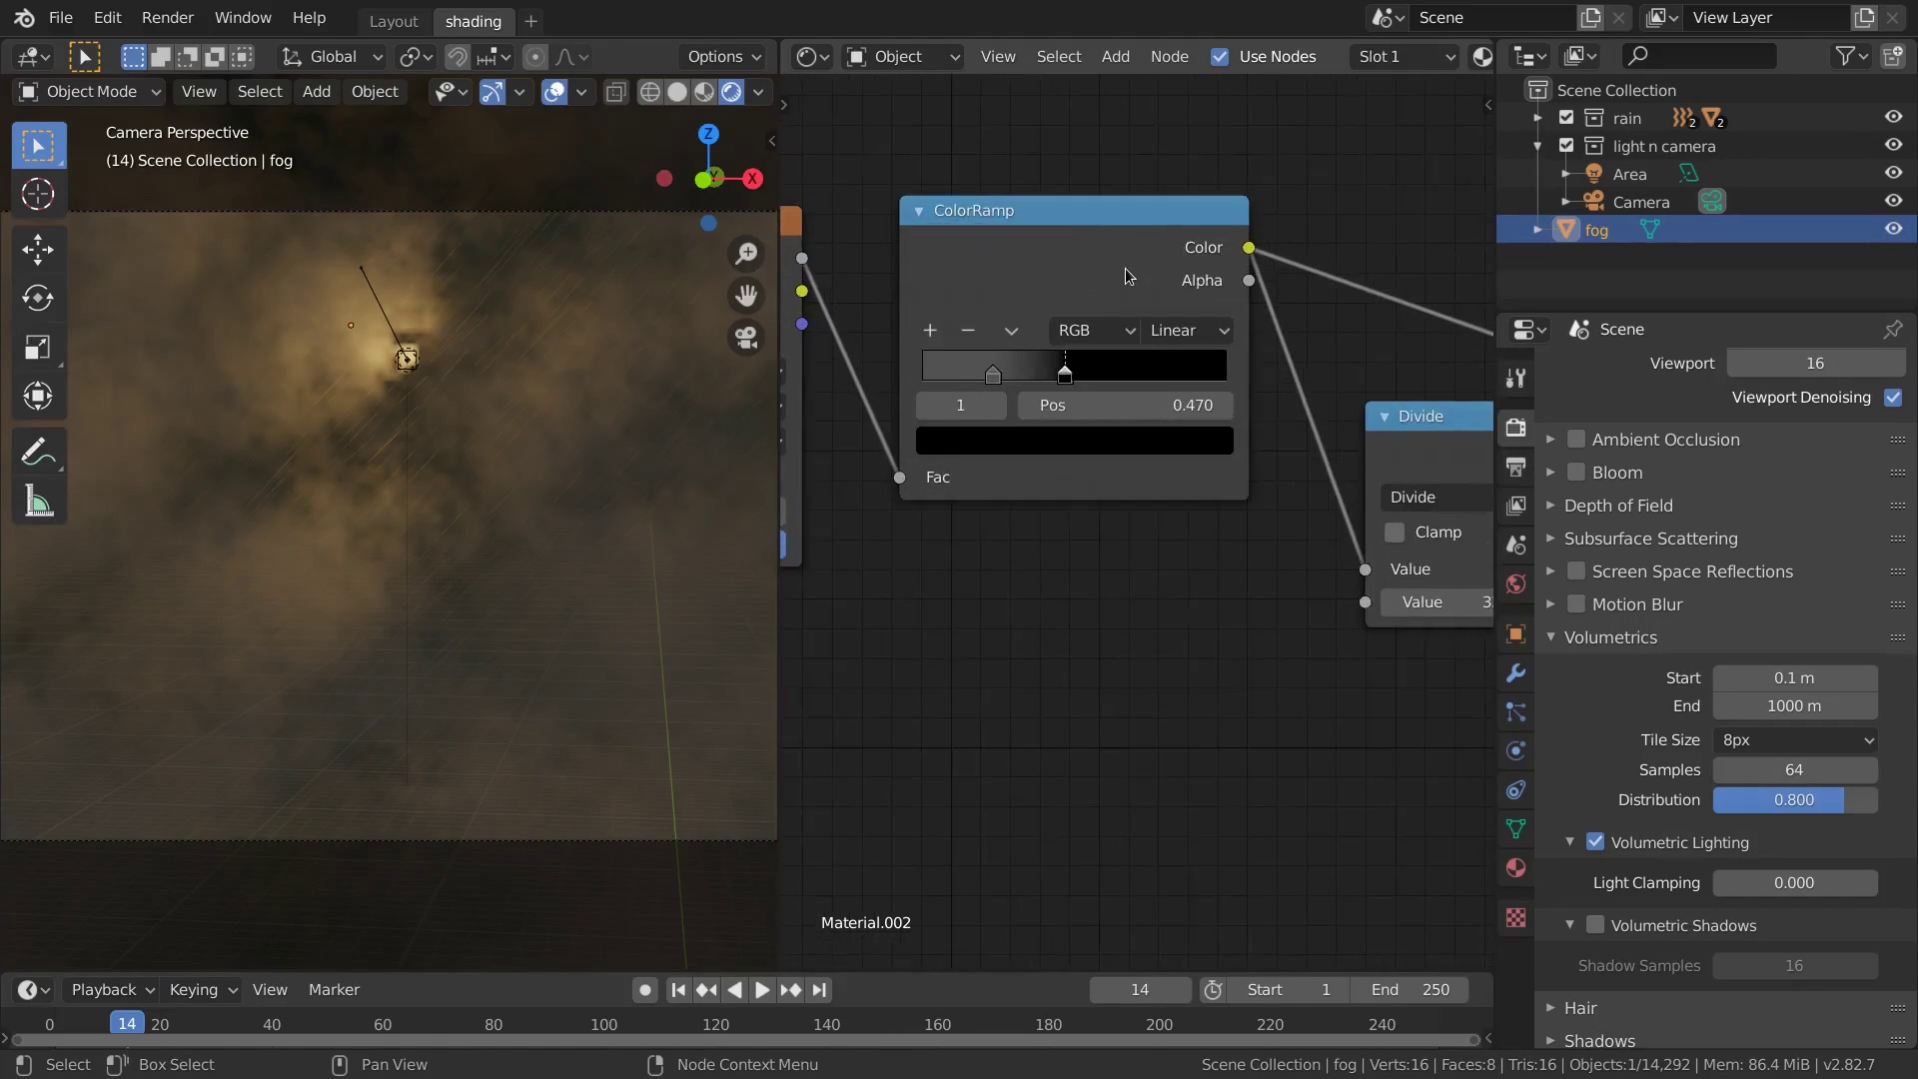
pyautogui.moveTo(1087, 369); pyautogui.dragTo(1232, 398, button='middle')
pyautogui.click(1075, 433)
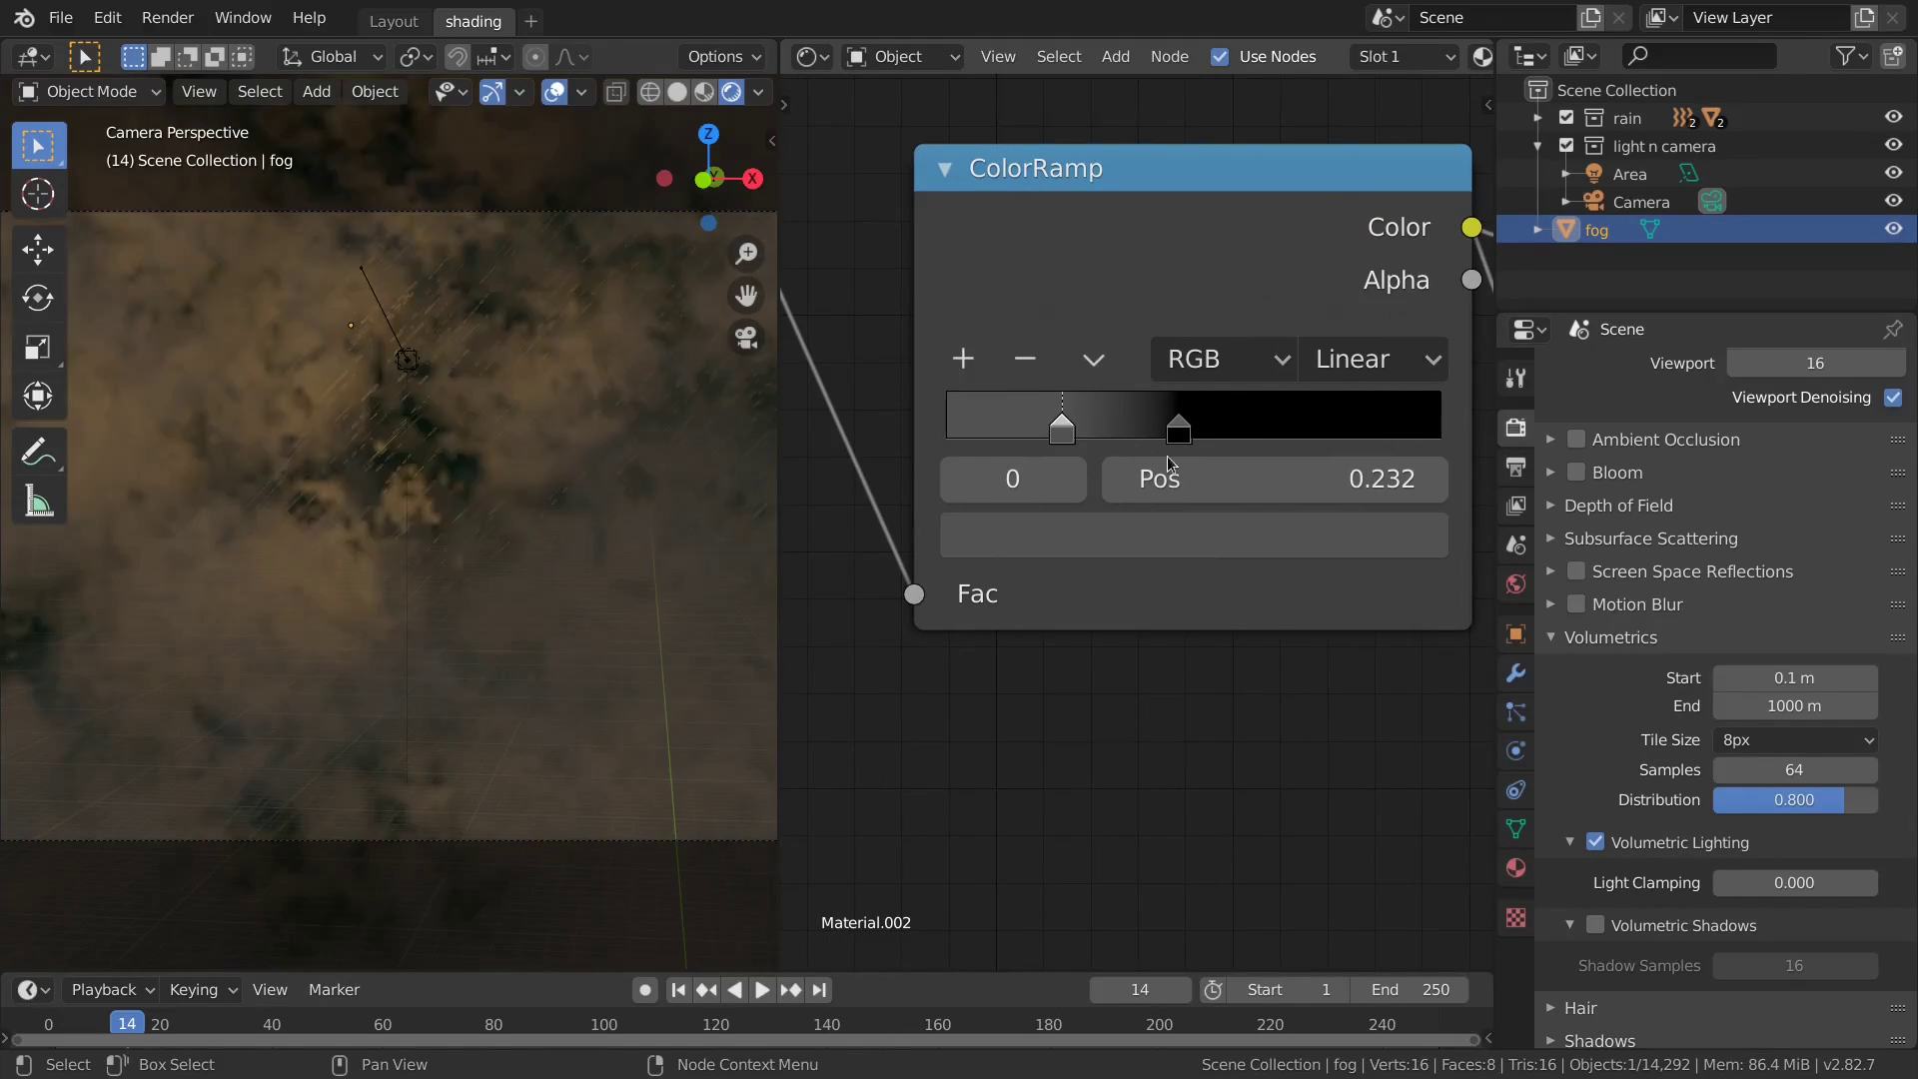
pyautogui.click(1214, 535)
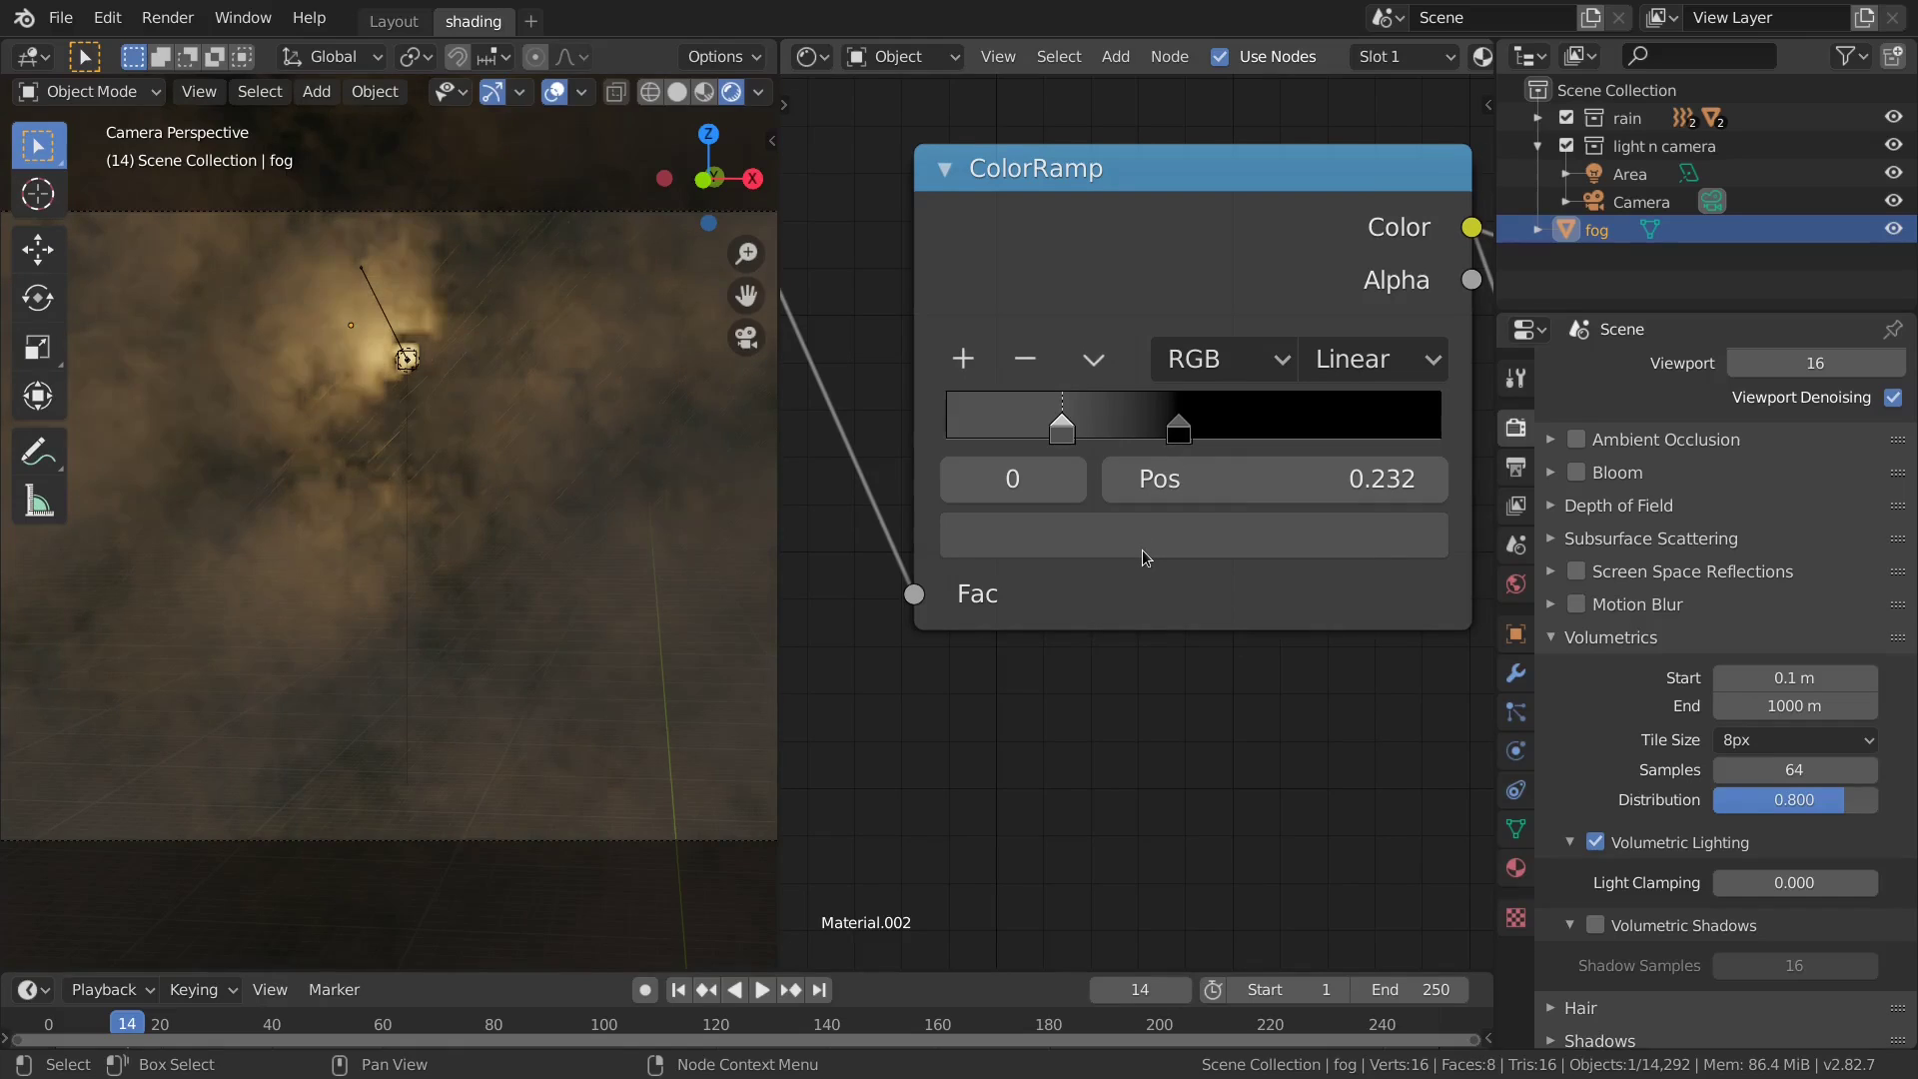
pyautogui.click(1142, 549)
pyautogui.moveTo(1348, 821); pyautogui.dragTo(1348, 892)
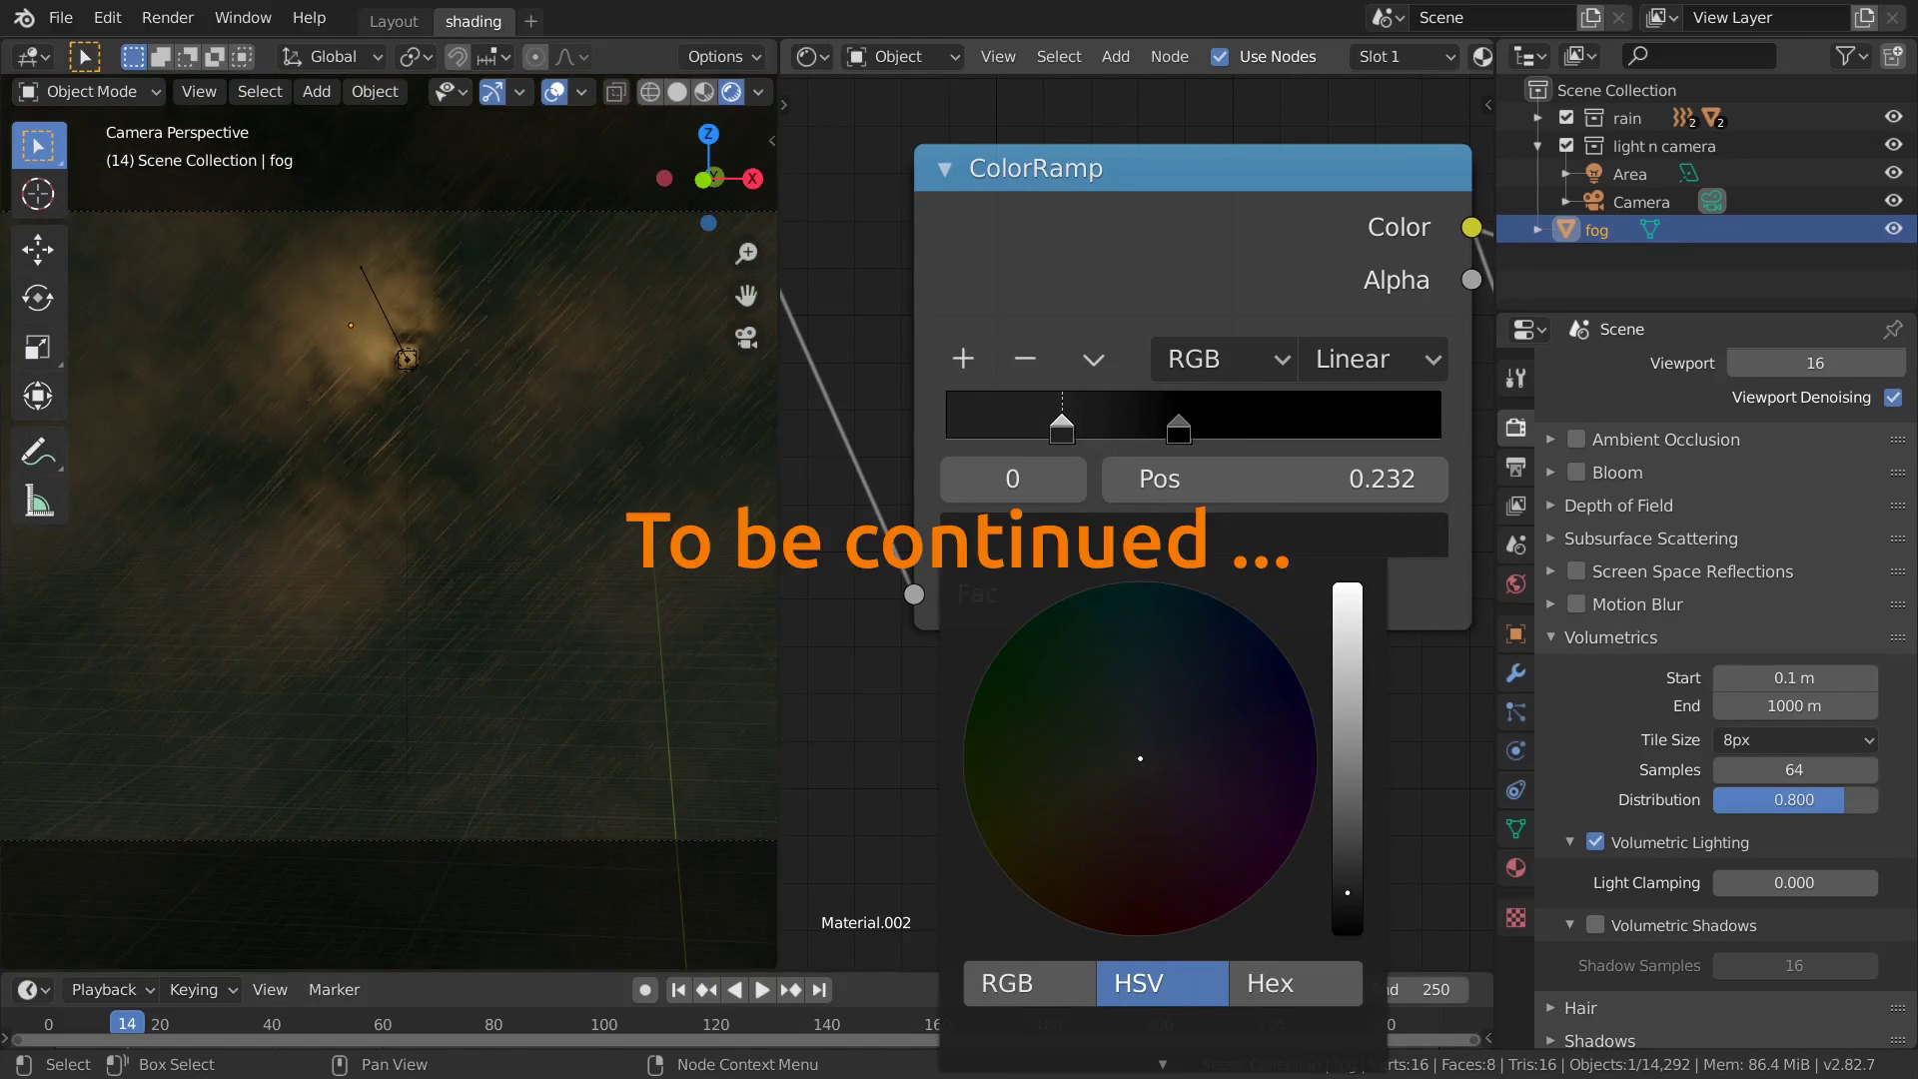